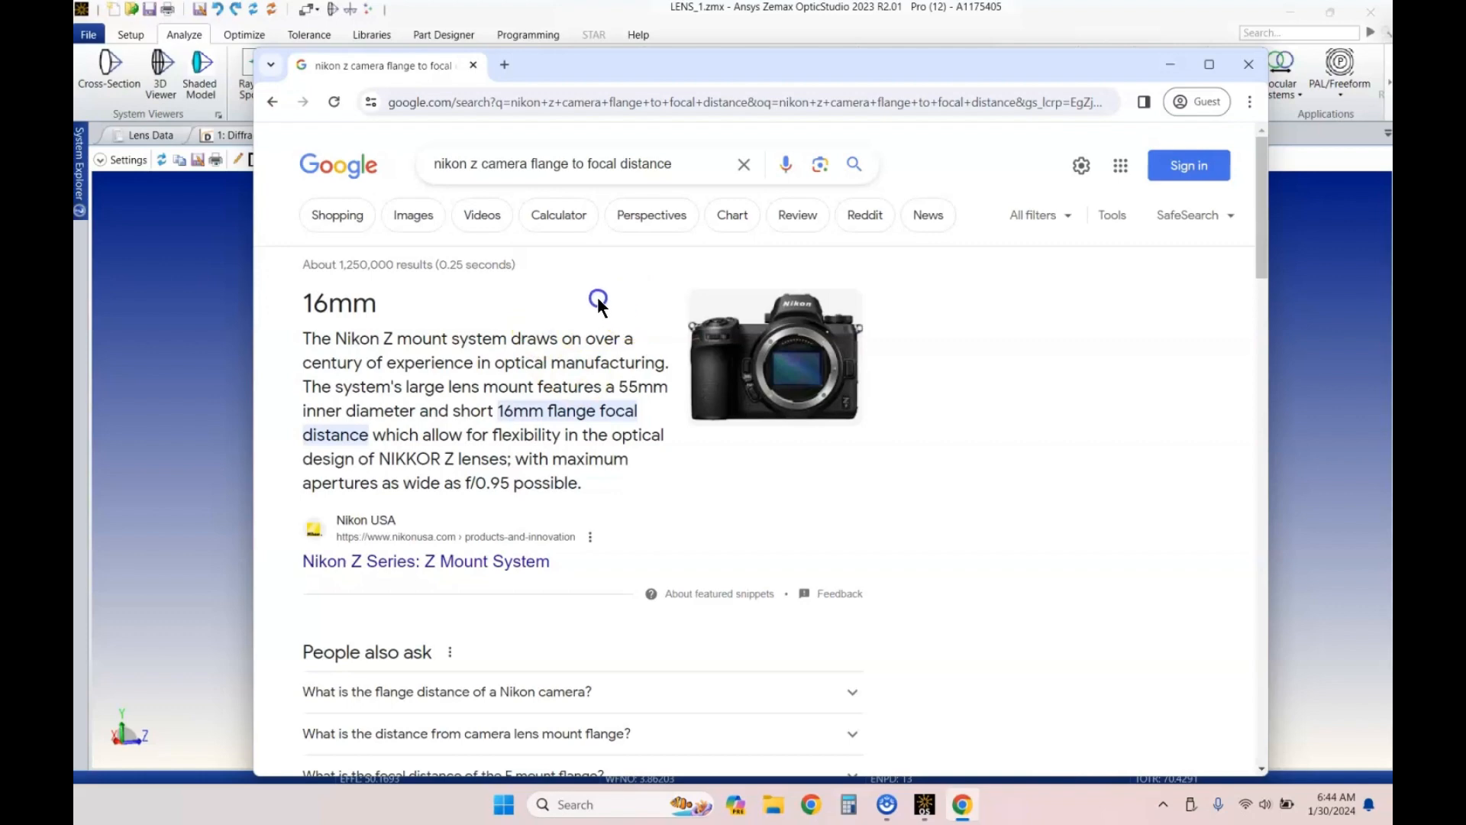
Step: Switch from the browser to OpticStudio and examine the existing lens's shaded model from several viewing angles
{"action": "left_click", "coordinate": [1170, 65]}
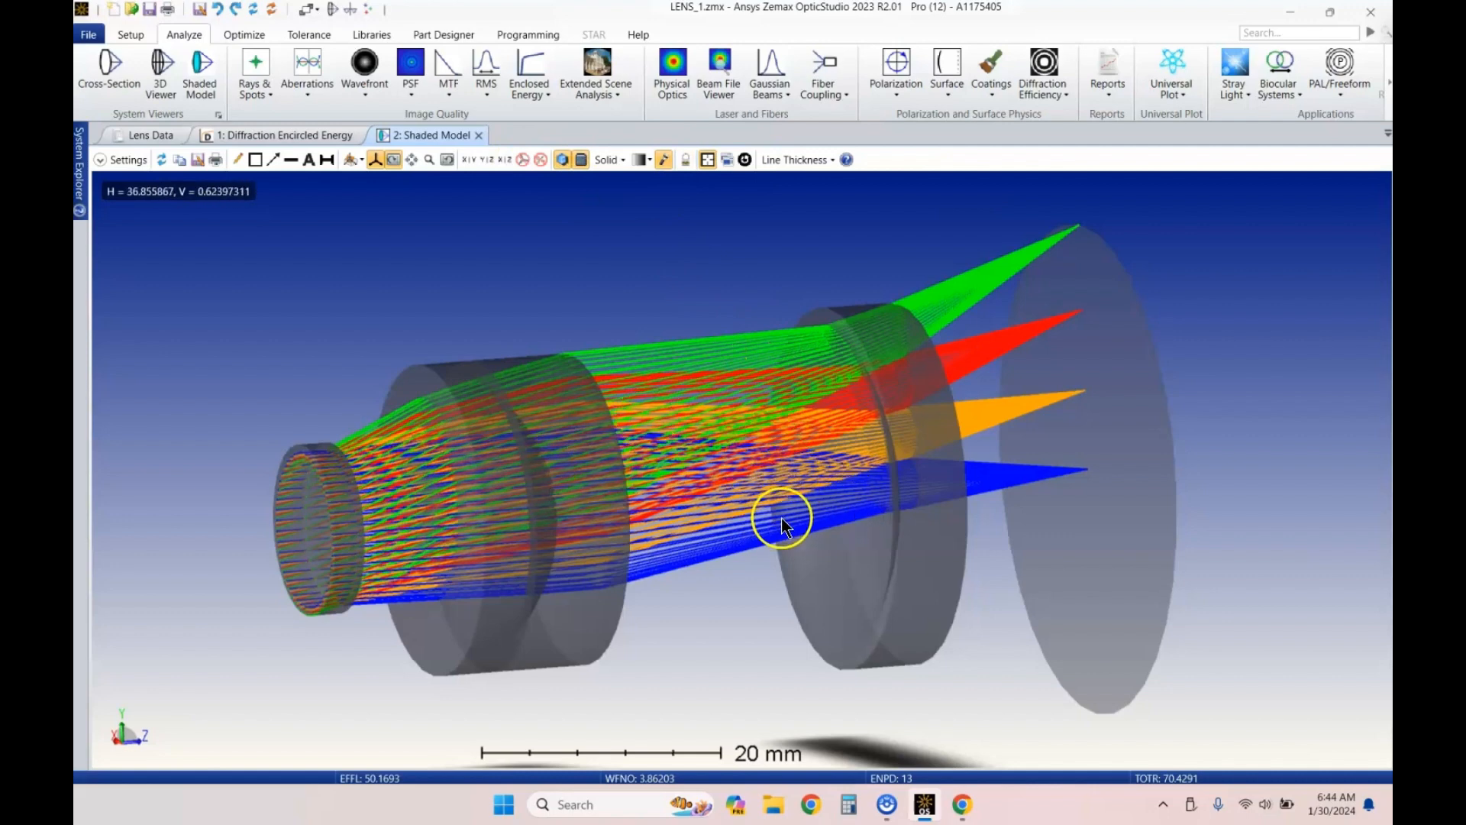
{"action": "mouse_move", "coordinate": [611, 458]}
{"action": "left_mouse_down"}
{"action": "mouse_move", "coordinate": [598, 469]}
{"action": "mouse_move", "coordinate": [794, 465]}
{"action": "mouse_move", "coordinate": [587, 460]}
{"action": "left_mouse_up"}
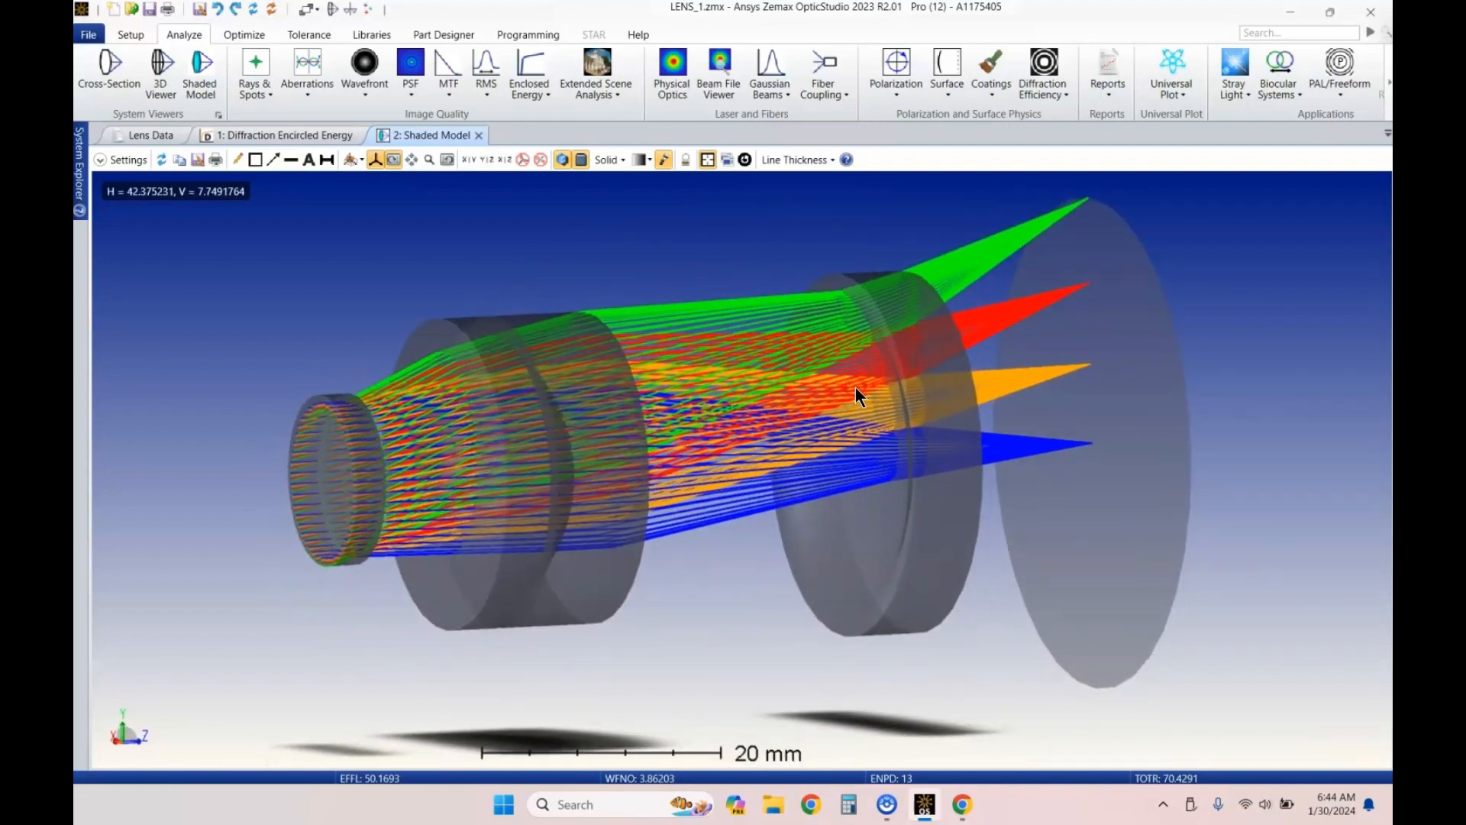
{"action": "left_click_drag", "start_coordinate": [855, 387], "coordinate": [771, 393]}
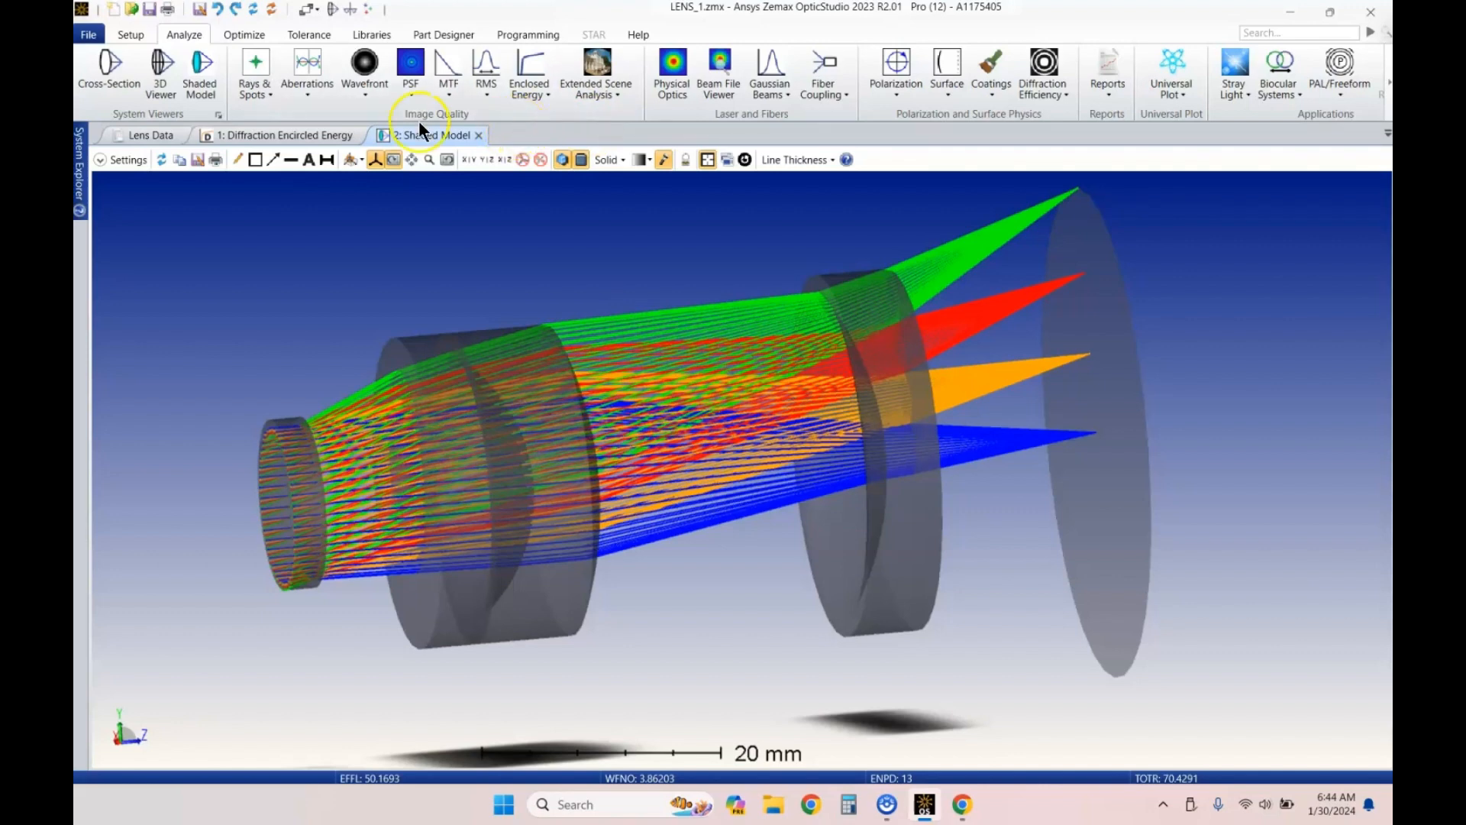
{"action": "left_click_drag", "start_coordinate": [885, 419], "coordinate": [932, 417]}
{"action": "scroll", "coordinate": [932, 416], "scroll_direction": "down", "scroll_amount": 2}
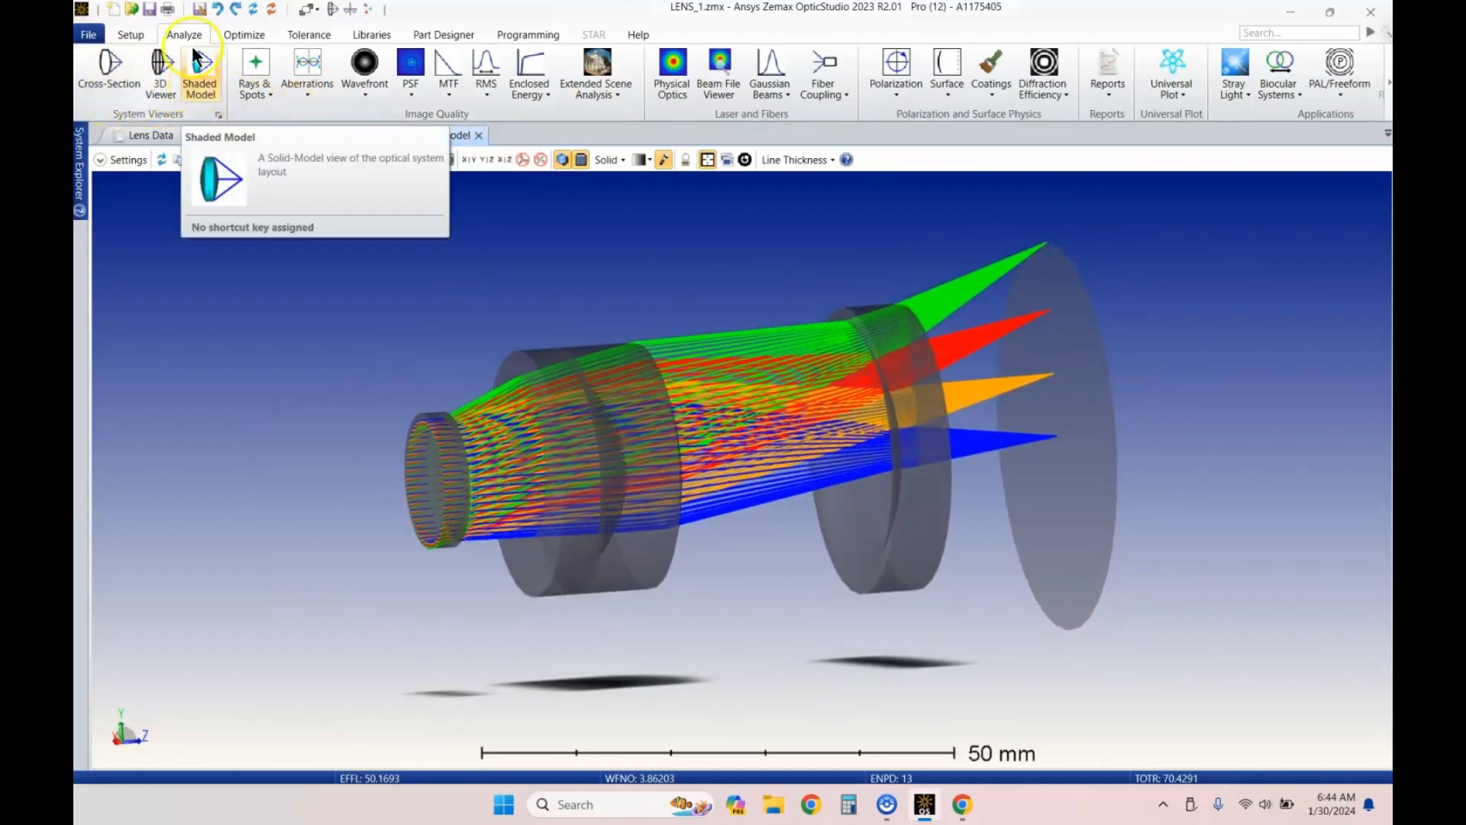
{"action": "left_click", "coordinate": [131, 36]}
{"action": "left_click", "coordinate": [179, 34]}
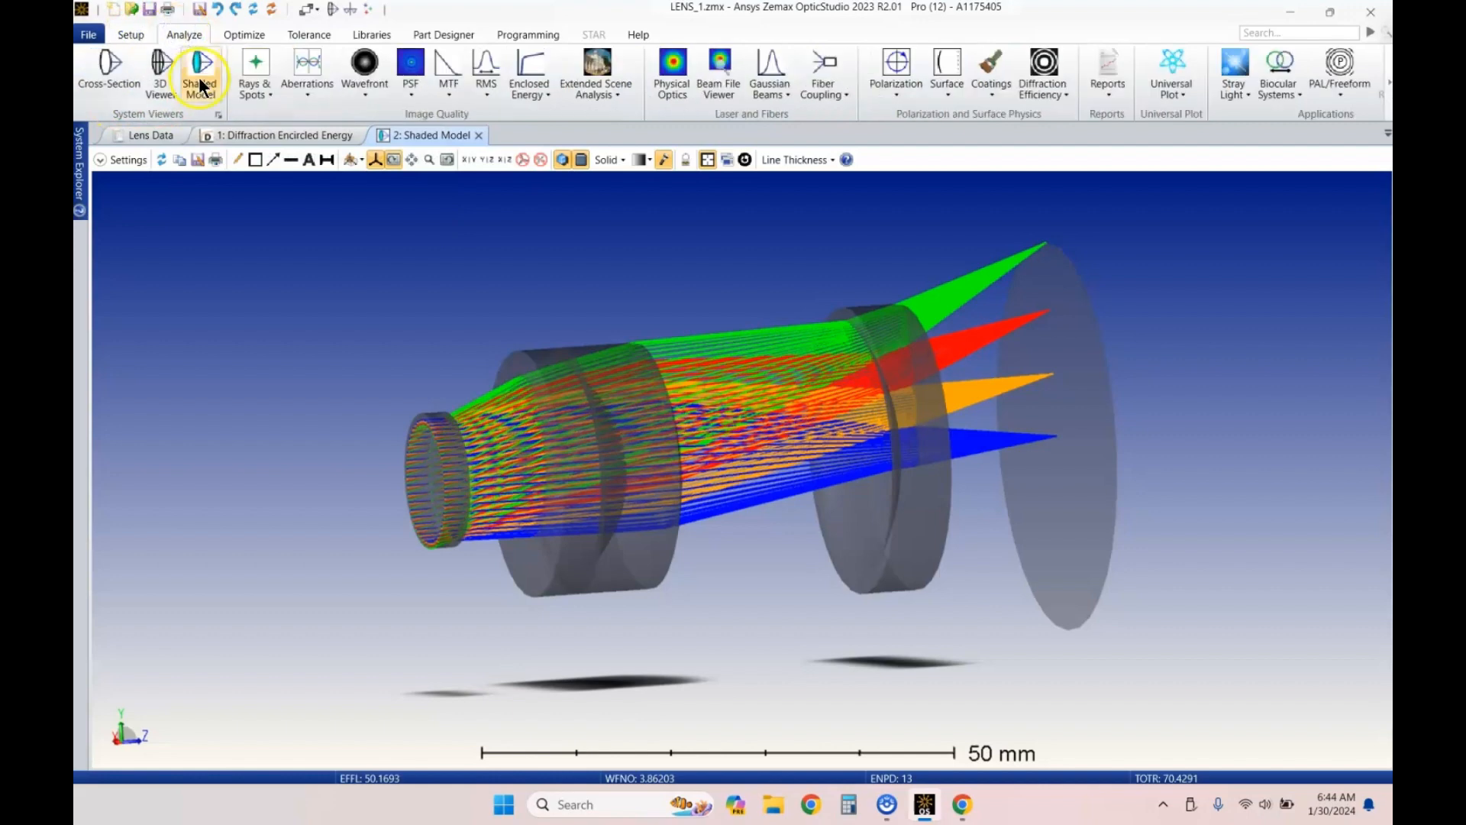
{"action": "left_click", "coordinate": [439, 135]}
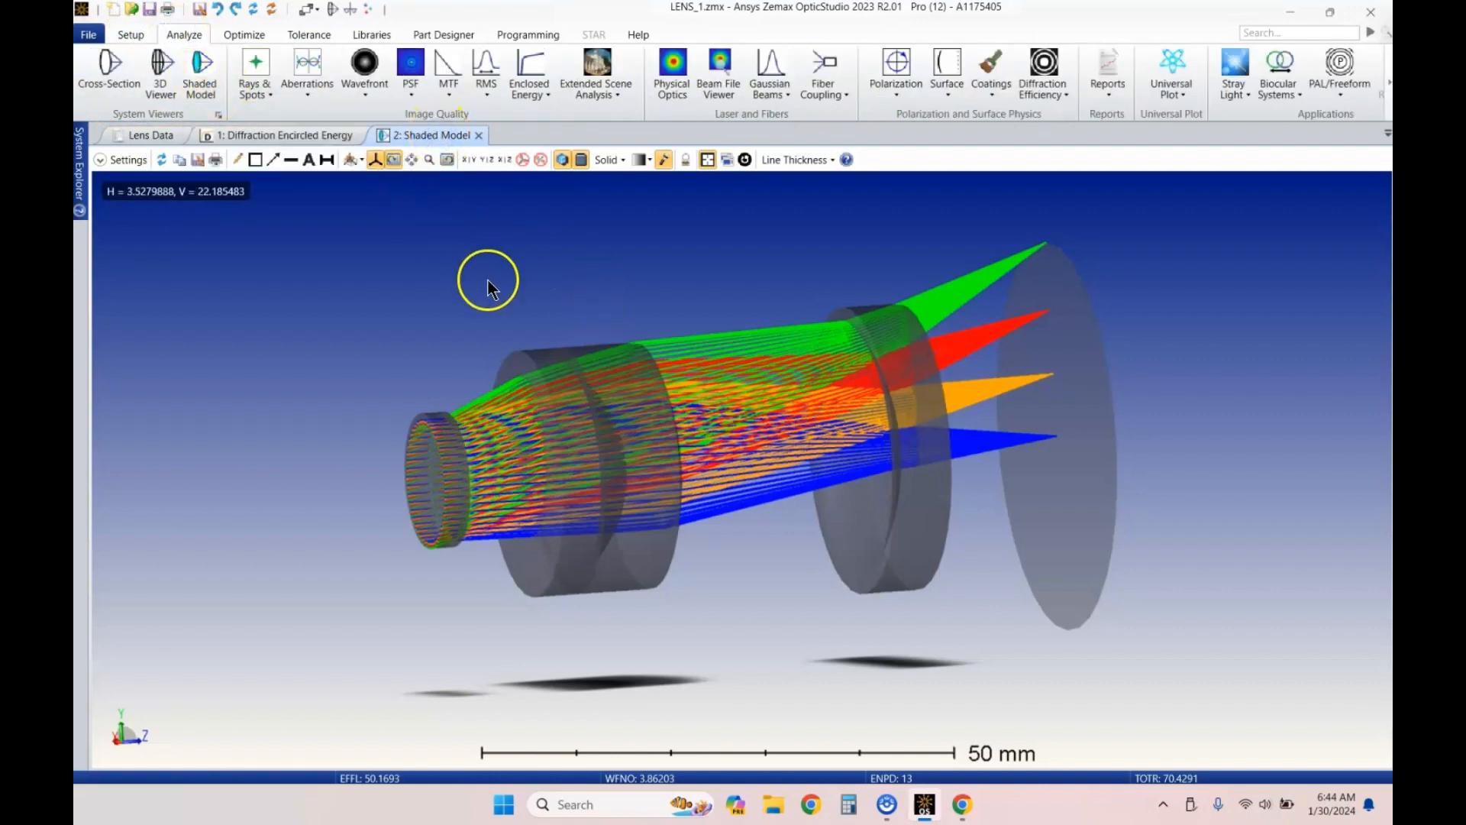
Step: Open a second shaded model of the lens and inspect its elements, ray bundles and image surface from different angles and distances
{"action": "left_click", "coordinate": [200, 72]}
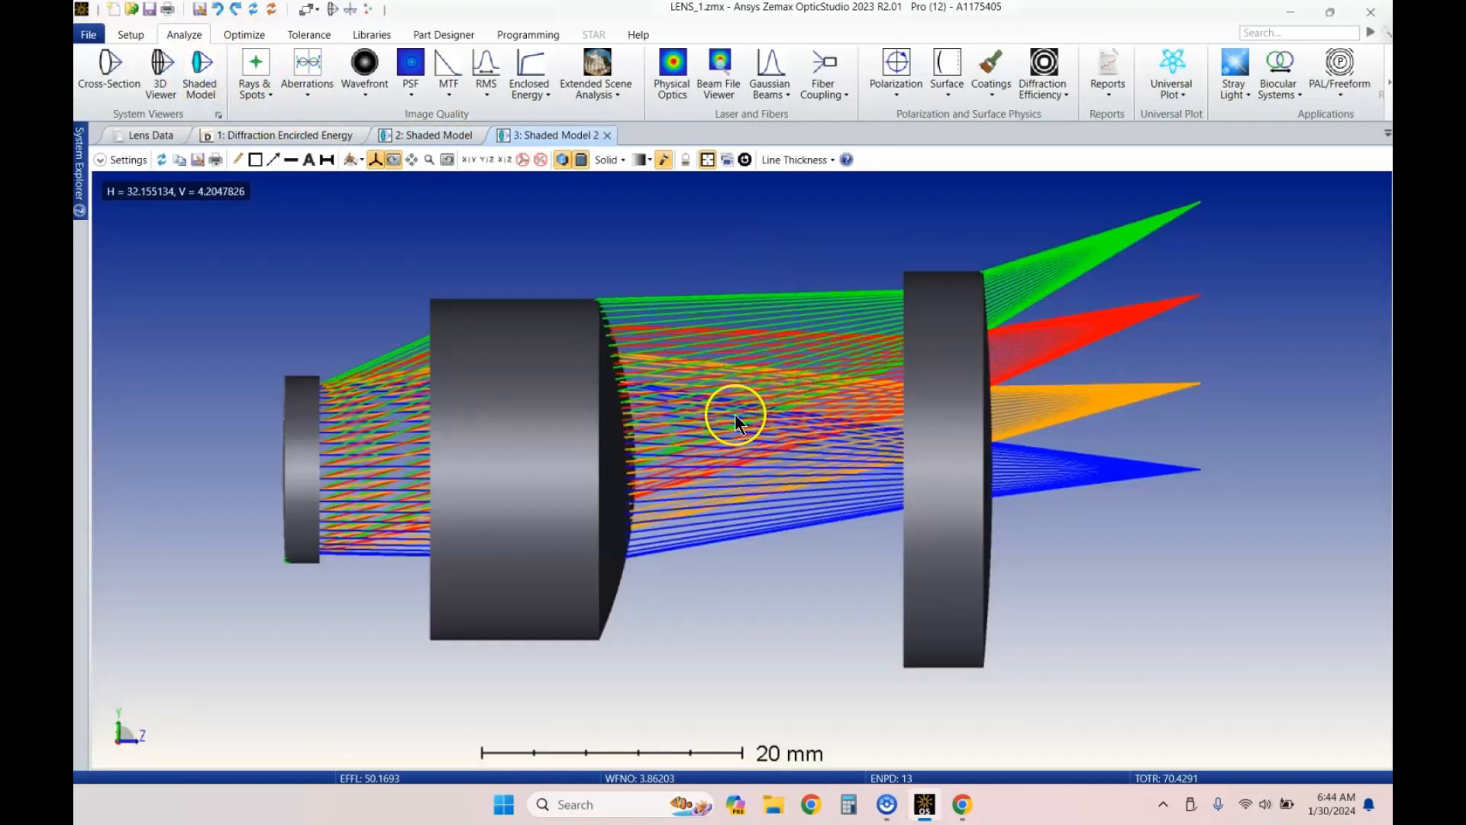
{"action": "mouse_move", "coordinate": [675, 429]}
{"action": "left_mouse_down"}
{"action": "mouse_move", "coordinate": [629, 463]}
{"action": "mouse_move", "coordinate": [768, 480]}
{"action": "mouse_move", "coordinate": [713, 514]}
{"action": "mouse_move", "coordinate": [695, 448]}
{"action": "mouse_move", "coordinate": [777, 471]}
{"action": "mouse_move", "coordinate": [707, 498]}
{"action": "mouse_move", "coordinate": [691, 458]}
{"action": "mouse_move", "coordinate": [735, 469]}
{"action": "mouse_move", "coordinate": [699, 458]}
{"action": "mouse_move", "coordinate": [735, 447]}
{"action": "mouse_move", "coordinate": [722, 414]}
{"action": "mouse_move", "coordinate": [789, 448]}
{"action": "mouse_move", "coordinate": [846, 384]}
{"action": "mouse_move", "coordinate": [663, 373]}
{"action": "mouse_move", "coordinate": [605, 456]}
{"action": "mouse_move", "coordinate": [789, 401]}
{"action": "mouse_move", "coordinate": [791, 381]}
{"action": "left_mouse_up"}
{"action": "scroll", "coordinate": [764, 397], "scroll_direction": "down", "scroll_amount": 1}
{"action": "right_click", "coordinate": [756, 418]}
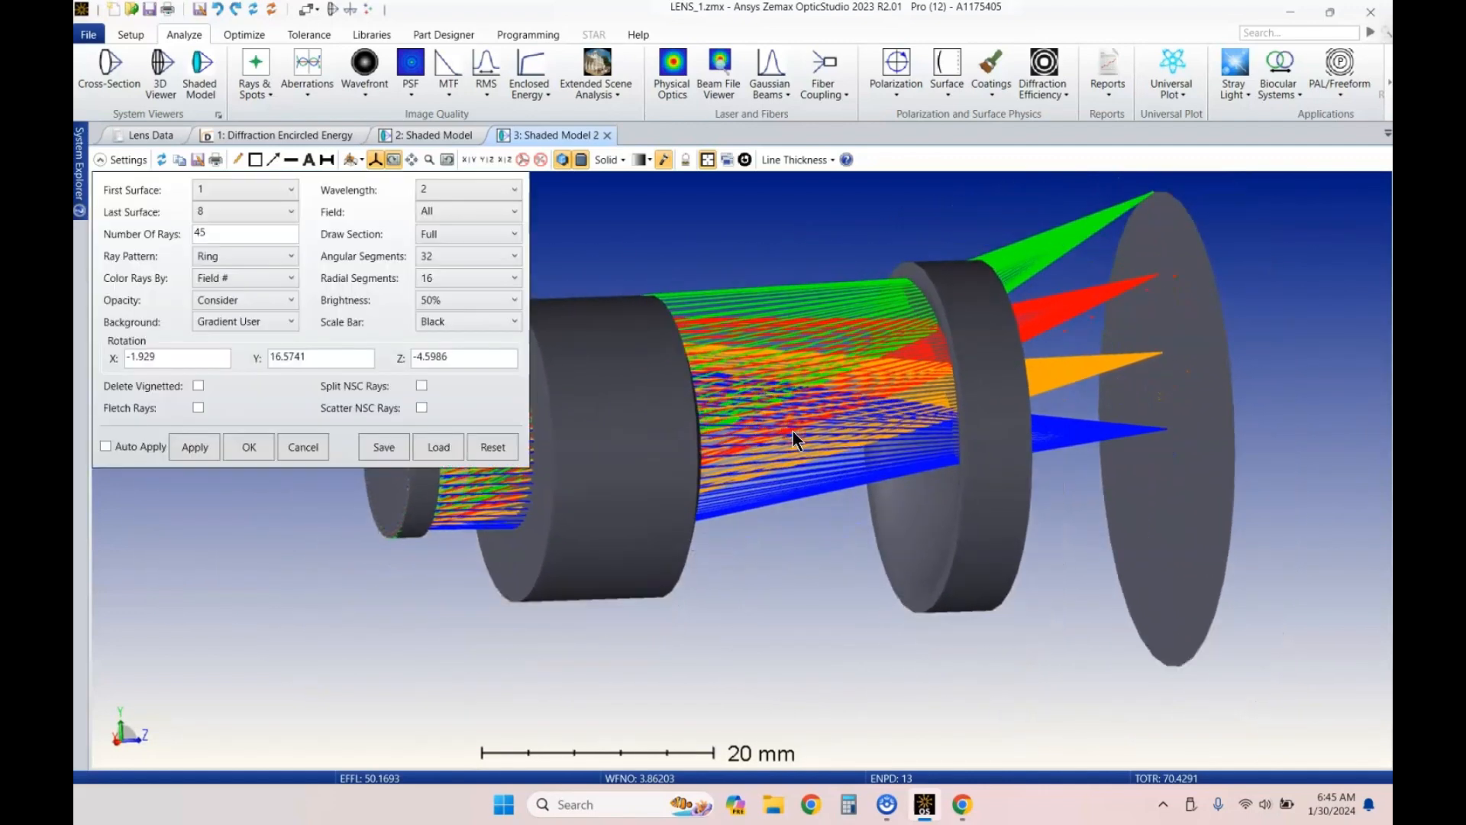
{"action": "right_click", "coordinate": [781, 424]}
{"action": "right_click", "coordinate": [567, 349]}
{"action": "left_click", "coordinate": [623, 342]}
{"action": "mouse_move", "coordinate": [808, 420]}
{"action": "left_mouse_down"}
{"action": "mouse_move", "coordinate": [796, 428]}
{"action": "mouse_move", "coordinate": [791, 404]}
{"action": "mouse_move", "coordinate": [800, 449]}
{"action": "mouse_move", "coordinate": [697, 443]}
{"action": "mouse_move", "coordinate": [694, 410]}
{"action": "mouse_move", "coordinate": [726, 413]}
{"action": "mouse_move", "coordinate": [721, 382]}
{"action": "mouse_move", "coordinate": [726, 411]}
{"action": "left_mouse_up"}
{"action": "scroll", "coordinate": [726, 411], "scroll_direction": "up", "scroll_amount": 1}
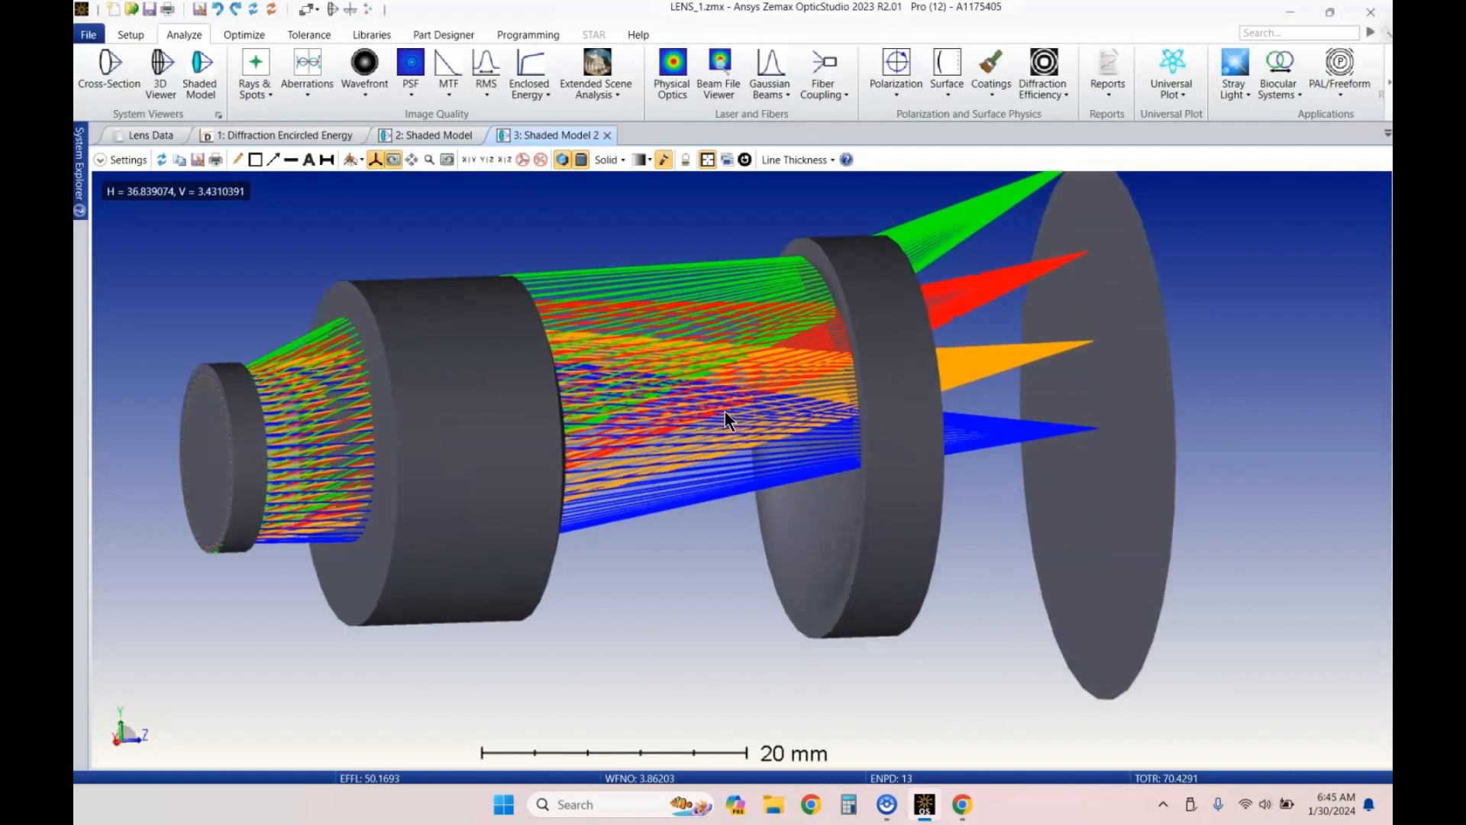
{"action": "scroll", "coordinate": [725, 410], "scroll_direction": "up", "scroll_amount": 4}
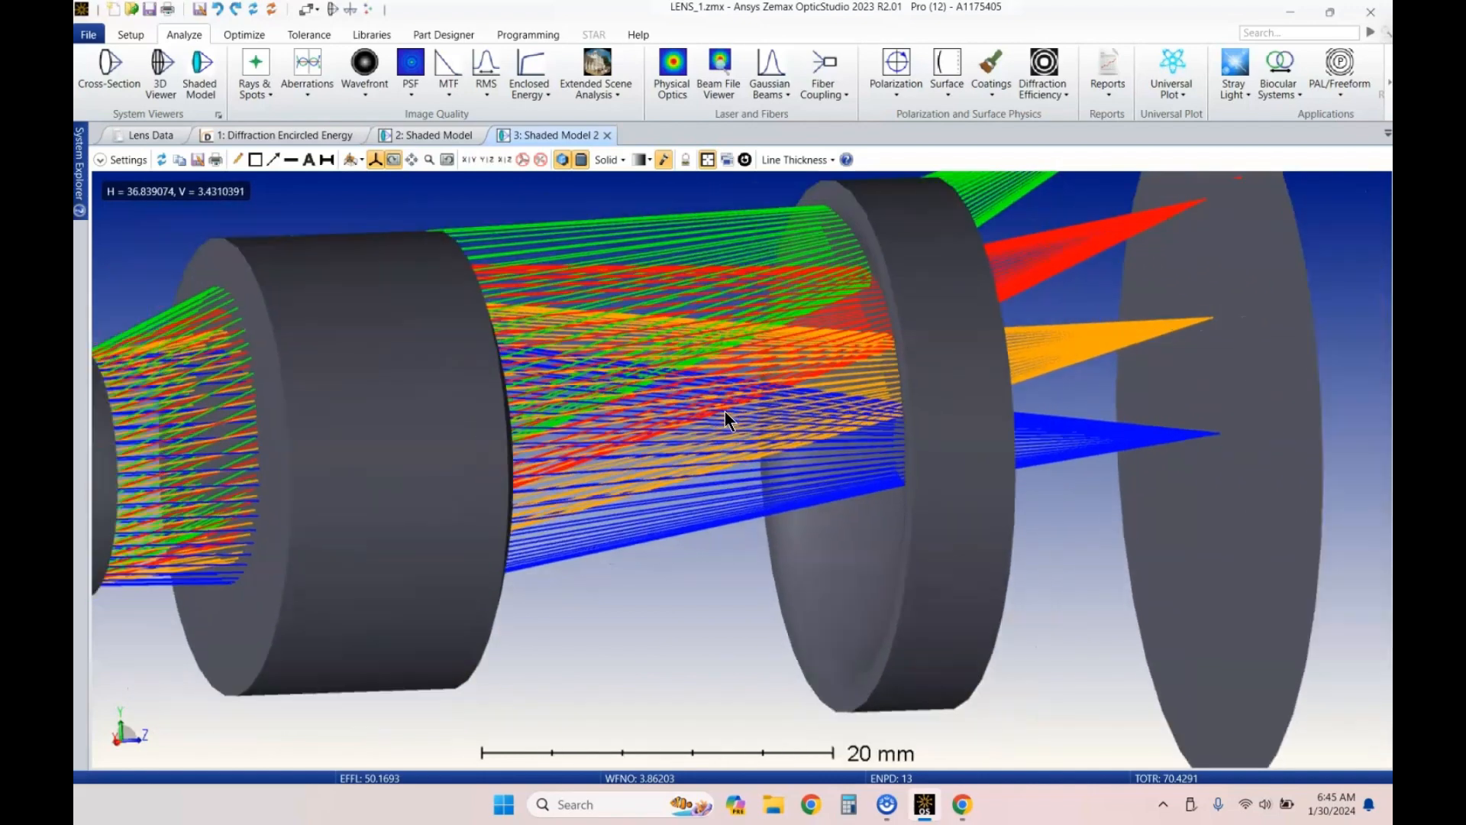
{"action": "scroll", "coordinate": [726, 411], "scroll_direction": "down", "scroll_amount": 3}
{"action": "scroll", "coordinate": [726, 411], "scroll_direction": "down", "scroll_amount": 2}
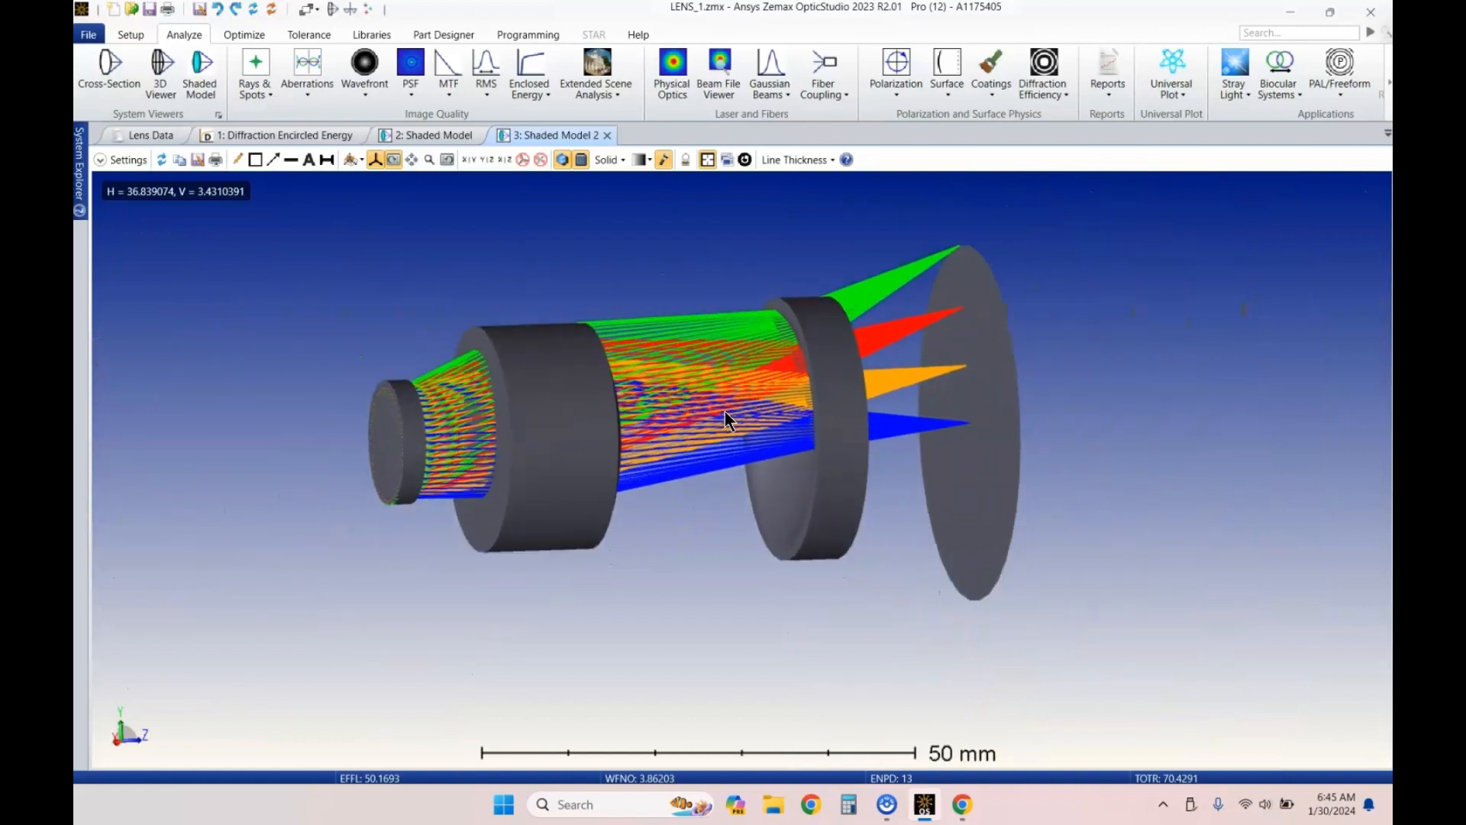
{"action": "scroll", "coordinate": [726, 410], "scroll_direction": "down", "scroll_amount": 1}
{"action": "mouse_move", "coordinate": [726, 411]}
{"action": "left_mouse_down"}
{"action": "mouse_move", "coordinate": [697, 410]}
{"action": "mouse_move", "coordinate": [730, 408]}
{"action": "left_mouse_up"}
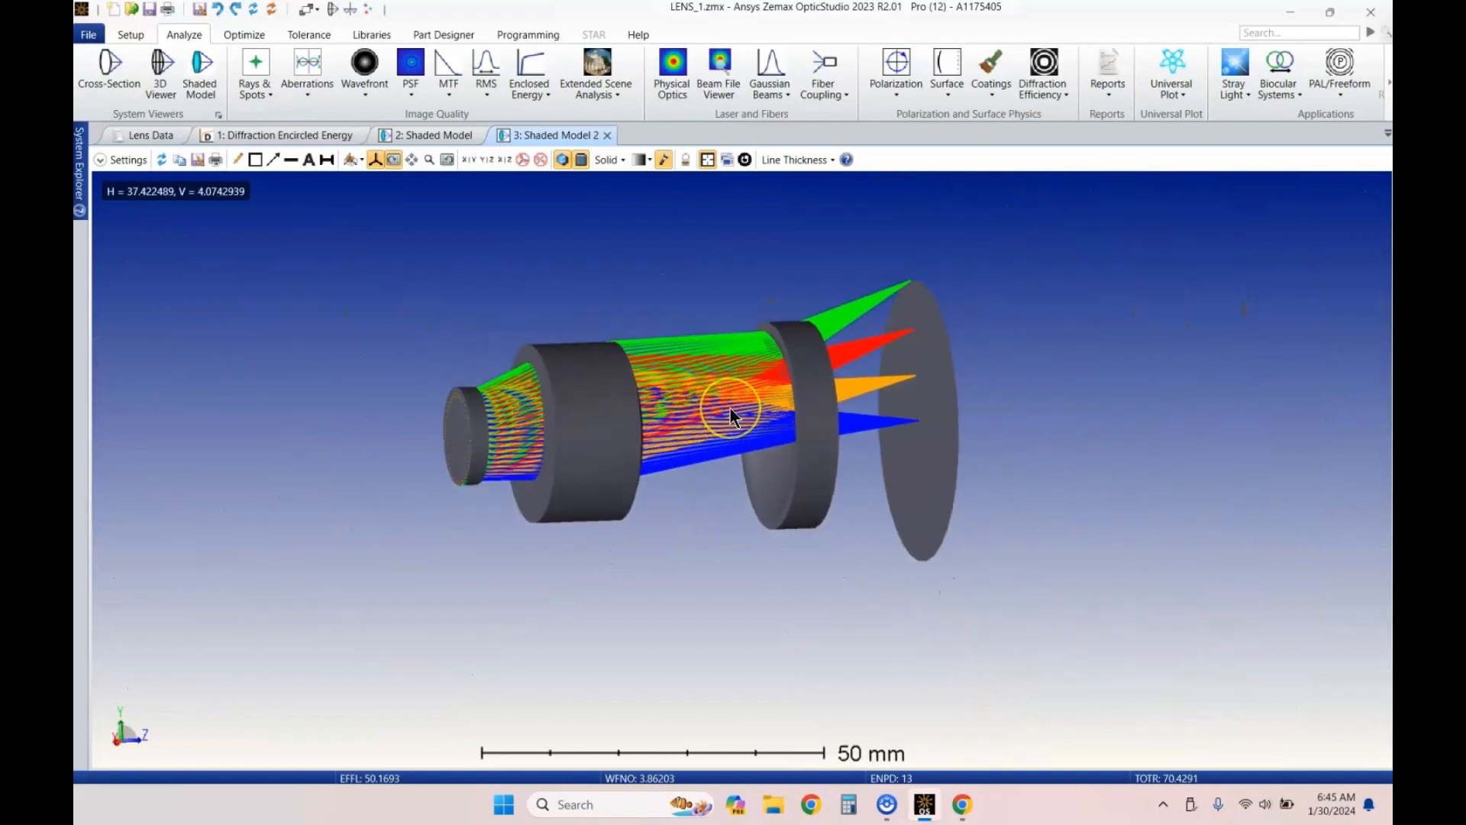
{"action": "scroll", "coordinate": [747, 404], "scroll_direction": "down", "scroll_amount": 3}
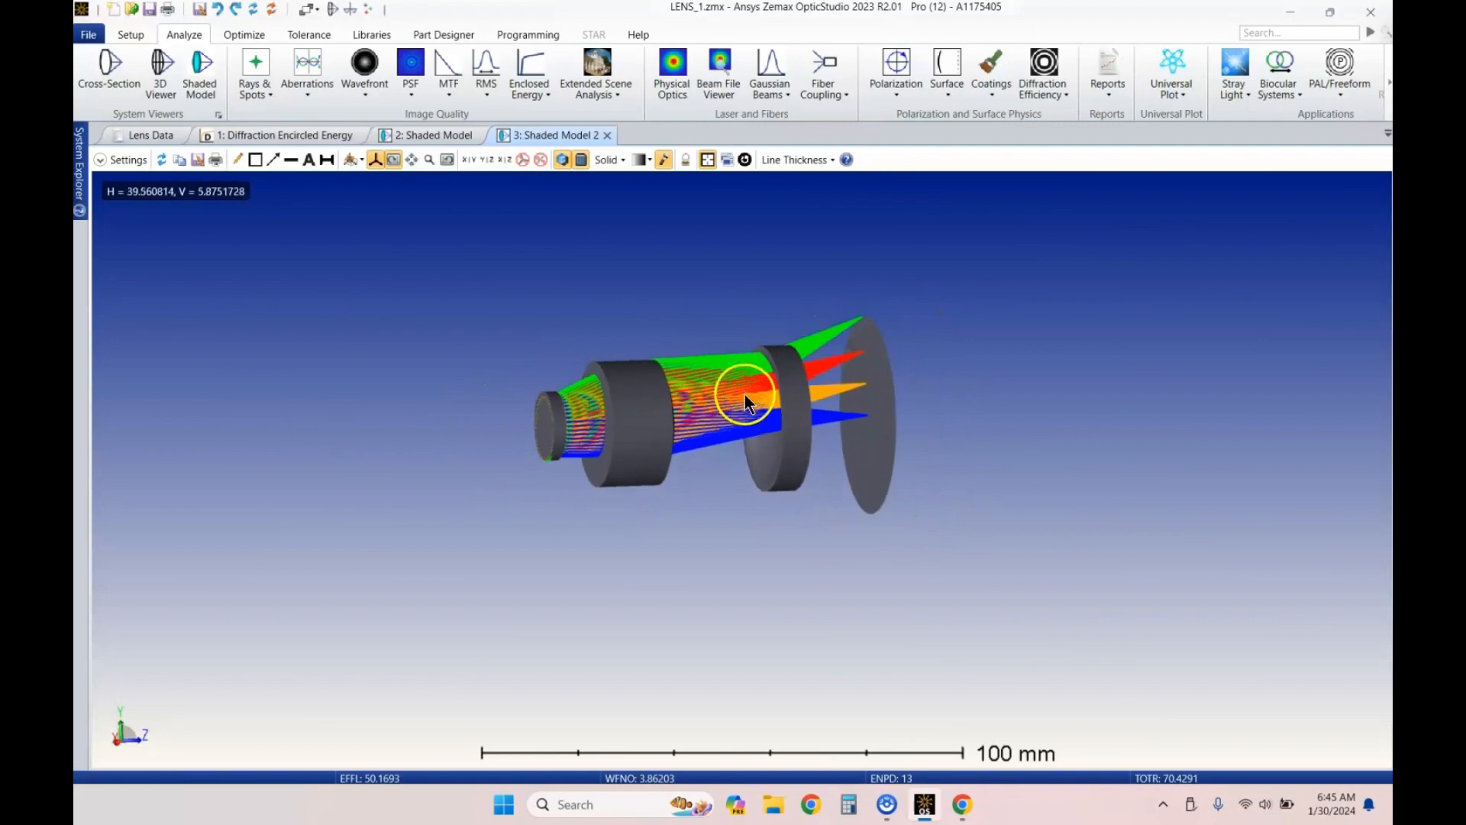
{"action": "scroll", "coordinate": [745, 393], "scroll_direction": "up", "scroll_amount": 6}
{"action": "scroll", "coordinate": [745, 391], "scroll_direction": "up", "scroll_amount": 4}
{"action": "mouse_move", "coordinate": [748, 419]}
{"action": "left_mouse_down"}
{"action": "mouse_move", "coordinate": [773, 421]}
{"action": "mouse_move", "coordinate": [664, 427]}
{"action": "mouse_move", "coordinate": [759, 431]}
{"action": "mouse_move", "coordinate": [789, 457]}
{"action": "mouse_move", "coordinate": [734, 472]}
{"action": "mouse_move", "coordinate": [802, 442]}
{"action": "left_mouse_up"}
{"action": "scroll", "coordinate": [748, 409], "scroll_direction": "up", "scroll_amount": 1}
{"action": "scroll", "coordinate": [748, 406], "scroll_direction": "down", "scroll_amount": 4}
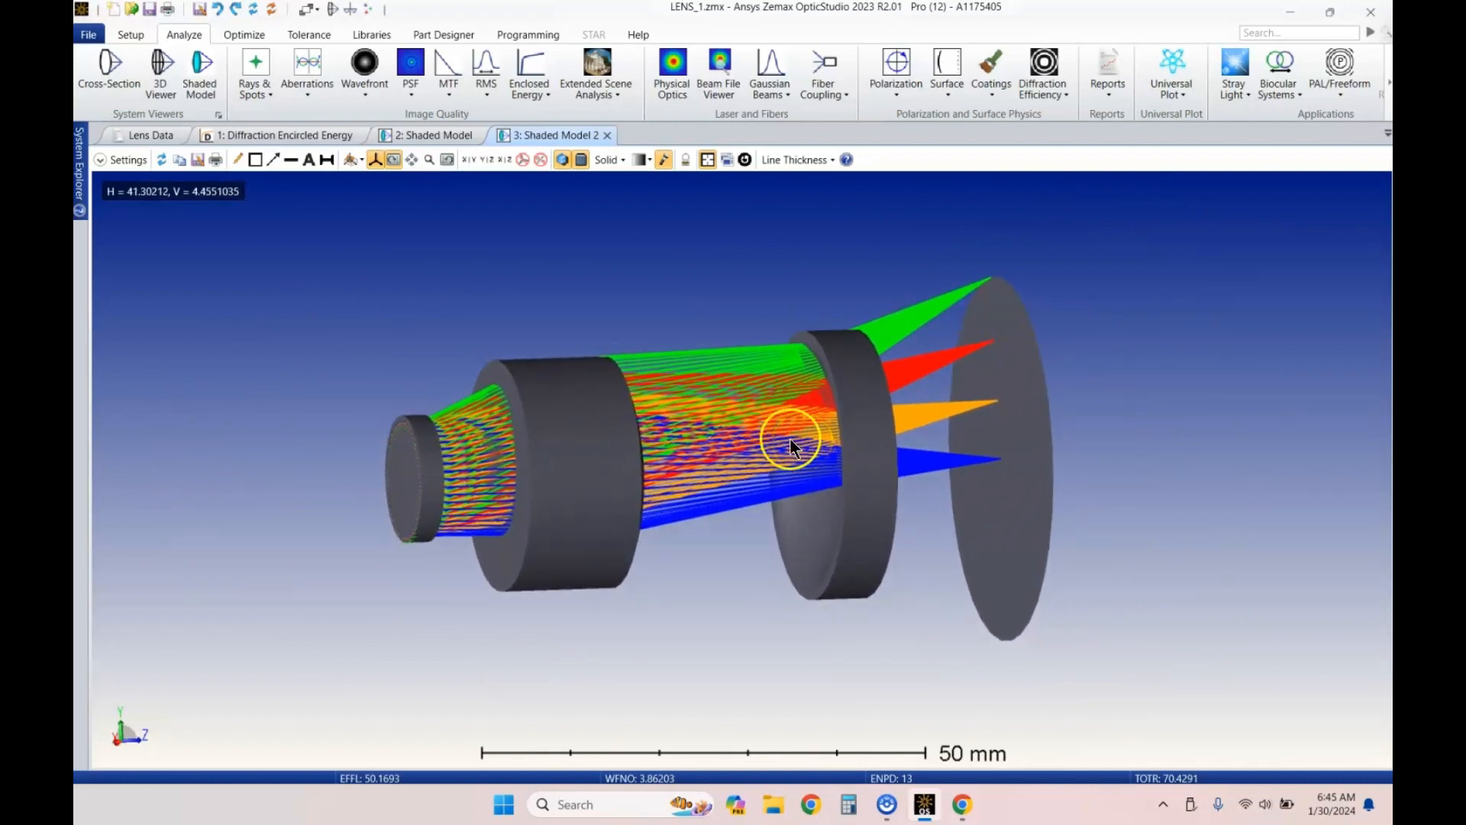
Step: Start a new lens file, saving the changes to LENS_1.zmx
{"action": "left_click", "coordinate": [92, 35]}
{"action": "left_click", "coordinate": [95, 75]}
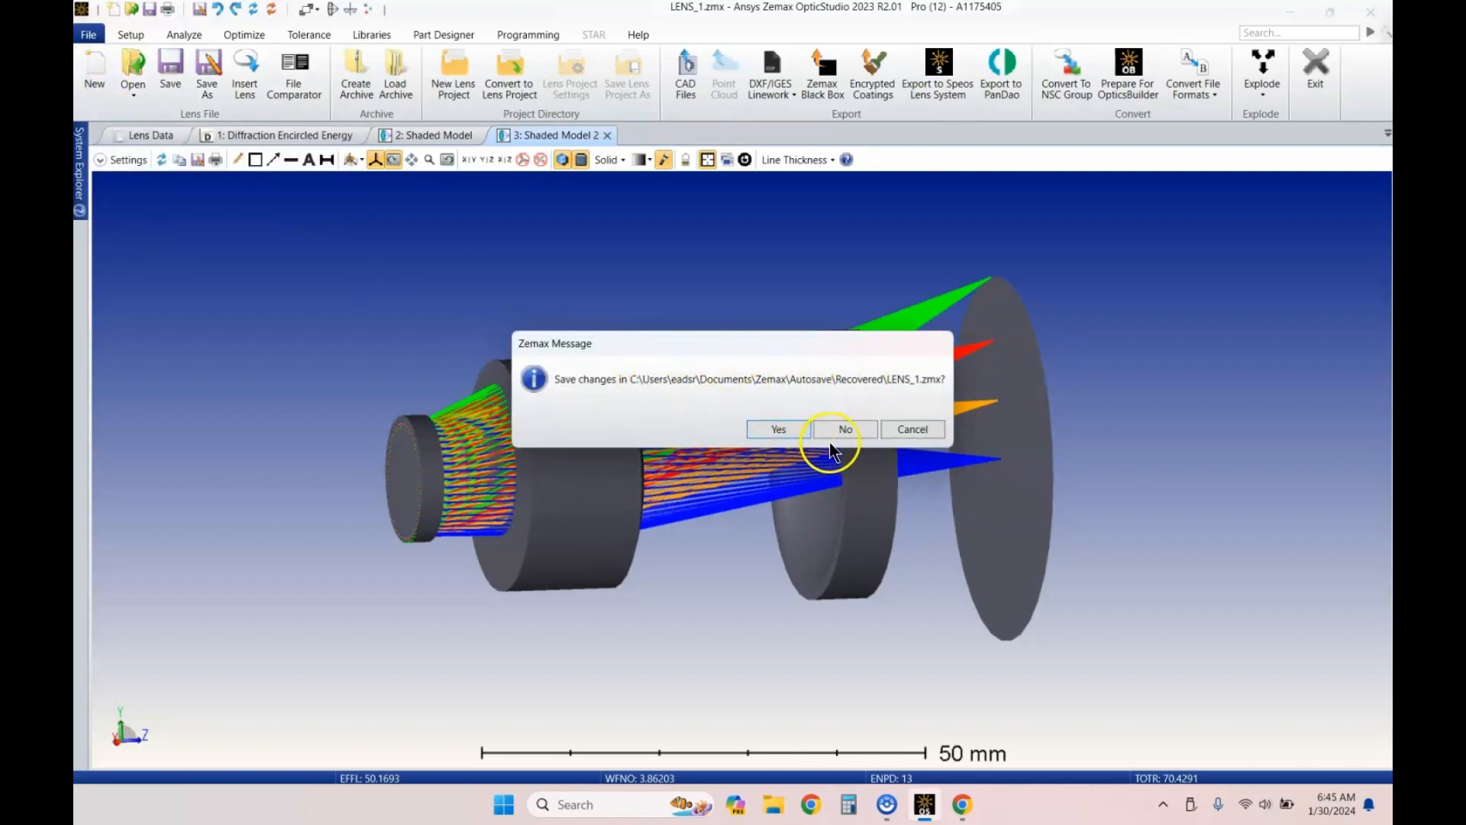
{"action": "left_click", "coordinate": [796, 431]}
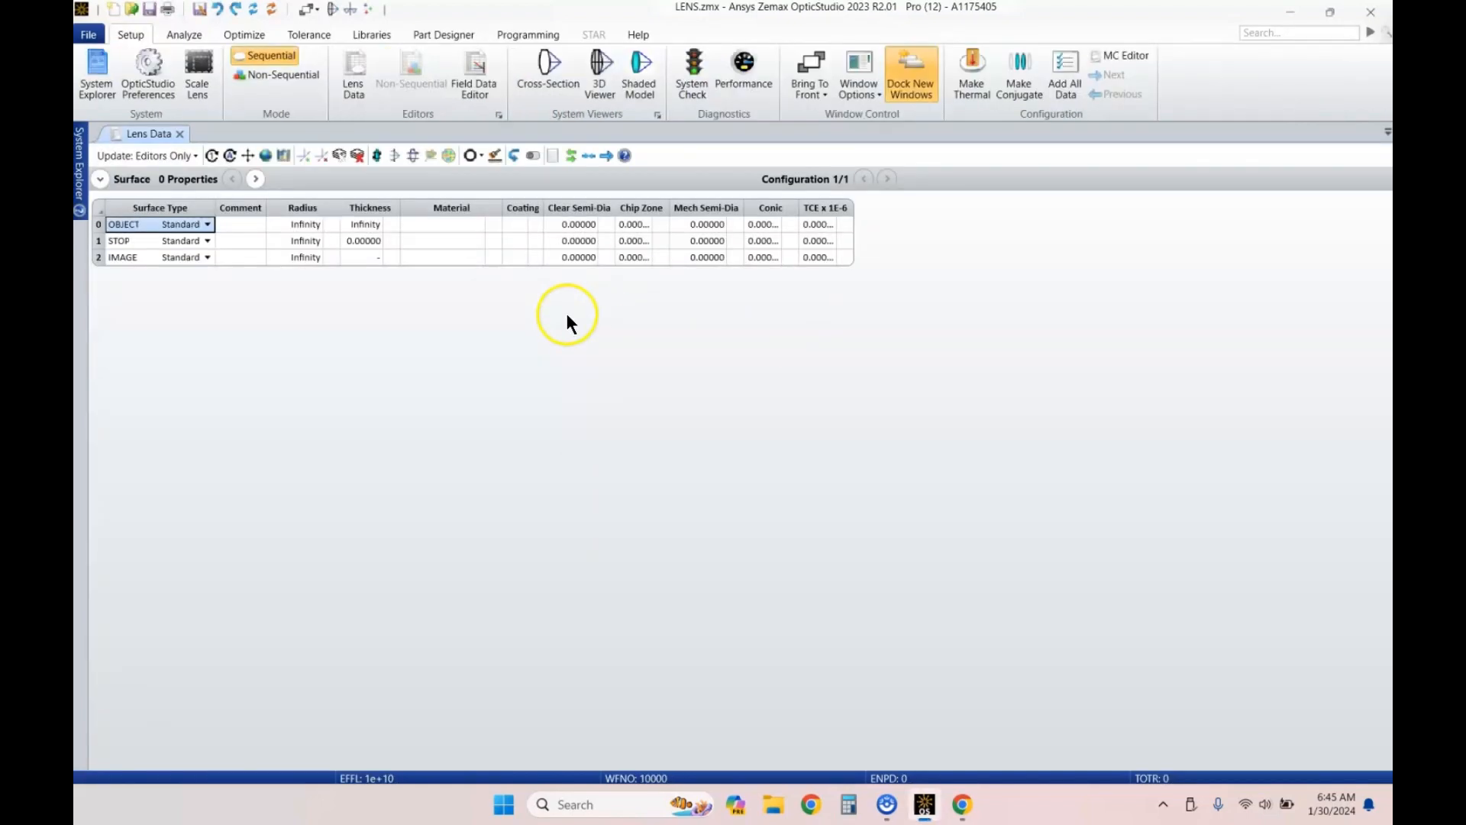
Step: Set the system aperture to an entrance pupil diameter of 13
{"action": "left_click", "coordinate": [370, 241]}
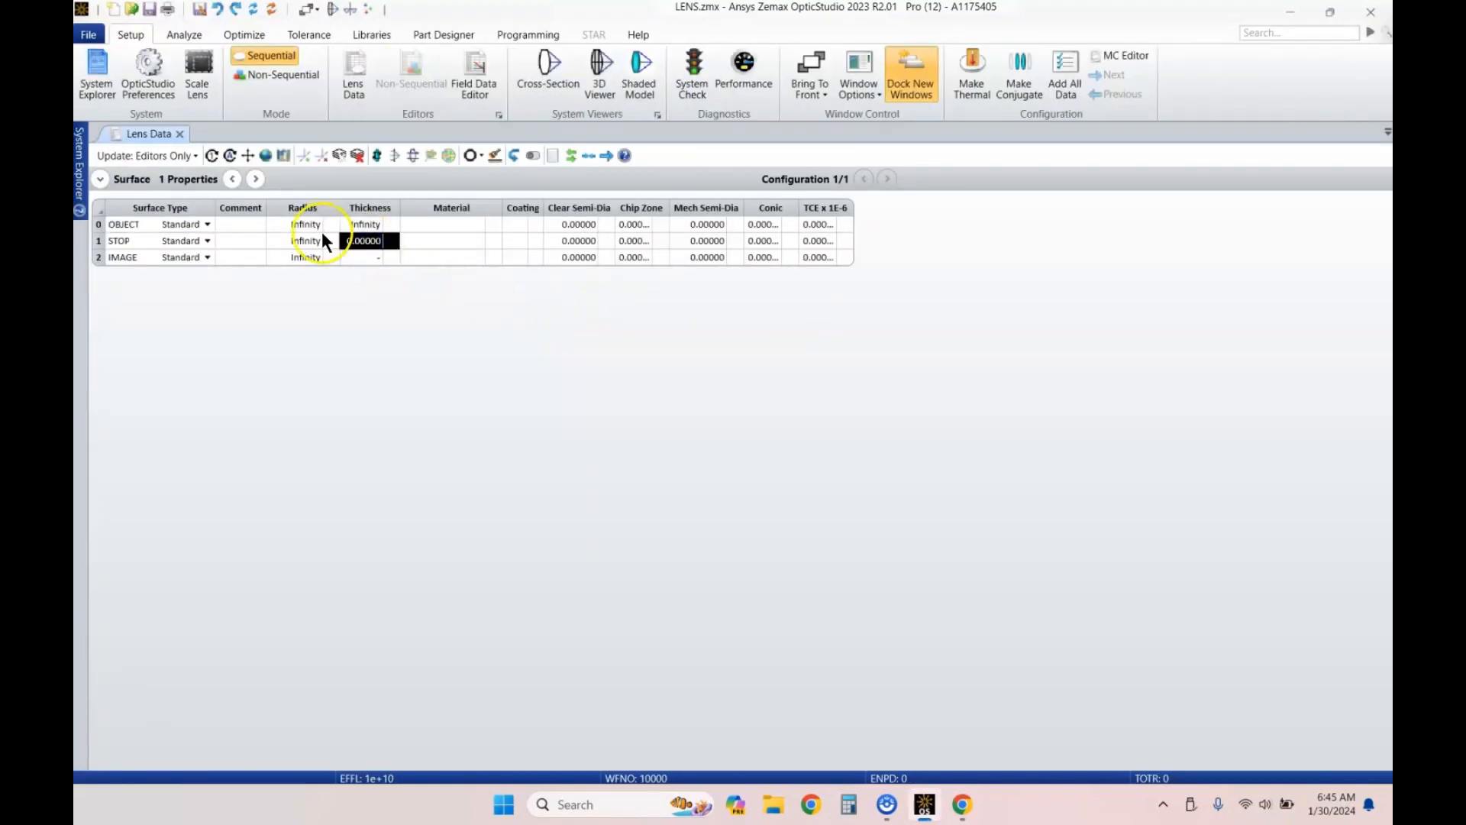
{"action": "left_click", "coordinate": [103, 71]}
{"action": "double_click", "coordinate": [140, 261]}
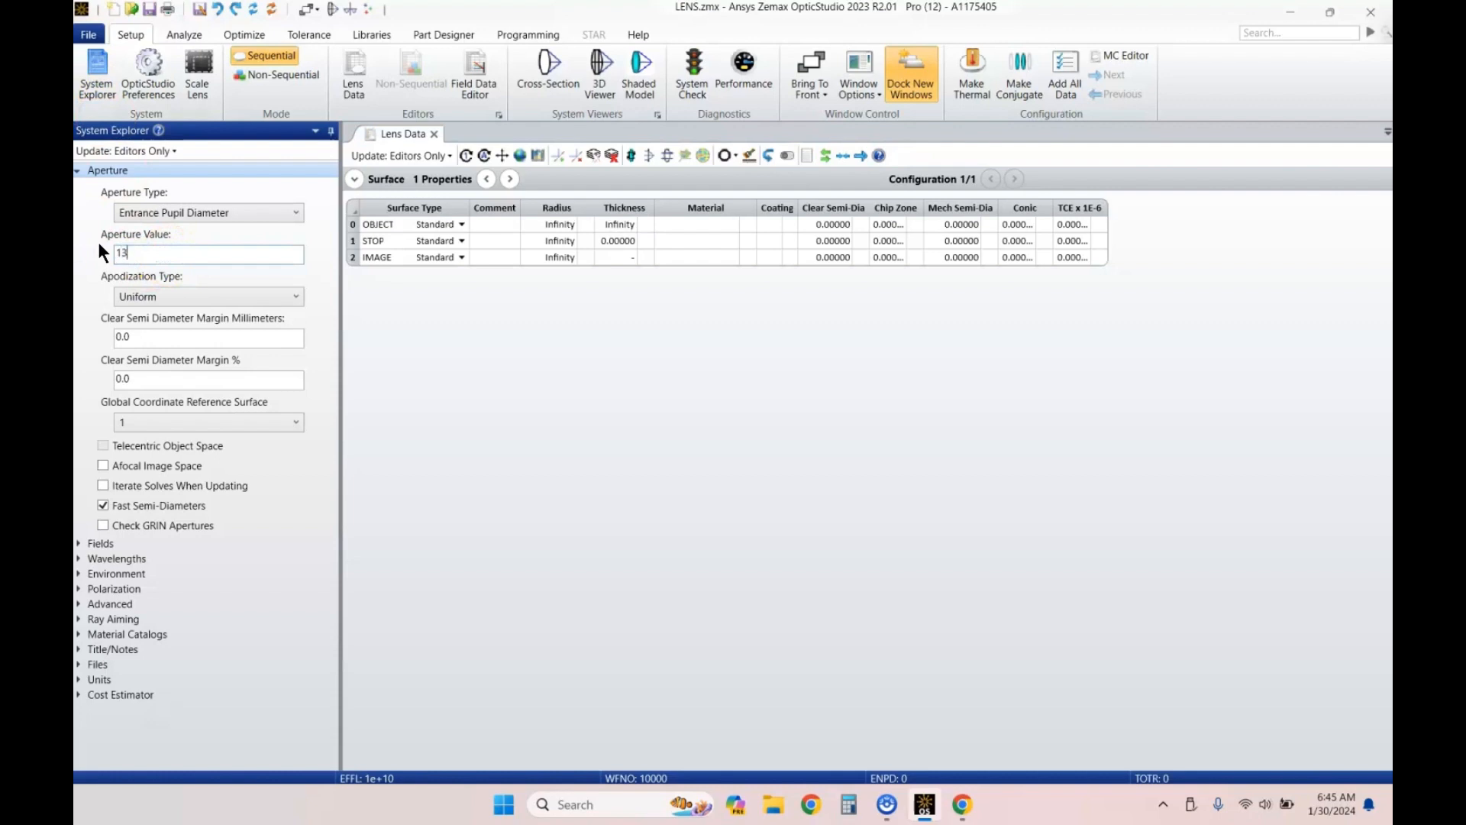
{"action": "key", "text": "Return"}
{"action": "left_click", "coordinate": [79, 171]}
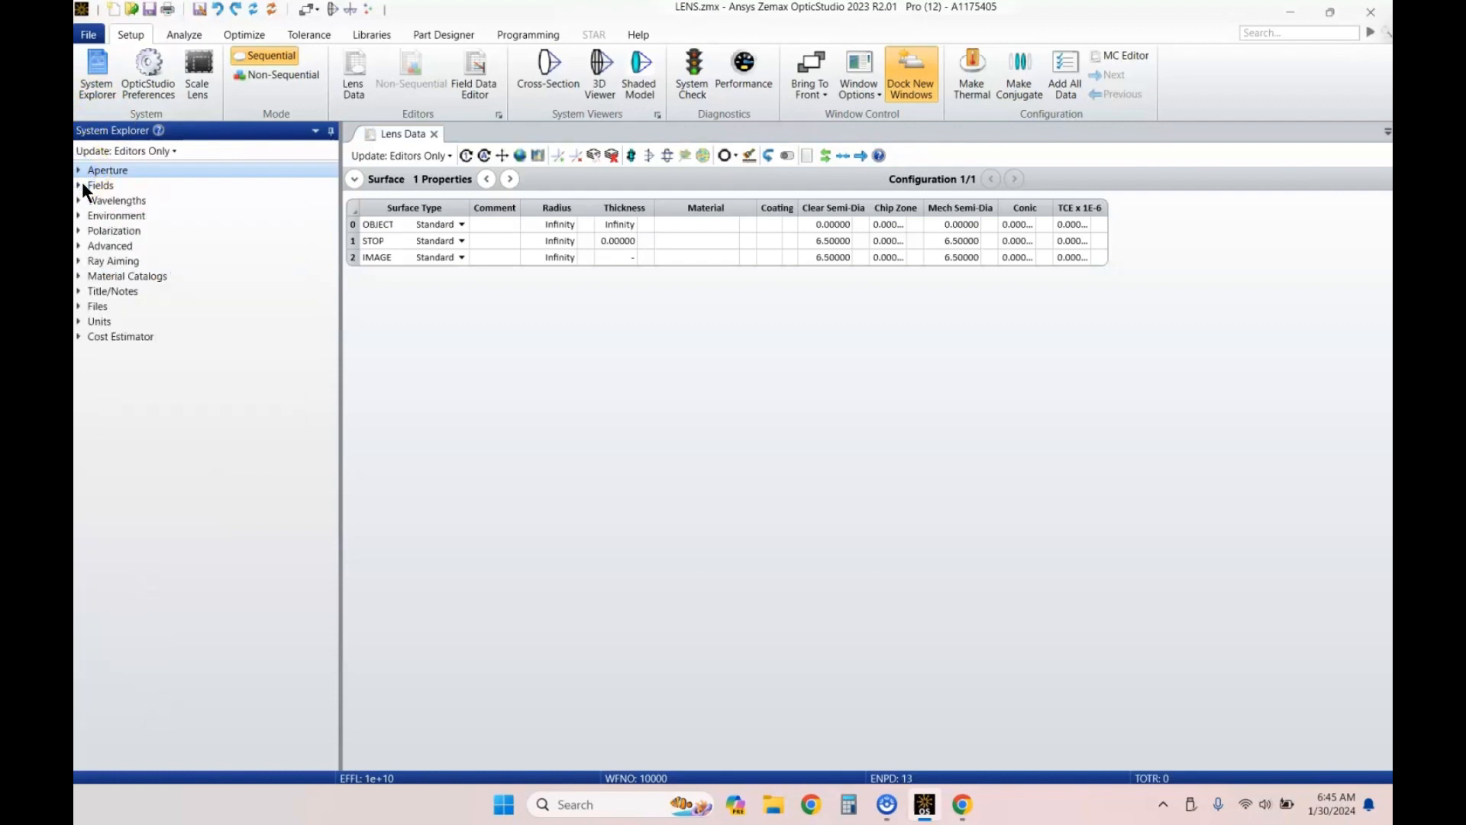
Step: Generate 4 uniform Y fields with a maximum field of 22.5 degrees using the Fields Wizard
{"action": "left_click", "coordinate": [79, 185]}
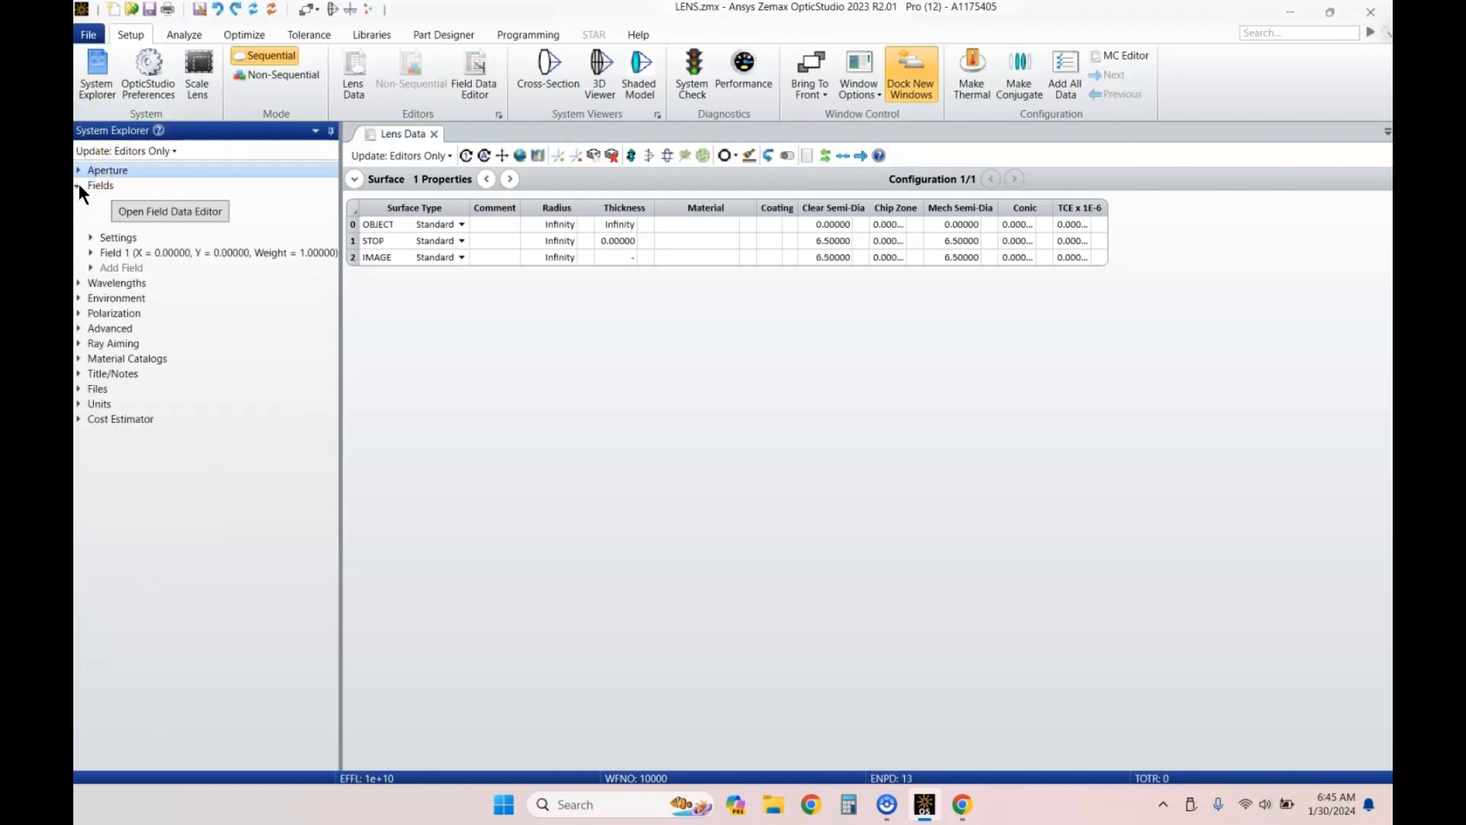
{"action": "left_click", "coordinate": [160, 208]}
{"action": "left_click", "coordinate": [354, 180]}
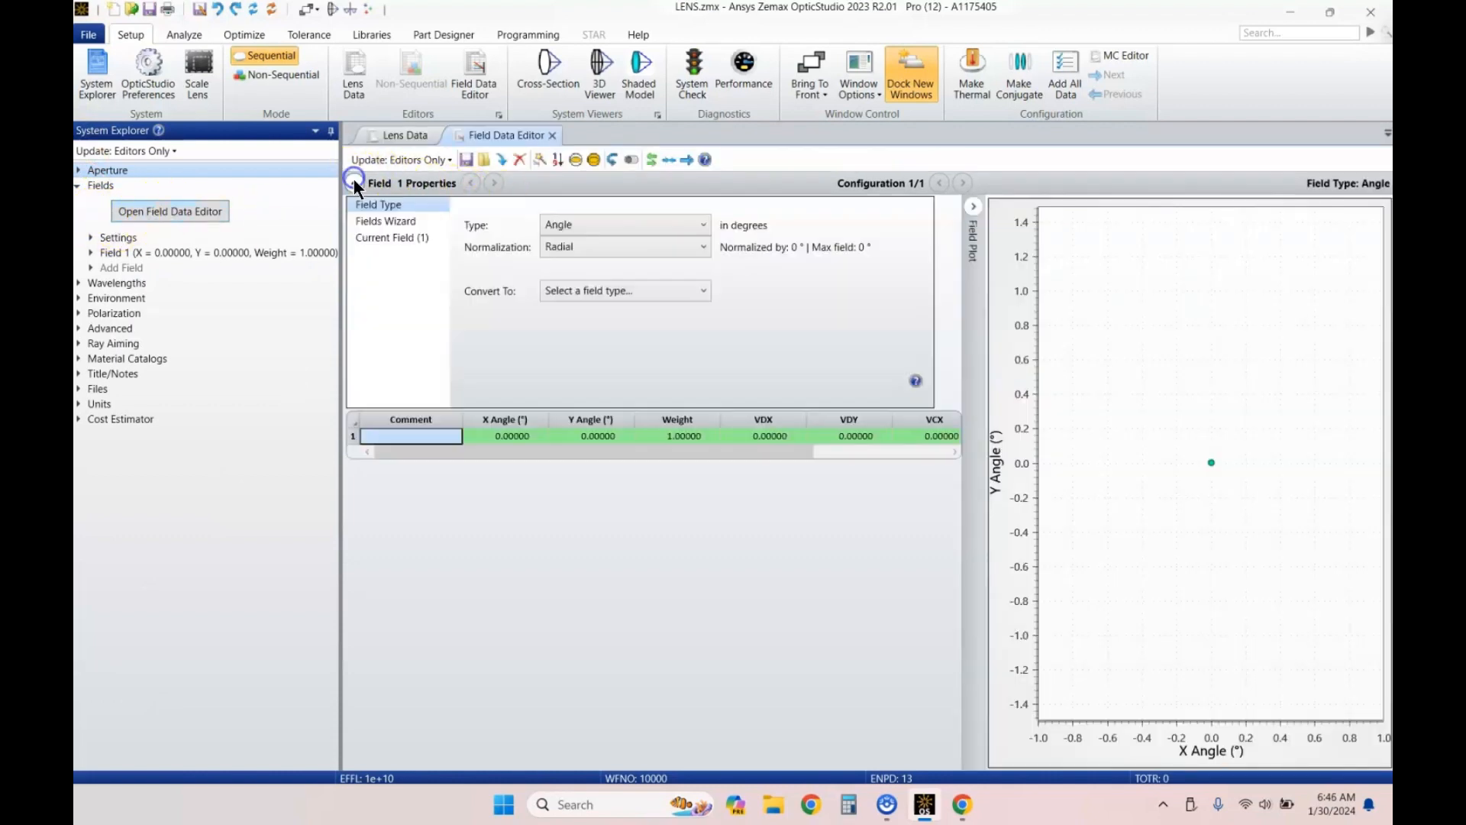
{"action": "left_click", "coordinate": [384, 221]}
{"action": "left_click", "coordinate": [663, 224]}
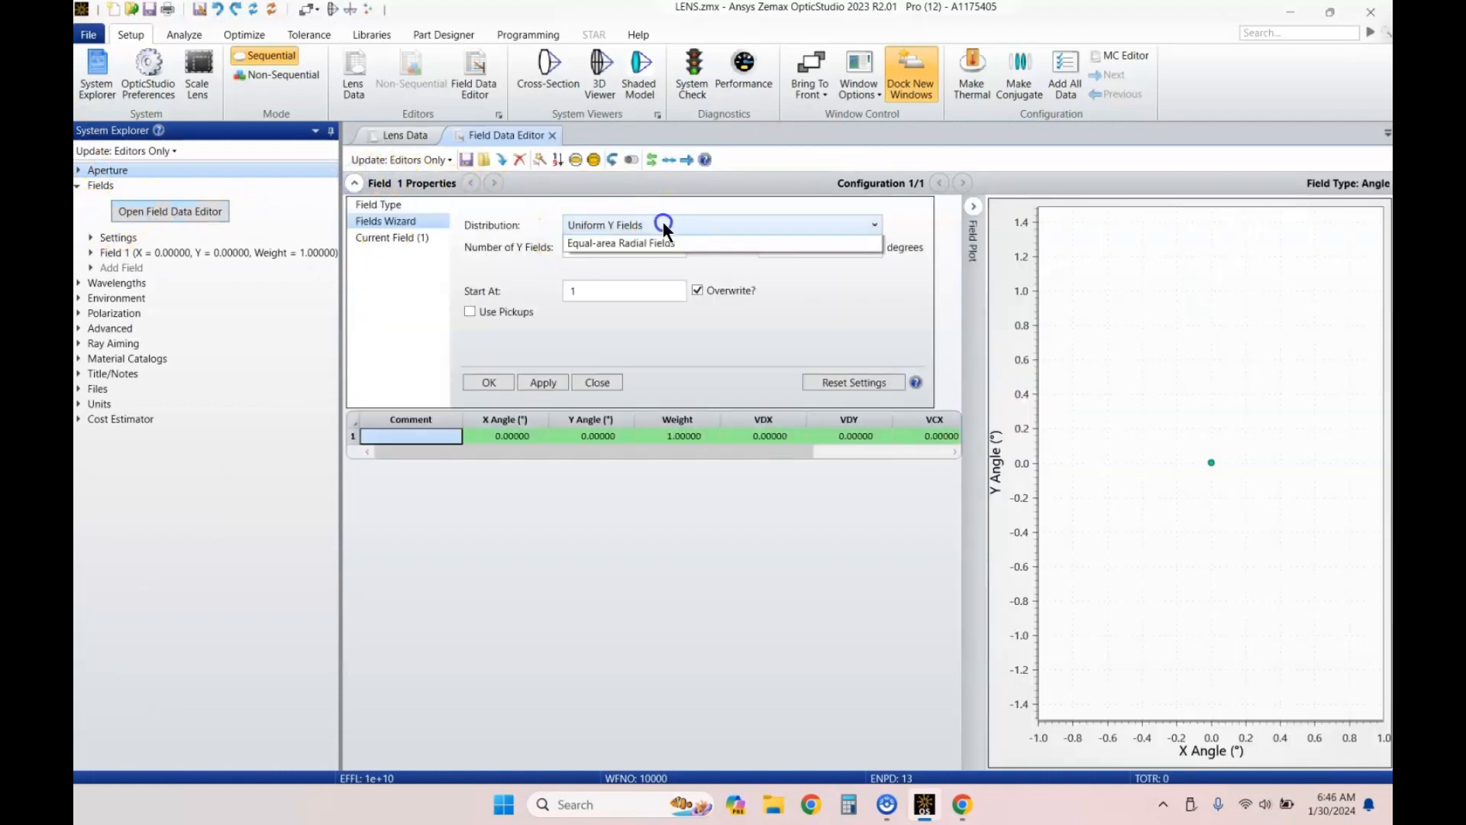
{"action": "left_click", "coordinate": [663, 224]}
{"action": "left_click_drag", "start_coordinate": [634, 246], "coordinate": [525, 249]}
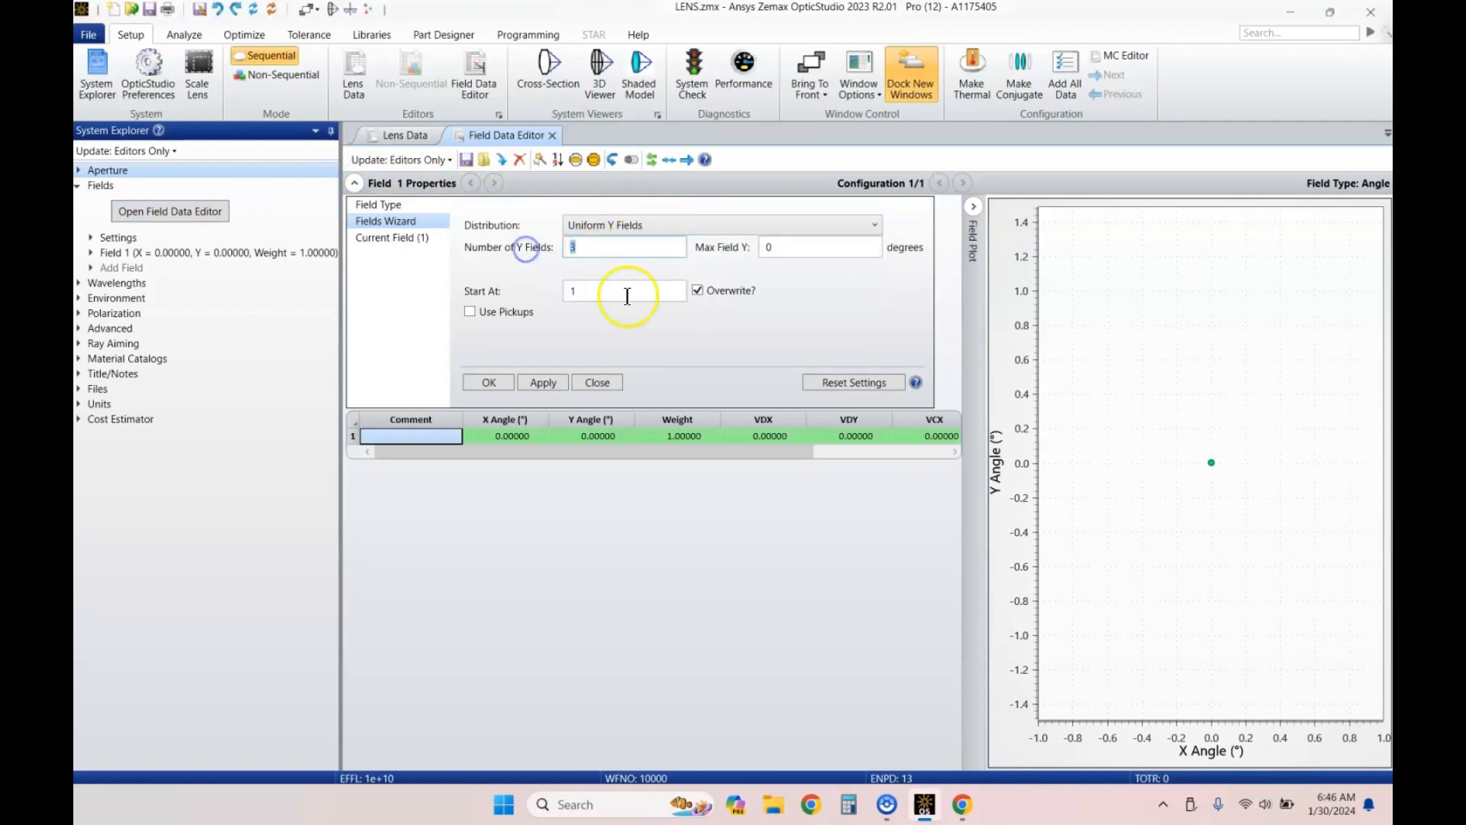
{"action": "type", "text": "4"}
{"action": "left_click_drag", "start_coordinate": [786, 247], "coordinate": [731, 247]}
{"action": "type", "text": "2"}
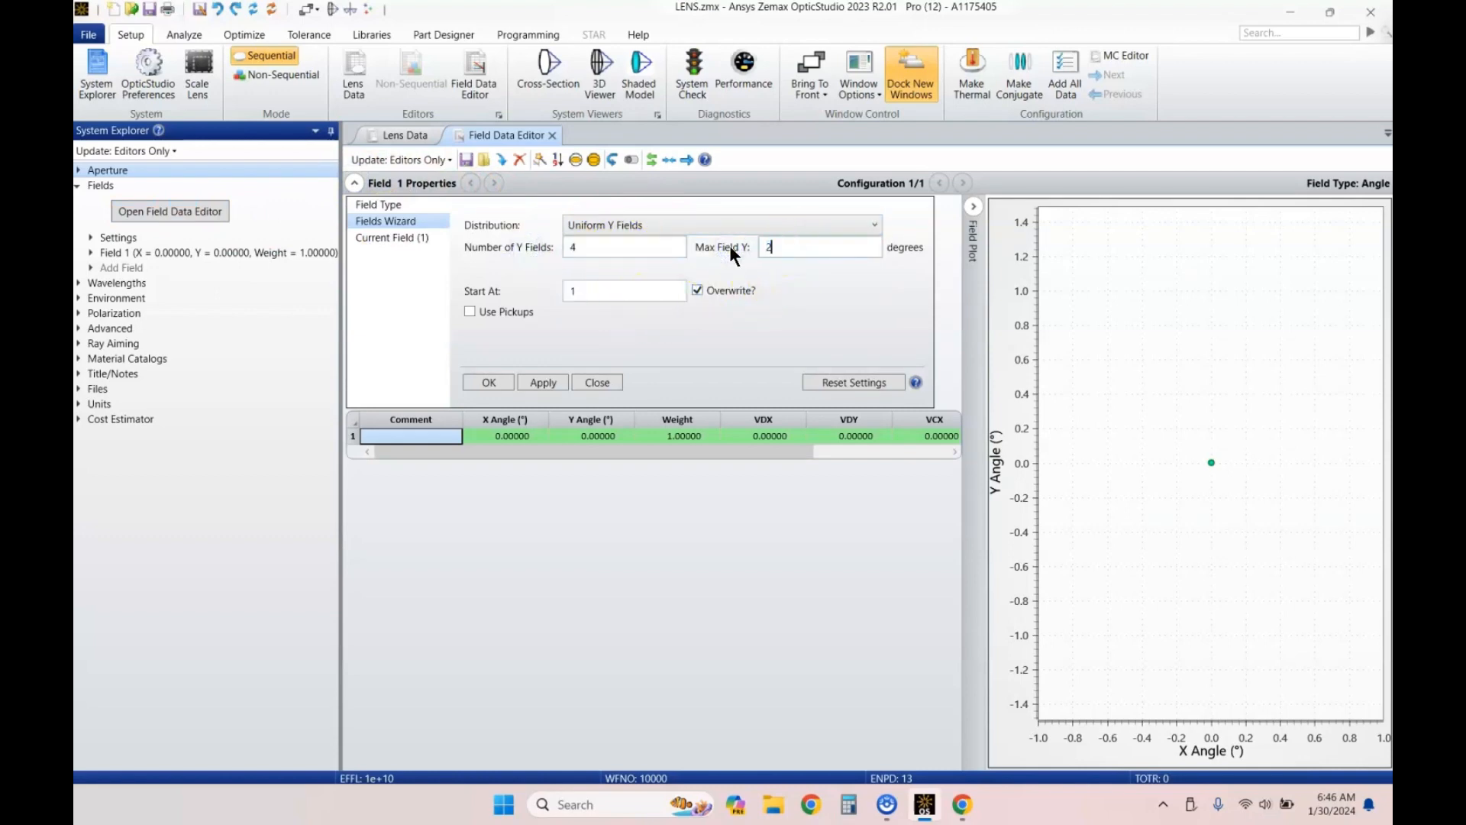
{"action": "type", "text": "2.5"}
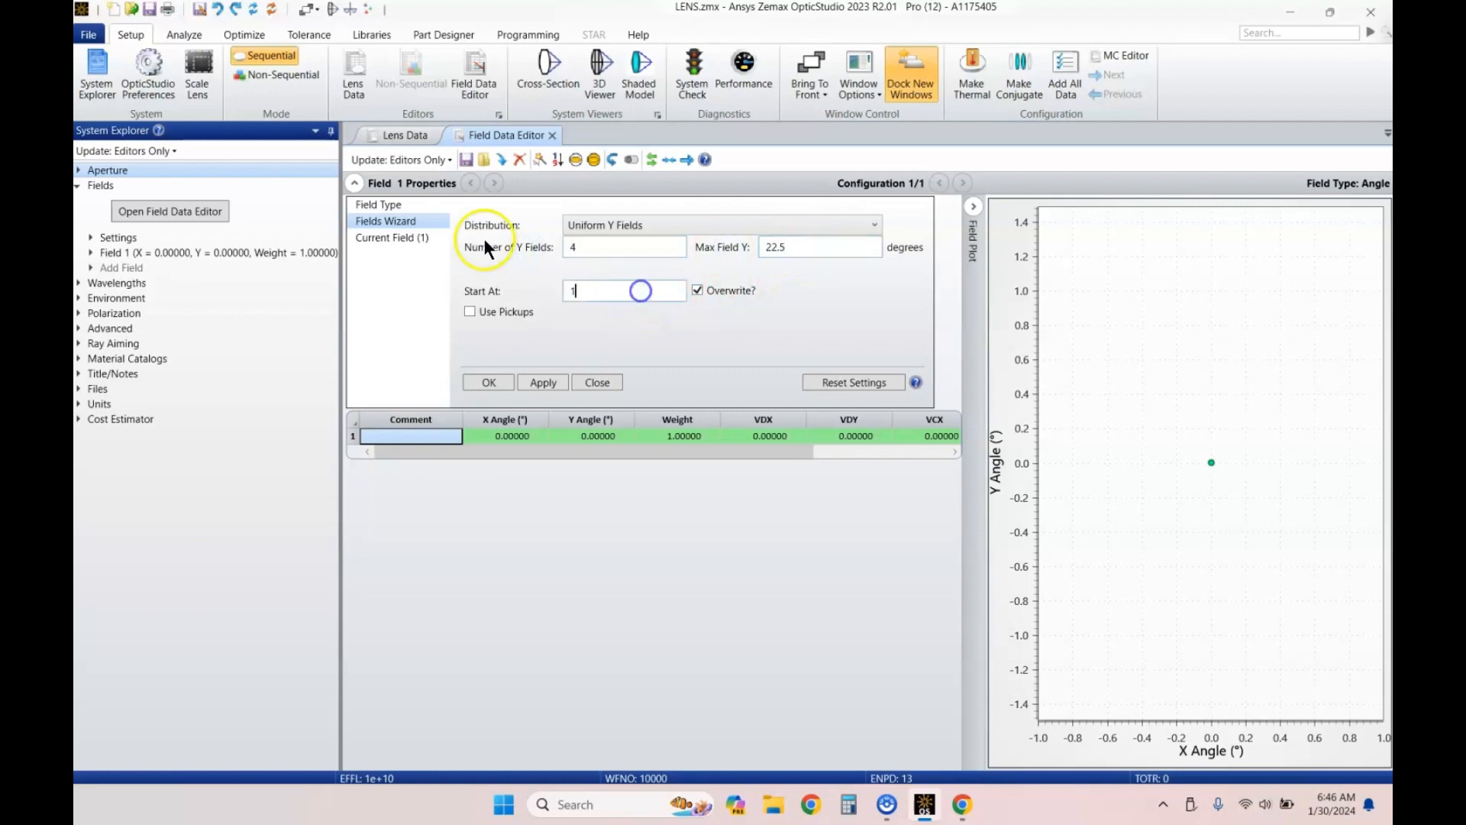
{"action": "left_click", "coordinate": [416, 222]}
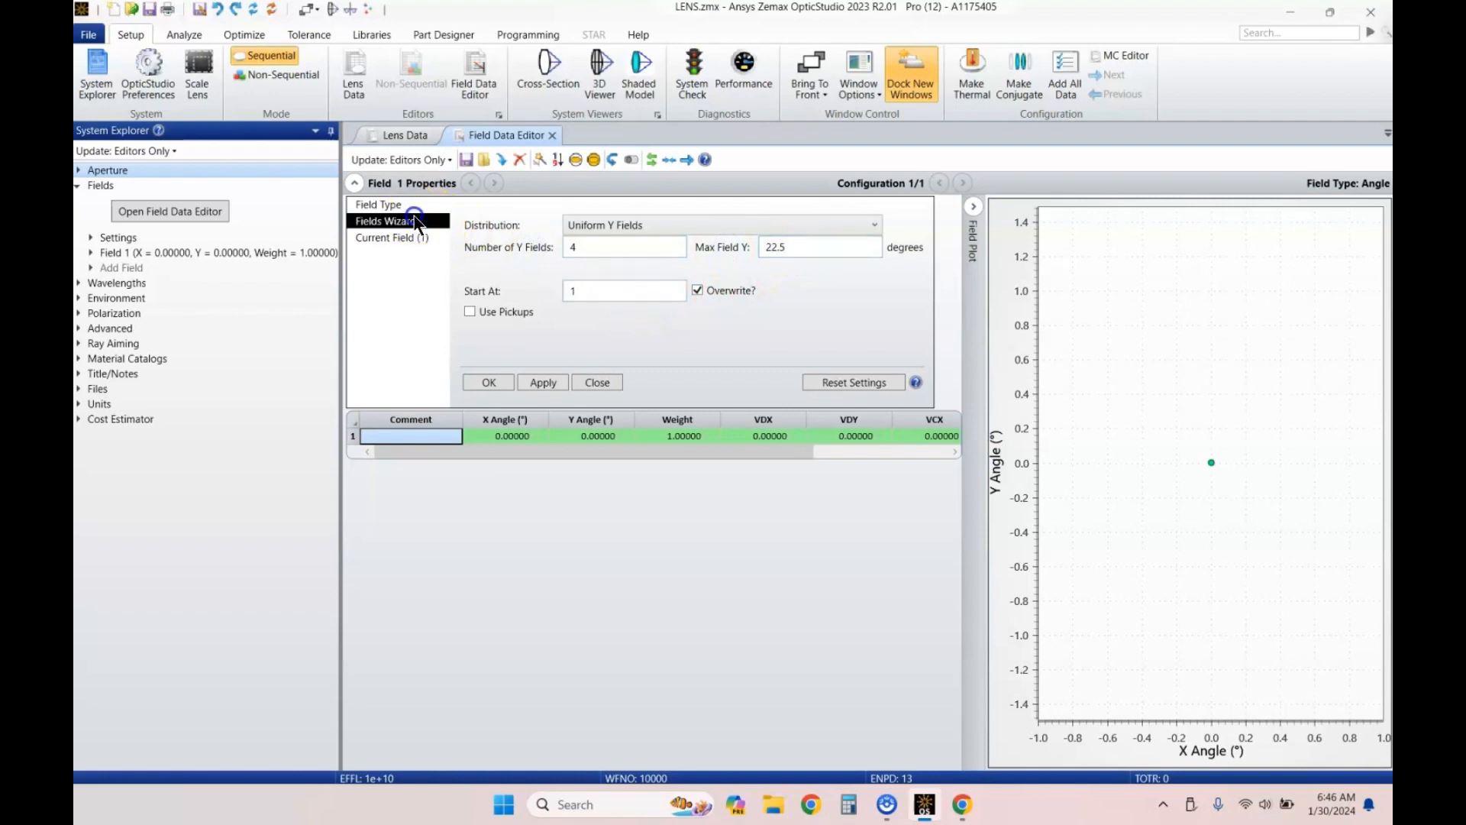
{"action": "left_click", "coordinate": [539, 381]}
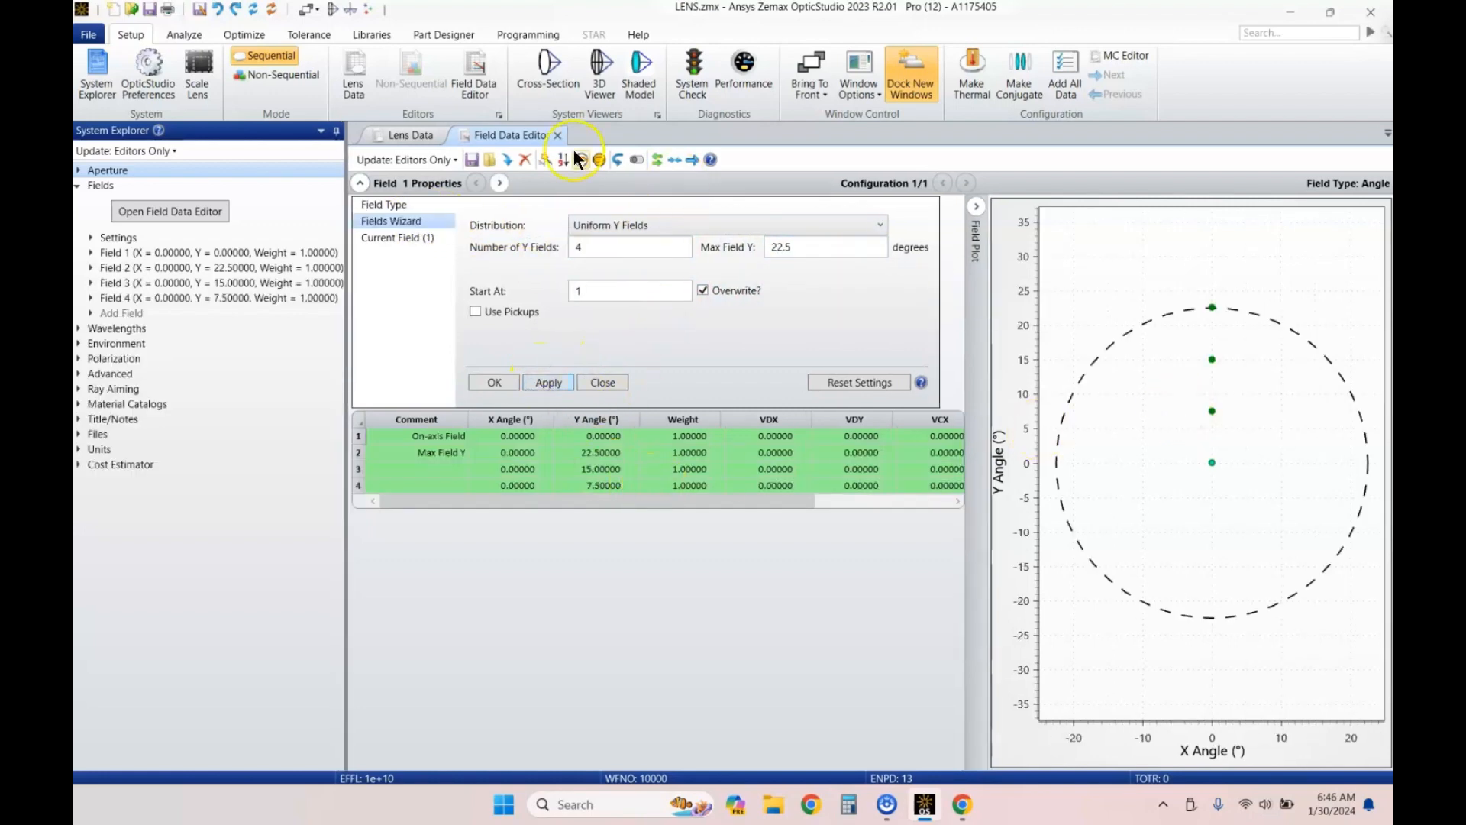
{"action": "left_click", "coordinate": [79, 186]}
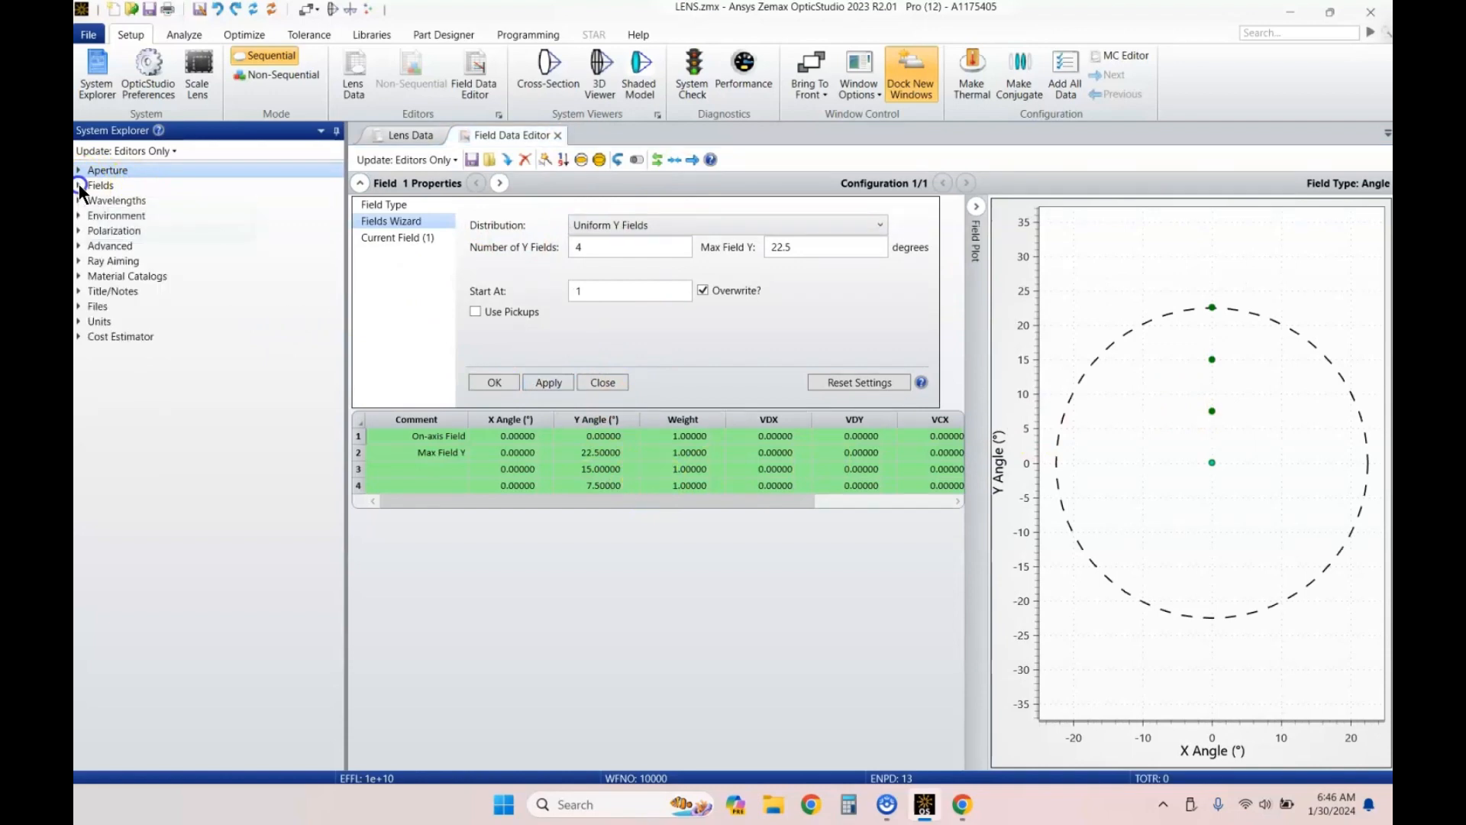
Step: Apply the F, d, C (Visible) wavelength preset to the system and collapse the System Explorer
{"action": "left_click", "coordinate": [78, 200]}
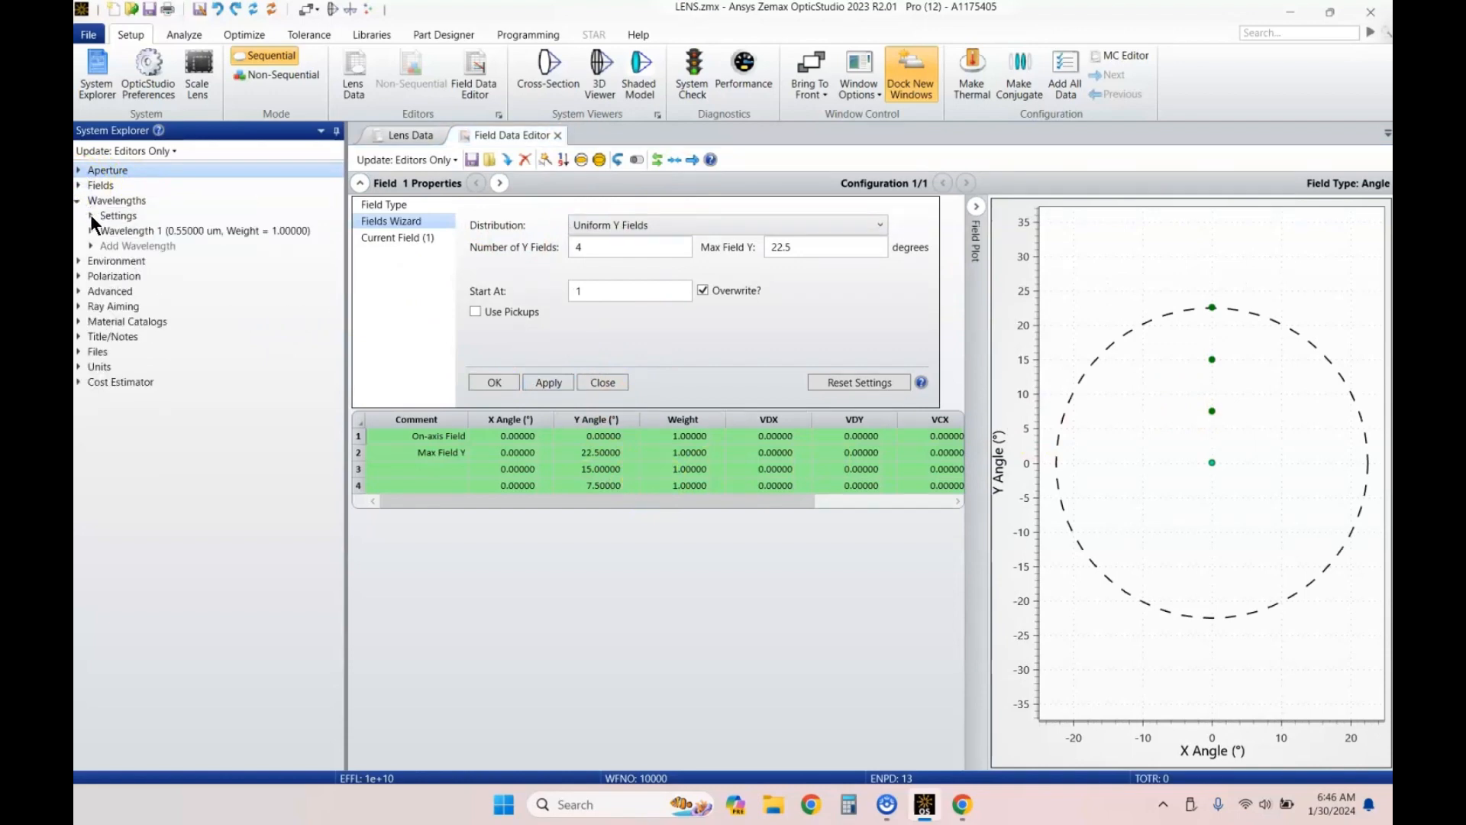
{"action": "left_click", "coordinate": [90, 217]}
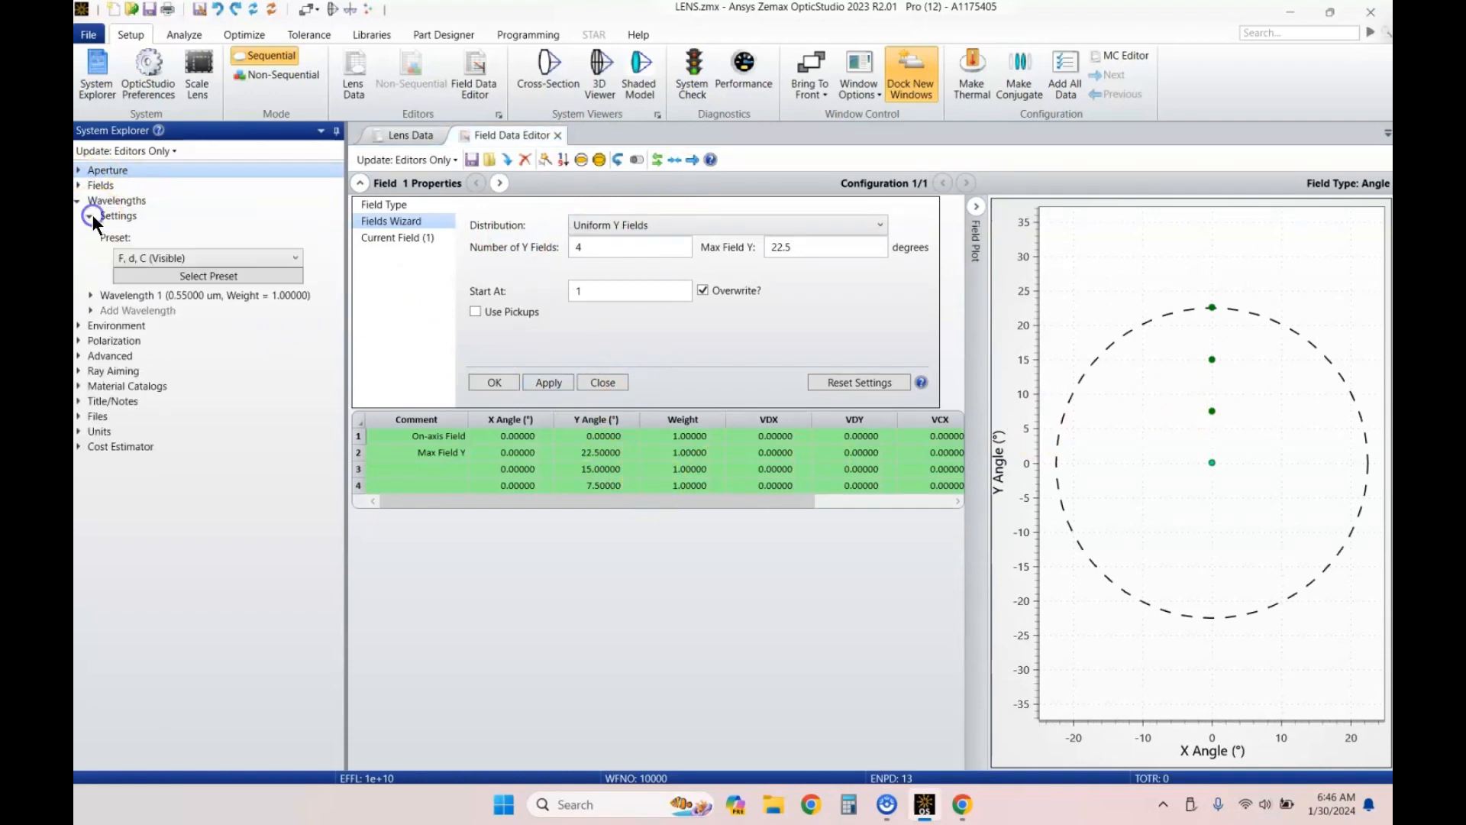
{"action": "left_click", "coordinate": [181, 276]}
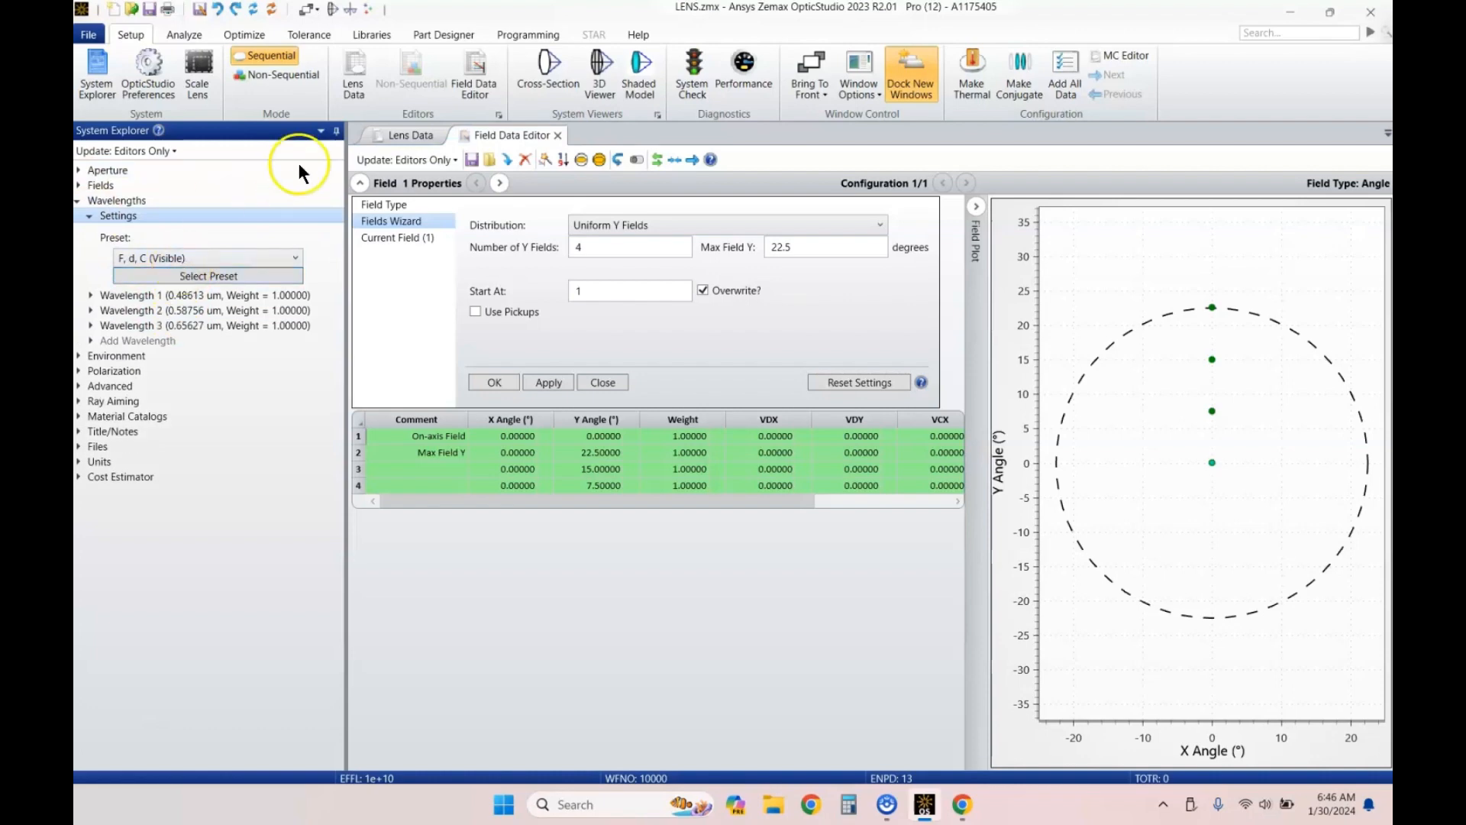
{"action": "left_click", "coordinate": [338, 131]}
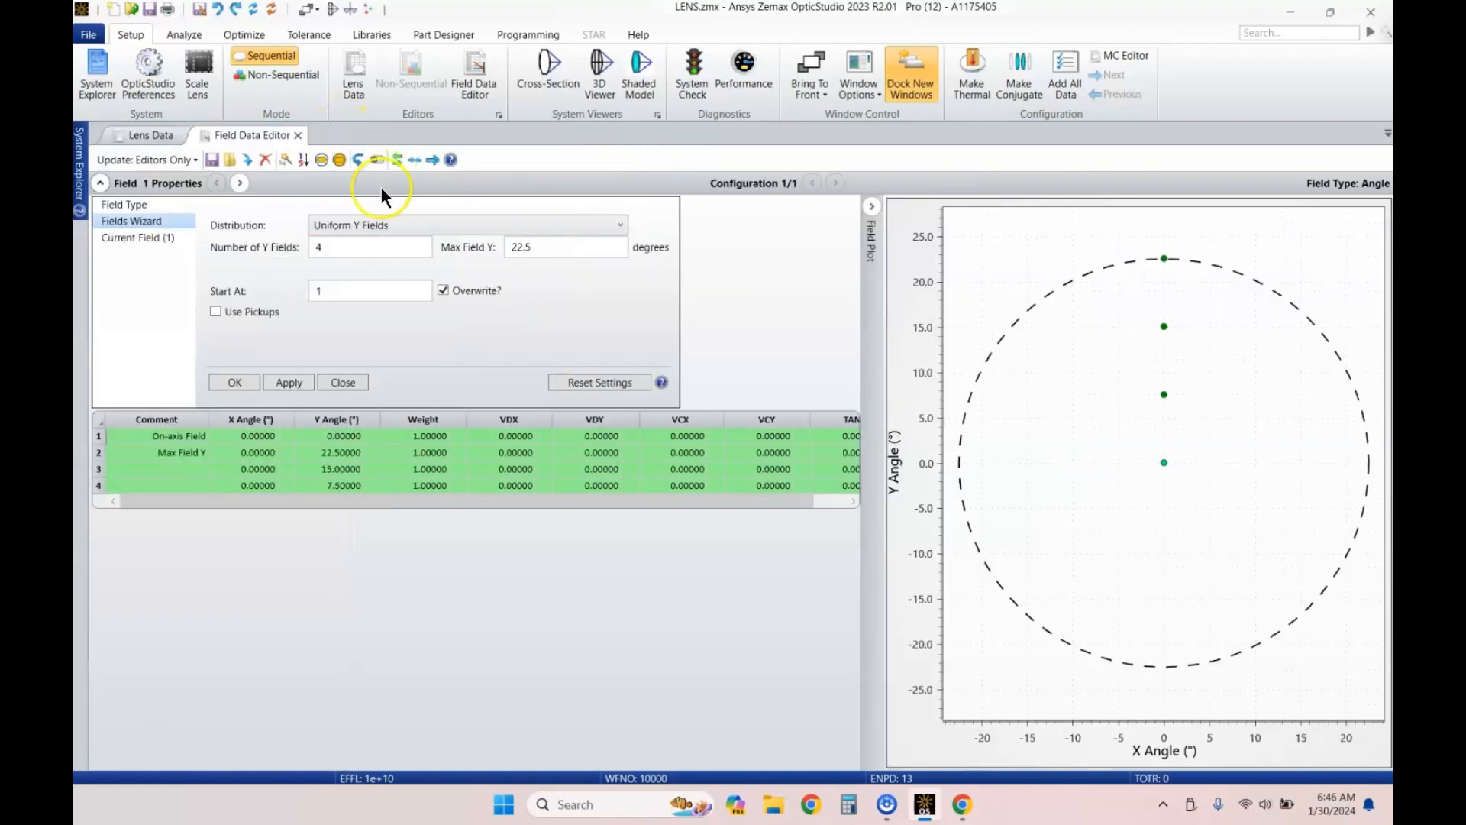
Step: Insert a new standard surface between the stop and the image surface in the lens data
{"action": "left_click", "coordinate": [150, 139]}
{"action": "left_click", "coordinate": [356, 252]}
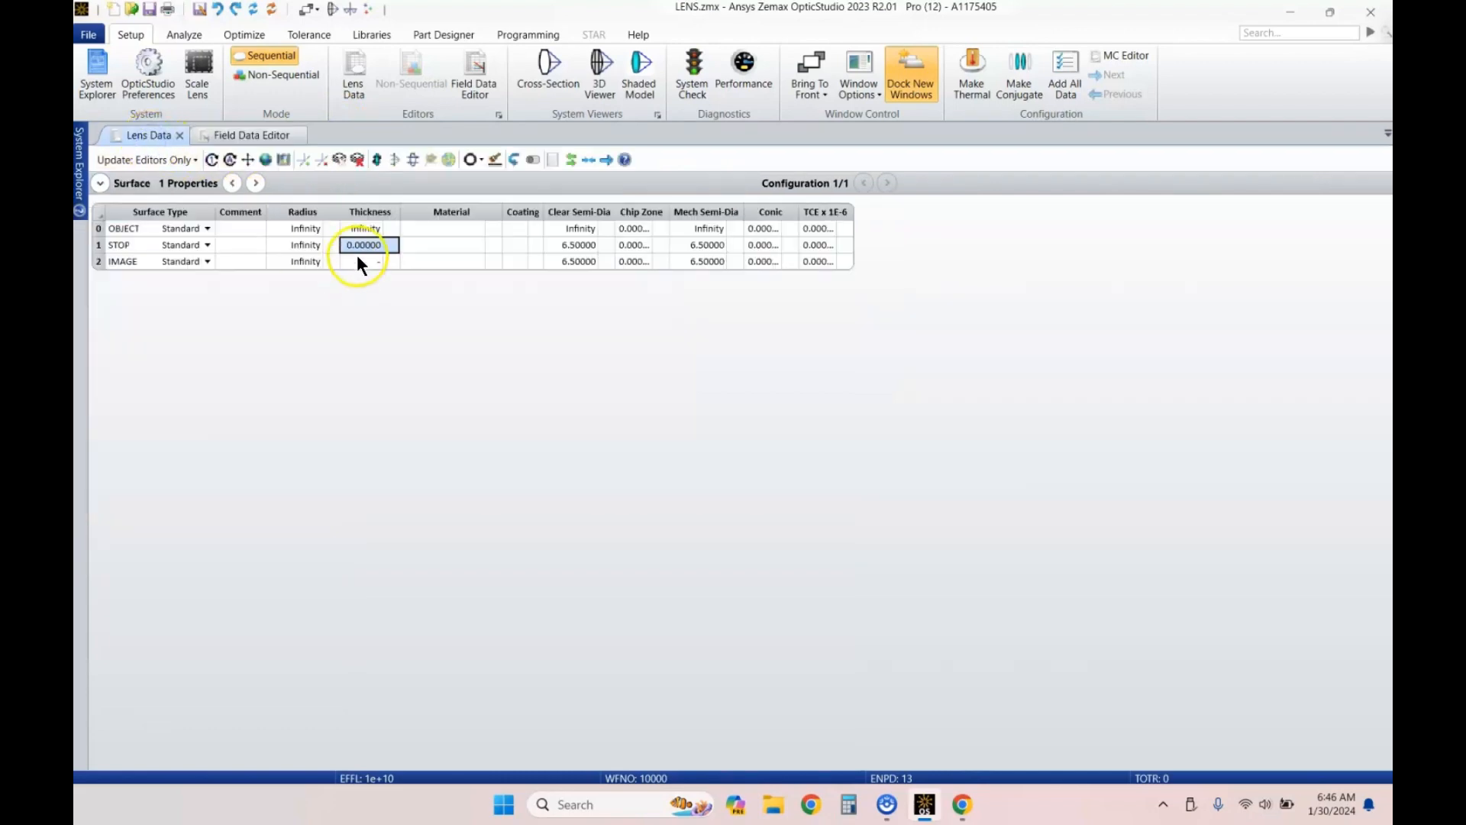
{"action": "left_click", "coordinate": [360, 255]}
{"action": "left_click", "coordinate": [367, 261]}
{"action": "key", "text": "Insert"}
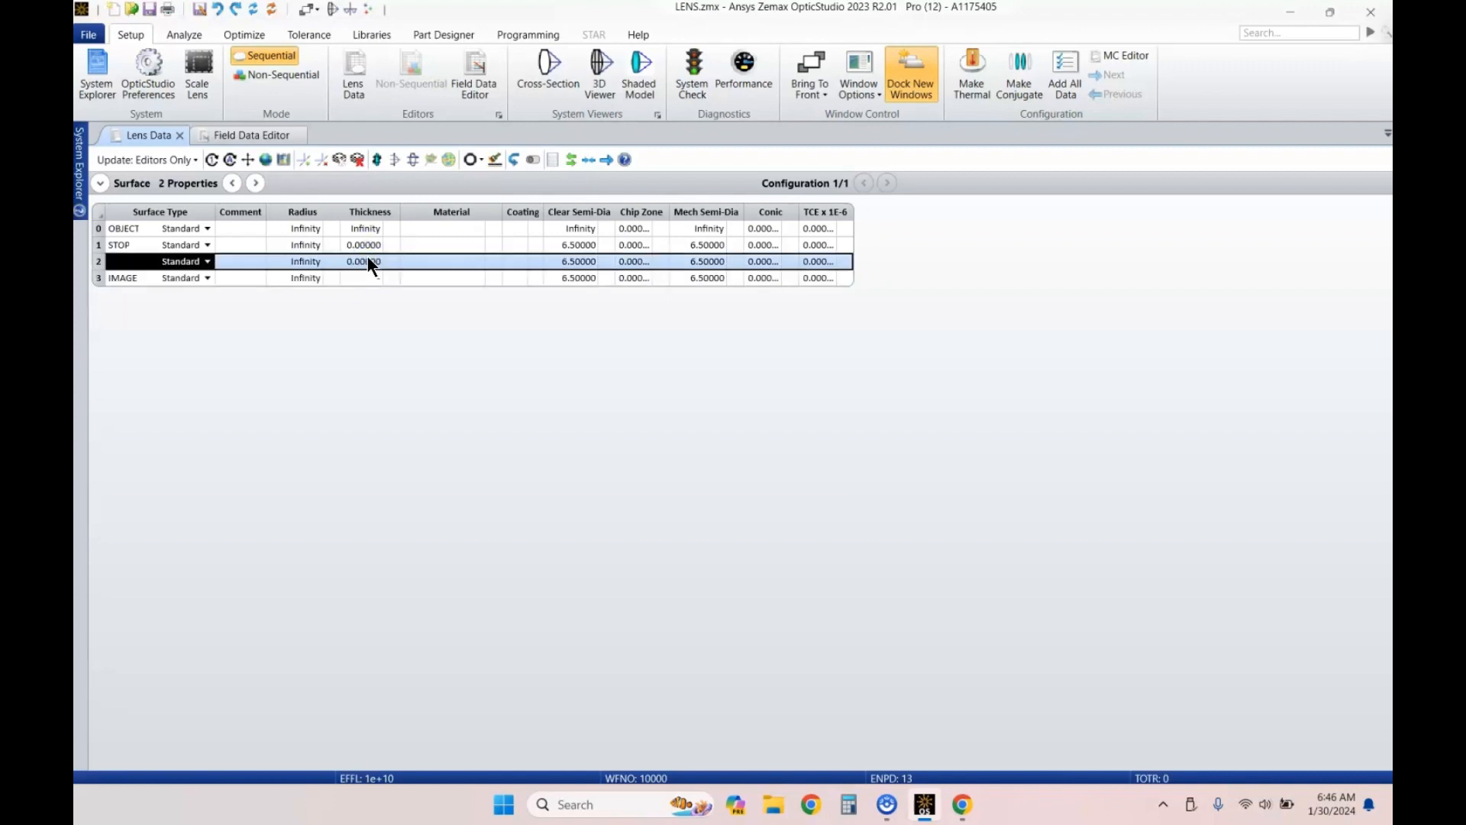
Step: Set the stop surface's thickness to 20 in the lens data
{"action": "key", "text": "Right"}
{"action": "key", "text": "Right"}
{"action": "key", "text": "Right"}
{"action": "key", "text": "Left"}
{"action": "key", "text": "Right"}
{"action": "key", "text": "Up"}
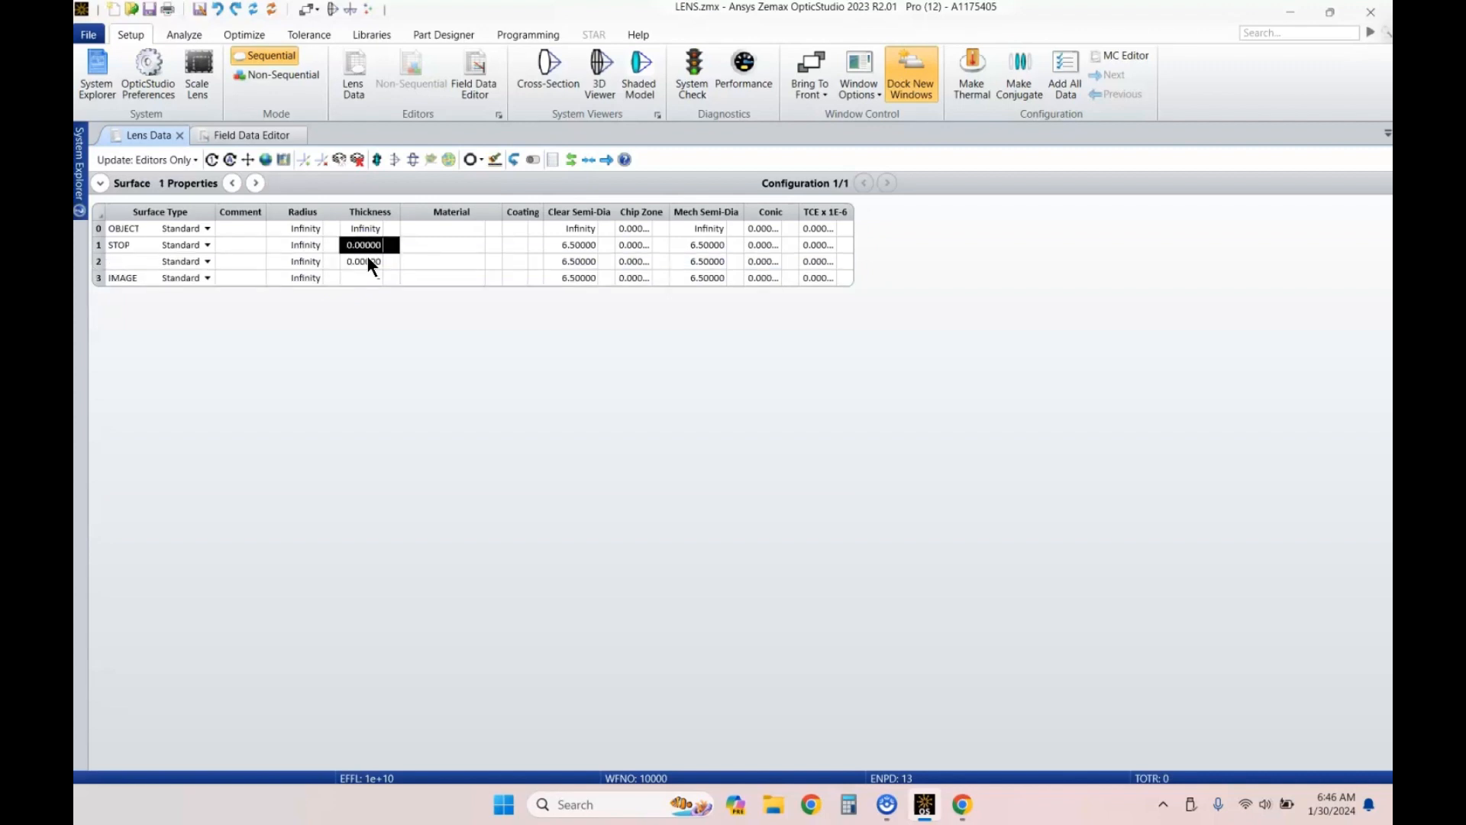
{"action": "type", "text": "20"}
{"action": "key", "text": "Return"}
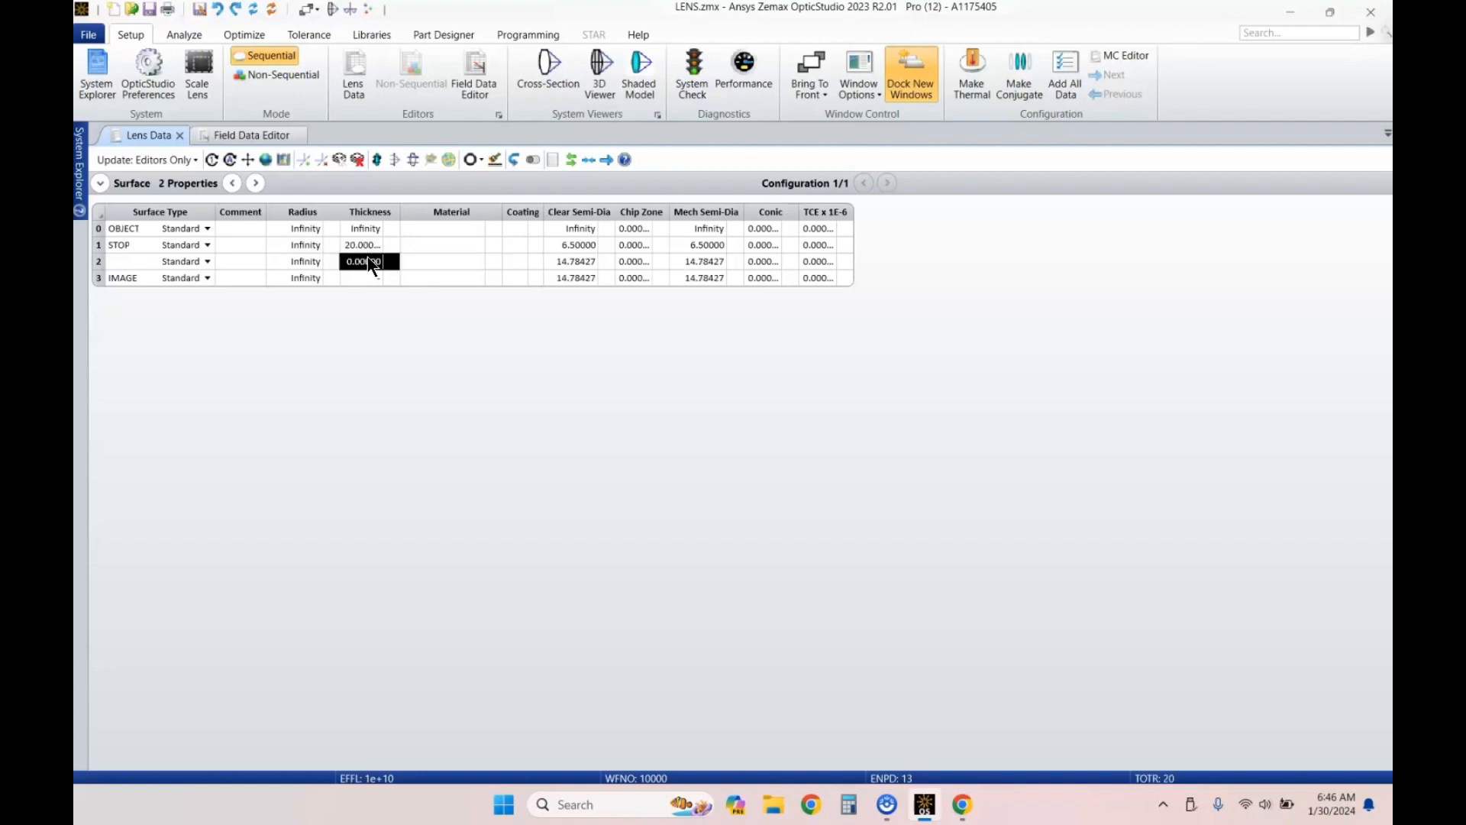
Step: Assign N-BK7 as the material of surface 2
{"action": "key", "text": "Right"}
{"action": "type", "text": "n-bk7"}
{"action": "key", "text": "Return"}
{"action": "key", "text": "Left"}
{"action": "key", "text": "Left"}
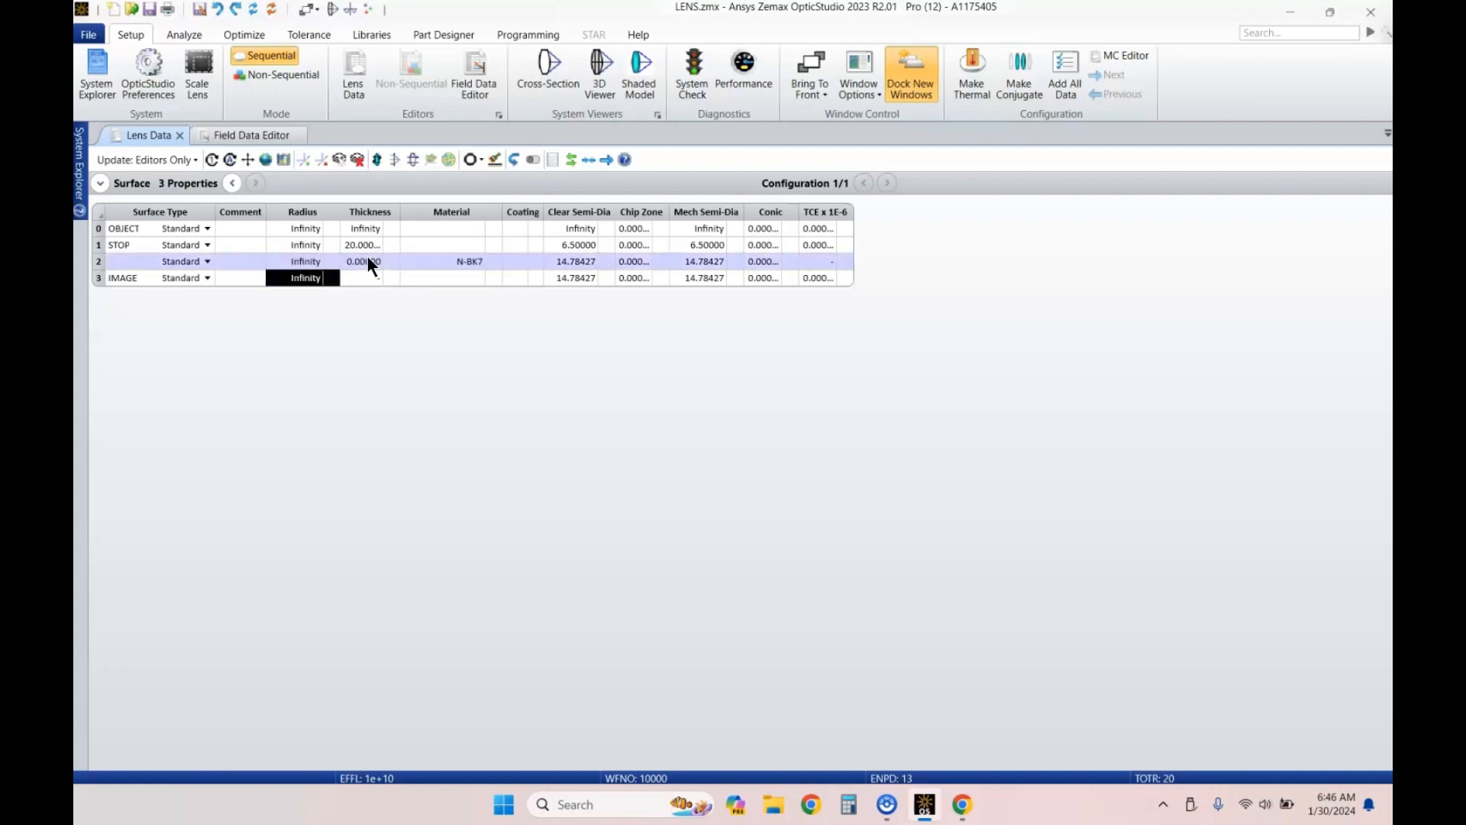
Step: Insert a new surface just before the image surface and set the thickness of the N-BK7 surface to 5
{"action": "key", "text": "Insert"}
{"action": "left_click", "coordinate": [365, 278]}
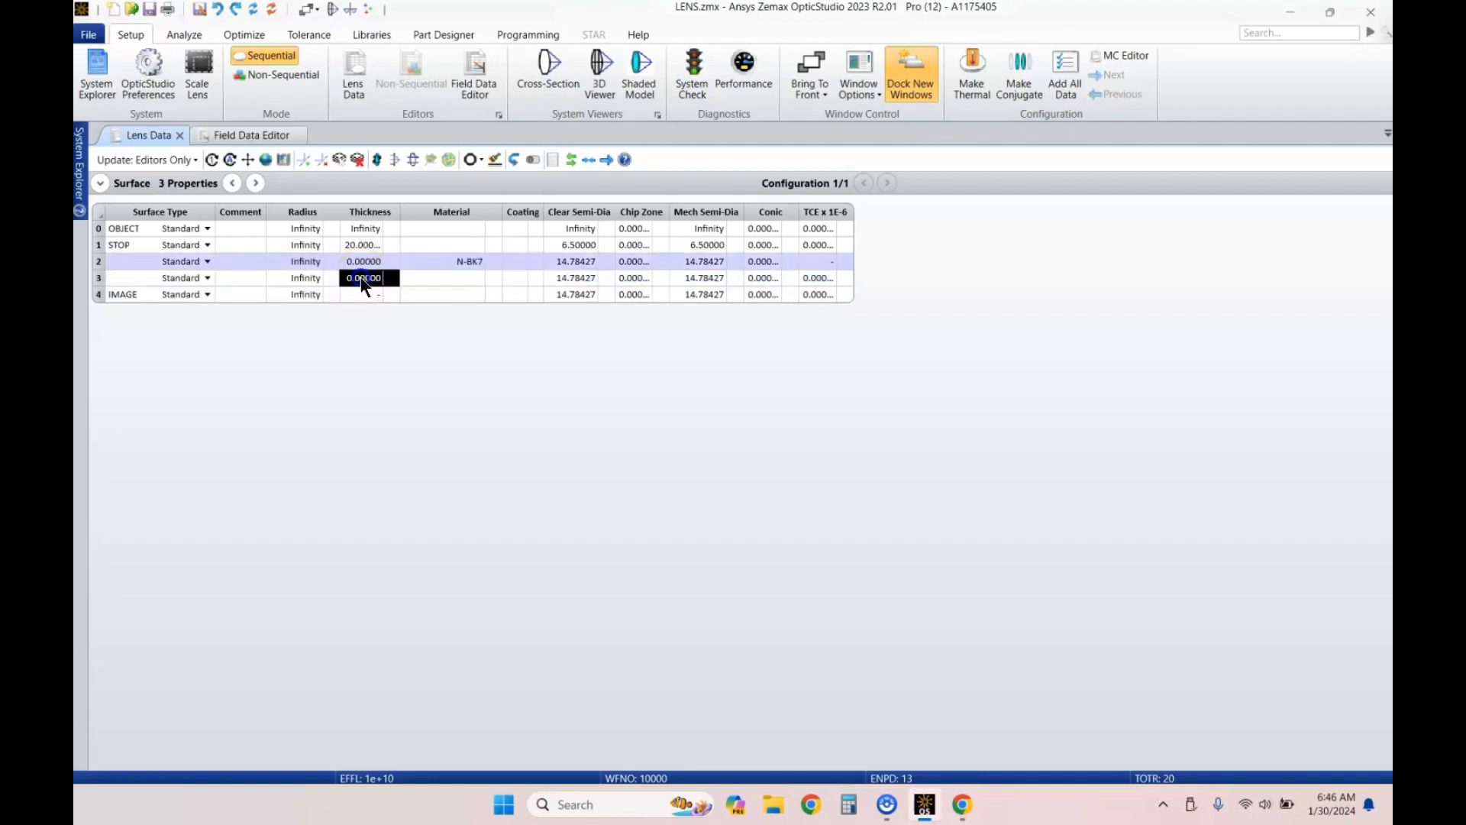
{"action": "right_click", "coordinate": [352, 282]}
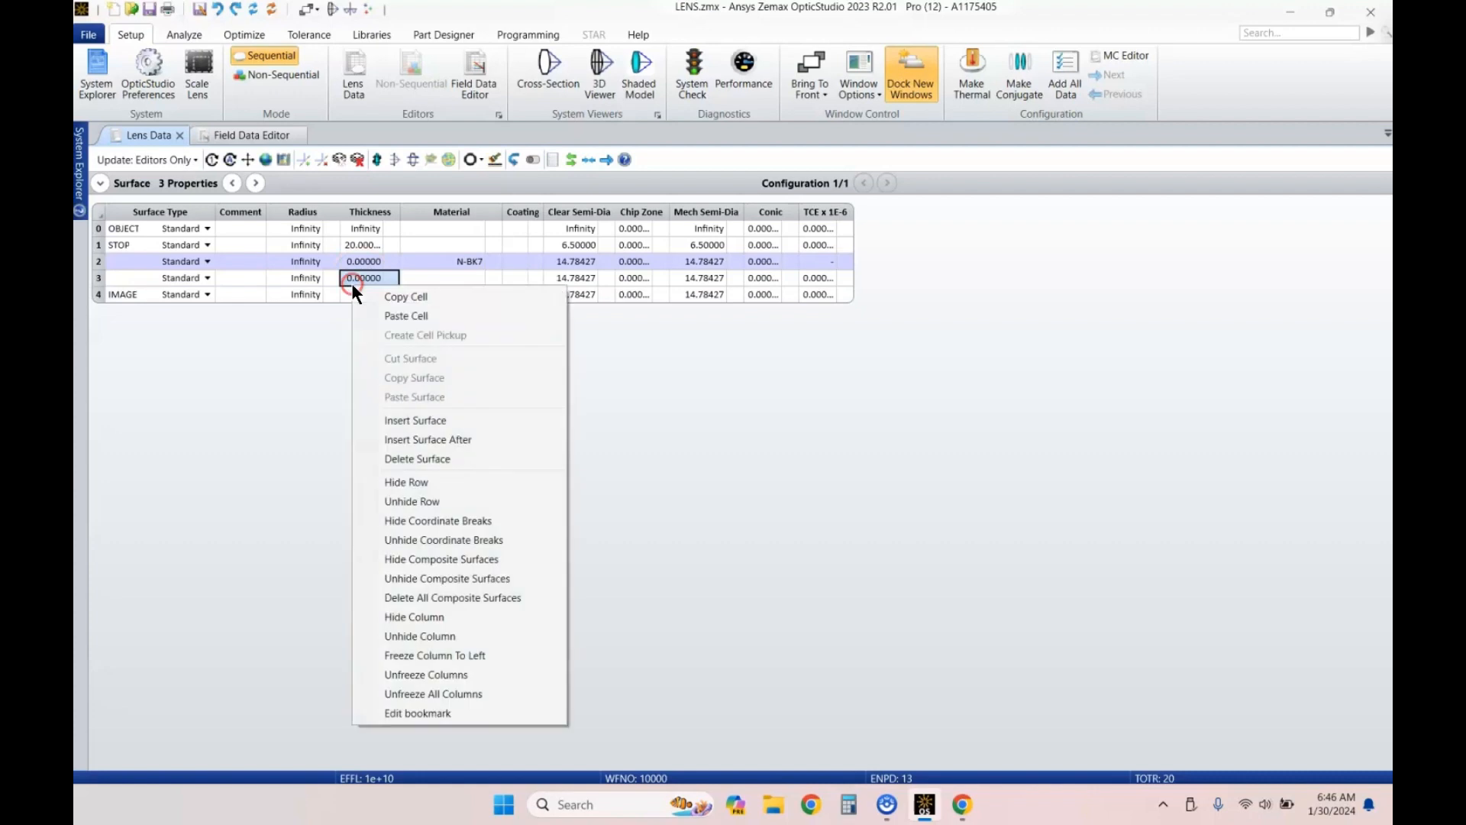
{"action": "left_click", "coordinate": [305, 272]}
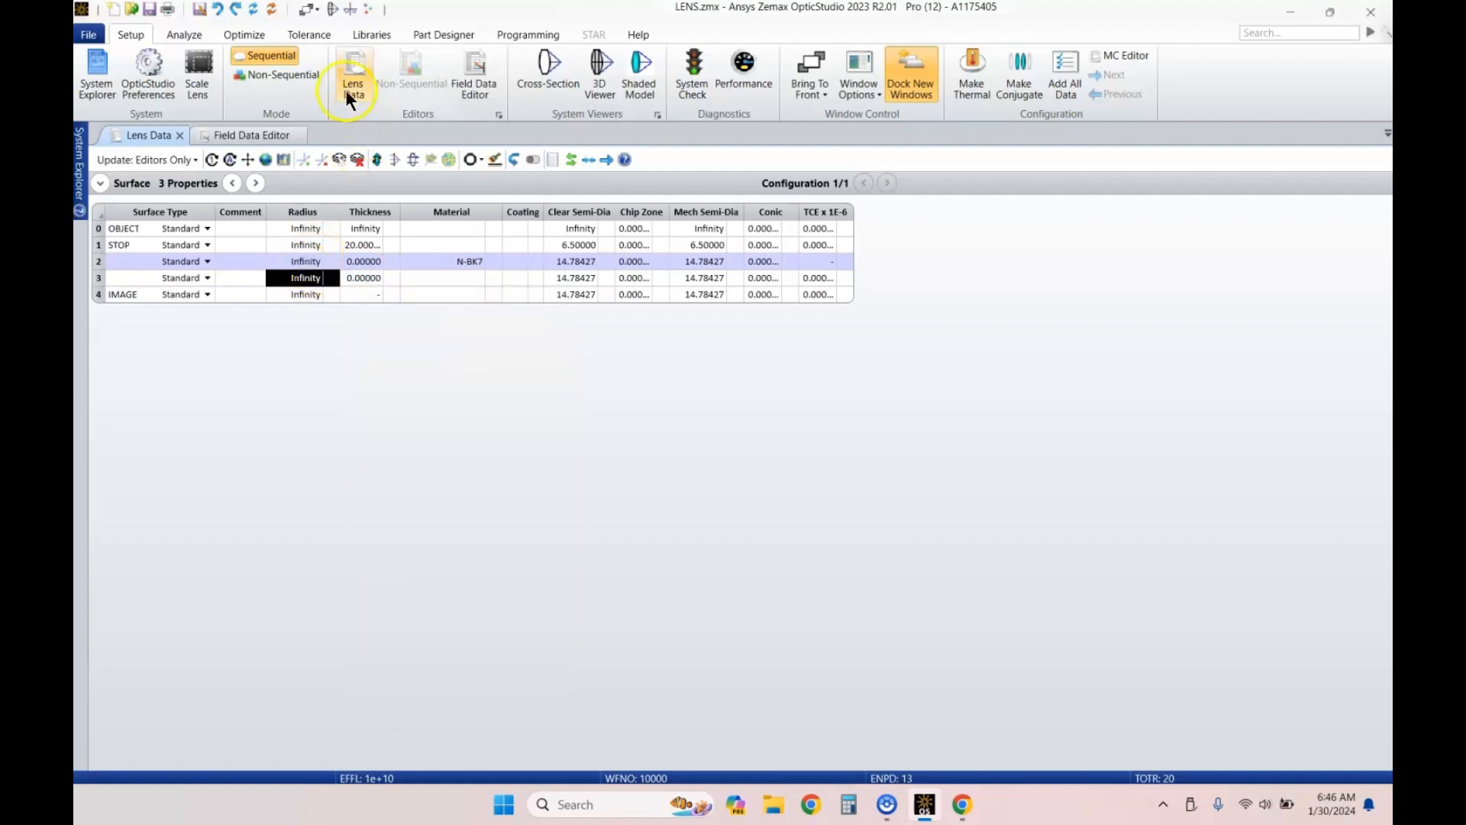
{"action": "left_click", "coordinate": [359, 263]}
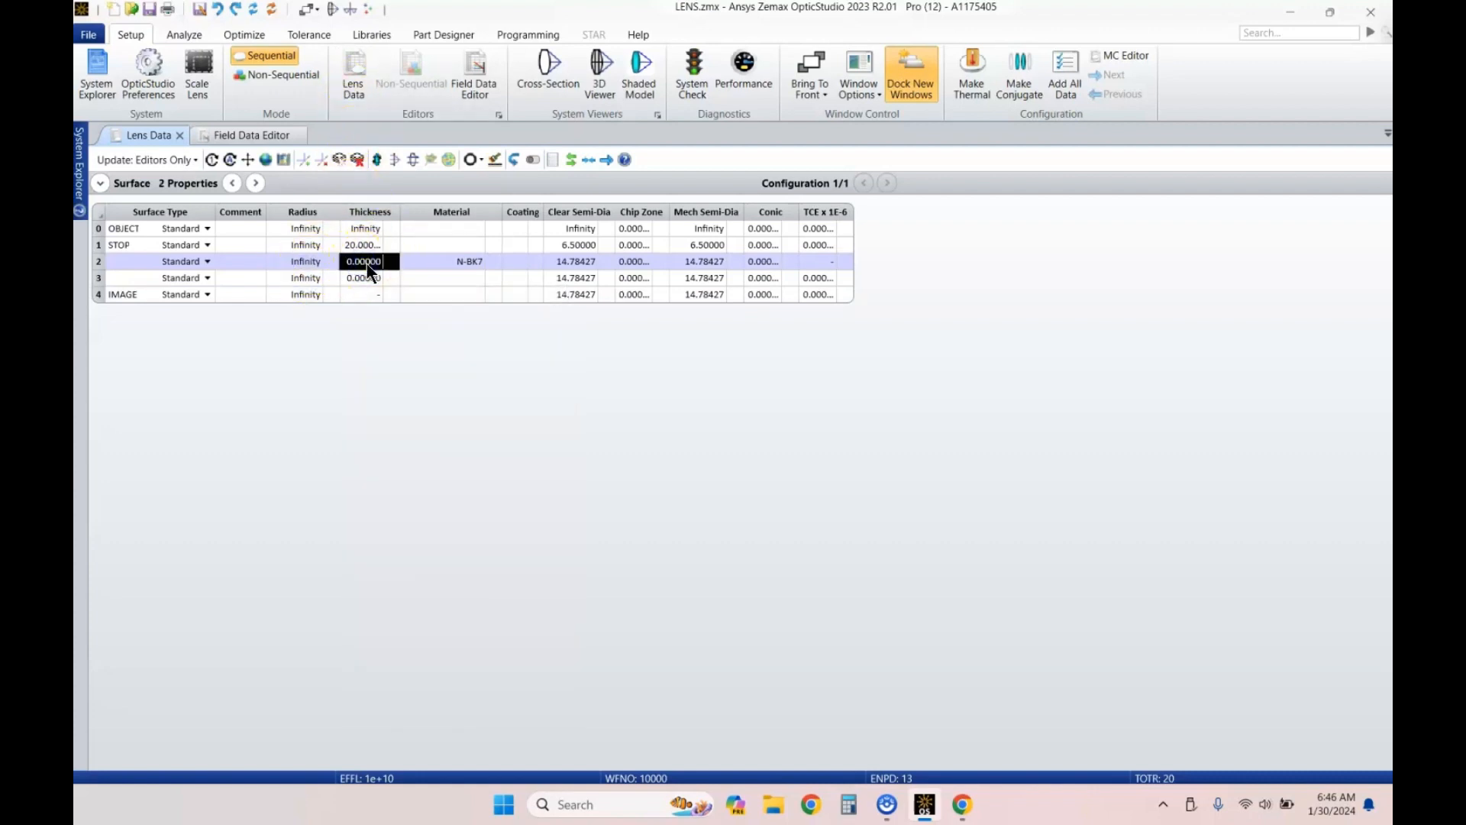
{"action": "type", "text": "5"}
{"action": "key", "text": "Return"}
Step: Set the radius of surface 3, the rear face of the lens, to -100
{"action": "double_click", "coordinate": [374, 281]}
{"action": "left_click", "coordinate": [307, 278]}
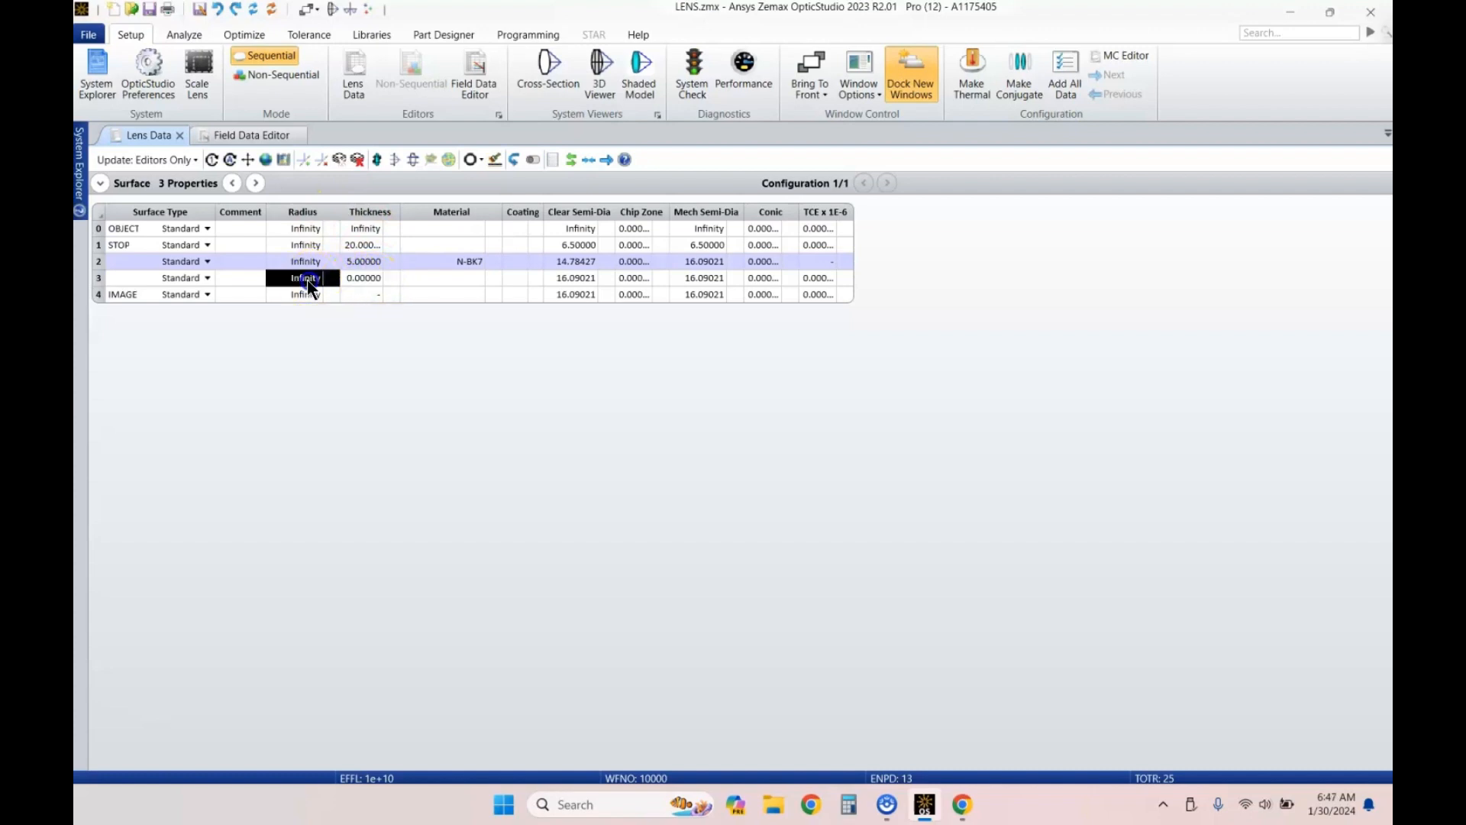
{"action": "double_click", "coordinate": [307, 278]}
{"action": "type", "text": "-100"}
{"action": "key", "text": "Return"}
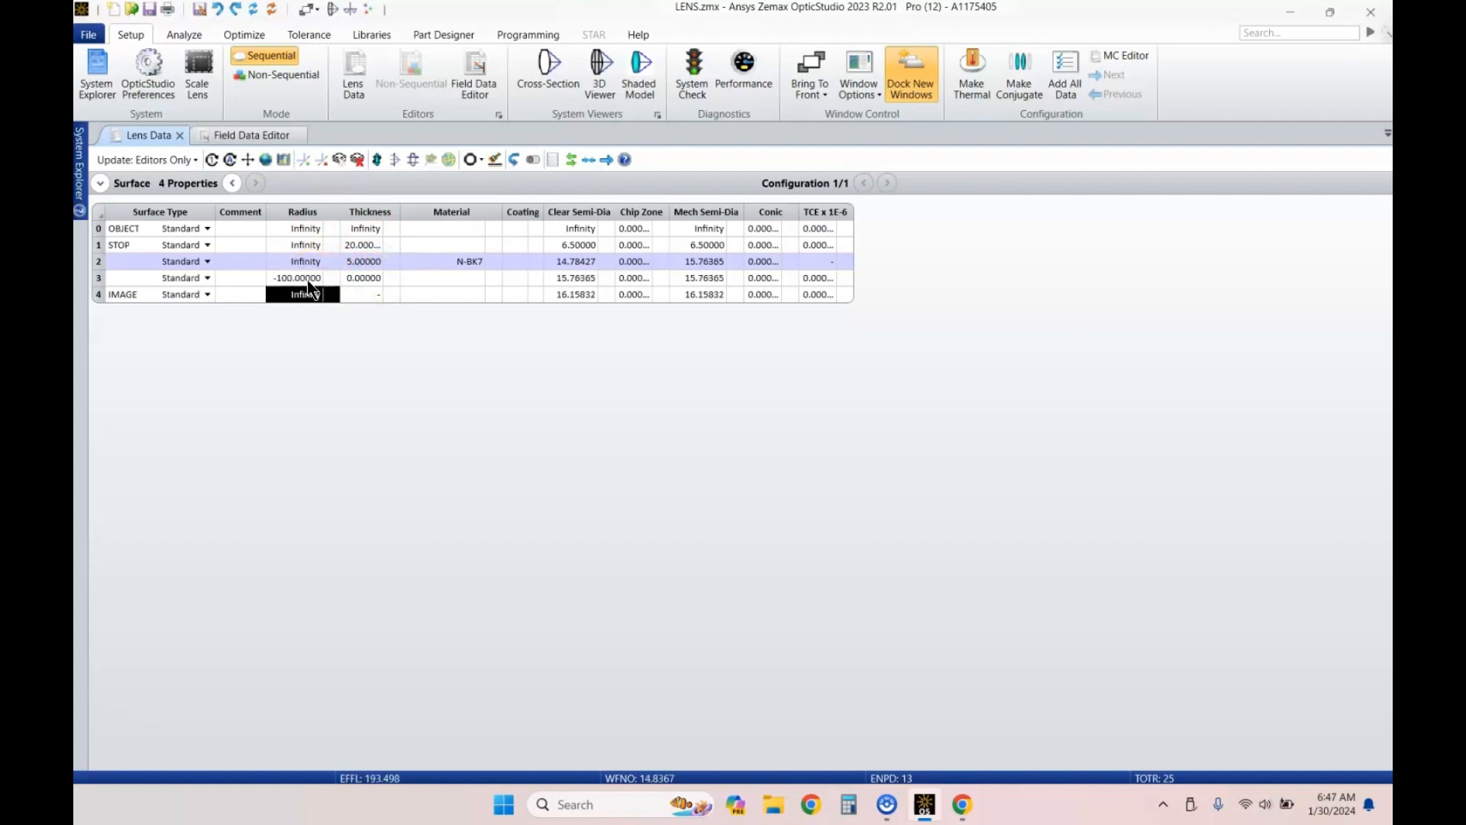
Step: Apply a Marginal Ray Height solve to the thickness of surface 3
{"action": "left_click", "coordinate": [360, 279]}
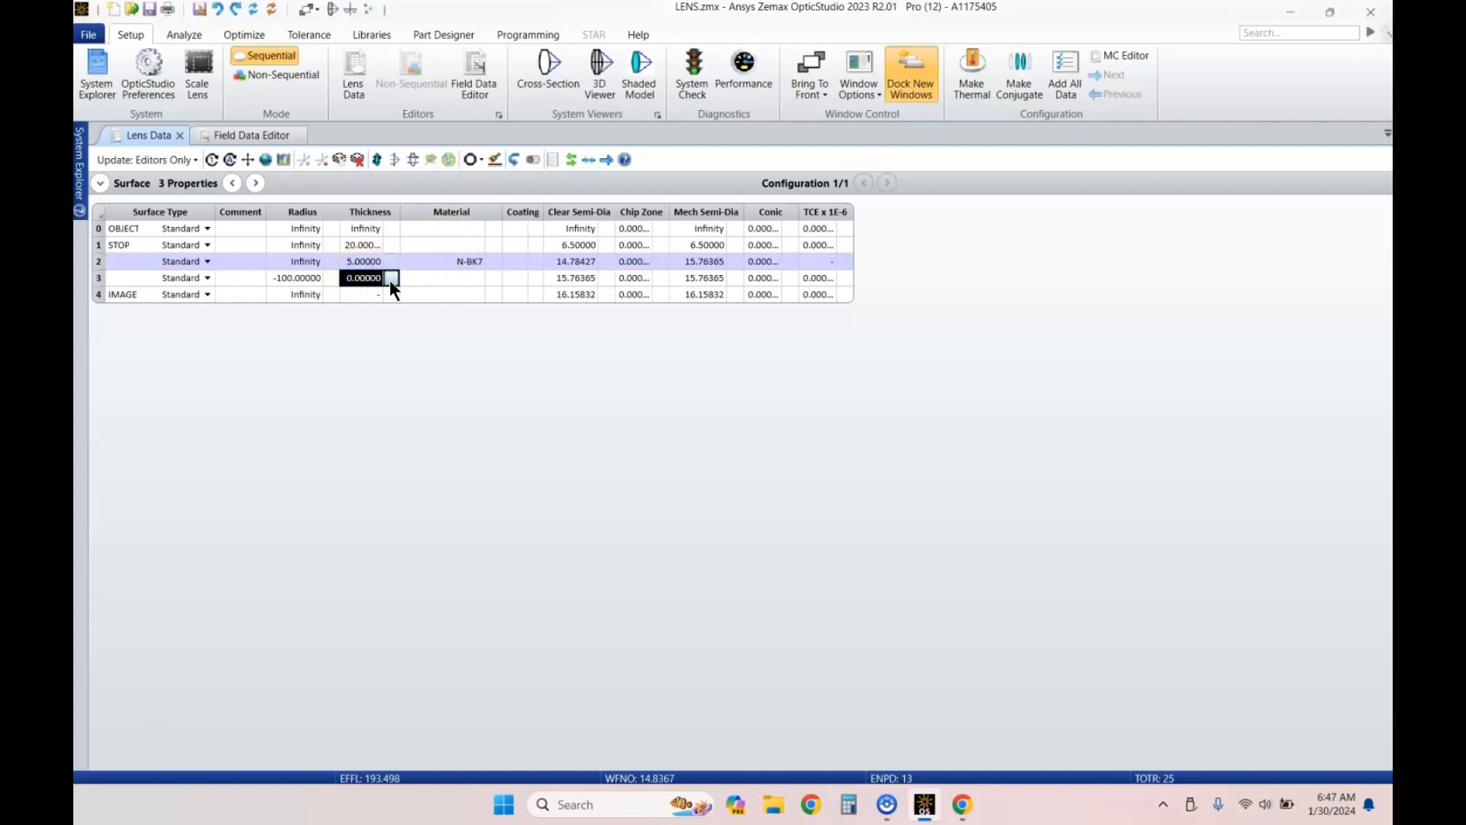
{"action": "left_click", "coordinate": [390, 279]}
{"action": "left_click", "coordinate": [489, 324]}
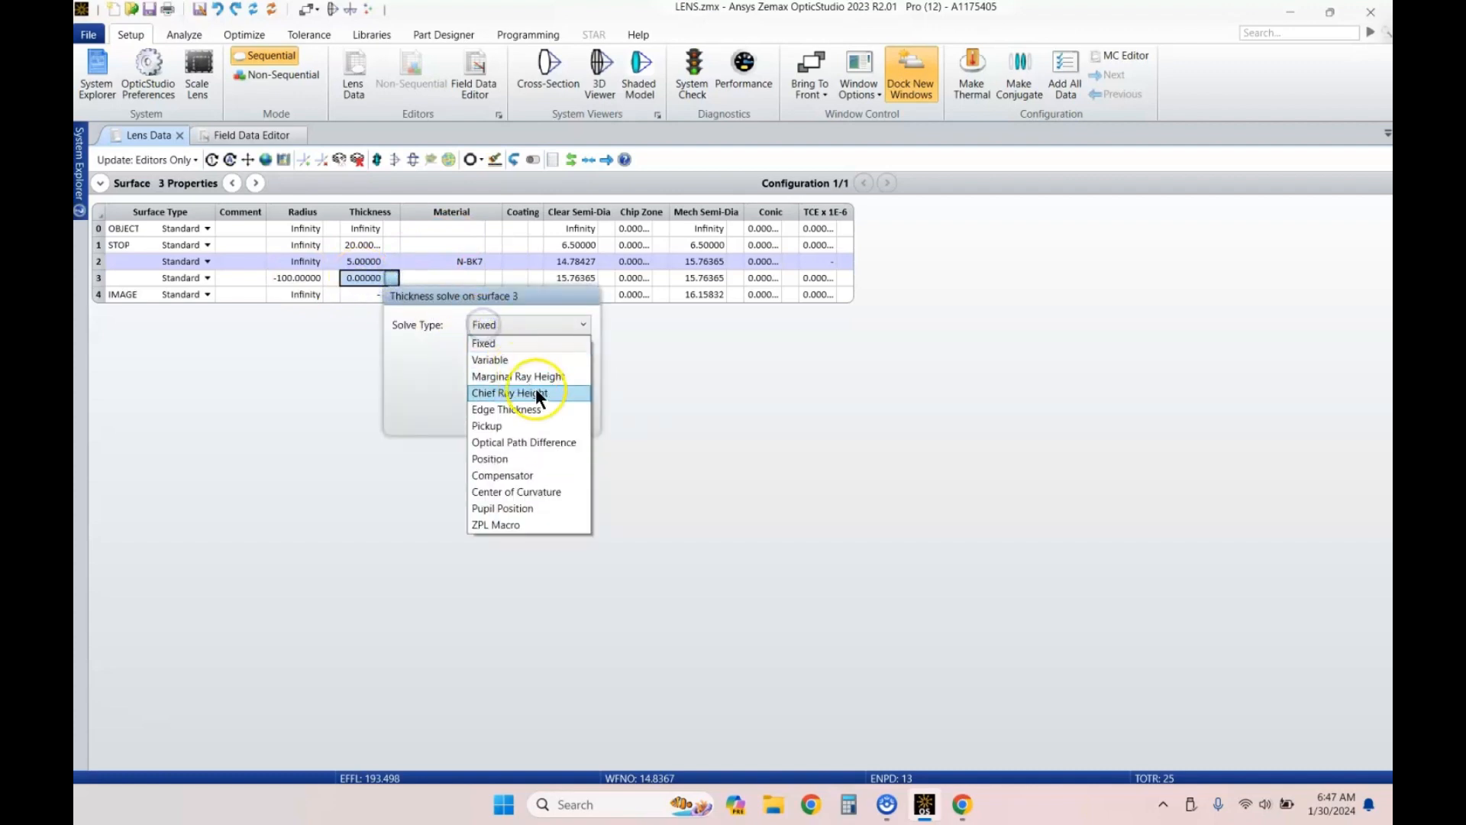
{"action": "left_click", "coordinate": [527, 376]}
{"action": "left_click", "coordinate": [617, 377]}
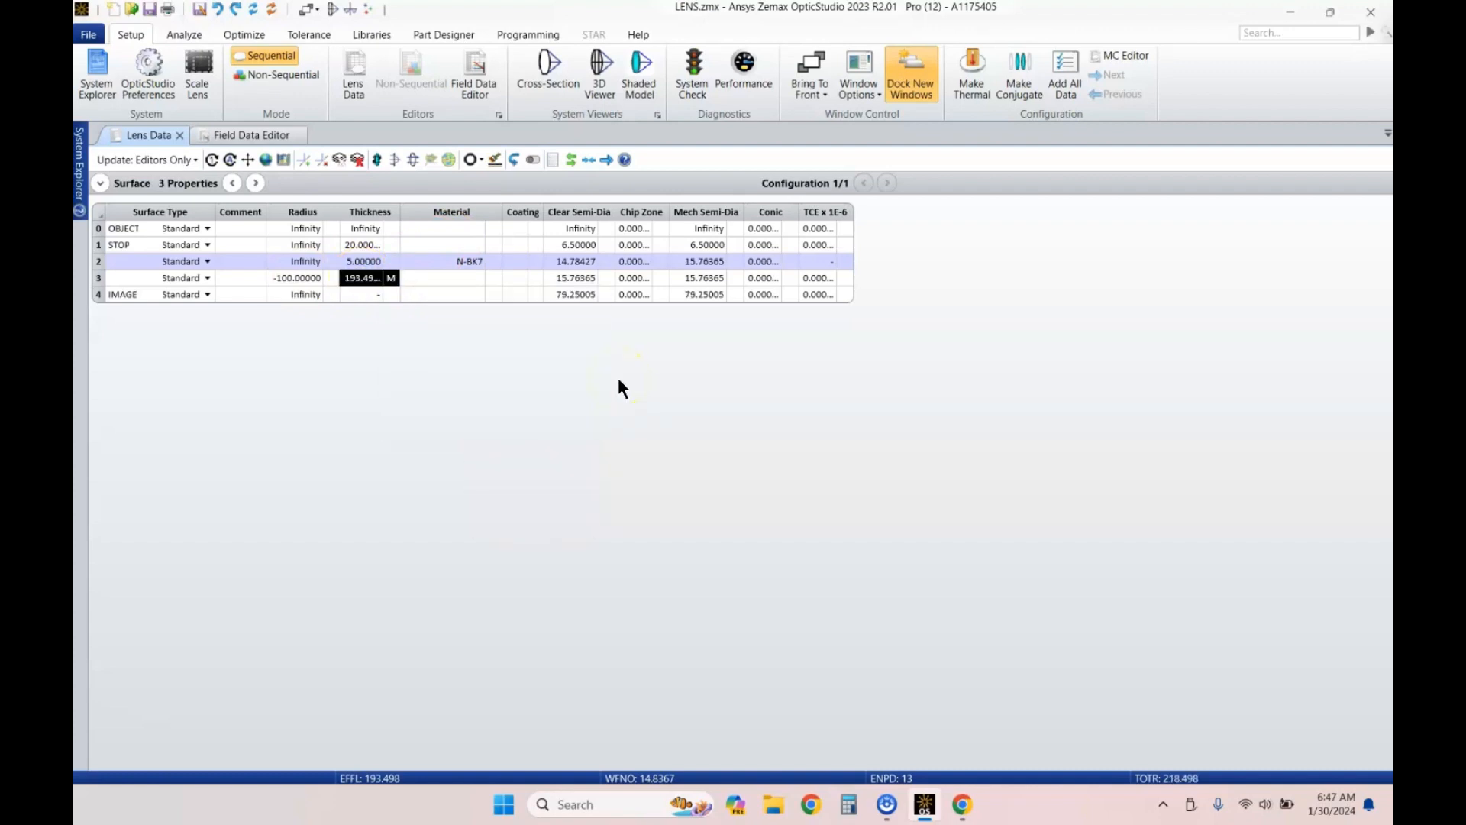
Step: Create a cross-section layout of the lens, dock it beside the lens data editor and widen the editor's pane
{"action": "left_click", "coordinate": [553, 73]}
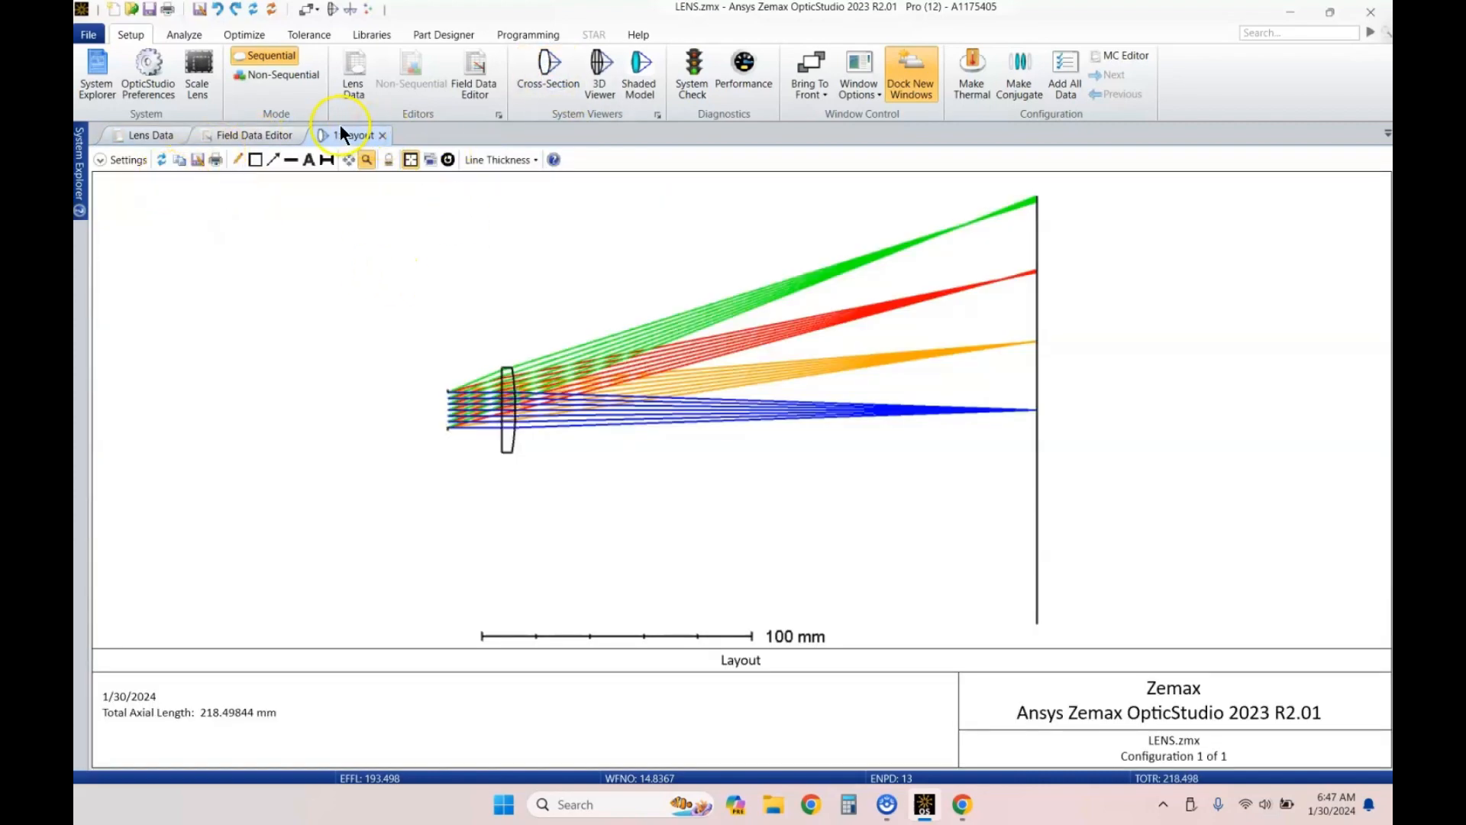
{"action": "left_click_drag", "start_coordinate": [342, 135], "coordinate": [772, 437]}
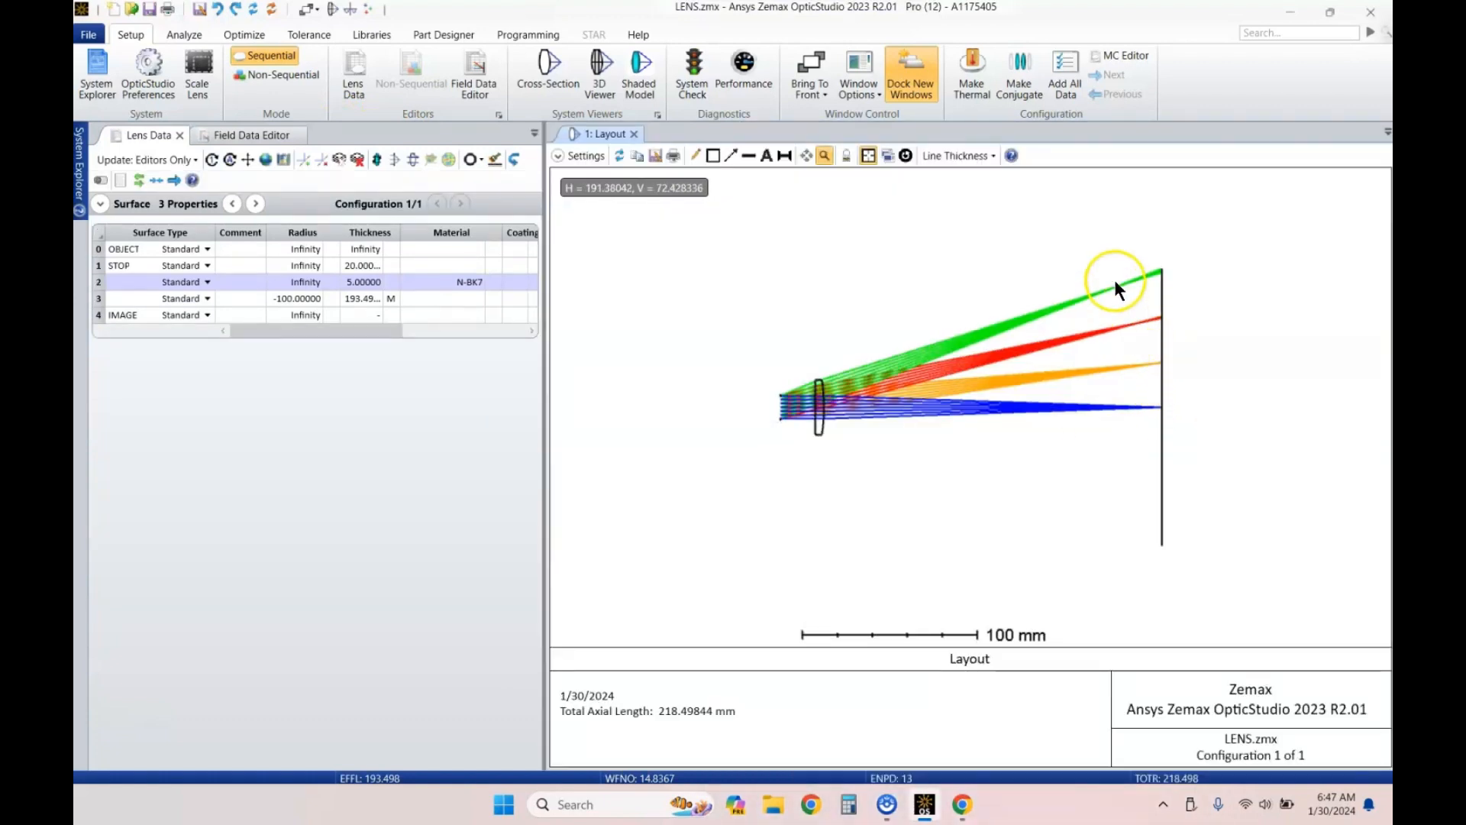
{"action": "left_click_drag", "start_coordinate": [547, 308], "coordinate": [693, 310]}
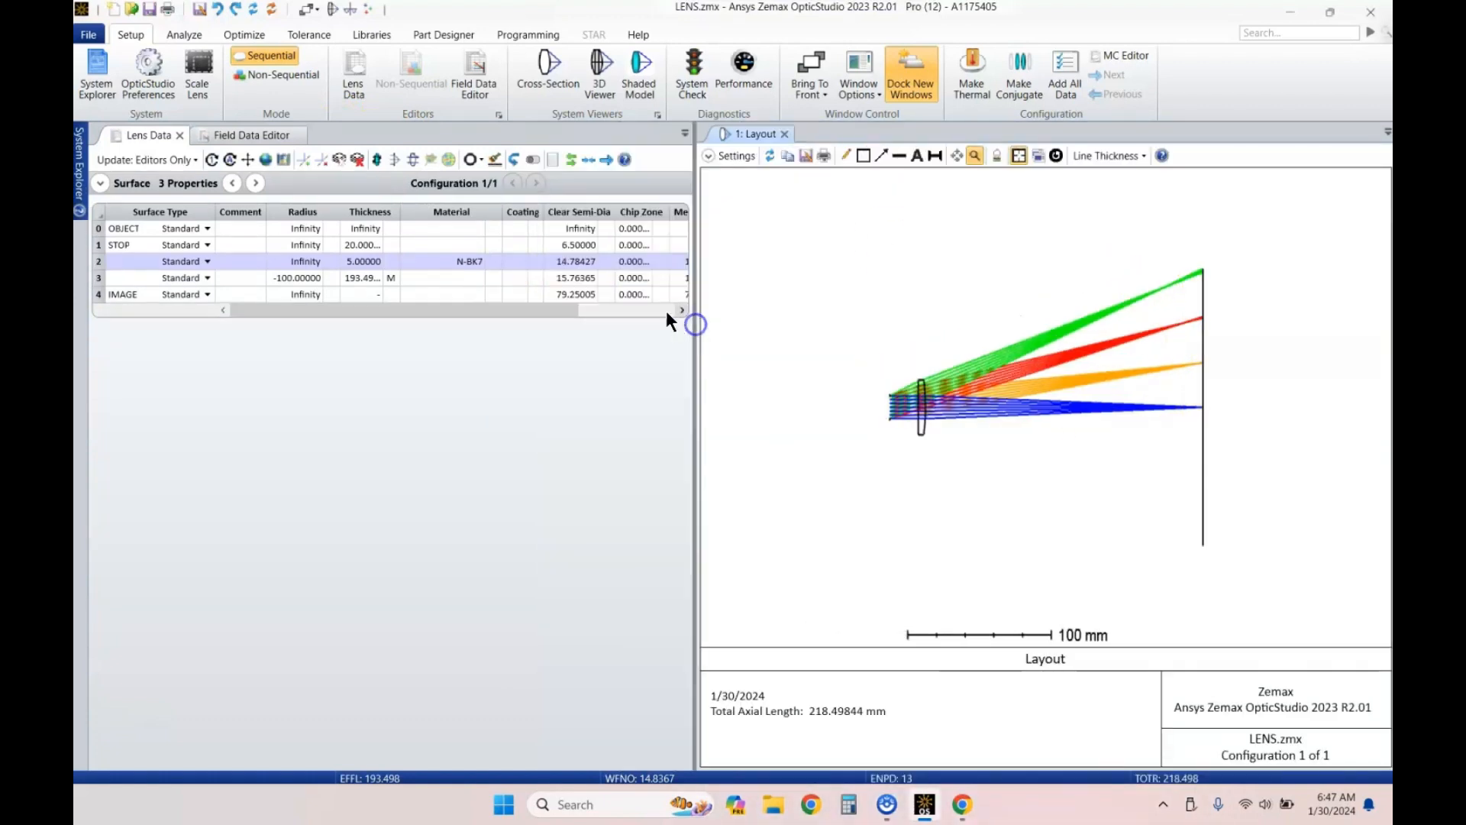
{"action": "left_click", "coordinate": [349, 277]}
{"action": "scroll", "coordinate": [937, 405], "scroll_direction": "up", "scroll_amount": 4}
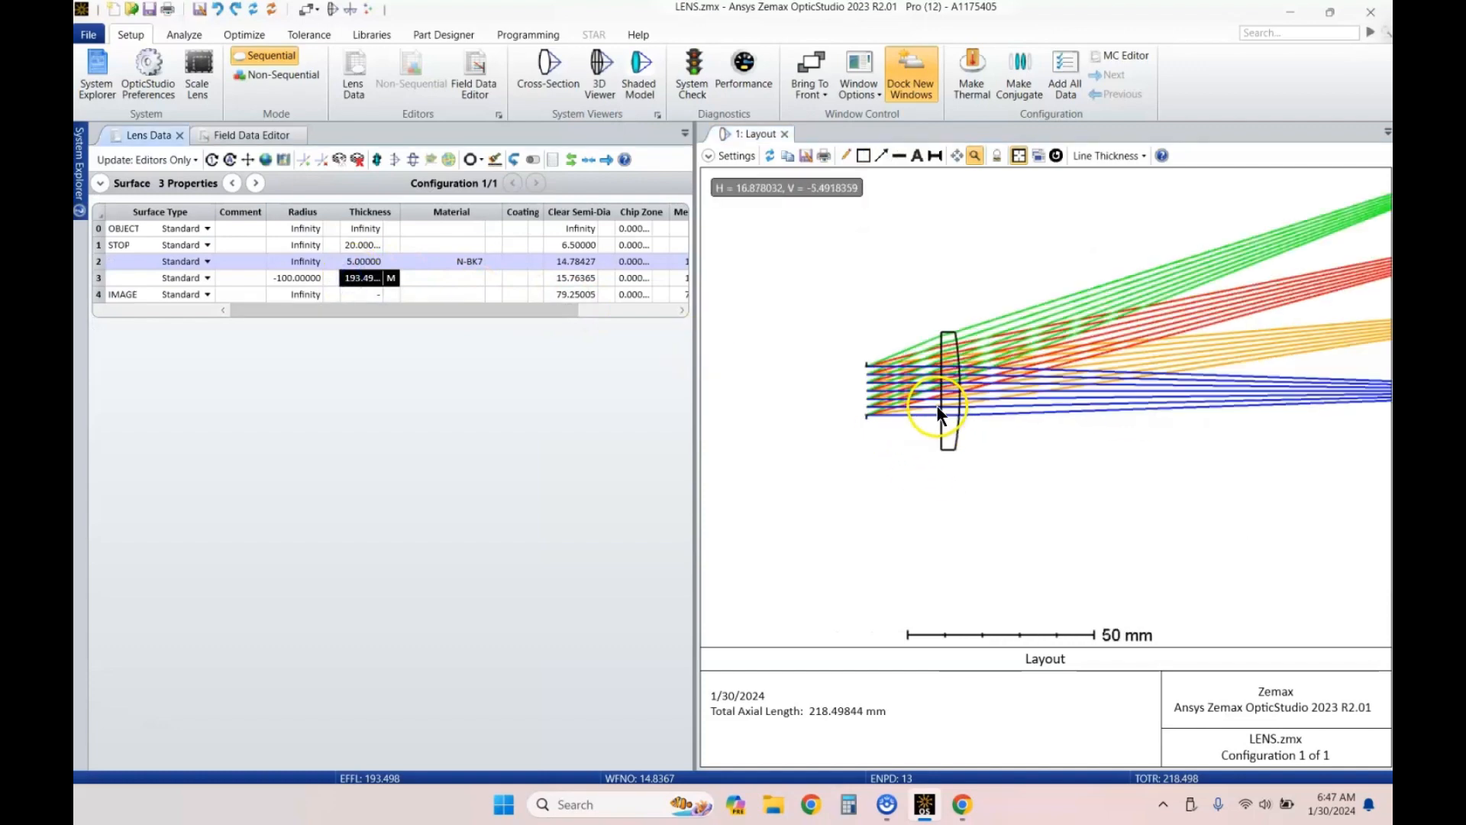
{"action": "scroll", "coordinate": [946, 393], "scroll_direction": "down", "scroll_amount": 4}
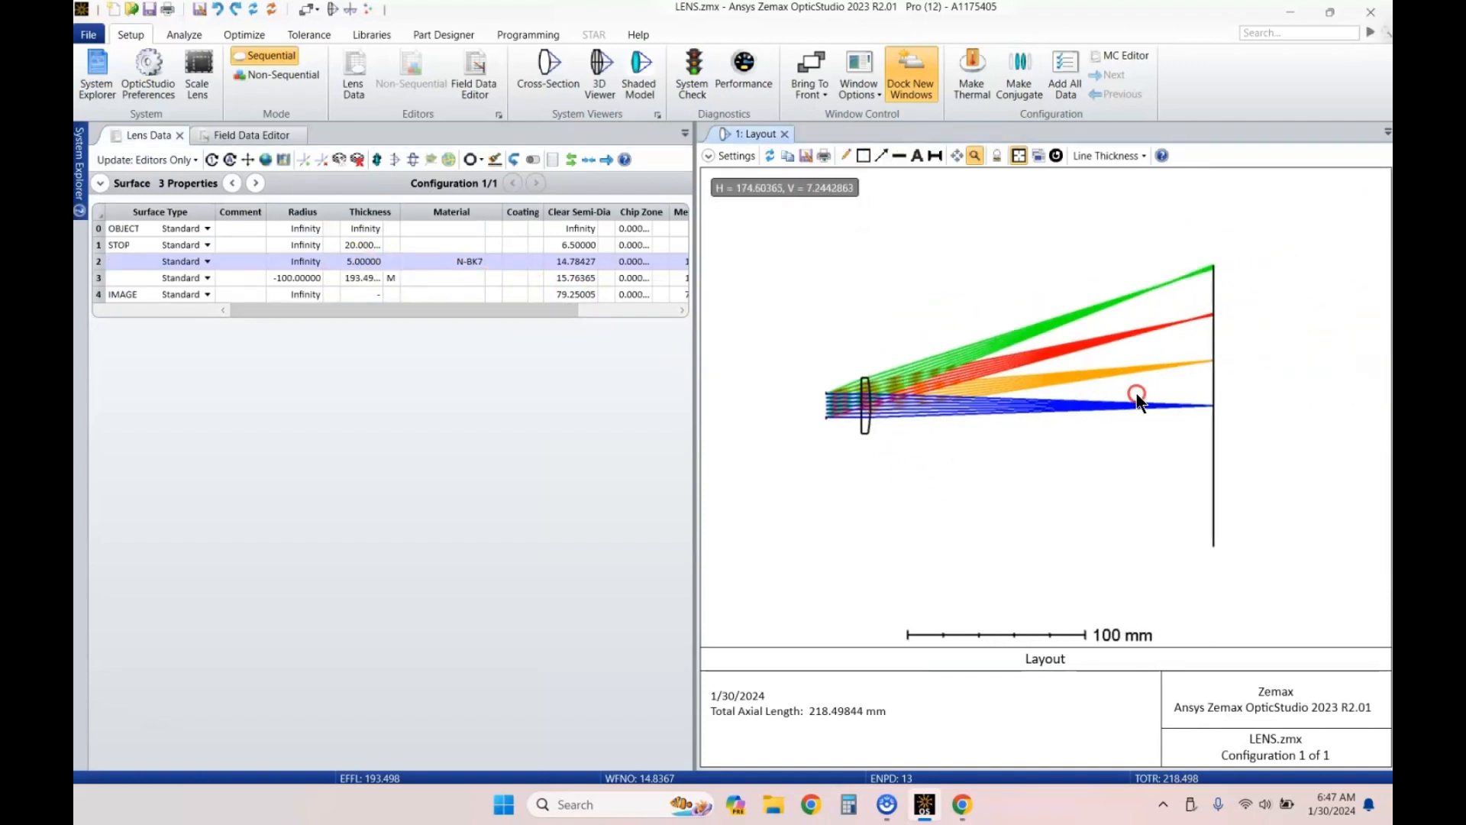
{"action": "left_click", "coordinate": [355, 281]}
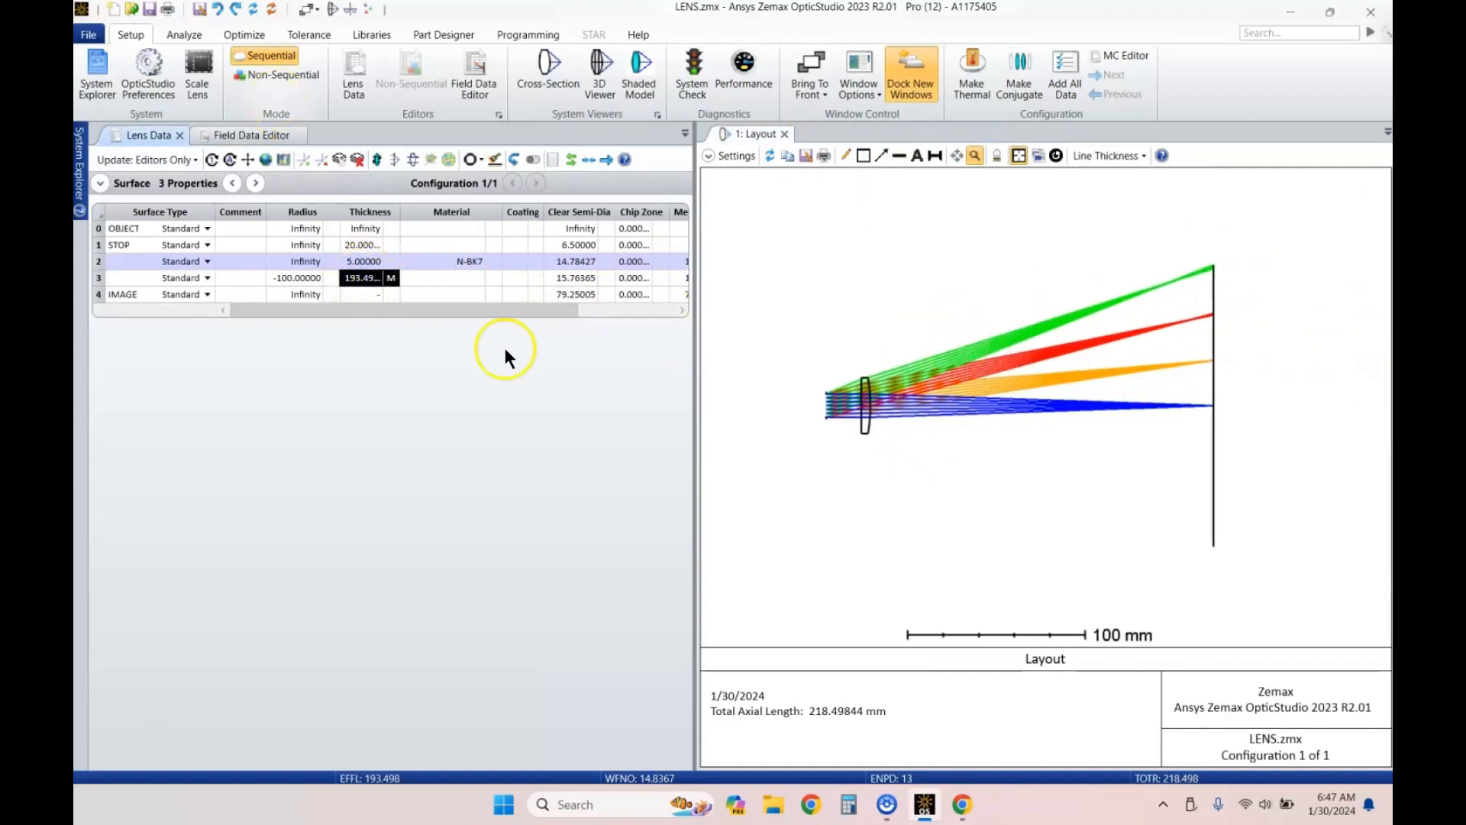
Step: Generate an RMS spot merit function referenced to the centroid, with Gaussian Quadrature, 3 rings and 6 arms, using the Optimization Wizard
{"action": "left_click", "coordinate": [245, 34]}
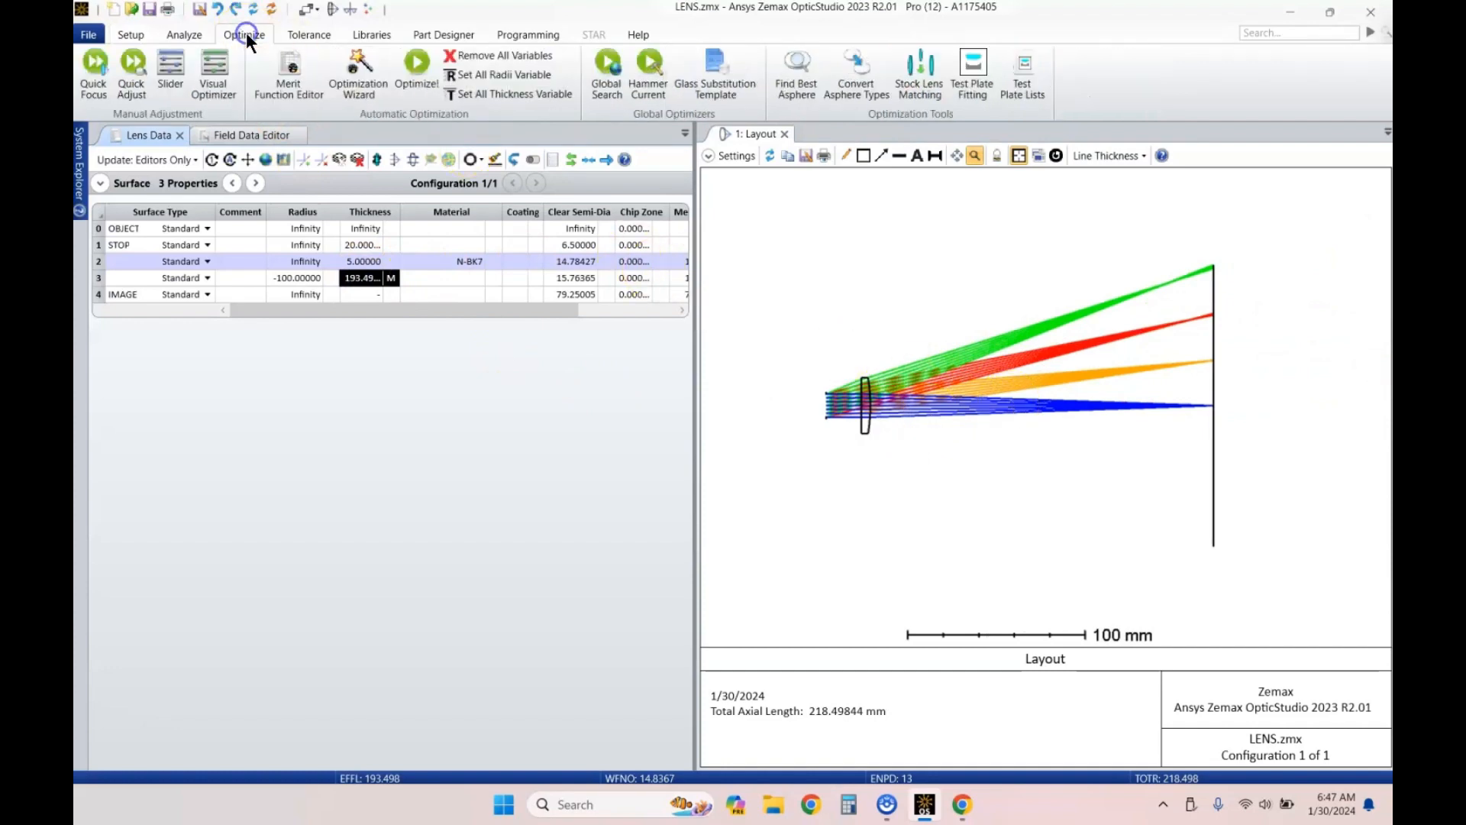
{"action": "left_click", "coordinate": [299, 79]}
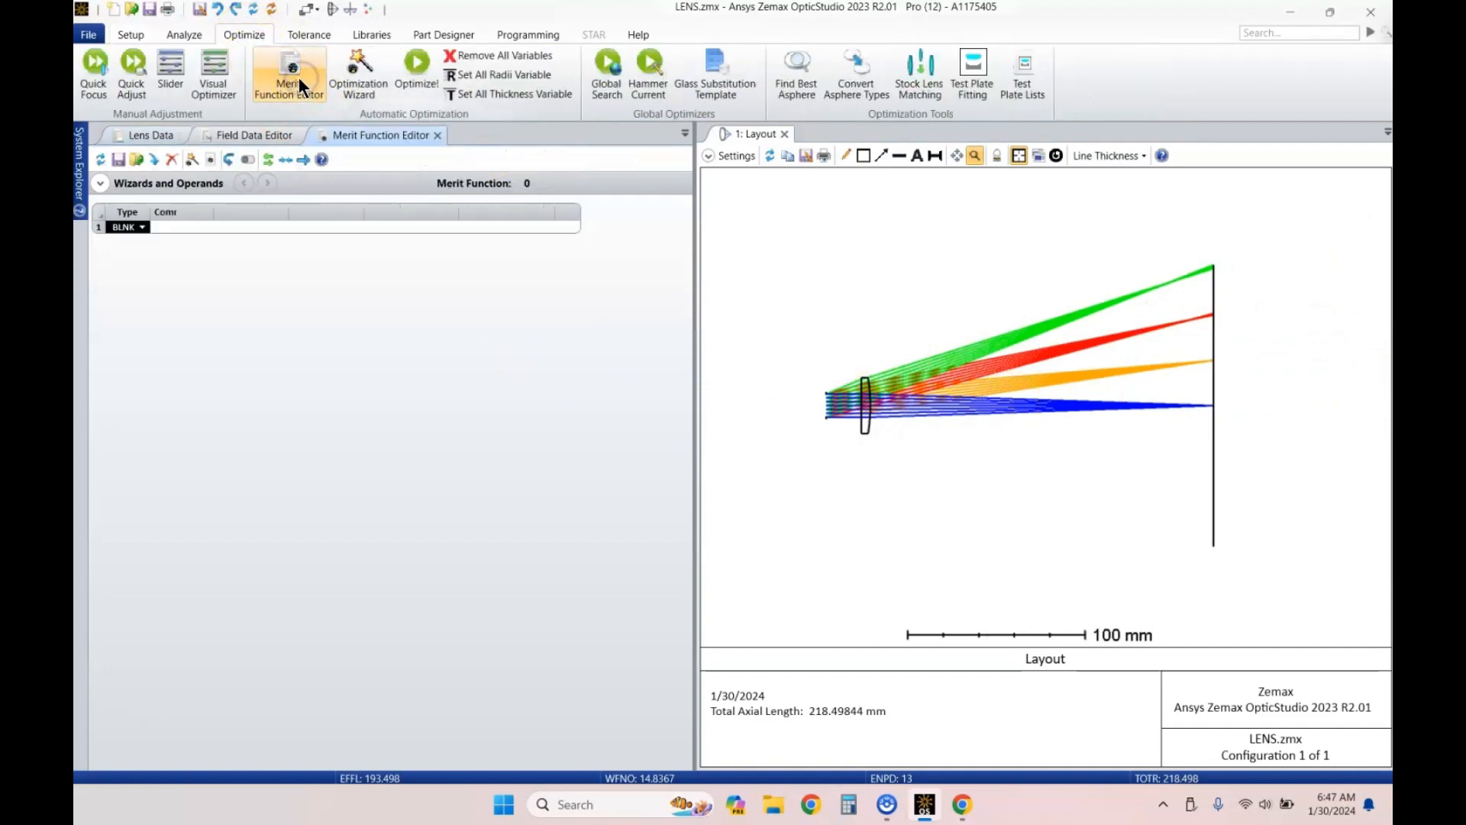
{"action": "left_click", "coordinate": [100, 183]}
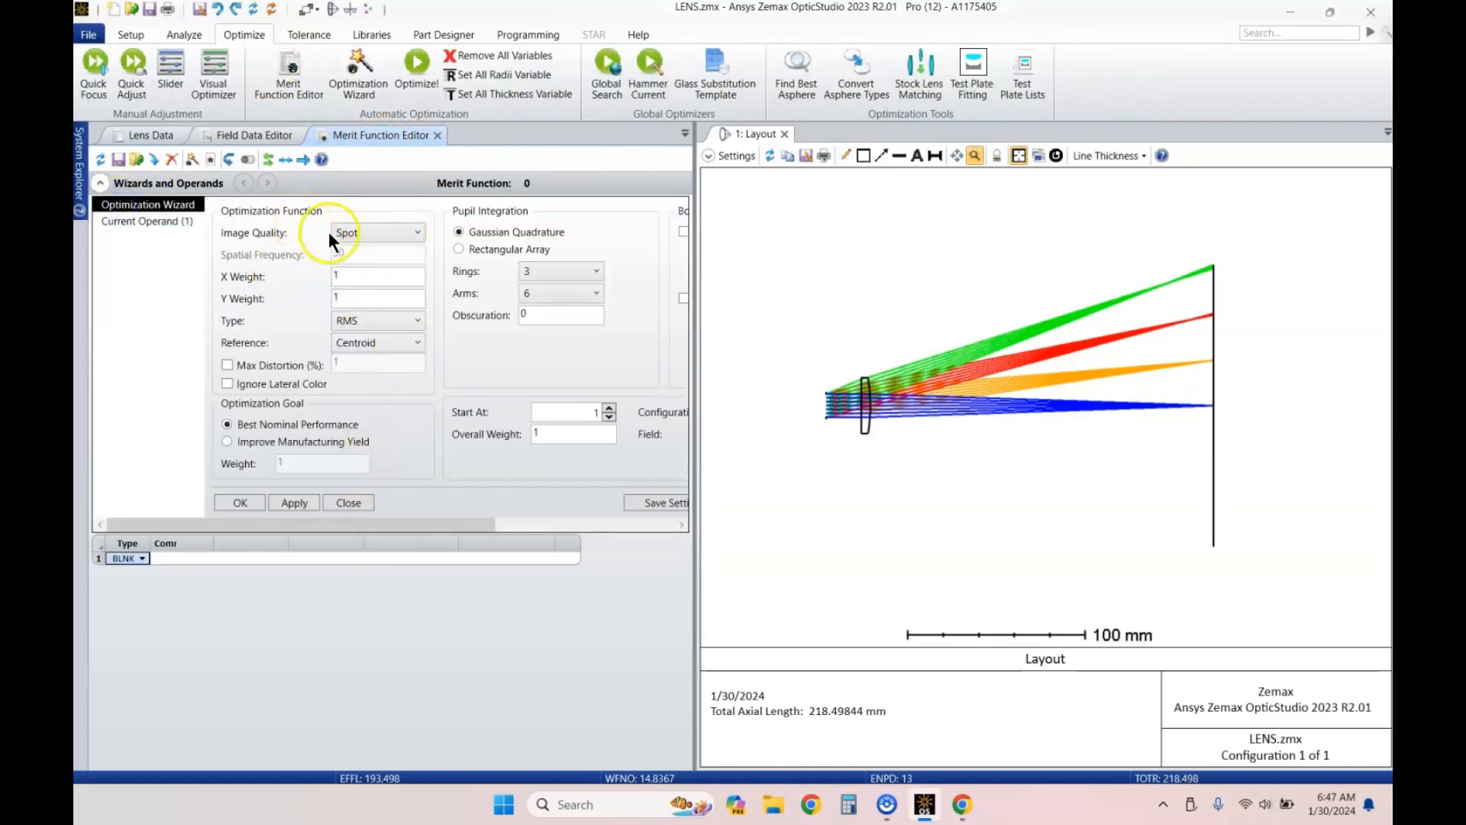
{"action": "left_click", "coordinate": [342, 234]}
{"action": "left_click", "coordinate": [367, 246]}
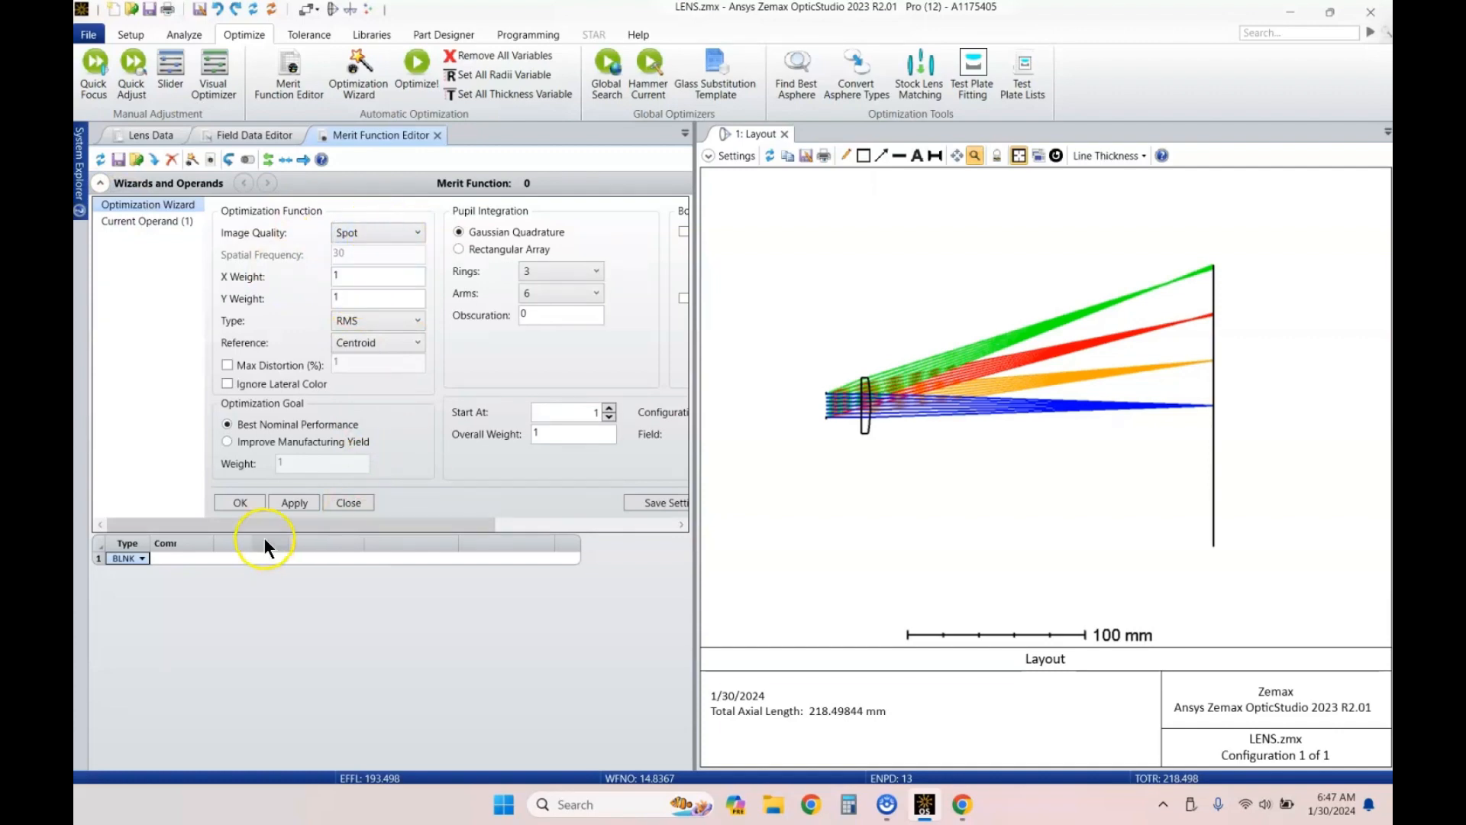
{"action": "left_click", "coordinate": [298, 502]}
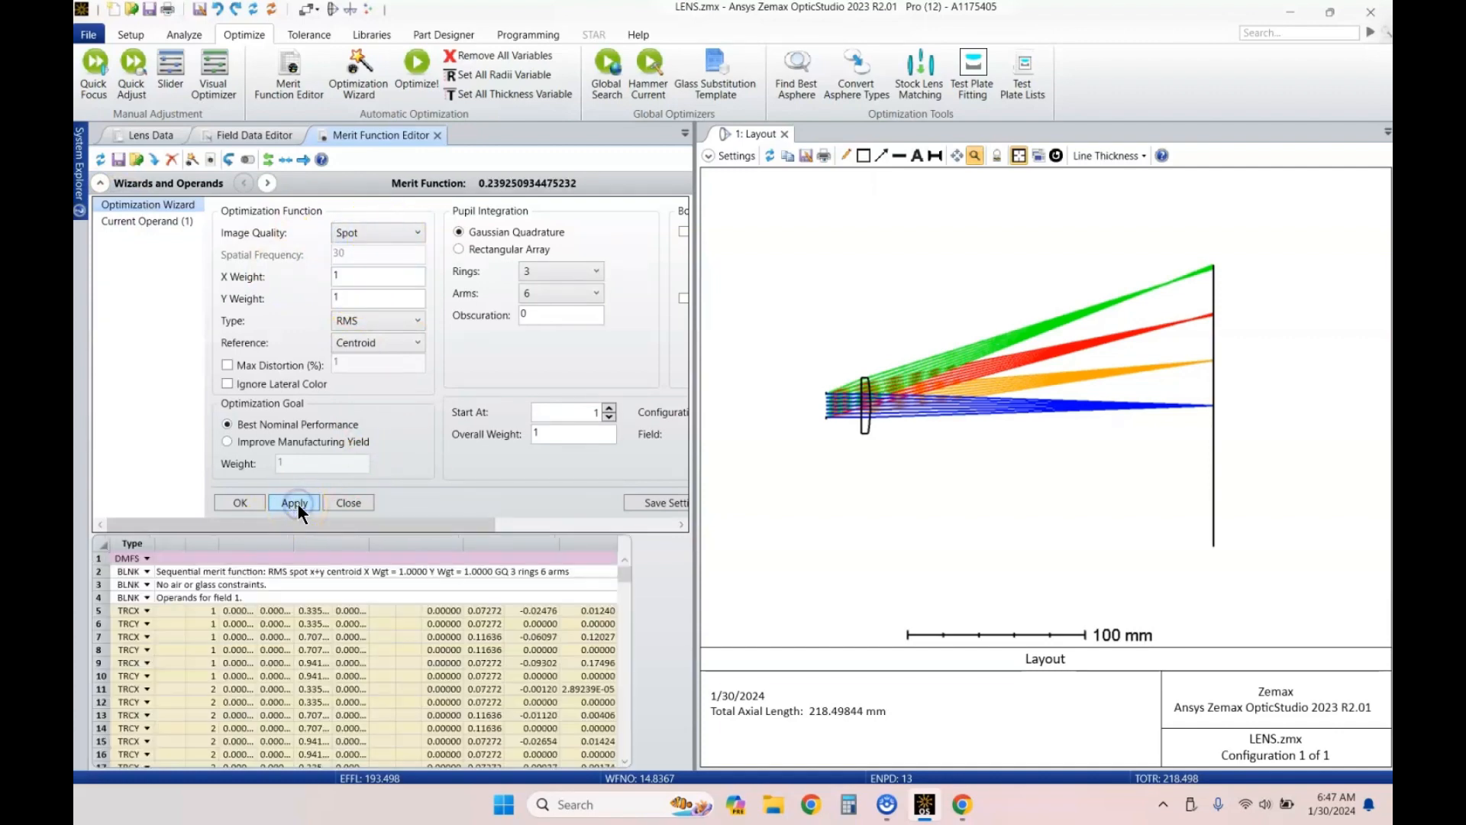
Step: Insert two blank rows at the start of the merit function and make the first one an EFFL operand
{"action": "left_click", "coordinate": [104, 557]}
{"action": "key", "text": "Insert"}
{"action": "key", "text": "Insert"}
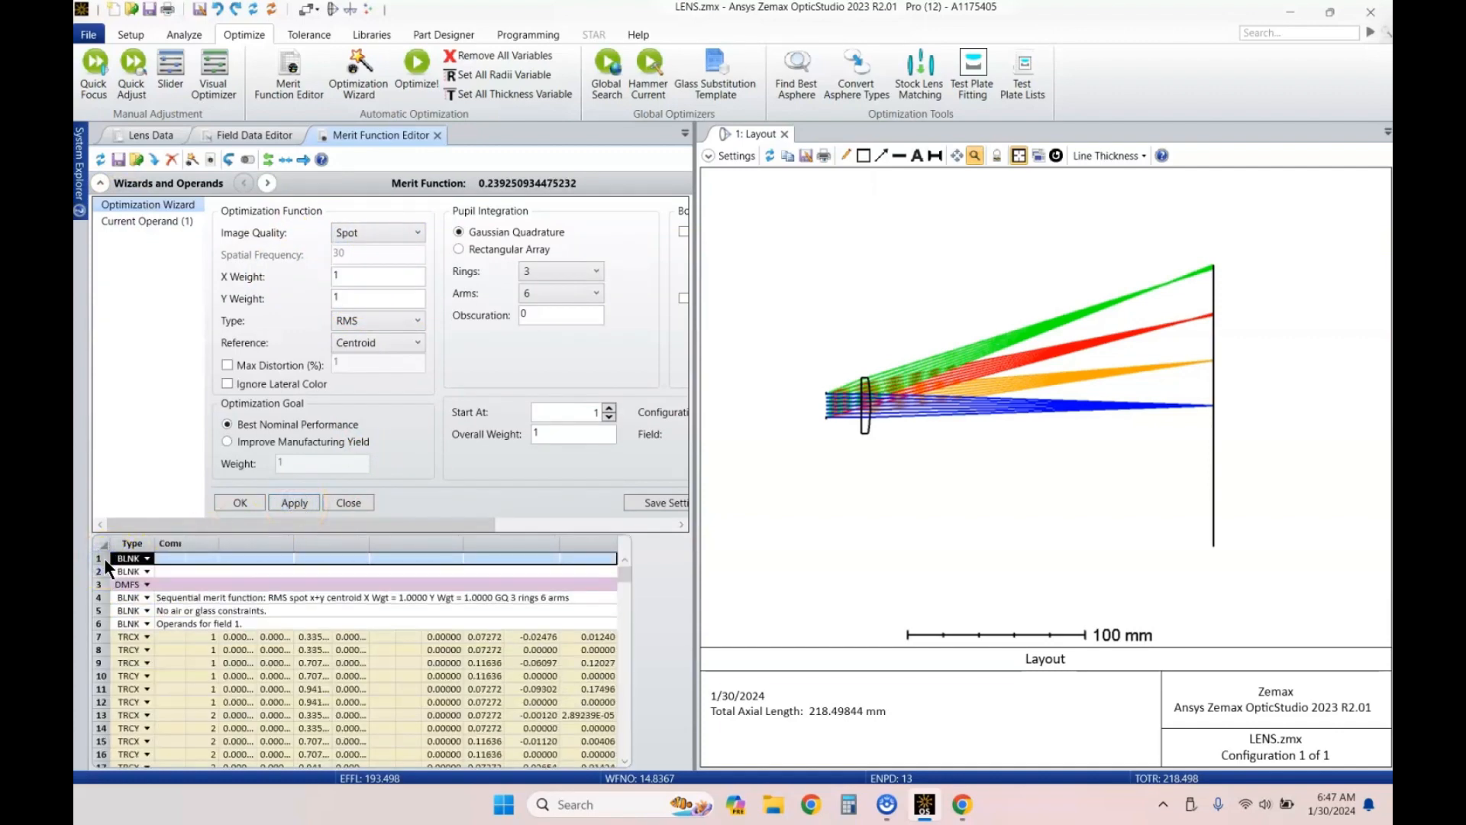
{"action": "type", "text": "EFFL"}
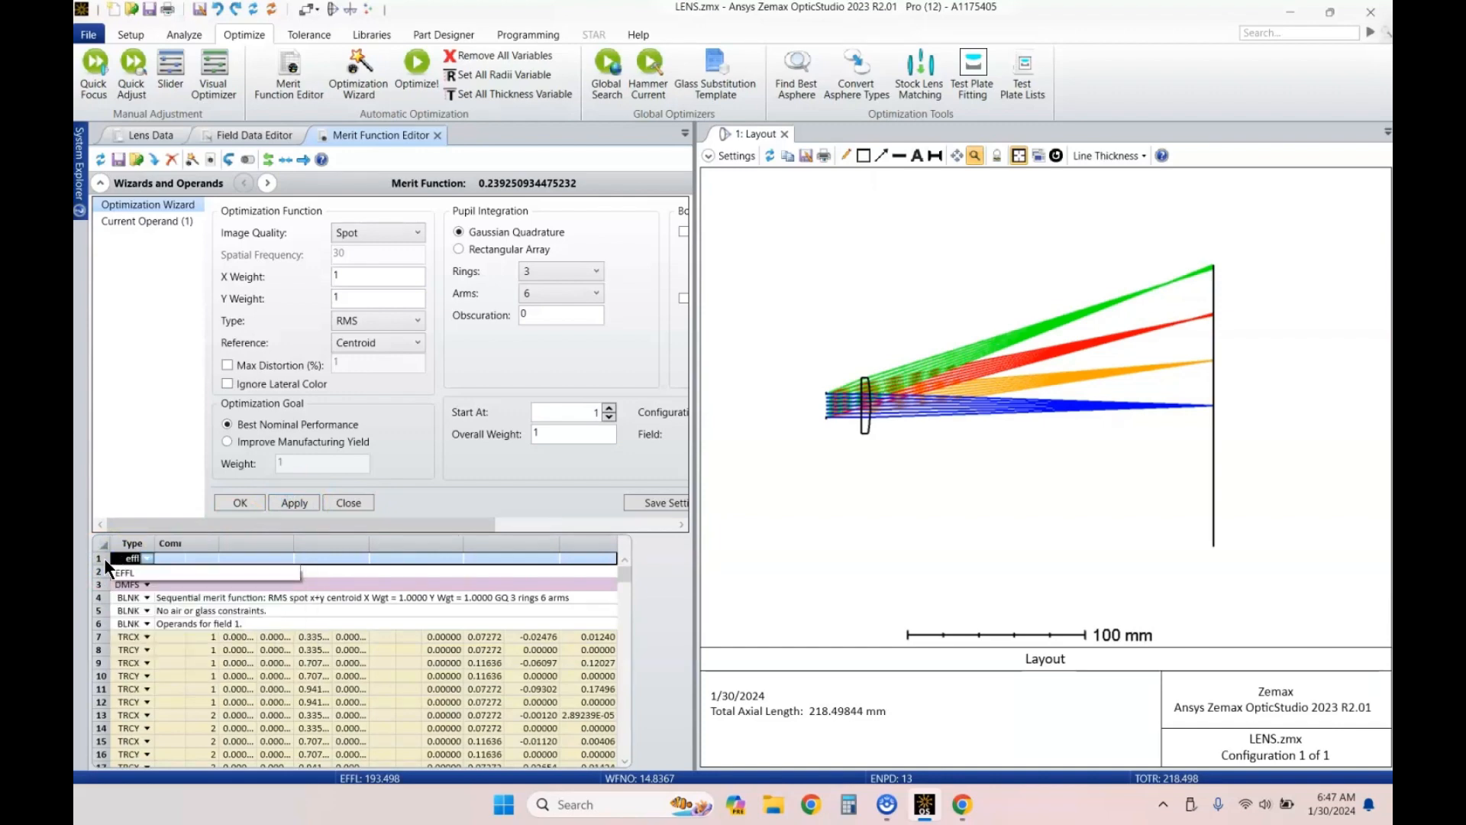
{"action": "key", "text": "Return"}
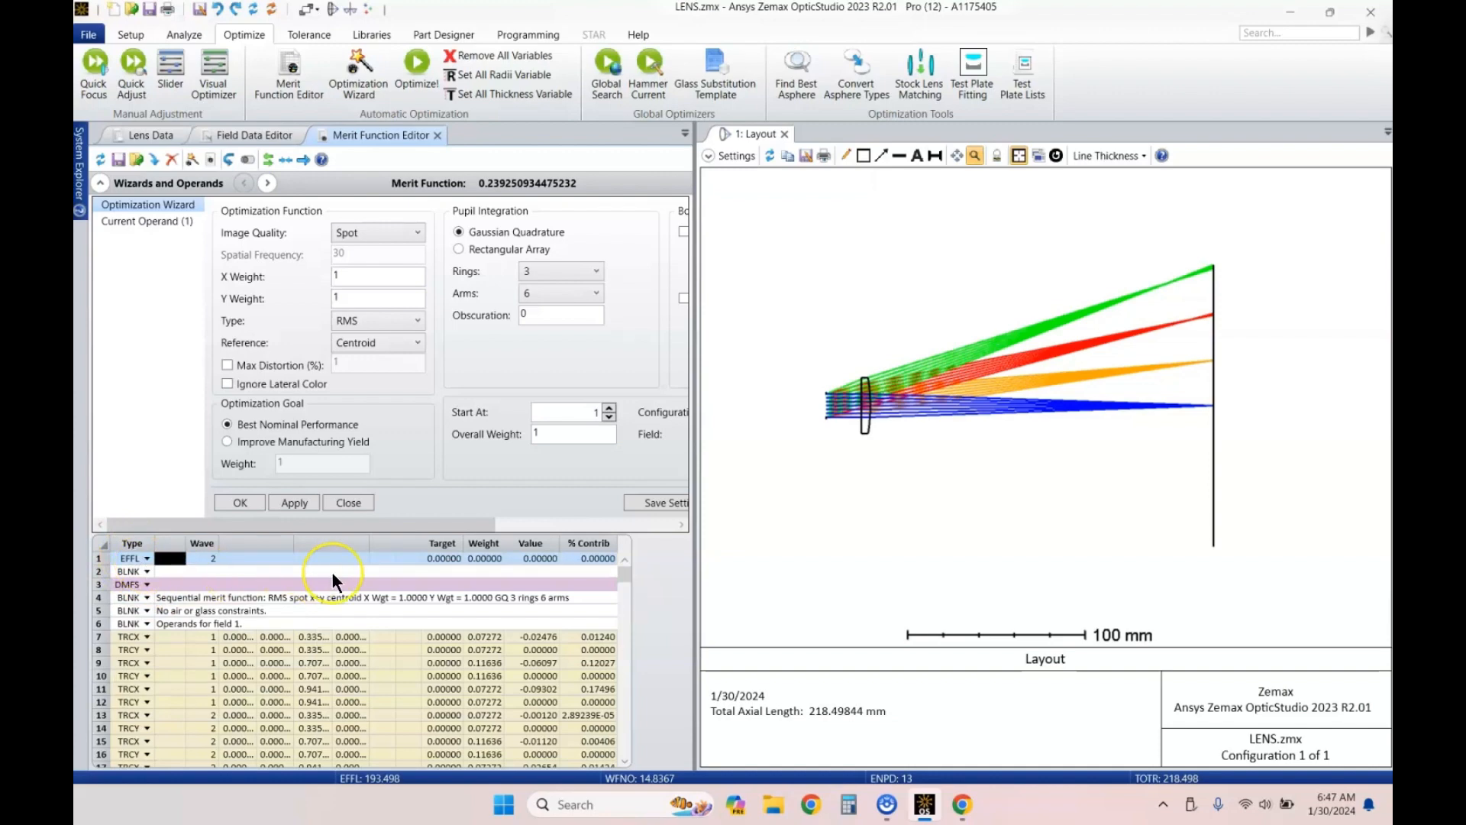
Step: Give the EFFL operand a target of 50 and a weight of 1, and update the merit function
{"action": "key", "text": "Right"}
{"action": "key", "text": "Right"}
{"action": "key", "text": "Right"}
{"action": "key", "text": "Right"}
{"action": "key", "text": "Right"}
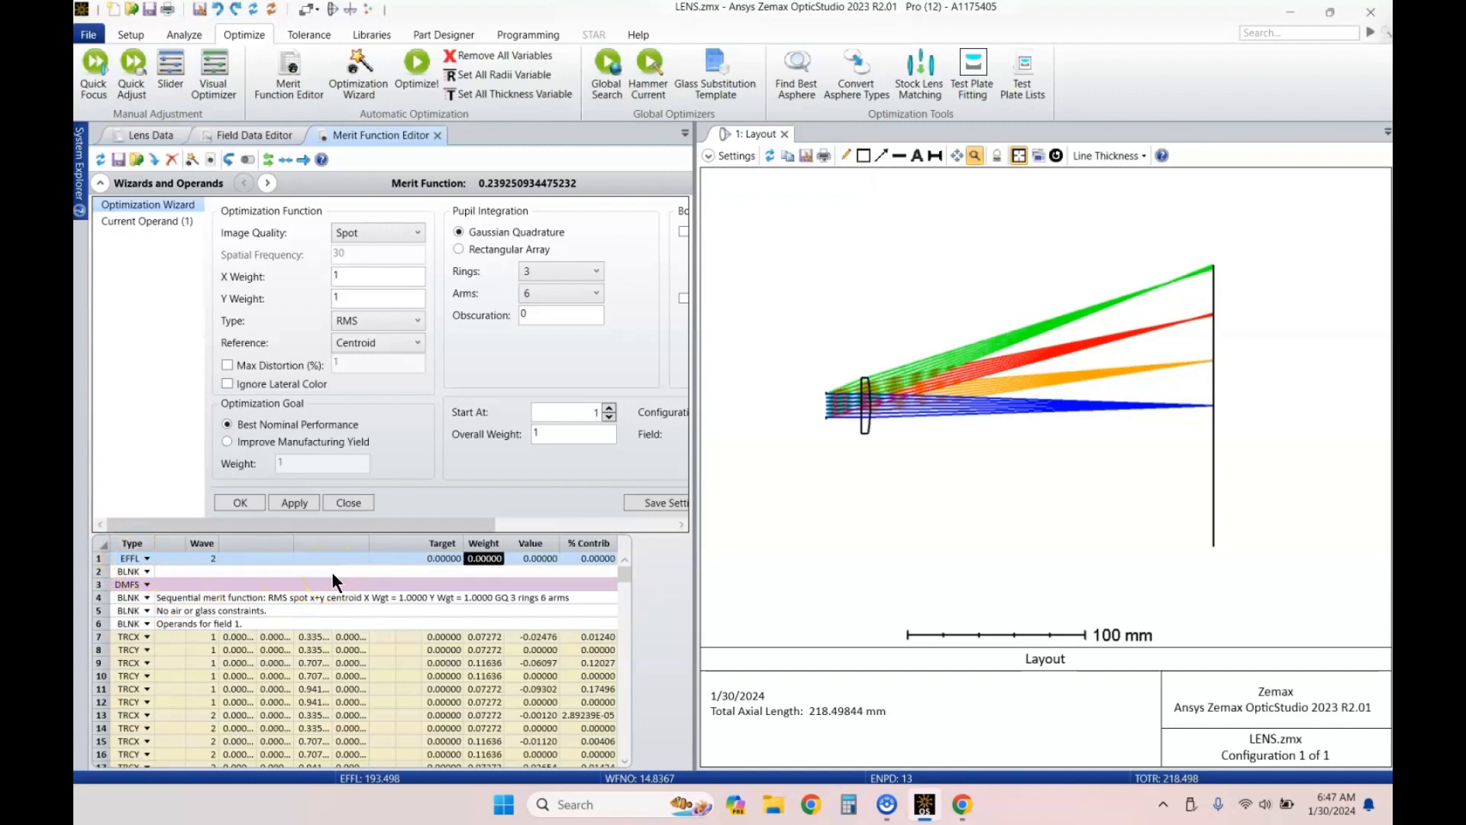
{"action": "key", "text": "Left"}
{"action": "type", "text": "50"}
{"action": "key", "text": "Return"}
{"action": "type", "text": "1"}
{"action": "key", "text": "Return"}
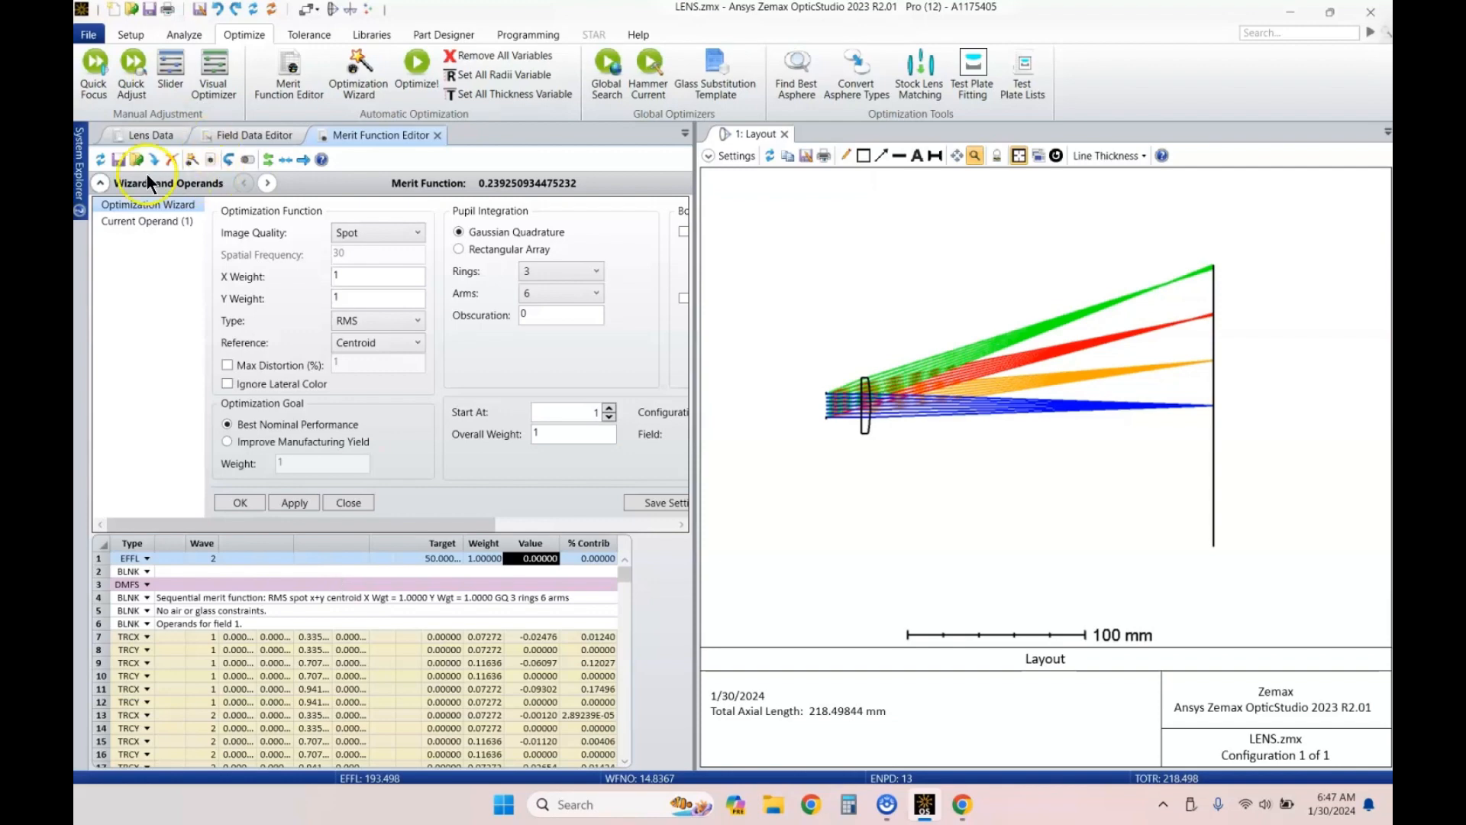
{"action": "left_click", "coordinate": [104, 160]}
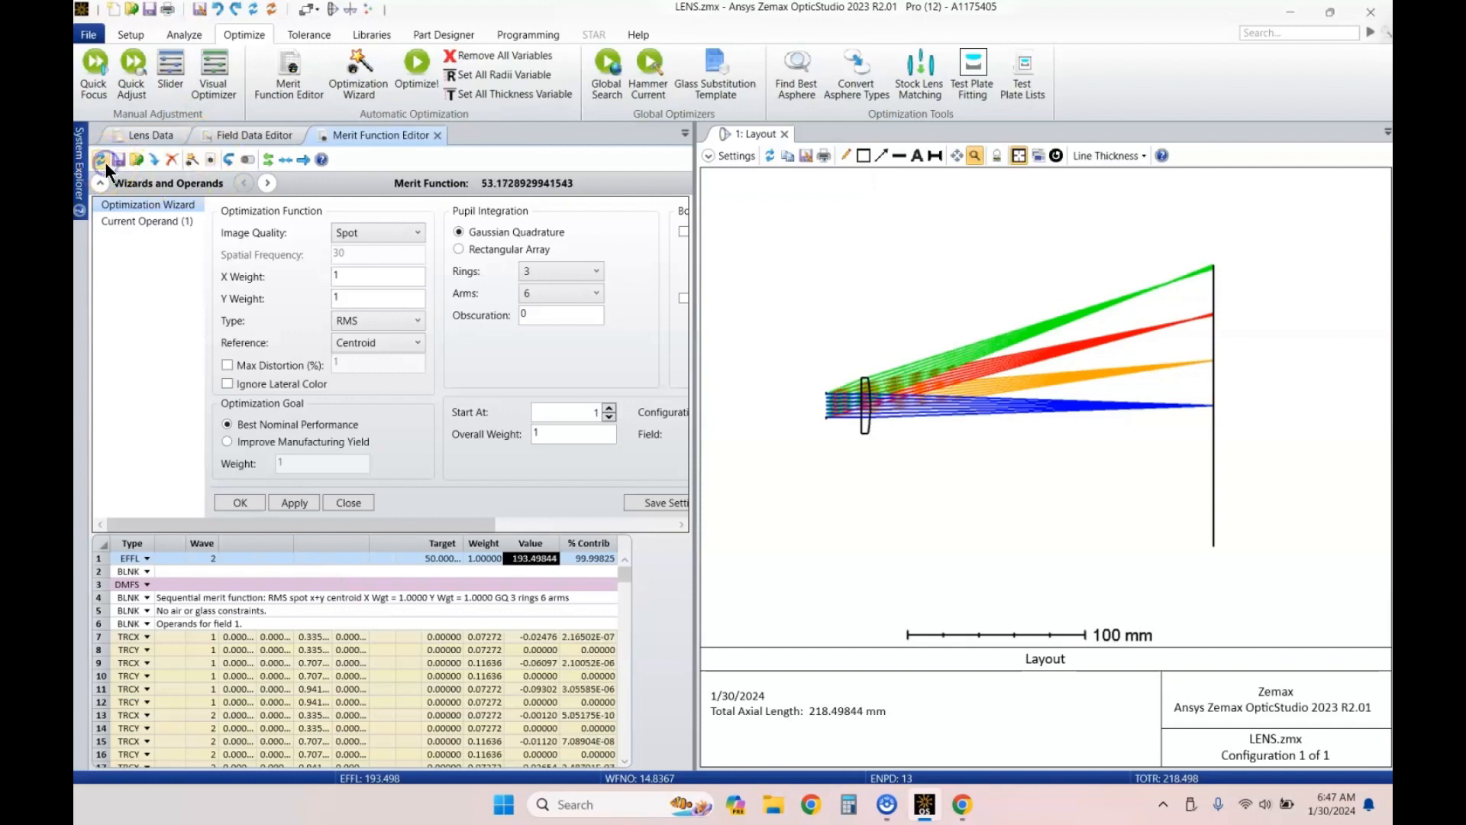
Step: Make the radii of surfaces 2 and 3 and the stop surface's thickness variable for optimization
{"action": "left_click", "coordinate": [148, 134]}
{"action": "left_click", "coordinate": [304, 278]}
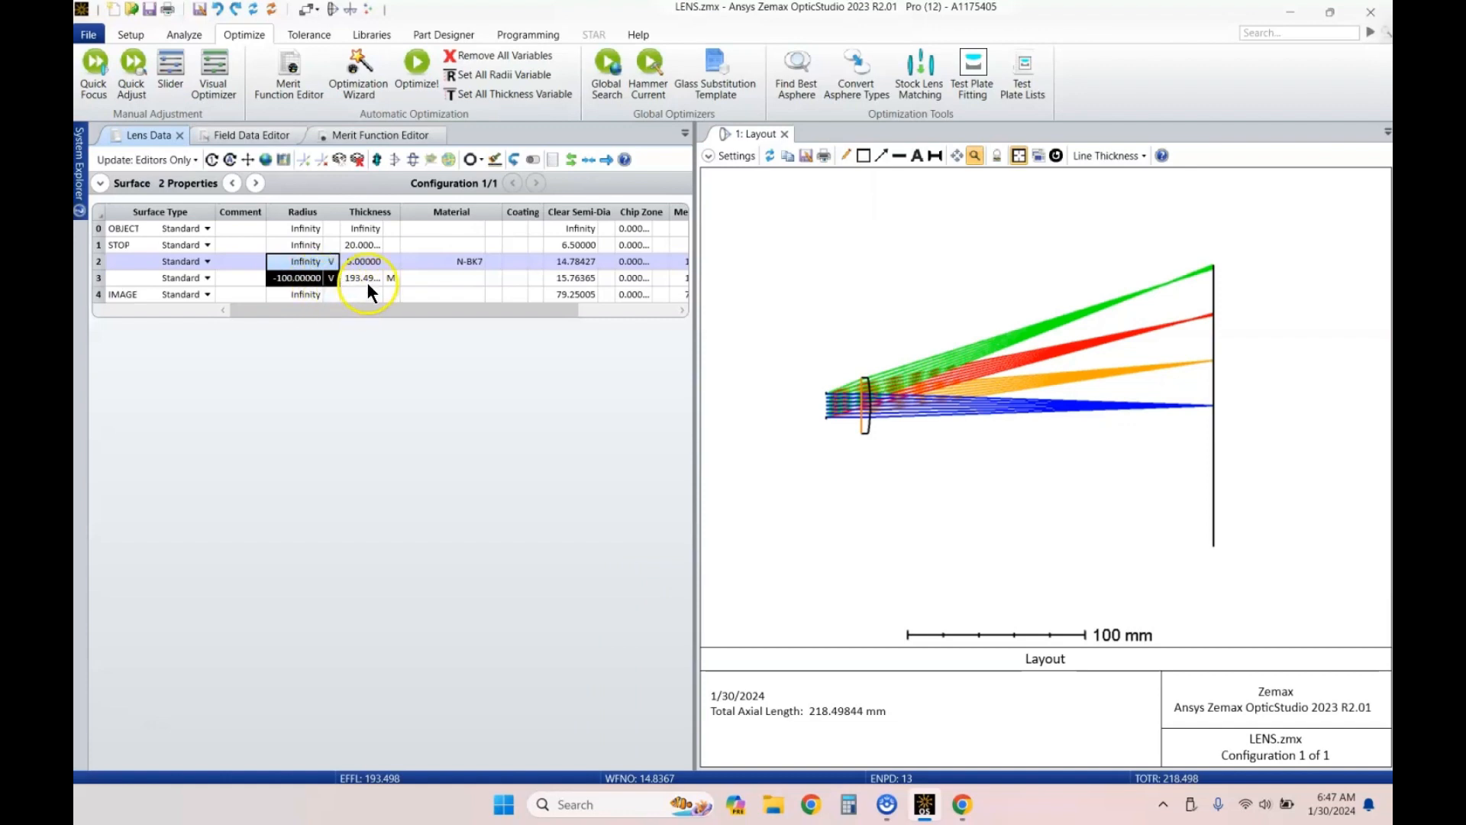
{"action": "left_click", "coordinate": [368, 243]}
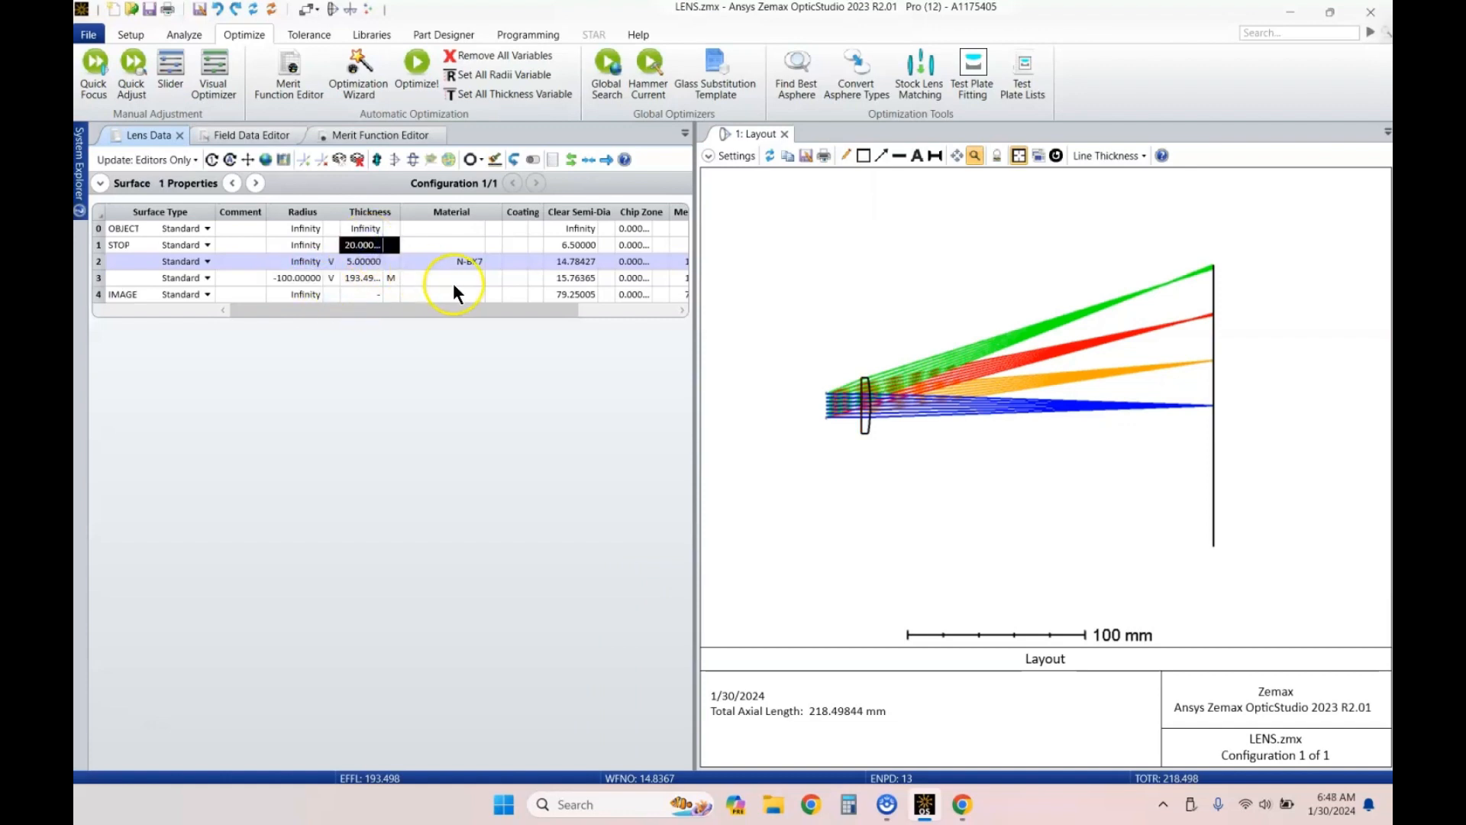
{"action": "key", "text": "ctrl+z"}
Step: Run a Damped Least Squares local optimization with automatic cycles and exit the optimizer
{"action": "key", "text": "ctrl+F12"}
{"action": "key", "text": "Return"}
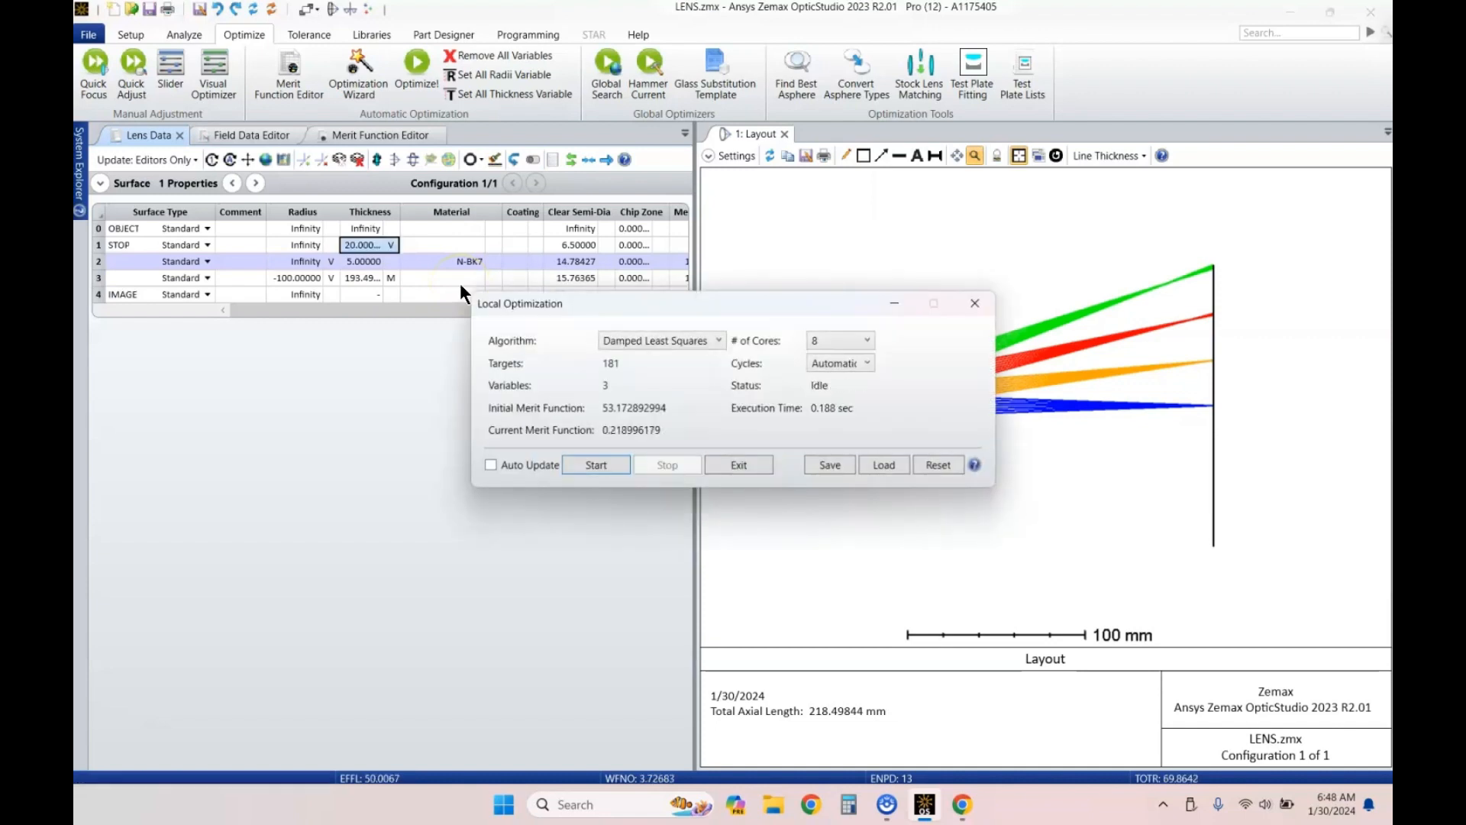
{"action": "left_click", "coordinate": [741, 464]}
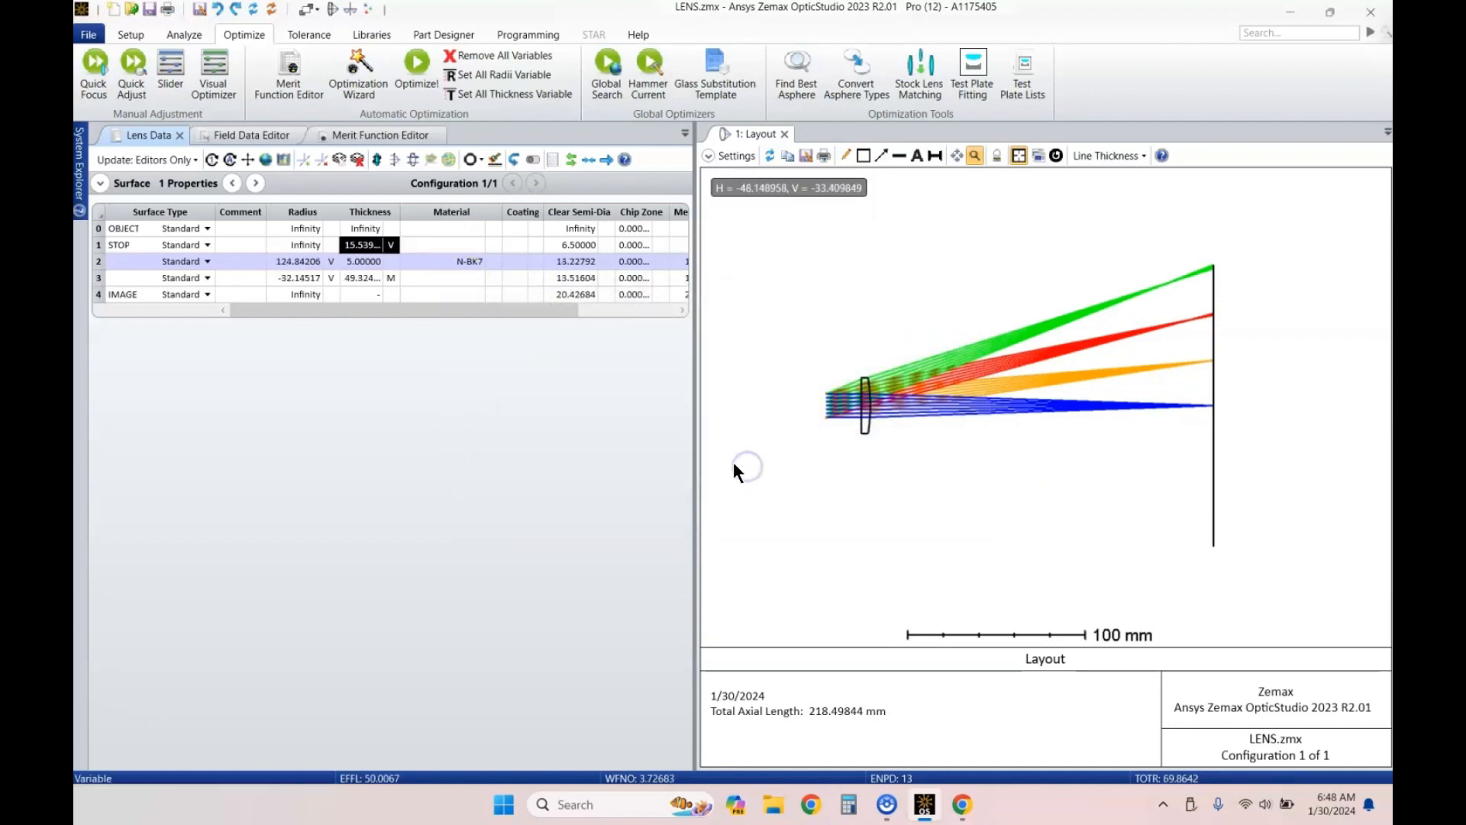
Step: Refresh the layout plot and examine how the on-axis rays focus at the image plane
{"action": "left_click", "coordinate": [772, 154]}
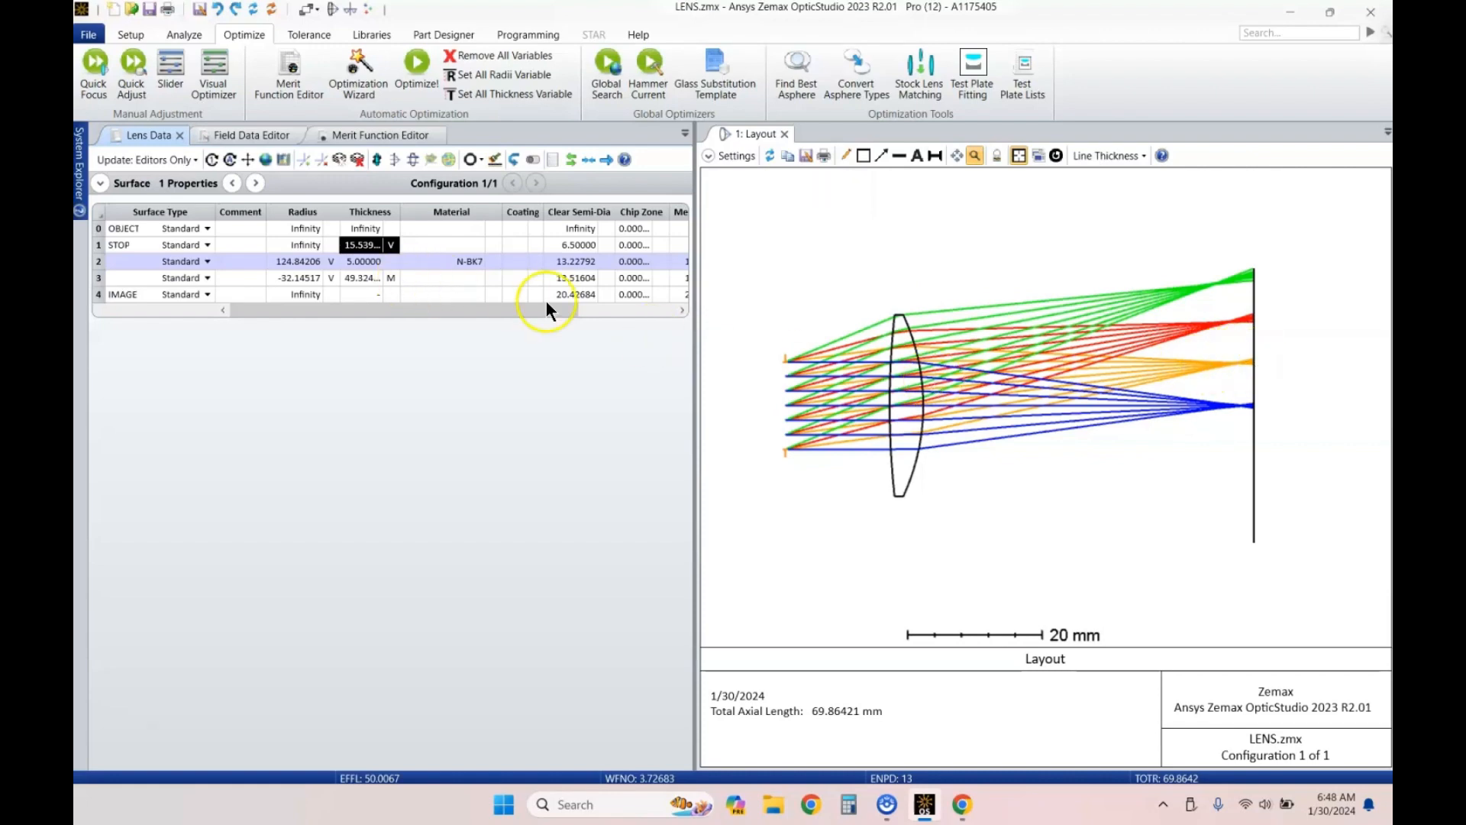
{"action": "scroll", "coordinate": [1254, 409], "scroll_direction": "up", "scroll_amount": 2}
{"action": "scroll", "coordinate": [1240, 403], "scroll_direction": "up", "scroll_amount": 4}
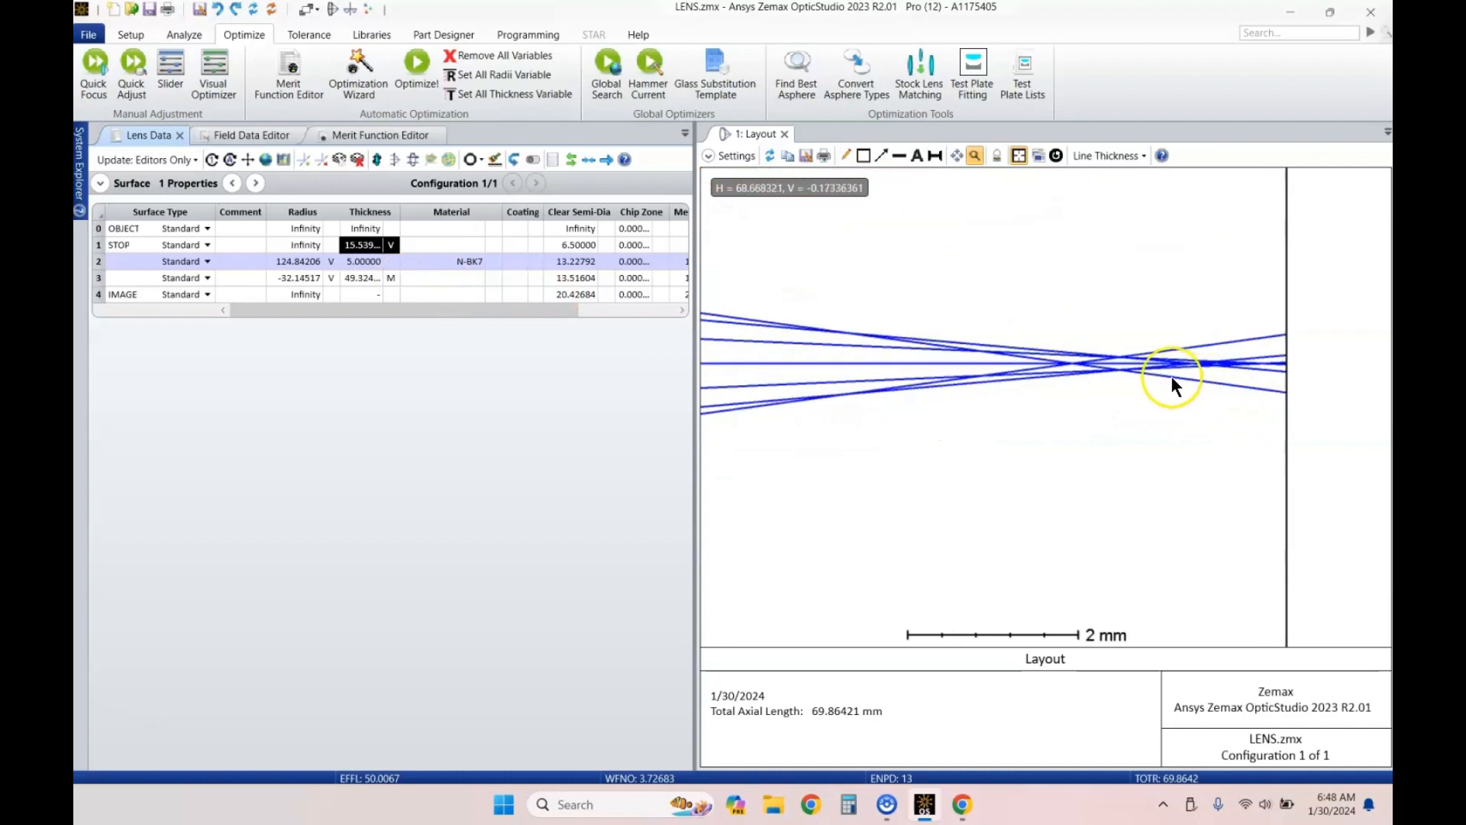
Step: Examine where the on-axis rays cross near the image plane and compare their focus with the off-axis fields
{"action": "scroll", "coordinate": [1069, 361], "scroll_direction": "down", "scroll_amount": 3}
{"action": "scroll", "coordinate": [1069, 364], "scroll_direction": "up", "scroll_amount": 3}
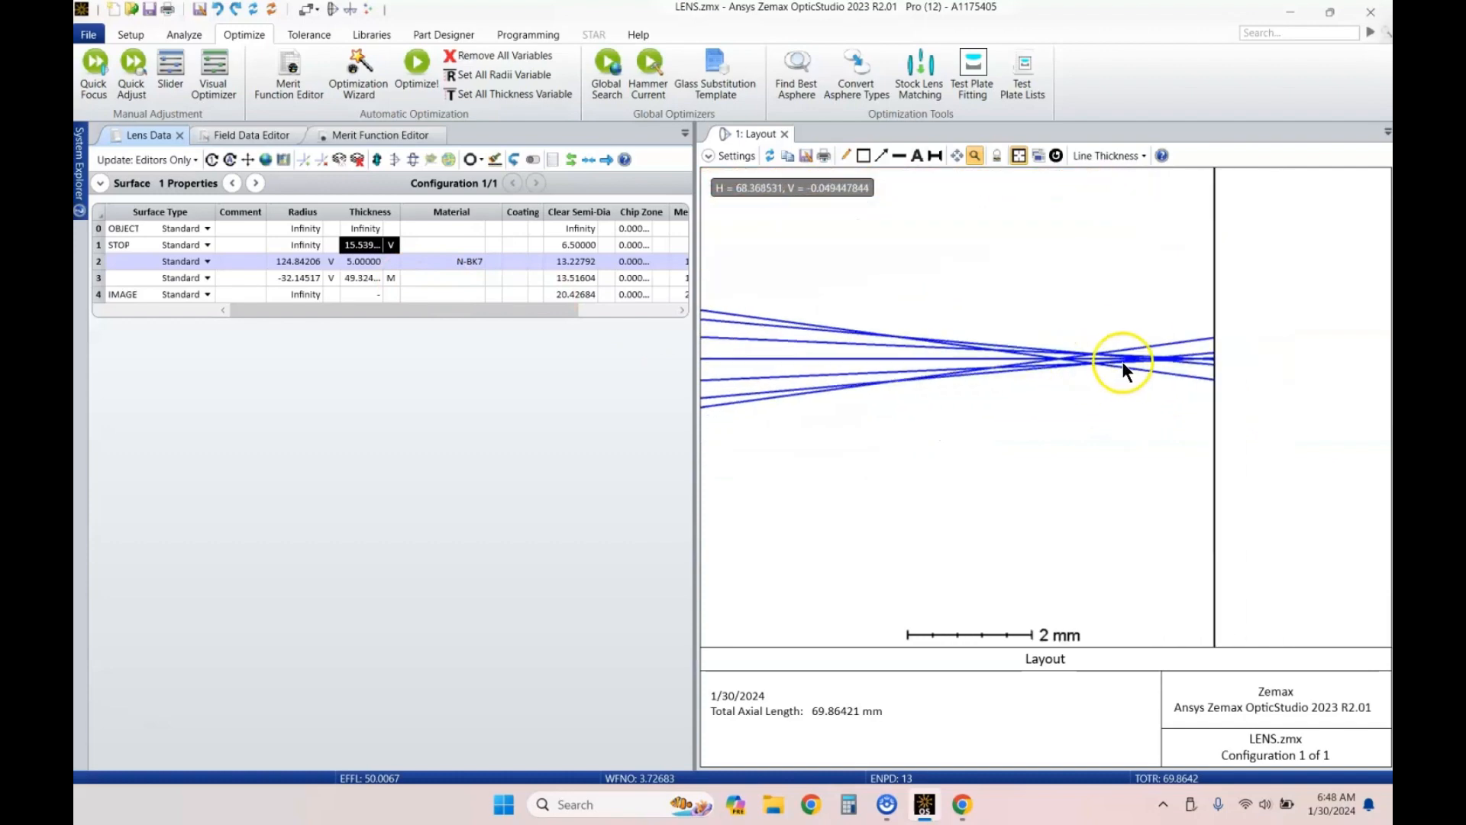
{"action": "scroll", "coordinate": [1040, 354], "scroll_direction": "up", "scroll_amount": 1}
{"action": "scroll", "coordinate": [1058, 366], "scroll_direction": "down", "scroll_amount": 4}
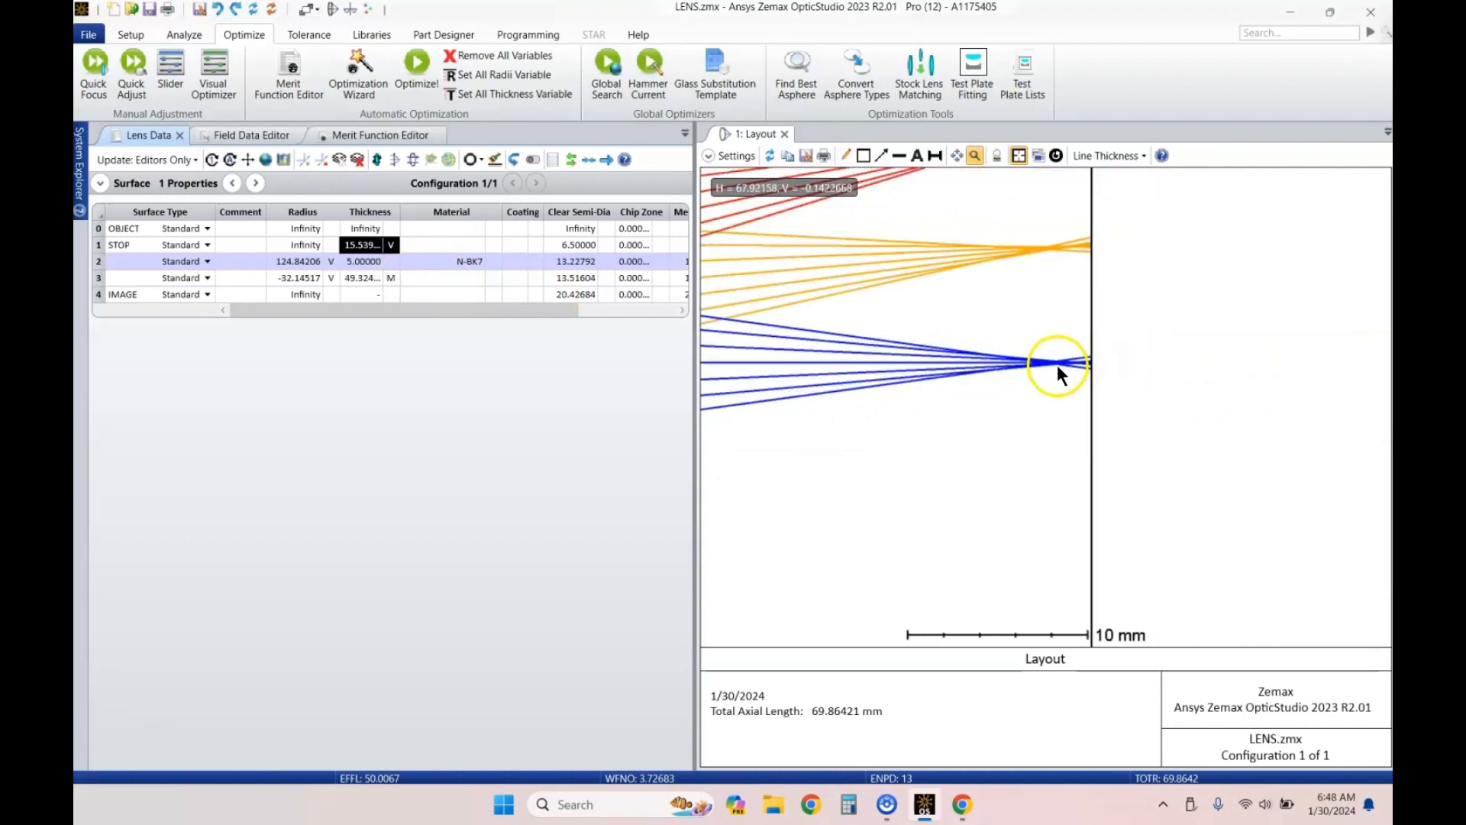
{"action": "scroll", "coordinate": [1057, 364], "scroll_direction": "up", "scroll_amount": 2}
{"action": "scroll", "coordinate": [1047, 366], "scroll_direction": "up", "scroll_amount": 1}
{"action": "scroll", "coordinate": [1034, 392], "scroll_direction": "down", "scroll_amount": 1}
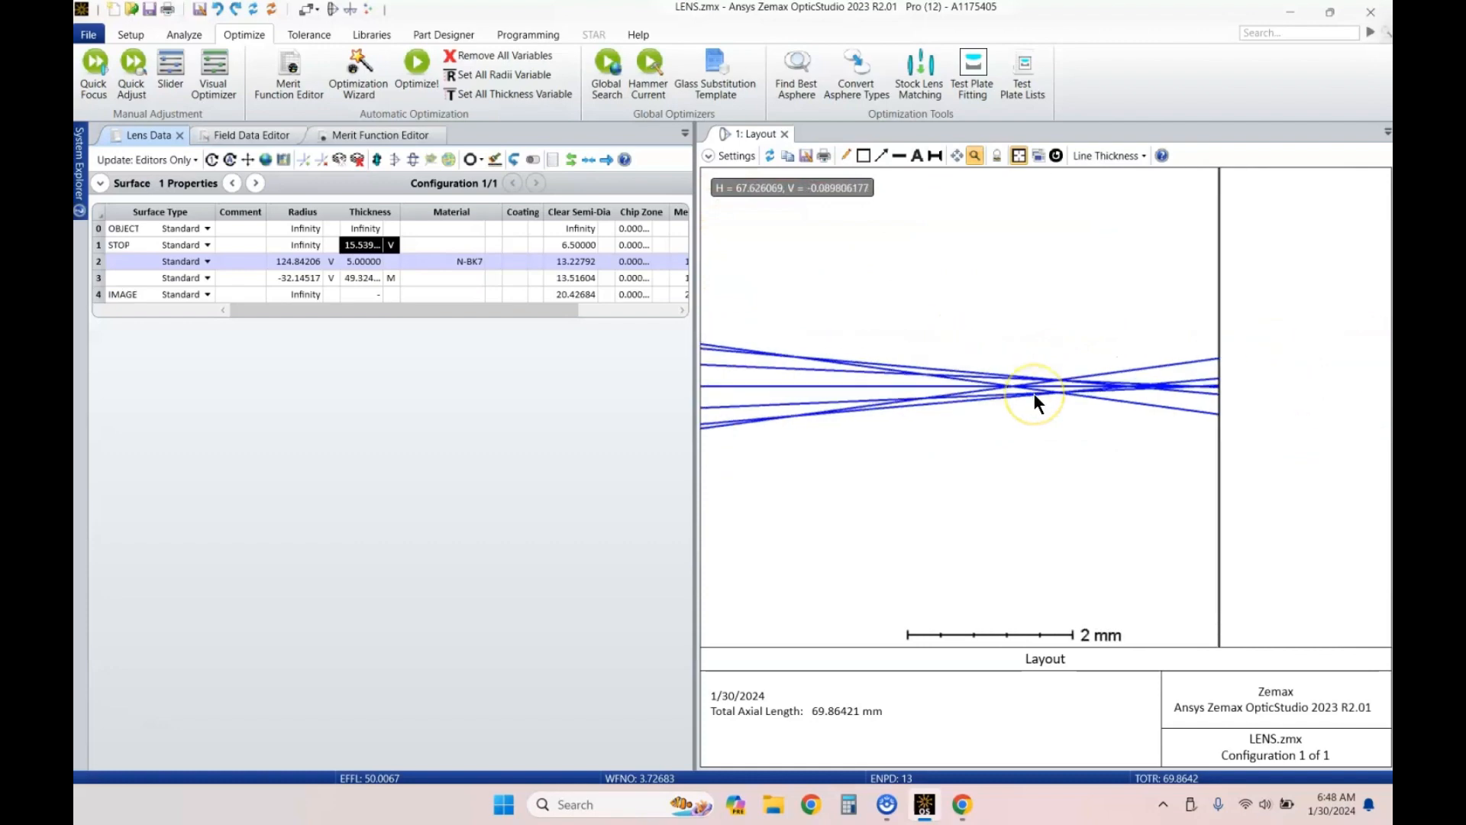
{"action": "scroll", "coordinate": [1166, 410], "scroll_direction": "down", "scroll_amount": 4}
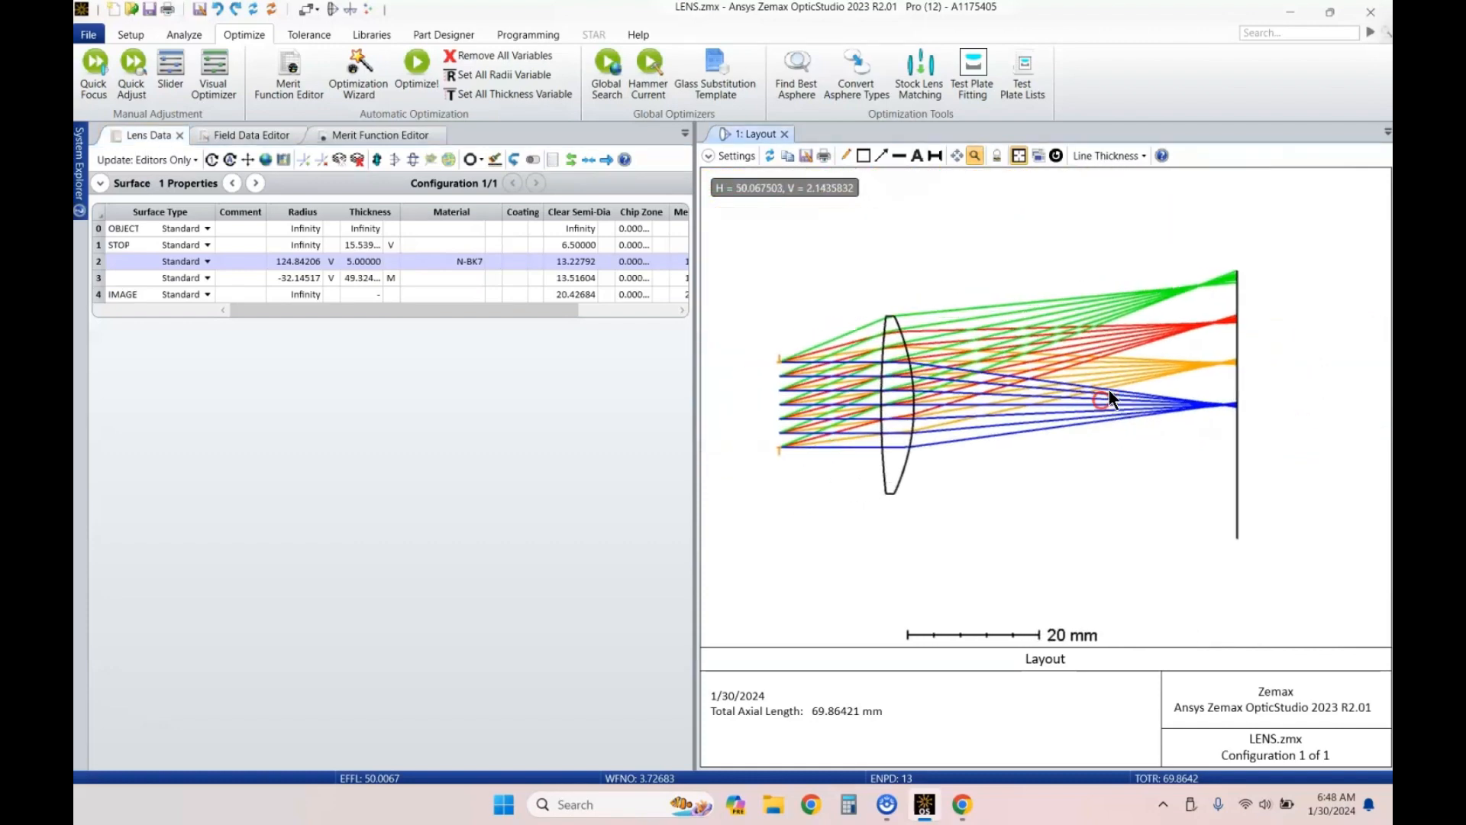
{"action": "left_click_drag", "start_coordinate": [1087, 344], "coordinate": [1097, 337]}
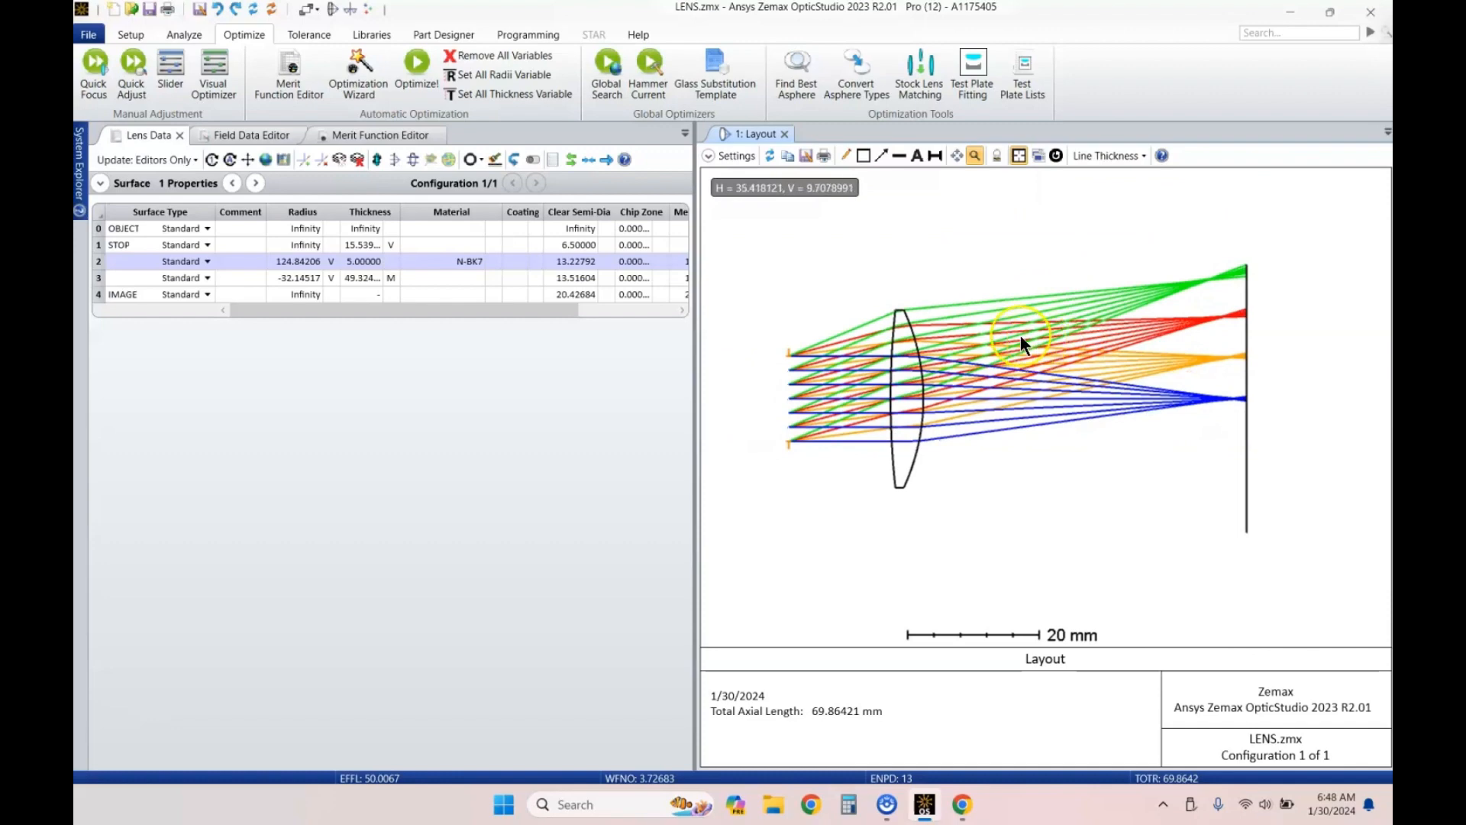
Step: Examine how the ray bundles of all fields pass through the stop and across its spacing to the lens
{"action": "left_click", "coordinate": [941, 340]}
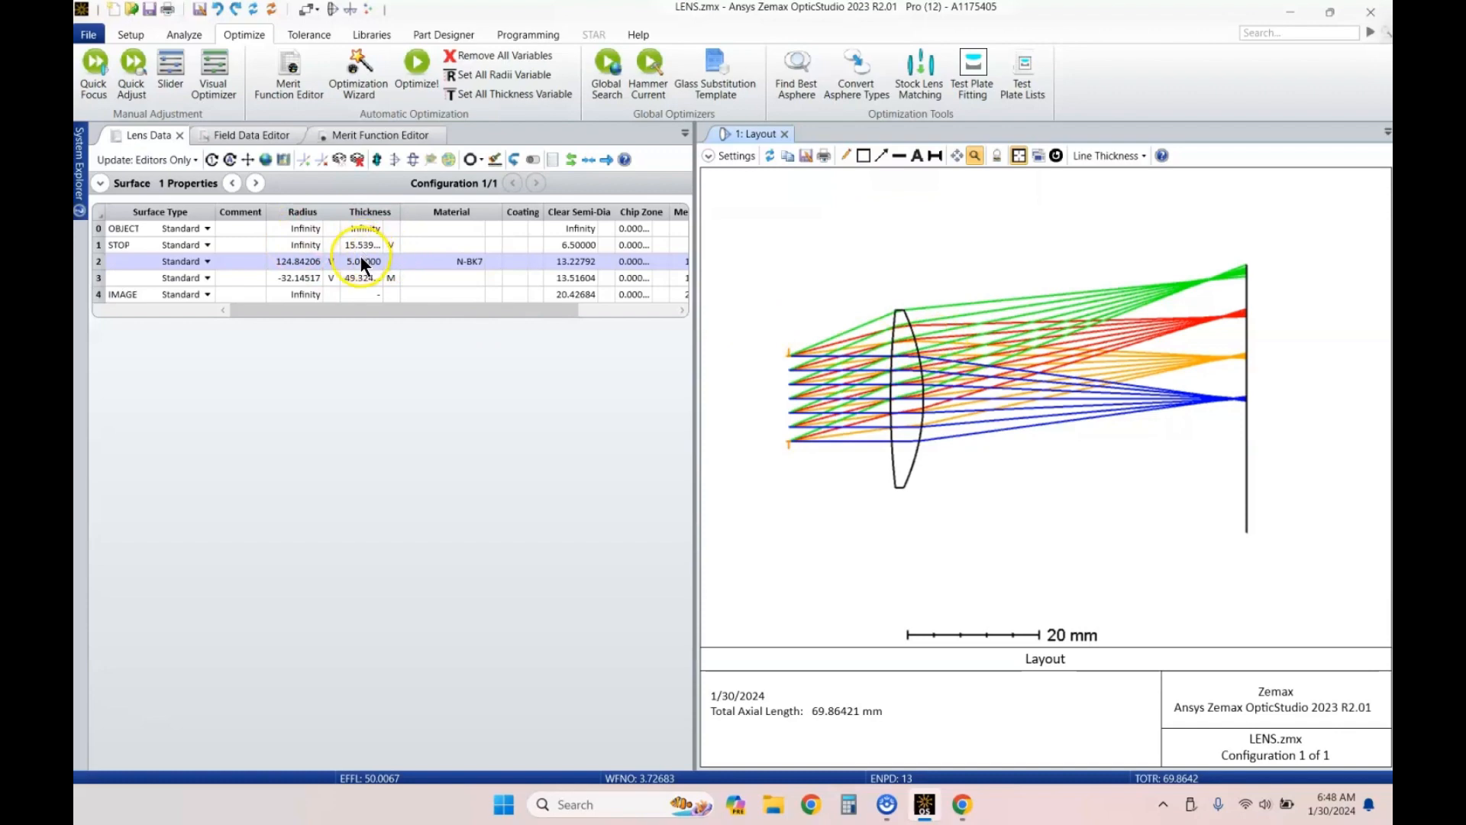
{"action": "left_click", "coordinate": [346, 243]}
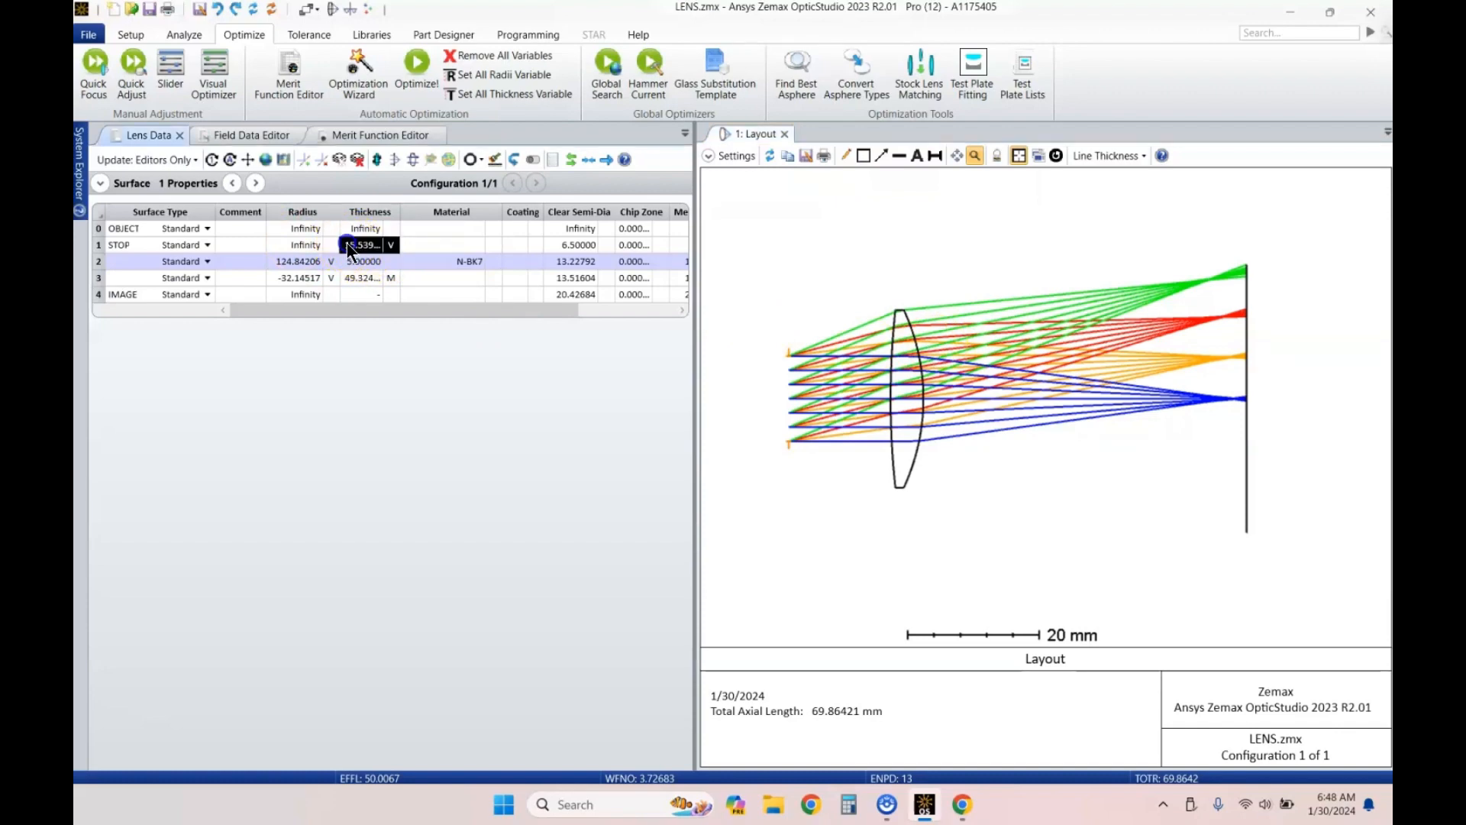
{"action": "left_click", "coordinate": [782, 396]}
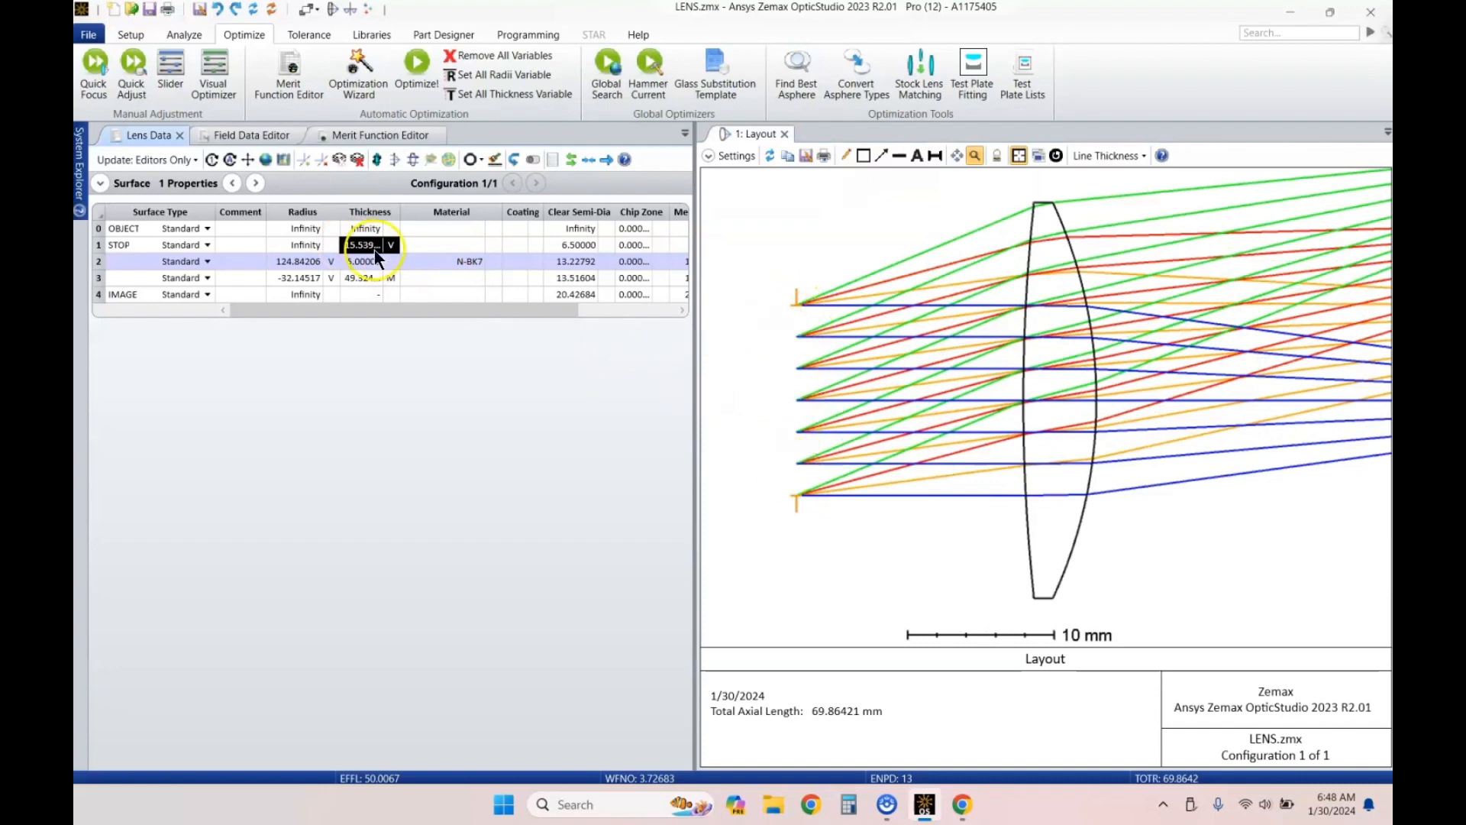
{"action": "scroll", "coordinate": [893, 348], "scroll_direction": "down", "scroll_amount": 3}
{"action": "scroll", "coordinate": [864, 328], "scroll_direction": "up", "scroll_amount": 3}
{"action": "scroll", "coordinate": [862, 320], "scroll_direction": "up", "scroll_amount": 3}
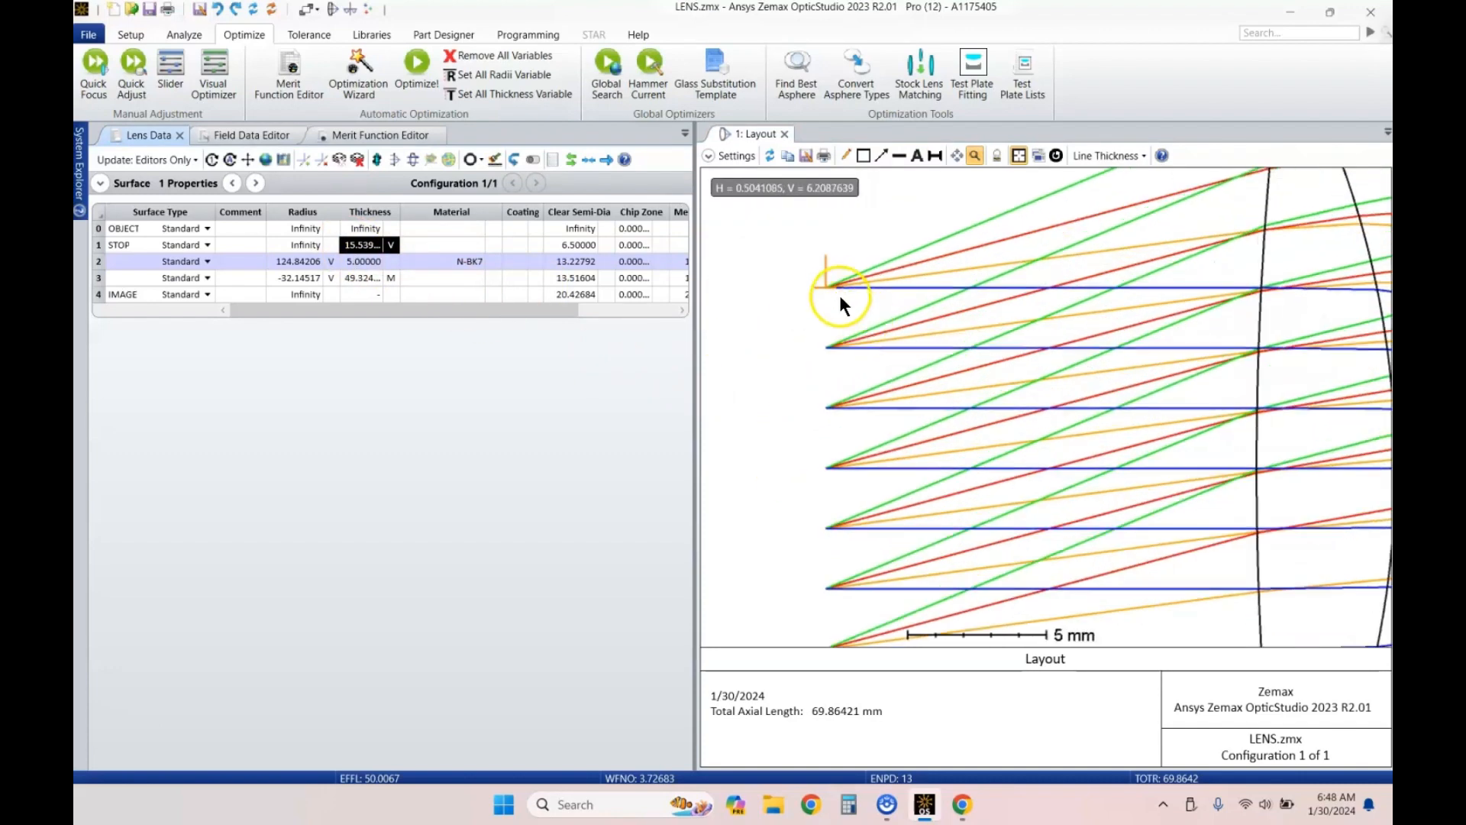
{"action": "scroll", "coordinate": [836, 294], "scroll_direction": "down", "scroll_amount": 2}
{"action": "scroll", "coordinate": [832, 291], "scroll_direction": "up", "scroll_amount": 2}
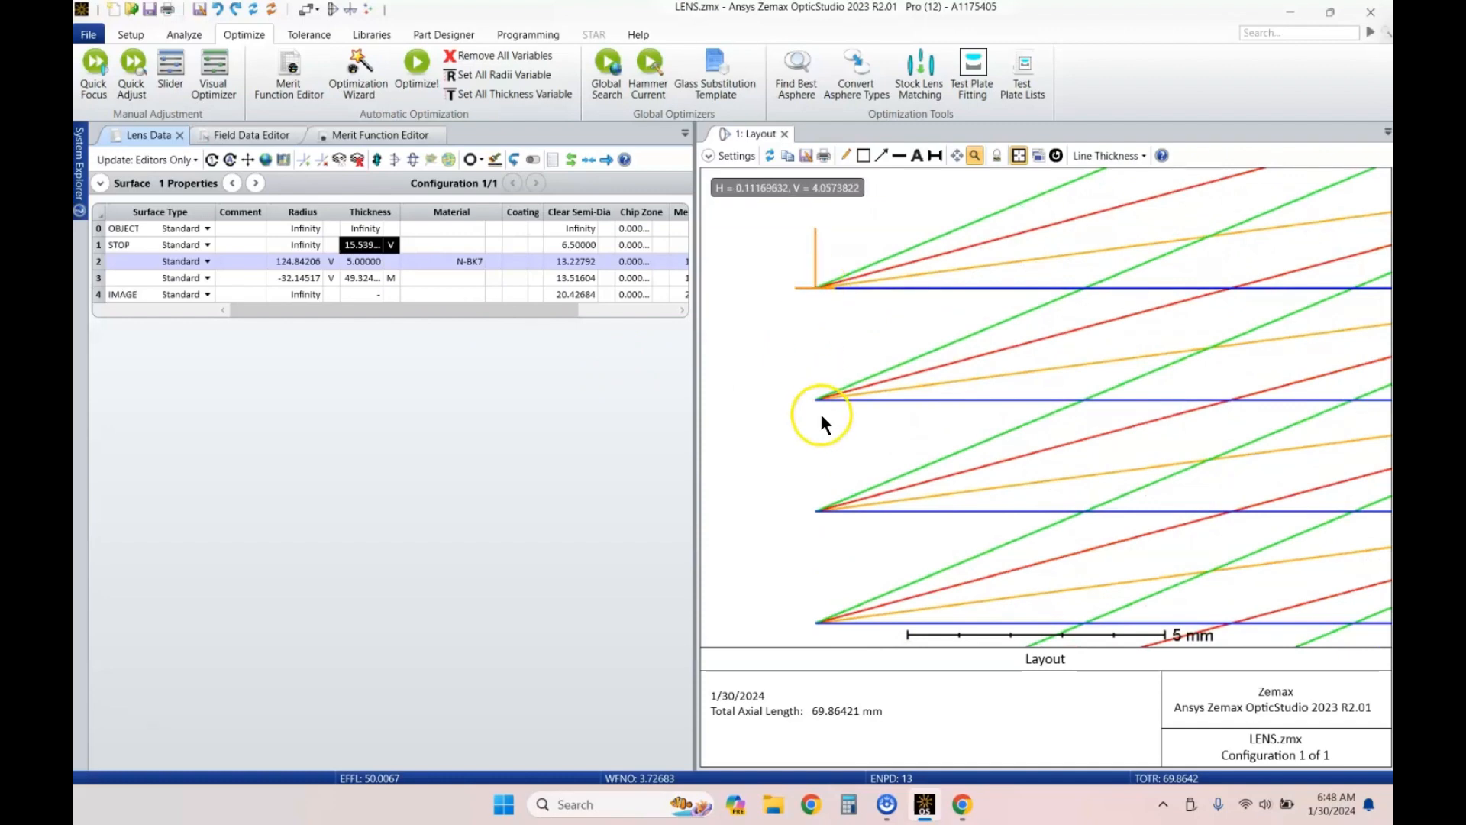
{"action": "scroll", "coordinate": [820, 400], "scroll_direction": "down", "scroll_amount": 2}
{"action": "scroll", "coordinate": [902, 368], "scroll_direction": "down", "scroll_amount": 1}
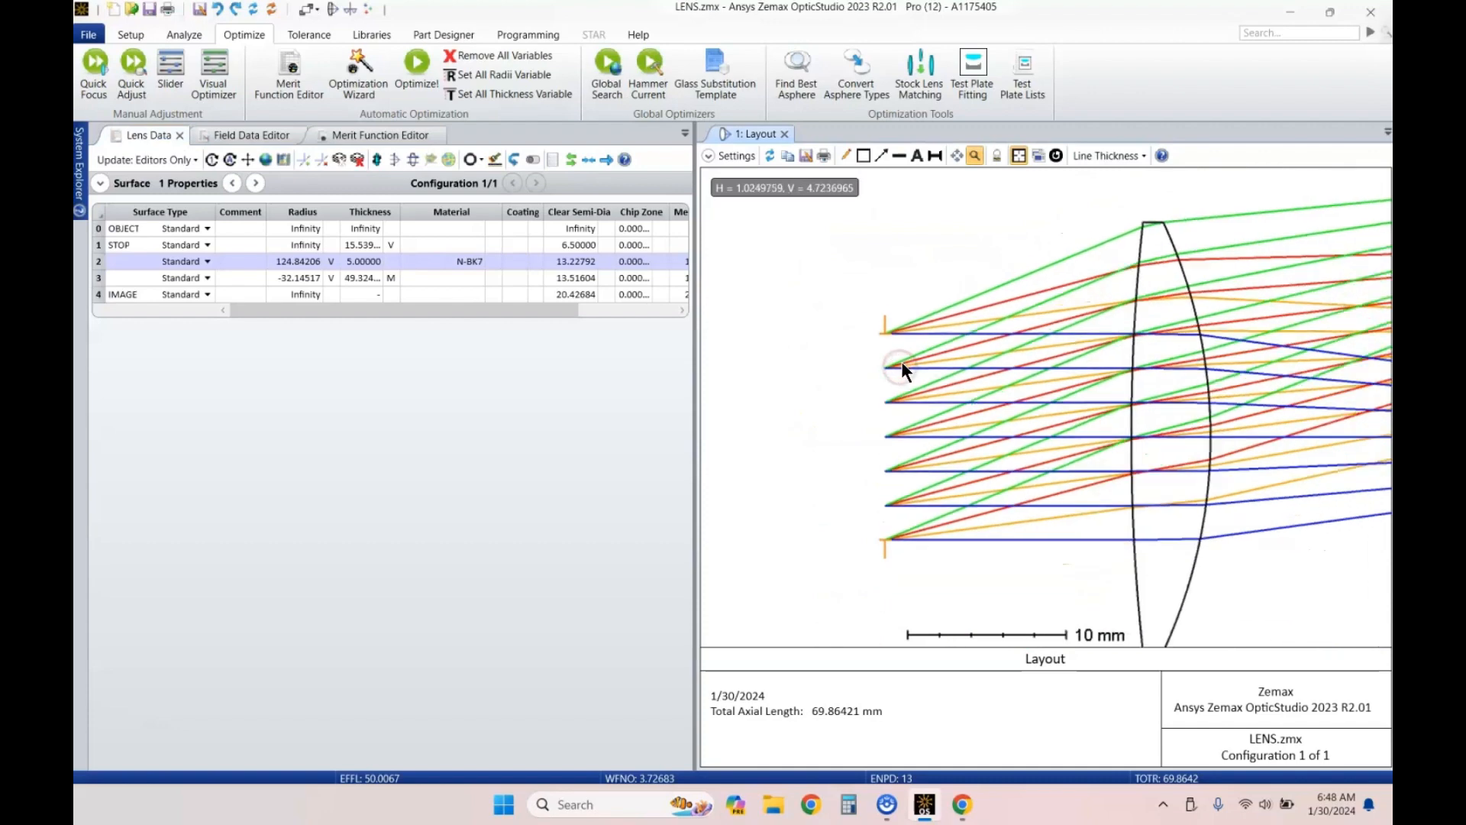
{"action": "scroll", "coordinate": [886, 371], "scroll_direction": "up", "scroll_amount": 3}
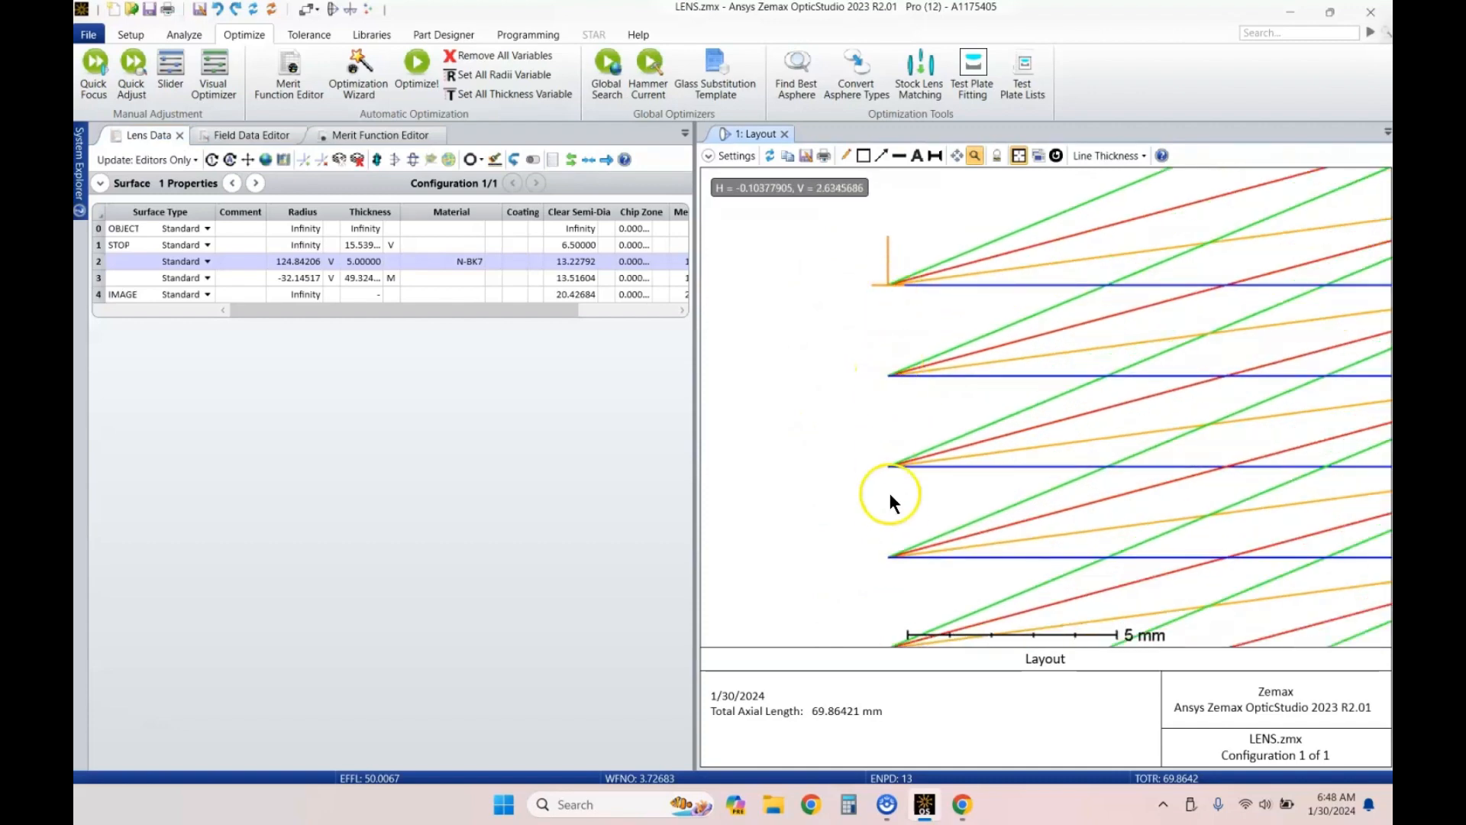
{"action": "scroll", "coordinate": [890, 332], "scroll_direction": "down", "scroll_amount": 3}
{"action": "scroll", "coordinate": [985, 326], "scroll_direction": "down", "scroll_amount": 1}
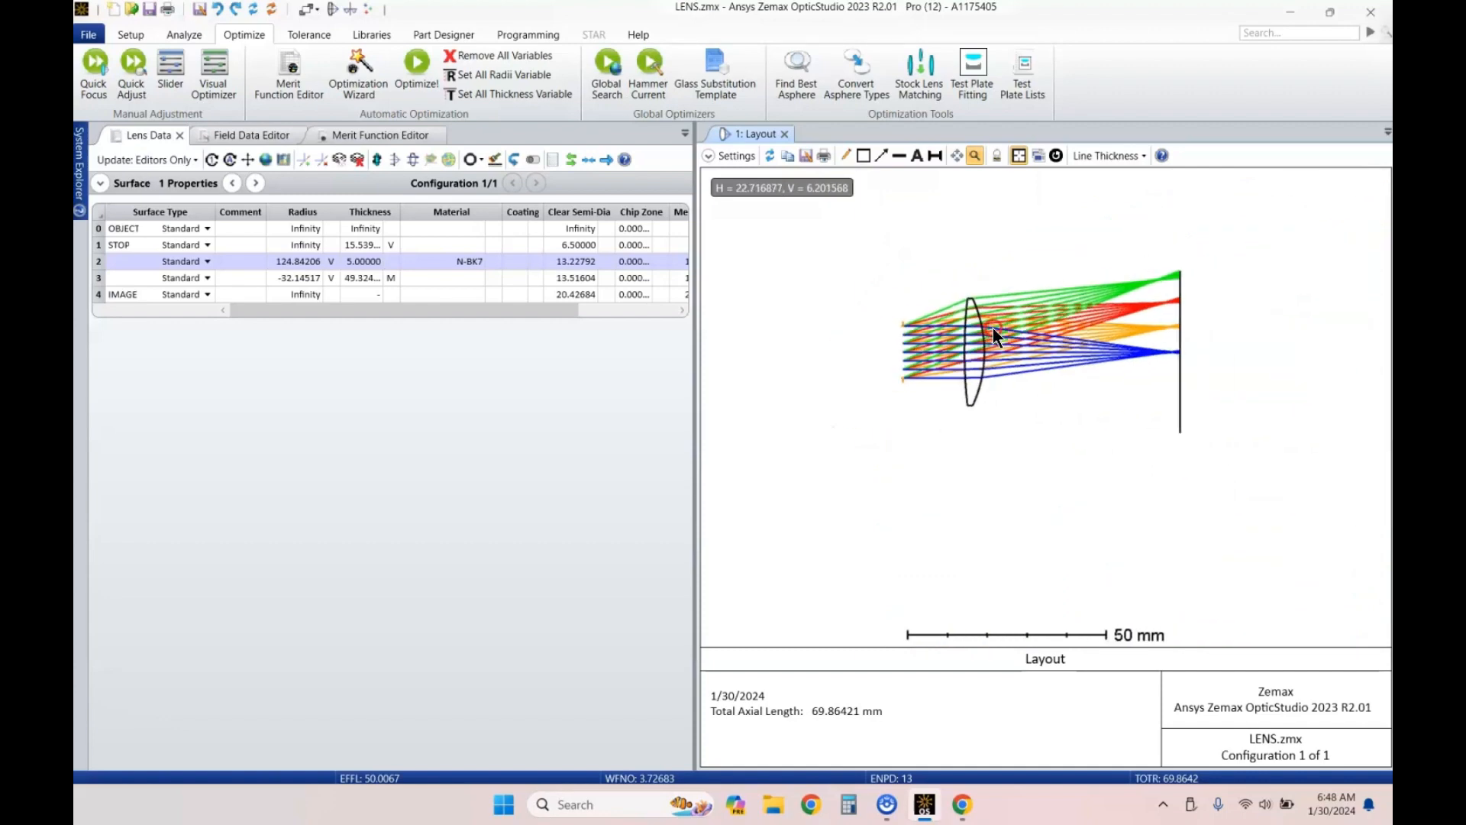
{"action": "scroll", "coordinate": [1015, 328], "scroll_direction": "up", "scroll_amount": 2}
{"action": "scroll", "coordinate": [836, 370], "scroll_direction": "up", "scroll_amount": 1}
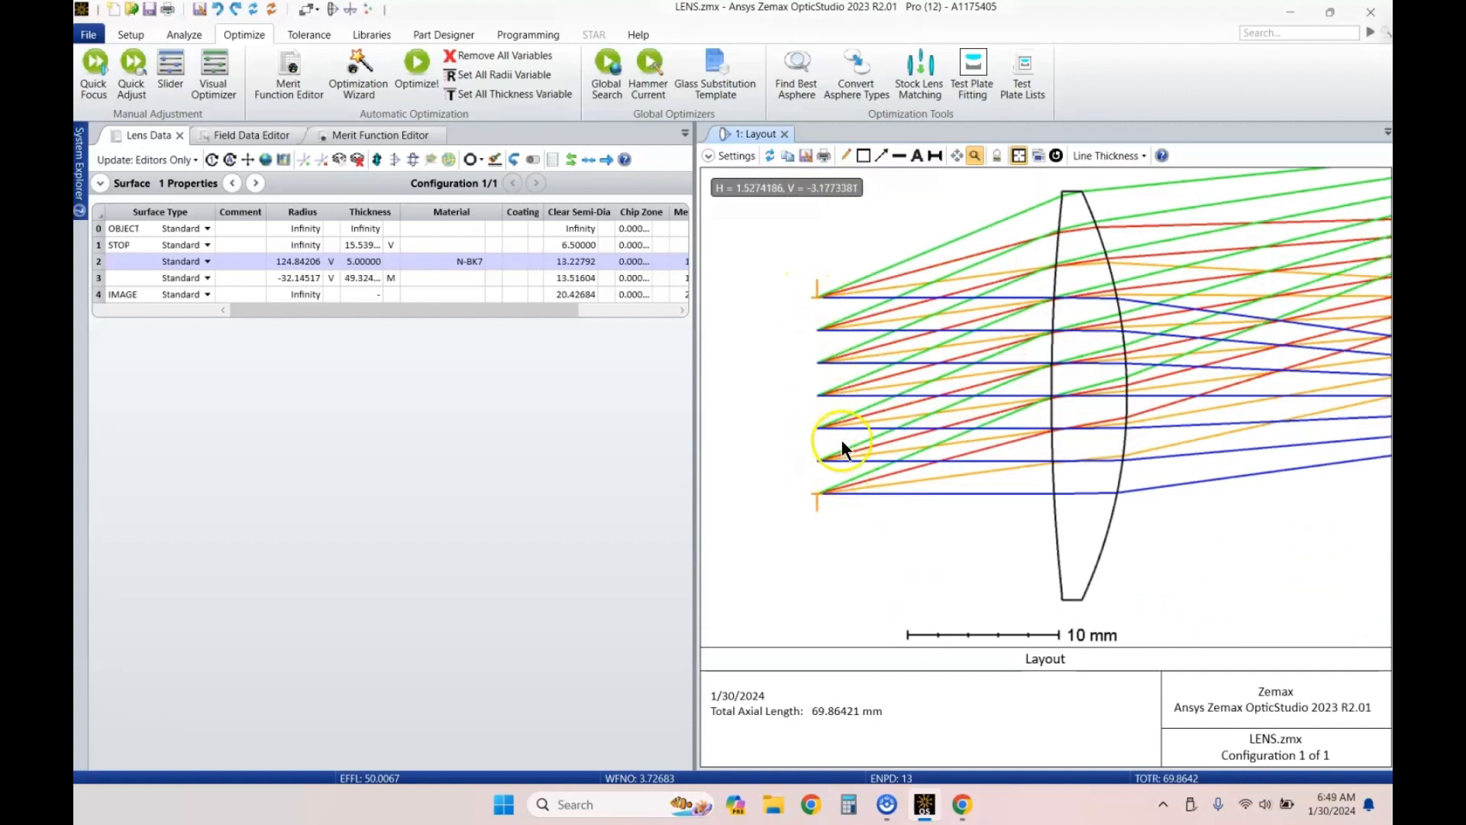
{"action": "scroll", "coordinate": [841, 436], "scroll_direction": "down", "scroll_amount": 1}
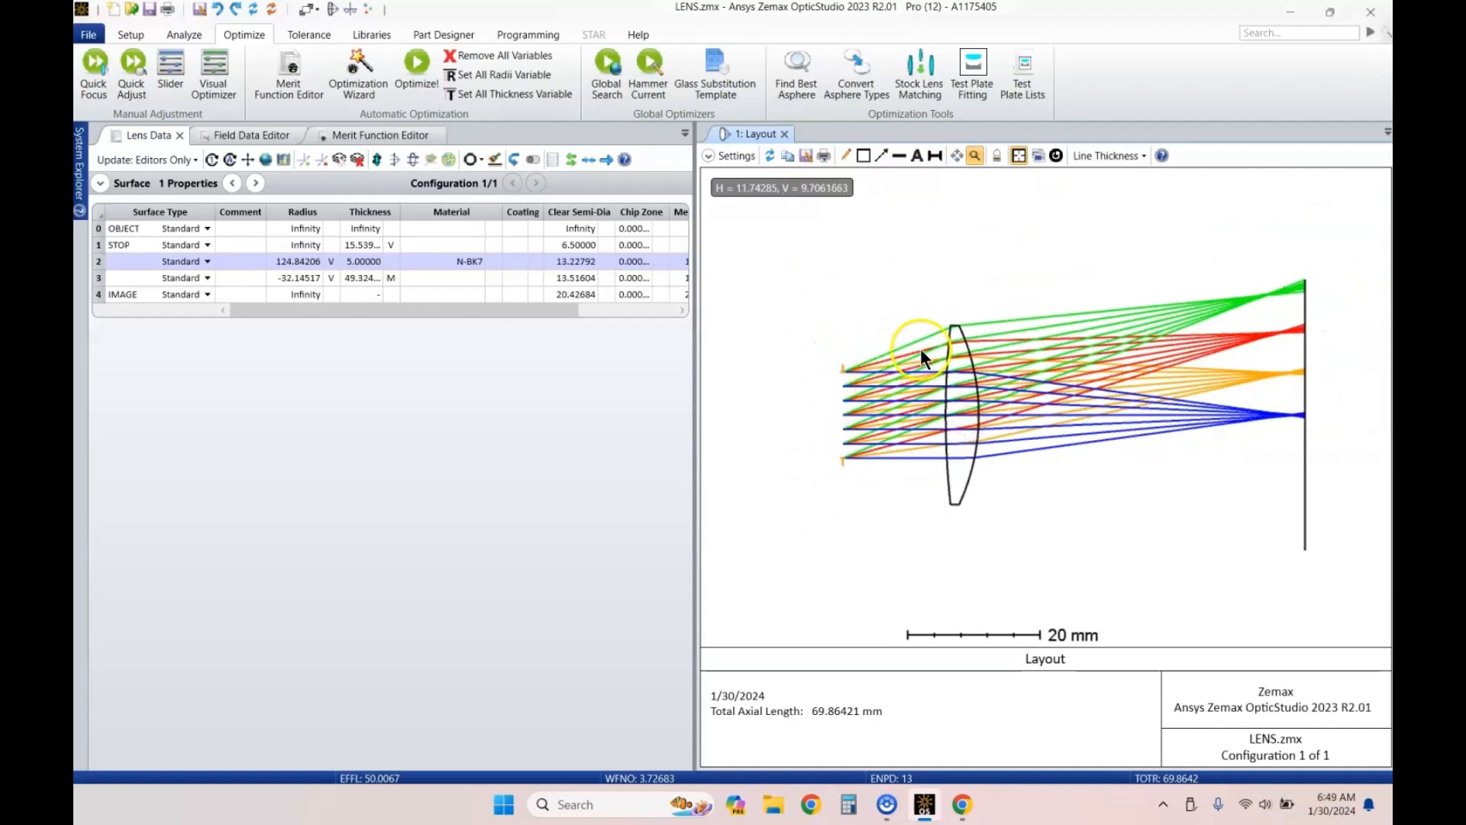
{"action": "scroll", "coordinate": [1179, 415], "scroll_direction": "down", "scroll_amount": 1}
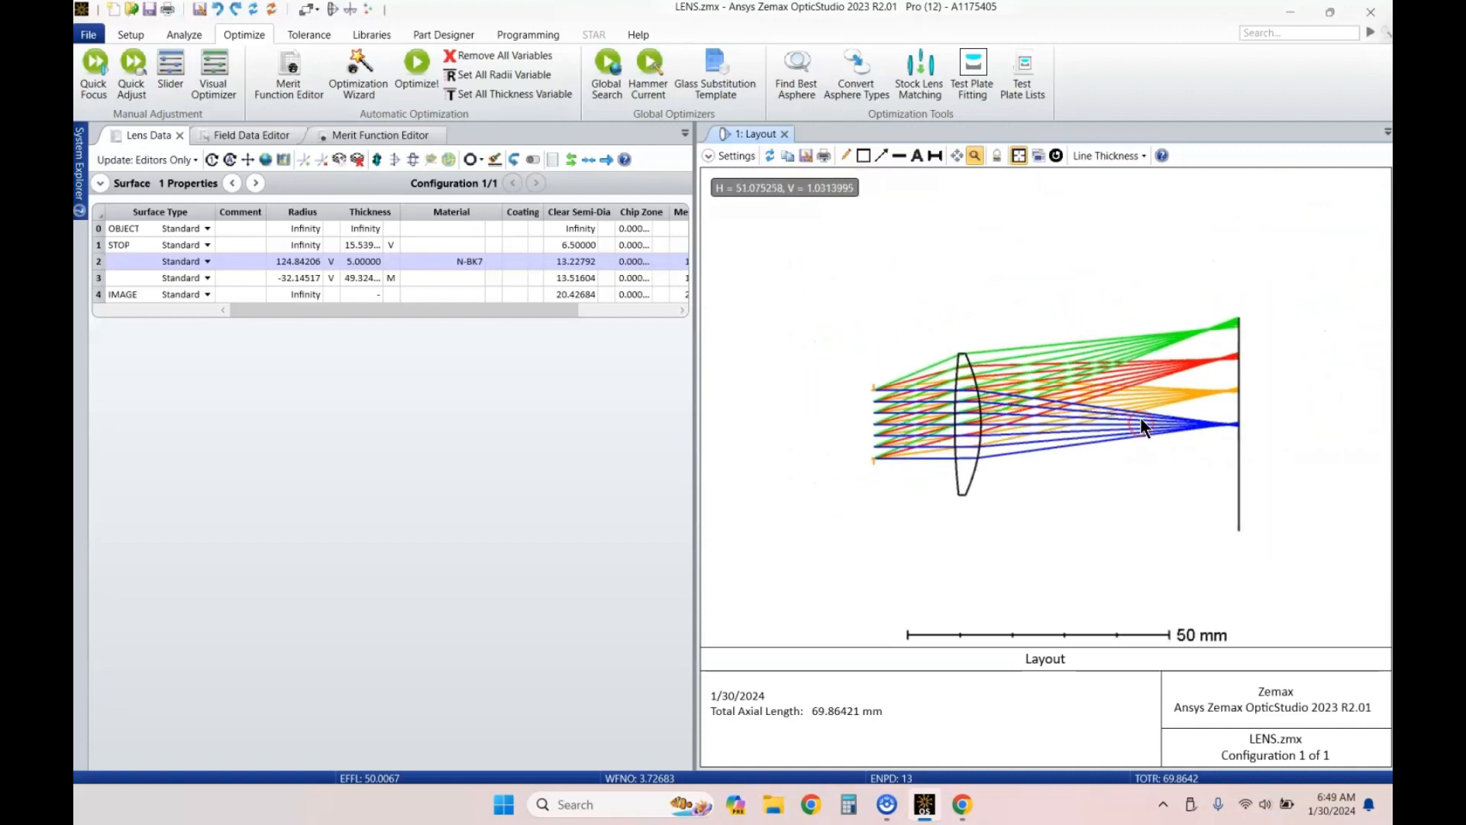
{"action": "scroll", "coordinate": [1141, 415], "scroll_direction": "up", "scroll_amount": 1}
{"action": "left_click_drag", "start_coordinate": [1144, 417], "coordinate": [1154, 406]}
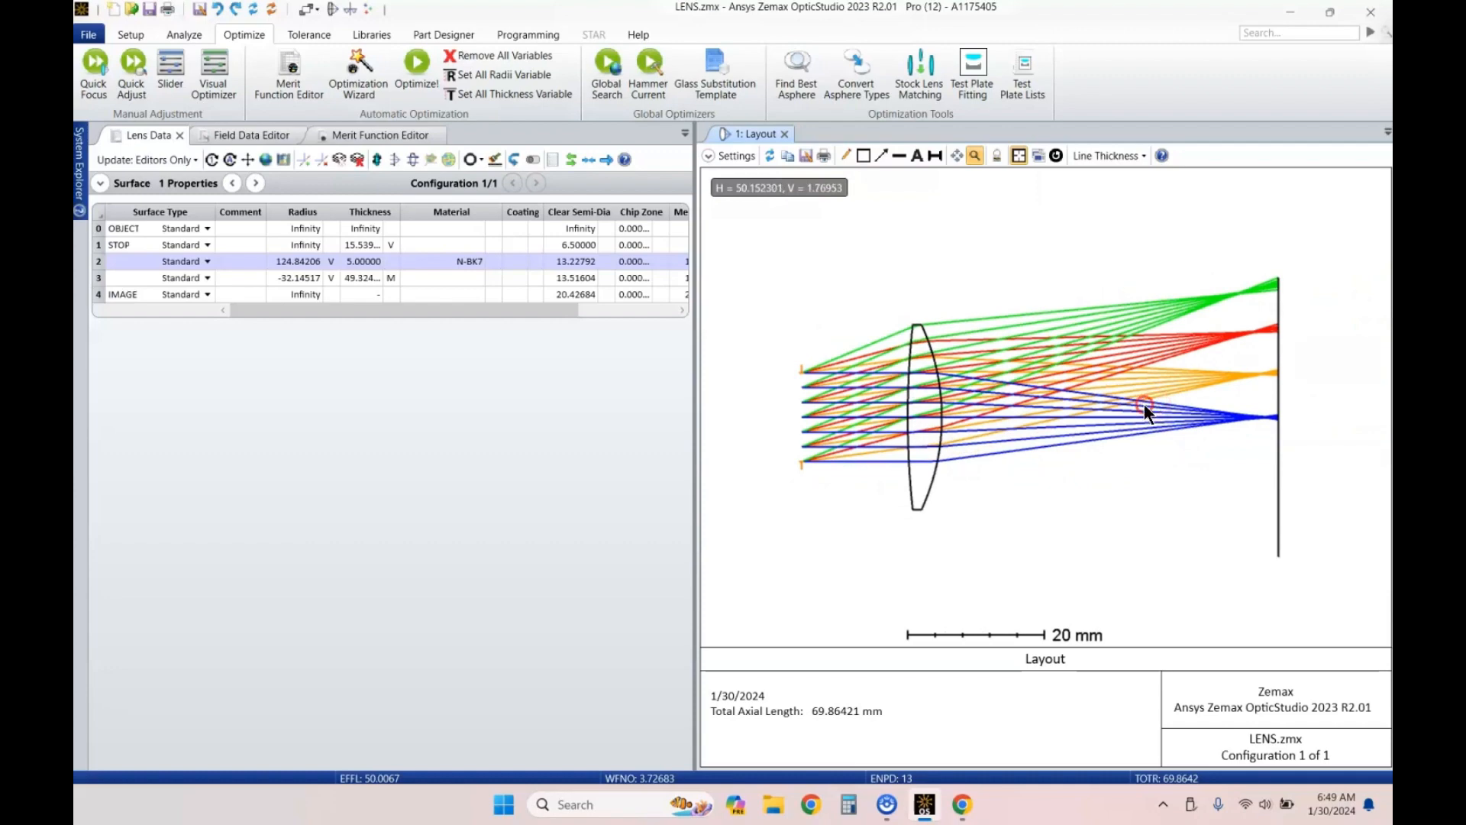
Step: Insert a surface ahead of the stop with N-BK7 as its material and a thickness of 5
{"action": "left_click", "coordinate": [360, 245]}
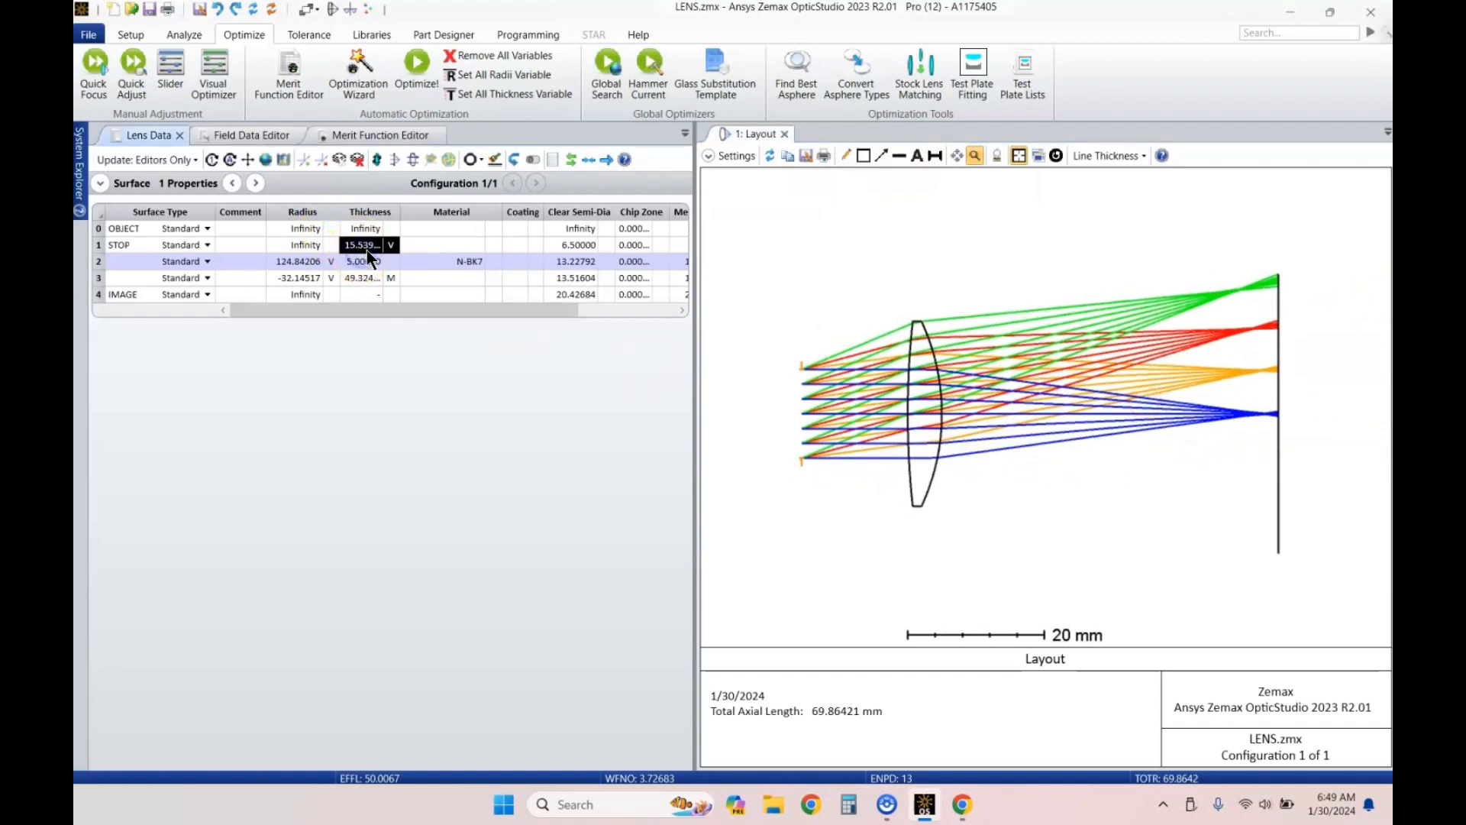
{"action": "key", "text": "Insert"}
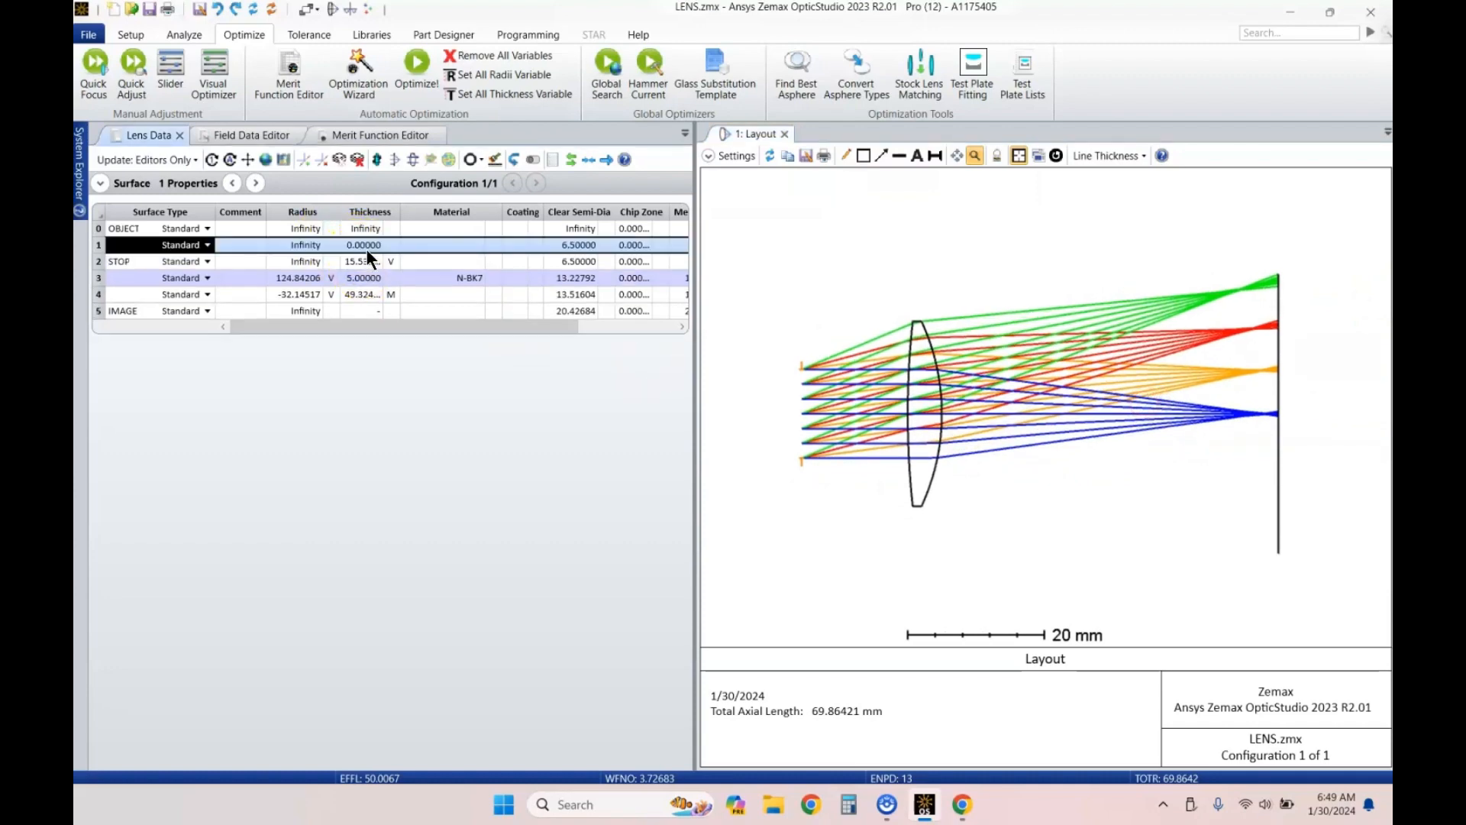
{"action": "key", "text": "Right"}
{"action": "key", "text": "Right"}
{"action": "key", "text": "Right"}
{"action": "key", "text": "Right"}
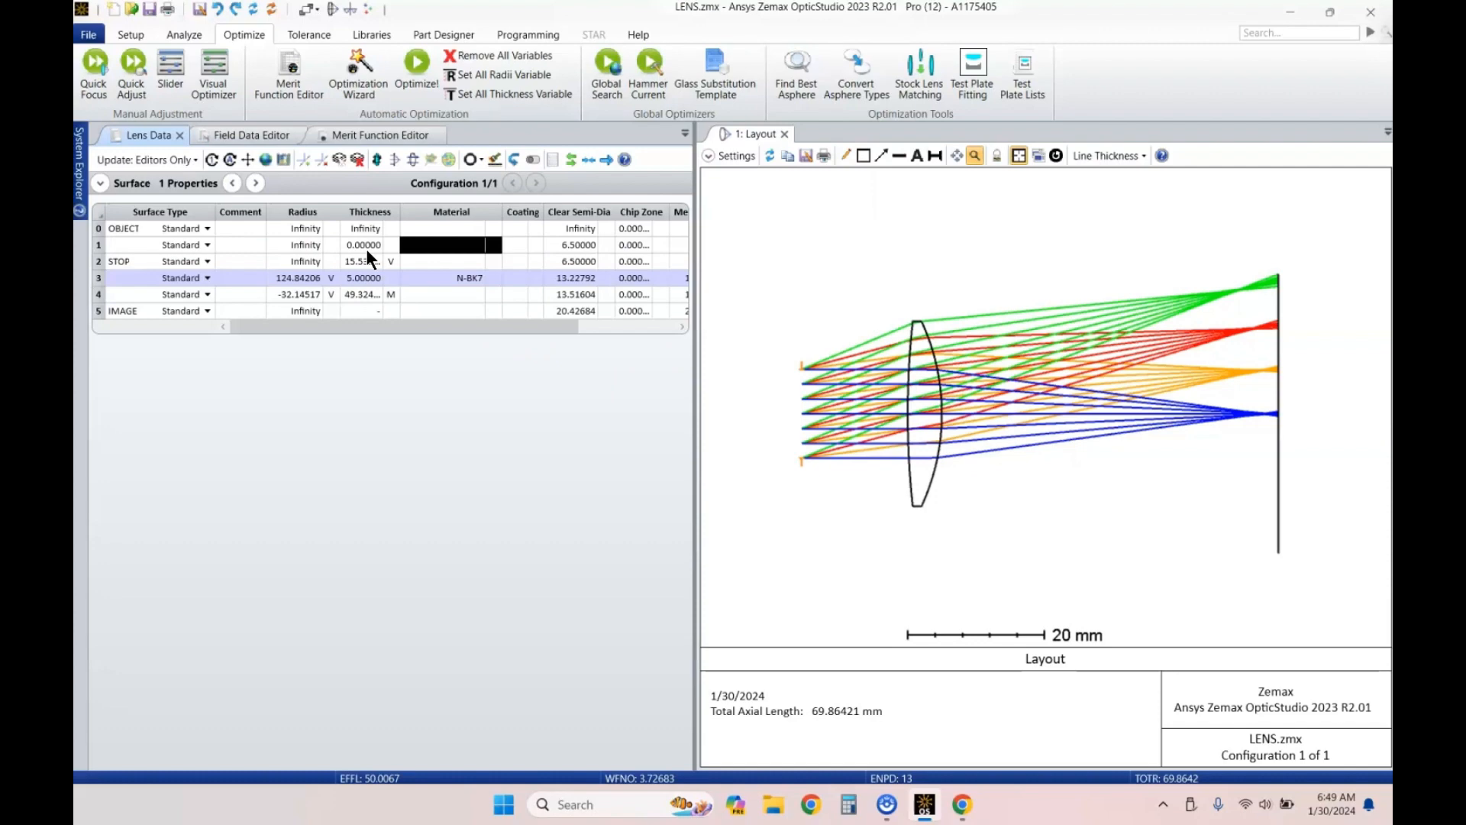
{"action": "type", "text": "n-bk7"}
{"action": "key", "text": "Return"}
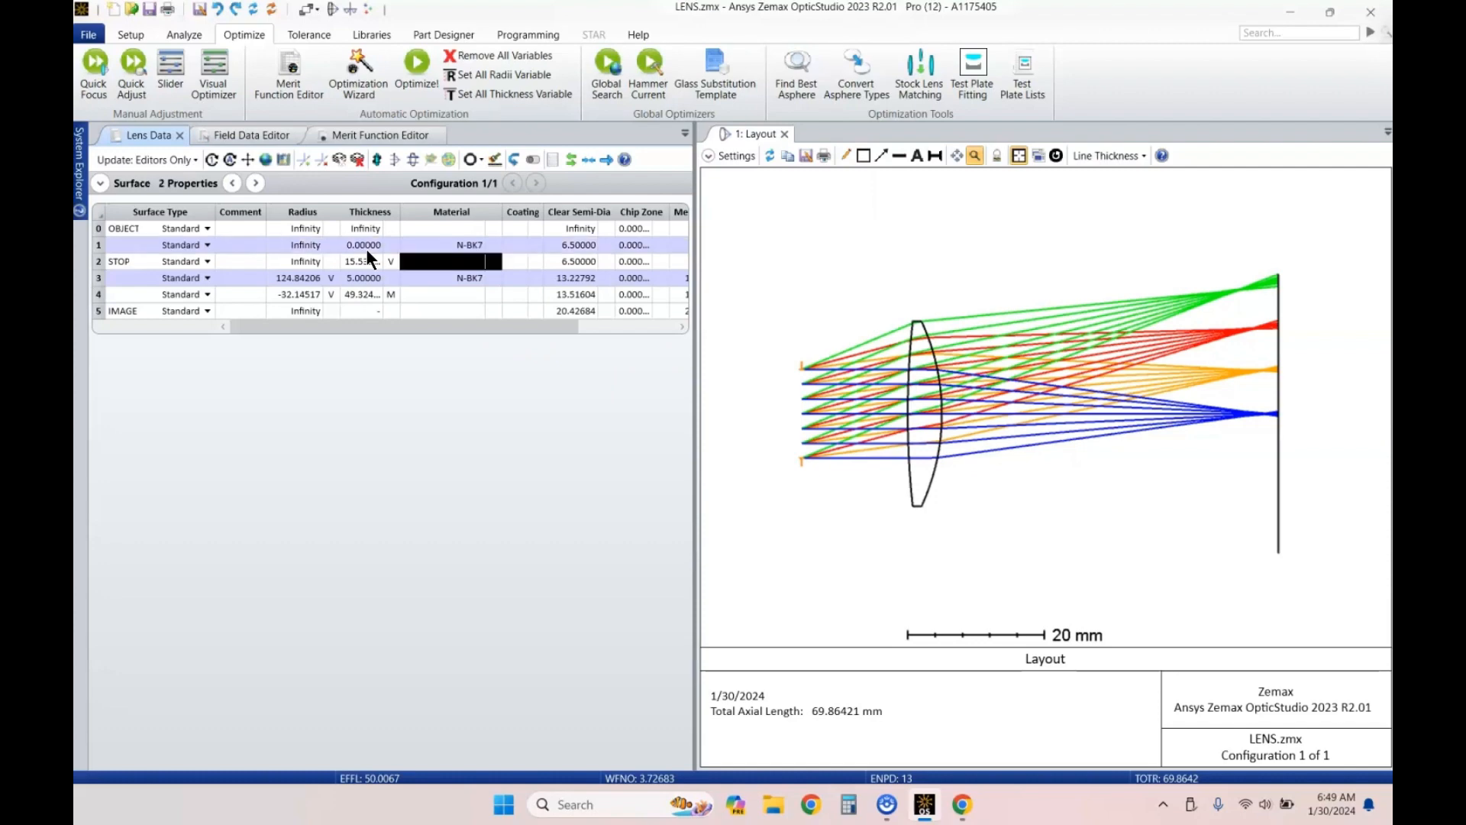
{"action": "left_click", "coordinate": [367, 249]}
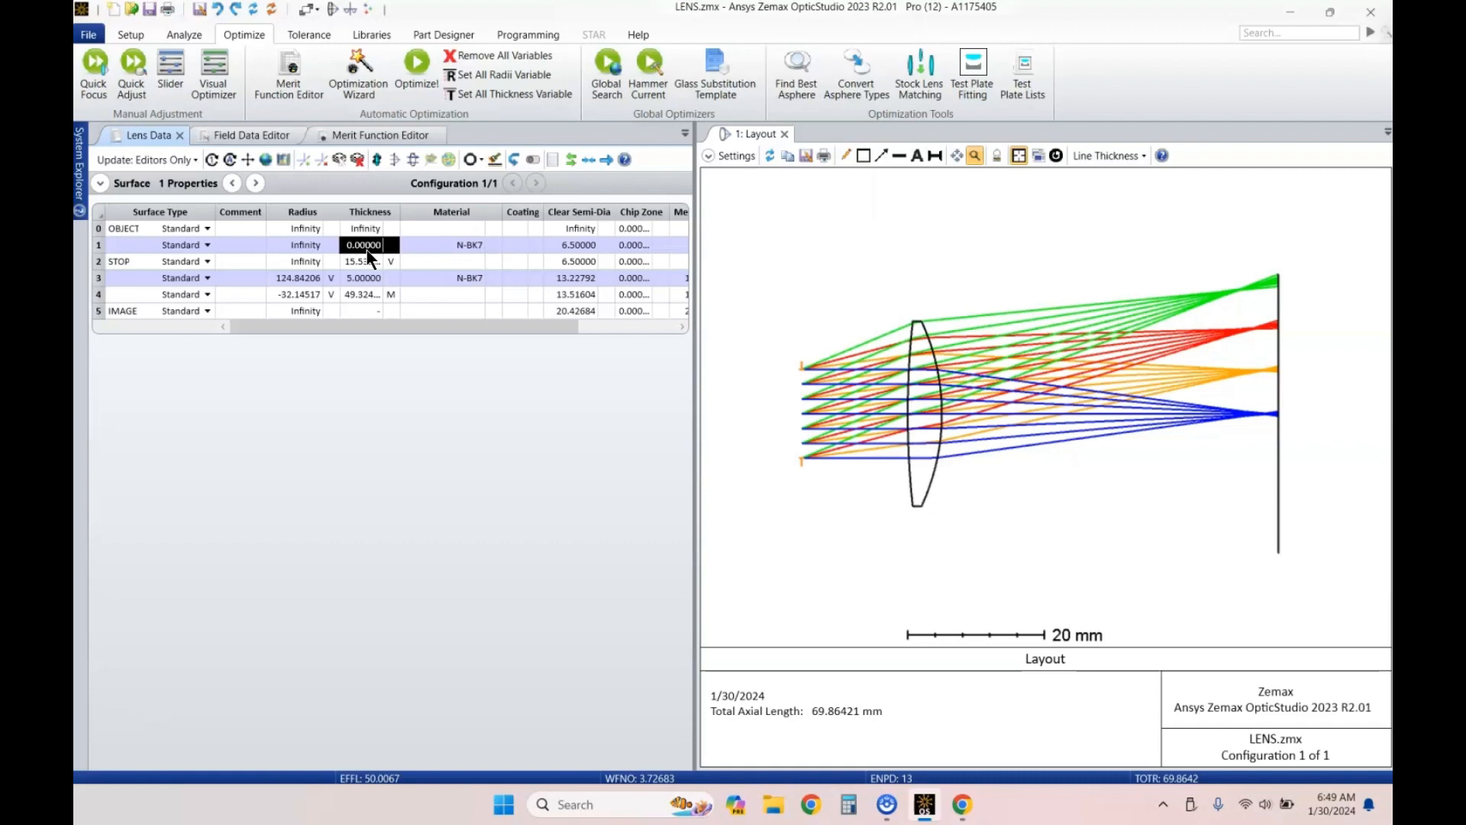
{"action": "type", "text": "5"}
{"action": "key", "text": "Return"}
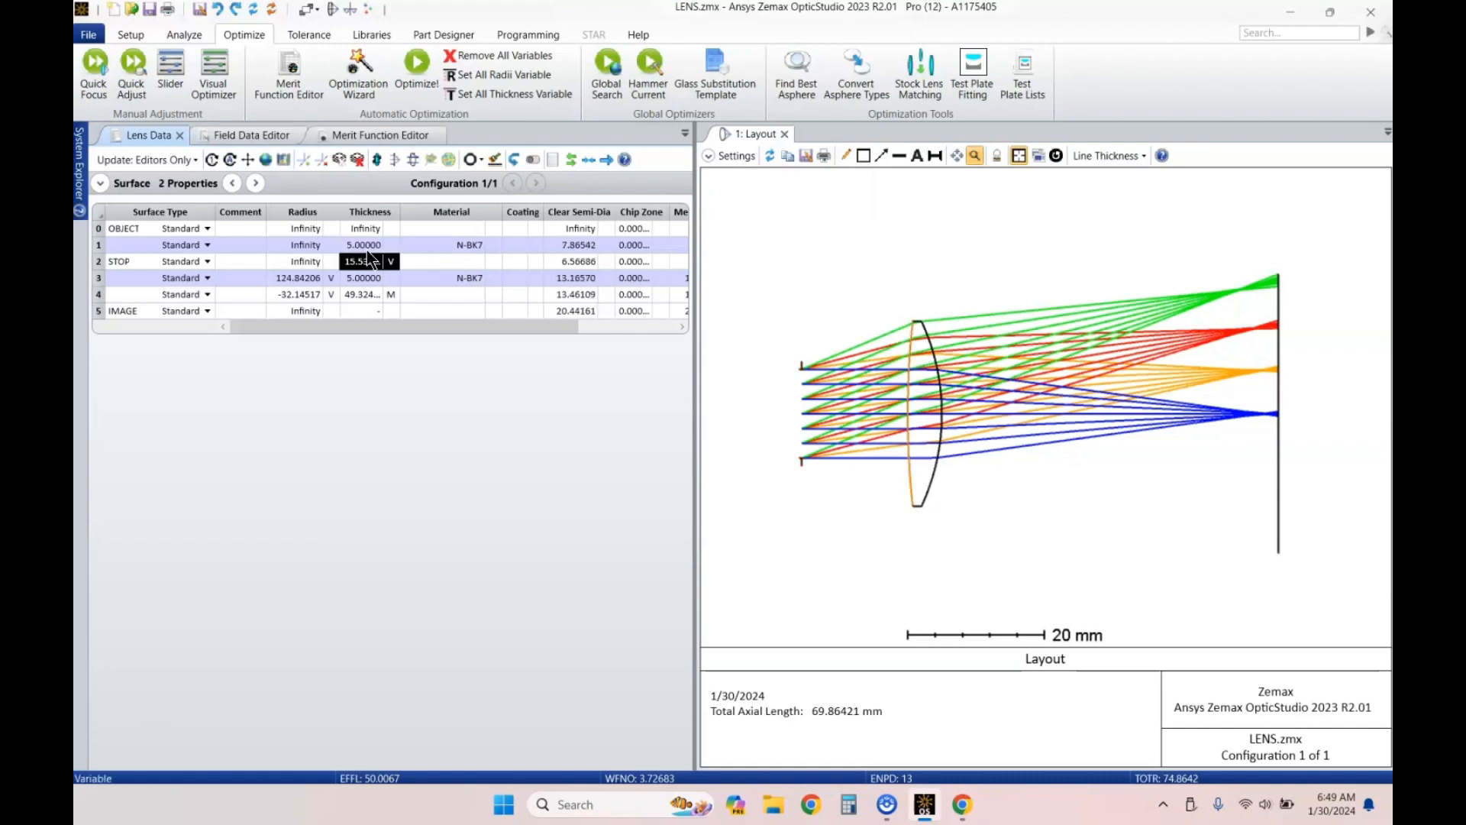
Step: Refresh the layout plot and set its first drawn surface to 1
{"action": "left_click", "coordinate": [775, 154]}
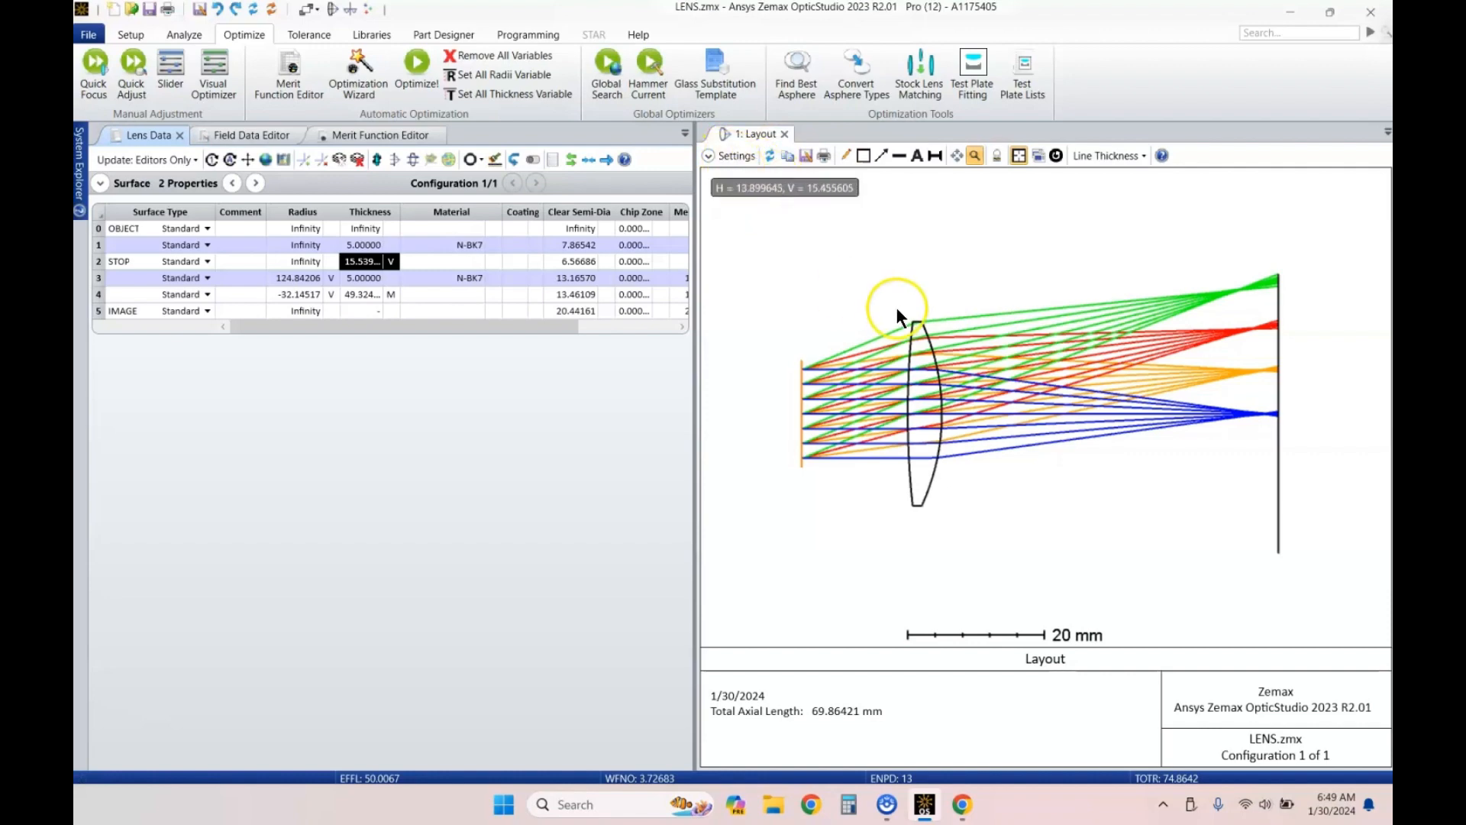
{"action": "double_click", "coordinate": [1146, 310]}
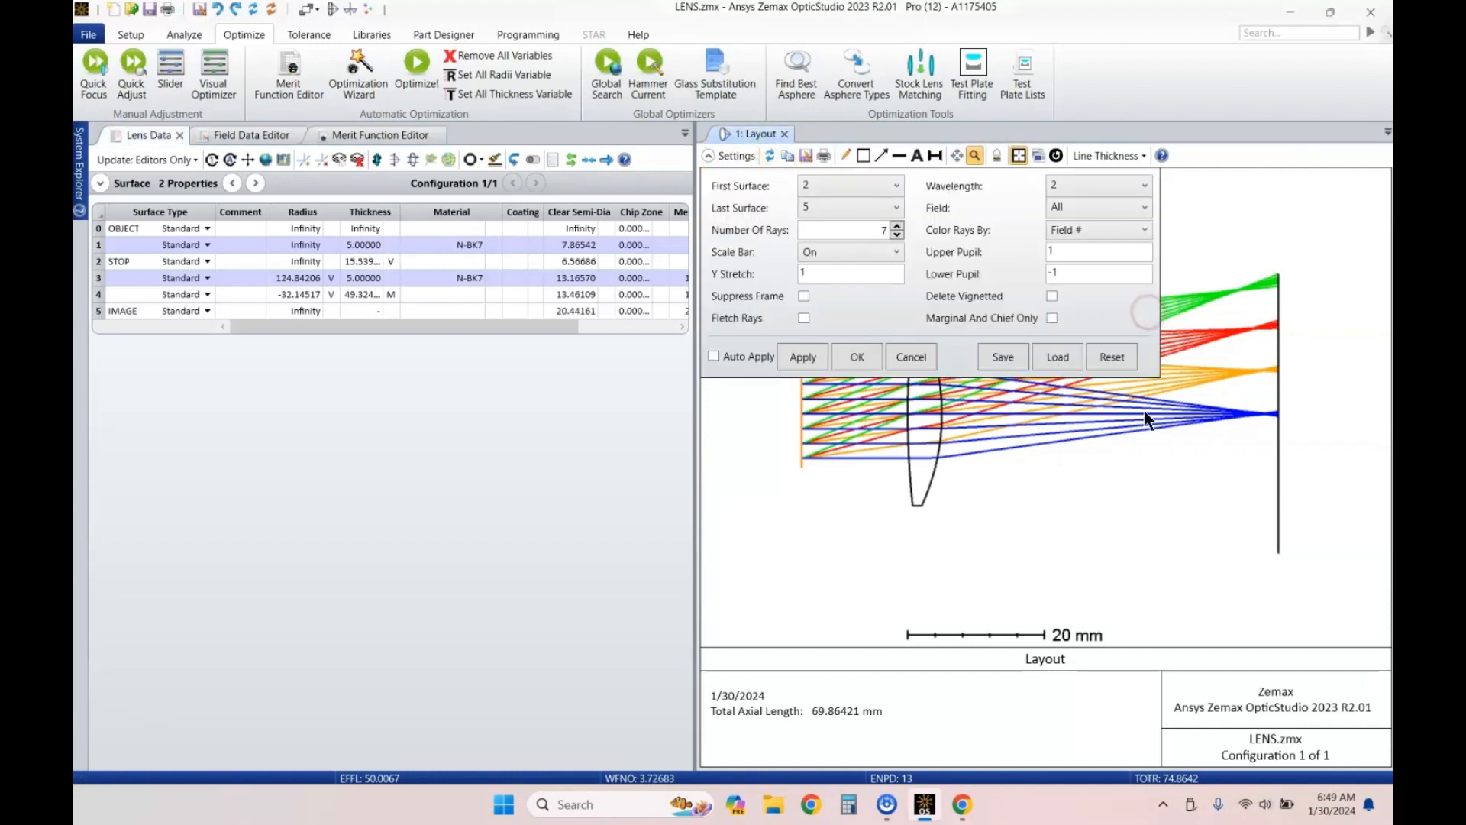
{"action": "left_click", "coordinate": [1065, 386]}
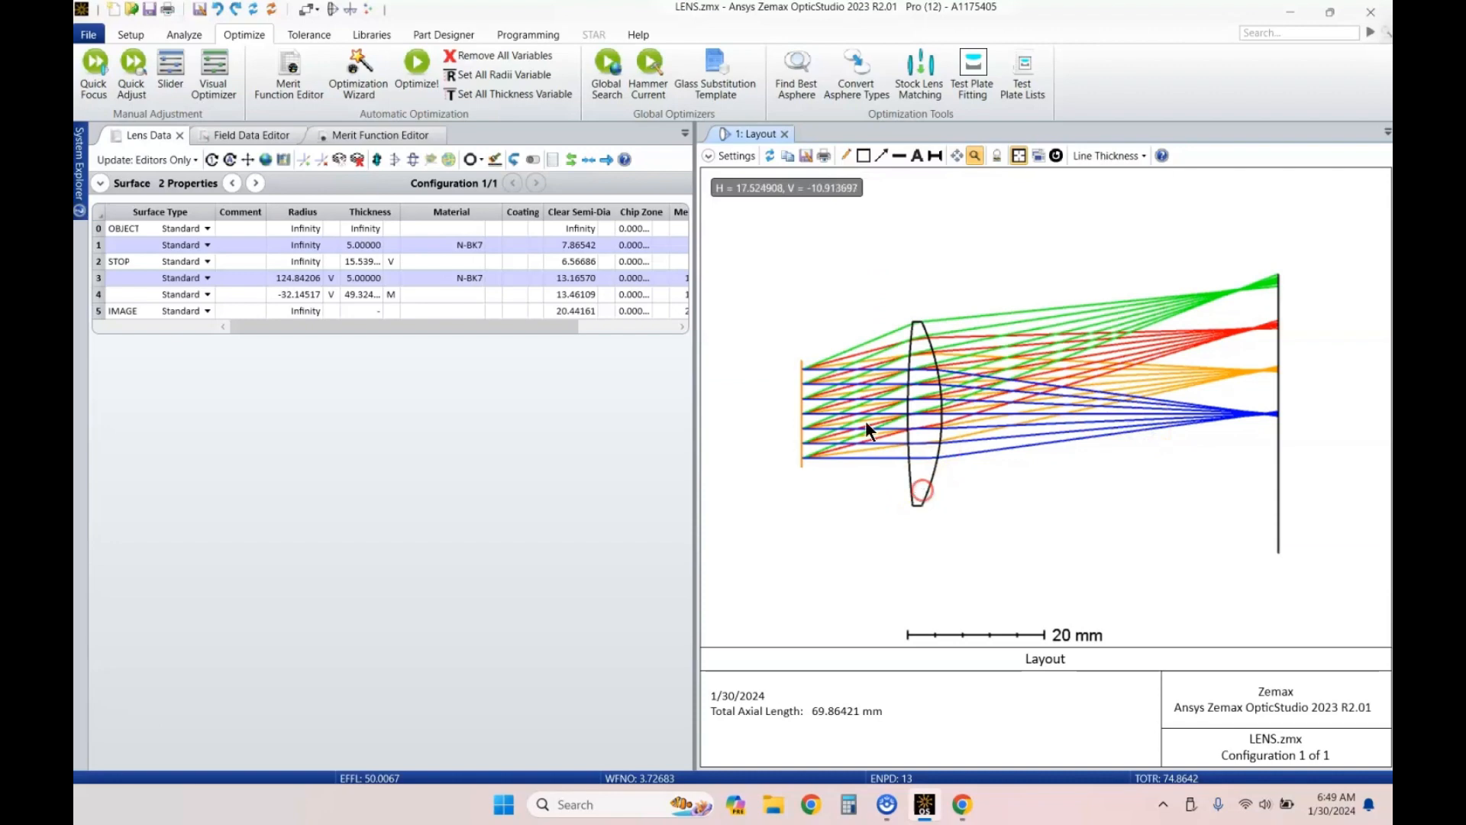
{"action": "left_click", "coordinate": [713, 152]}
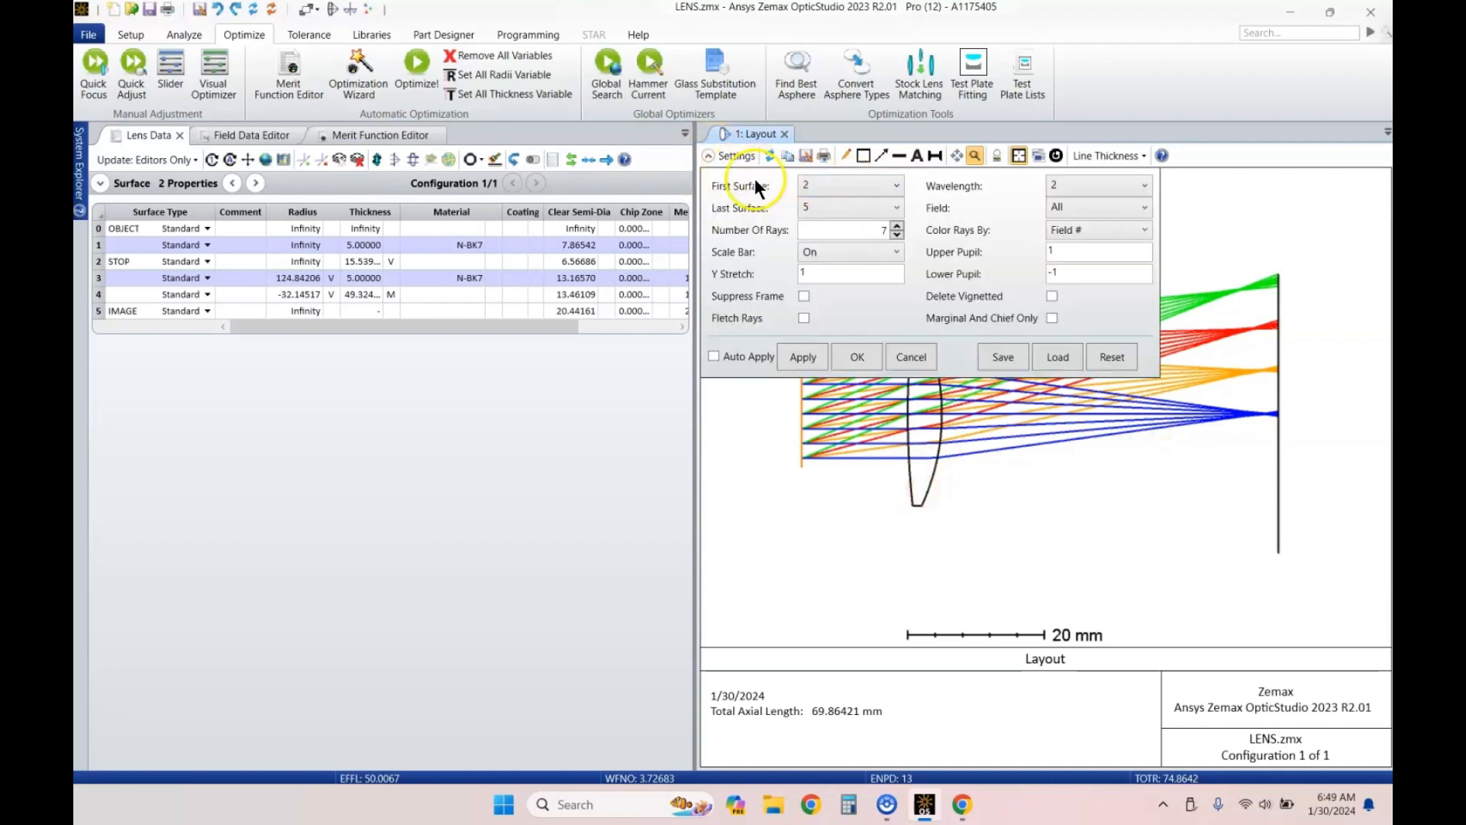
{"action": "left_click", "coordinate": [831, 187]}
{"action": "left_click", "coordinate": [824, 228]}
{"action": "left_click", "coordinate": [856, 352]}
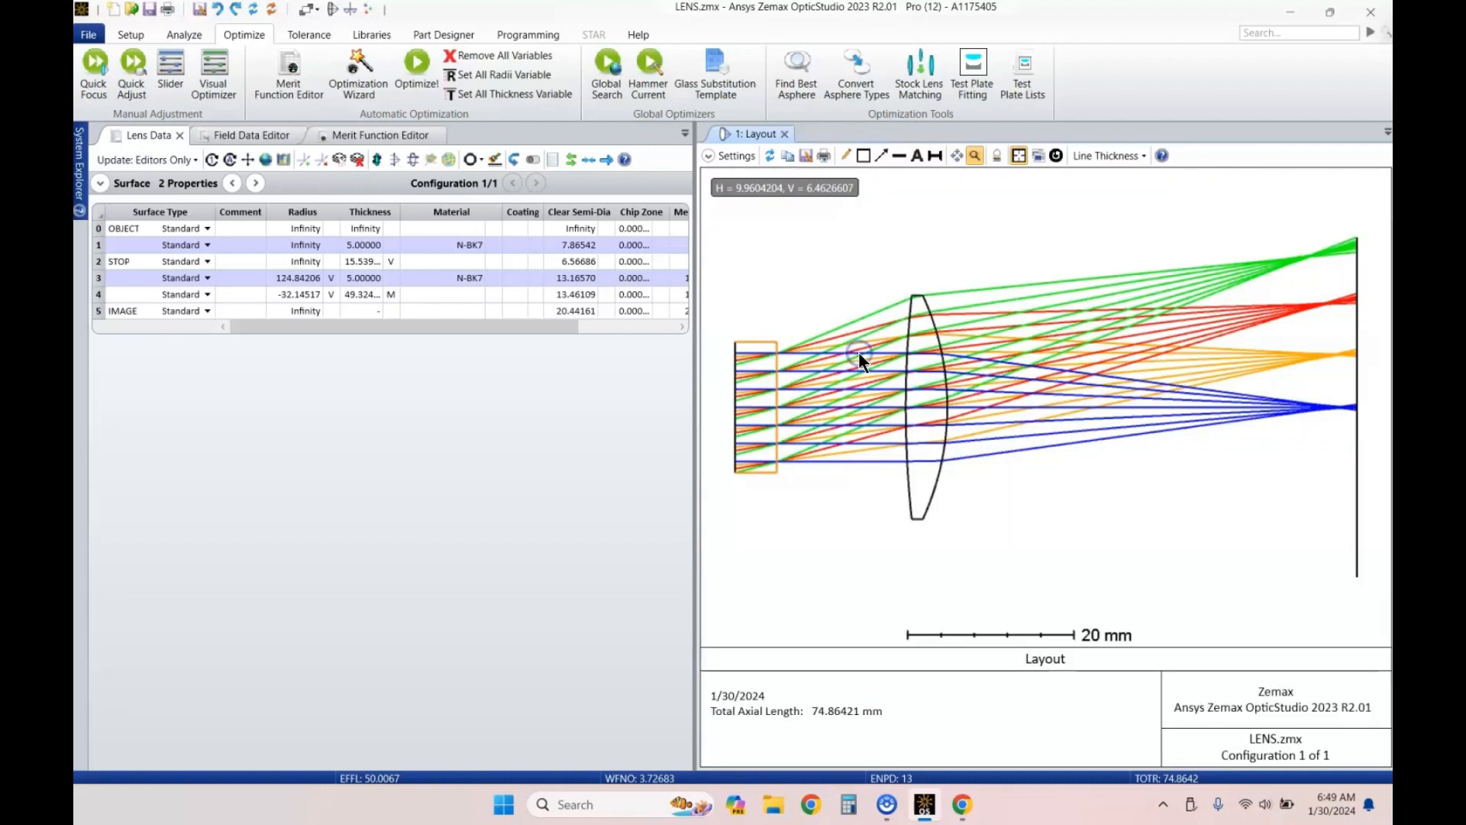
Step: Examine how the field bundles cross the flat plate and meet at the stop on its rear face
{"action": "left_click_drag", "start_coordinate": [825, 359], "coordinate": [919, 349]}
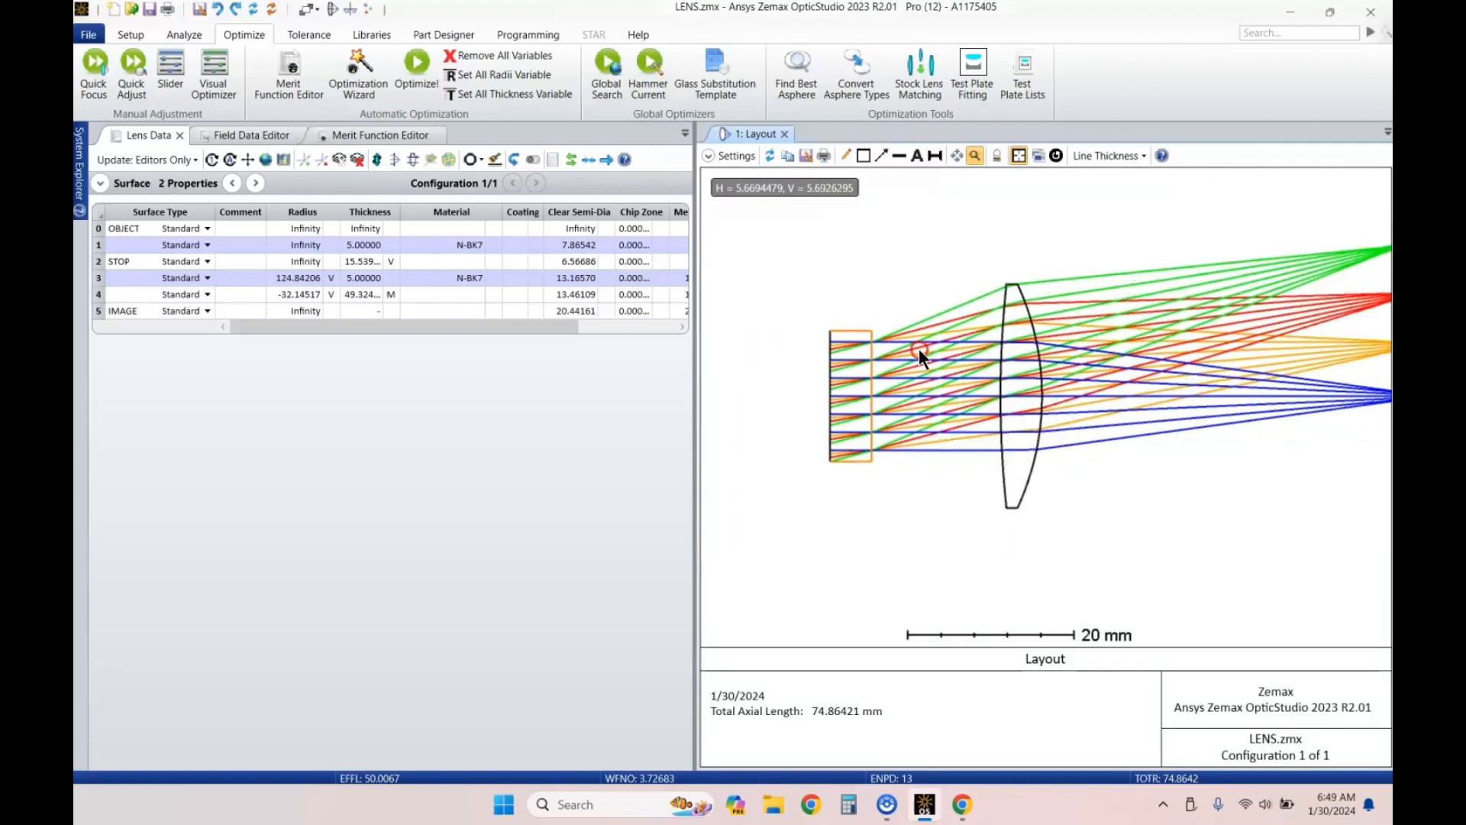
{"action": "scroll", "coordinate": [863, 354], "scroll_direction": "up", "scroll_amount": 10}
{"action": "scroll", "coordinate": [863, 354], "scroll_direction": "down", "scroll_amount": 10}
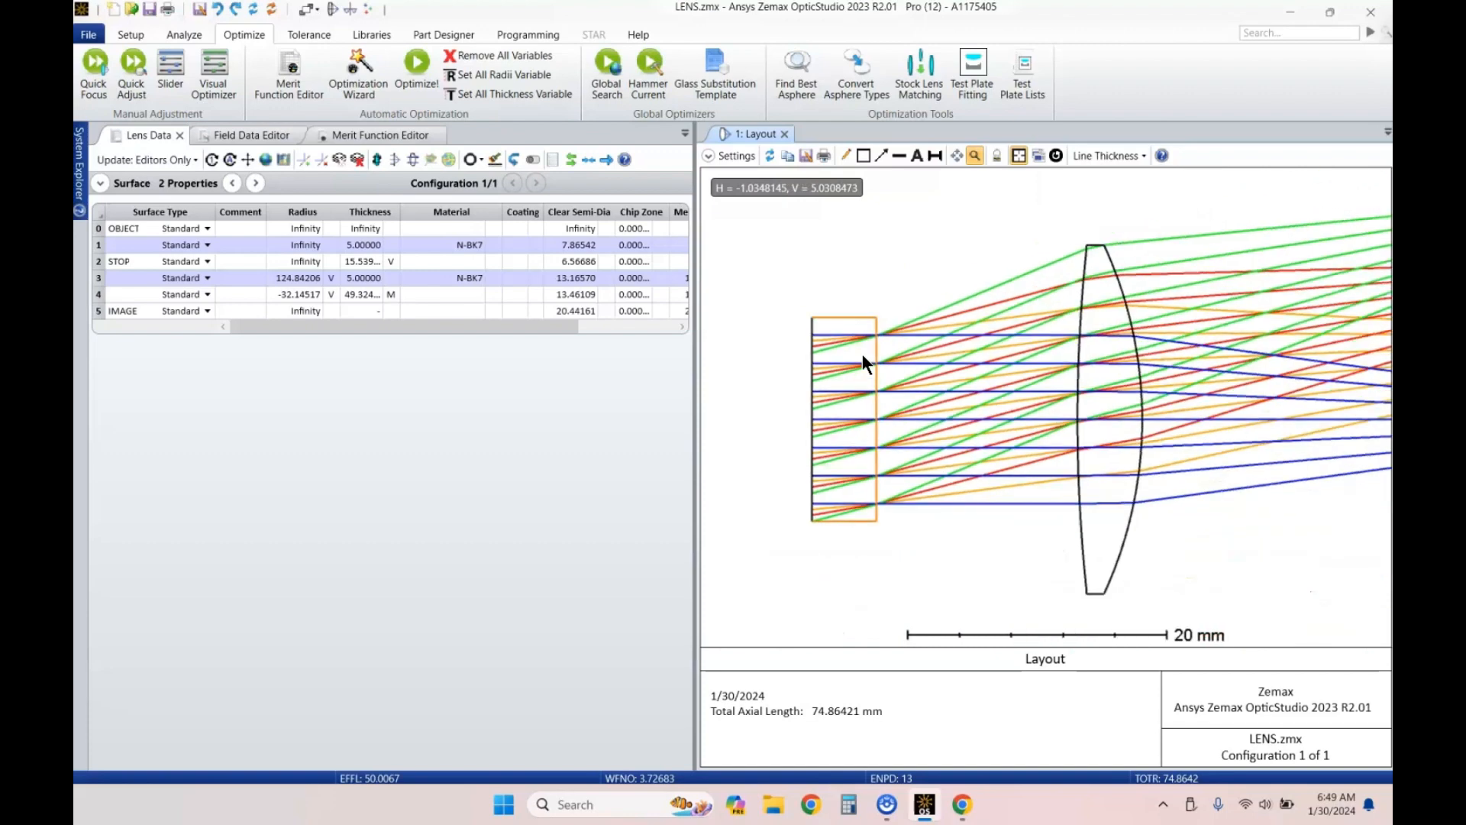
{"action": "left_click", "coordinate": [397, 303]}
{"action": "scroll", "coordinate": [878, 336], "scroll_direction": "up", "scroll_amount": 15}
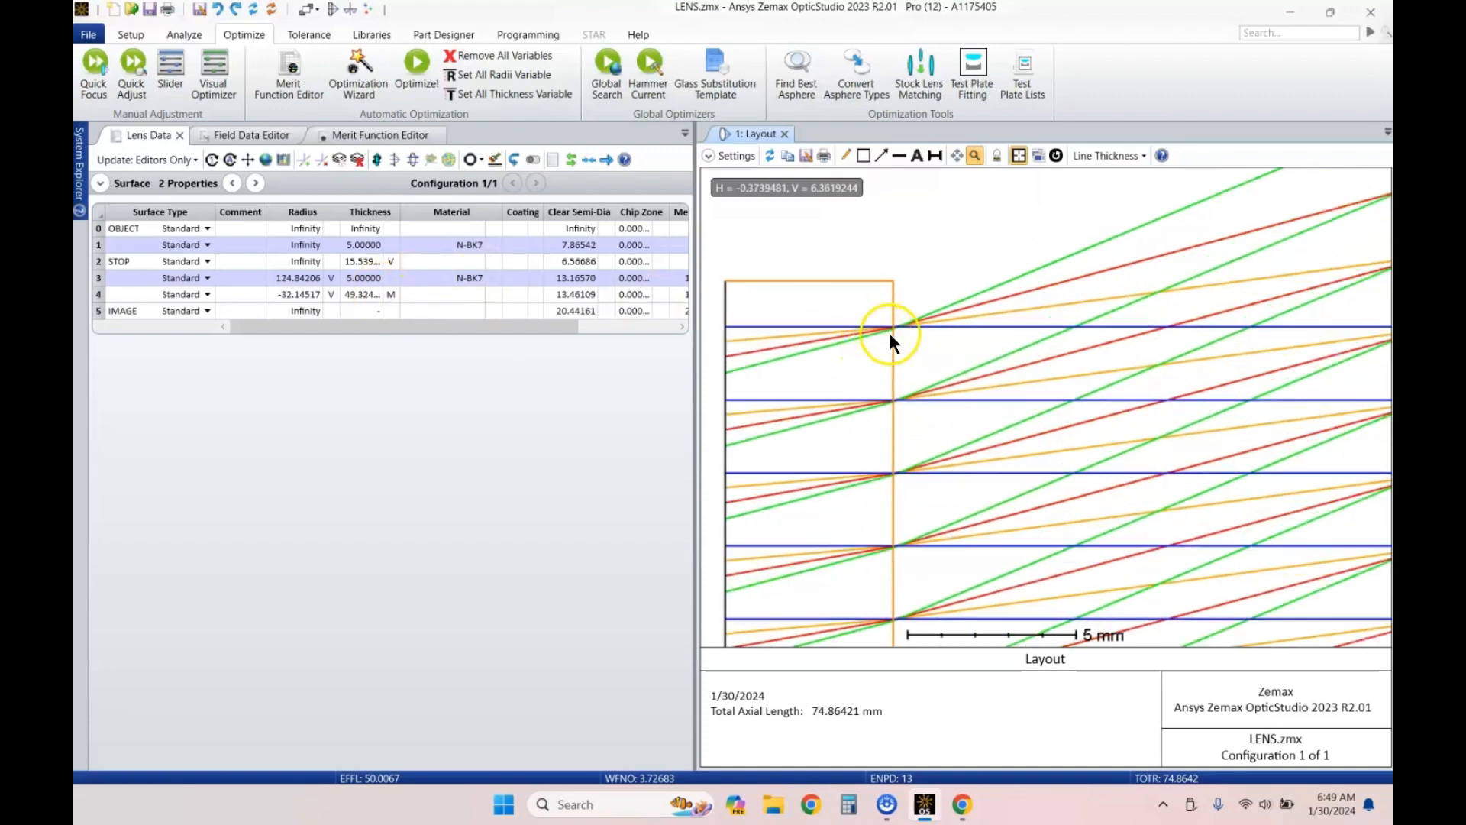
{"action": "scroll", "coordinate": [900, 320], "scroll_direction": "down", "scroll_amount": 20}
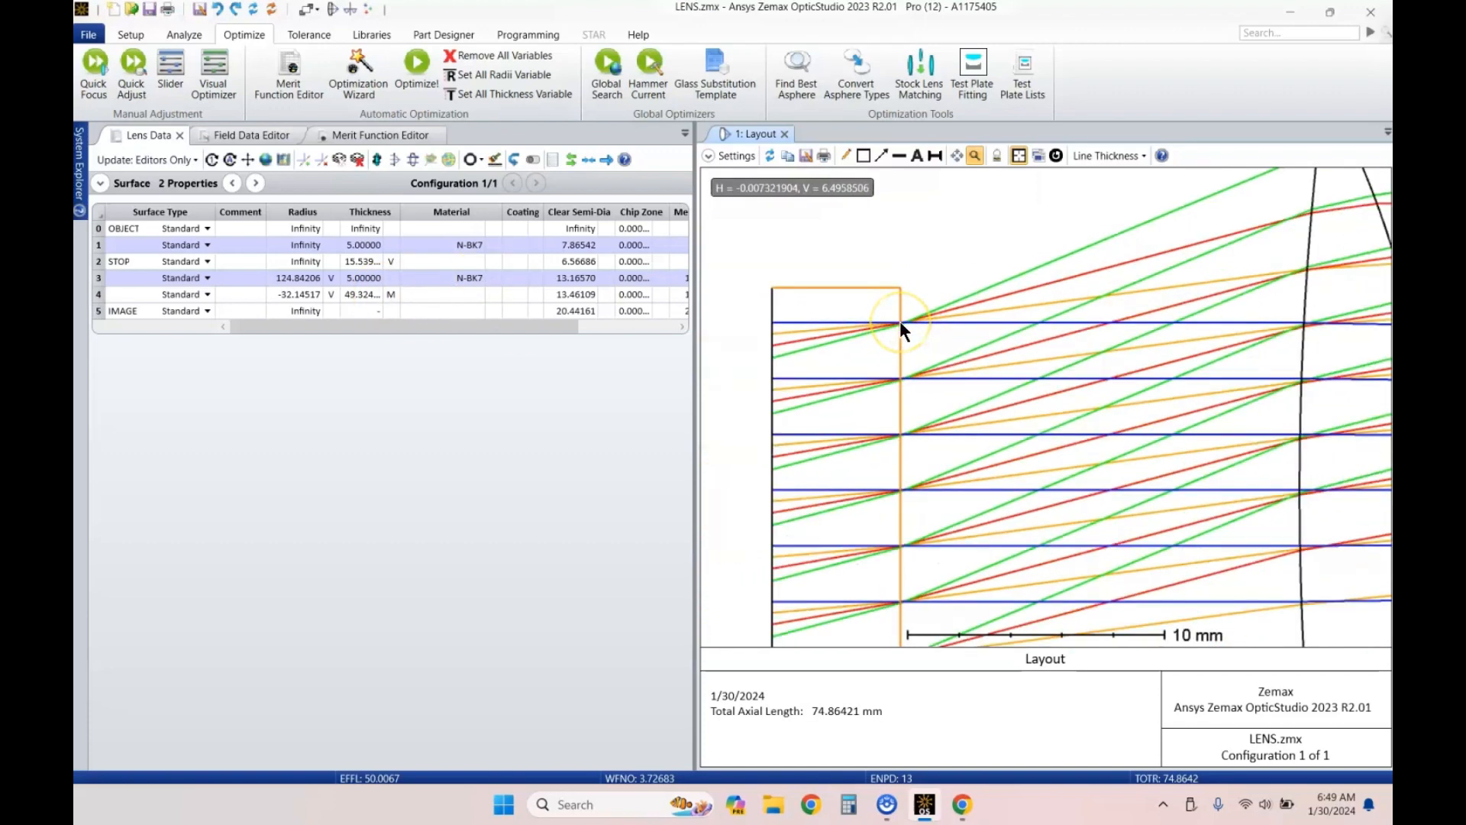
{"action": "scroll", "coordinate": [976, 341], "scroll_direction": "up", "scroll_amount": 5}
{"action": "left_click", "coordinate": [291, 259]}
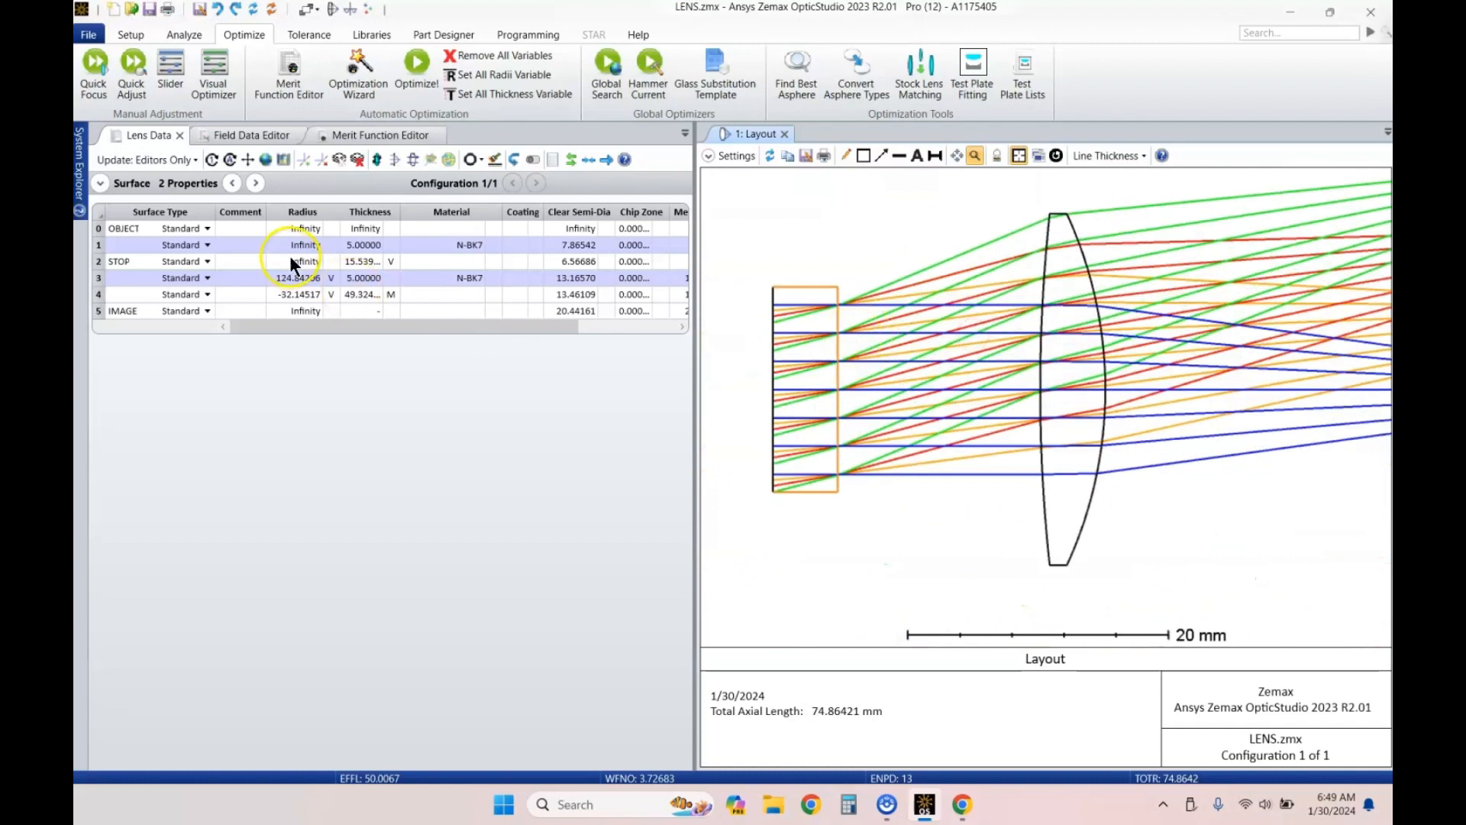
{"action": "left_click", "coordinate": [351, 260]}
{"action": "scroll", "coordinate": [831, 338], "scroll_direction": "up", "scroll_amount": 3}
{"action": "scroll", "coordinate": [847, 316], "scroll_direction": "down", "scroll_amount": 6}
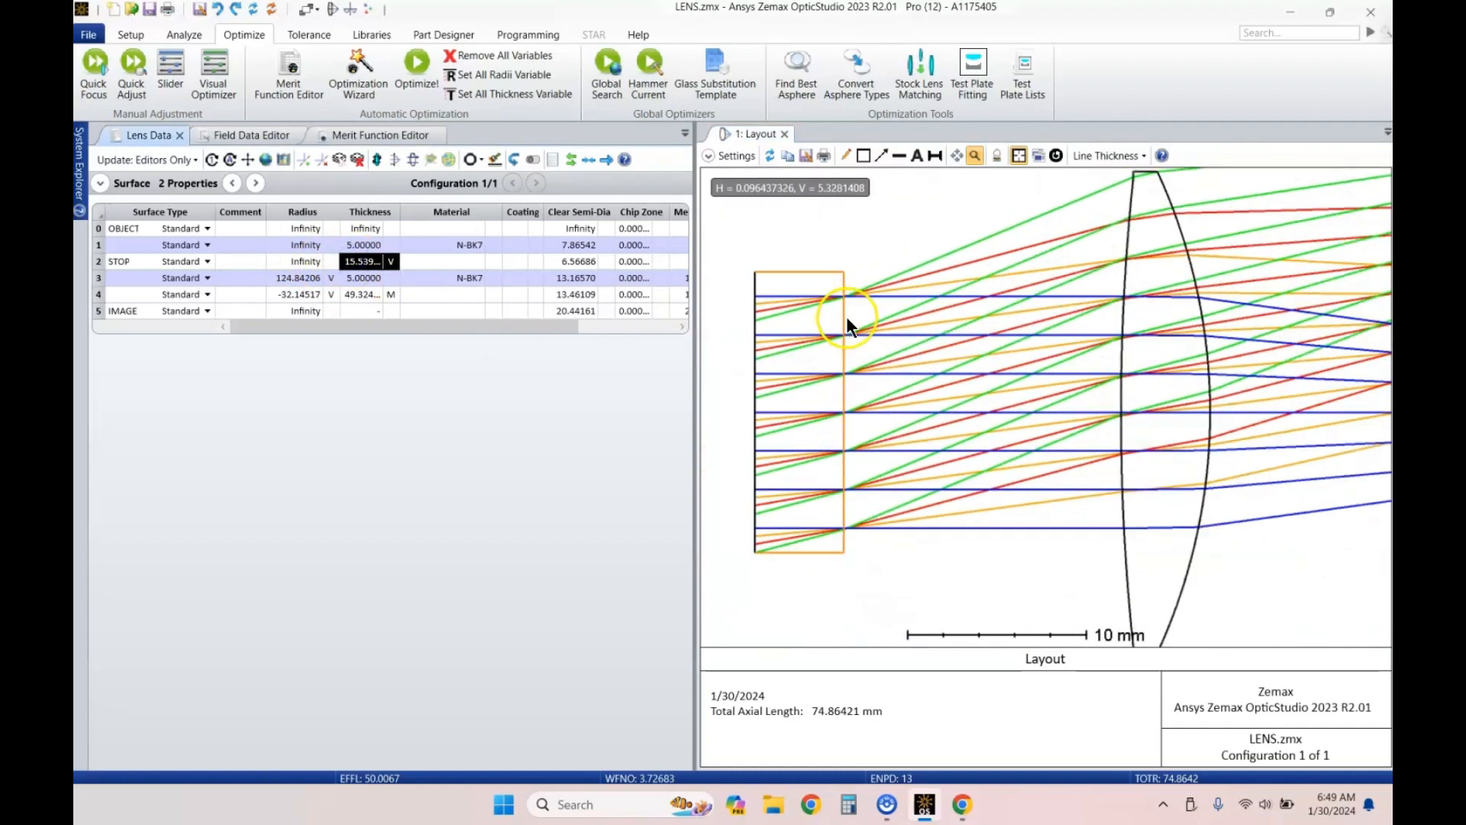
{"action": "scroll", "coordinate": [849, 317], "scroll_direction": "down", "scroll_amount": 3}
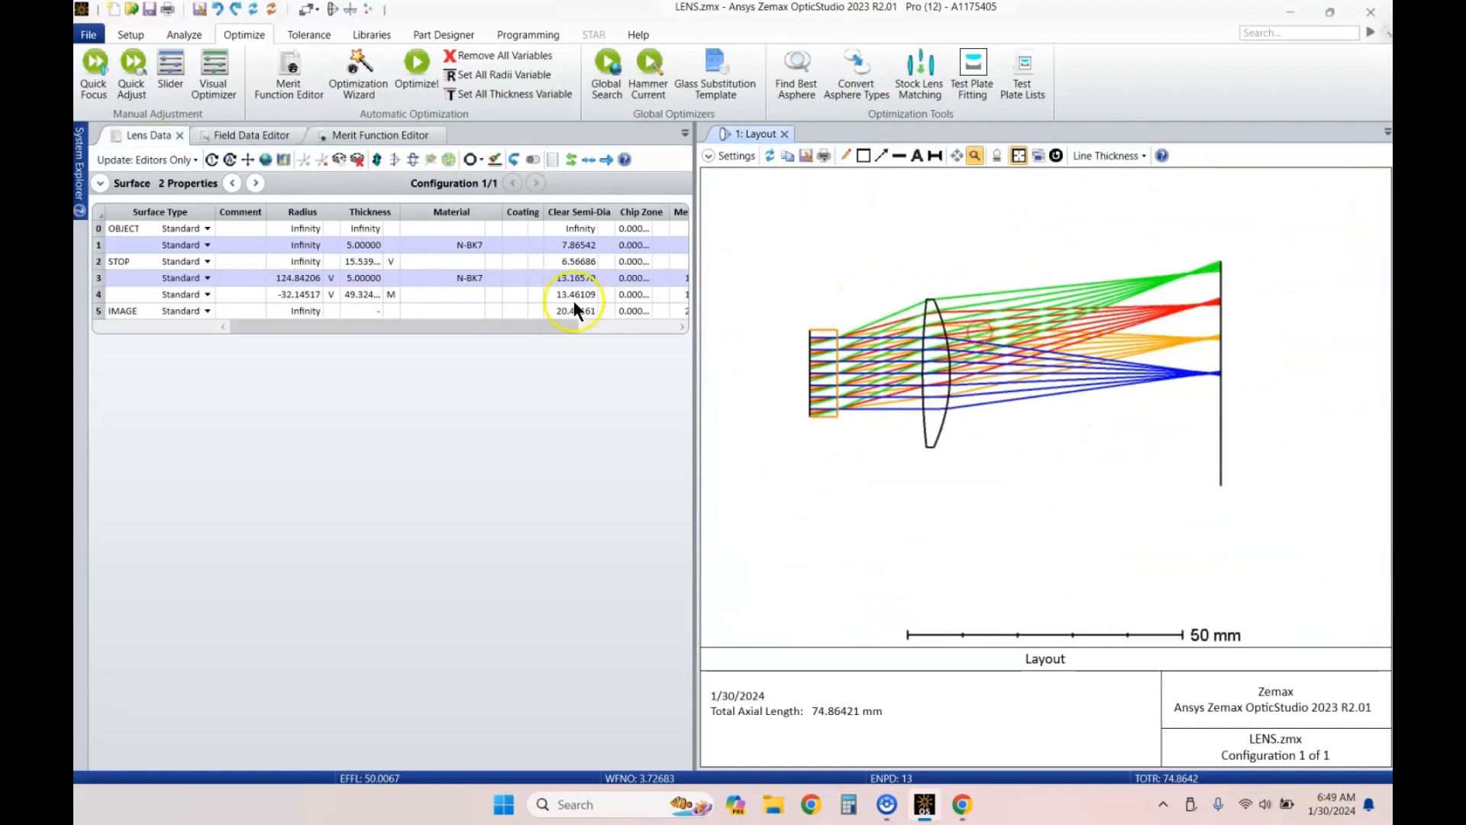
Step: Change the surface type of the stop surface from Standard to Even Asphere
{"action": "left_click", "coordinate": [371, 263]}
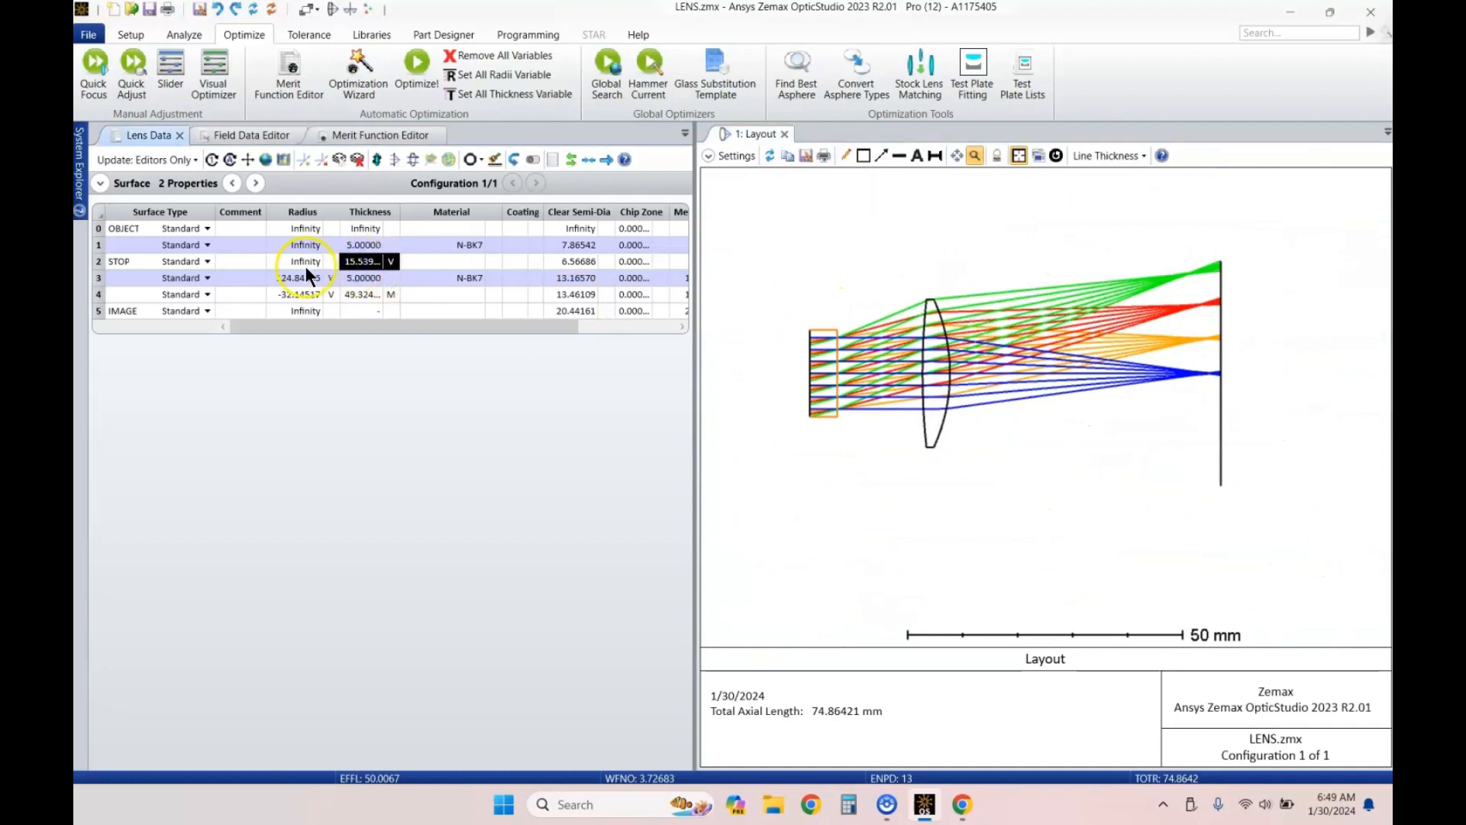
{"action": "left_click", "coordinate": [184, 260]}
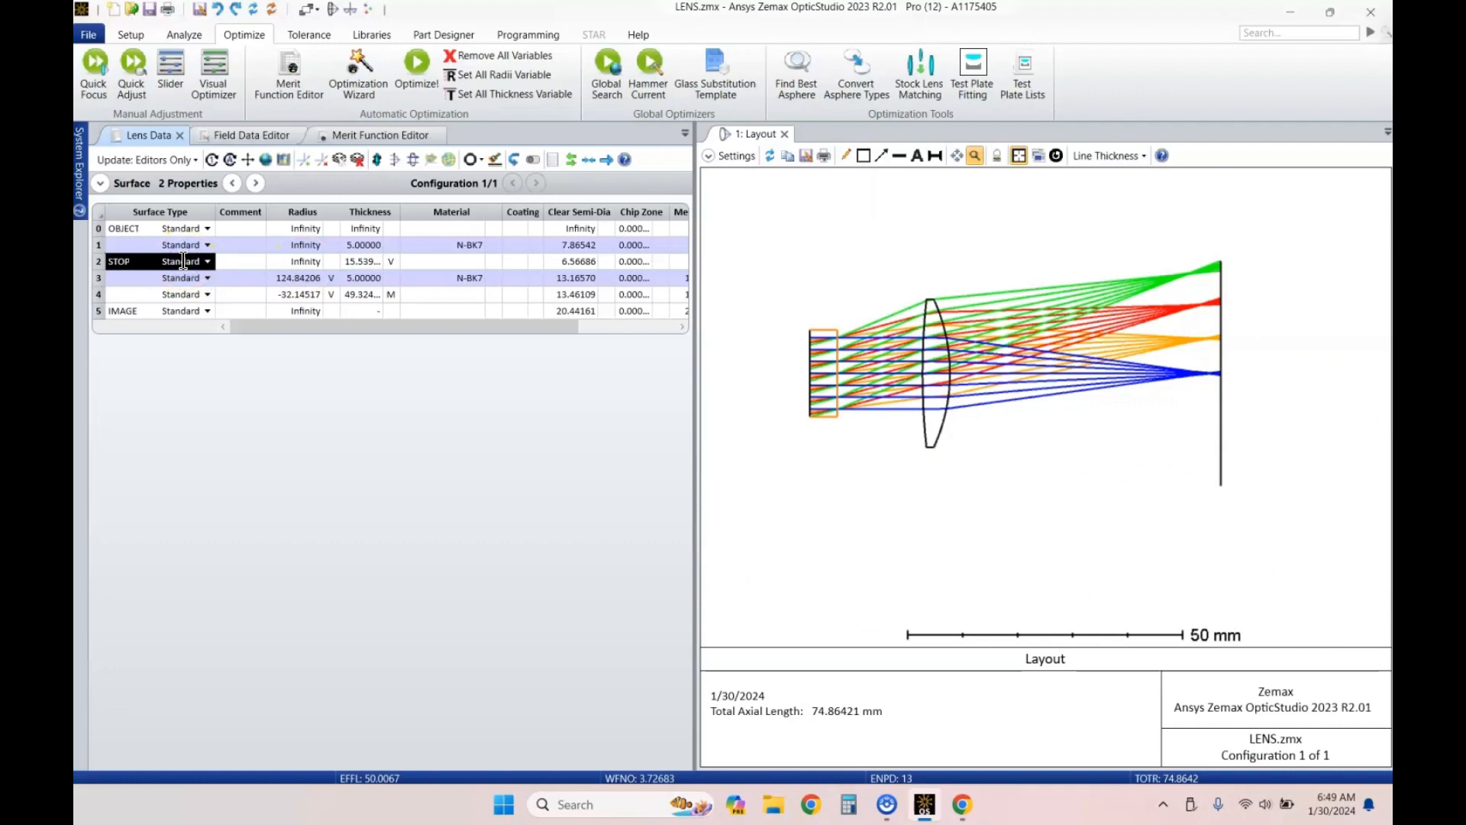
{"action": "scroll", "coordinate": [878, 389], "scroll_direction": "up", "scroll_amount": 3}
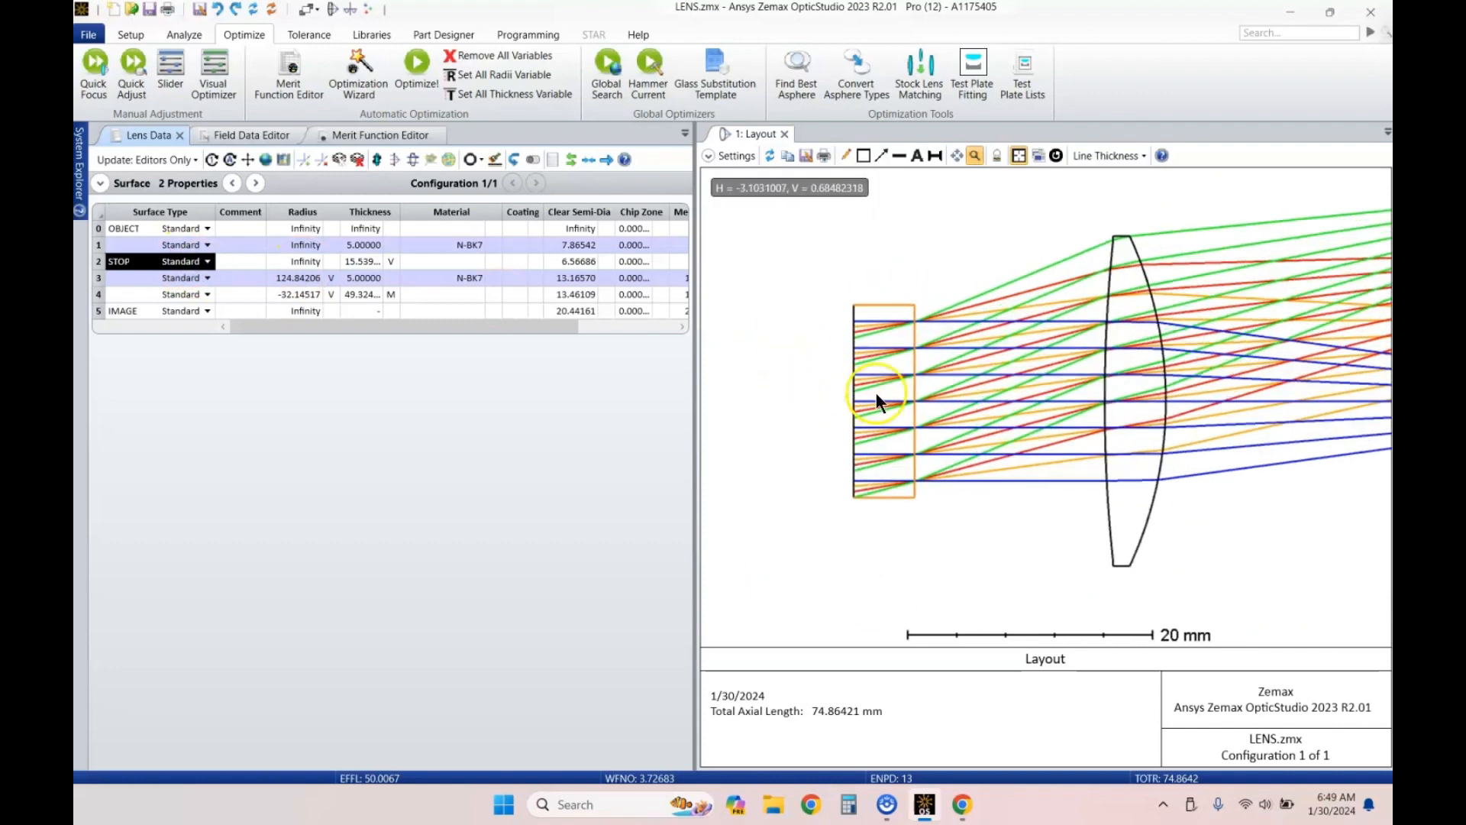
{"action": "left_click", "coordinate": [208, 262]}
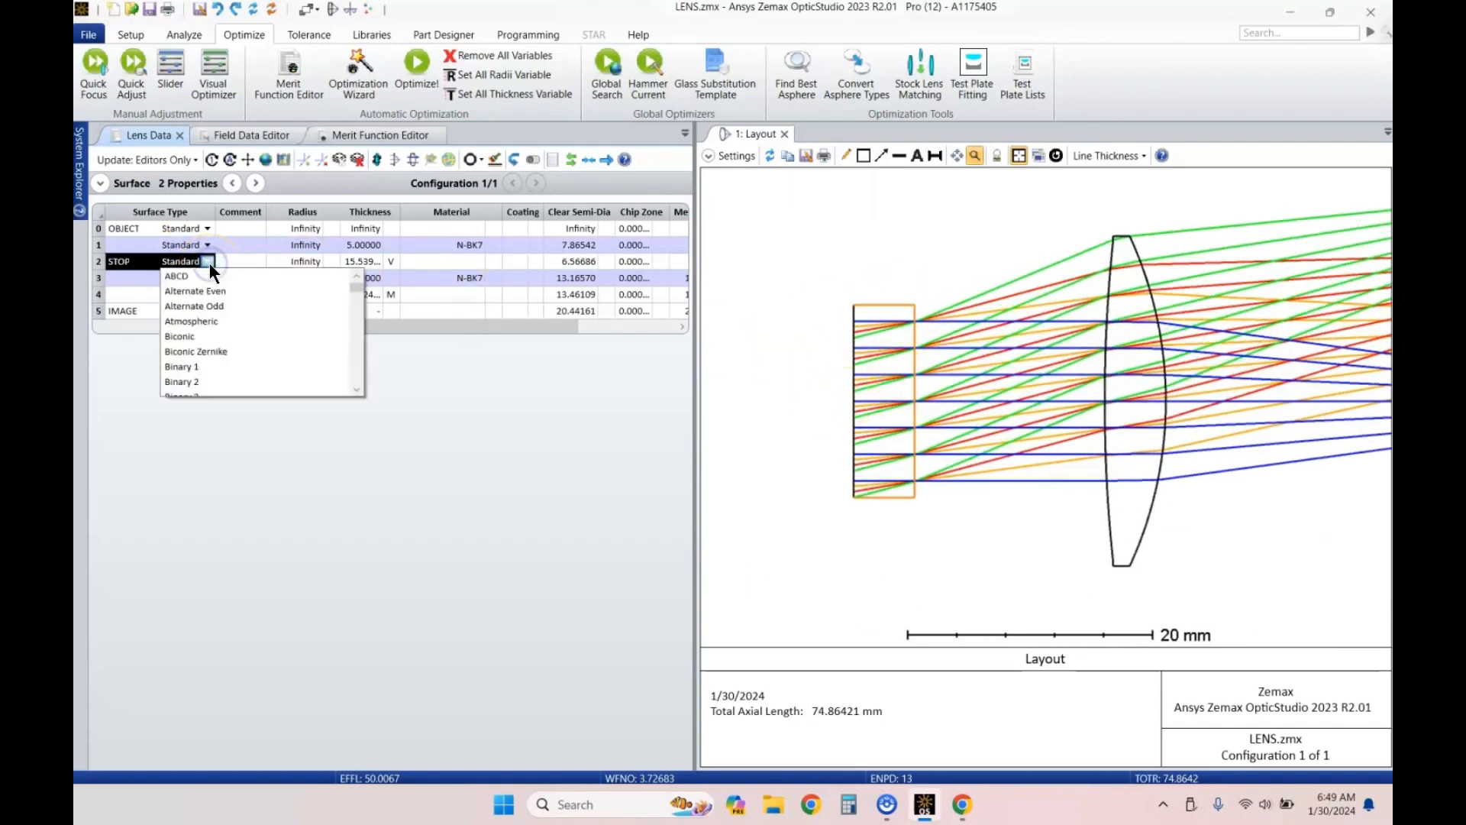
{"action": "scroll", "coordinate": [212, 310], "scroll_direction": "down", "scroll_amount": 6}
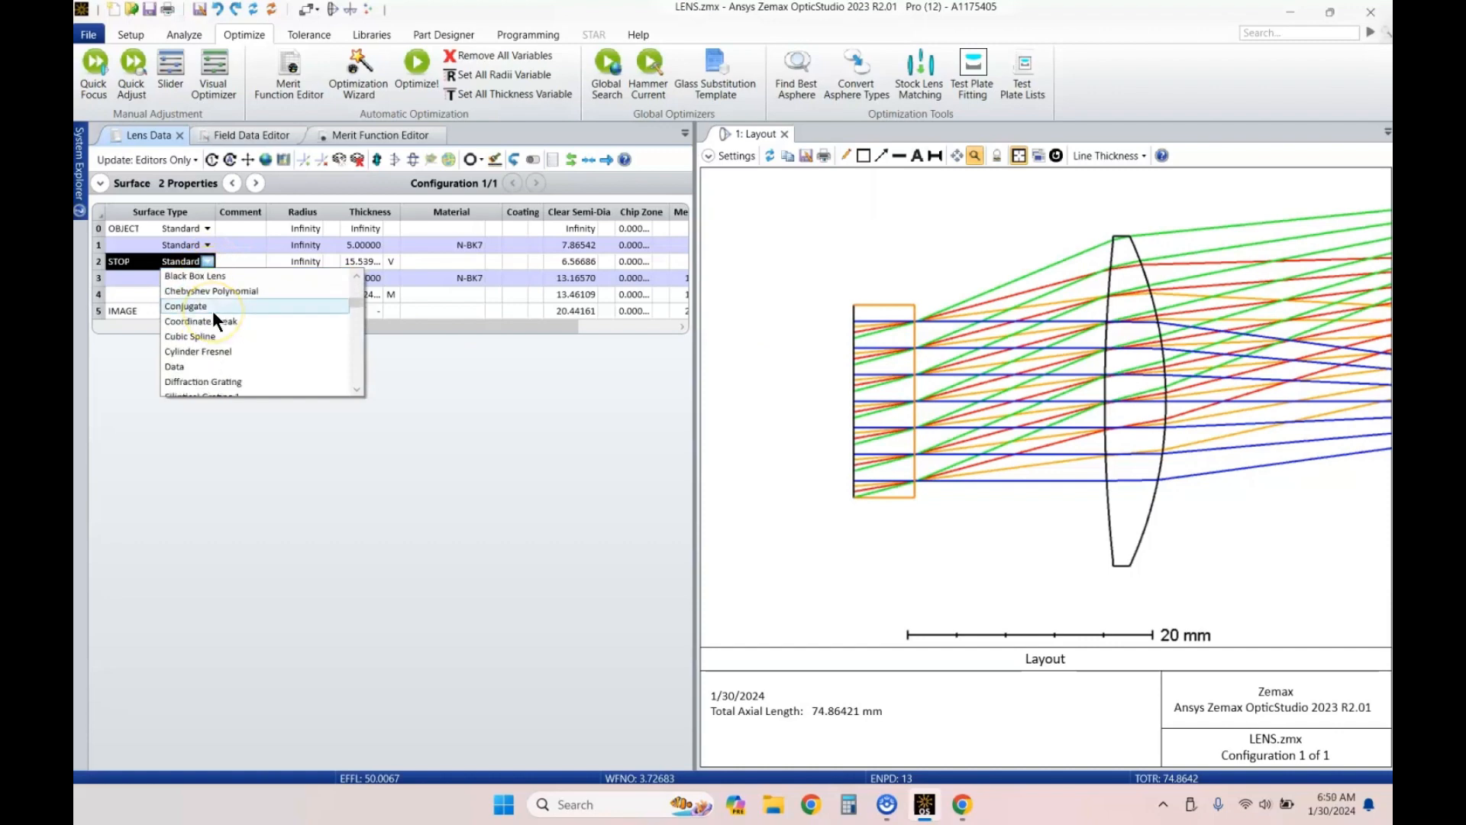
{"action": "left_click", "coordinate": [204, 339]}
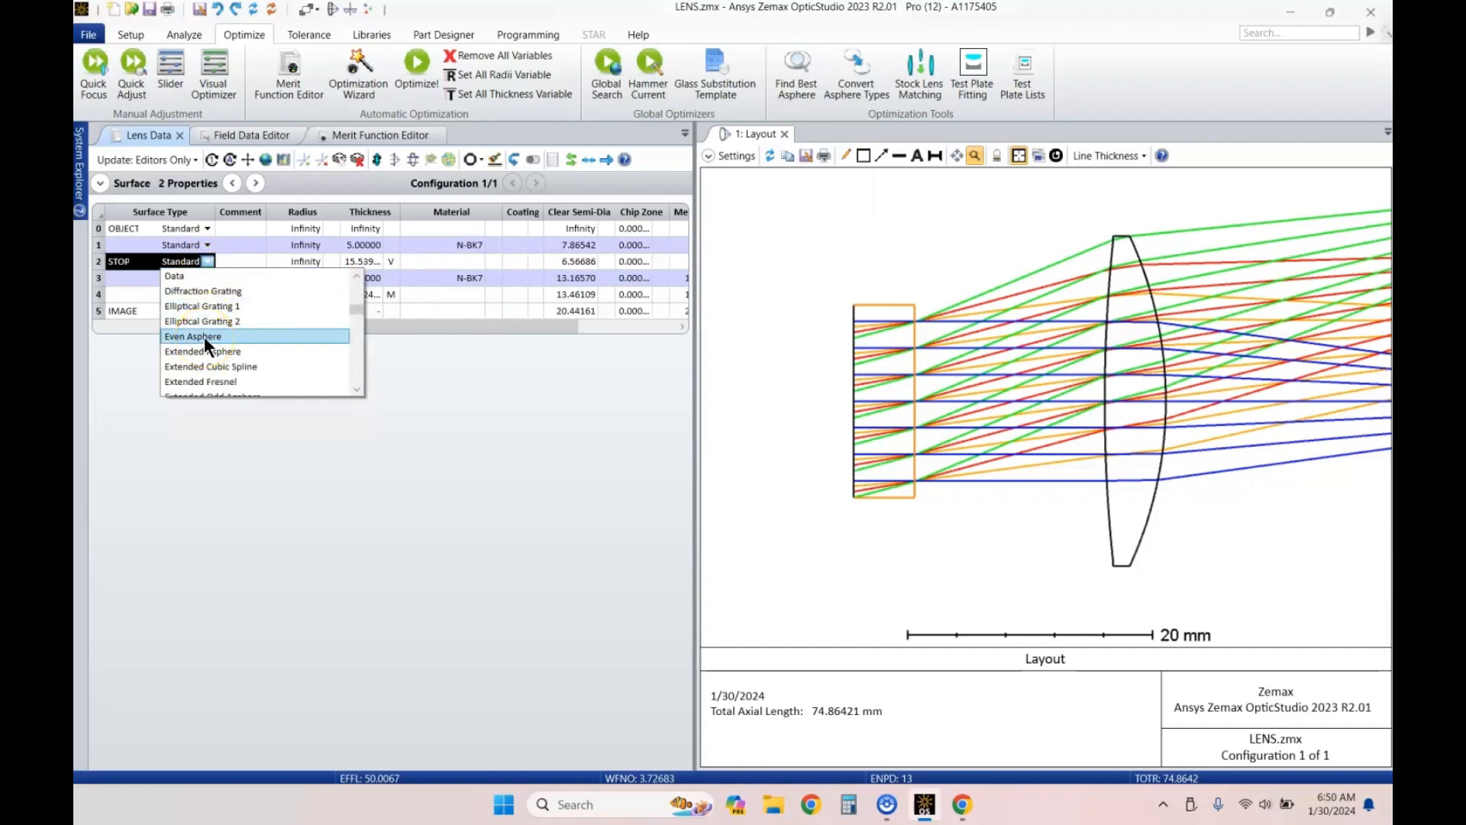
{"action": "left_click", "coordinate": [250, 245]}
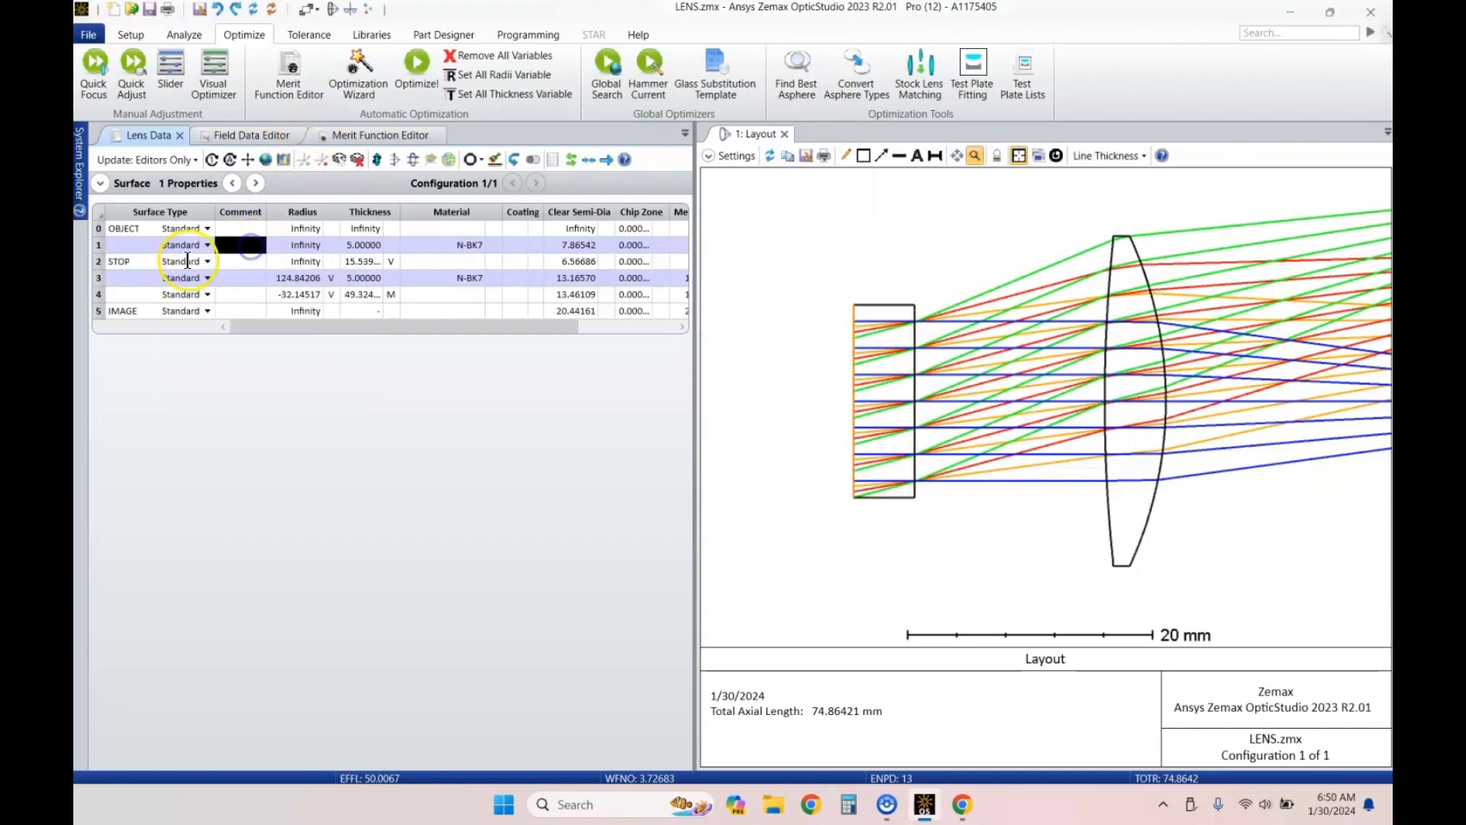
{"action": "type", "text": "even"}
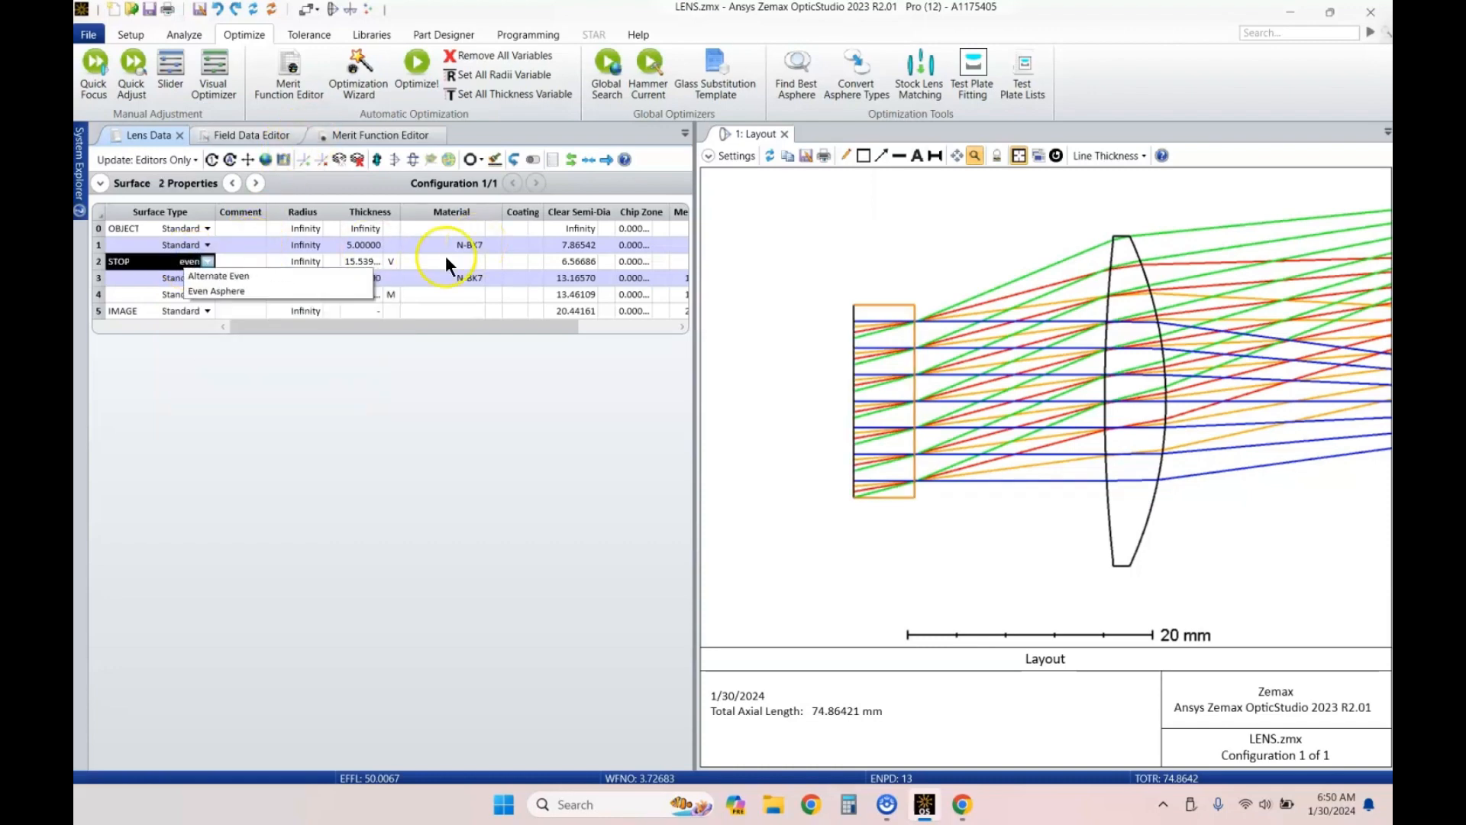
{"action": "left_click", "coordinate": [272, 291]}
Step: Refresh the layout plot and check the whole lens from the flat plate to the image plane
{"action": "left_click", "coordinate": [360, 261]}
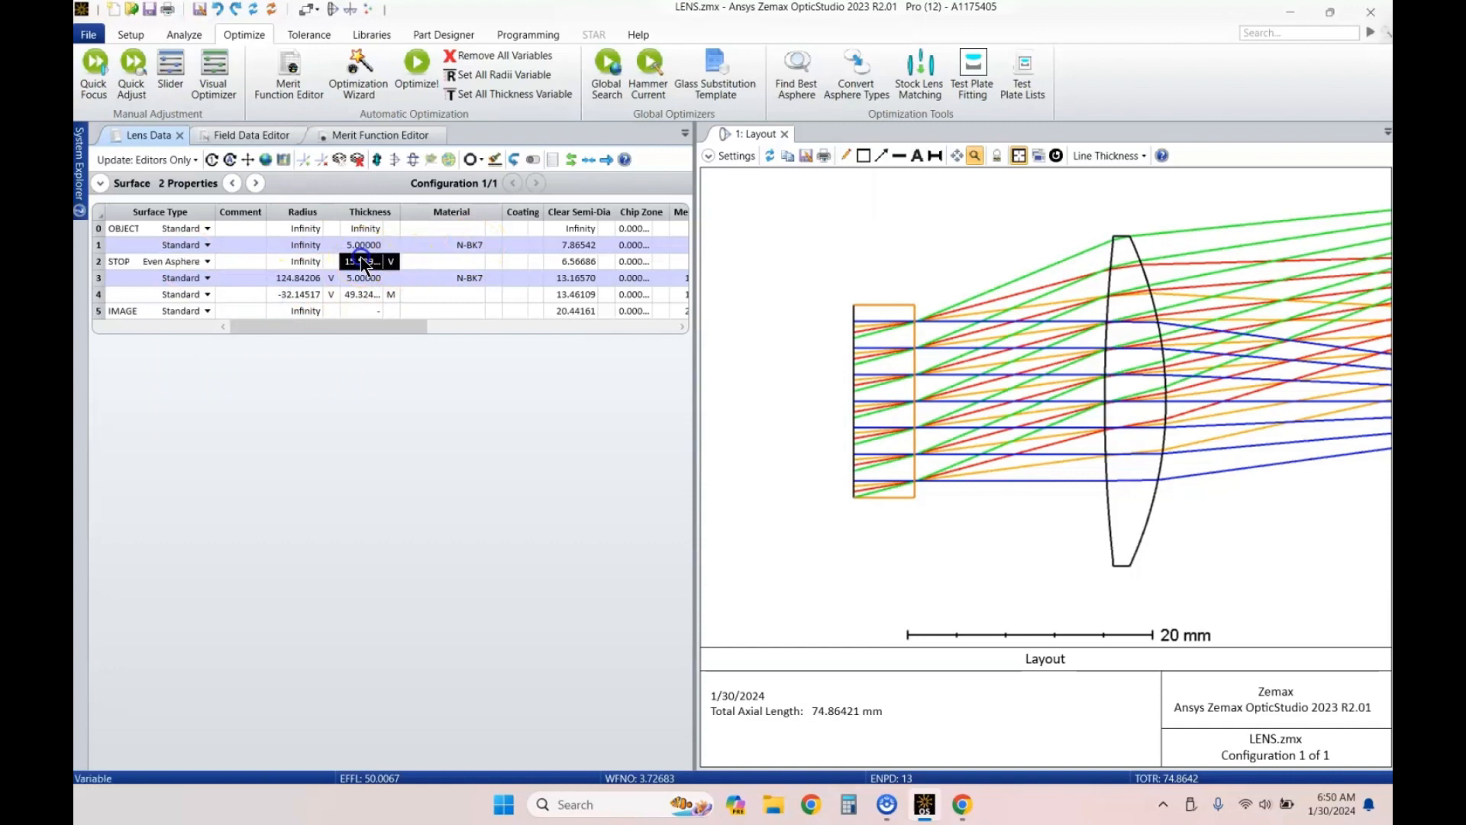
{"action": "left_click", "coordinate": [543, 262]}
{"action": "left_click", "coordinate": [768, 155]}
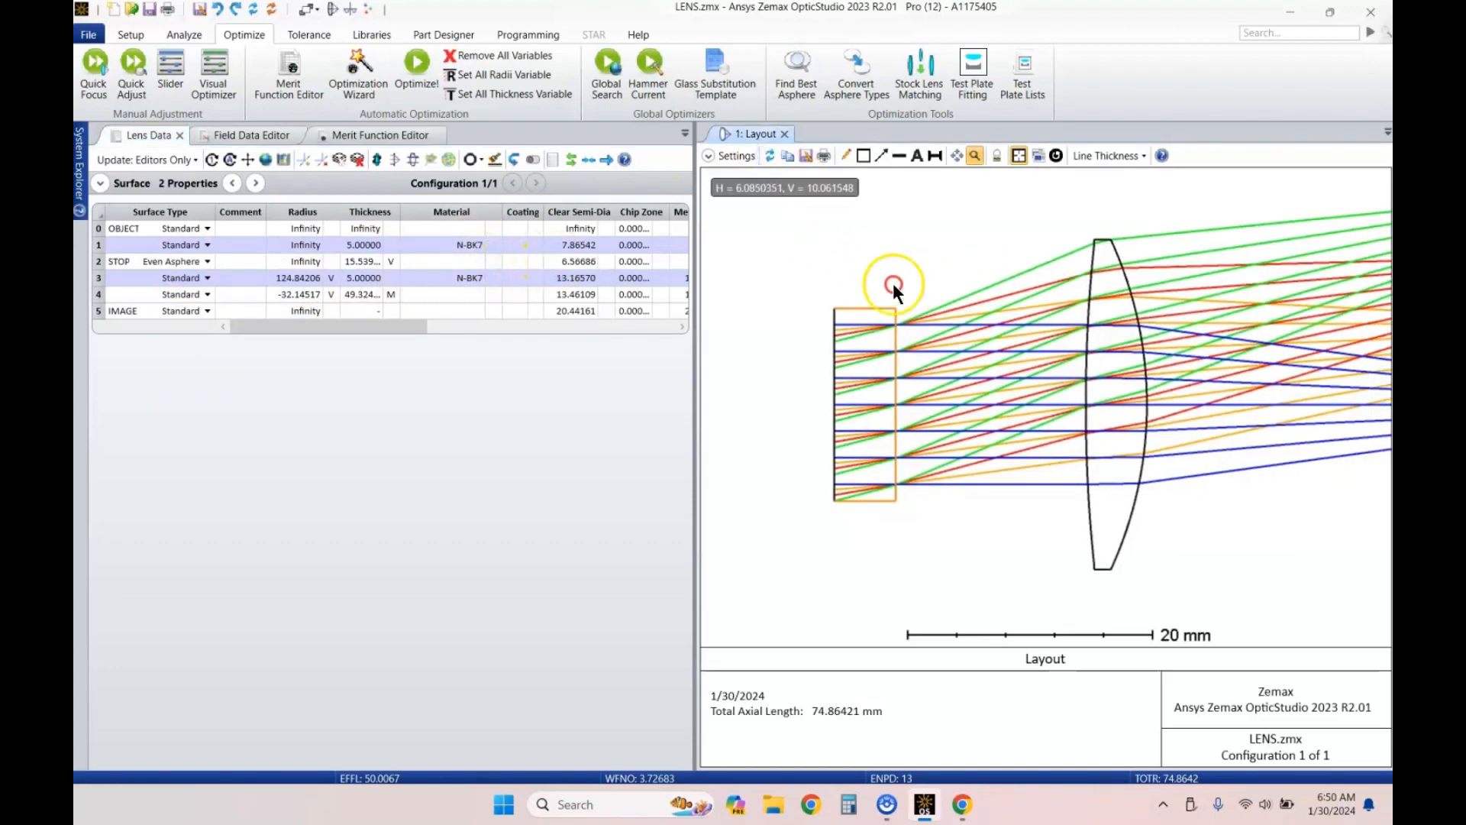
{"action": "left_click_drag", "start_coordinate": [894, 284], "coordinate": [877, 285]}
{"action": "scroll", "coordinate": [877, 285], "scroll_direction": "down", "scroll_amount": 4}
{"action": "left_click_drag", "start_coordinate": [1107, 318], "coordinate": [1007, 333]}
{"action": "scroll", "coordinate": [1052, 331], "scroll_direction": "down", "scroll_amount": 1}
Step: Look through the stop surface's even-asphere coefficients from the 2nd to the 12th Order Term
{"action": "left_click", "coordinate": [445, 262]}
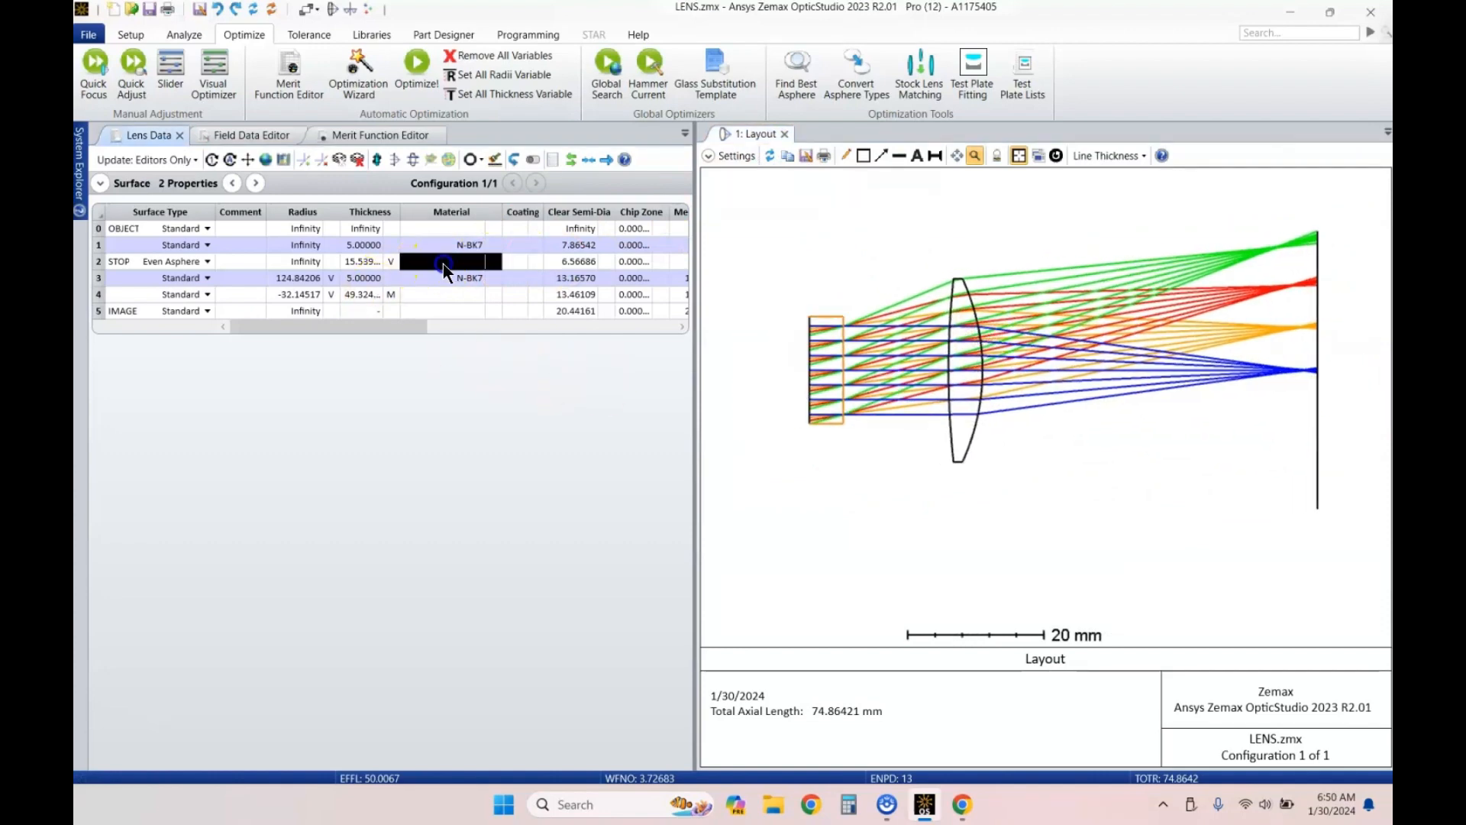
{"action": "key", "text": "Right"}
{"action": "key", "text": "Right"}
{"action": "key", "text": "Right"}
{"action": "key", "text": "Right"}
{"action": "key", "text": "Right"}
{"action": "key", "text": "Right"}
{"action": "key", "text": "Right"}
{"action": "key", "text": "Right"}
{"action": "key", "text": "Right"}
{"action": "key", "text": "Right"}
{"action": "key", "text": "Right"}
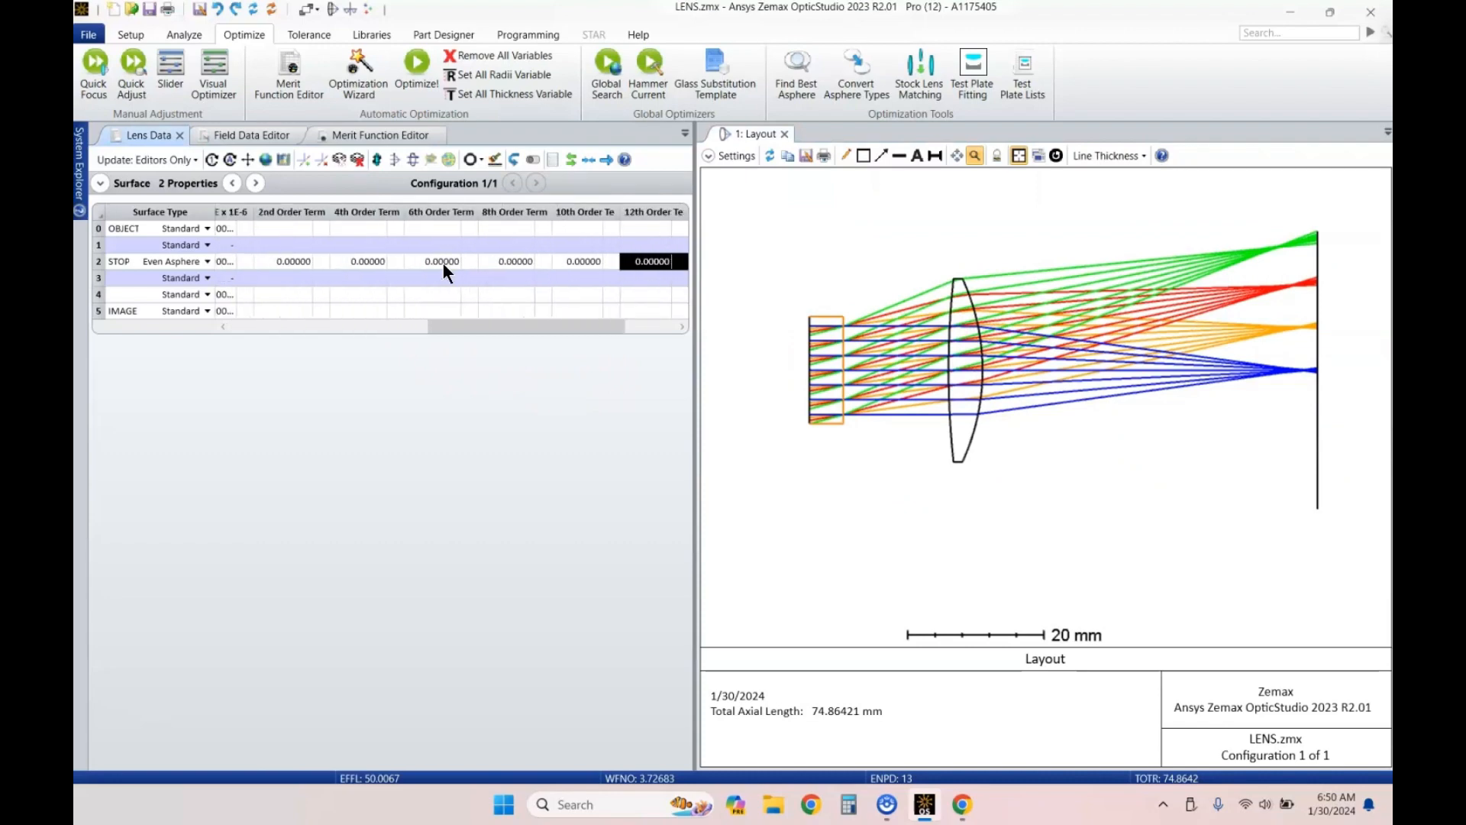
{"action": "key", "text": "Left"}
{"action": "key", "text": "Left"}
{"action": "key", "text": "Left"}
{"action": "key", "text": "Left"}
{"action": "key", "text": "Left"}
{"action": "key", "text": "Left"}
{"action": "key", "text": "Left"}
{"action": "key", "text": "Left"}
{"action": "key", "text": "Left"}
{"action": "key", "text": "Left"}
{"action": "key", "text": "Left"}
{"action": "key", "text": "Left"}
{"action": "key", "text": "Left"}
{"action": "key", "text": "Left"}
Step: Make the 4th Order Term of the stop surface a variable
{"action": "key", "text": "Right"}
{"action": "key", "text": "Right"}
{"action": "key", "text": "Right"}
{"action": "key", "text": "Right"}
{"action": "key", "text": "Right"}
{"action": "key", "text": "Right"}
{"action": "key", "text": "Right"}
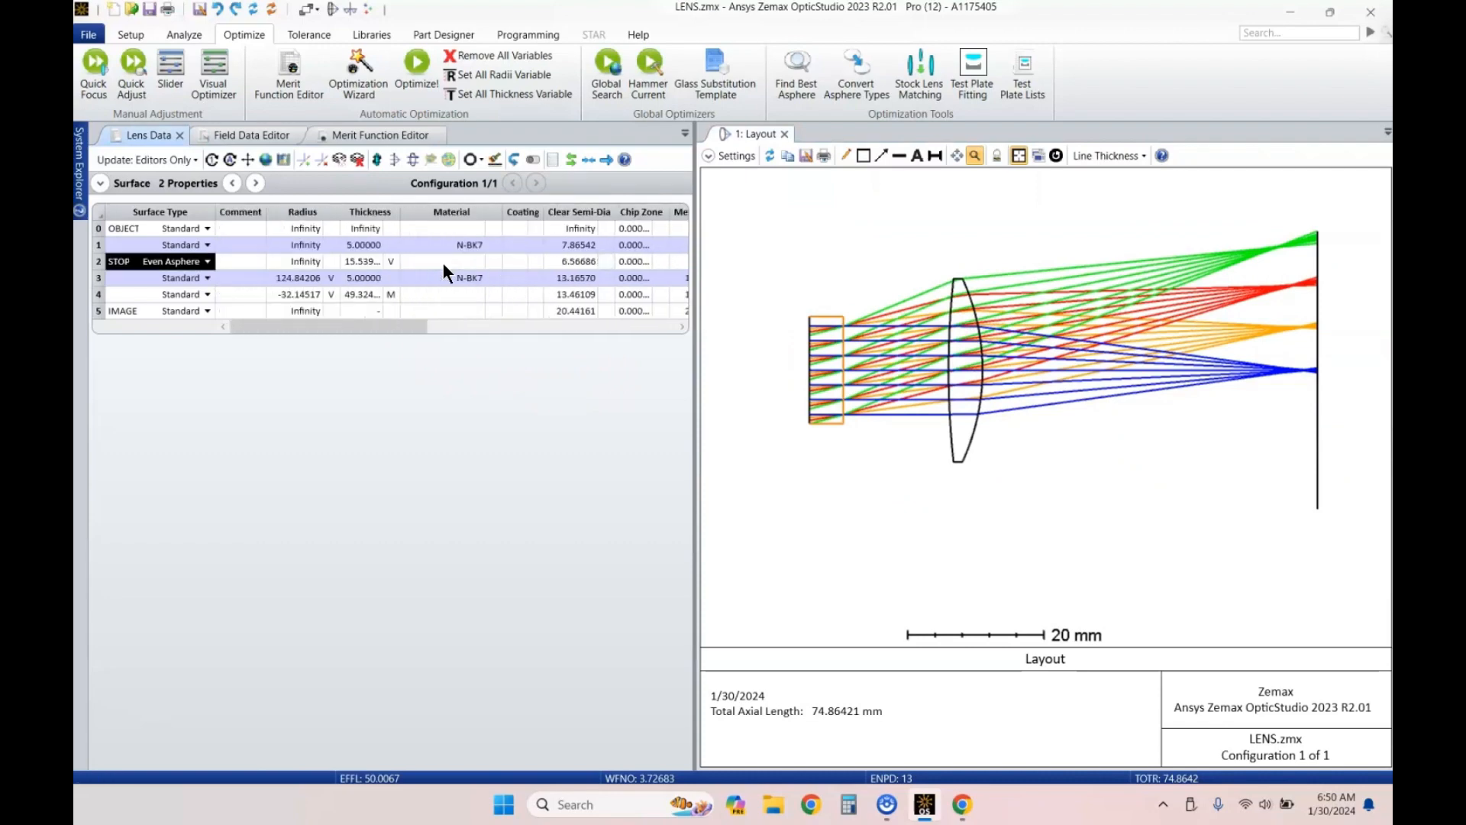
{"action": "key", "text": "Right"}
{"action": "key", "text": "Right"}
{"action": "key", "text": "Right"}
{"action": "key", "text": "Right"}
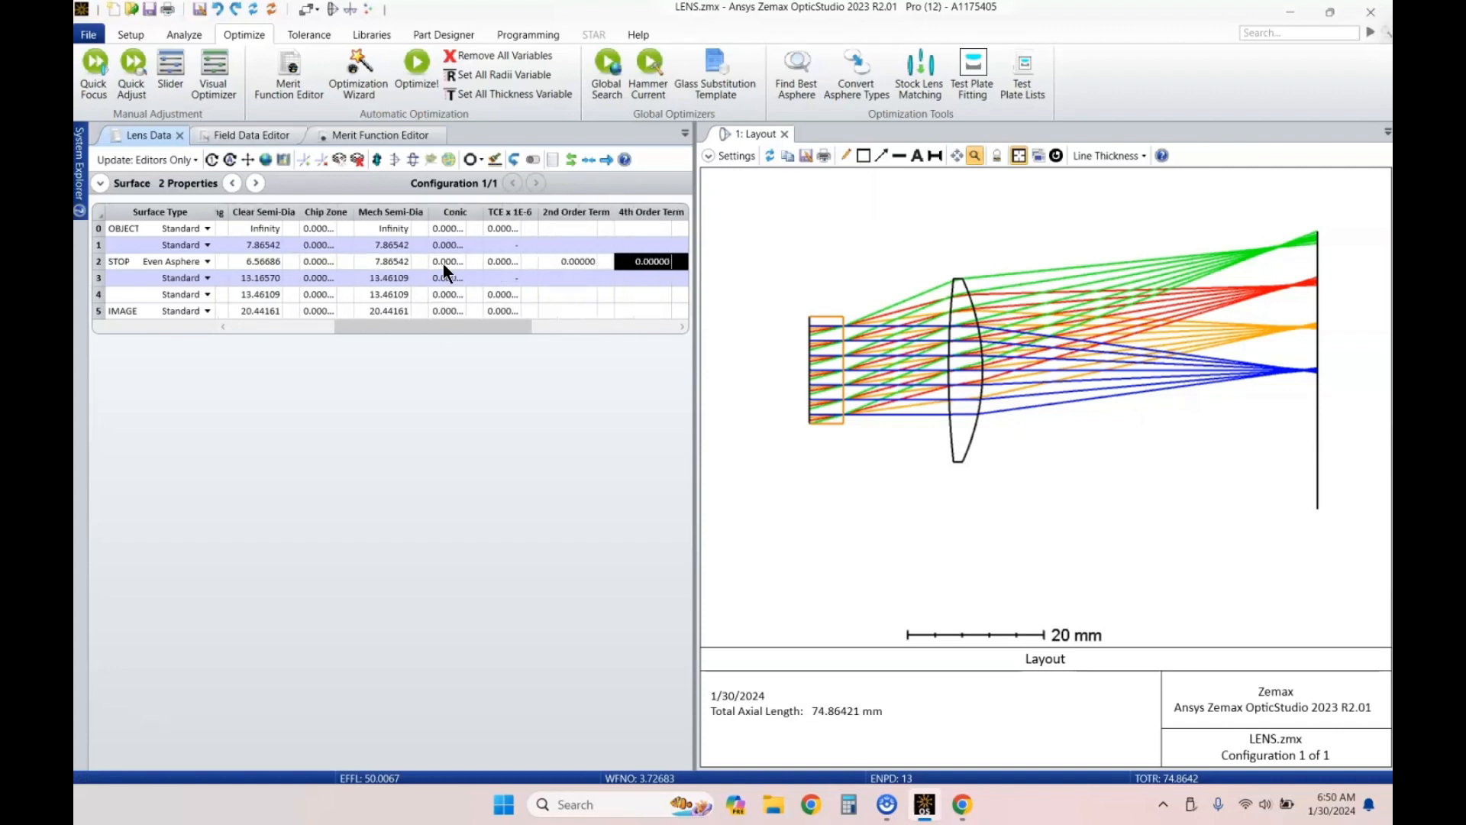
{"action": "key", "text": "ctrl+z"}
{"action": "left_click", "coordinate": [680, 261]}
{"action": "left_click", "coordinate": [782, 304]}
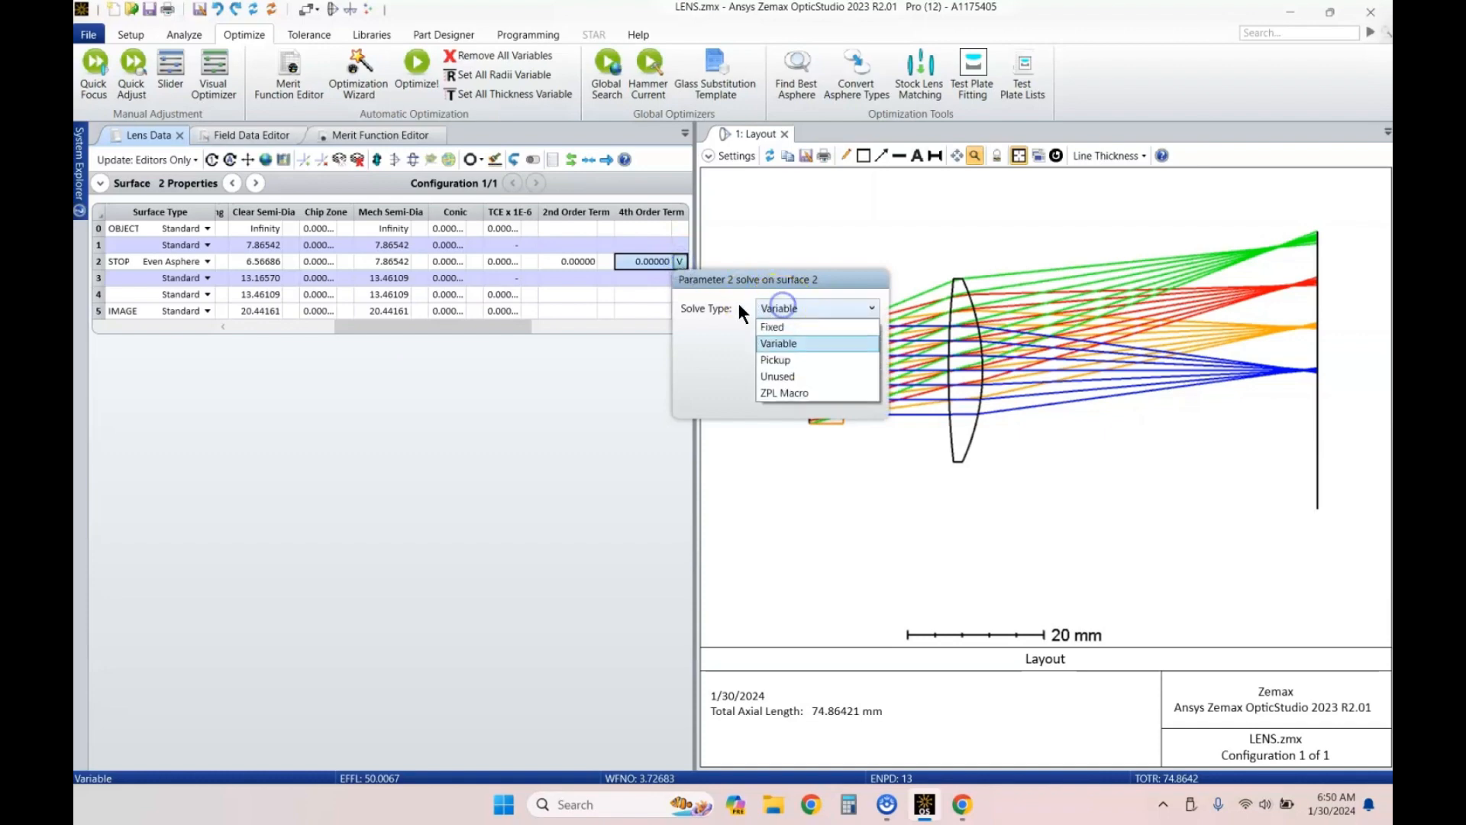
{"action": "left_click", "coordinate": [781, 343]}
Step: Review the stop surface's other parameters, from the 2nd Order Term back to its variable thickness
{"action": "left_click", "coordinate": [574, 262]}
{"action": "key", "text": "Left"}
{"action": "key", "text": "Left"}
{"action": "key", "text": "Left"}
{"action": "key", "text": "Left"}
{"action": "key", "text": "Left"}
{"action": "key", "text": "Left"}
{"action": "key", "text": "Left"}
{"action": "key", "text": "Left"}
{"action": "key", "text": "Left"}
{"action": "key", "text": "Left"}
{"action": "key", "text": "Left"}
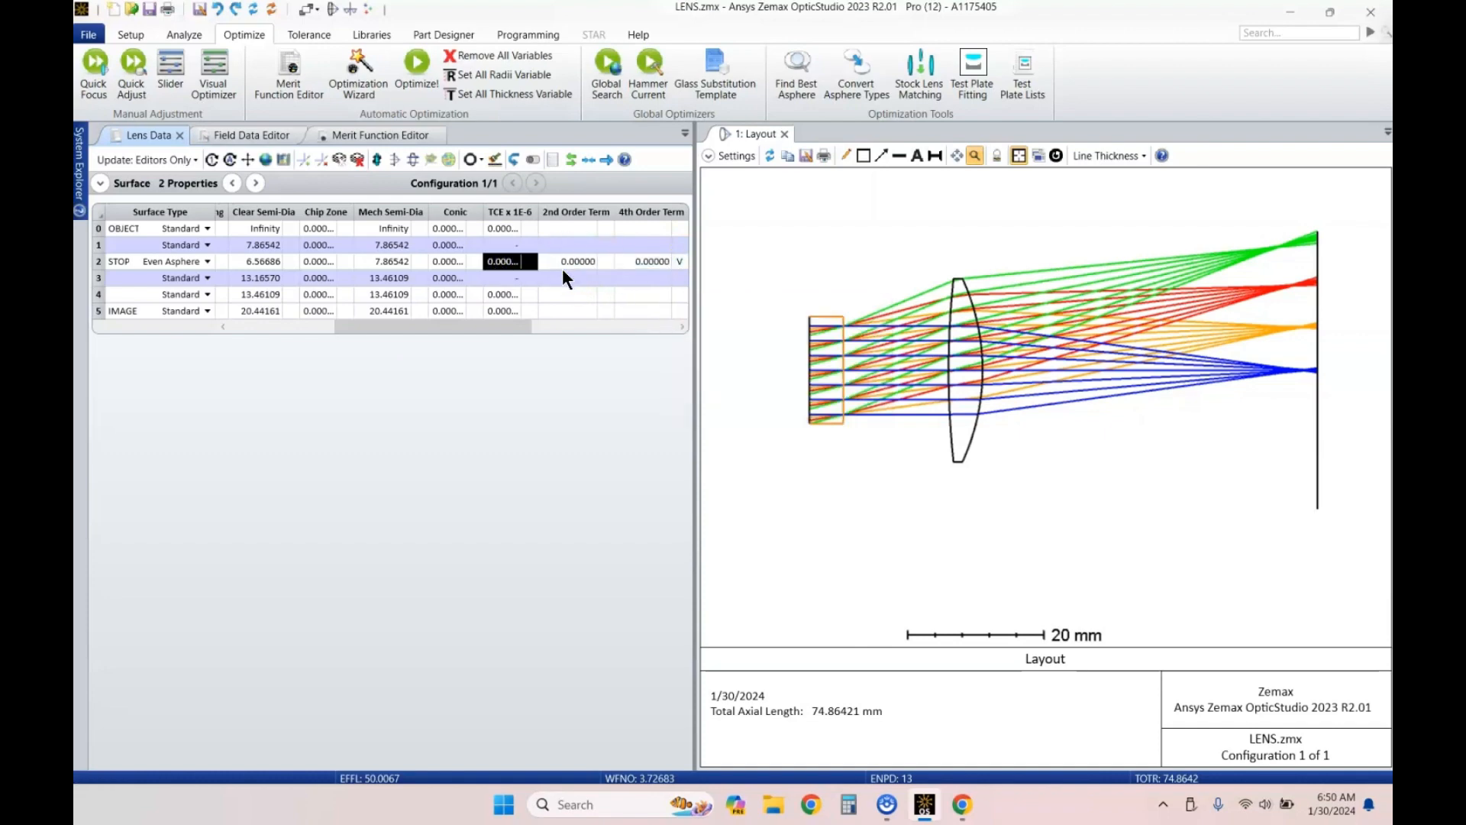
{"action": "key", "text": "Right"}
{"action": "key", "text": "Right"}
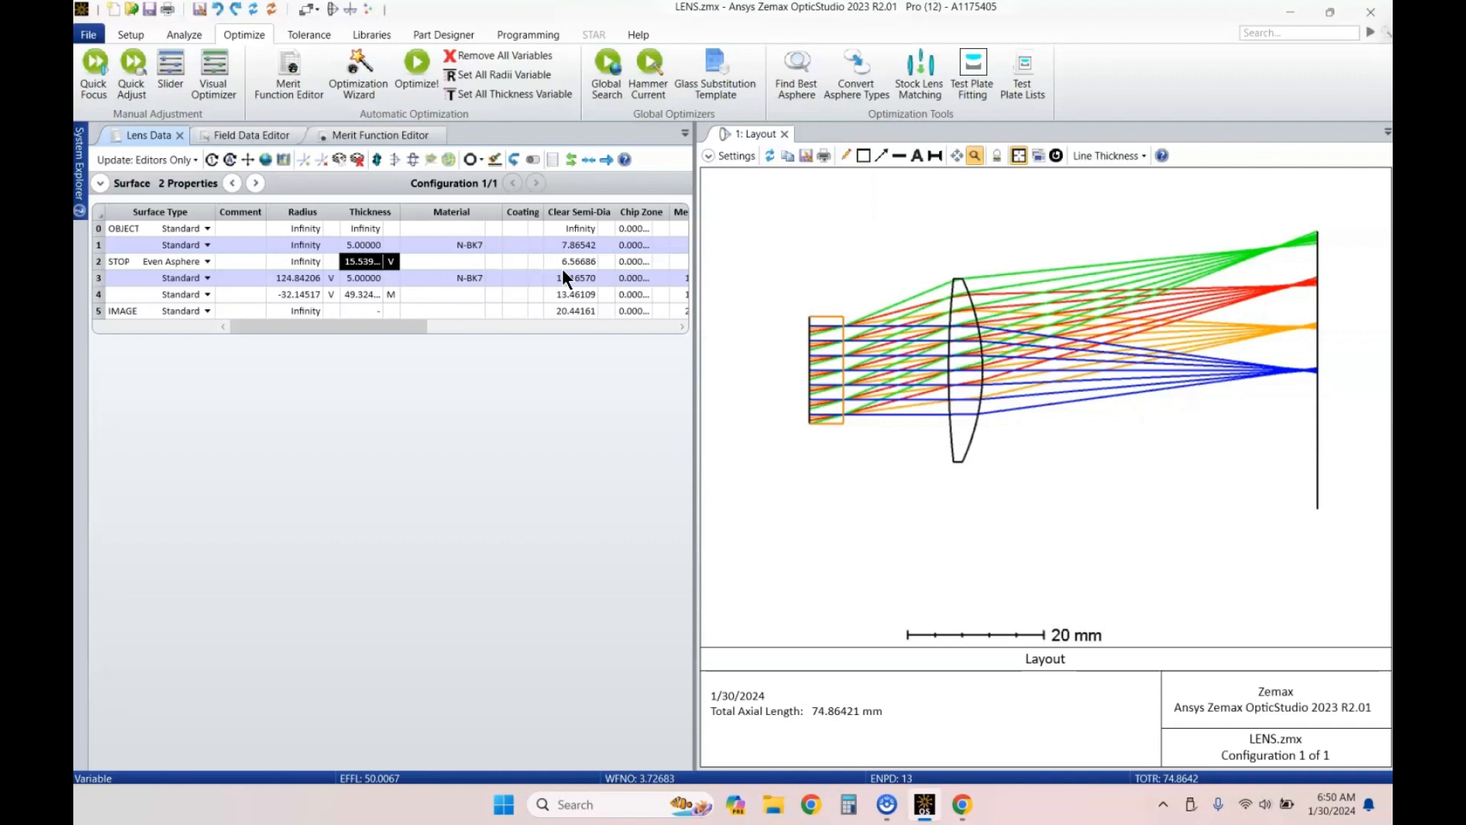
Step: Run a local optimization with Damped Least Squares and automatic cycles, and refresh the layout plot
{"action": "key", "text": "ctrl+u"}
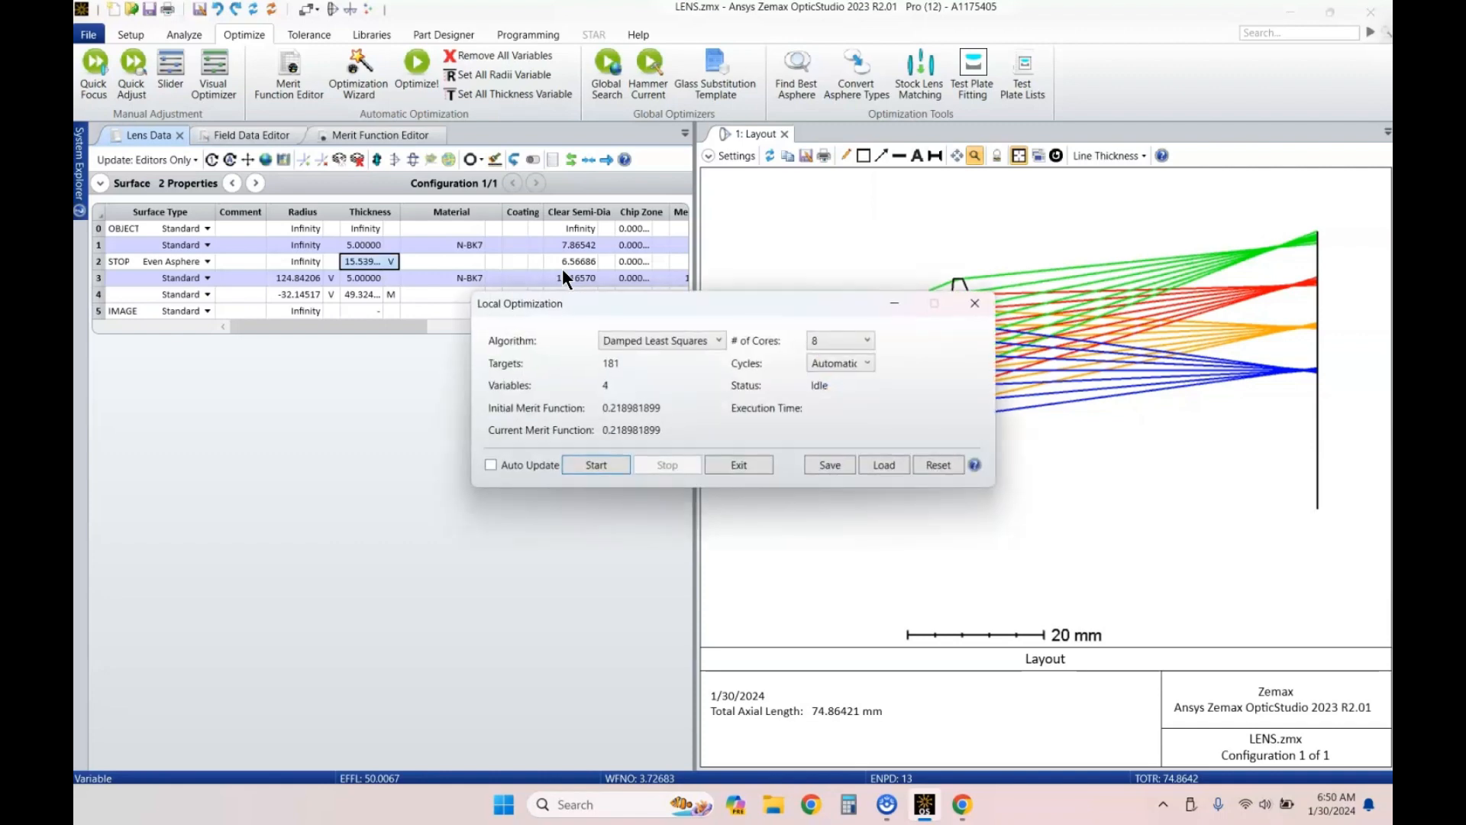
{"action": "key", "text": "Return"}
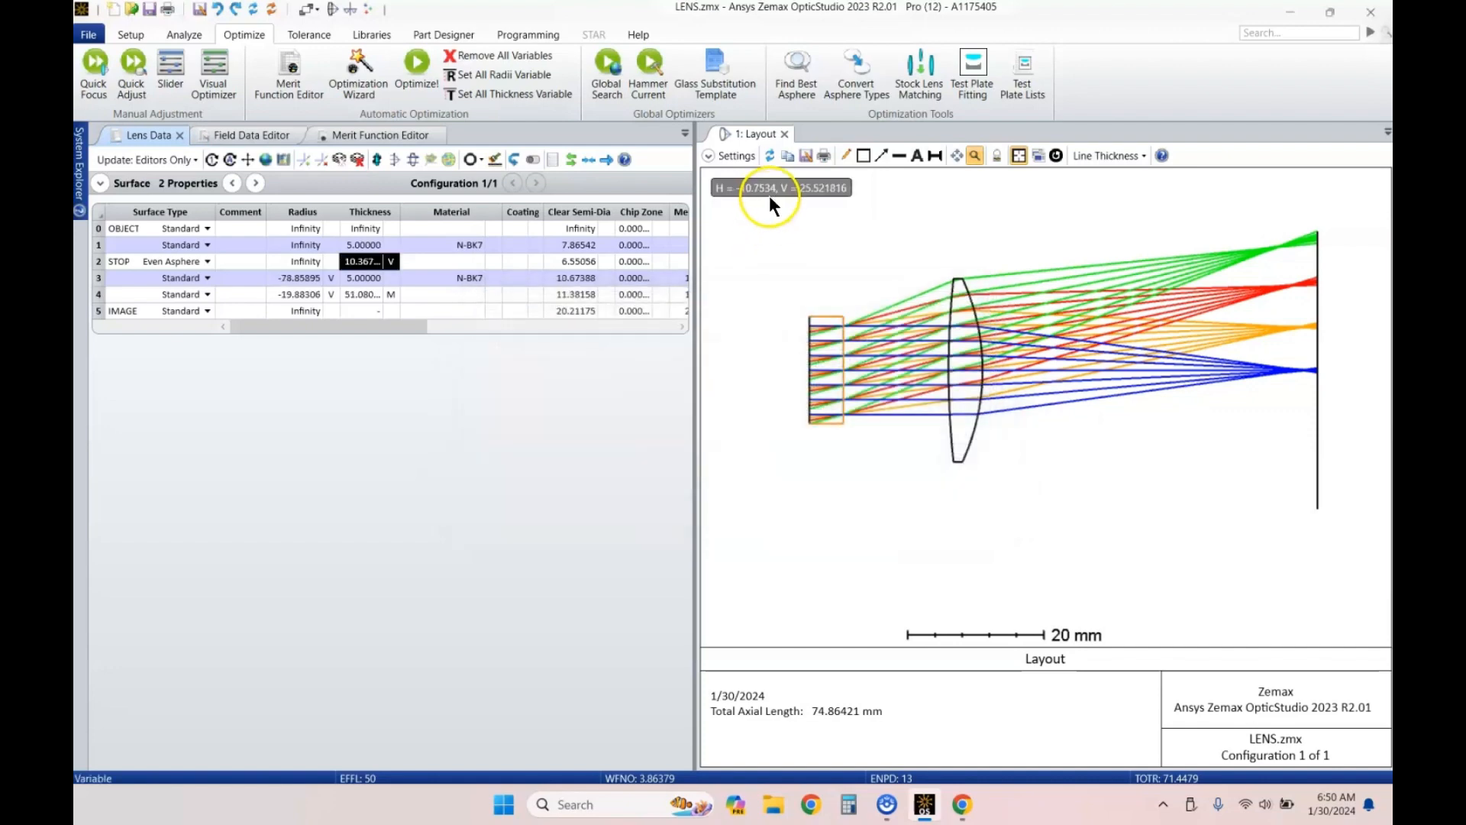
{"action": "left_click", "coordinate": [771, 155]}
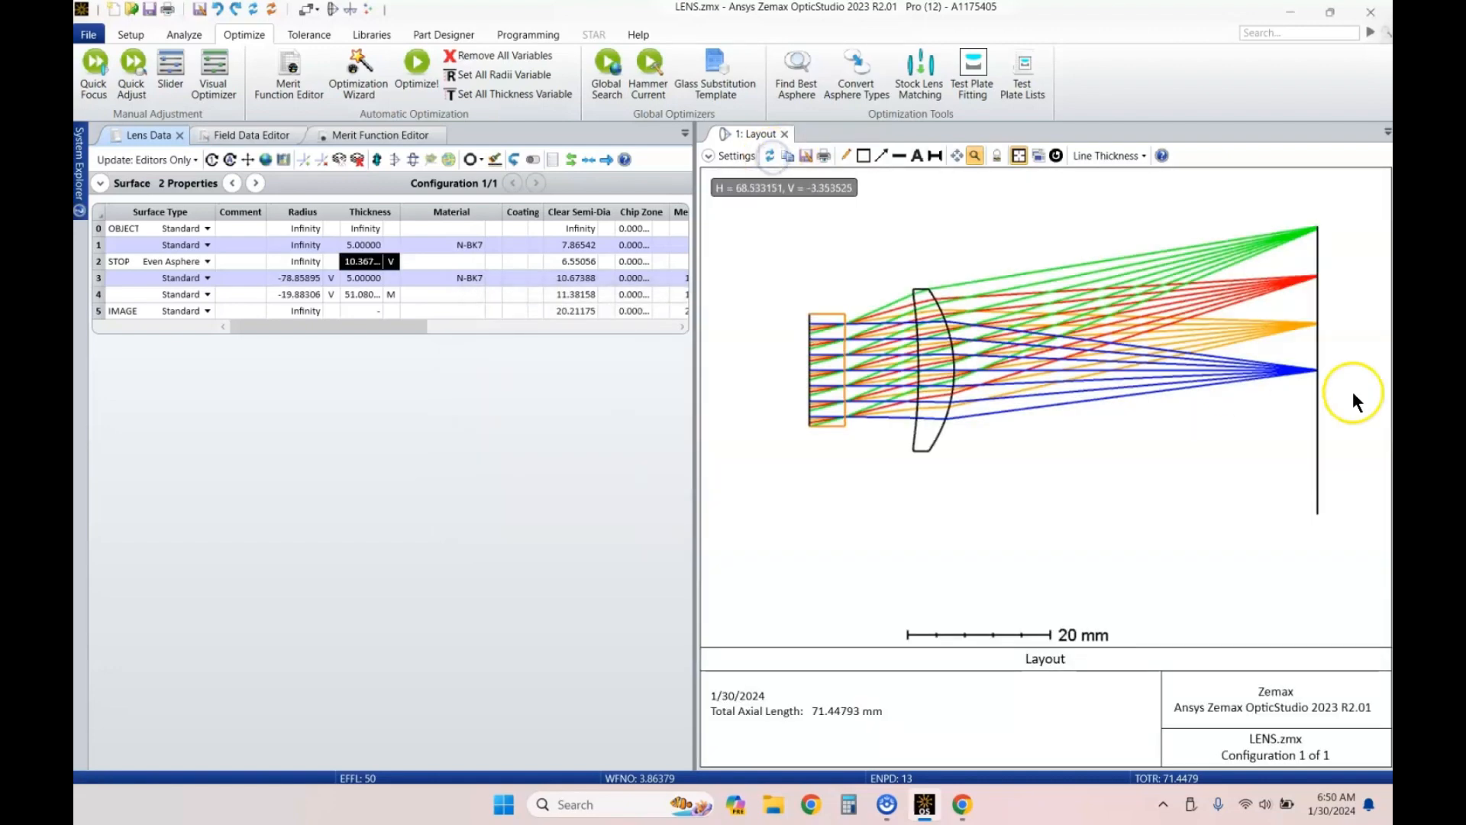
Step: Examine how the optimized system carries the field bundles through the aspheric plate and lens to their foci on the image plane
{"action": "left_click", "coordinate": [1329, 369]}
{"action": "scroll", "coordinate": [1327, 367], "scroll_direction": "up", "scroll_amount": 5}
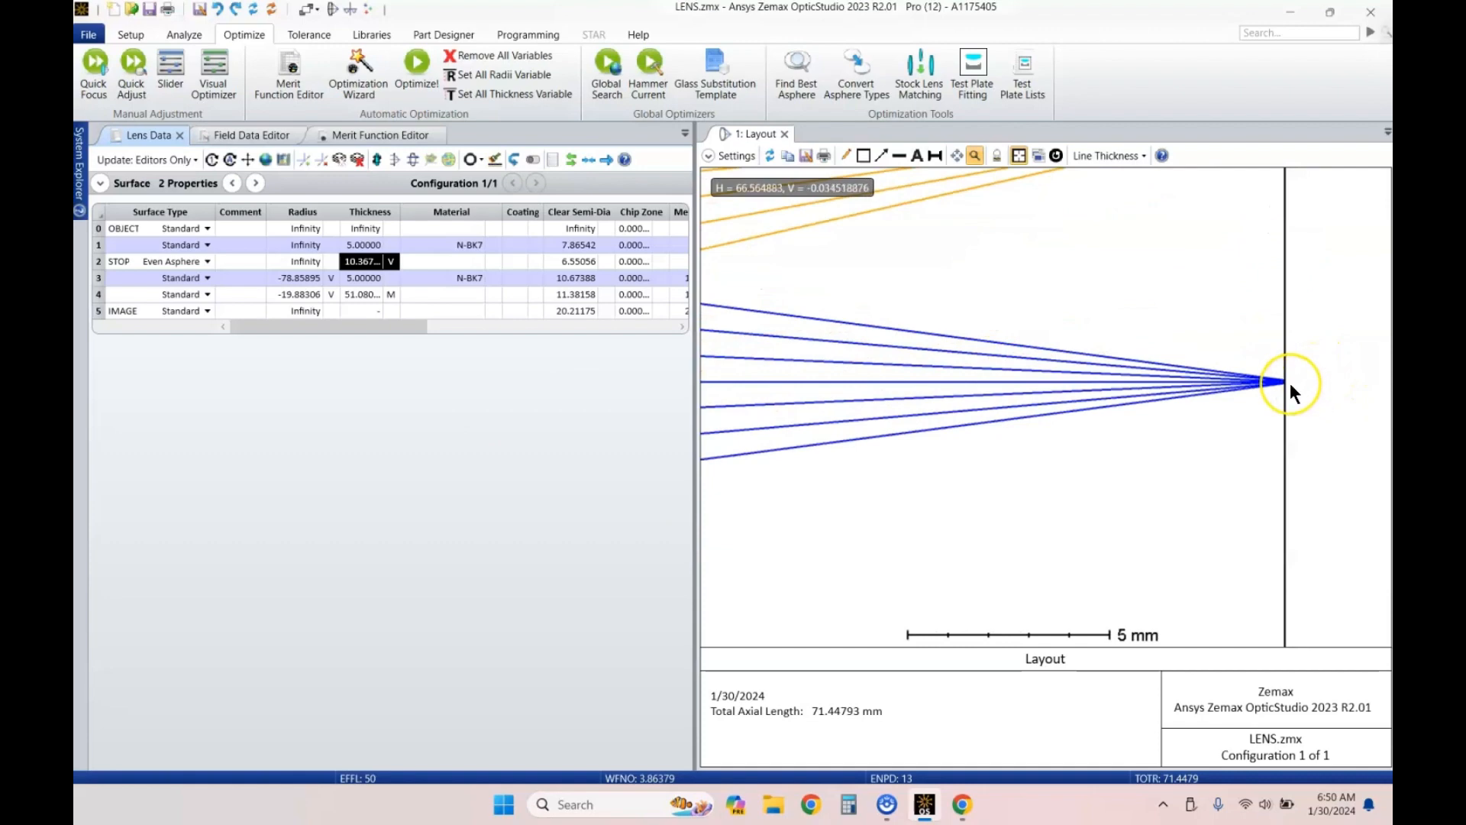
{"action": "scroll", "coordinate": [1289, 383], "scroll_direction": "down", "scroll_amount": 5}
{"action": "scroll", "coordinate": [1290, 383], "scroll_direction": "down", "scroll_amount": 2}
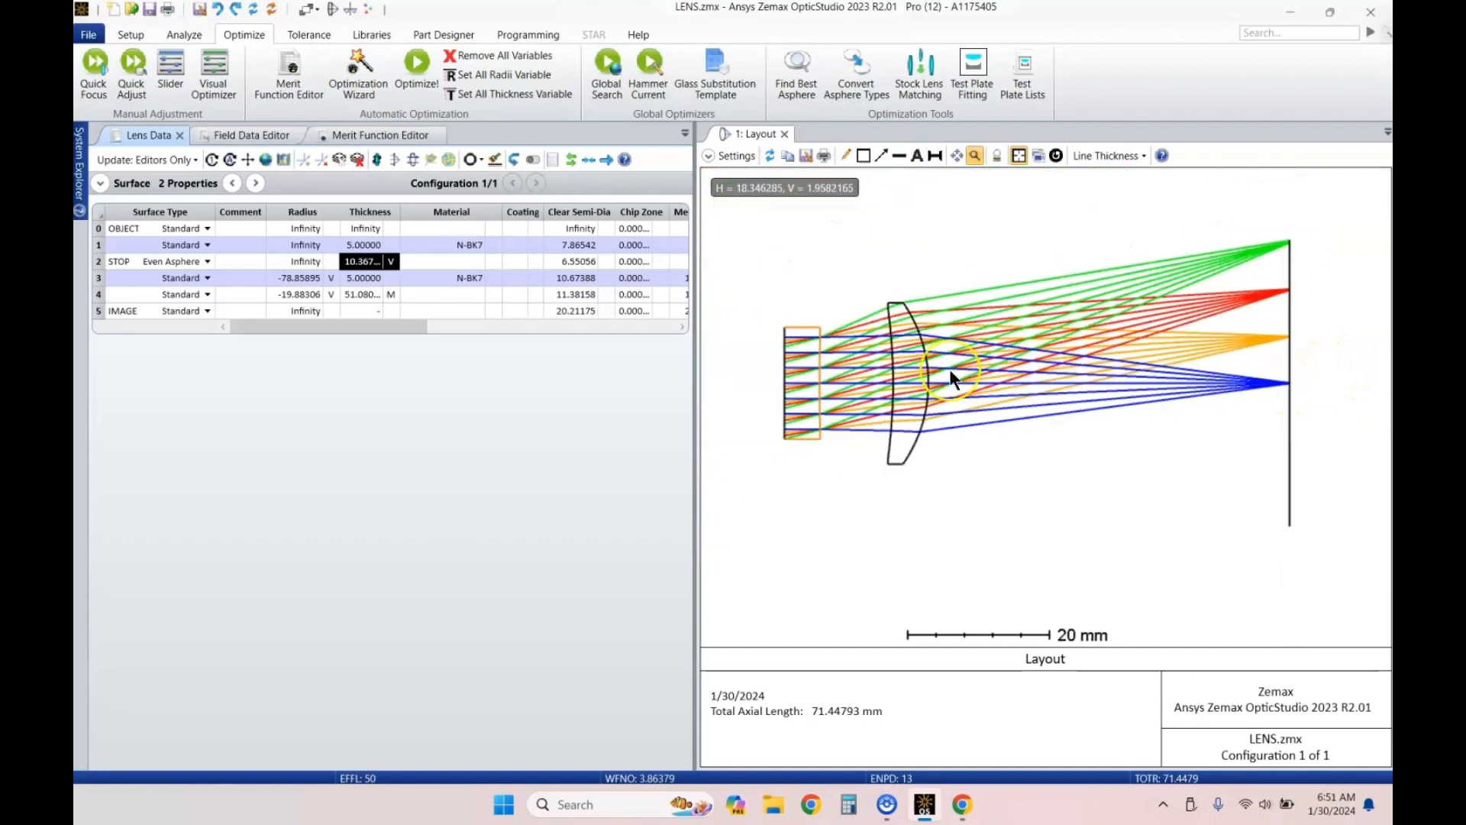
{"action": "scroll", "coordinate": [965, 354], "scroll_direction": "up", "scroll_amount": 3}
{"action": "scroll", "coordinate": [976, 333], "scroll_direction": "up", "scroll_amount": 2}
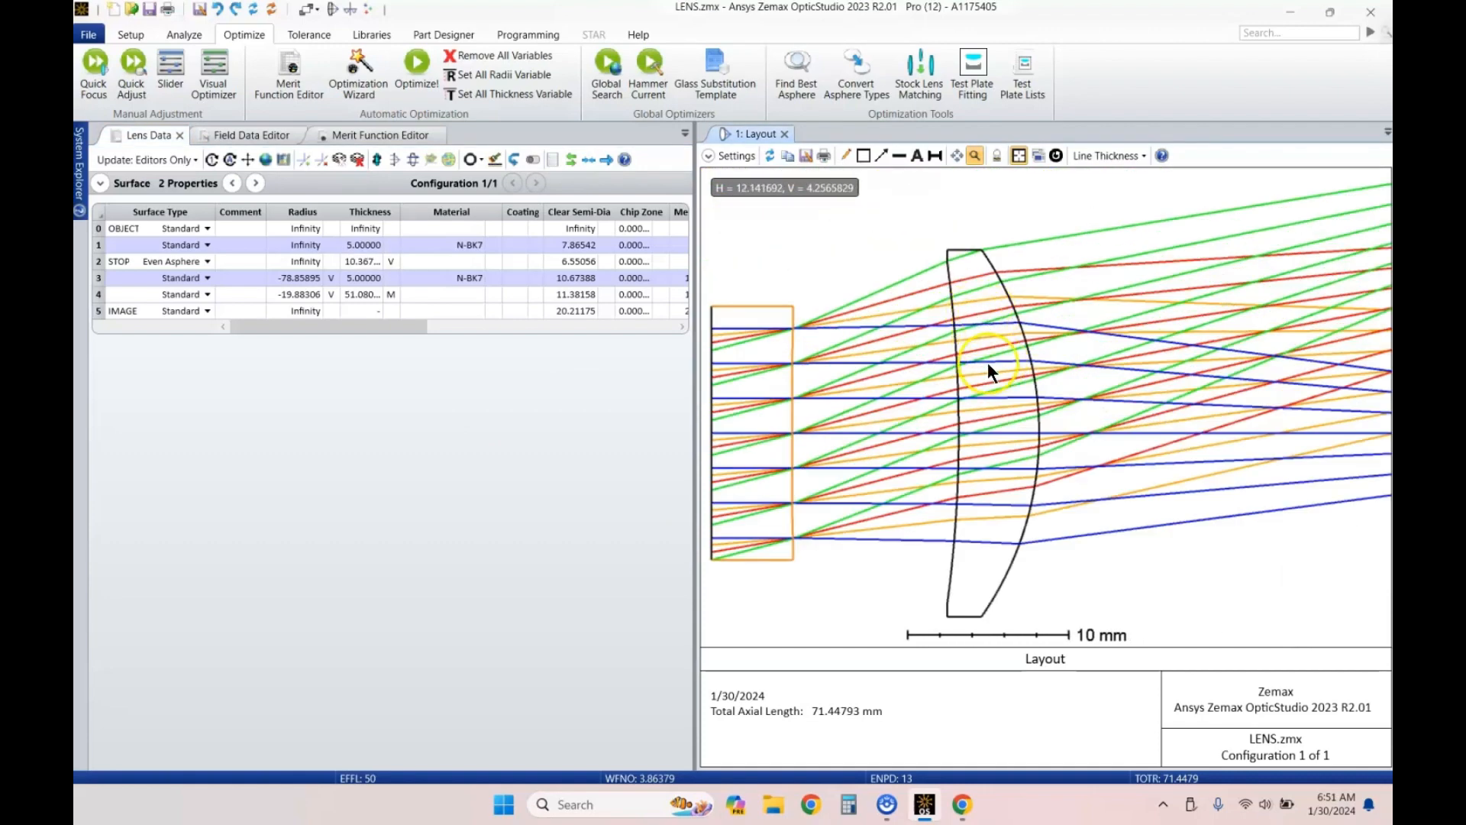
{"action": "scroll", "coordinate": [988, 362], "scroll_direction": "down", "scroll_amount": 4}
{"action": "scroll", "coordinate": [1043, 376], "scroll_direction": "up", "scroll_amount": 3}
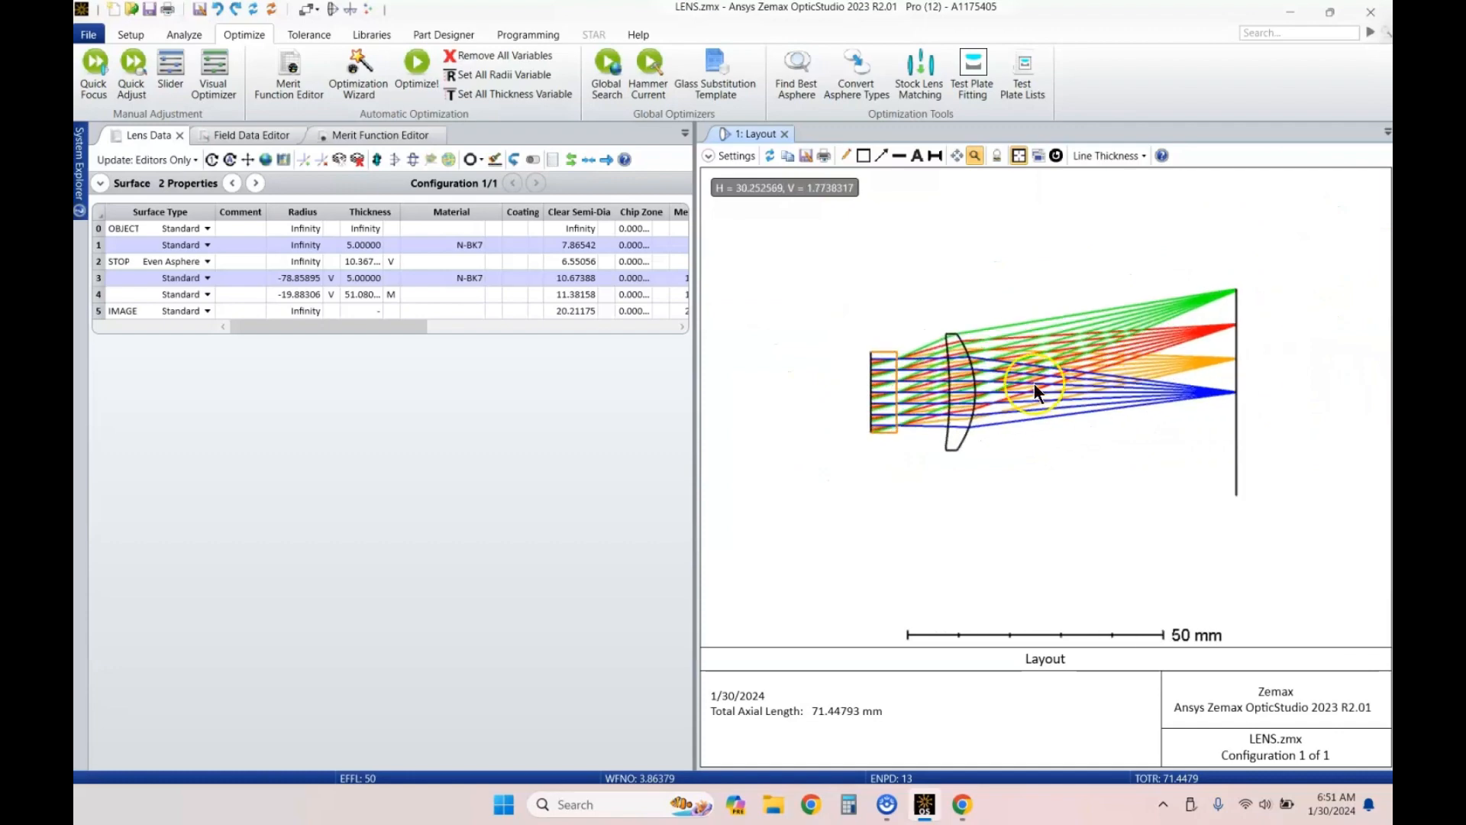
{"action": "scroll", "coordinate": [939, 369], "scroll_direction": "up", "scroll_amount": 1}
{"action": "scroll", "coordinate": [945, 371], "scroll_direction": "down", "scroll_amount": 2}
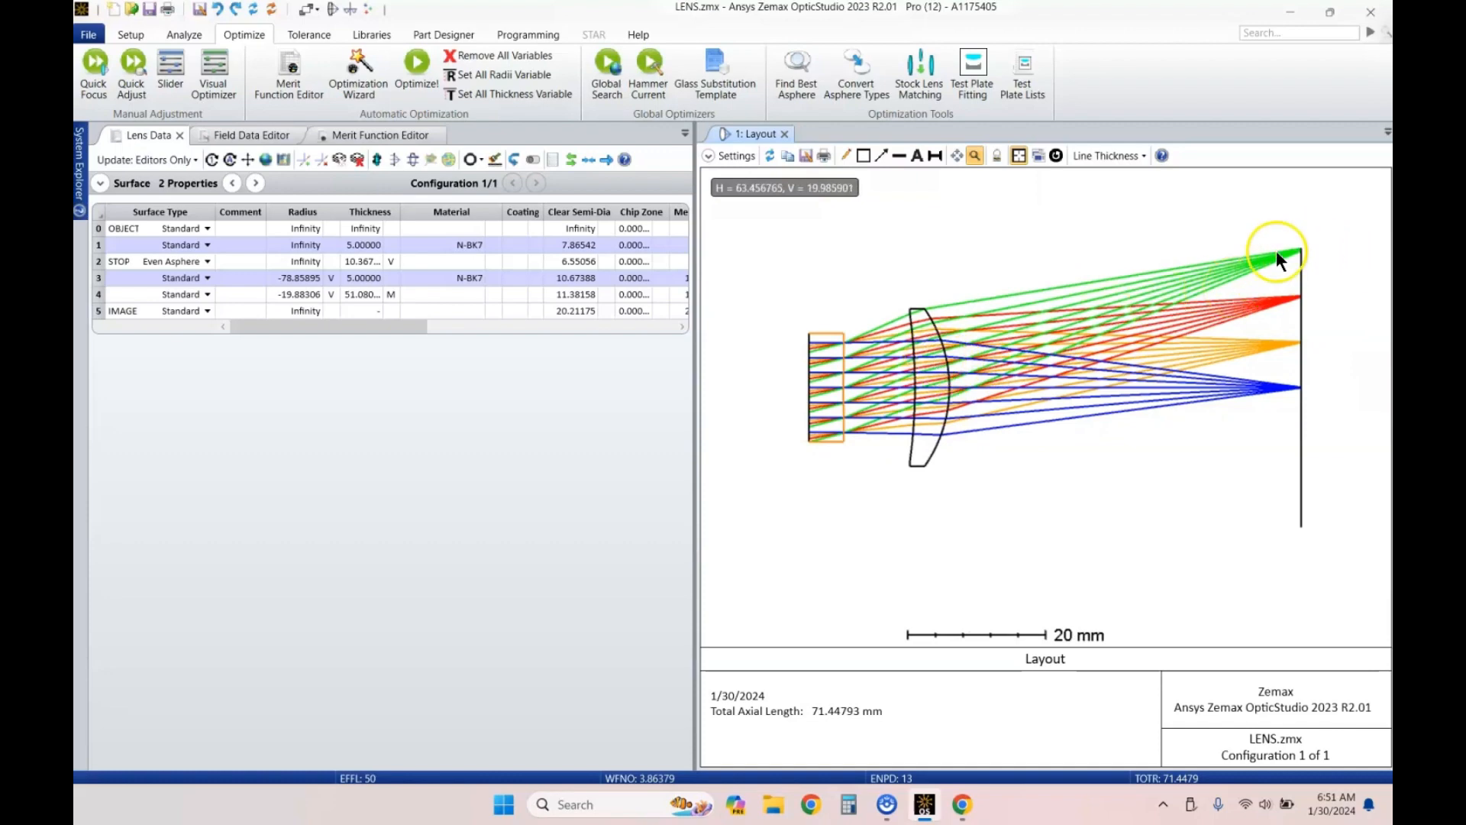
{"action": "scroll", "coordinate": [845, 353], "scroll_direction": "up", "scroll_amount": 2}
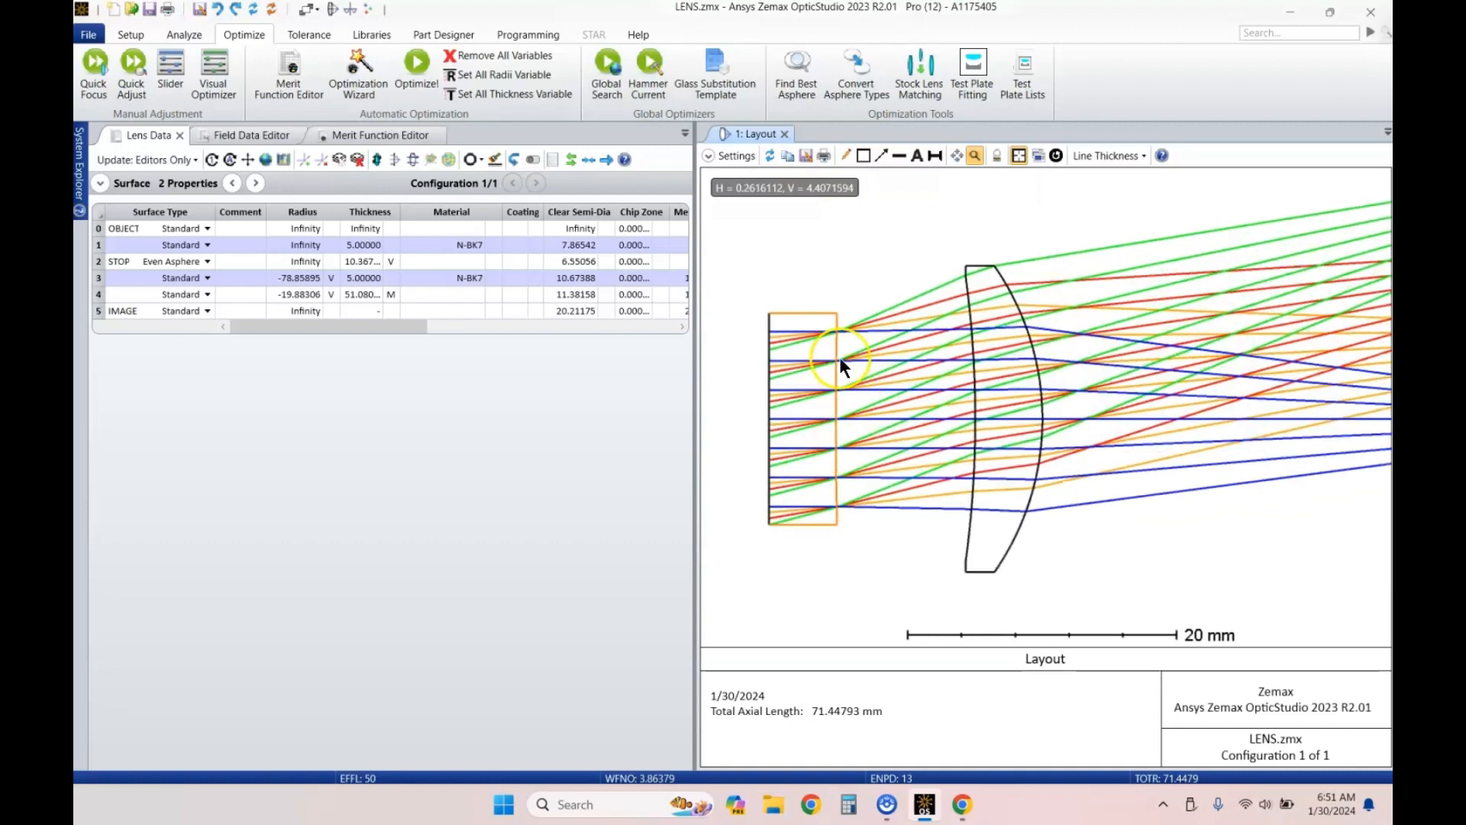
{"action": "scroll", "coordinate": [878, 400], "scroll_direction": "down", "scroll_amount": 1}
{"action": "scroll", "coordinate": [993, 389], "scroll_direction": "down", "scroll_amount": 1}
{"action": "scroll", "coordinate": [1091, 376], "scroll_direction": "up", "scroll_amount": 1}
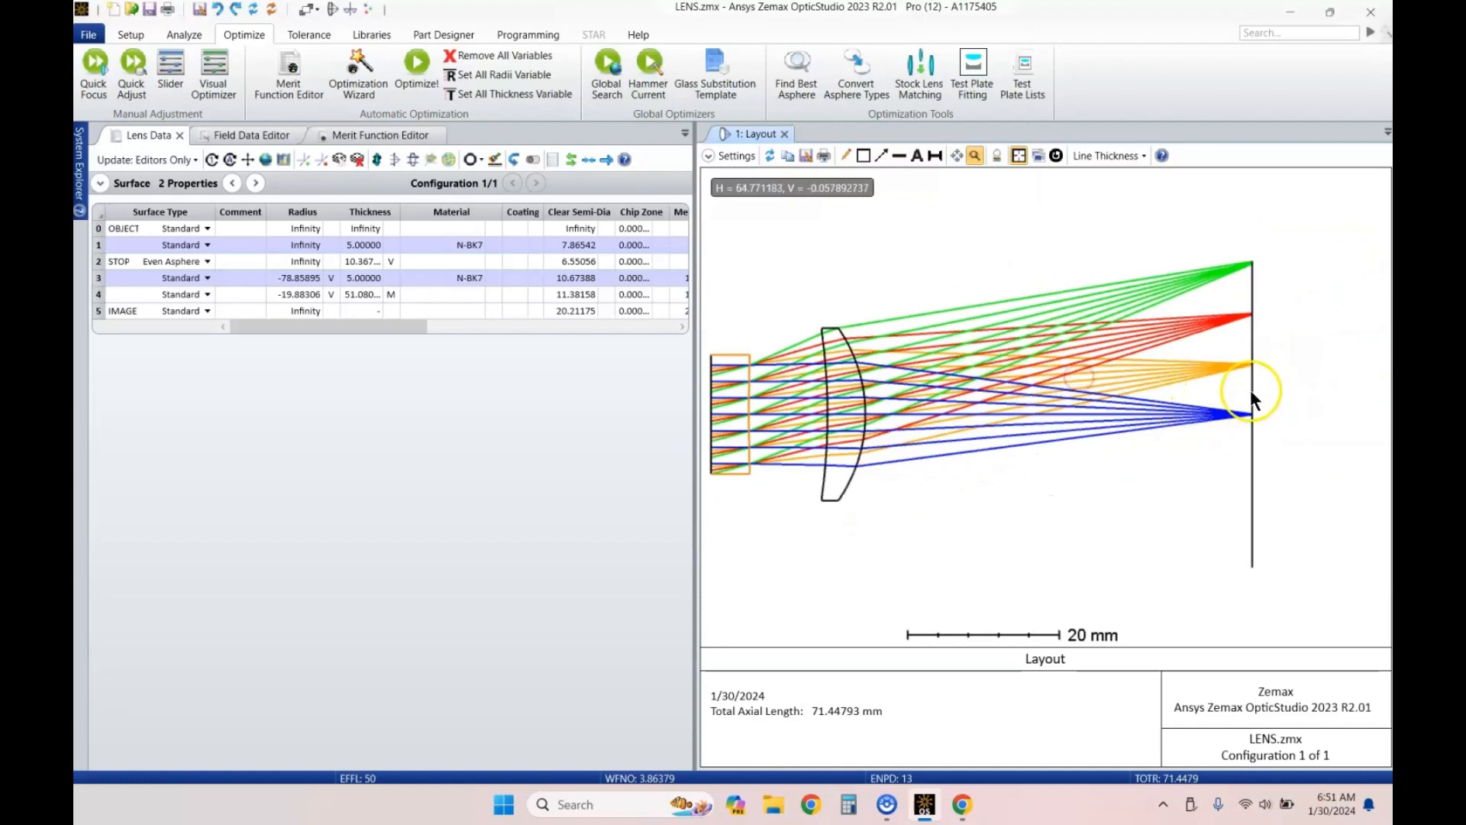
{"action": "scroll", "coordinate": [1249, 389], "scroll_direction": "up", "scroll_amount": 2}
{"action": "scroll", "coordinate": [1272, 359], "scroll_direction": "up", "scroll_amount": 1}
{"action": "scroll", "coordinate": [1250, 362], "scroll_direction": "down", "scroll_amount": 1}
{"action": "scroll", "coordinate": [1158, 369], "scroll_direction": "down", "scroll_amount": 1}
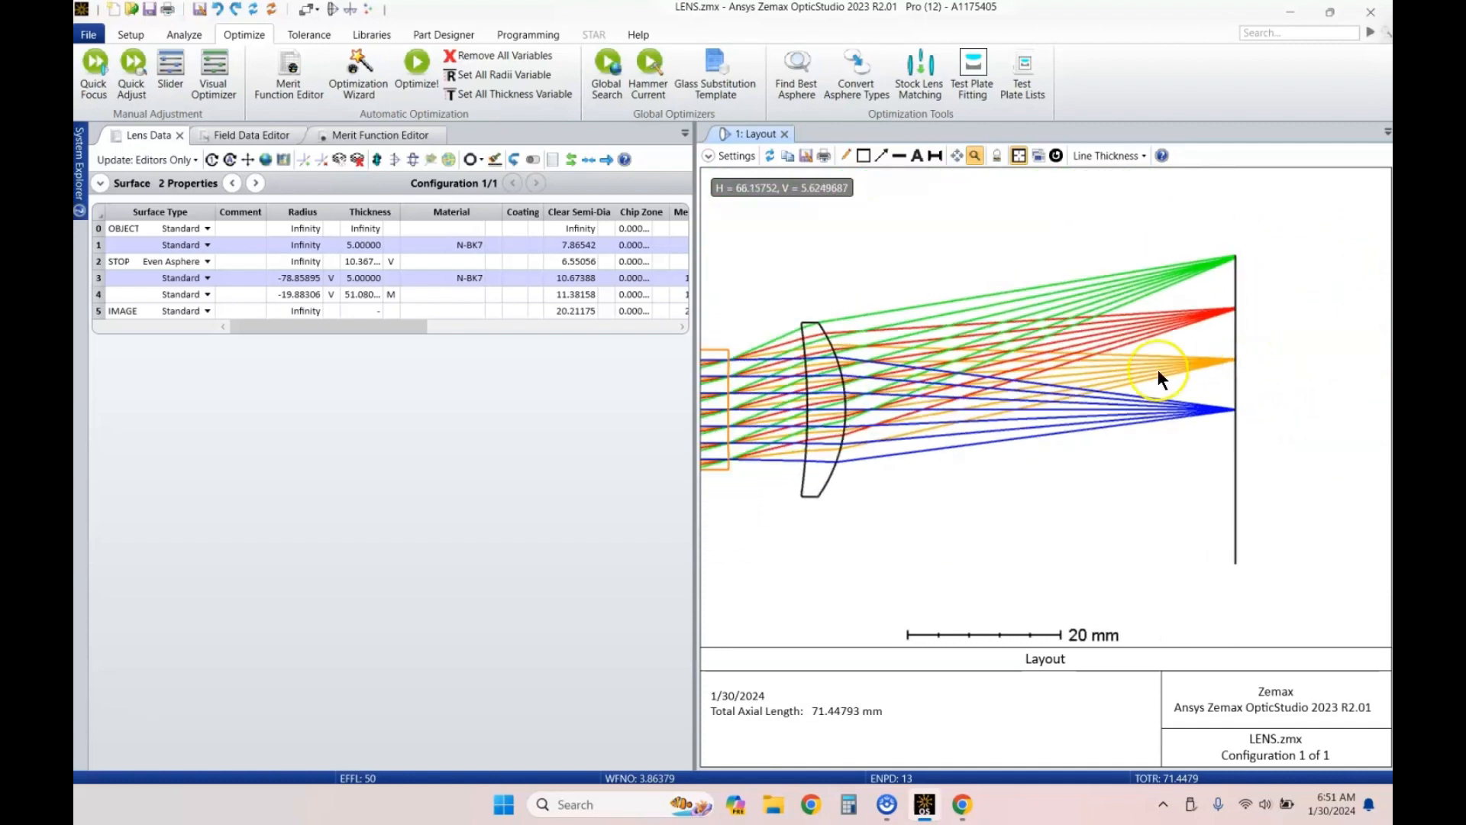
{"action": "scroll", "coordinate": [1216, 359], "scroll_direction": "down", "scroll_amount": 1}
{"action": "scroll", "coordinate": [1051, 368], "scroll_direction": "down", "scroll_amount": 1}
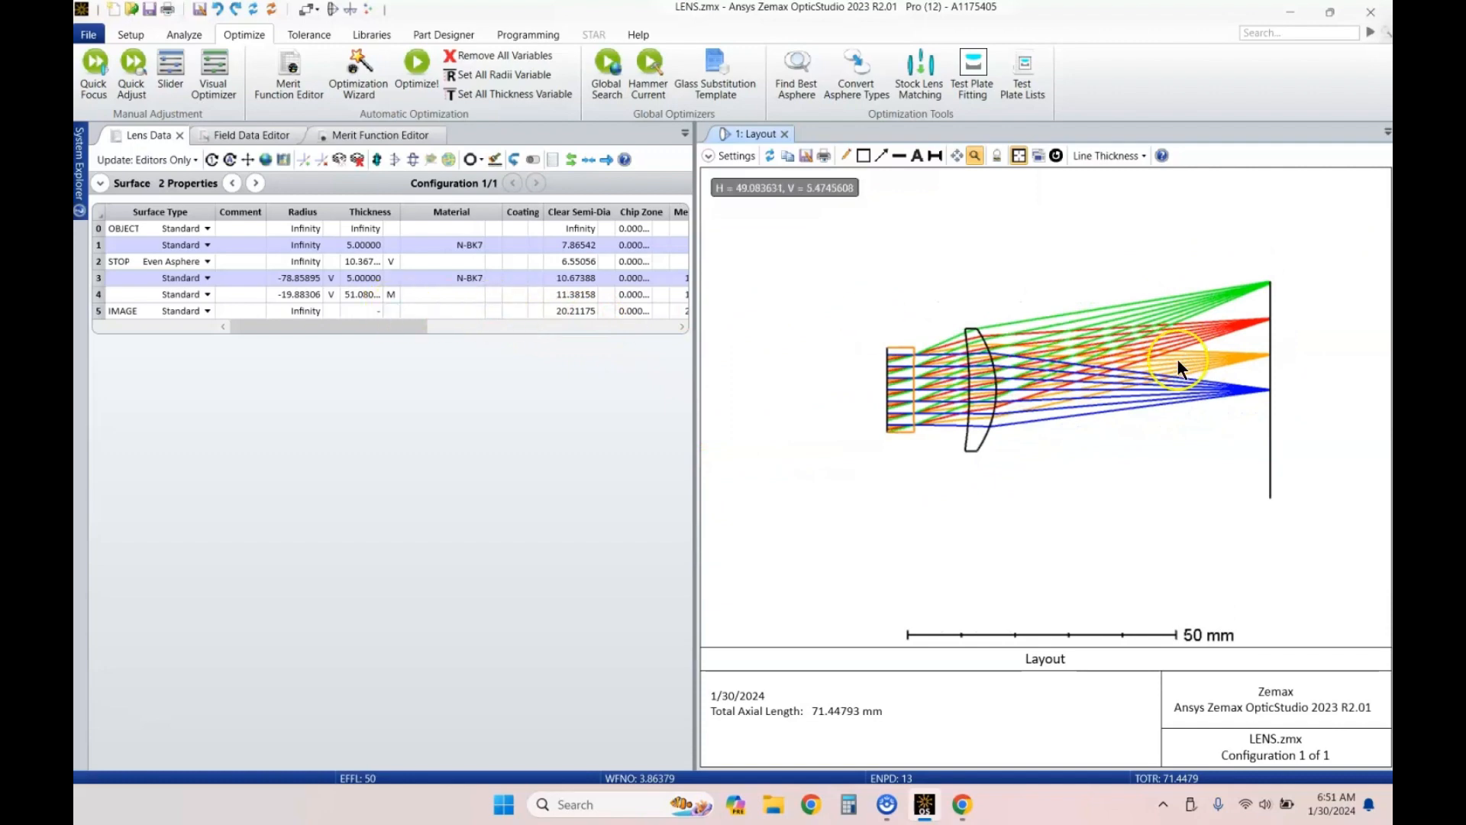
Step: Generate a standard spot diagram and read the RMS radius of each field
{"action": "left_click", "coordinate": [184, 34]}
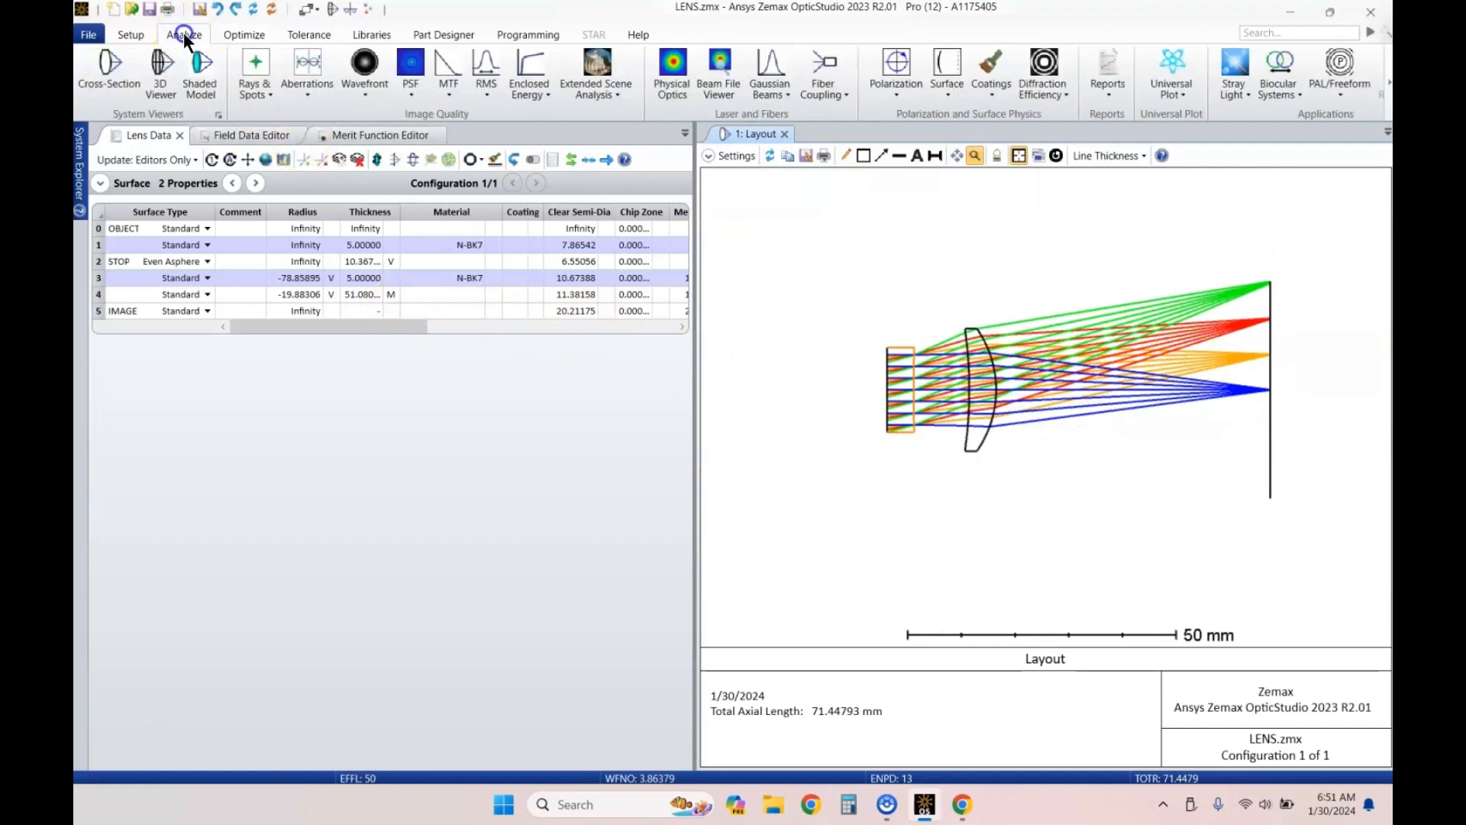
{"action": "left_click", "coordinate": [254, 86]}
{"action": "left_click", "coordinate": [305, 158]}
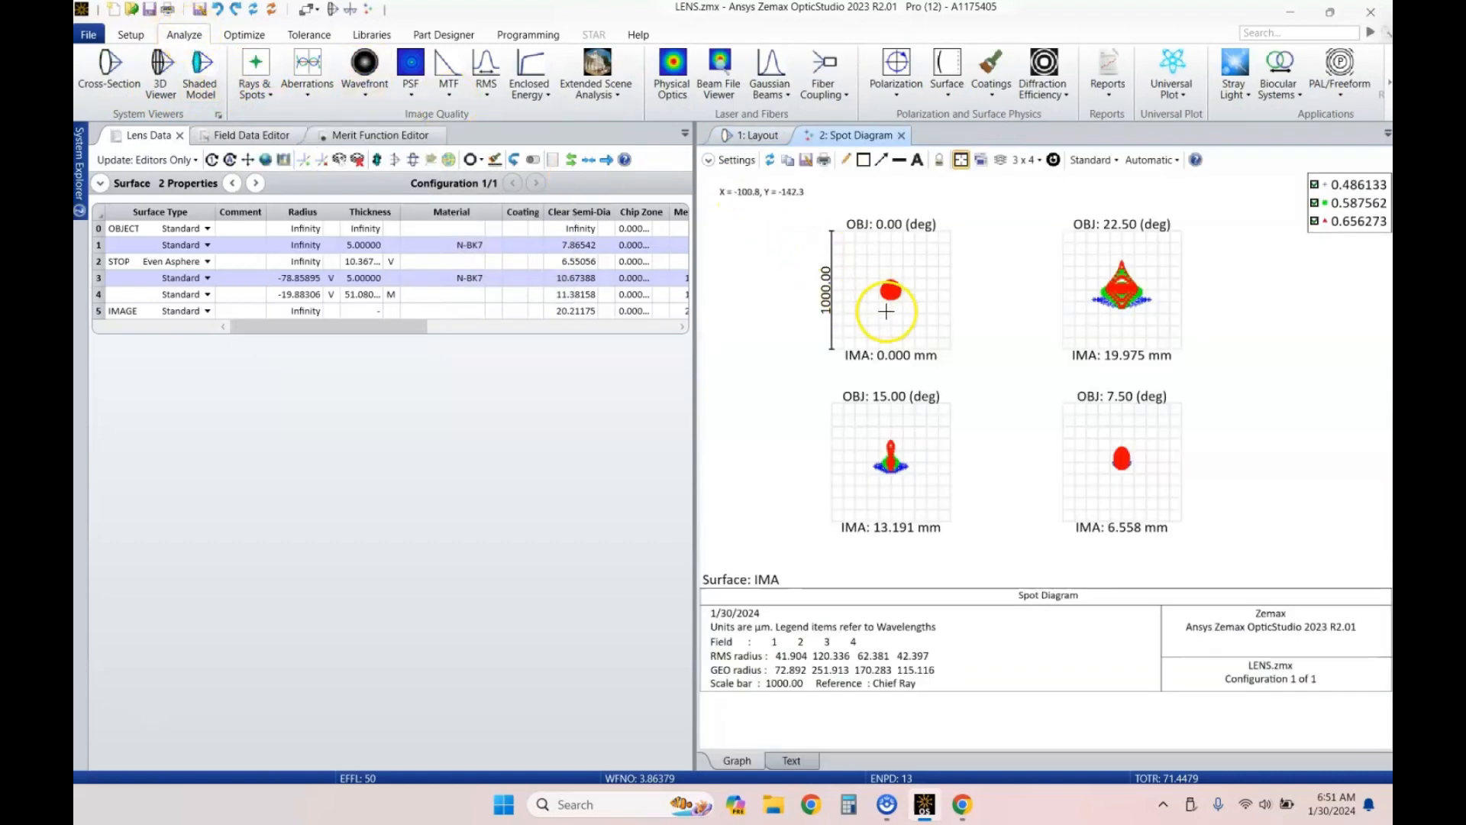
{"action": "left_click", "coordinate": [801, 639]}
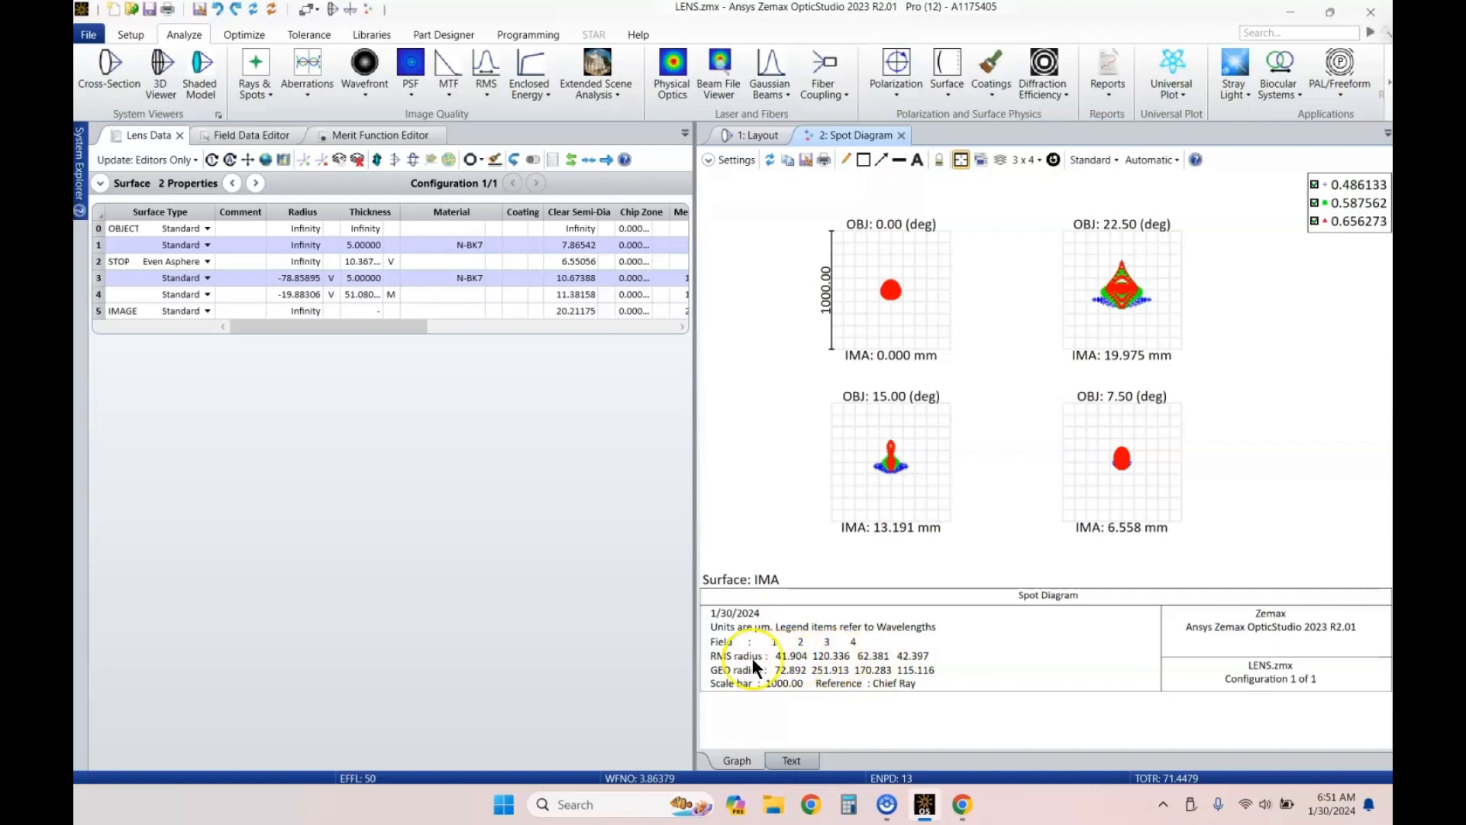
Step: Set the layout plot to trace rays of all wavelengths
{"action": "left_click", "coordinate": [744, 135]}
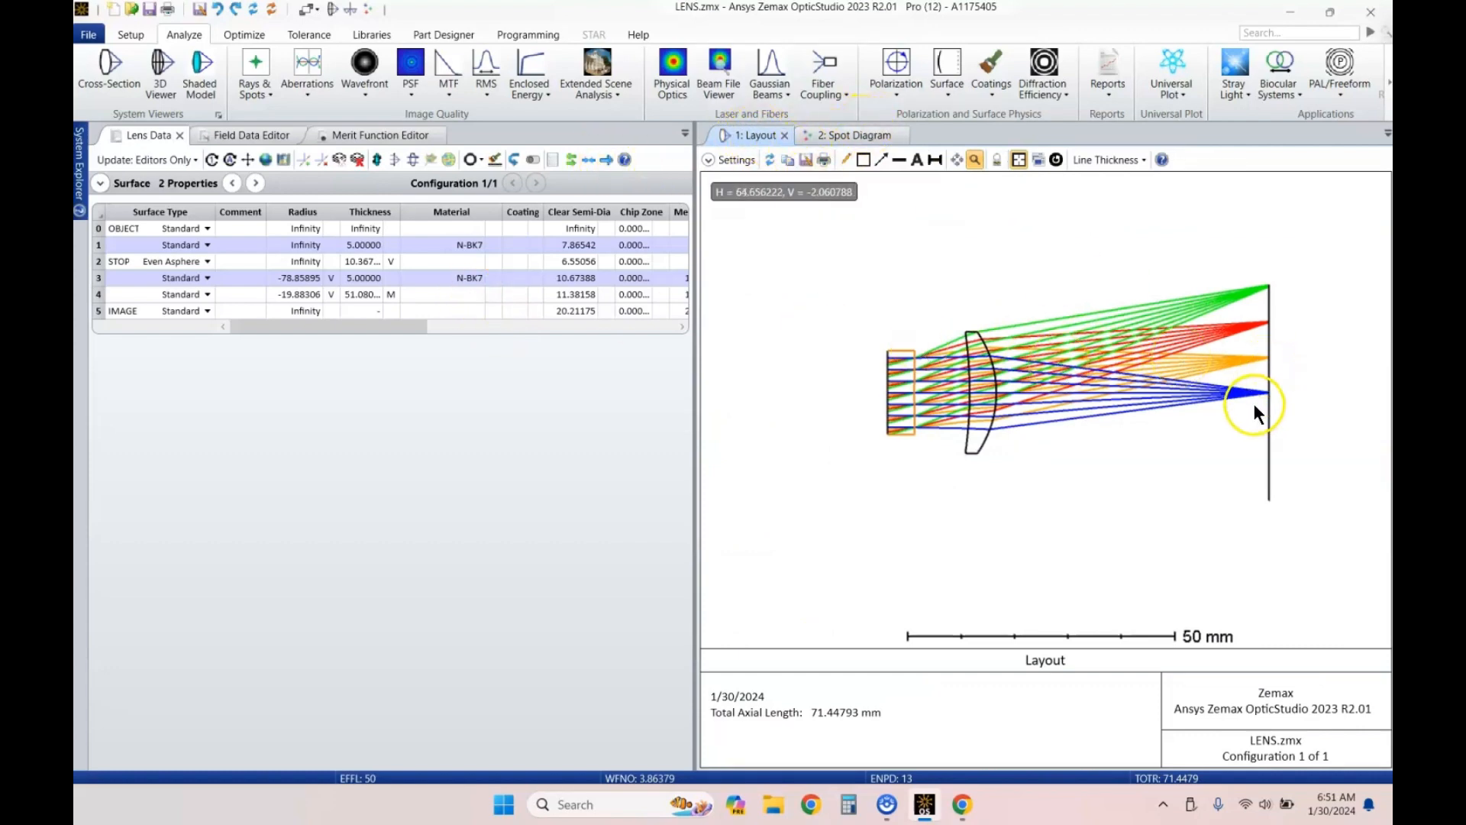
{"action": "left_click", "coordinate": [741, 161]}
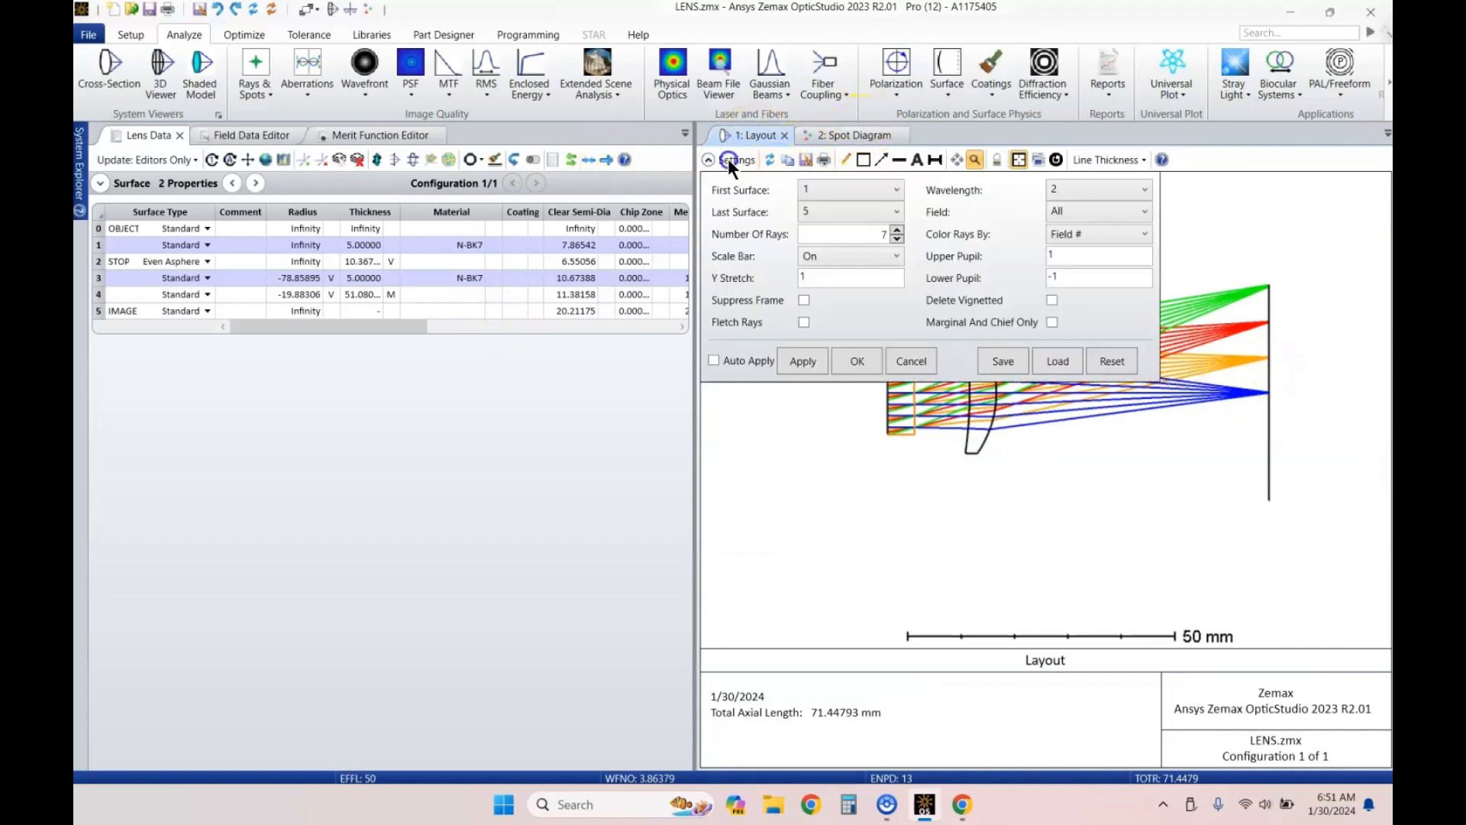
{"action": "left_click", "coordinate": [1069, 190]}
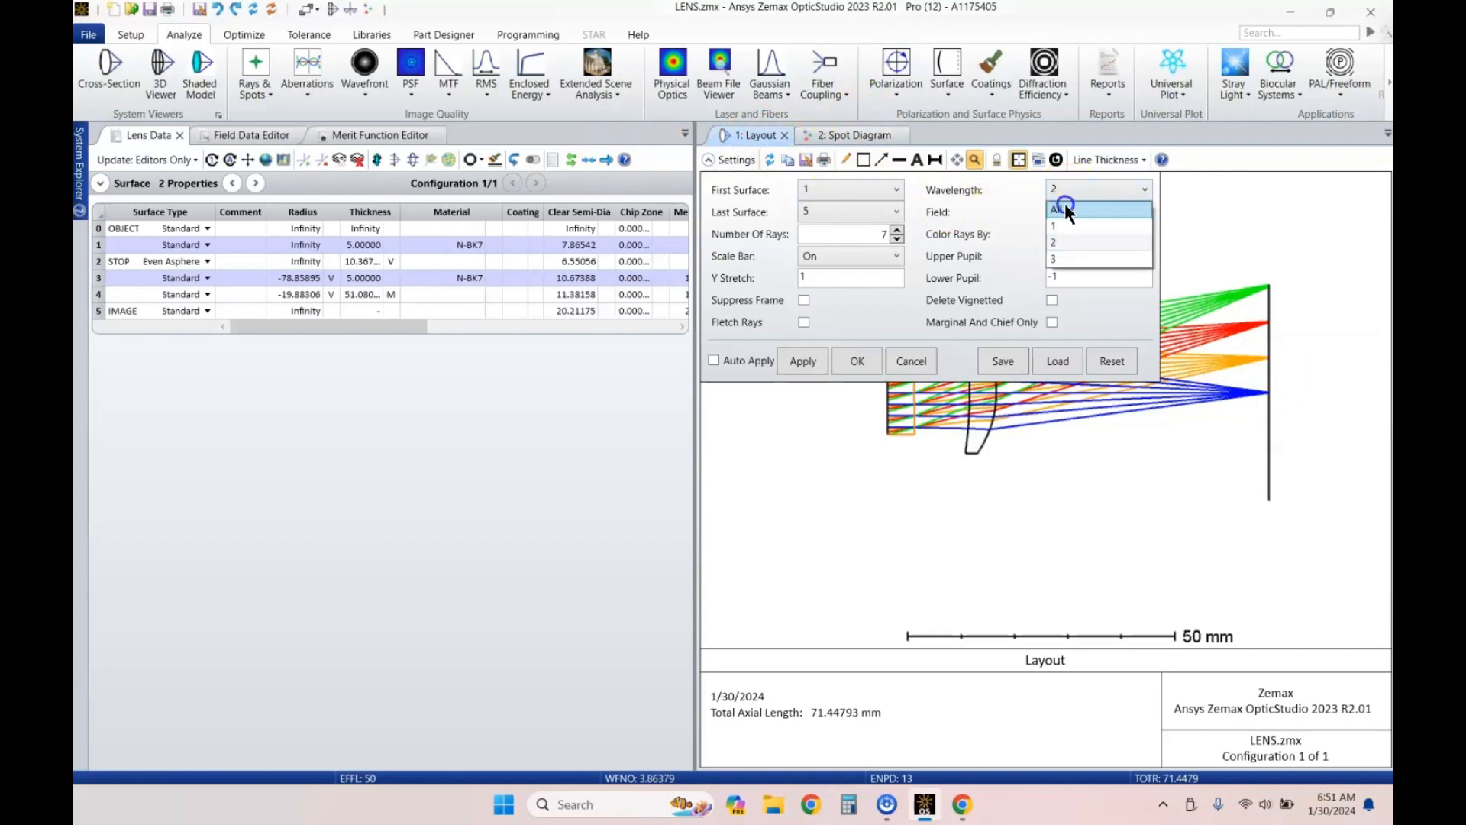
{"action": "left_click", "coordinate": [1065, 203]}
{"action": "left_click", "coordinate": [857, 360]}
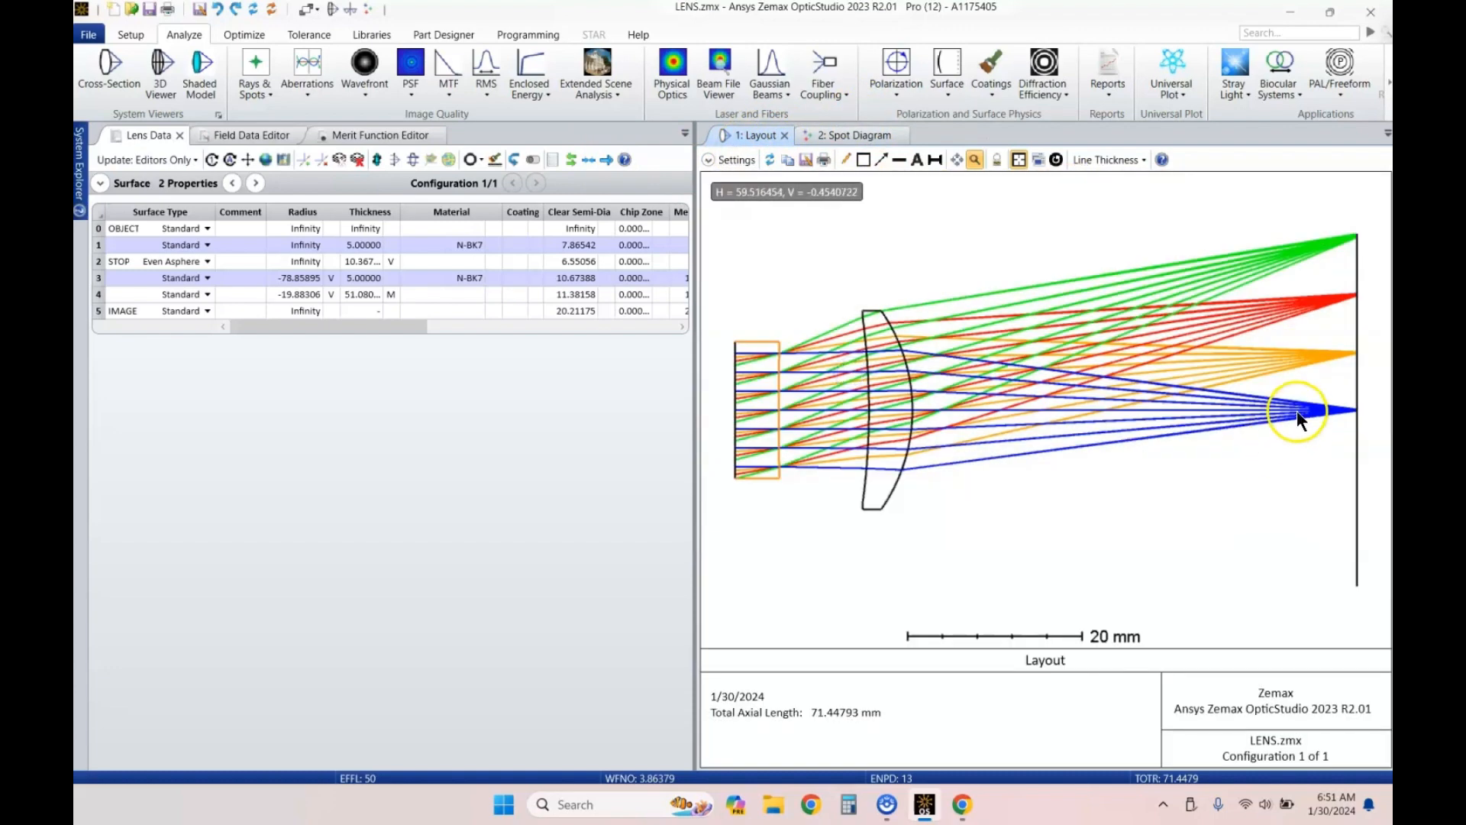
Step: Color the layout plot's rays by Wave # instead of by field
{"action": "left_click", "coordinate": [1029, 379]}
{"action": "left_click", "coordinate": [733, 159]}
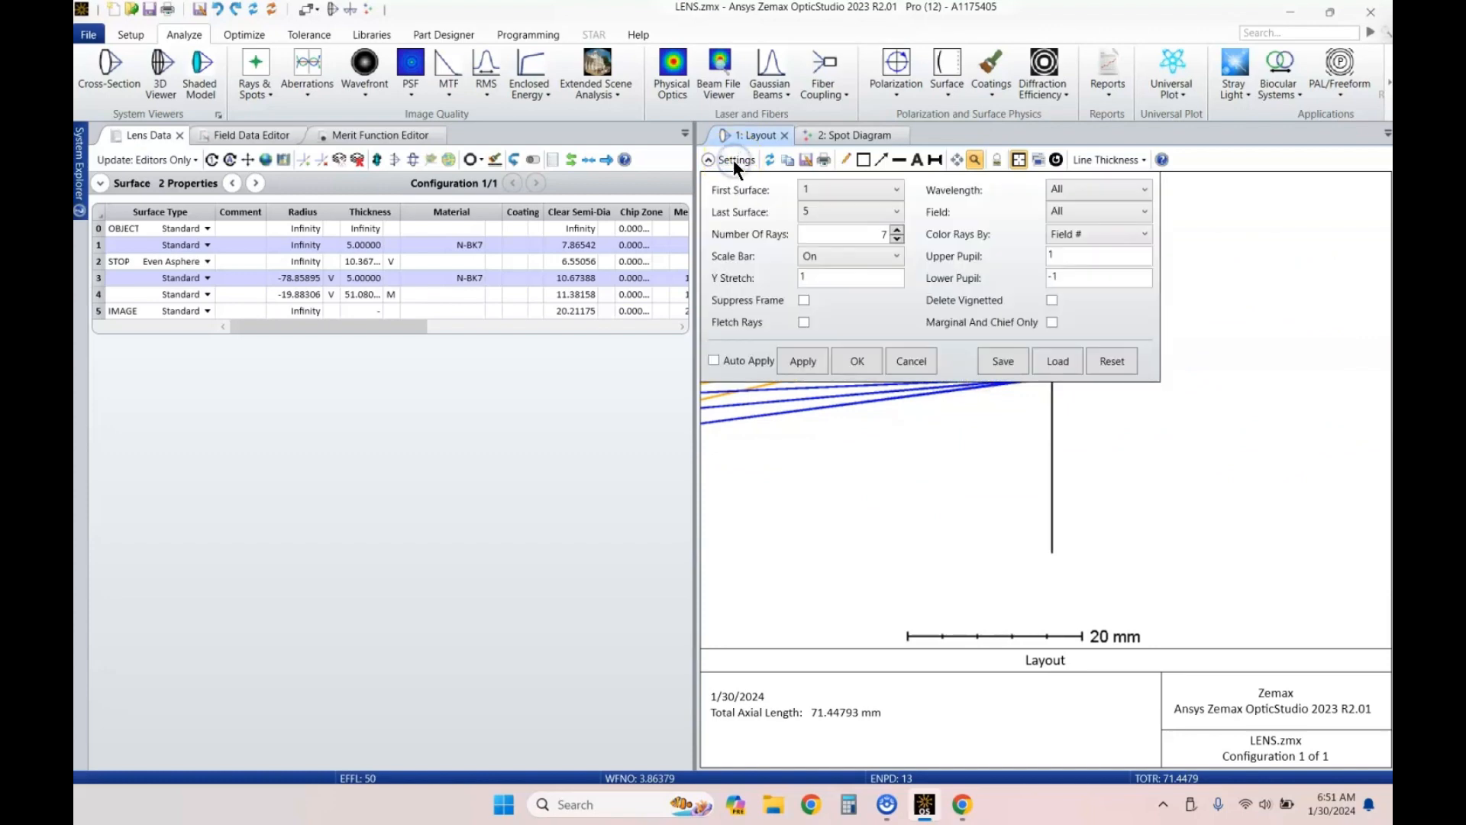
{"action": "left_click", "coordinate": [876, 275]}
{"action": "left_click", "coordinate": [1087, 237]}
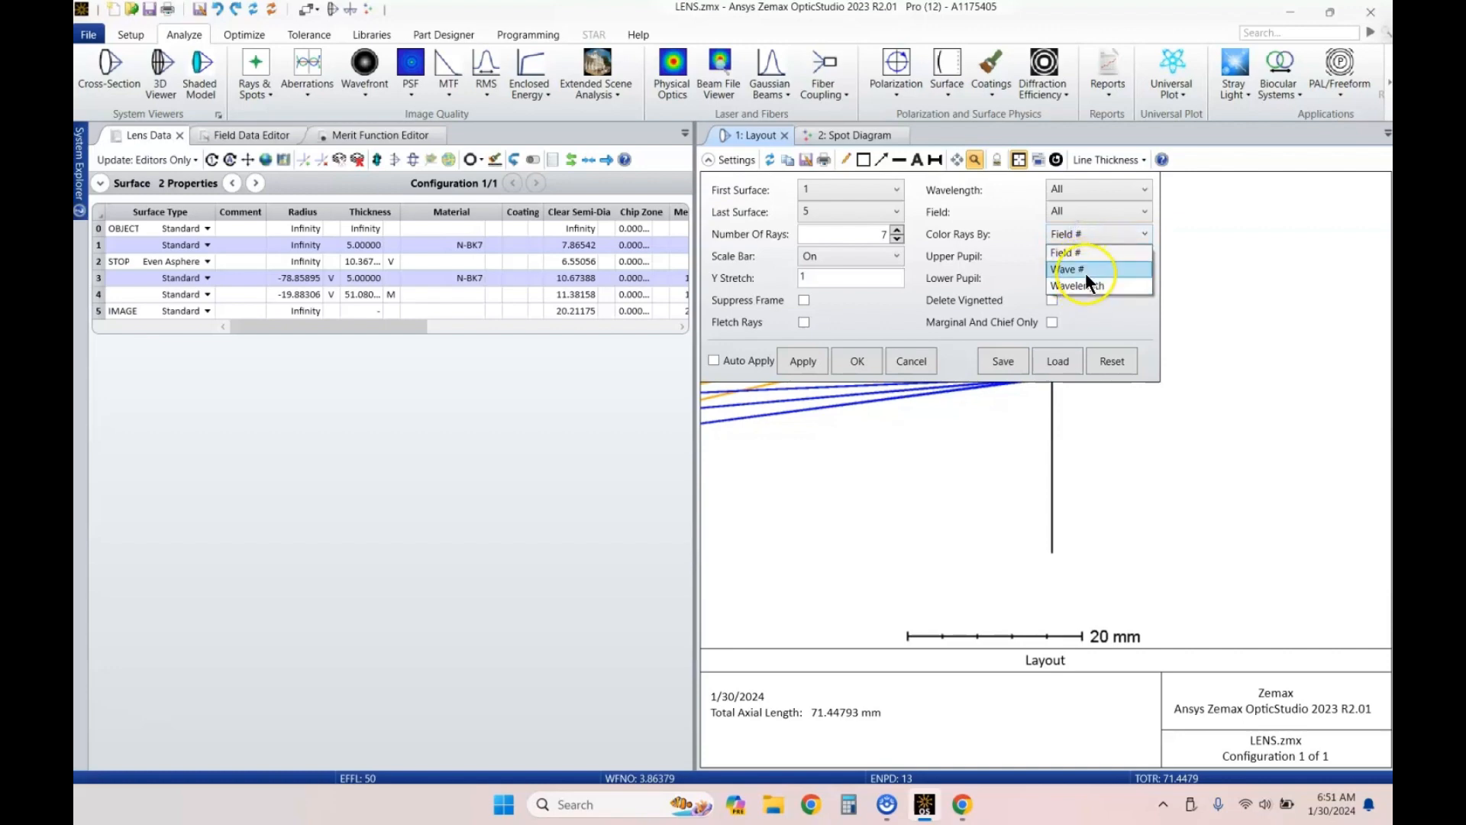
{"action": "left_click", "coordinate": [1084, 269]}
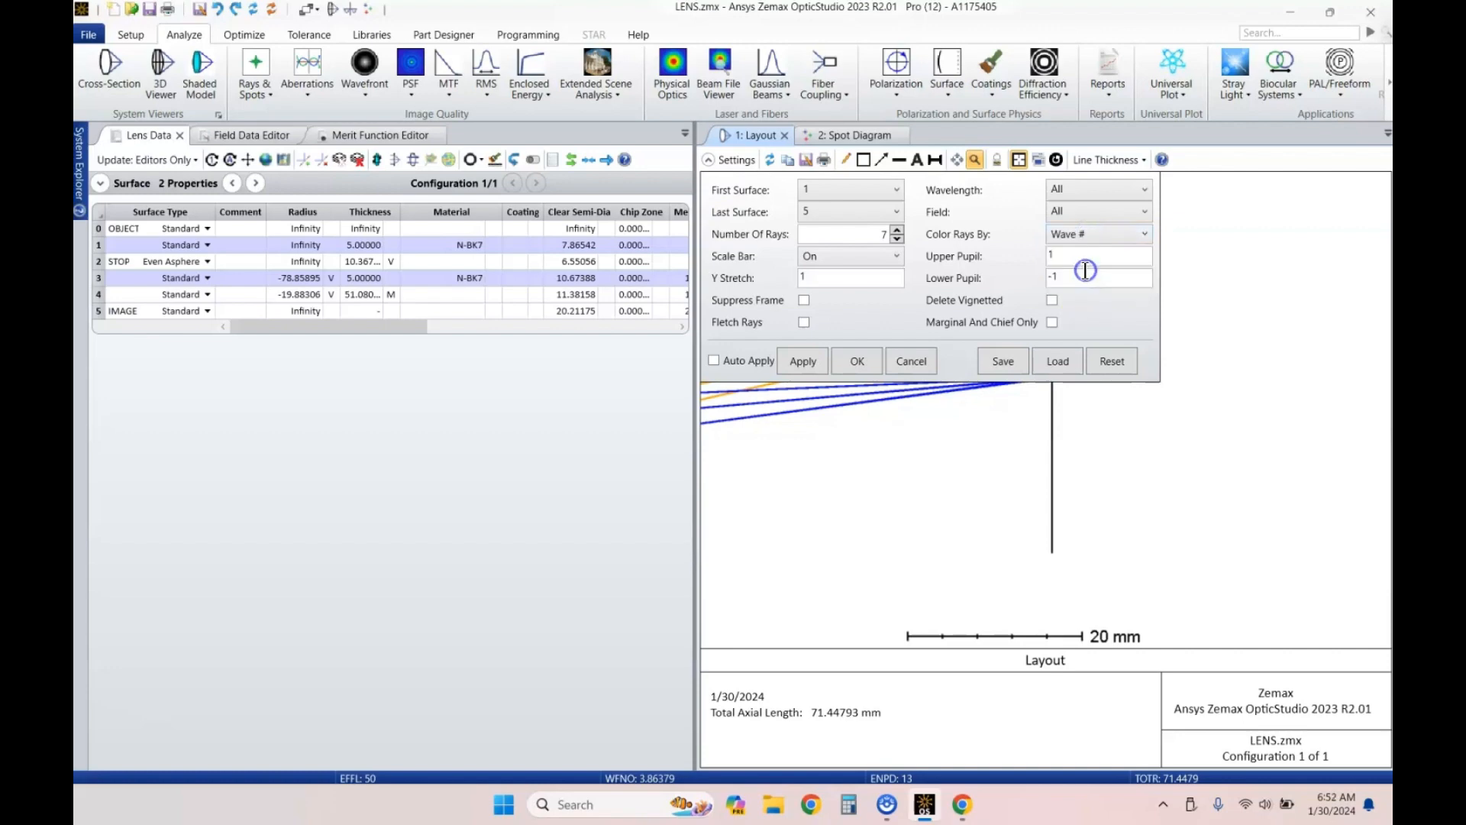
{"action": "left_click", "coordinate": [845, 361]}
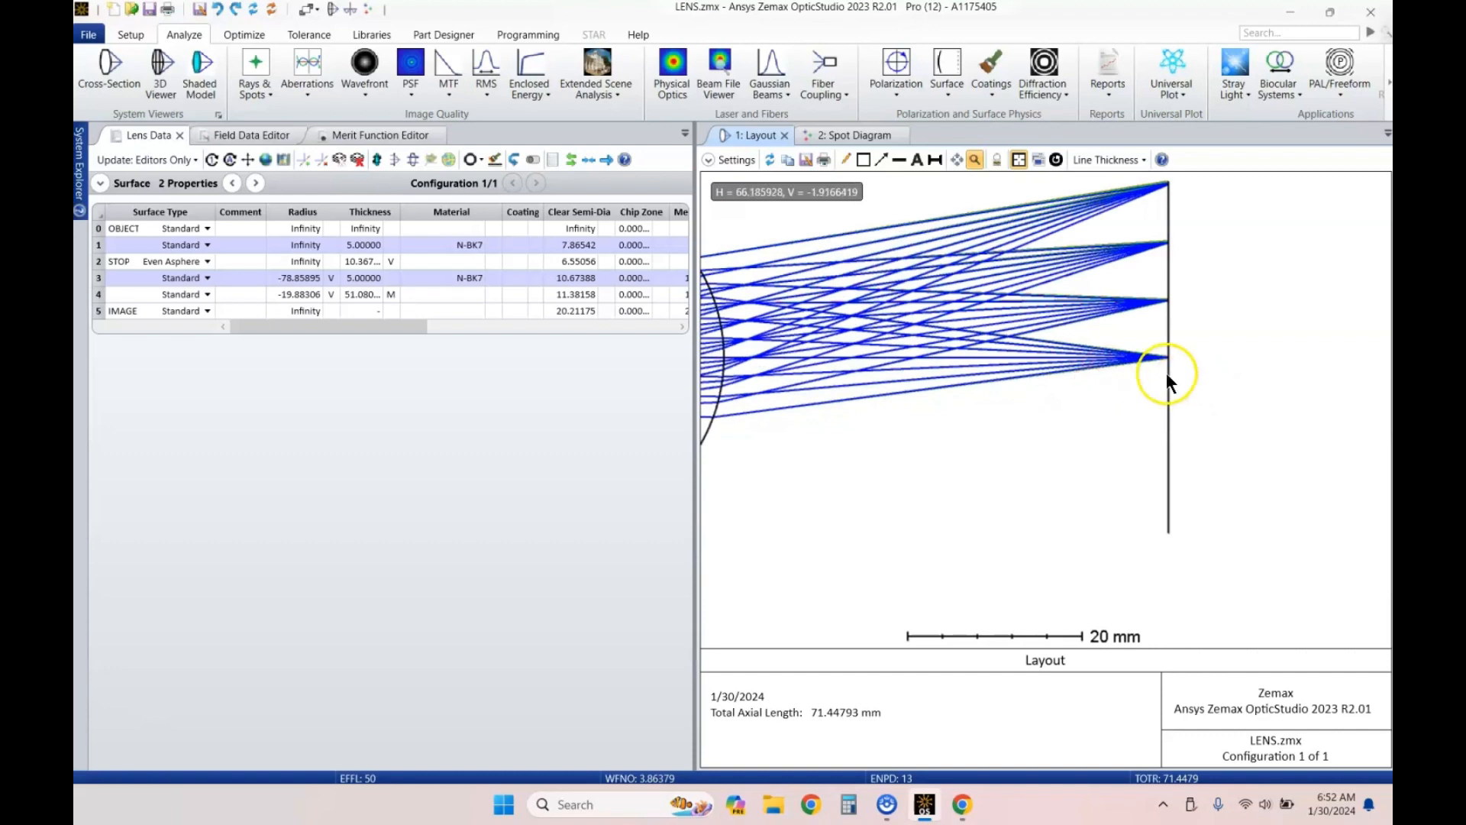
Step: Examine up close where the red, green and blue rays of the on-axis field focus relative to the image plane
{"action": "scroll", "coordinate": [1161, 358], "scroll_direction": "up", "scroll_amount": 5}
{"action": "scroll", "coordinate": [1153, 330], "scroll_direction": "up", "scroll_amount": 5}
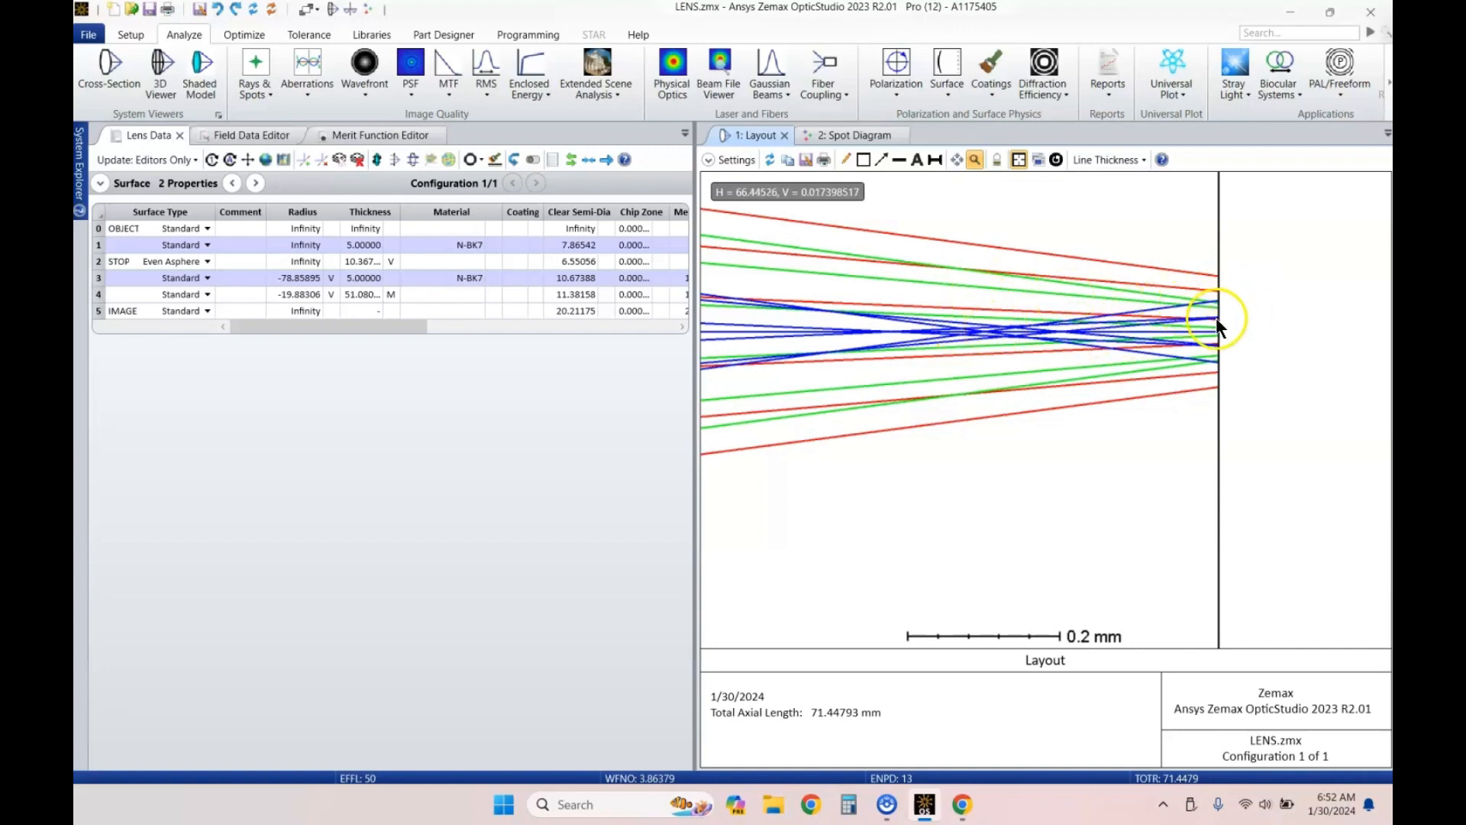
{"action": "left_click_drag", "start_coordinate": [1295, 309], "coordinate": [1276, 306]}
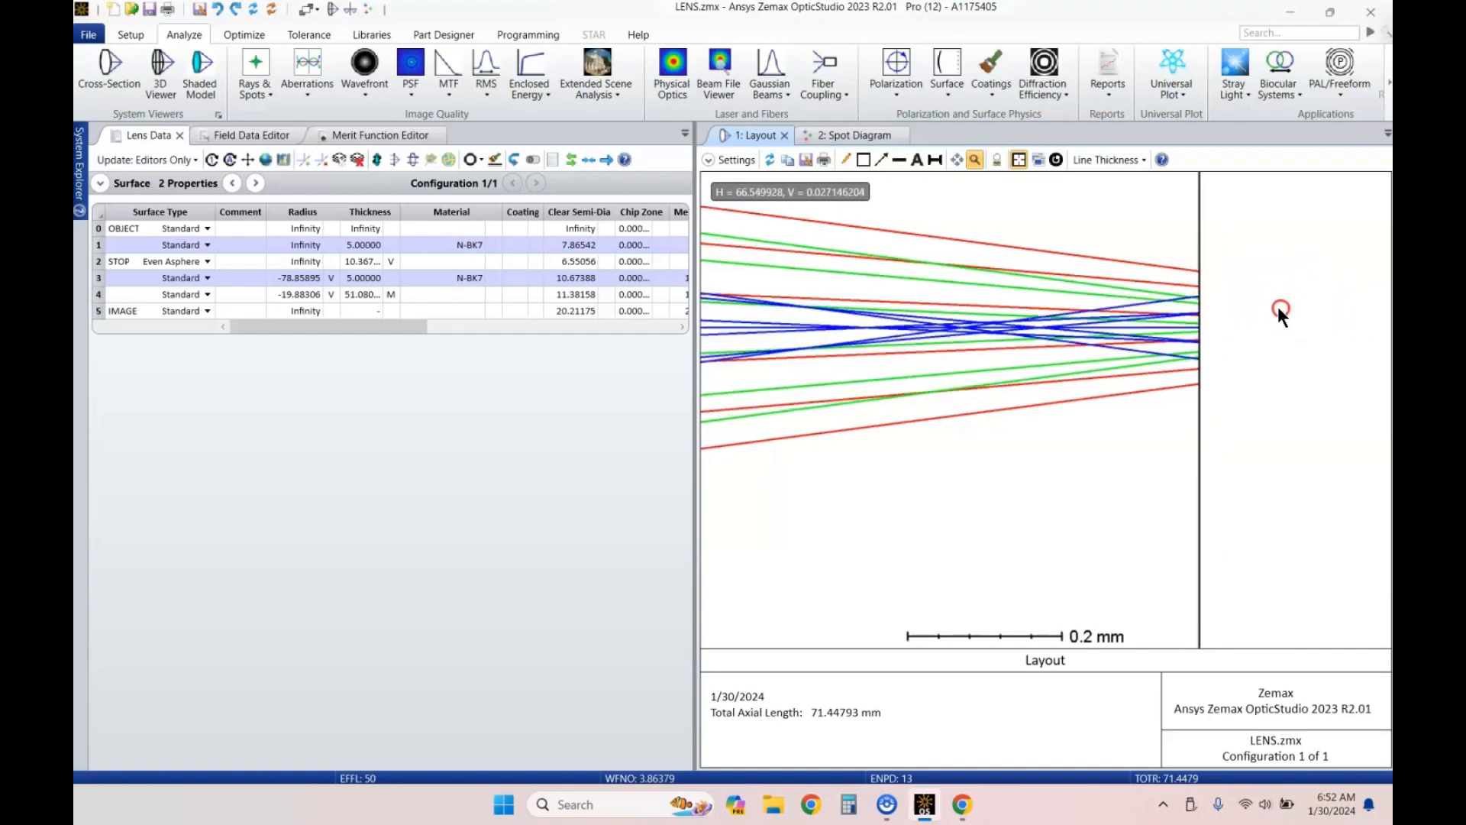
{"action": "scroll", "coordinate": [1277, 305], "scroll_direction": "down", "scroll_amount": 1}
{"action": "scroll", "coordinate": [1215, 312], "scroll_direction": "down", "scroll_amount": 2}
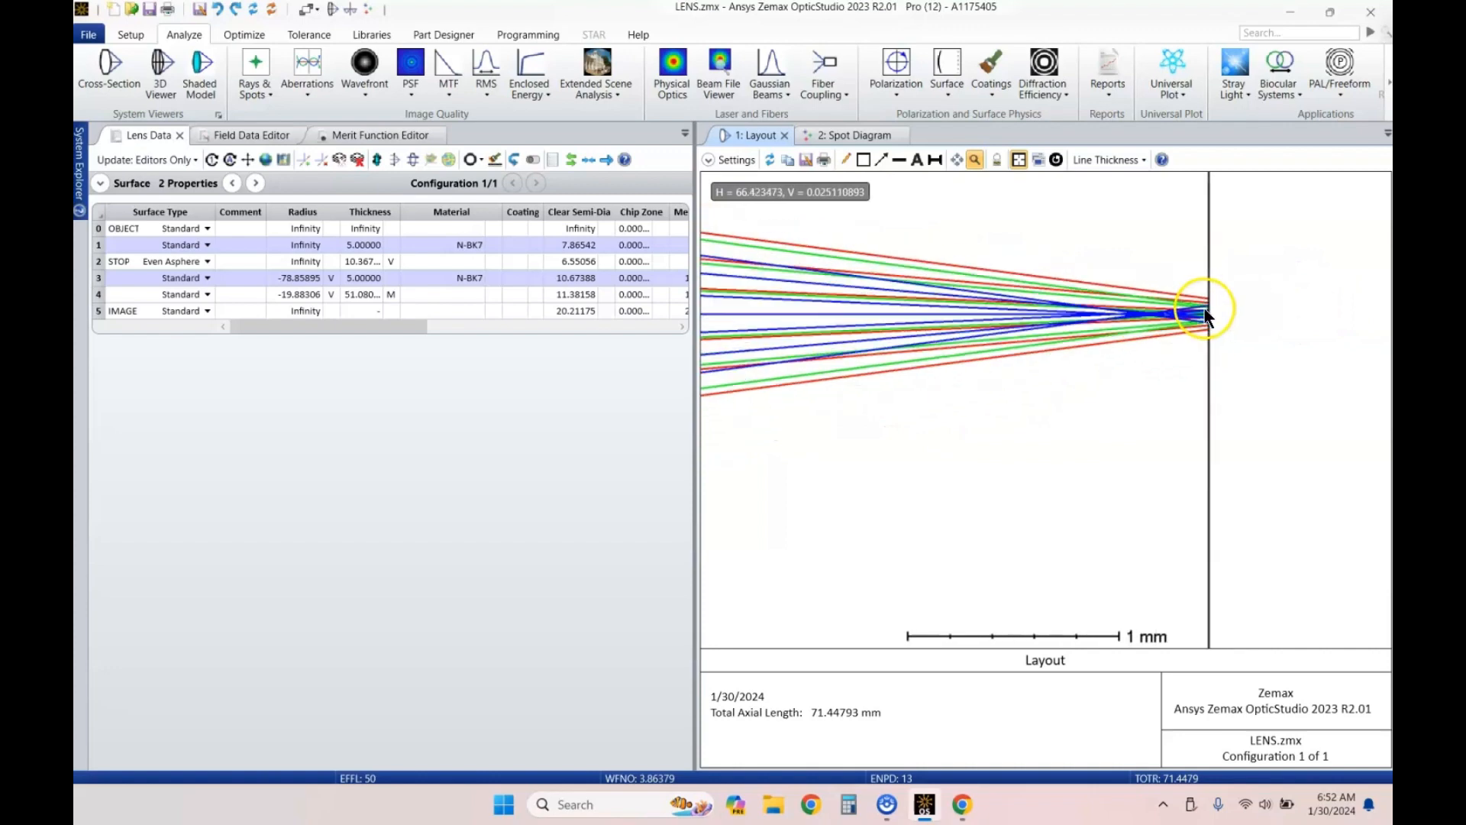
{"action": "scroll", "coordinate": [1214, 313], "scroll_direction": "down", "scroll_amount": 1}
{"action": "left_click", "coordinate": [1054, 160]}
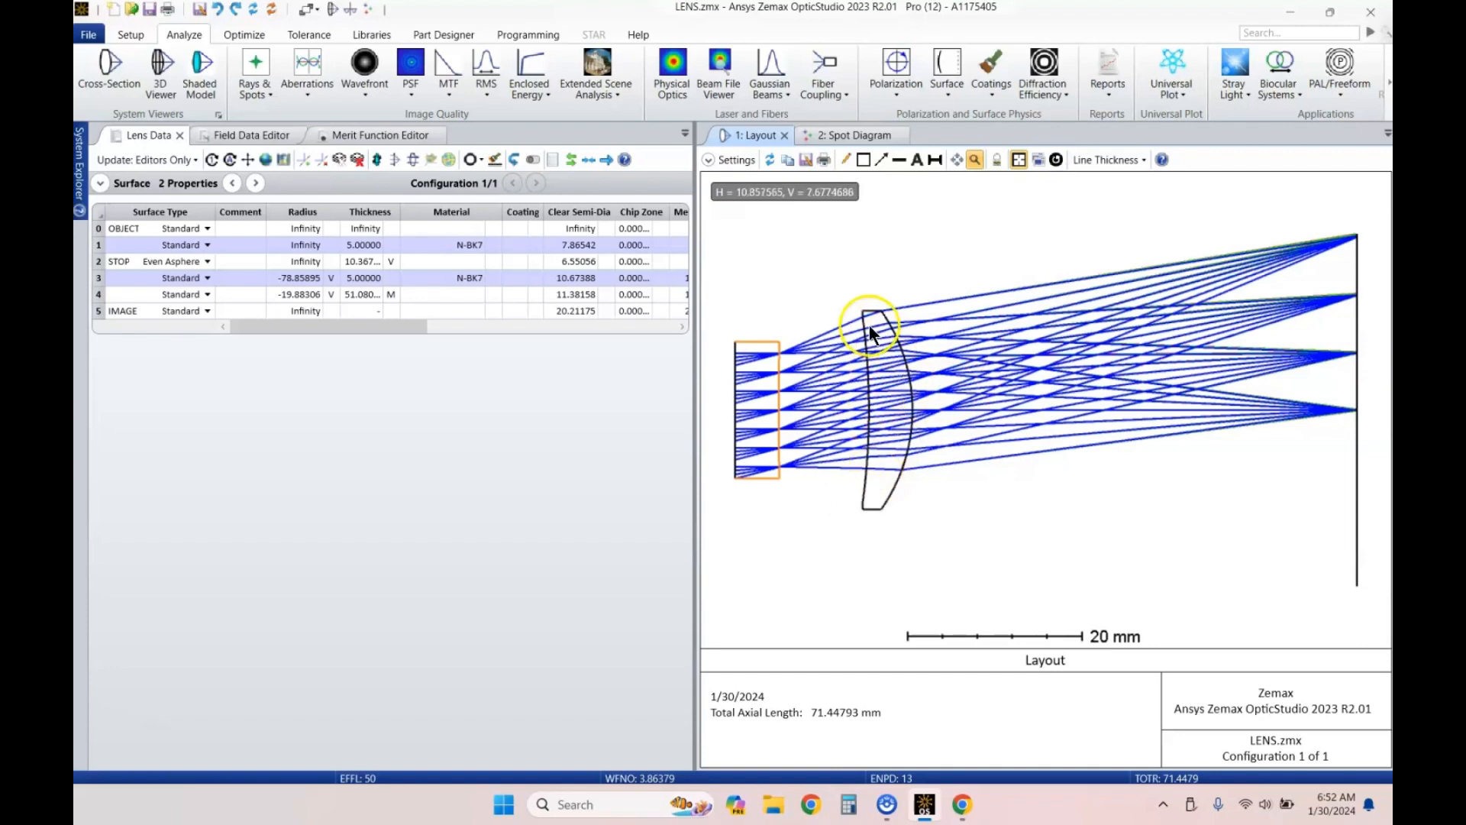
Step: Insert a new surface directly in front of the N-BK7 lens behind the stop, and give it the material N-F2
{"action": "left_click", "coordinate": [366, 277]}
{"action": "key", "text": "Insert"}
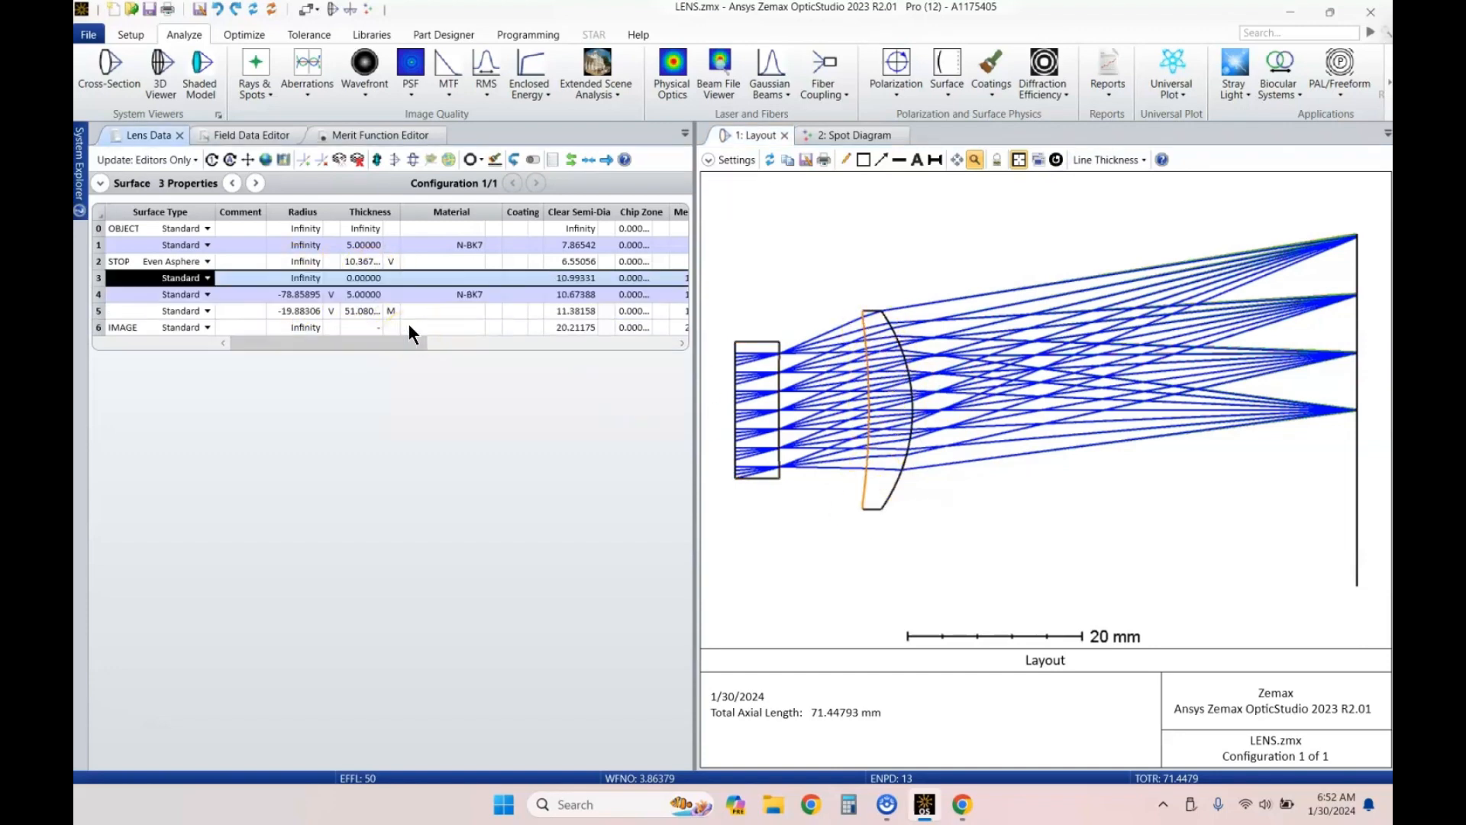
{"action": "key", "text": "Right"}
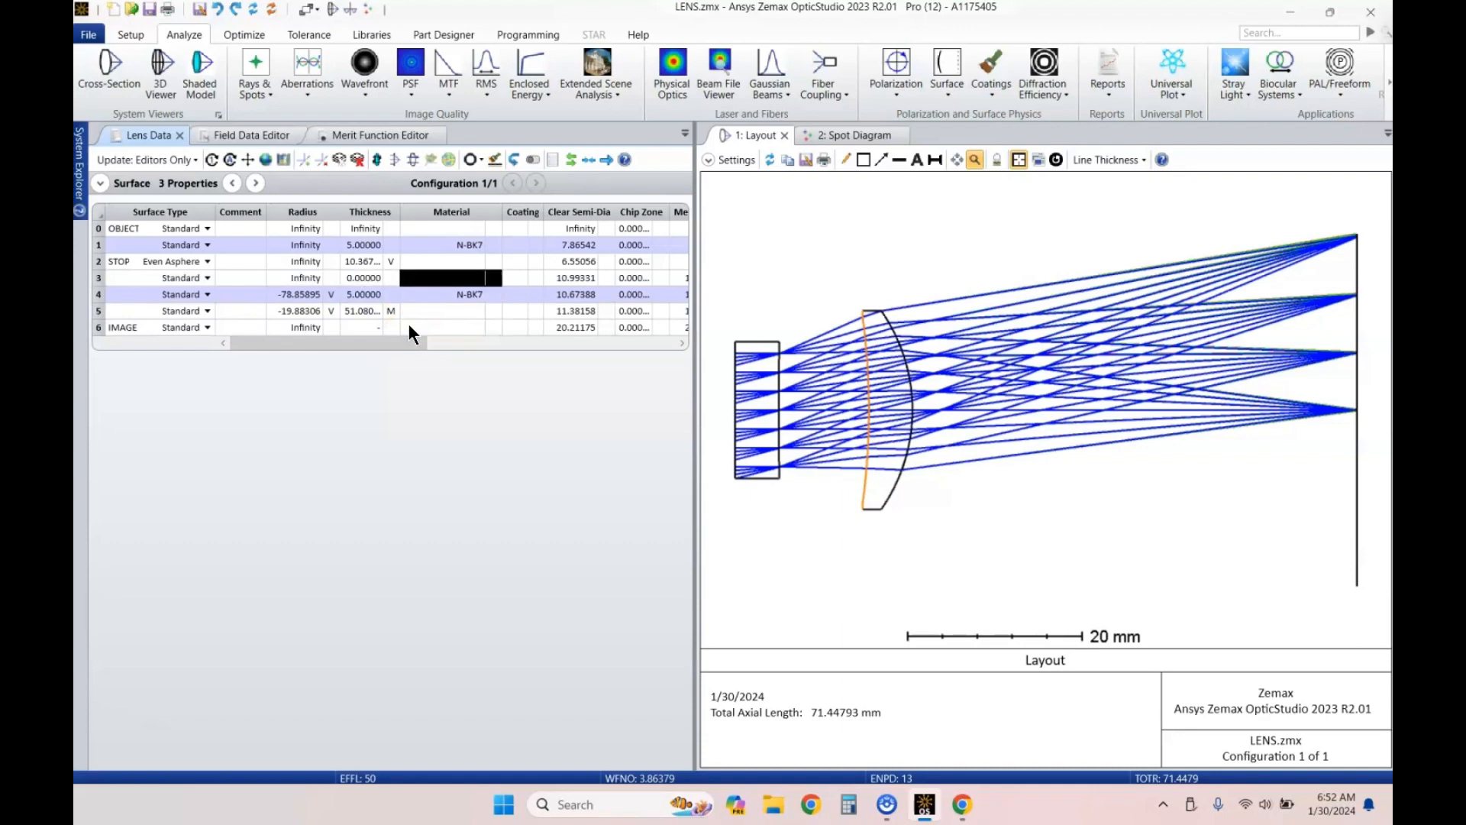
{"action": "type", "text": "n-"}
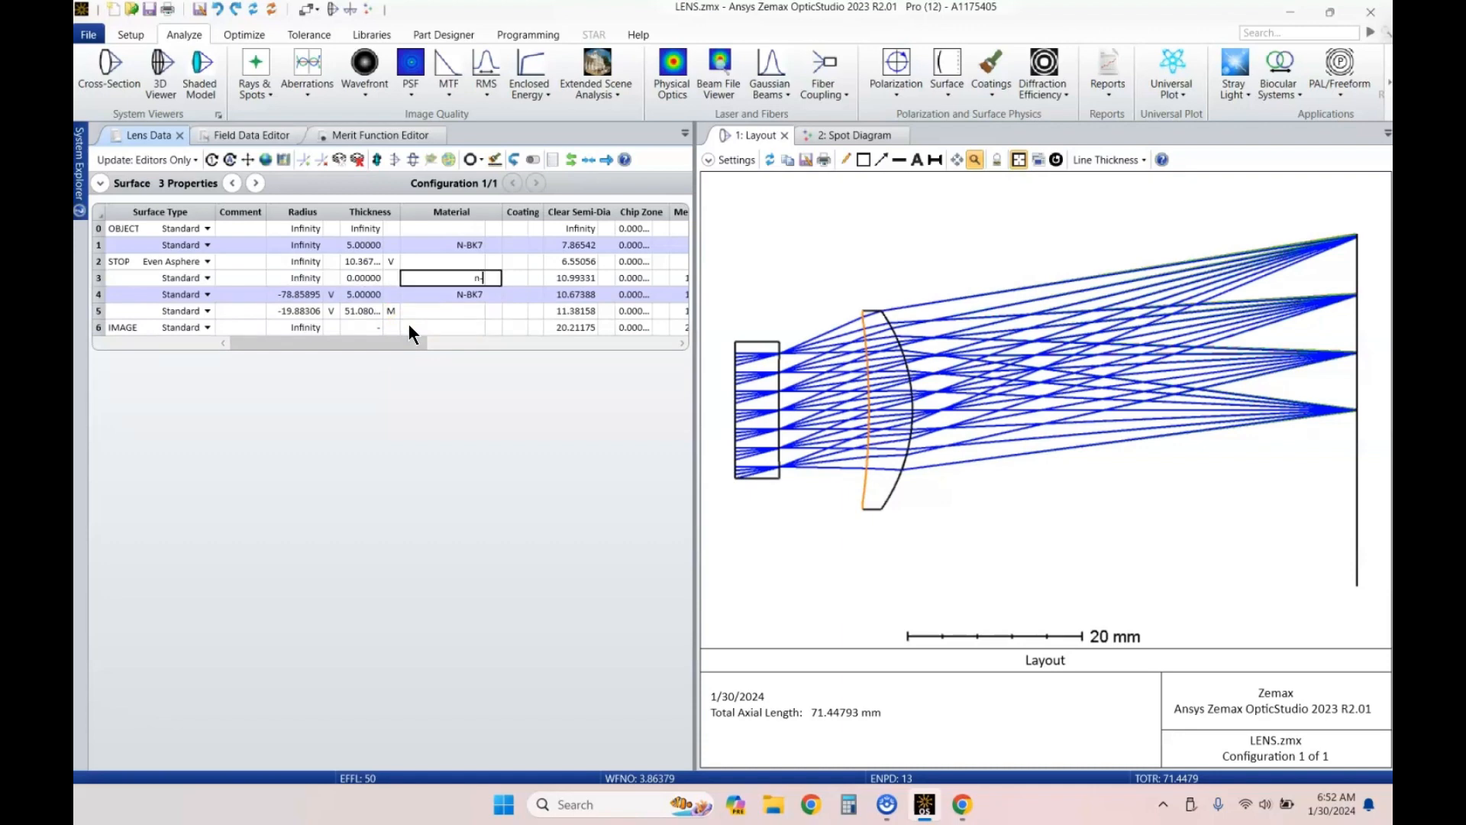
{"action": "type", "text": "f2"}
{"action": "key", "text": "Return"}
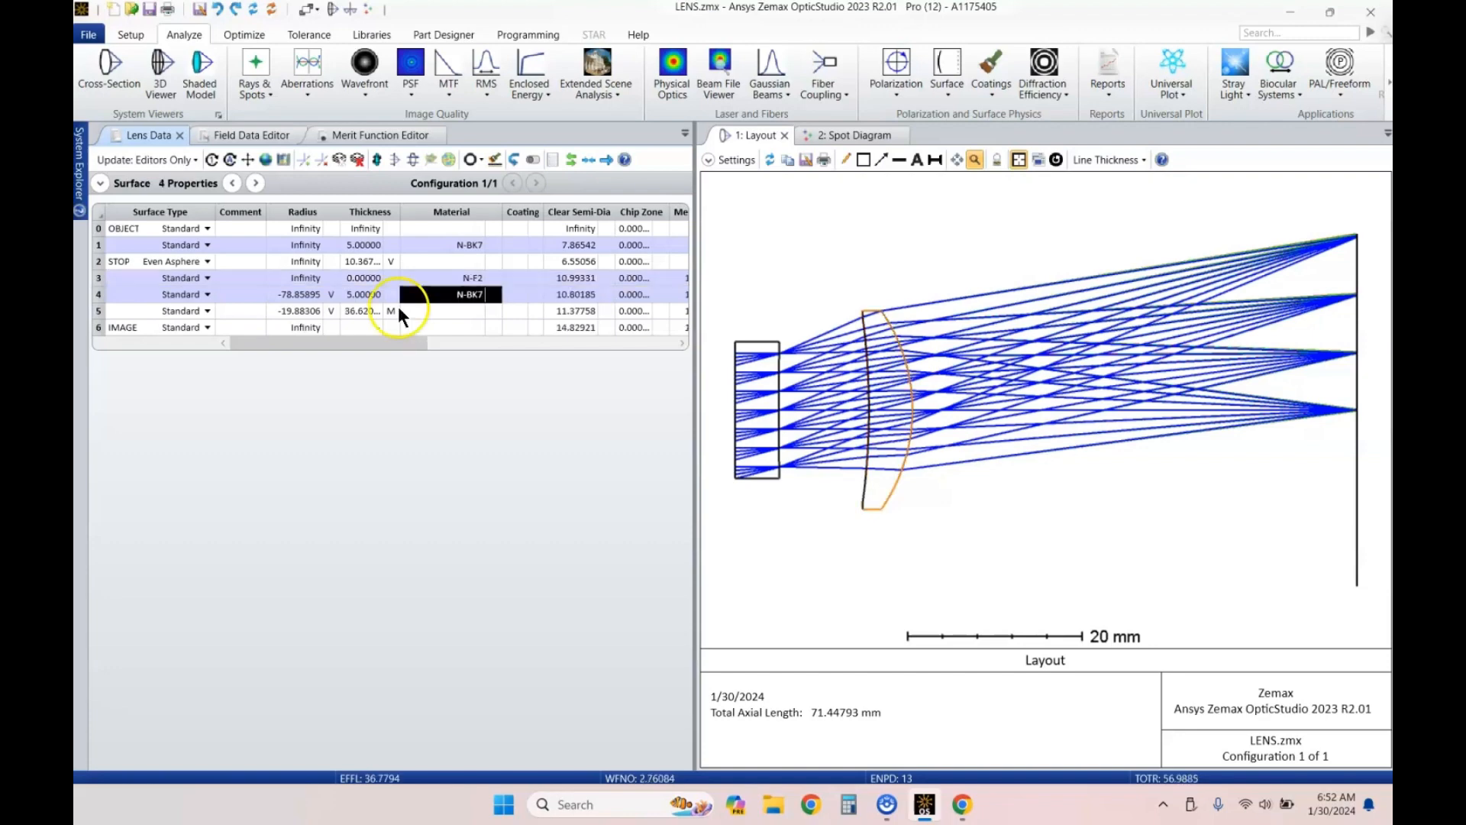
Step: Set the N-F2 surface's thickness to 10 mm and refresh the layout plot to show the cemented doublet
{"action": "left_click", "coordinate": [356, 278]}
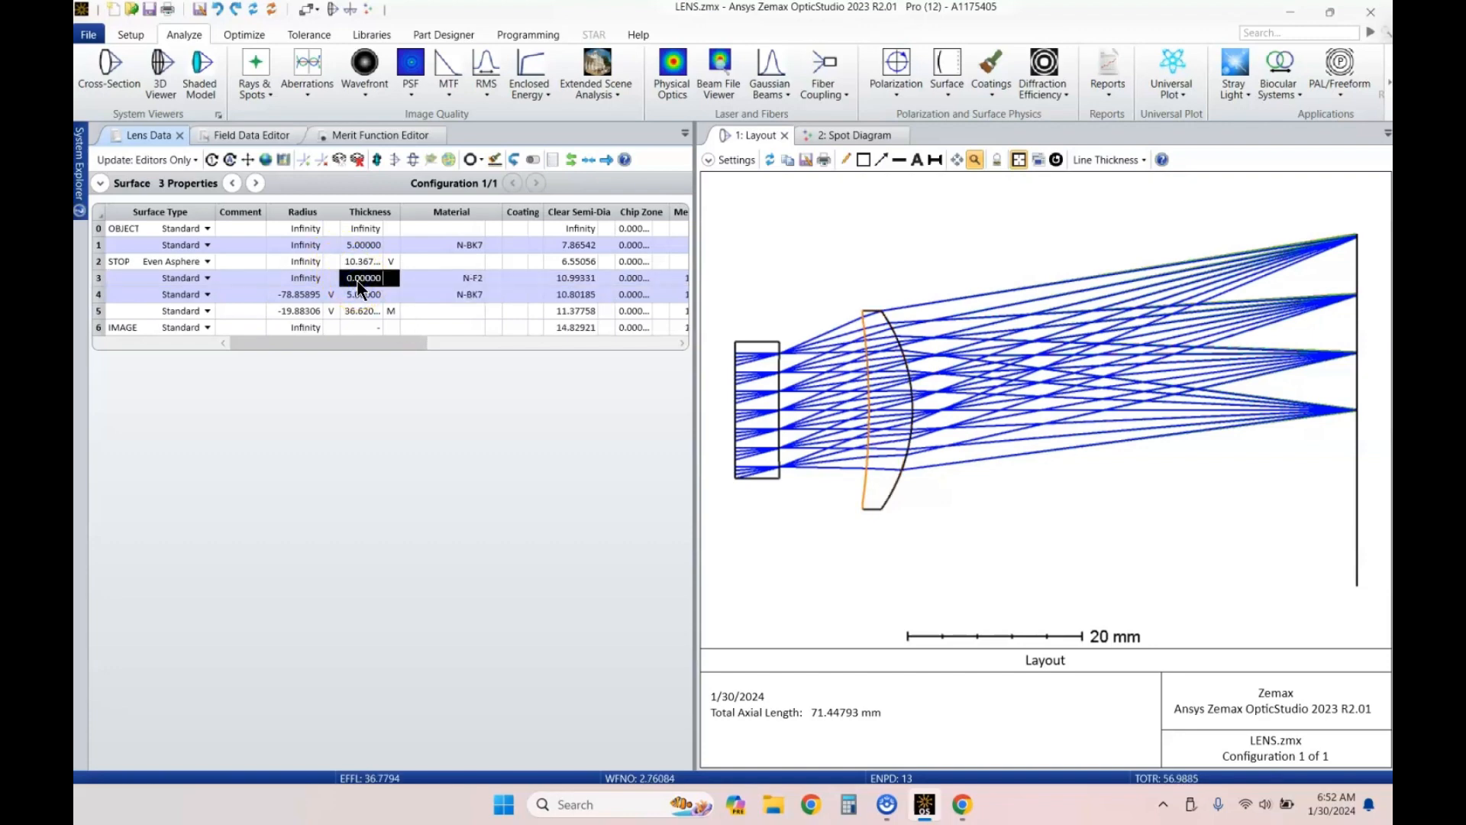
{"action": "type", "text": "10"}
{"action": "key", "text": "Return"}
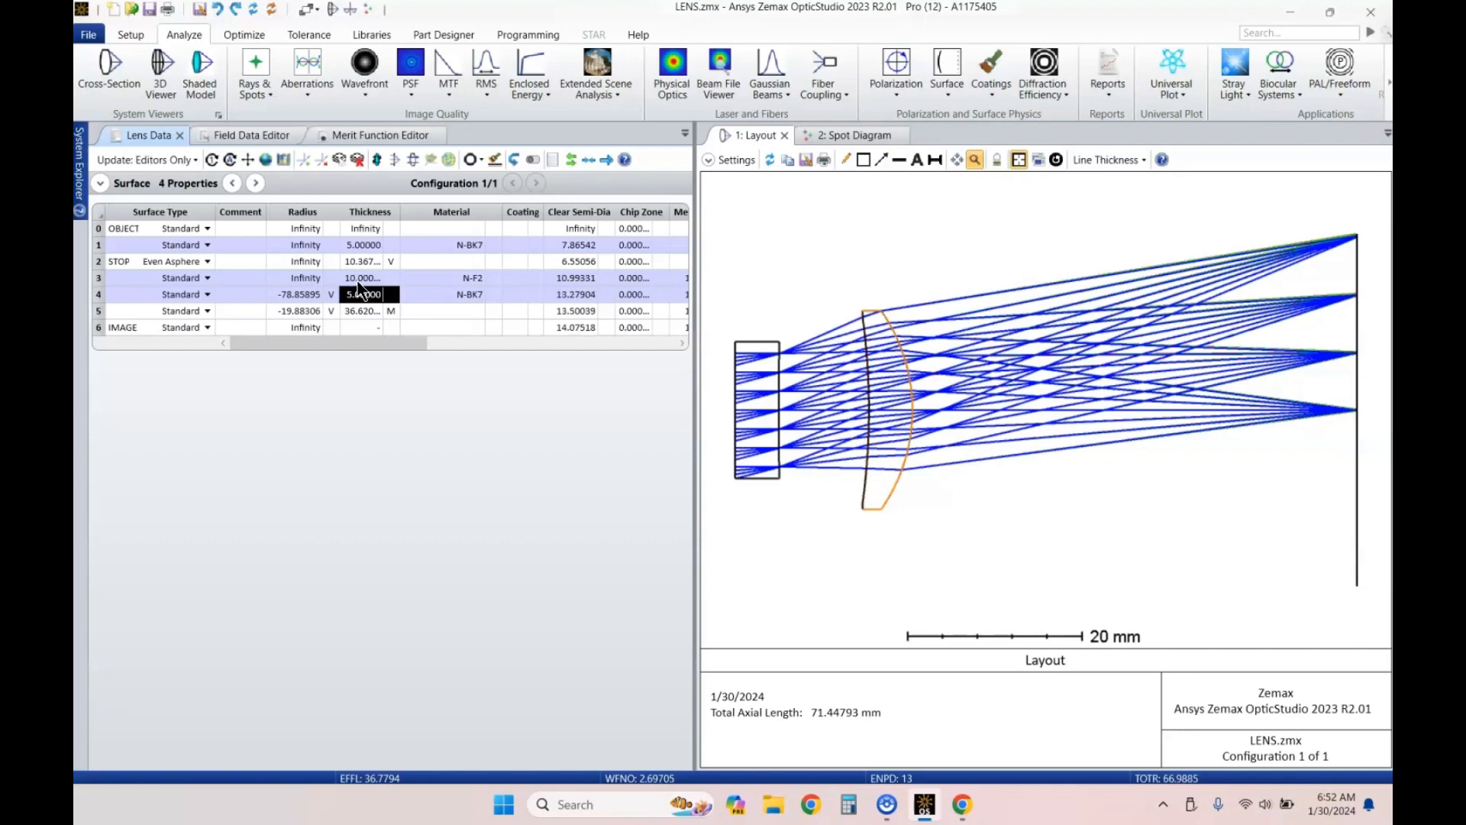
{"action": "left_click", "coordinate": [771, 157]}
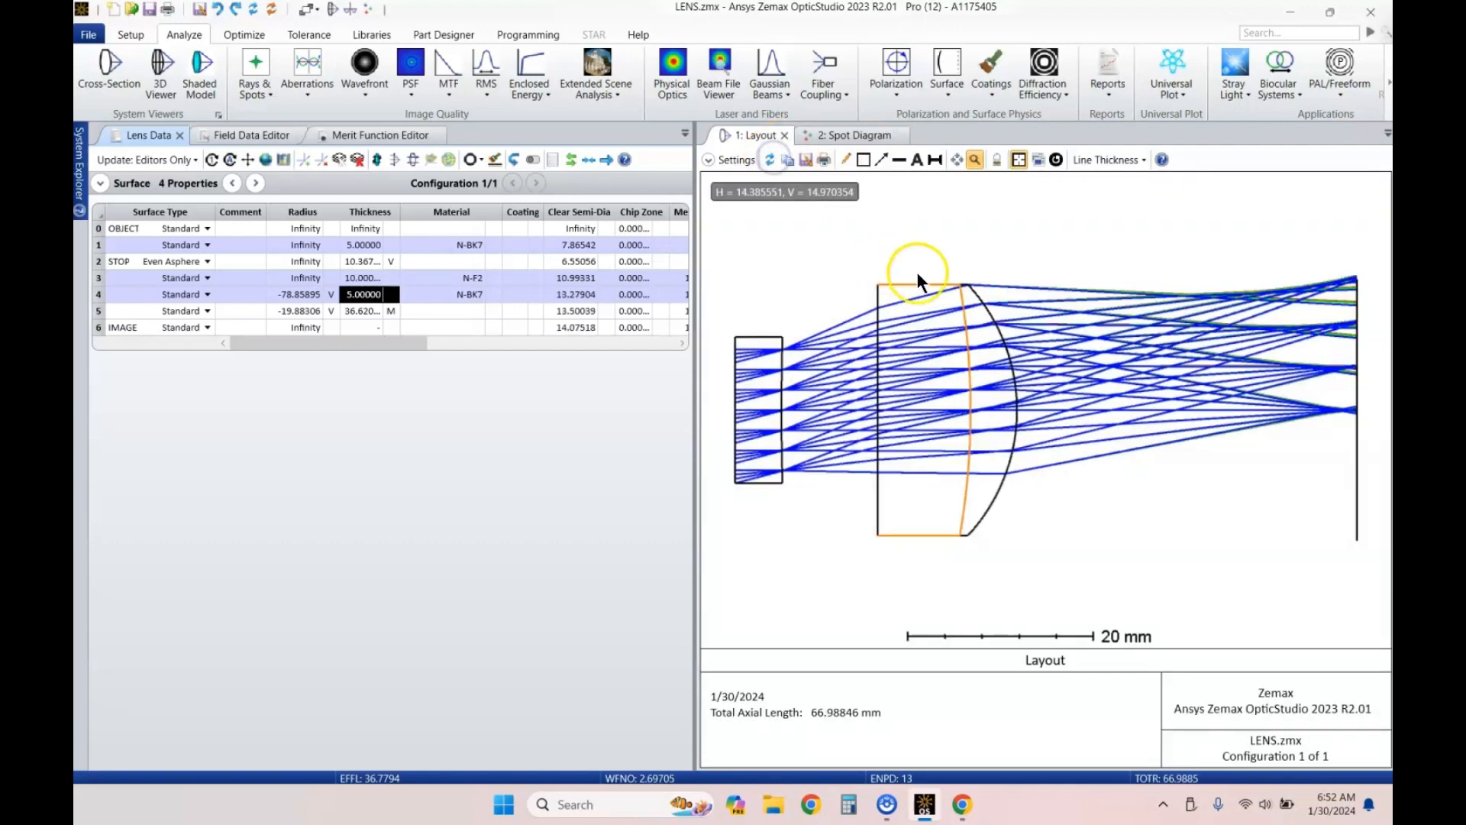
{"action": "left_click_drag", "start_coordinate": [995, 266], "coordinate": [933, 262]}
{"action": "scroll", "coordinate": [933, 265], "scroll_direction": "down", "scroll_amount": 5}
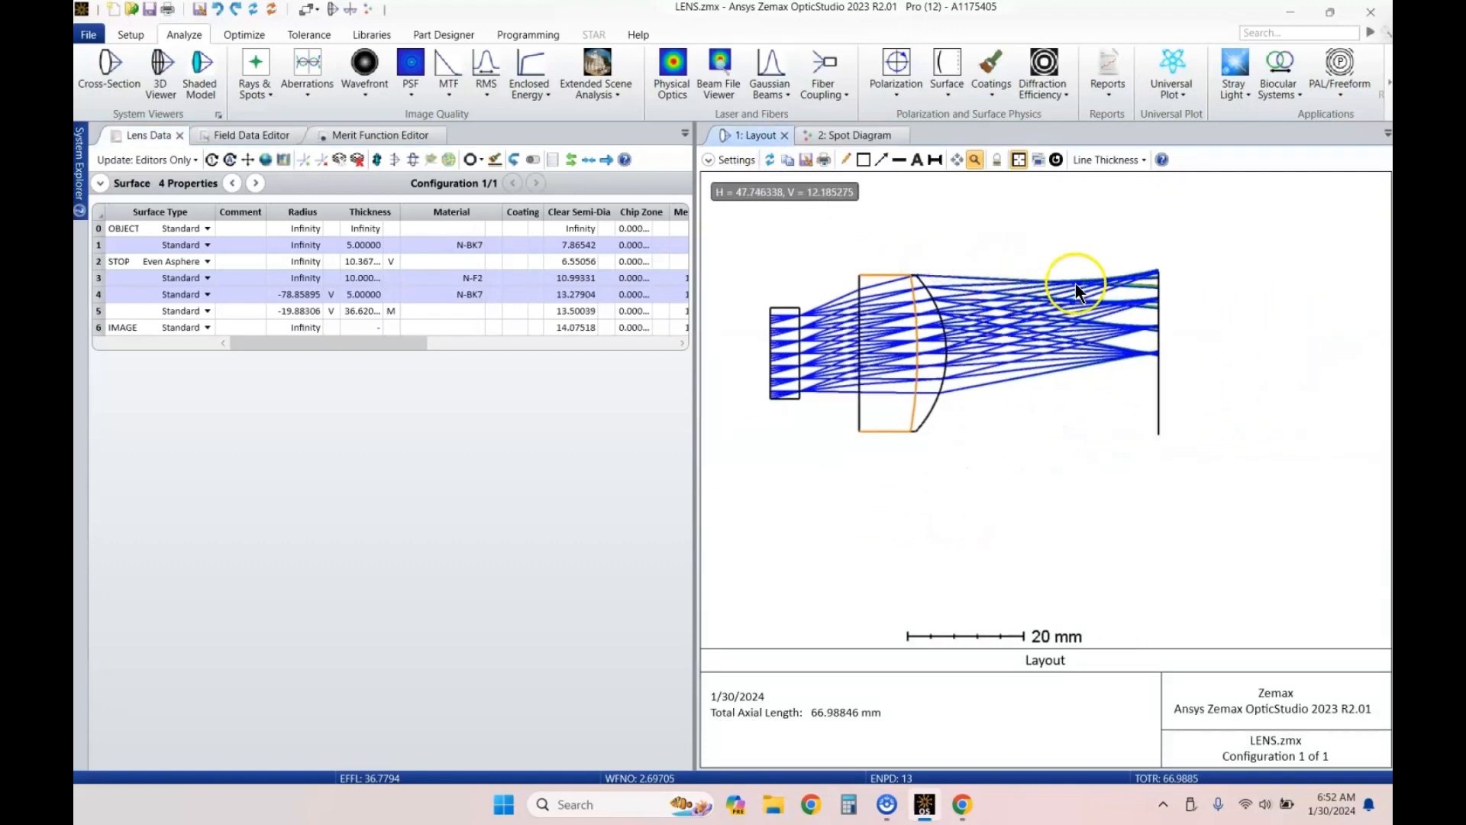
{"action": "scroll", "coordinate": [1075, 282], "scroll_direction": "up", "scroll_amount": 3}
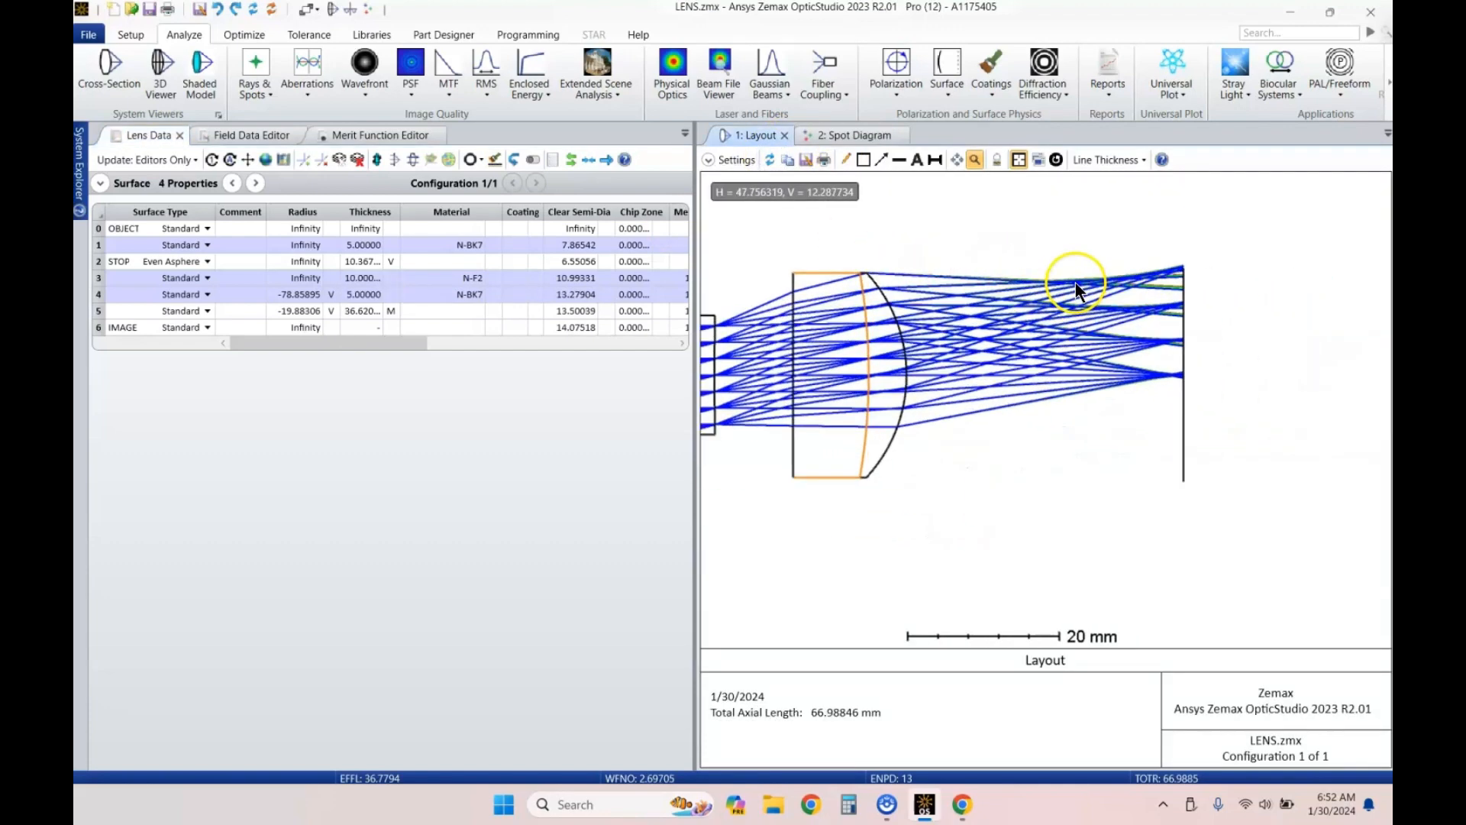
Step: Make the N-F2 surface's radius variable, run a local optimization with Damped Least Squares and automatic cycles, and refresh the layout plot
{"action": "left_click", "coordinate": [303, 278]}
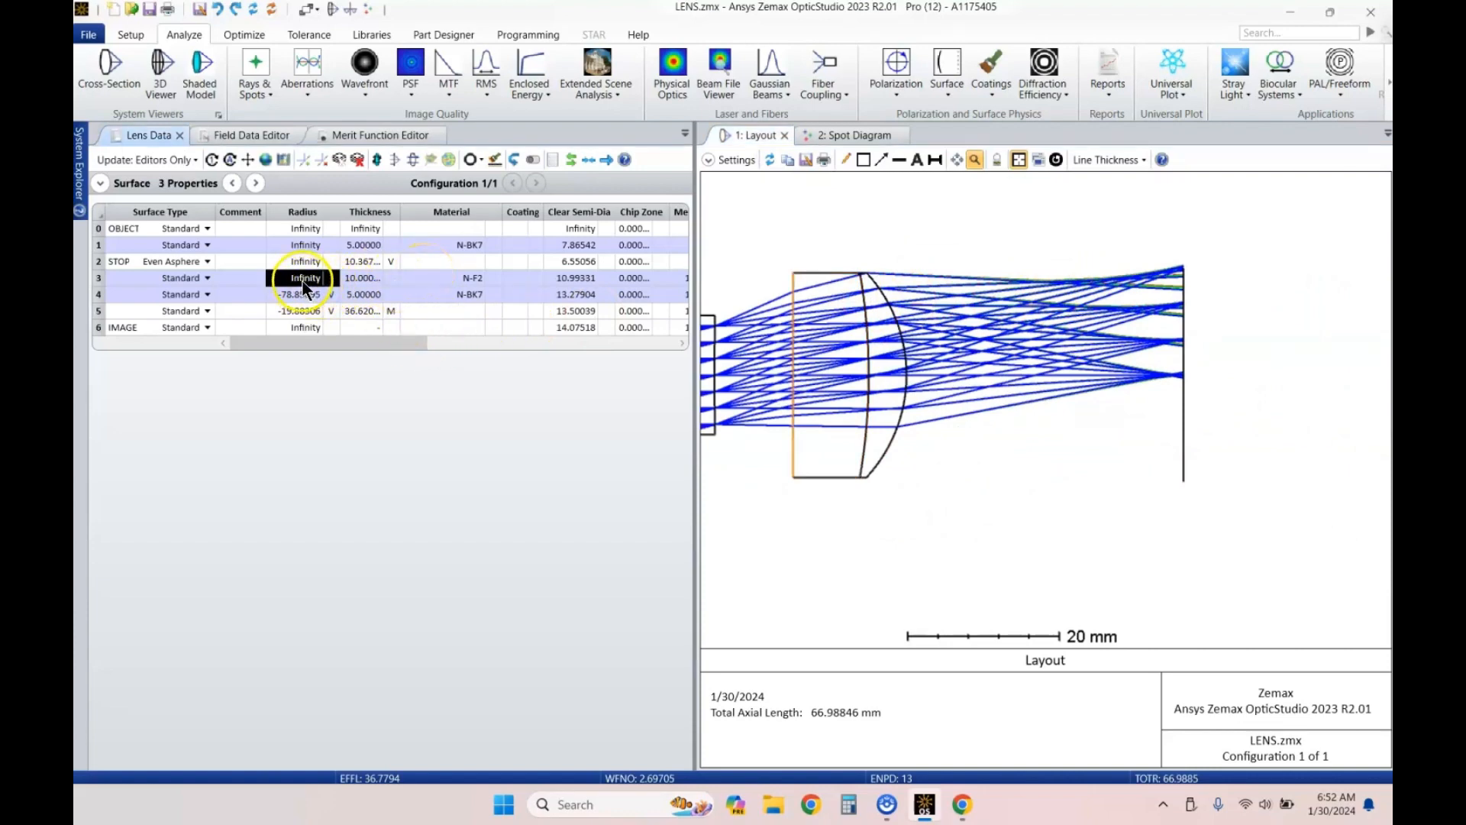
{"action": "key", "text": "ctrl+z"}
{"action": "key", "text": "ctrl+o"}
{"action": "key", "text": "Return"}
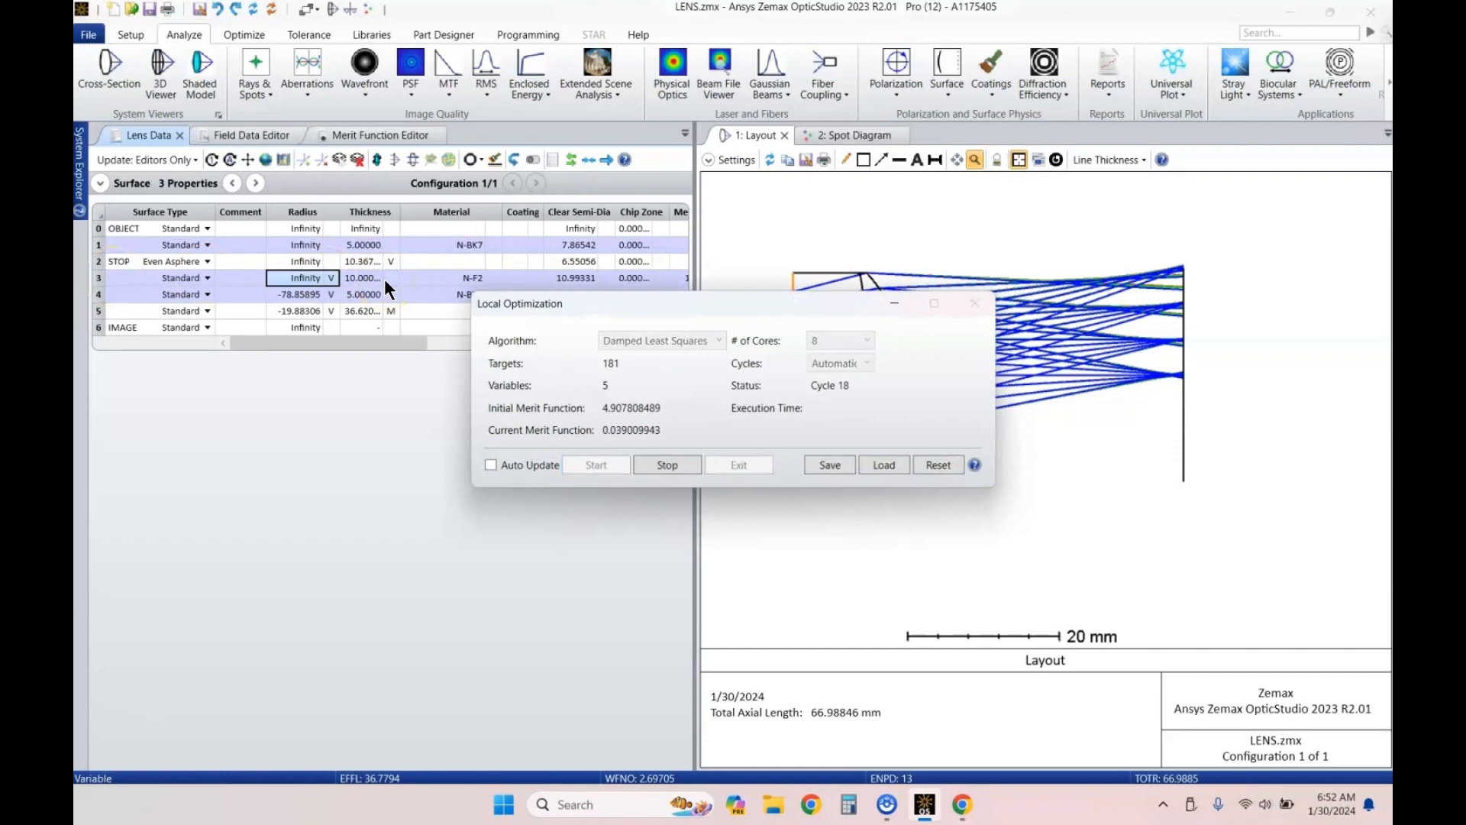
{"action": "left_click", "coordinate": [740, 464]}
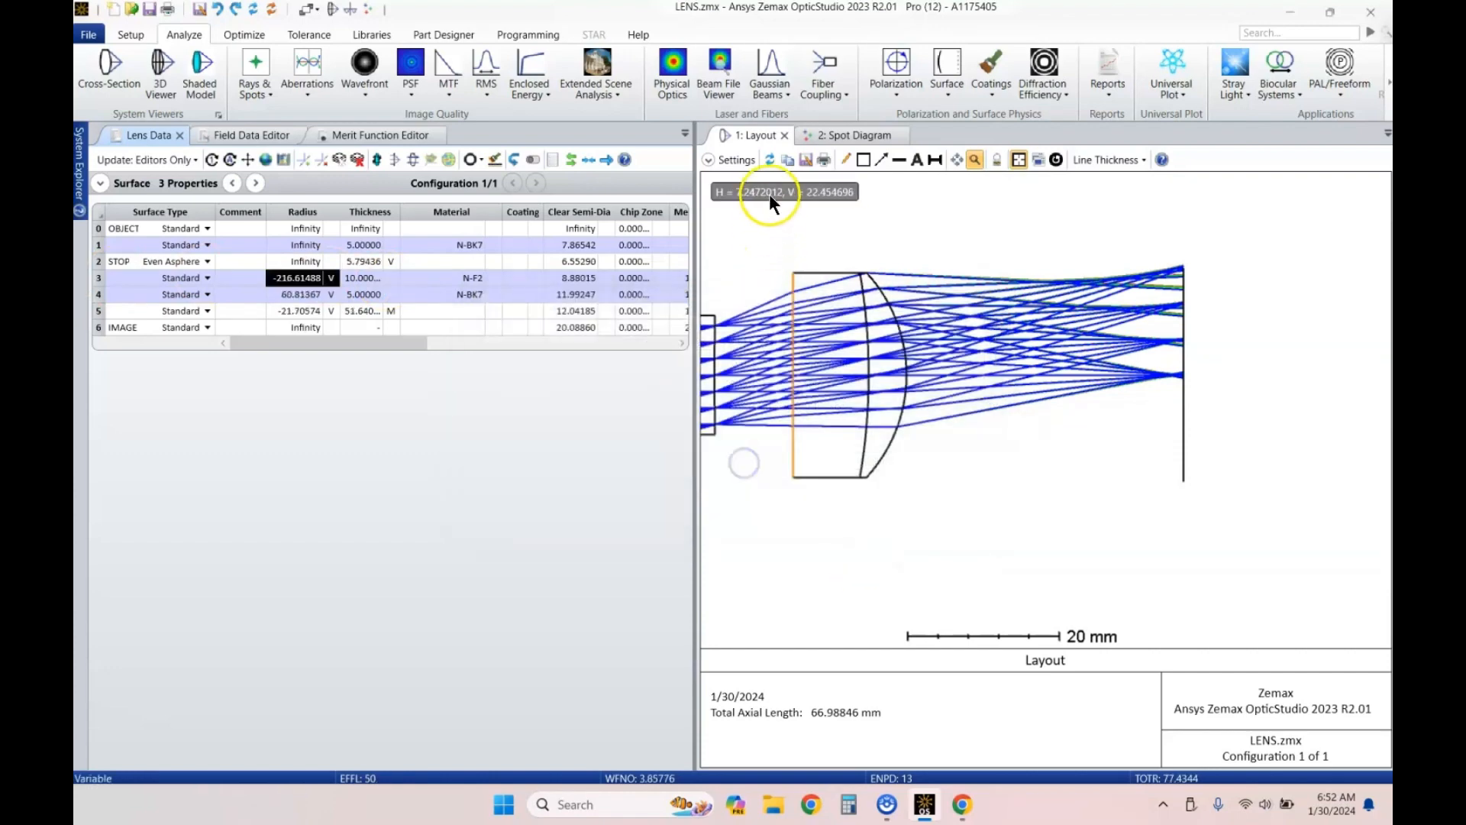
{"action": "left_click", "coordinate": [769, 161]}
Step: Inspect how closely the three wavelengths focus together at the image plane in the optimized doublet system
{"action": "scroll", "coordinate": [989, 284], "scroll_direction": "down", "scroll_amount": 1}
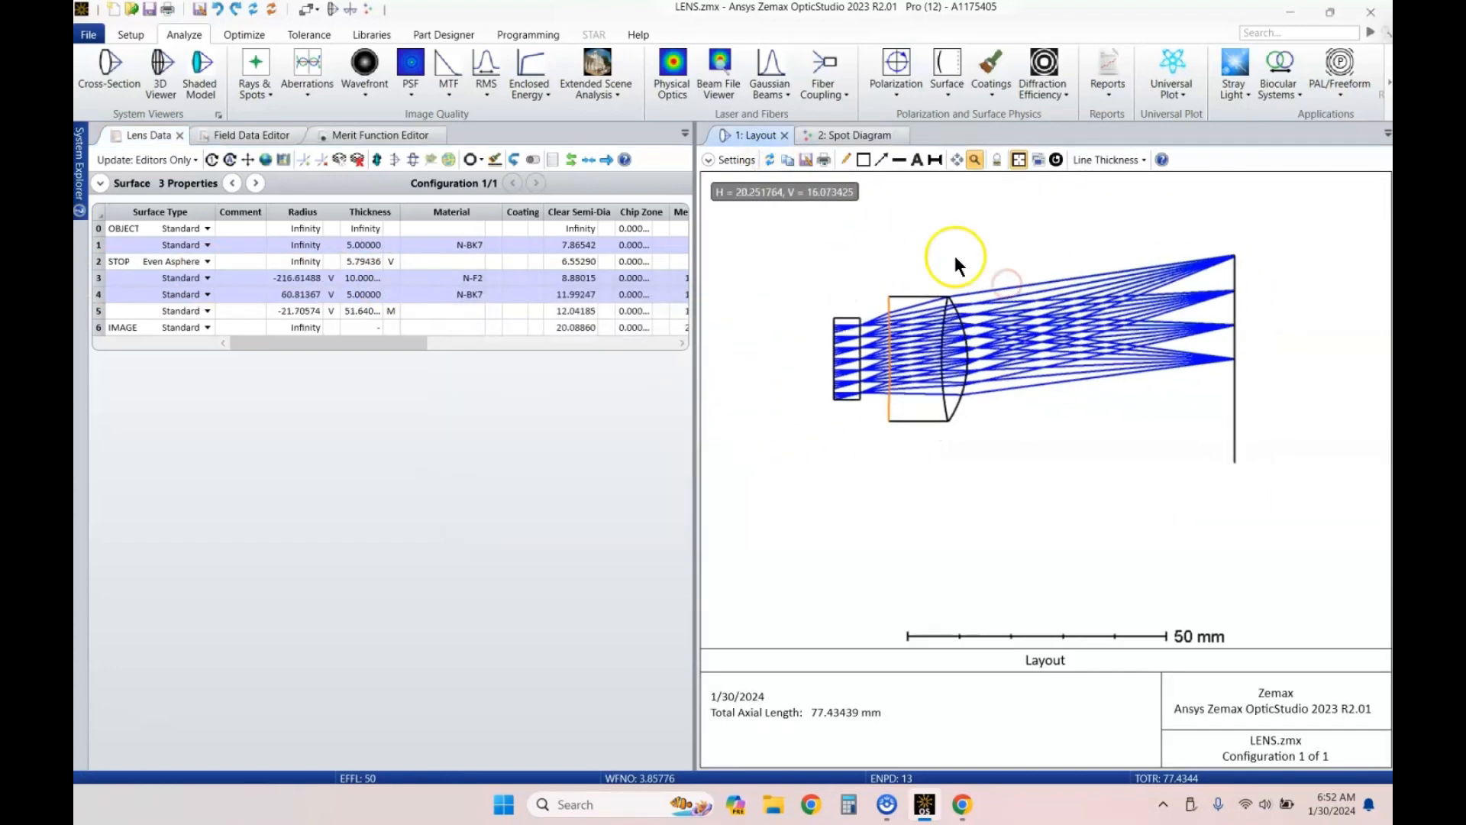
{"action": "scroll", "coordinate": [1236, 358], "scroll_direction": "up", "scroll_amount": 9}
{"action": "scroll", "coordinate": [1187, 321], "scroll_direction": "up", "scroll_amount": 10}
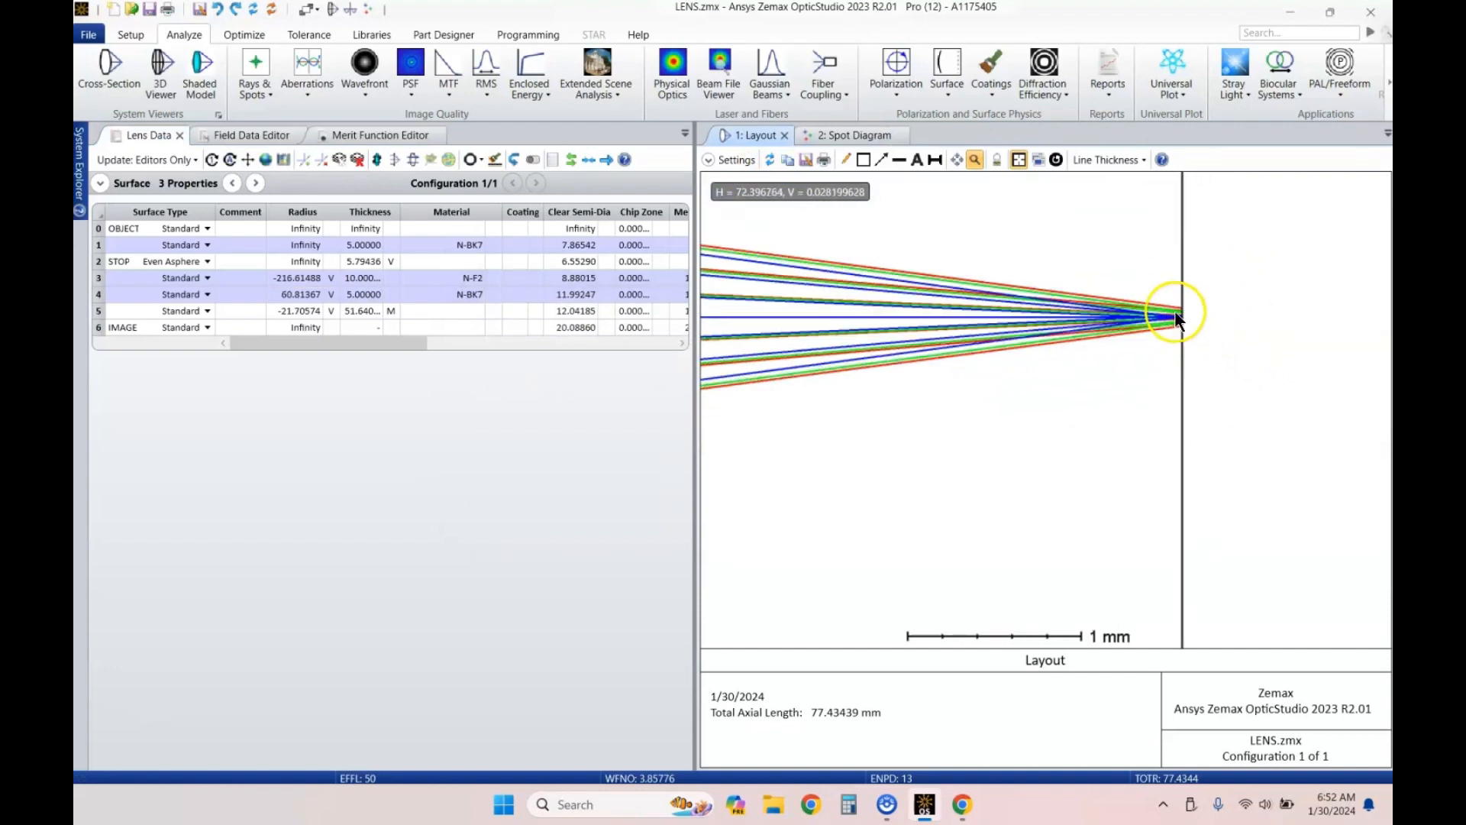
{"action": "left_click", "coordinate": [1056, 160]}
{"action": "scroll", "coordinate": [1138, 393], "scroll_direction": "down", "scroll_amount": 1}
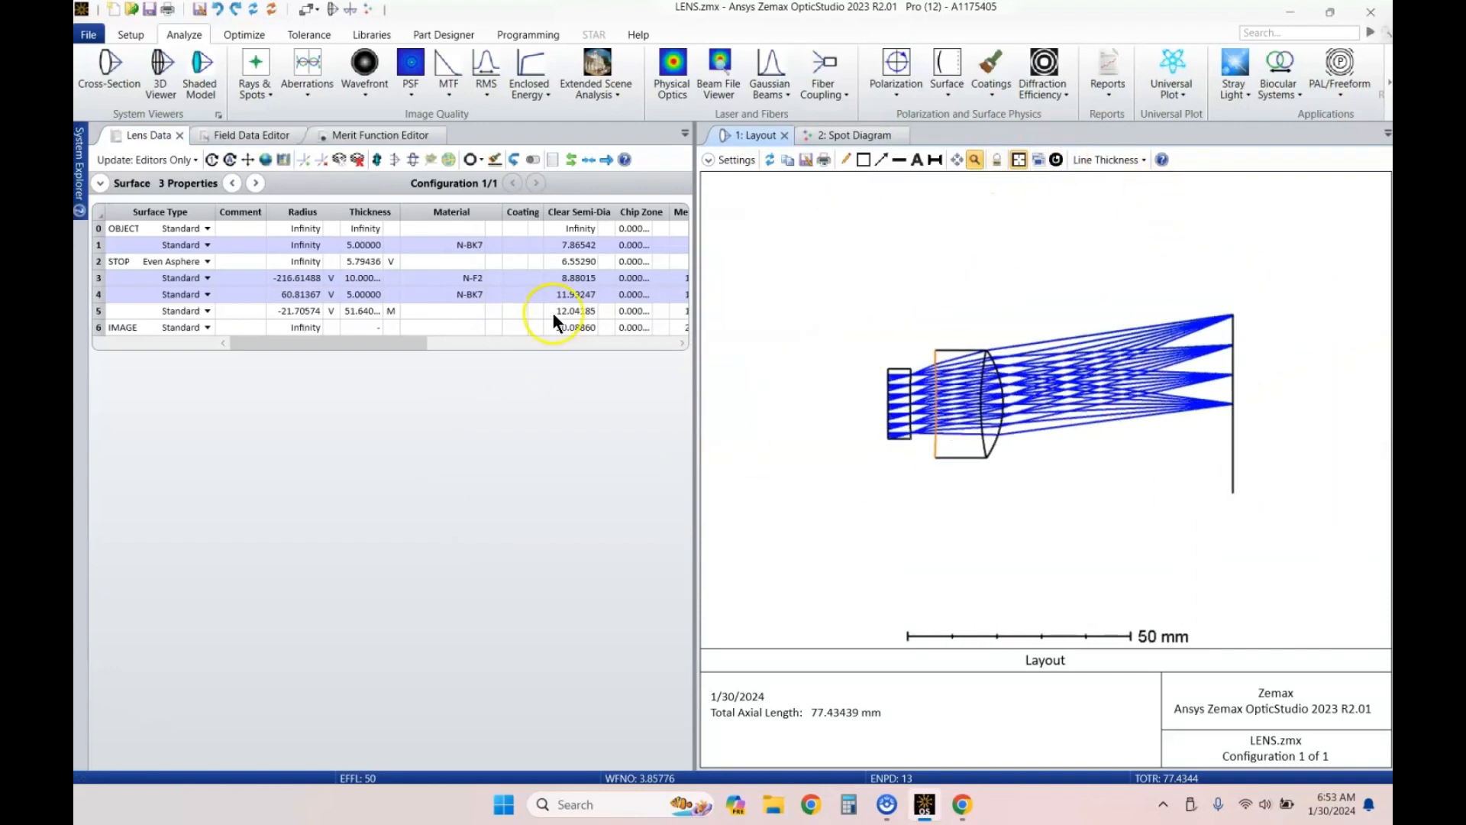
Step: Check the doublet's two glasses, and add LACROIX to the material catalogs used by the system
{"action": "left_click", "coordinate": [470, 276]}
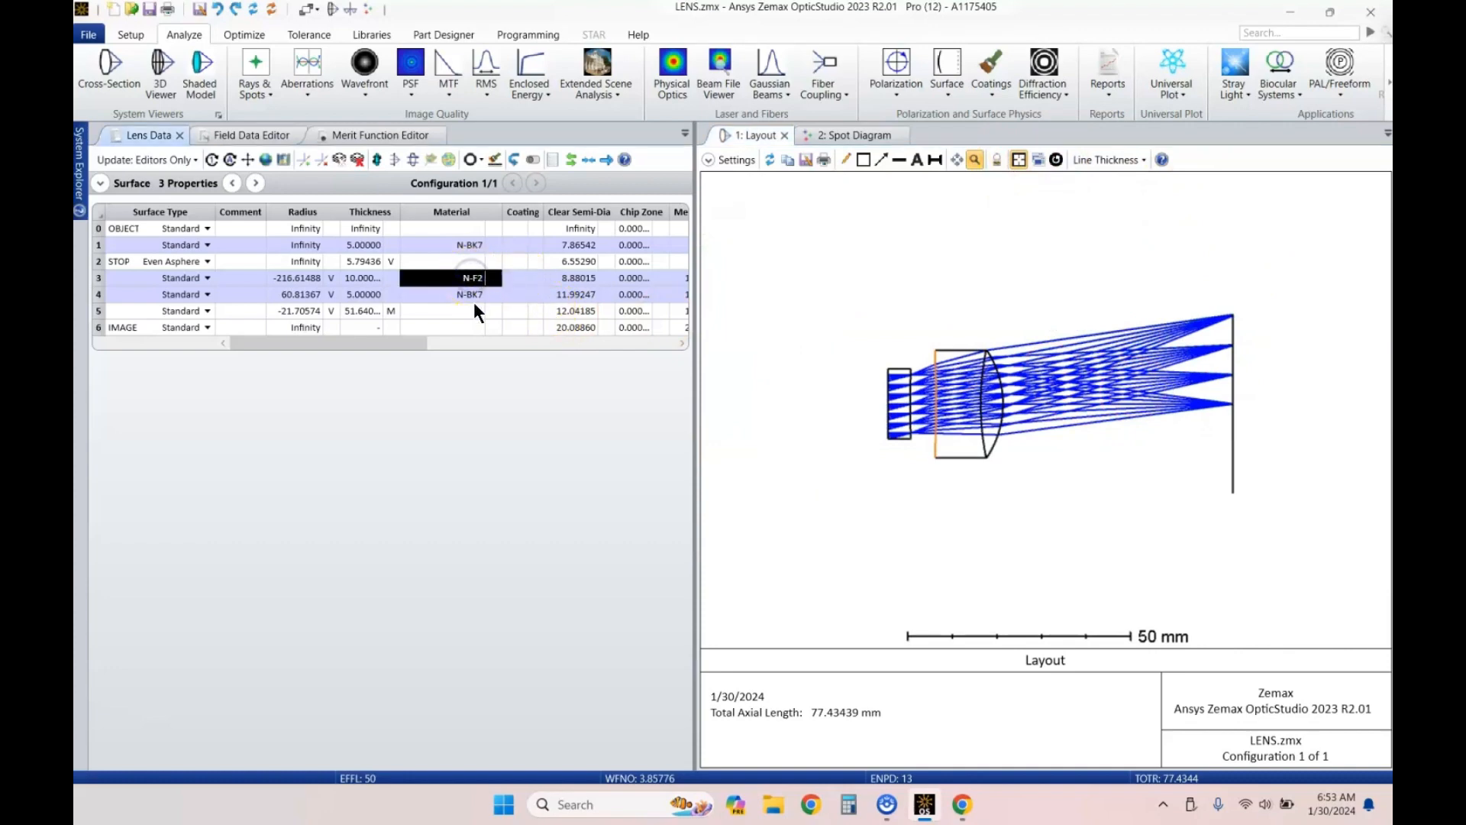
{"action": "left_click", "coordinate": [424, 293]}
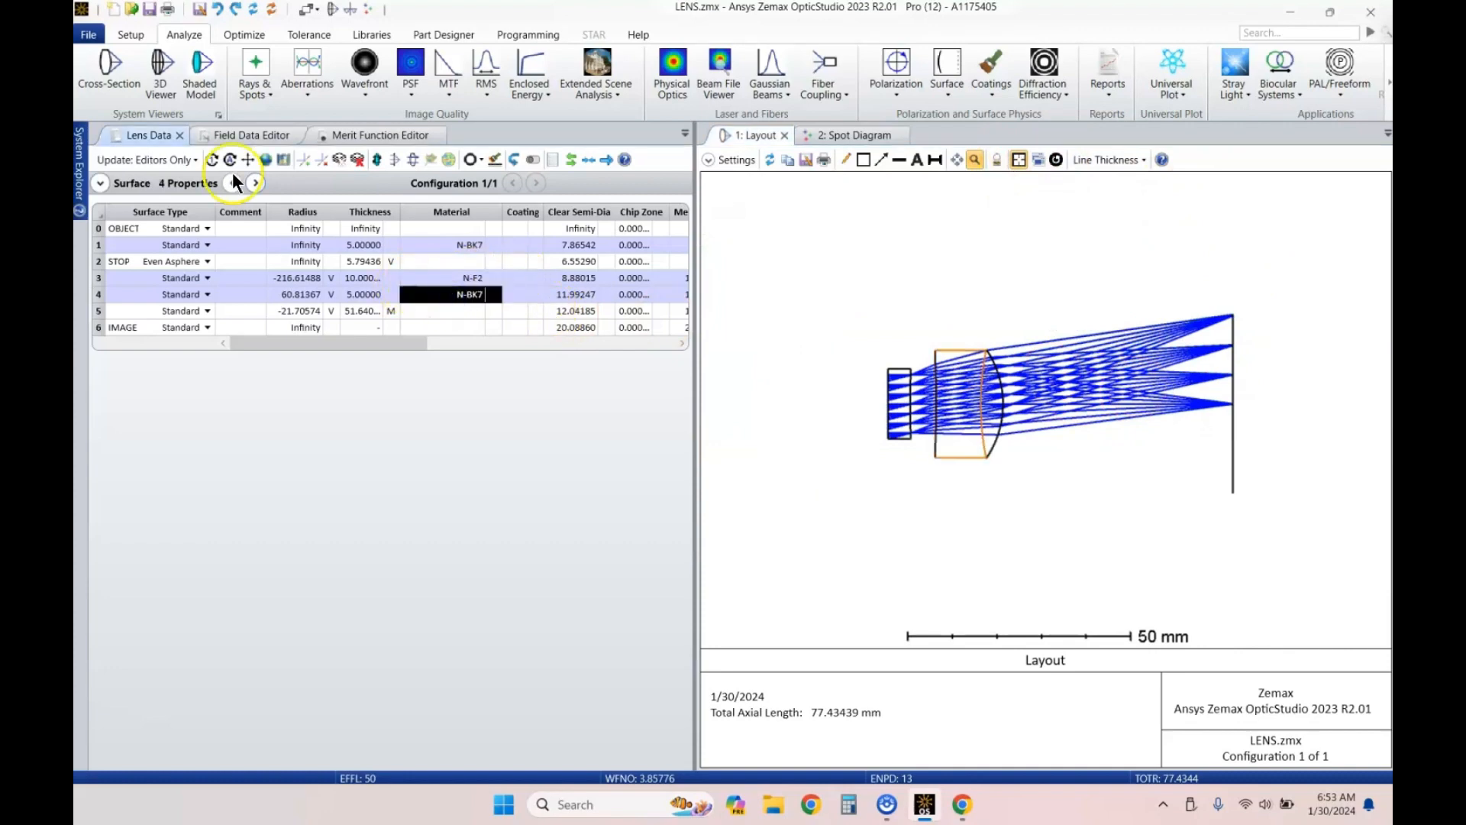
{"action": "left_click", "coordinate": [128, 33]}
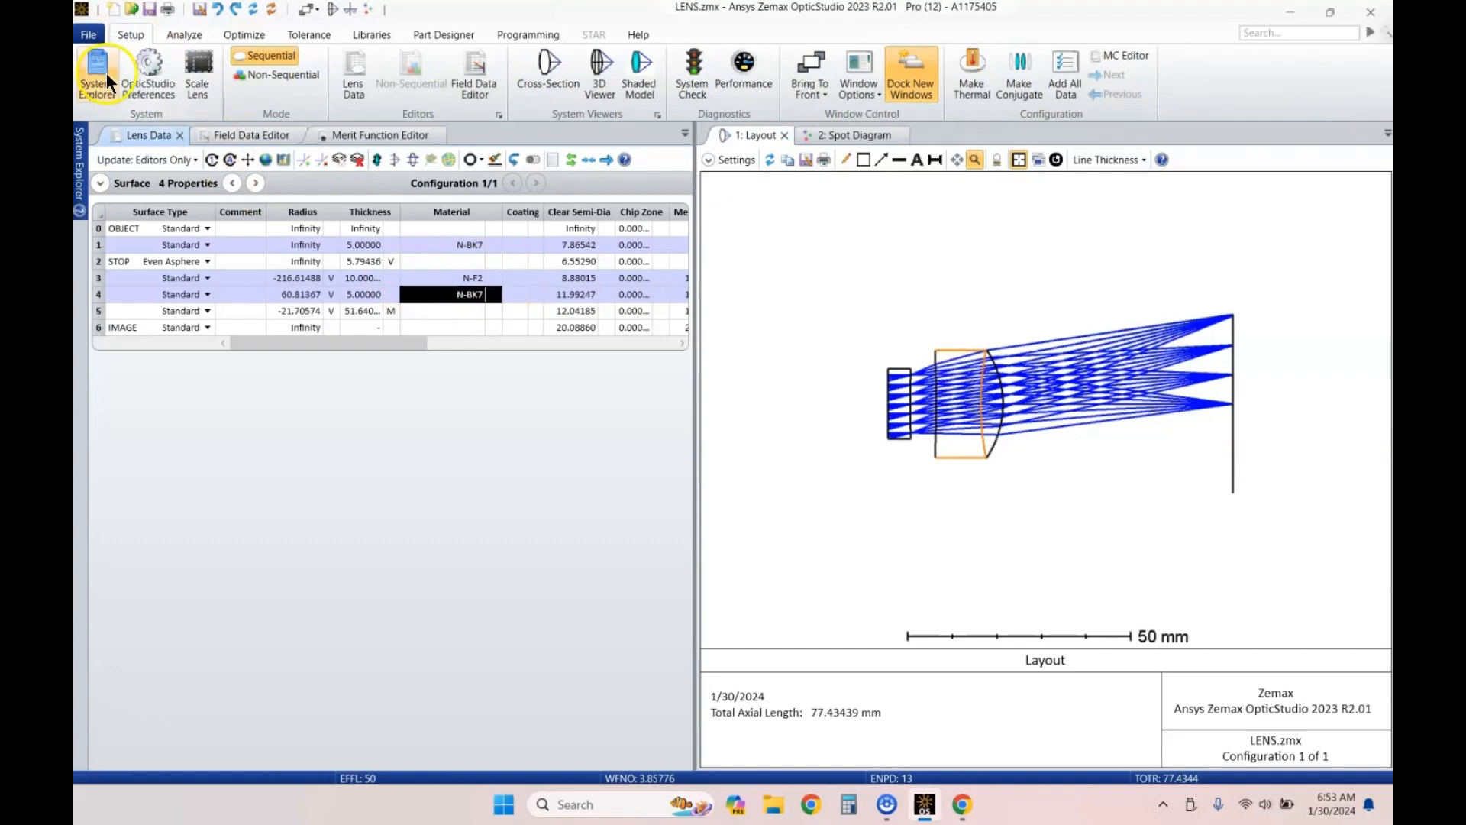
{"action": "left_click", "coordinate": [104, 73]}
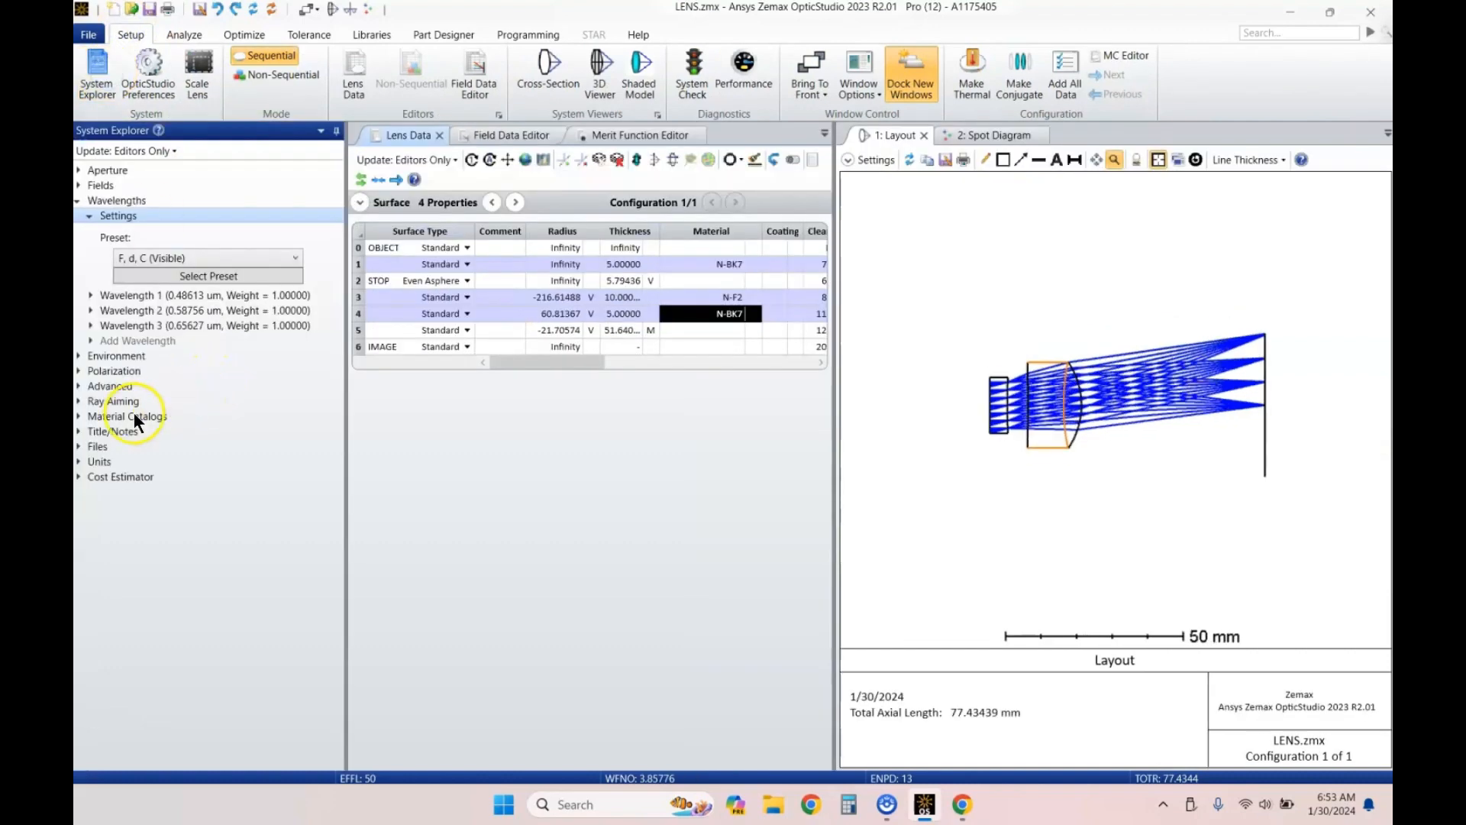
{"action": "left_click", "coordinate": [79, 416]}
{"action": "scroll", "coordinate": [308, 530], "scroll_direction": "down", "scroll_amount": 1}
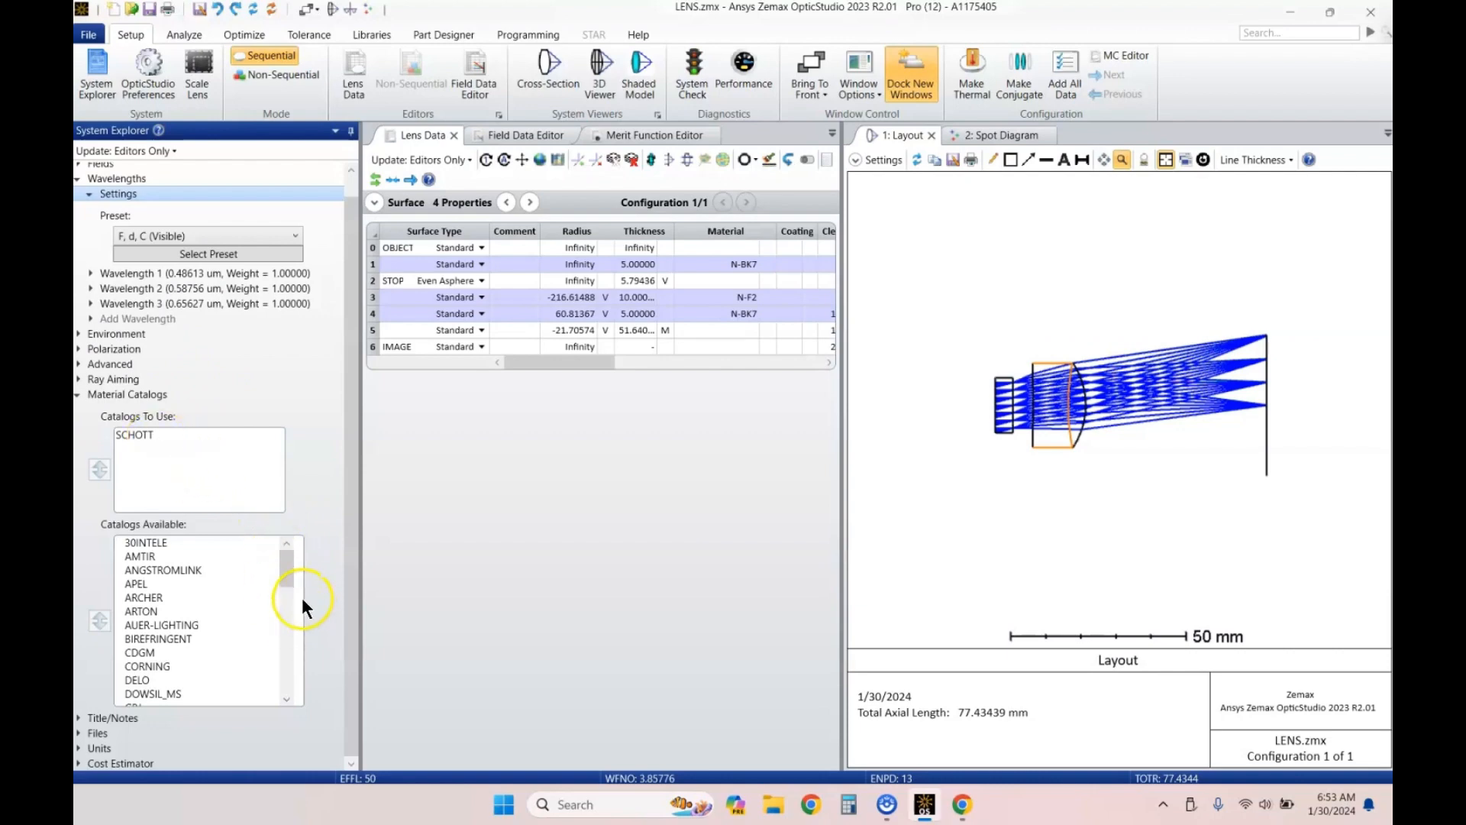
{"action": "left_click_drag", "start_coordinate": [284, 571], "coordinate": [273, 616]}
{"action": "left_click", "coordinate": [136, 599]}
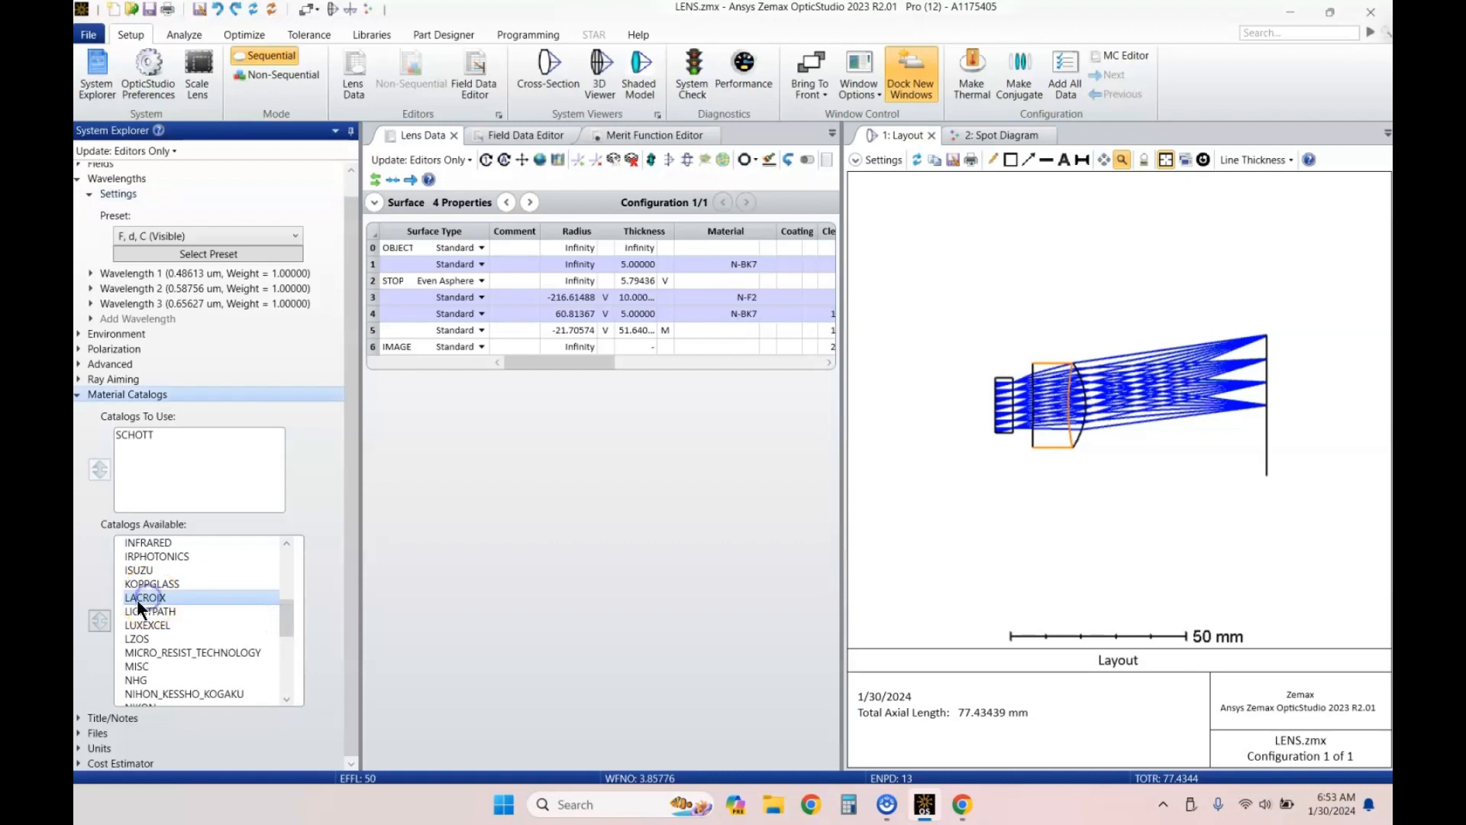
{"action": "left_click", "coordinate": [105, 618]}
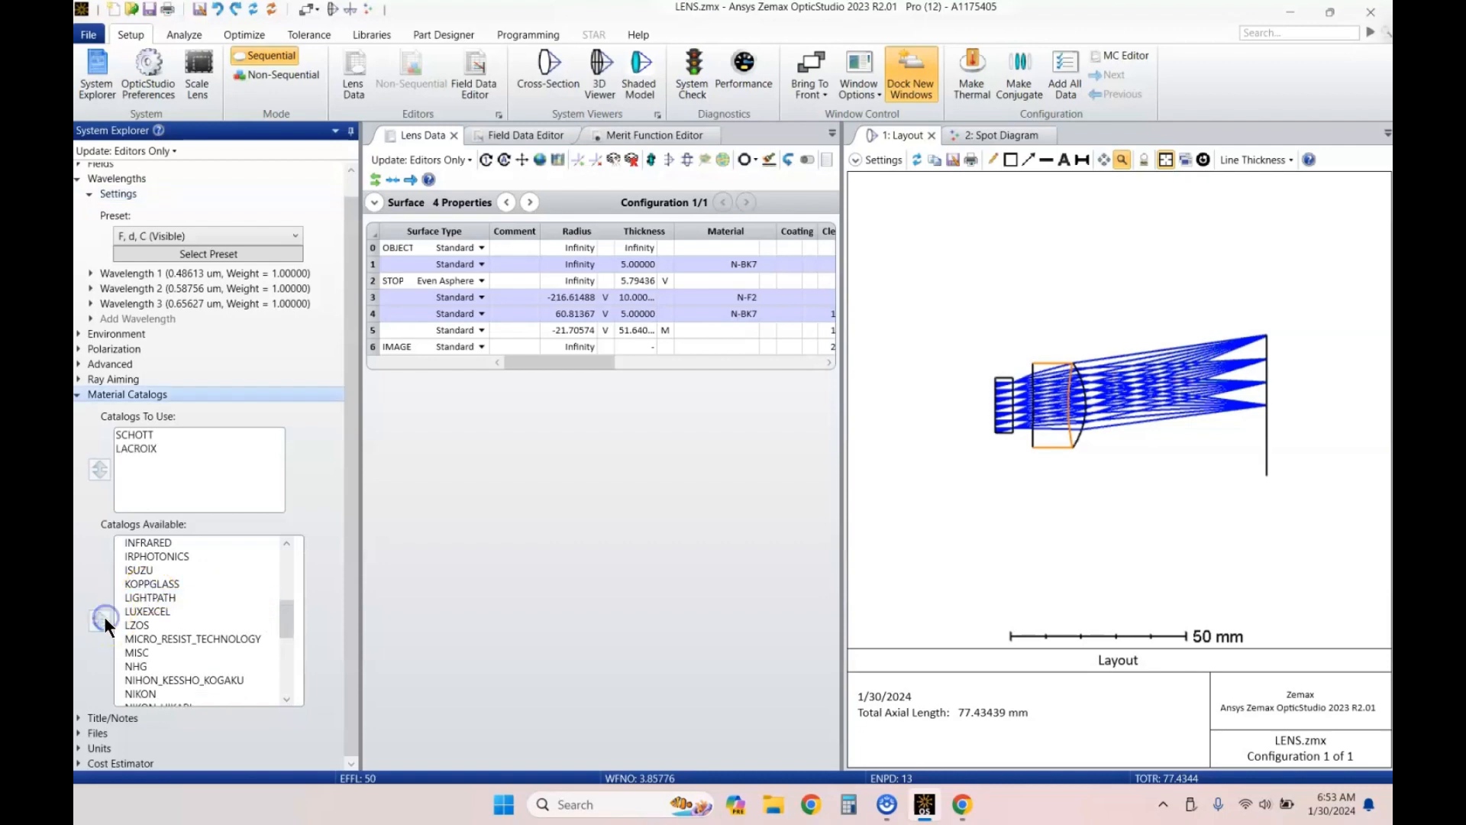
Step: Take the selected catalog out of the material catalogs in use and hide the system settings again
{"action": "left_click", "coordinate": [142, 433]}
{"action": "left_click", "coordinate": [98, 468]}
{"action": "left_click", "coordinate": [77, 394]}
{"action": "left_click", "coordinate": [348, 129]}
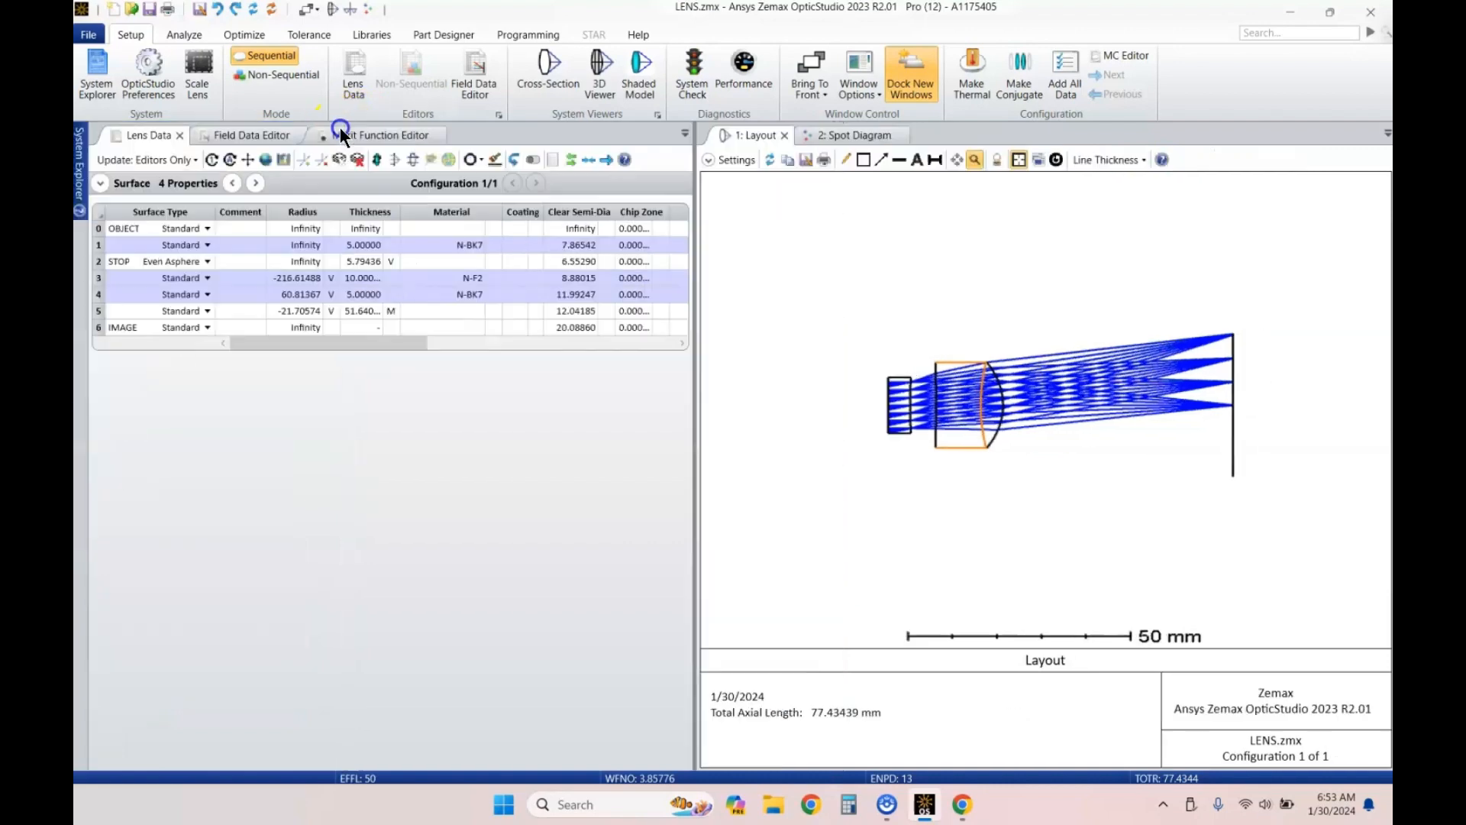
Step: Set the material solves of both doublet surfaces, N-F2 on surface 3 and N-BK7 on surface 4, to Substitute
{"action": "left_click", "coordinate": [493, 278]}
{"action": "left_click", "coordinate": [585, 324]}
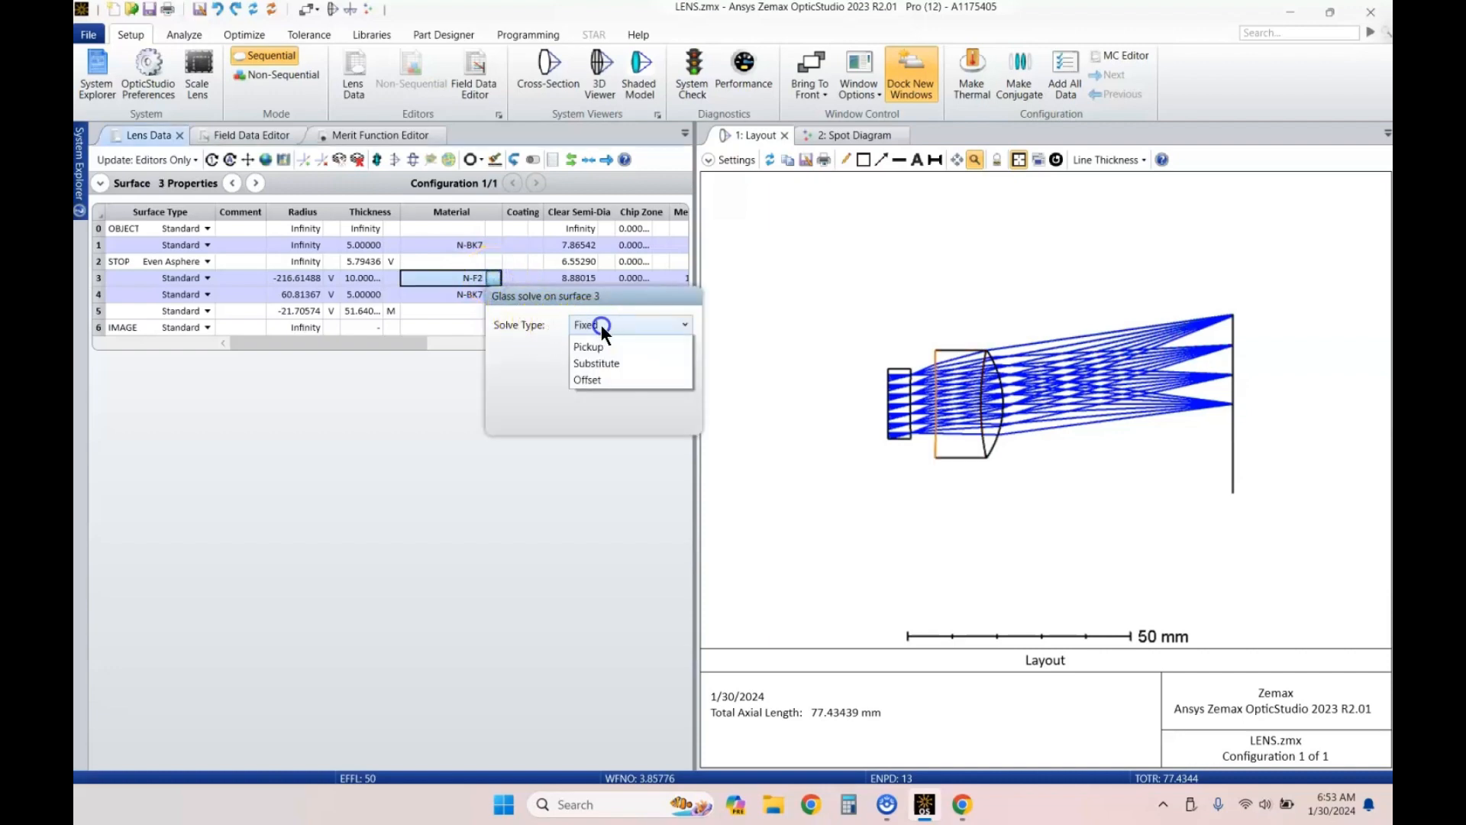
{"action": "left_click", "coordinate": [596, 388]}
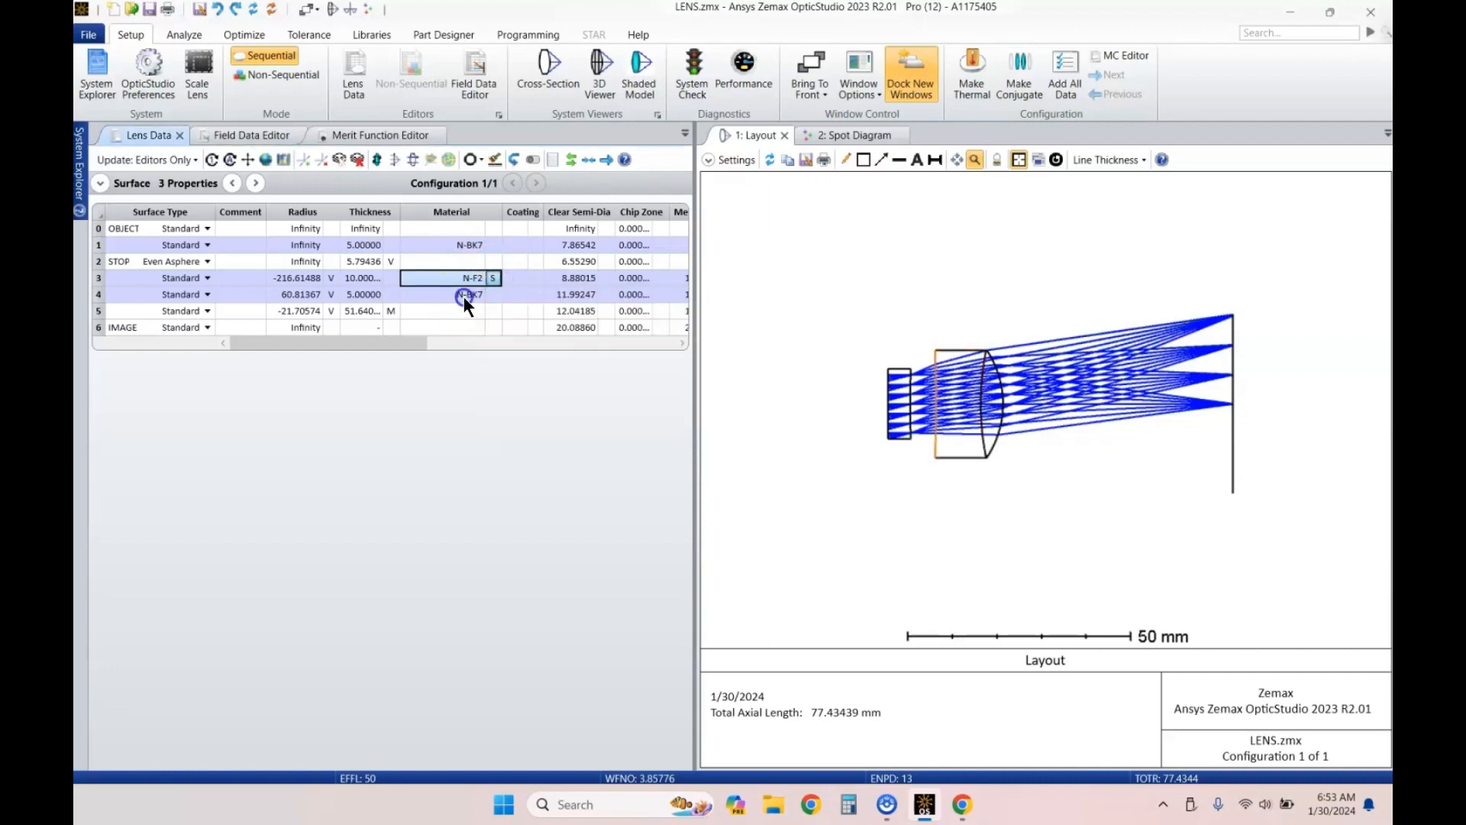
{"action": "left_click", "coordinate": [464, 294]}
{"action": "left_click", "coordinate": [493, 294]}
{"action": "left_click", "coordinate": [594, 341]}
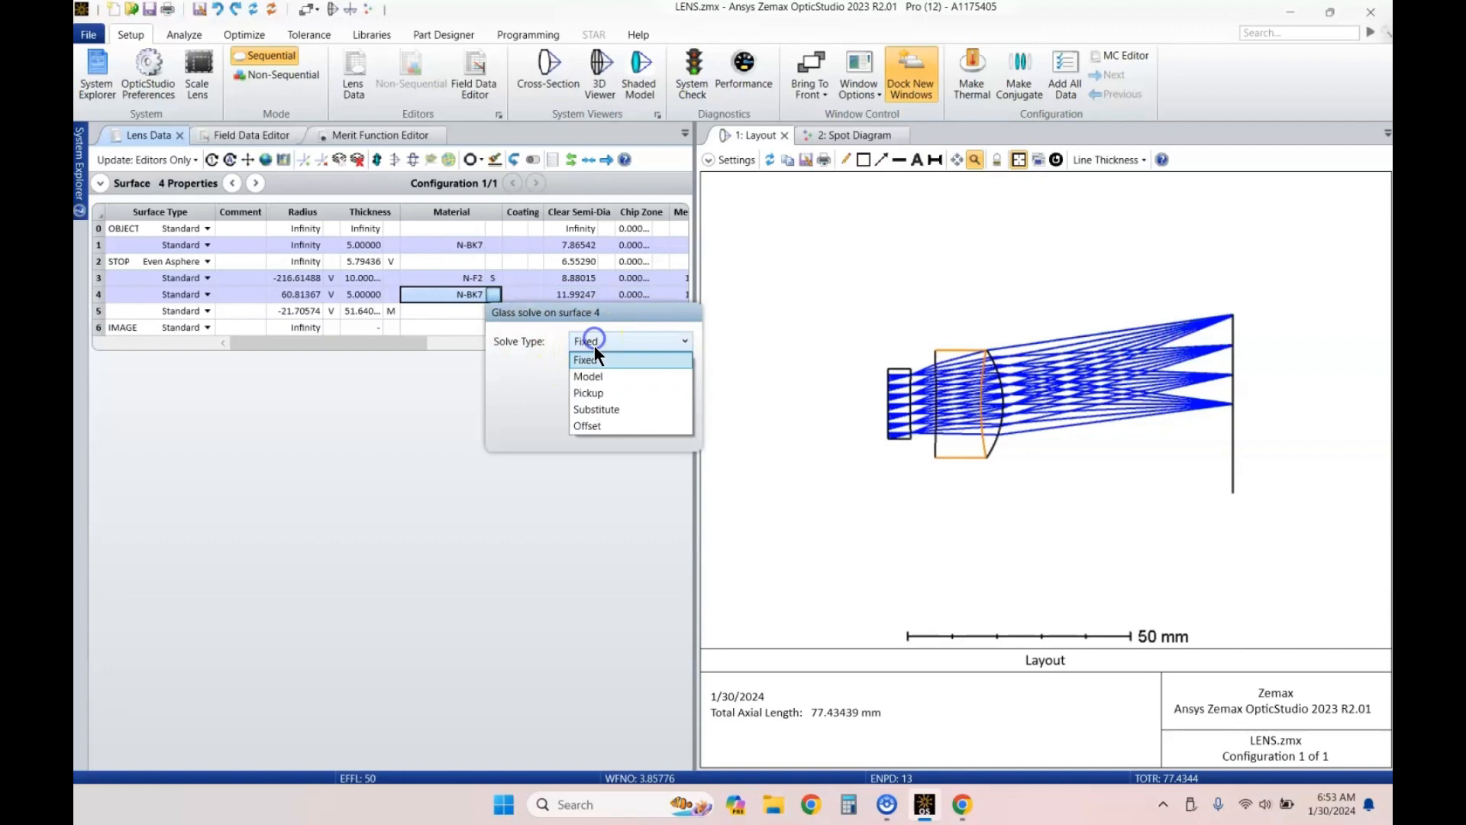
{"action": "left_click", "coordinate": [597, 407]}
{"action": "left_click", "coordinate": [460, 293]}
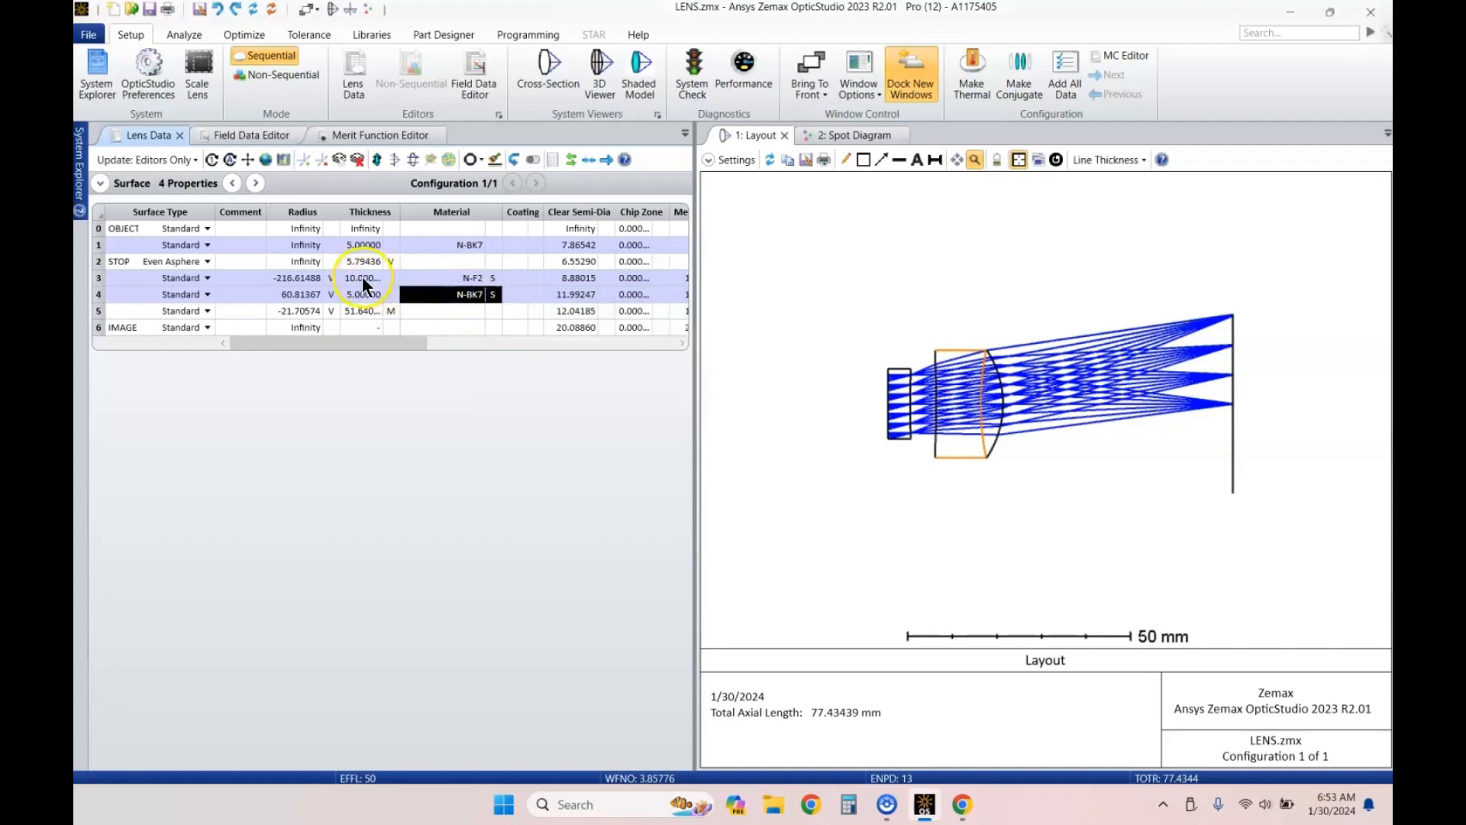
Step: Run a Hammer optimization with Damped Least Squares on 8 cores for about ten seconds, stop it and exit
{"action": "left_click_drag", "start_coordinate": [362, 277], "coordinate": [363, 310]}
{"action": "left_click", "coordinate": [436, 293]}
{"action": "key", "text": "ctrl+shift+h"}
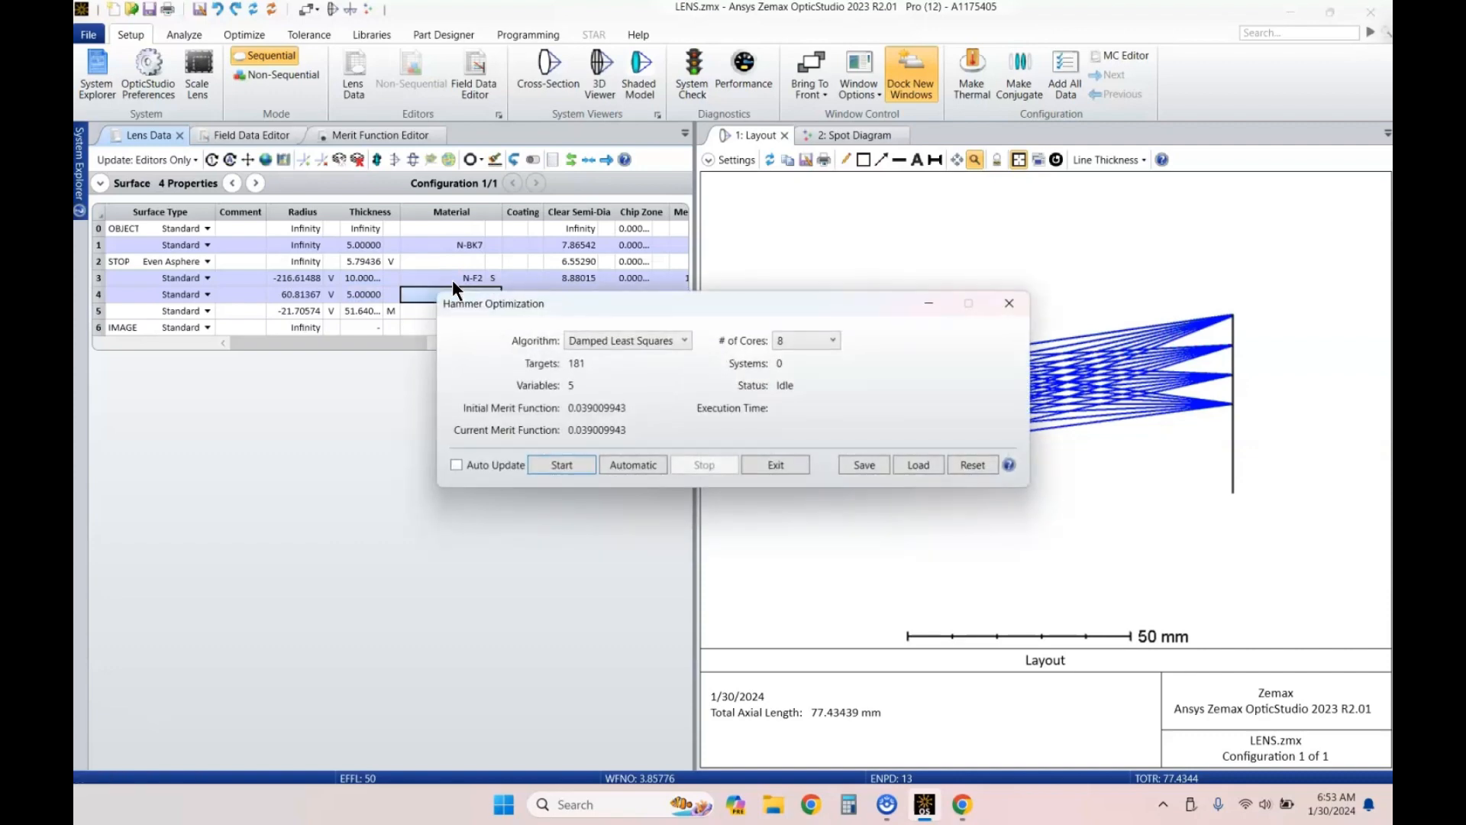
{"action": "key", "text": "Return"}
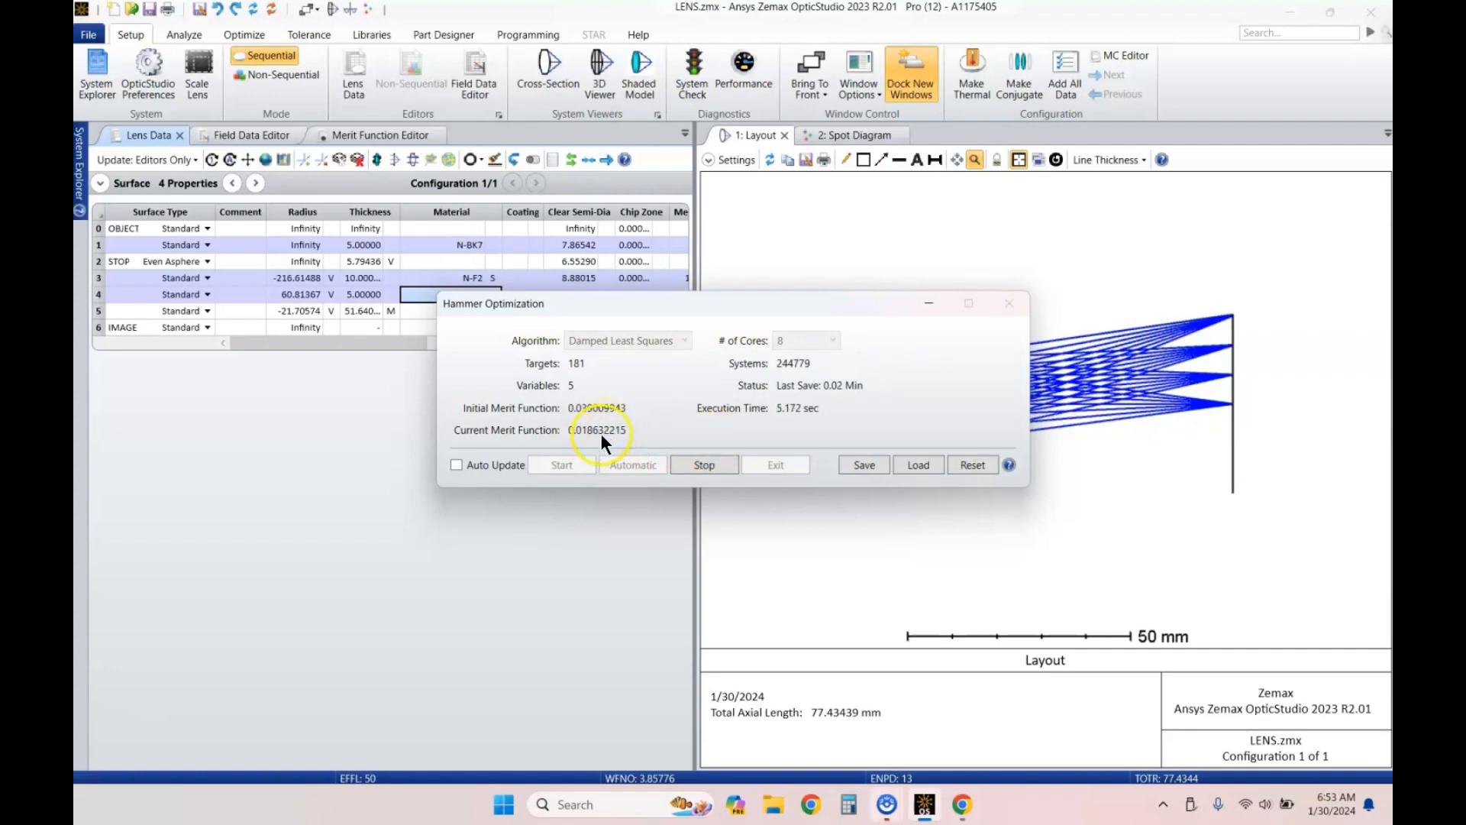
{"action": "left_click_drag", "start_coordinate": [639, 313], "coordinate": [763, 236]}
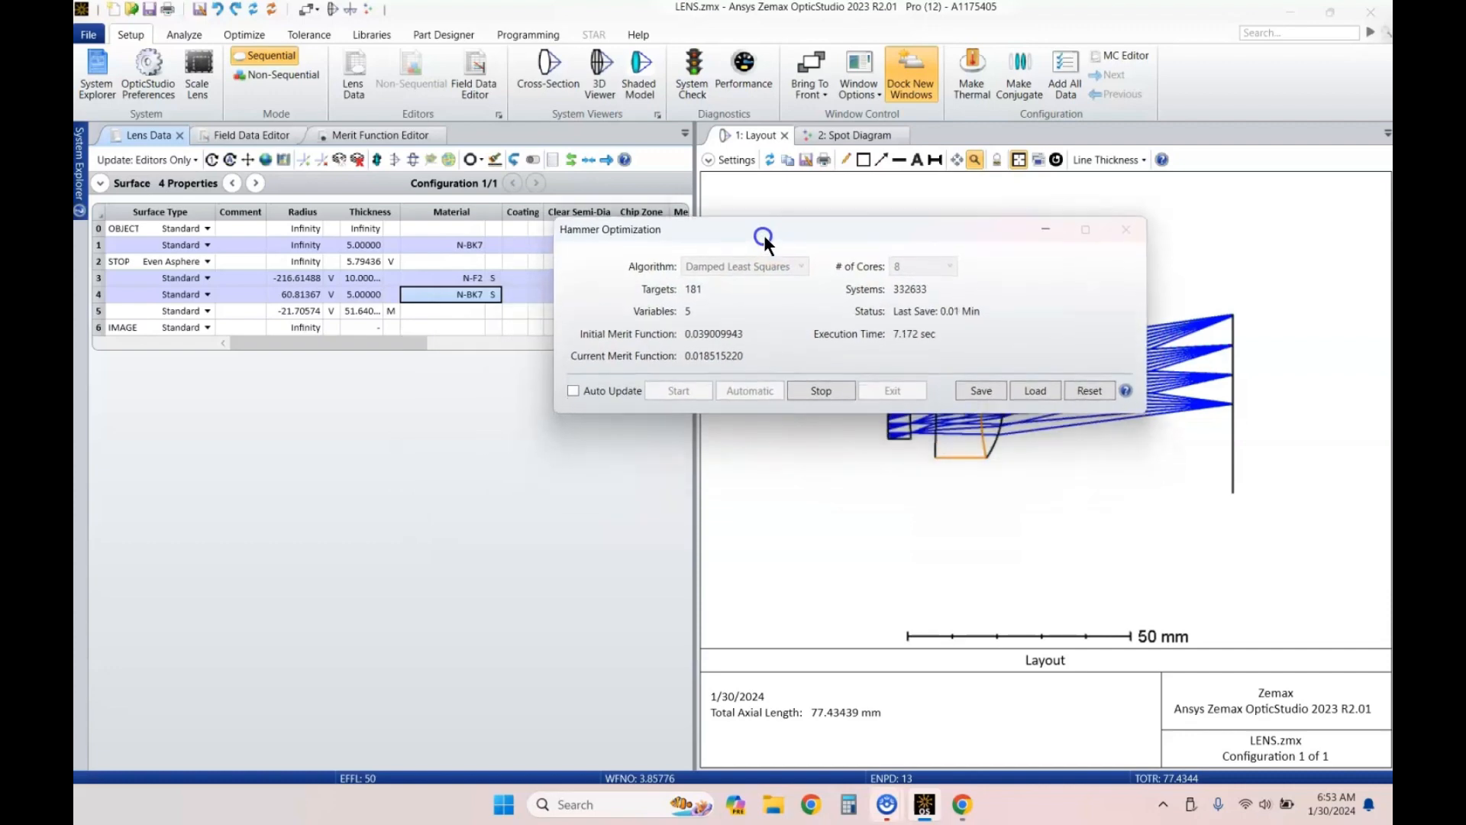
{"action": "left_click", "coordinate": [832, 389]}
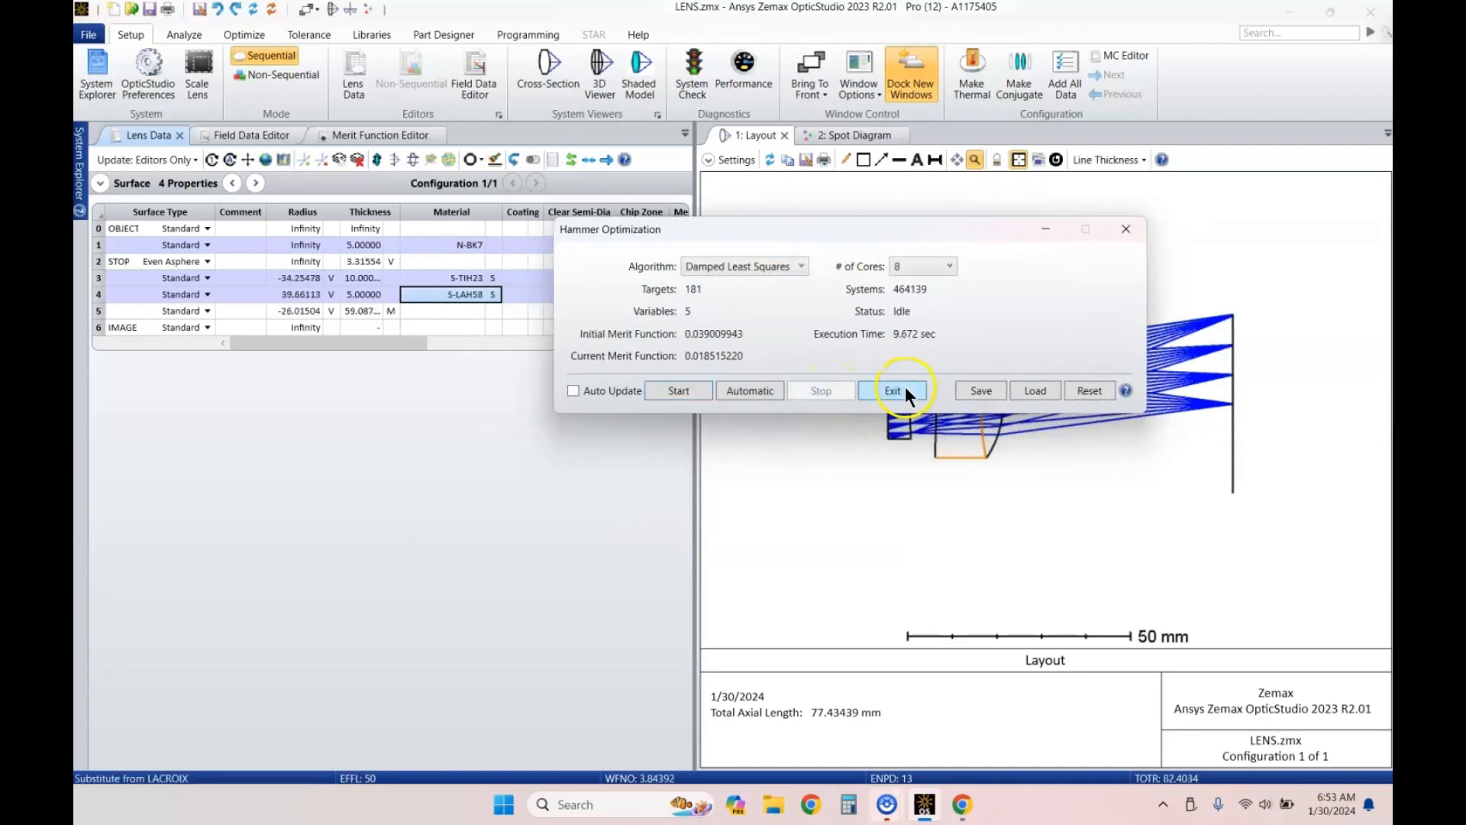
{"action": "left_click", "coordinate": [905, 390]}
Step: Check the substituted doublet glasses and the new lens shape, and refresh the spot diagram
{"action": "left_click", "coordinate": [466, 277]}
{"action": "left_click", "coordinate": [467, 295]}
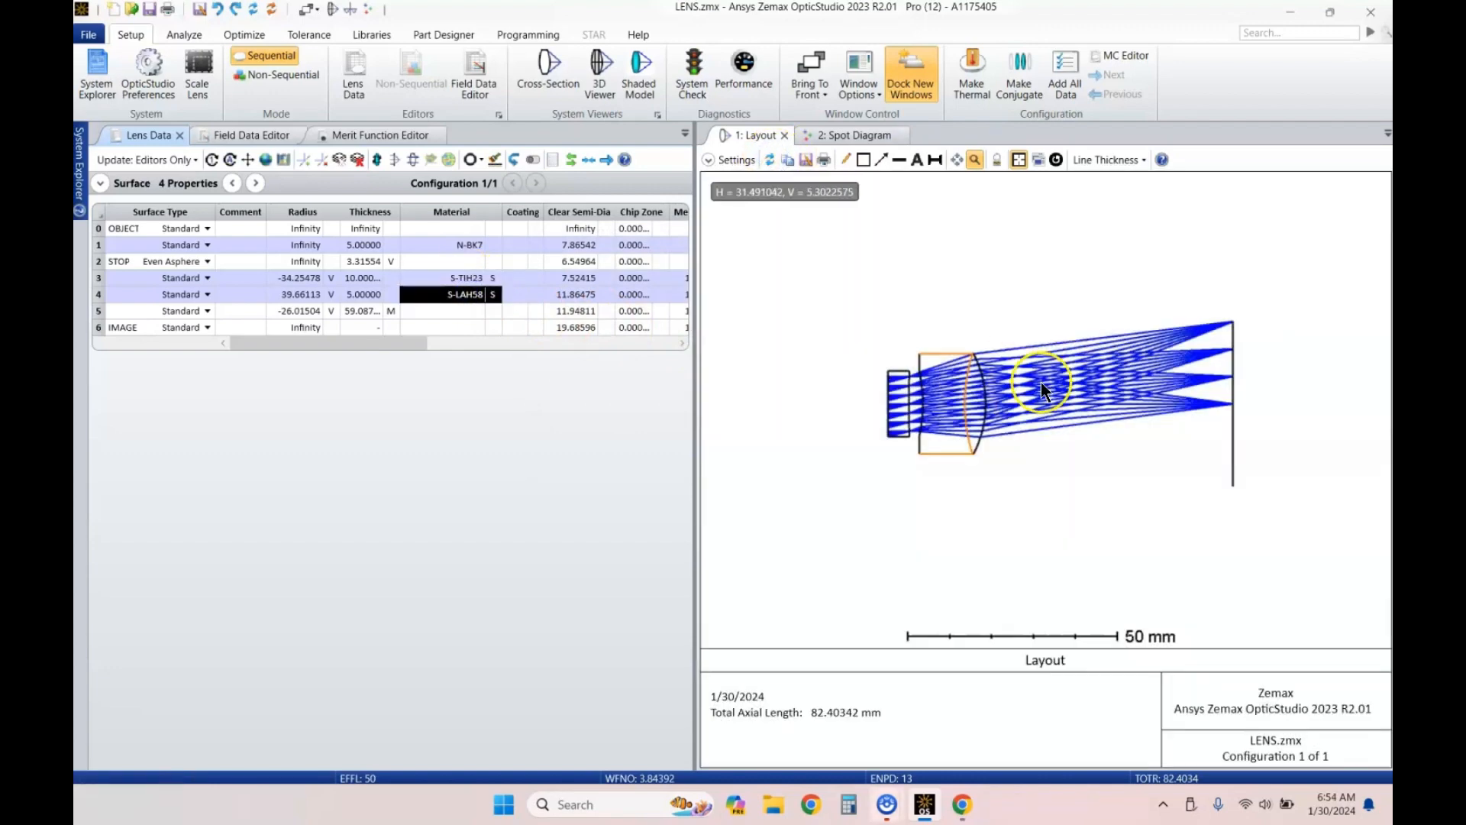
{"action": "scroll", "coordinate": [1040, 394], "scroll_direction": "up", "scroll_amount": 3}
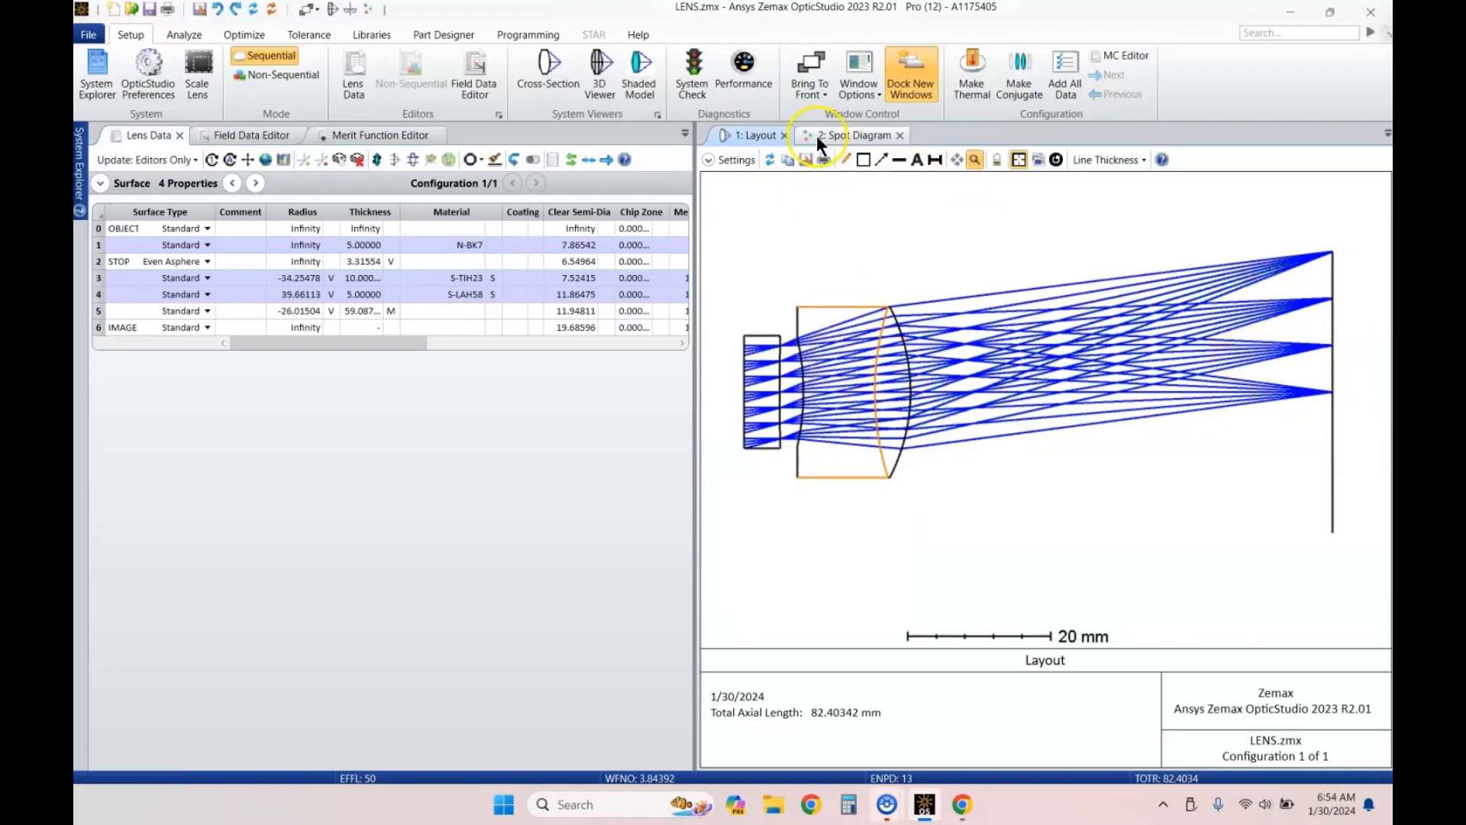
{"action": "left_click", "coordinate": [853, 137]}
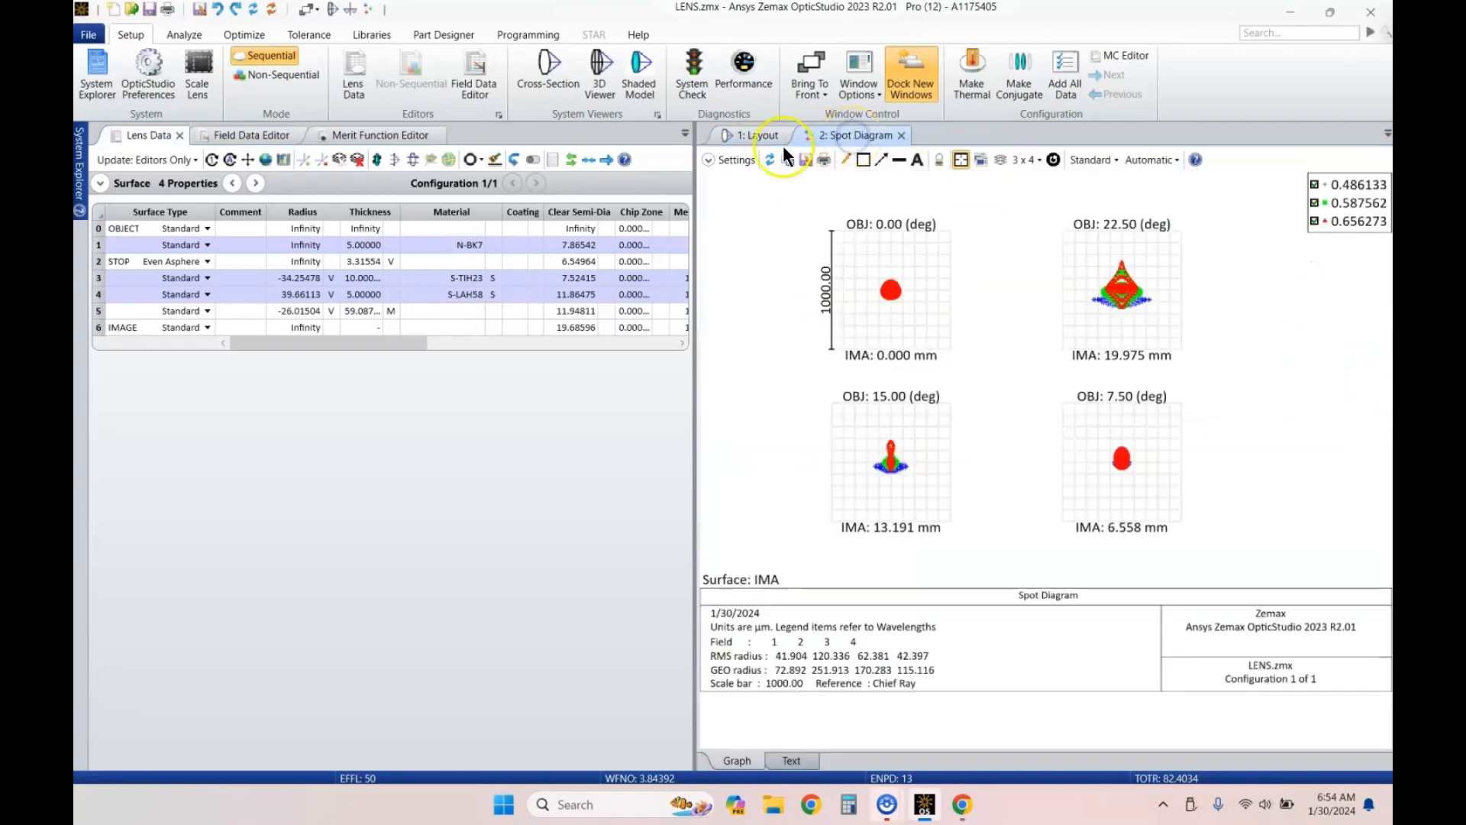
{"action": "left_click", "coordinate": [769, 159]}
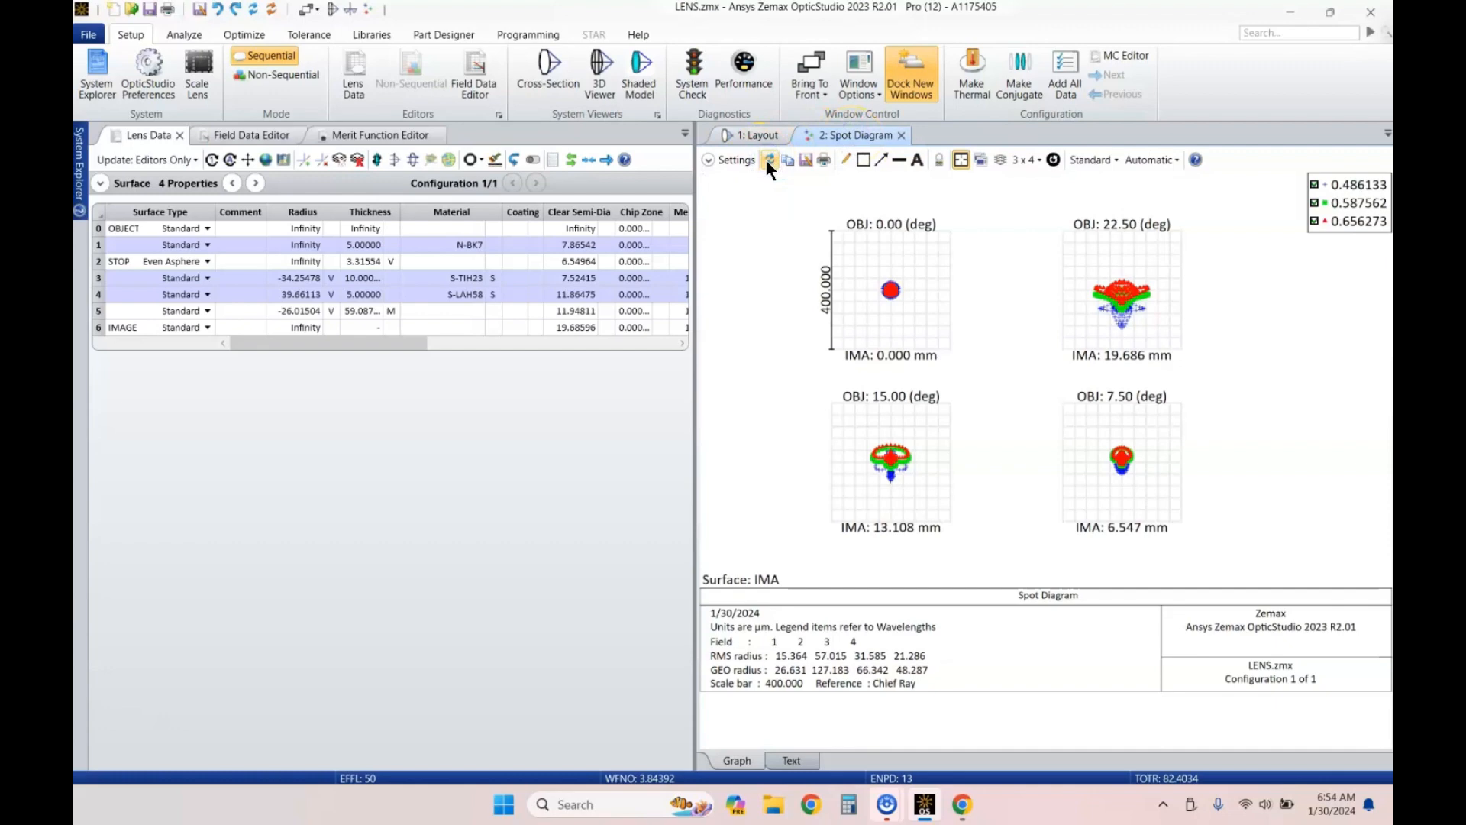
Step: Examine how closely the wavelengths focus on axis at the image plane, and compare the full layout with the spot diagram
{"action": "left_click", "coordinate": [767, 135]}
{"action": "scroll", "coordinate": [1173, 400], "scroll_direction": "up", "scroll_amount": 5}
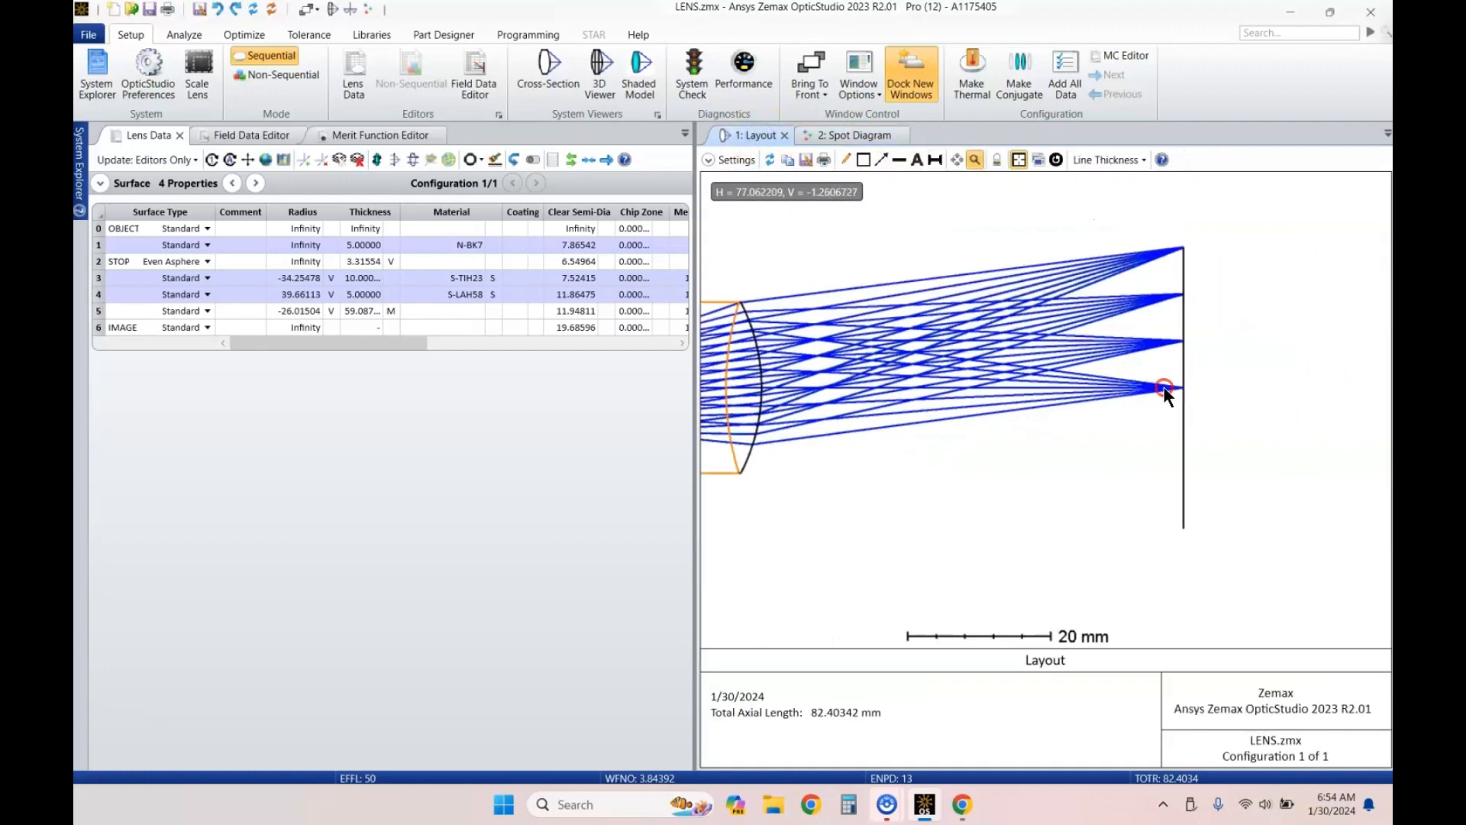
{"action": "scroll", "coordinate": [1168, 374], "scroll_direction": "up", "scroll_amount": 7}
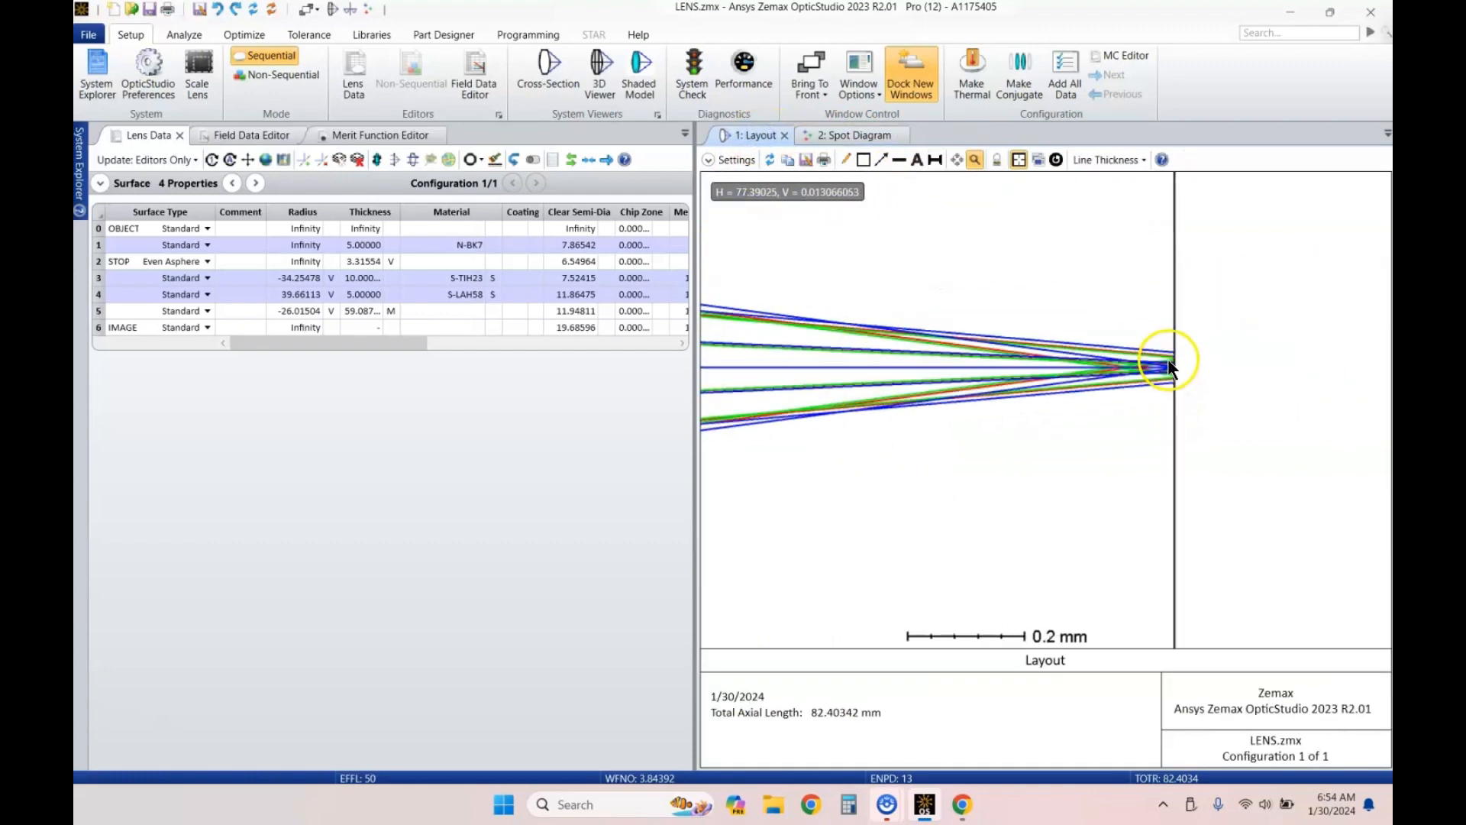
{"action": "scroll", "coordinate": [1174, 374], "scroll_direction": "down", "scroll_amount": 2}
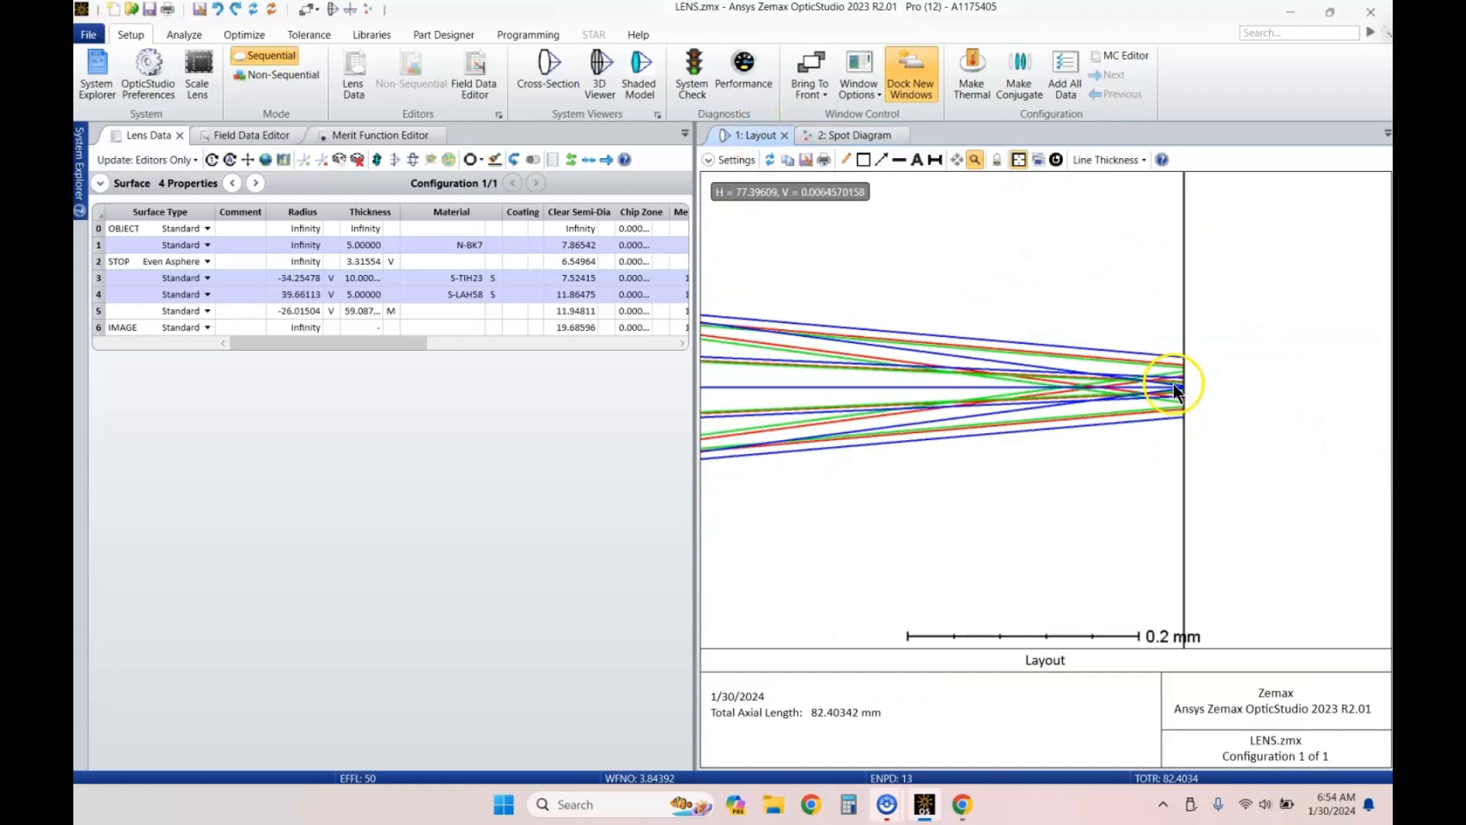
{"action": "left_click", "coordinate": [1020, 159]}
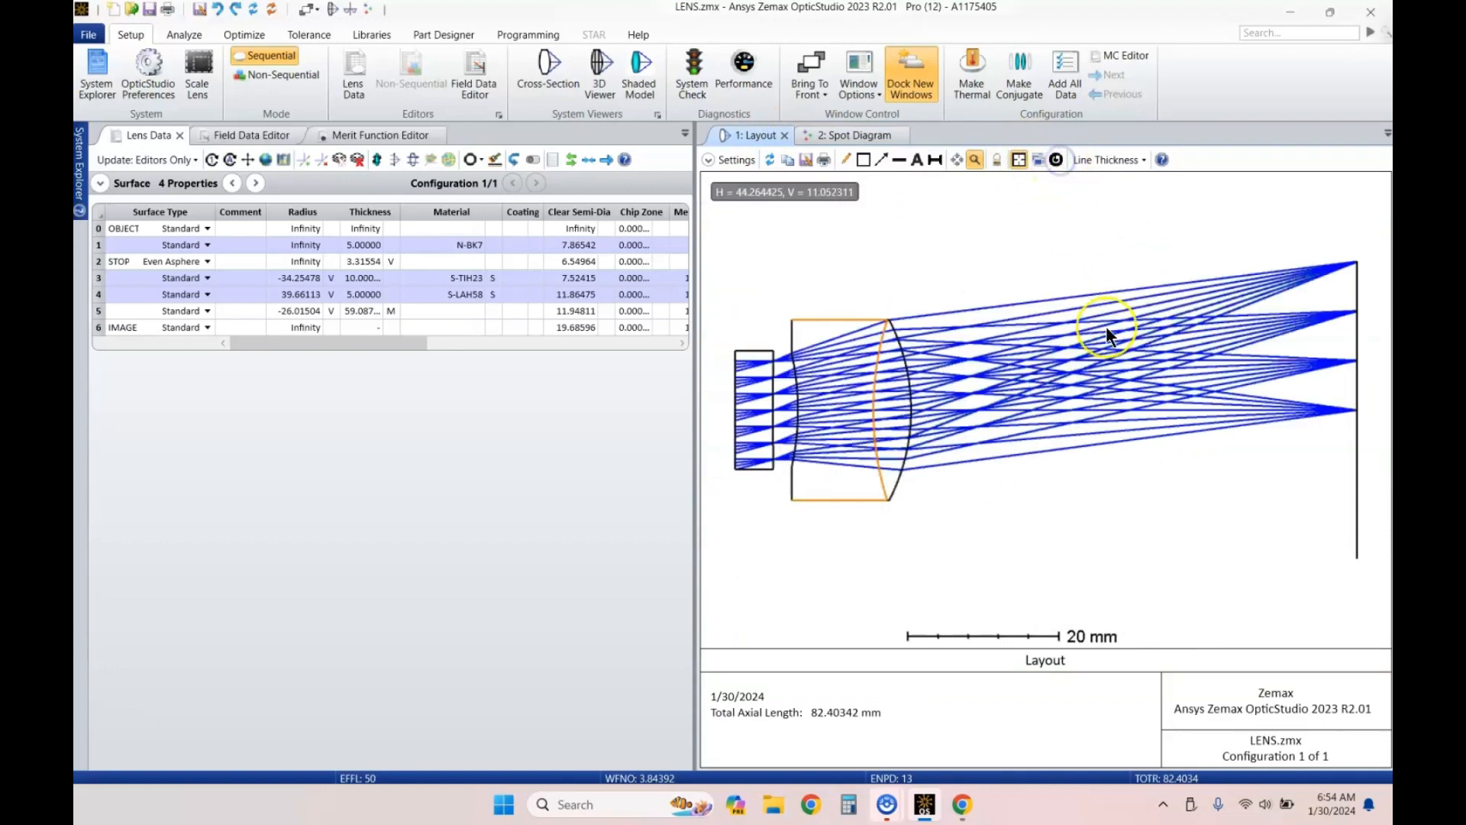
{"action": "left_click", "coordinate": [845, 135]}
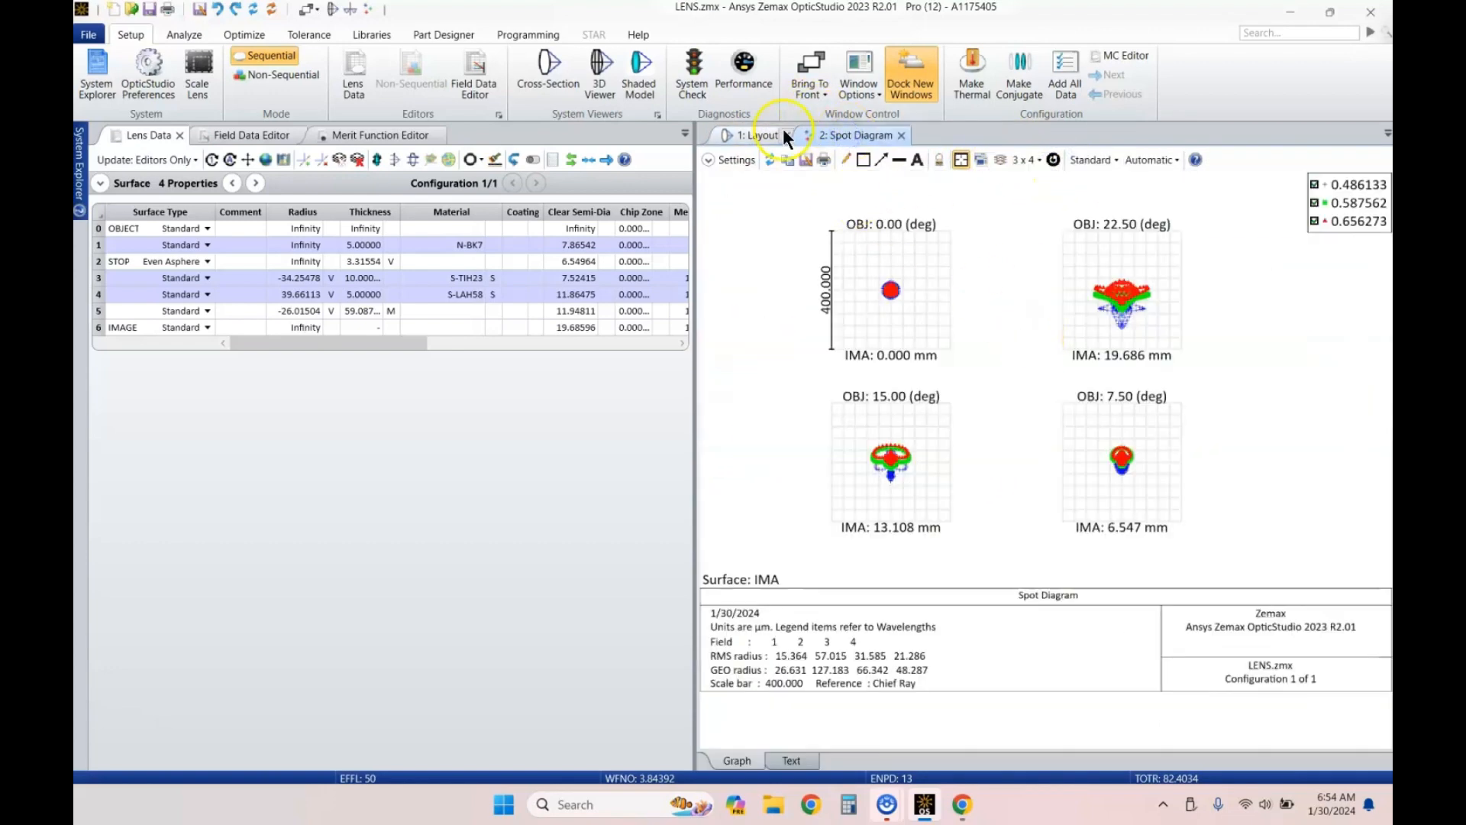
{"action": "left_click", "coordinate": [754, 134]}
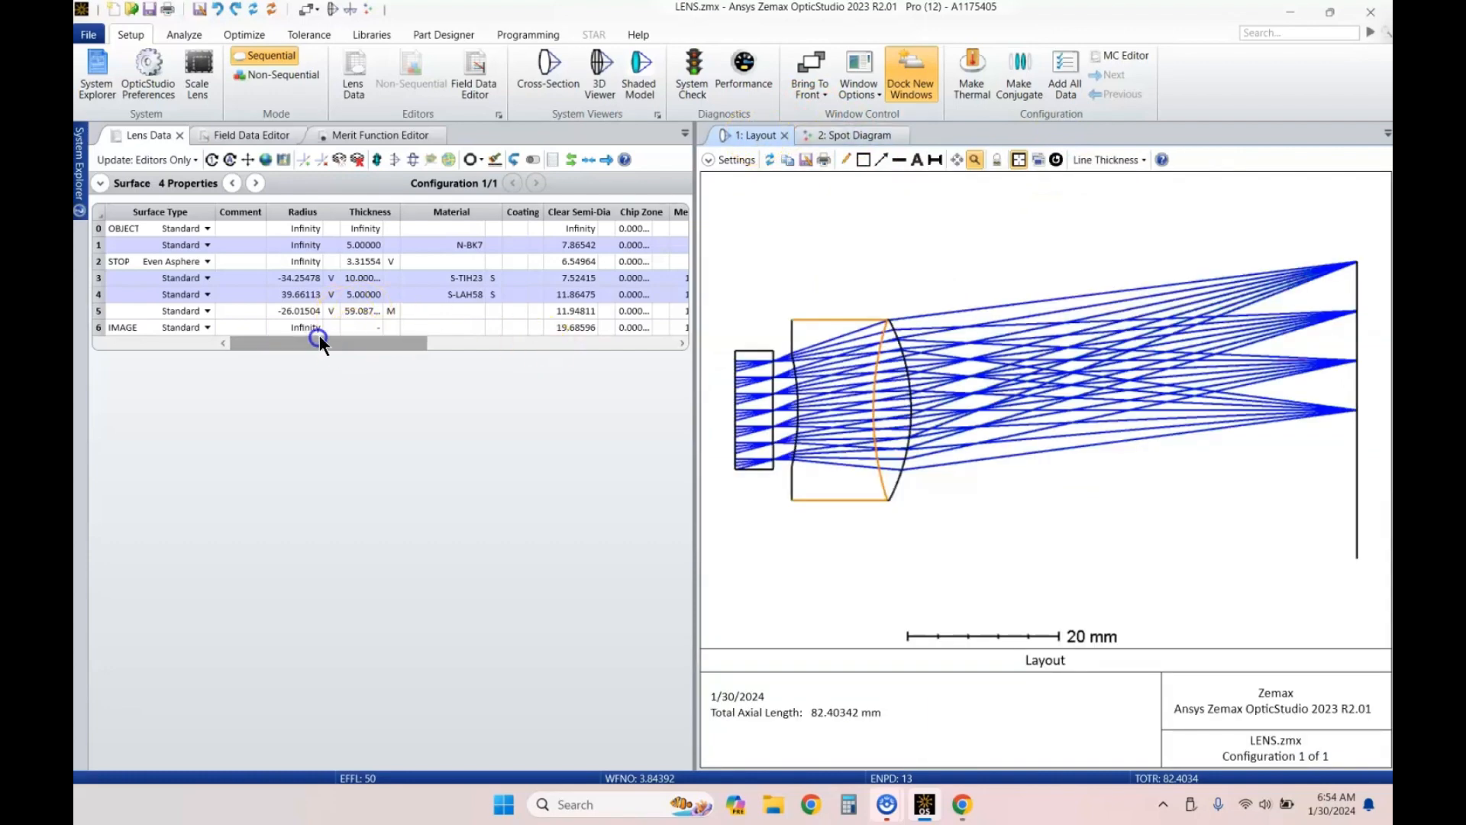
Step: Open the merit function's Optimization Wizard and enable both the glass and air boundary values
{"action": "left_click", "coordinate": [355, 311]}
{"action": "scroll", "coordinate": [877, 343], "scroll_direction": "down", "scroll_amount": 2}
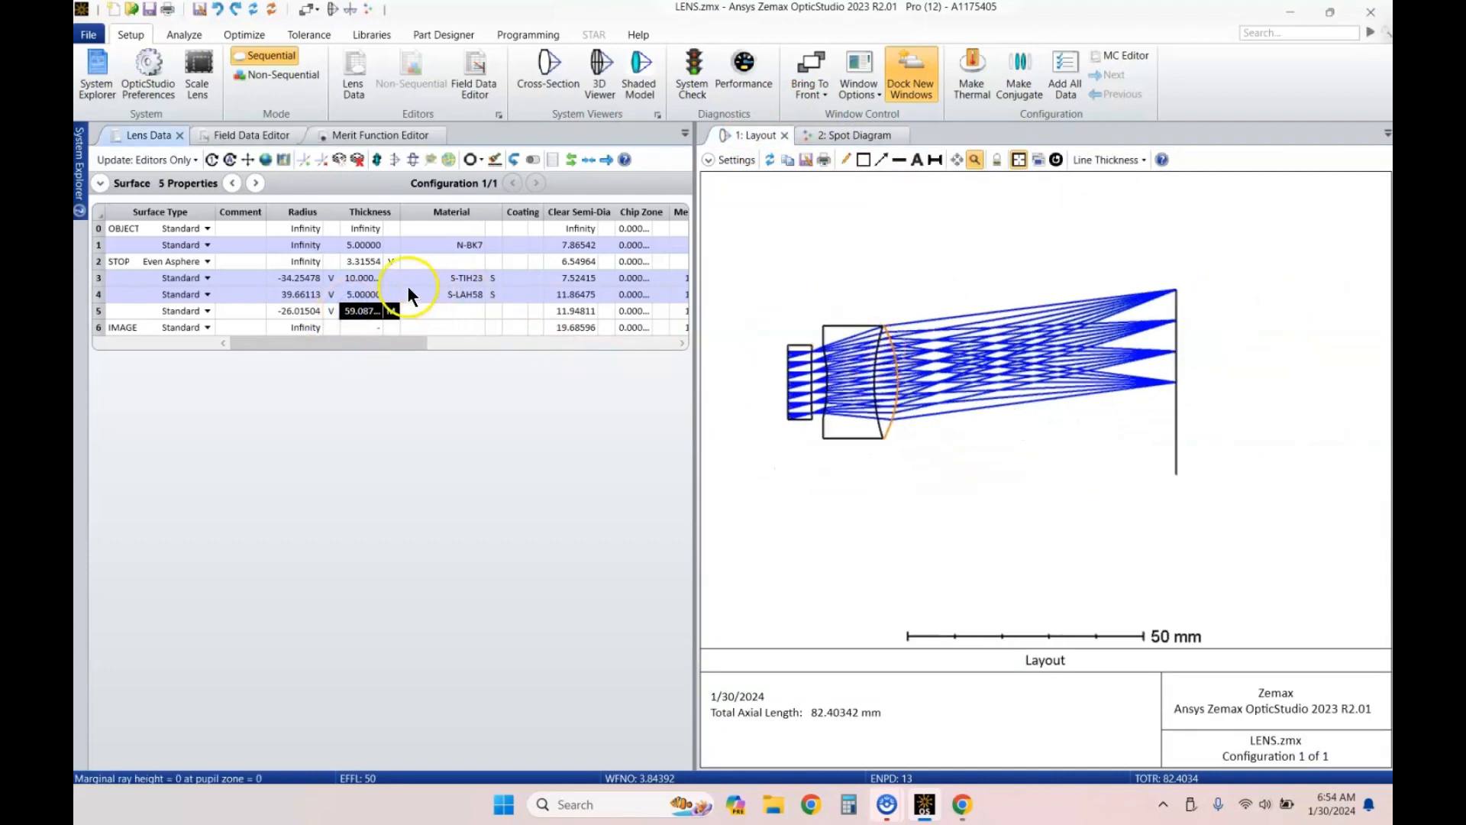
{"action": "left_click_drag", "start_coordinate": [363, 279], "coordinate": [363, 294]}
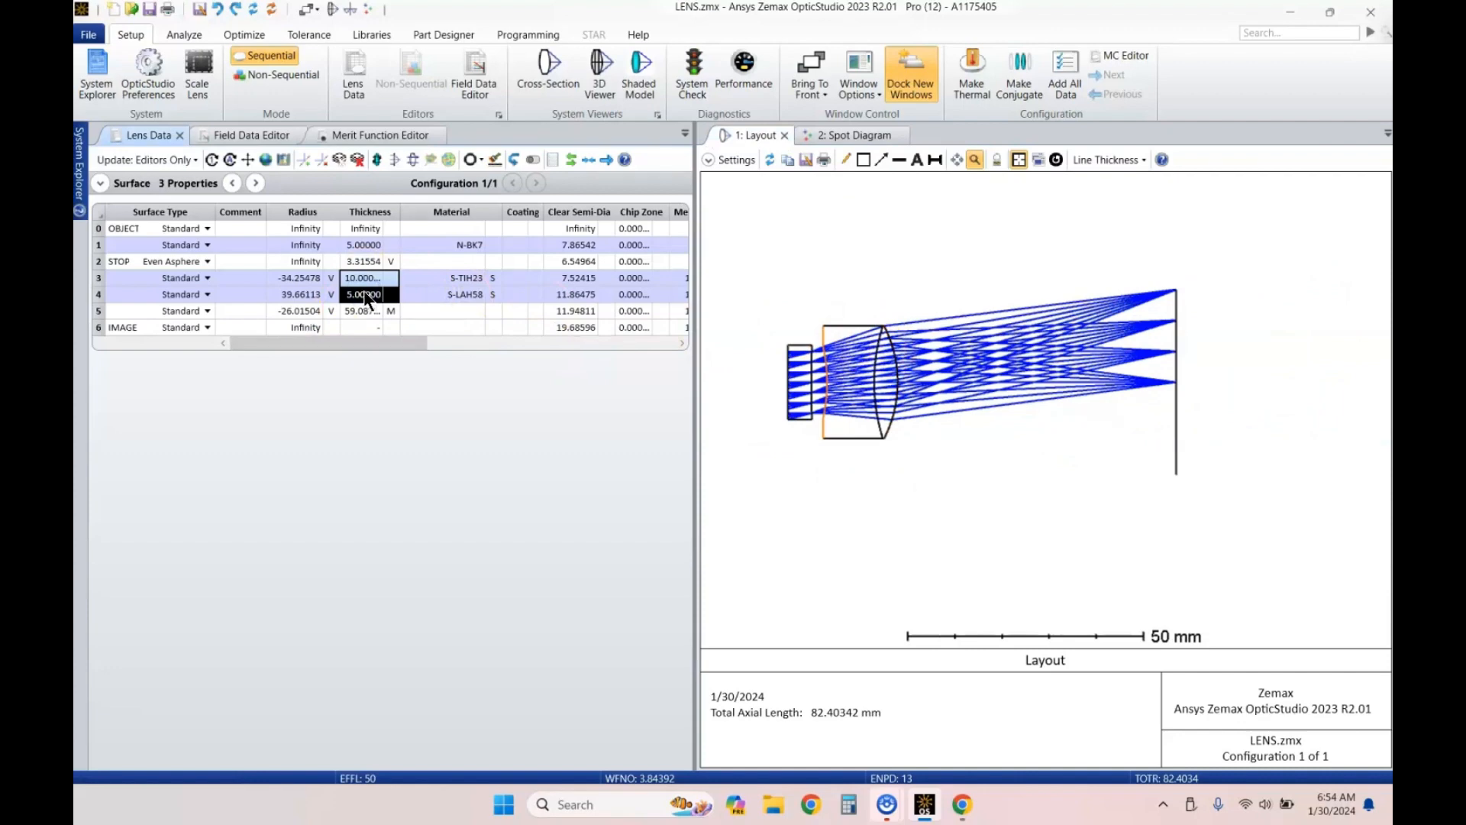
{"action": "left_click", "coordinate": [354, 131]}
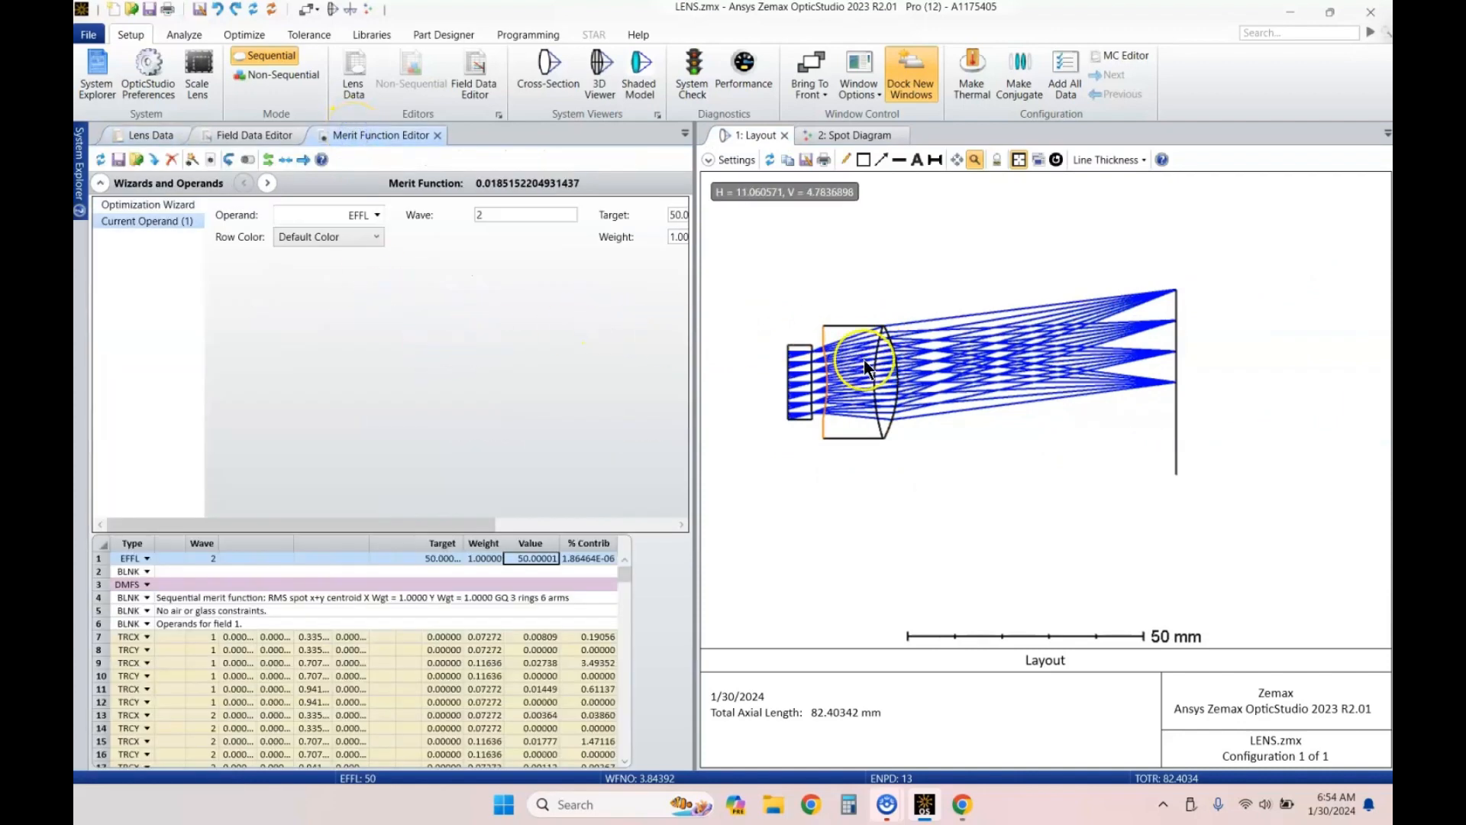
{"action": "left_click", "coordinate": [177, 203]}
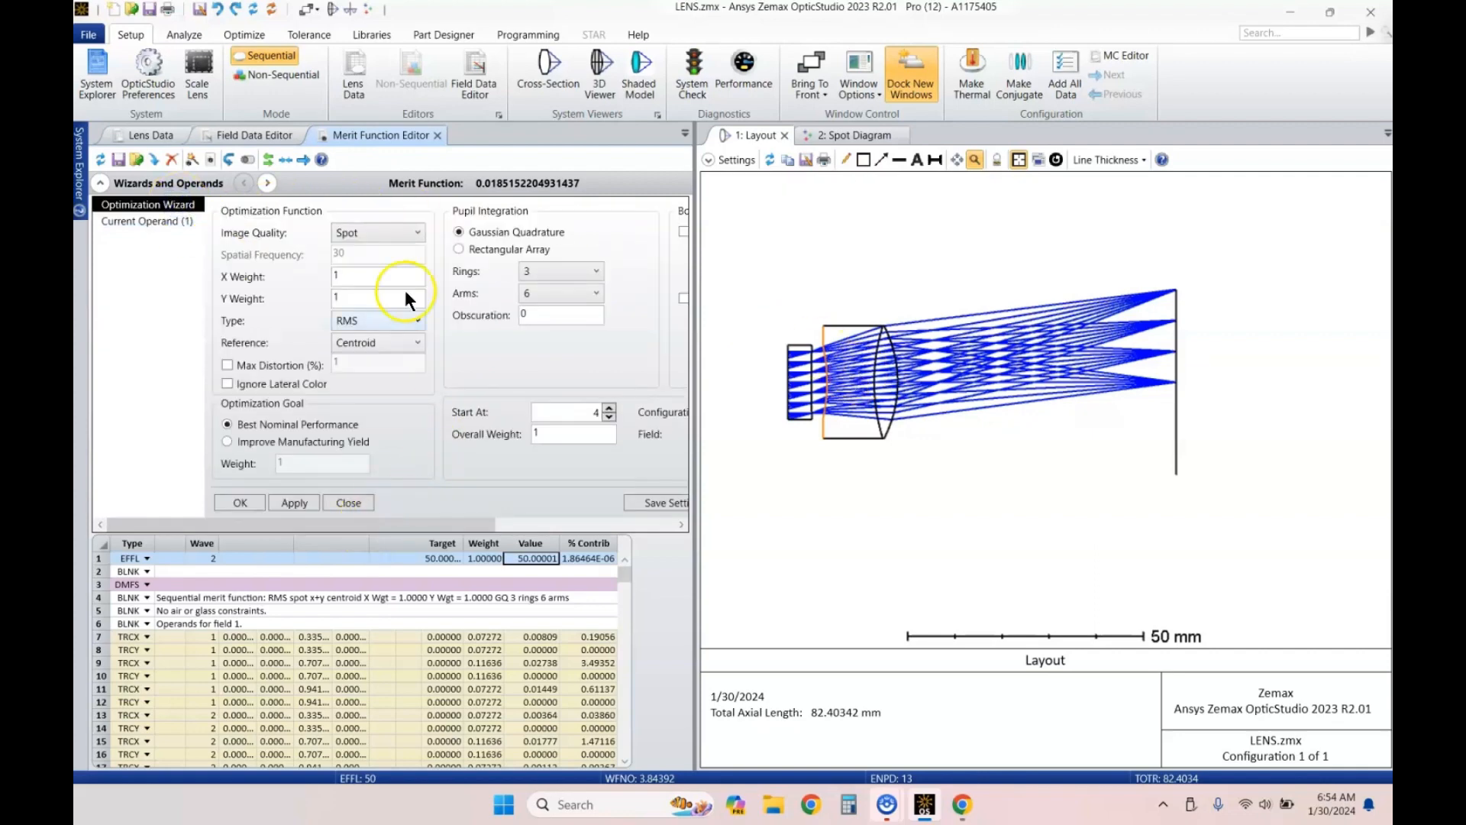
{"action": "left_click", "coordinate": [392, 132]}
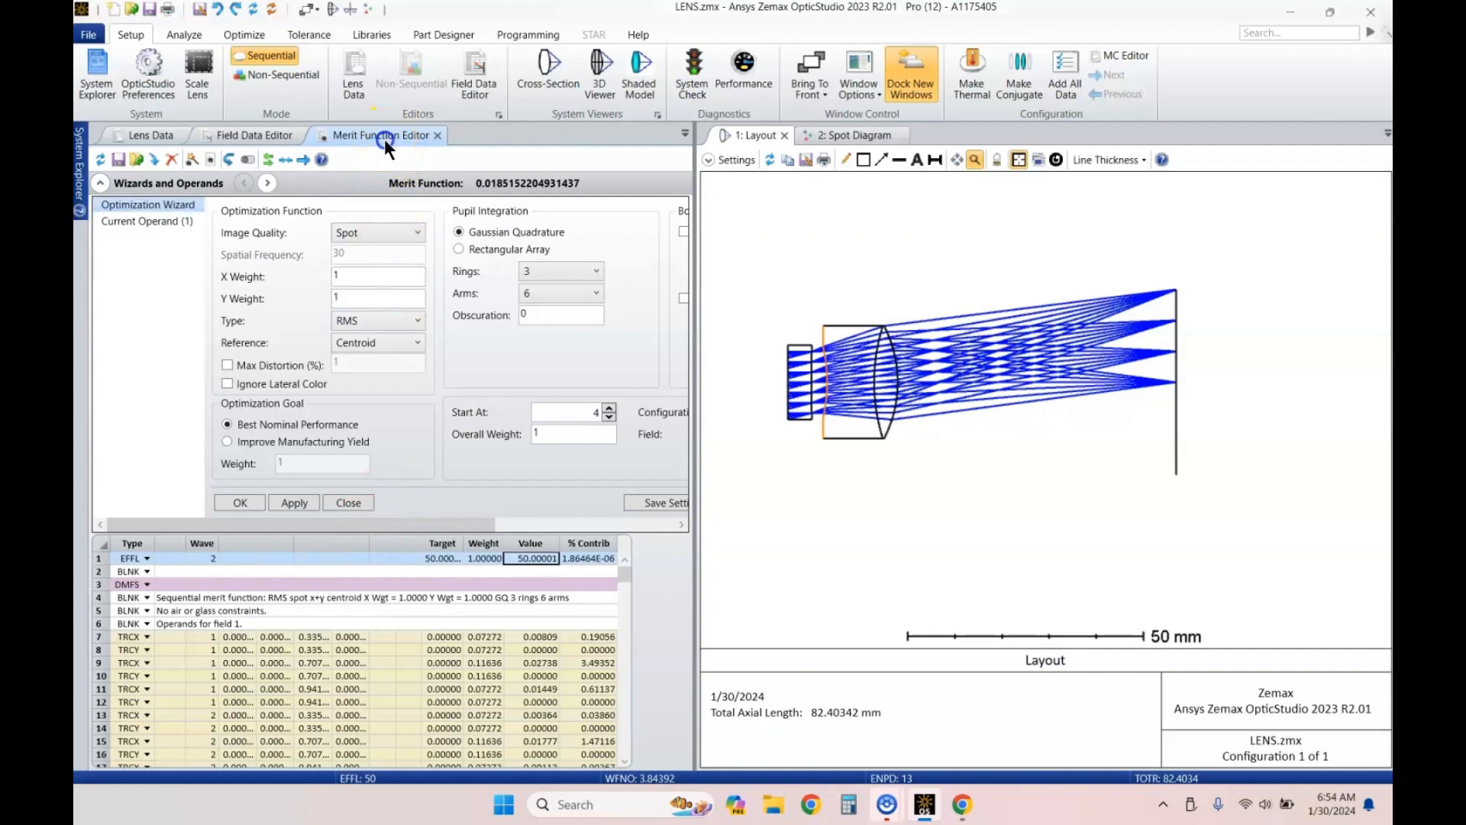
{"action": "left_click", "coordinate": [244, 34]}
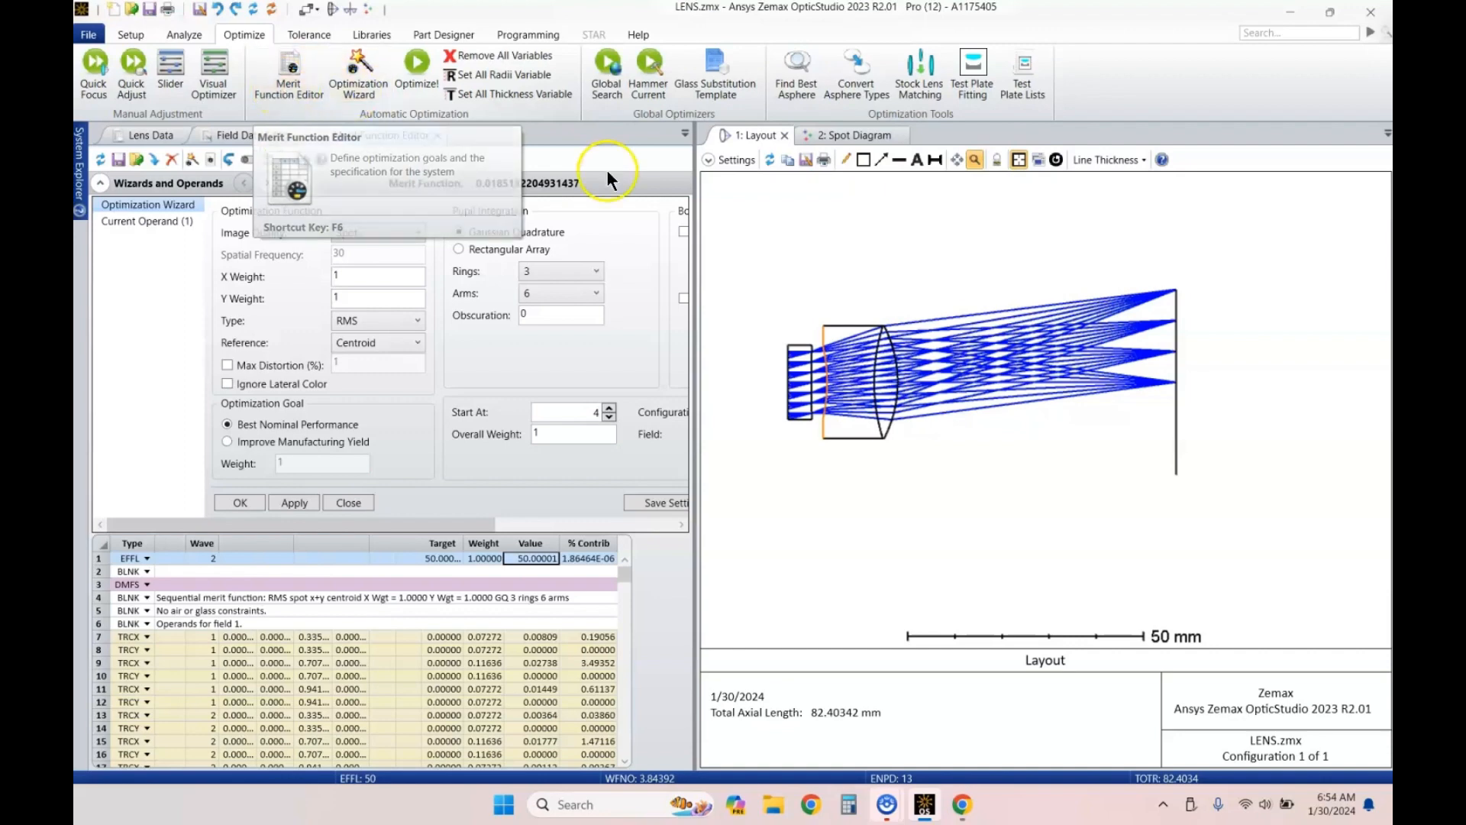
{"action": "left_click", "coordinate": [550, 136]}
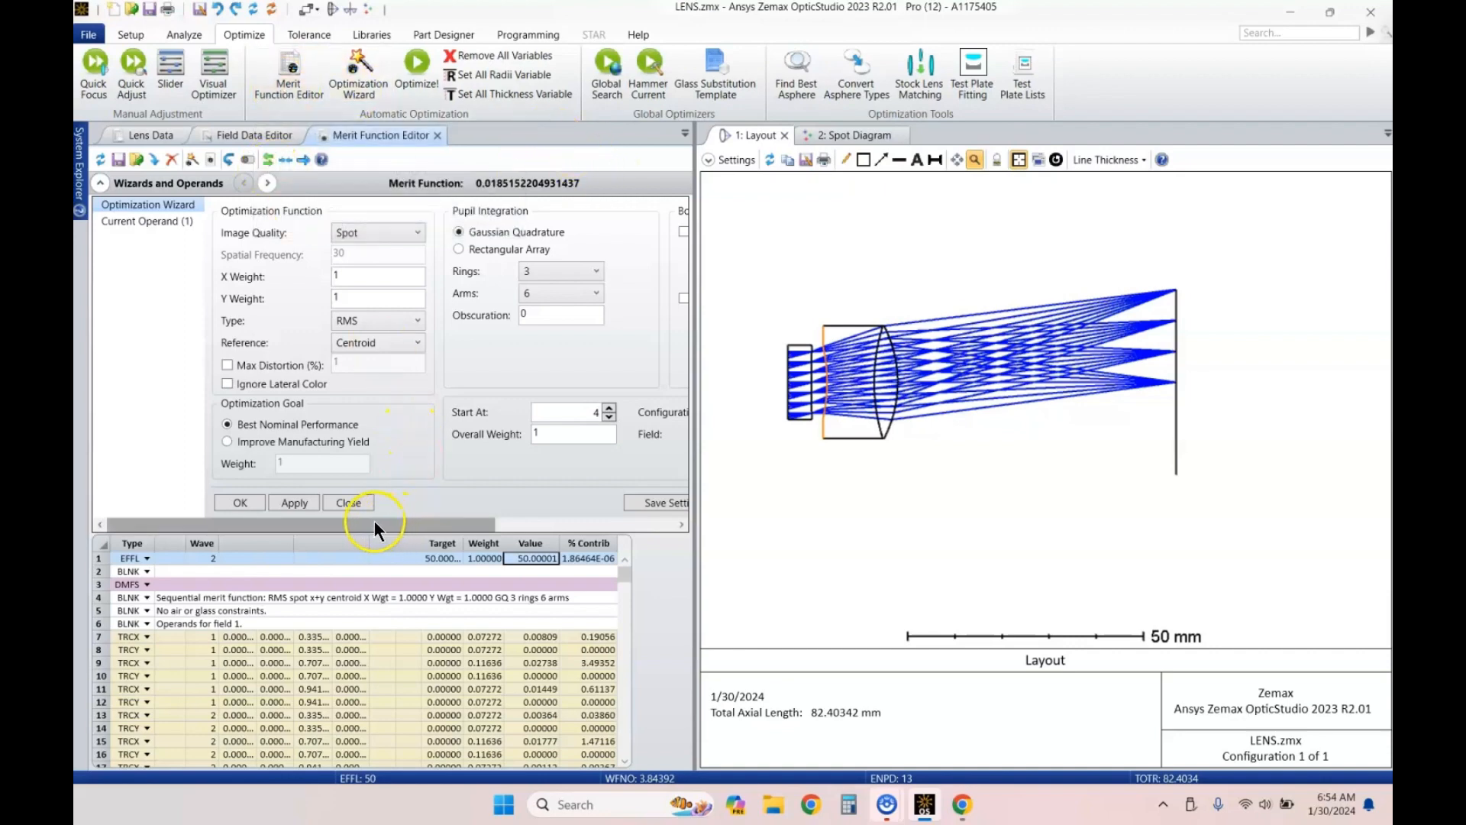
{"action": "left_click_drag", "start_coordinate": [375, 520], "coordinate": [574, 529]}
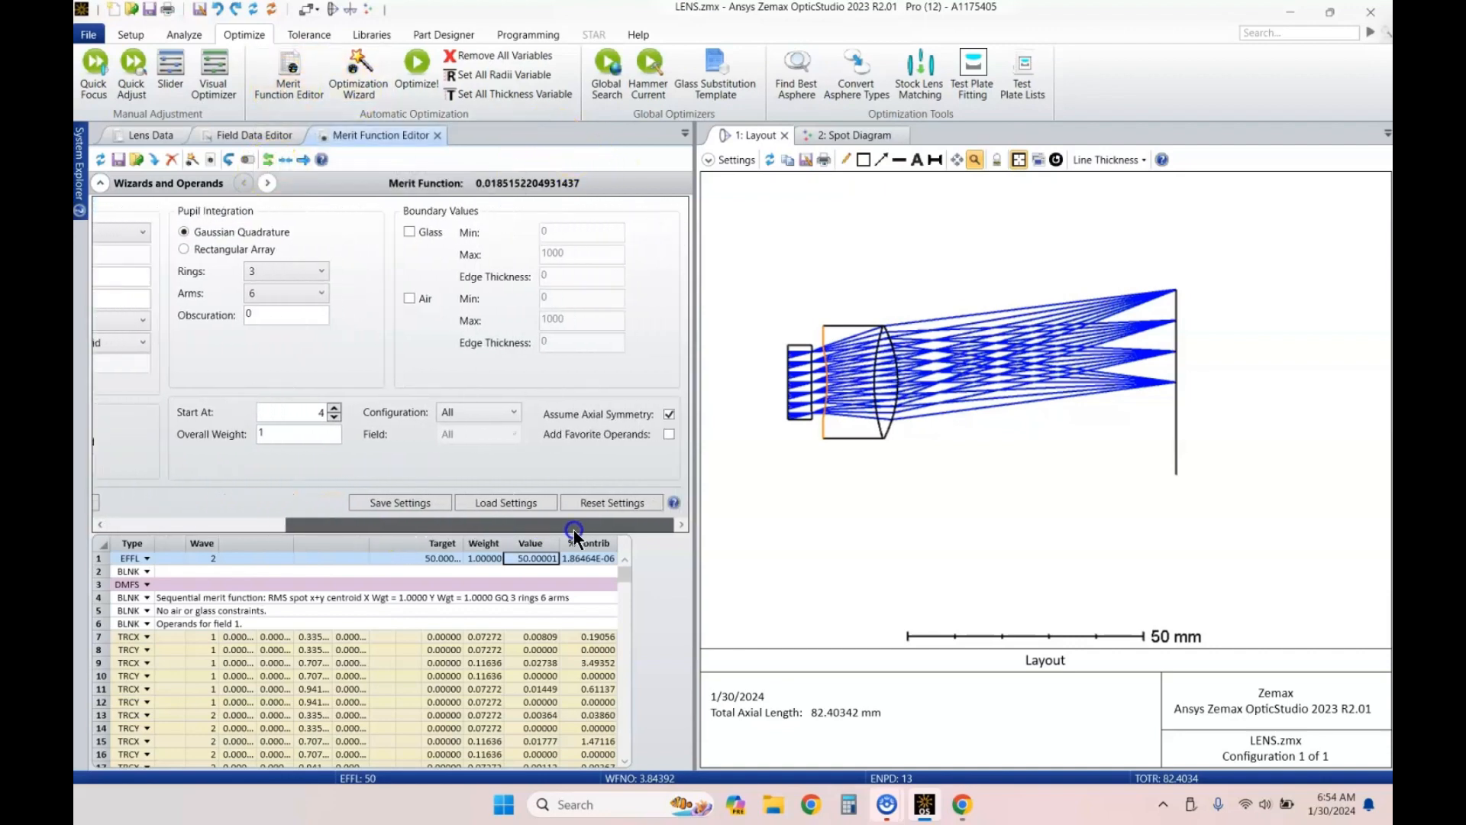
{"action": "left_click", "coordinate": [410, 232]}
{"action": "left_click", "coordinate": [410, 297]}
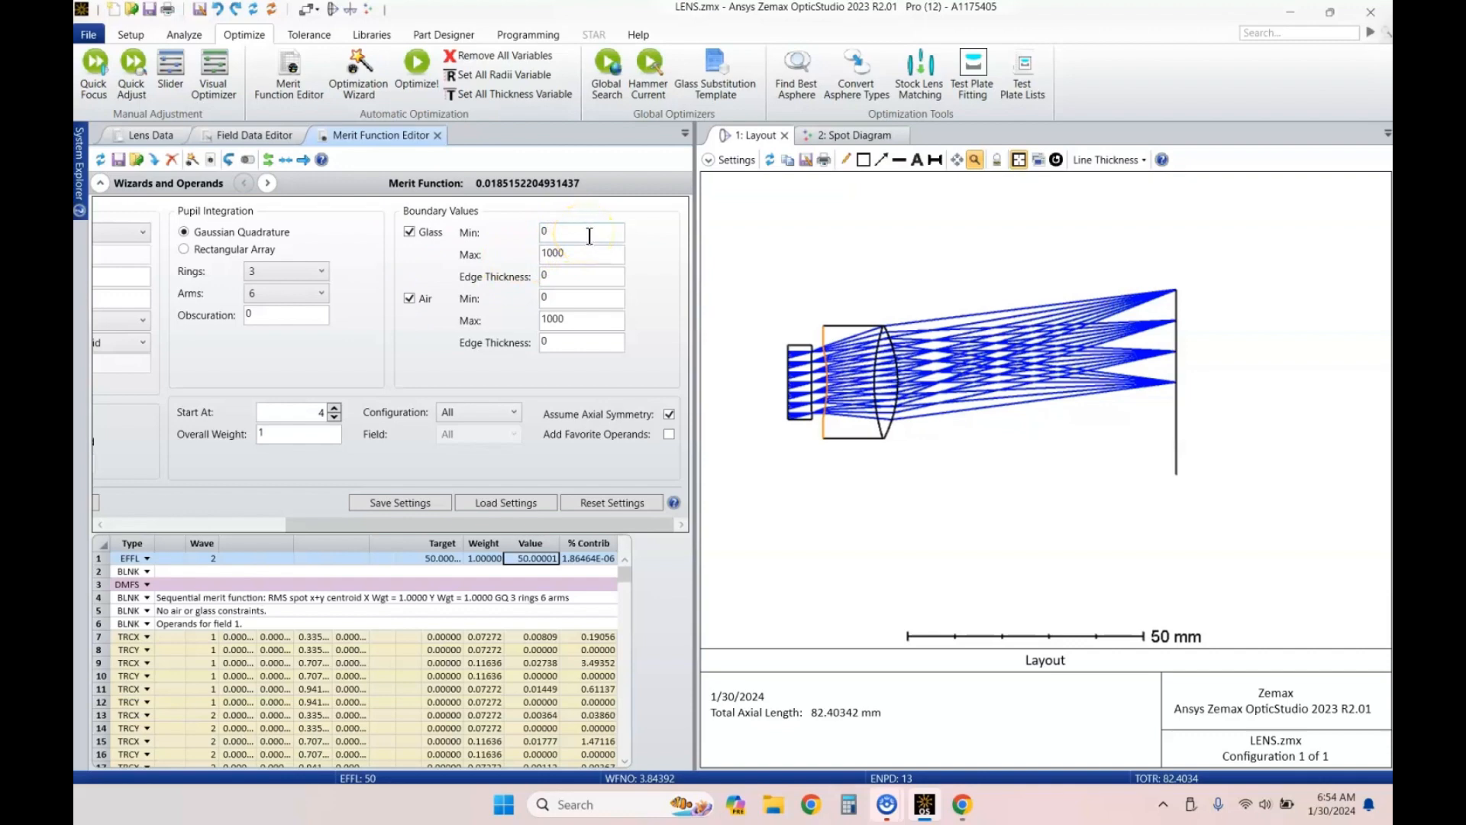
Step: Set the glass boundary values to a minimum of 4, a maximum of 20 and an edge thickness of 3
{"action": "left_click", "coordinate": [556, 228]}
{"action": "left_click", "coordinate": [566, 276]}
{"action": "type", "text": "3"}
{"action": "left_click", "coordinate": [600, 252]}
{"action": "type", "text": "20"}
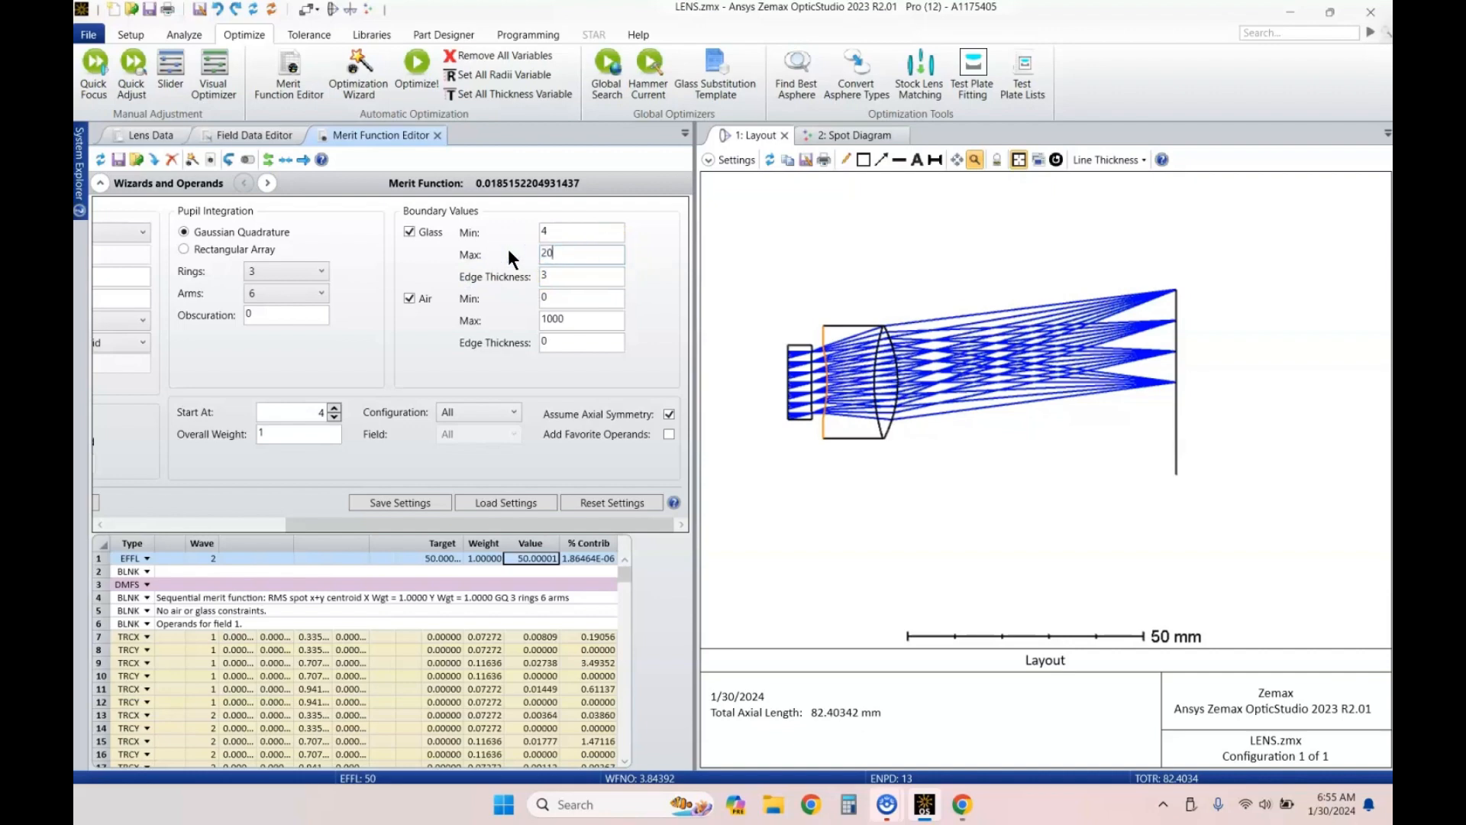
{"action": "left_click", "coordinate": [554, 278]}
{"action": "type", "text": "3"}
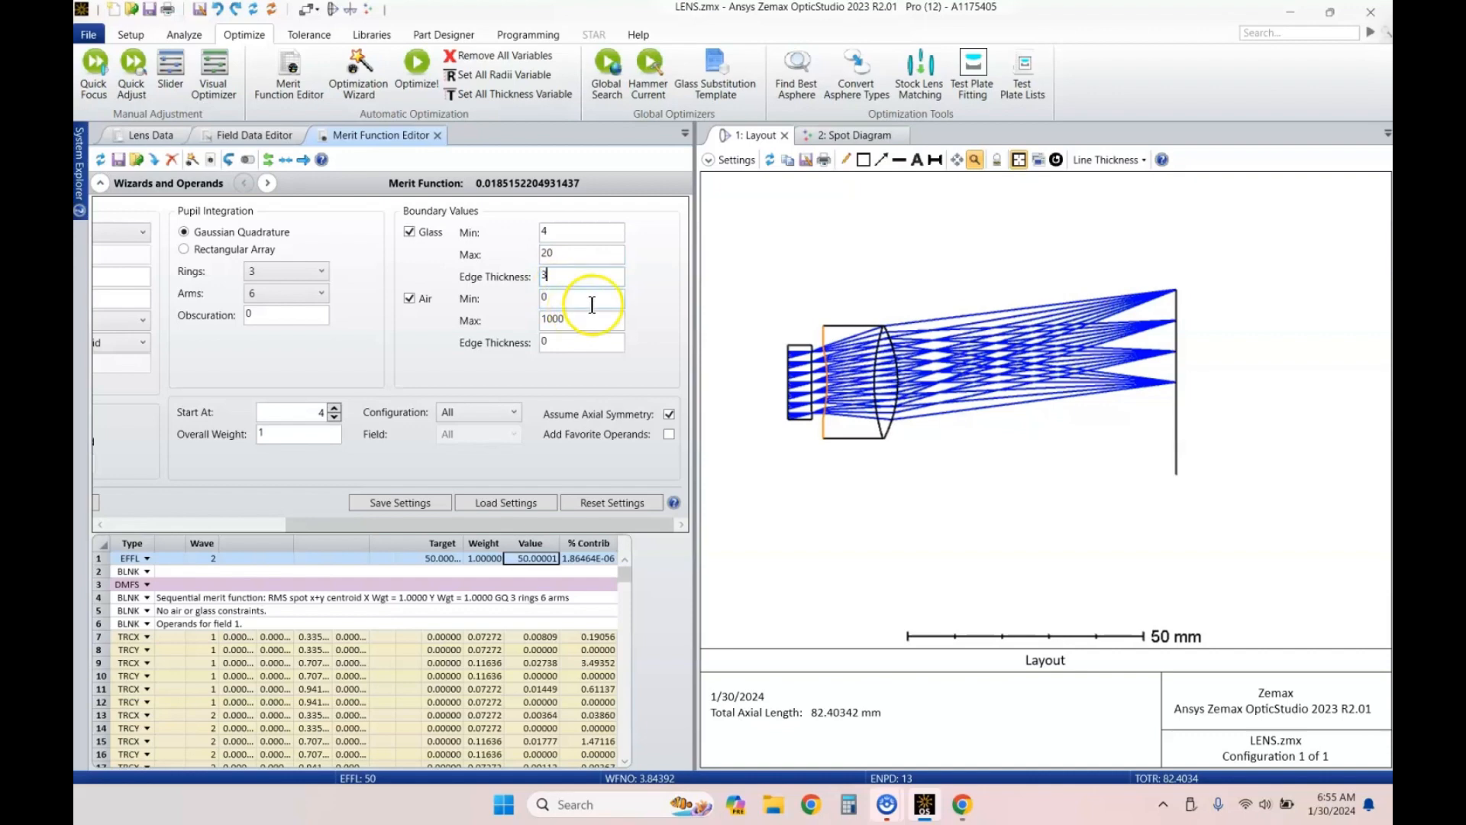
Step: Set the air boundary values to minimum 0.2, maximum 100 and edge thickness 0.2, and apply the wizard to the merit function
{"action": "key", "text": "Tab"}
{"action": "type", "text": "0.2"}
{"action": "key", "text": "Tab"}
{"action": "key", "text": "Tab"}
{"action": "type", "text": "0.2"}
{"action": "key", "text": "shift+Tab"}
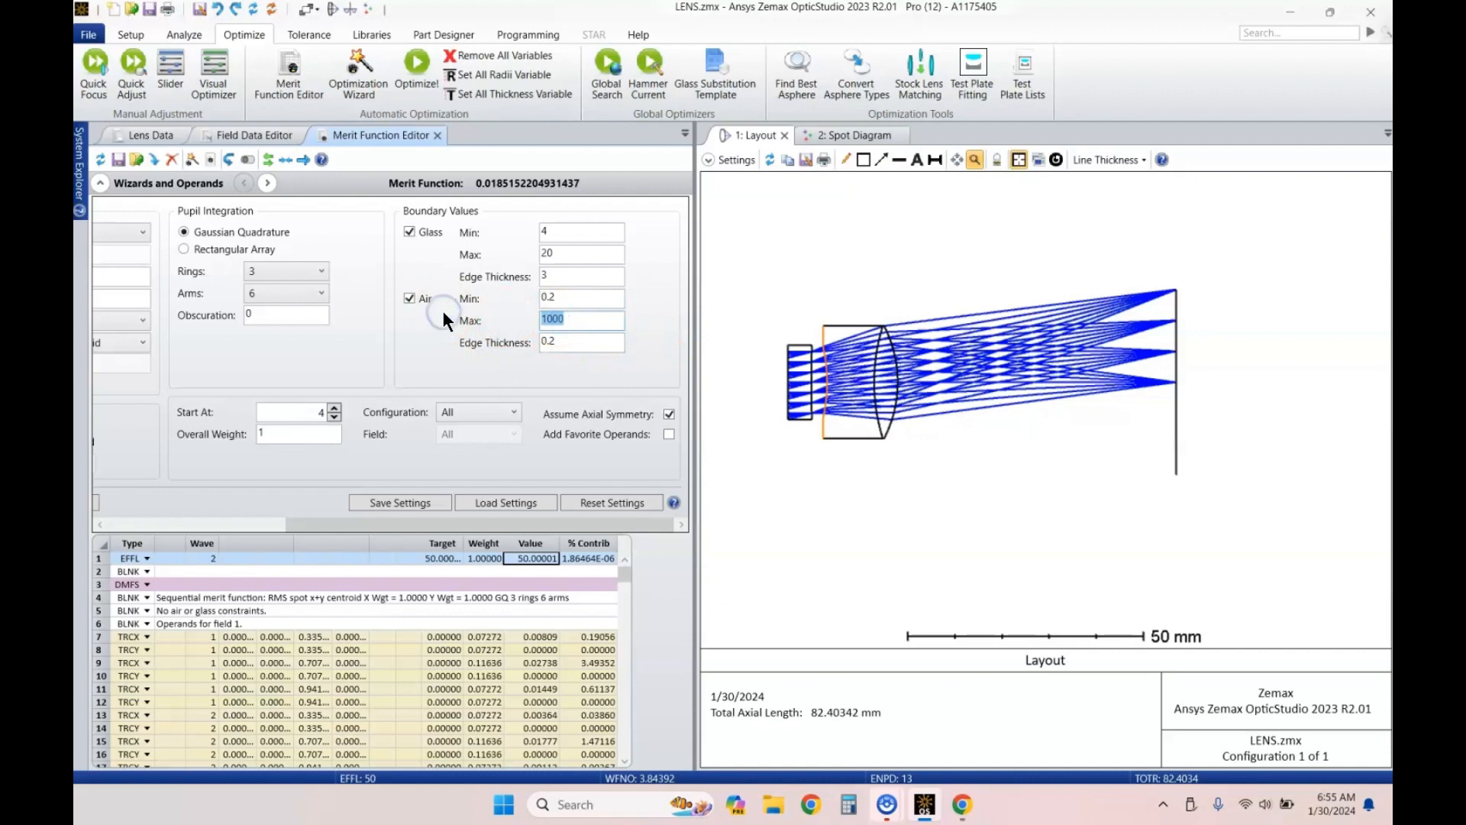
{"action": "type", "text": "100"}
{"action": "left_click", "coordinate": [577, 296]}
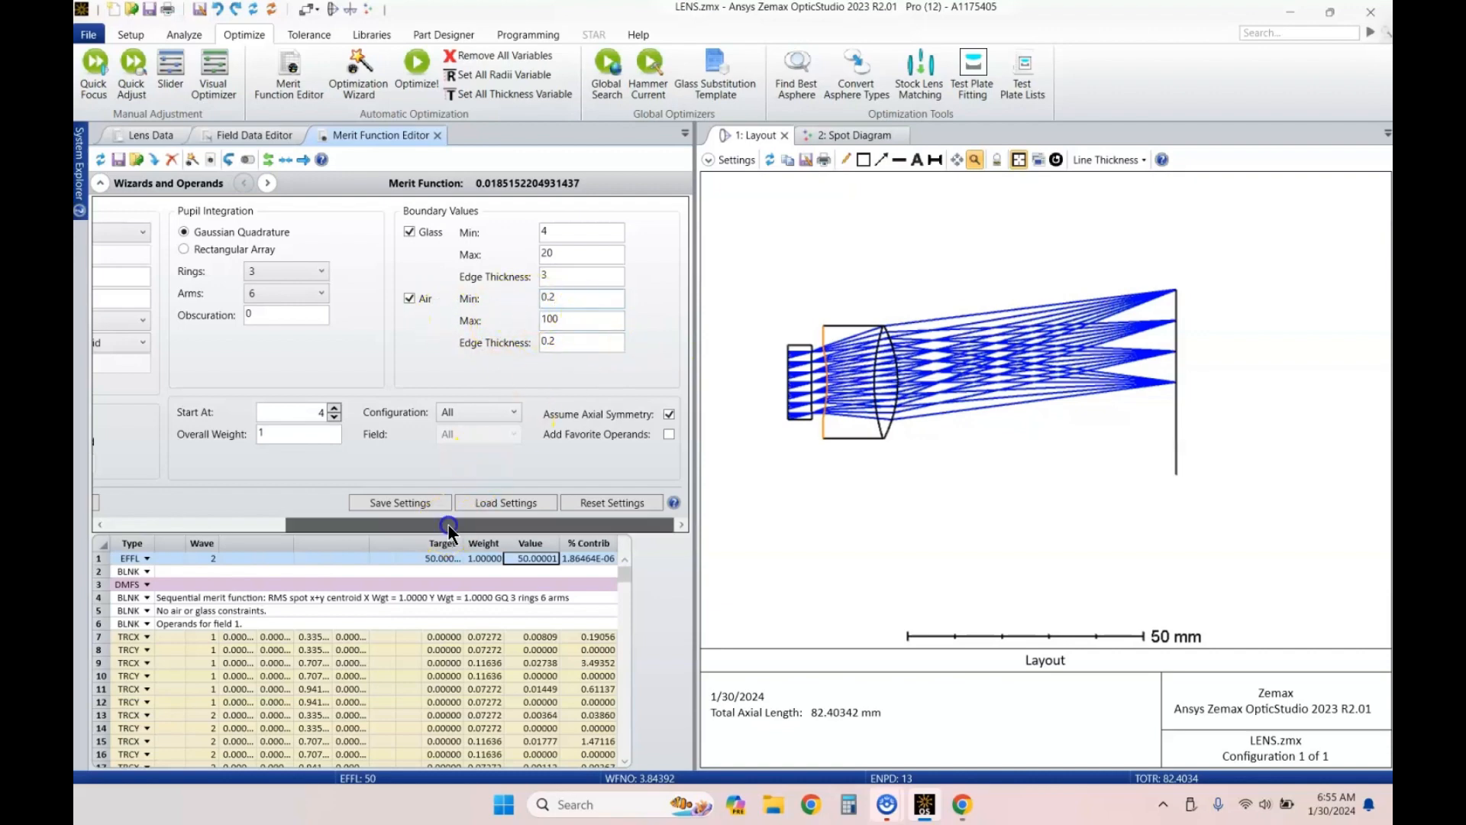
{"action": "left_click_drag", "start_coordinate": [439, 524], "coordinate": [257, 525]}
{"action": "left_click", "coordinate": [293, 504]}
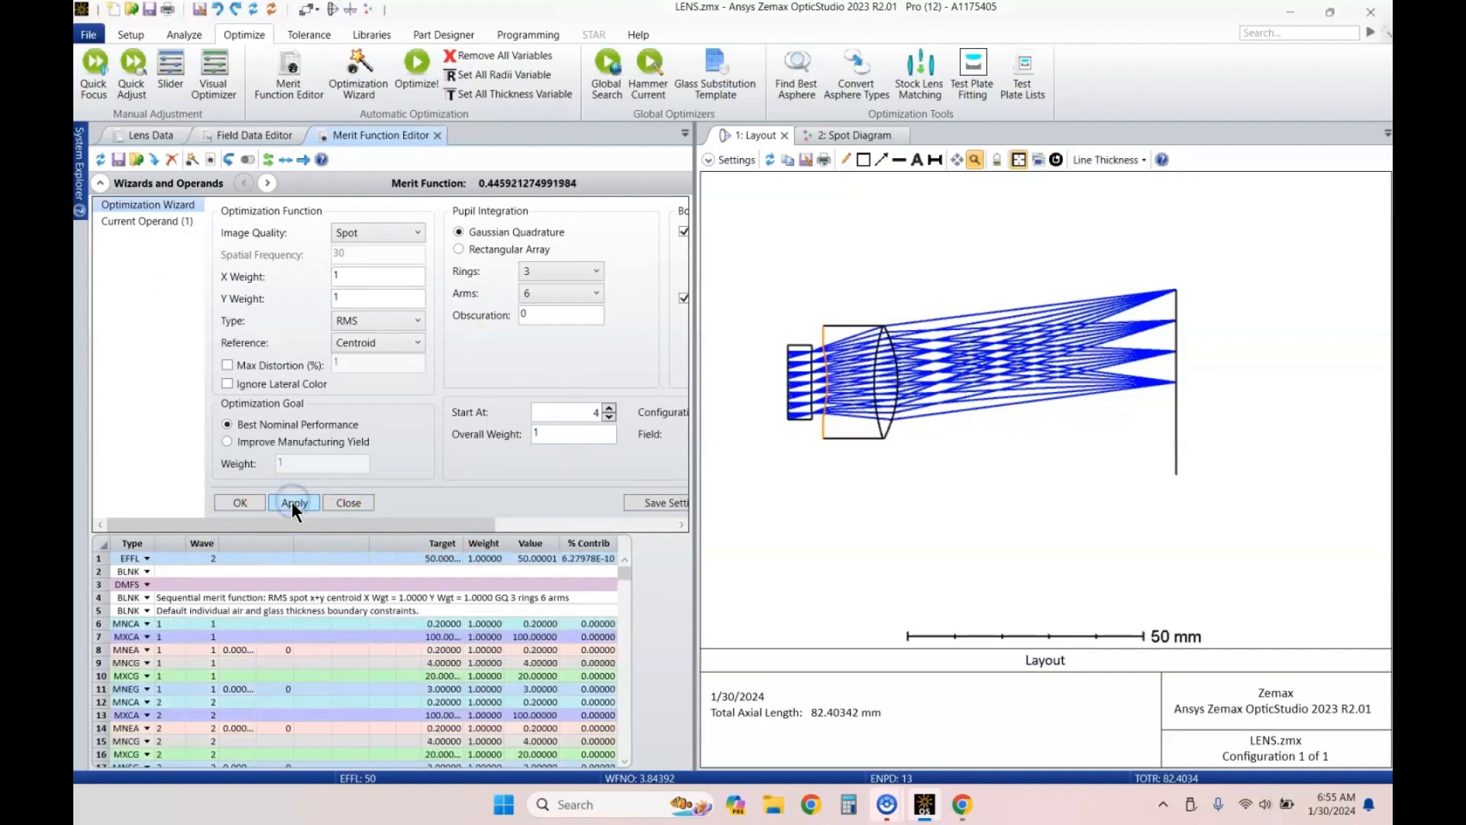
Step: Refresh the layout and examine the edge thickness of the doublet's second element
{"action": "left_click", "coordinate": [150, 134]}
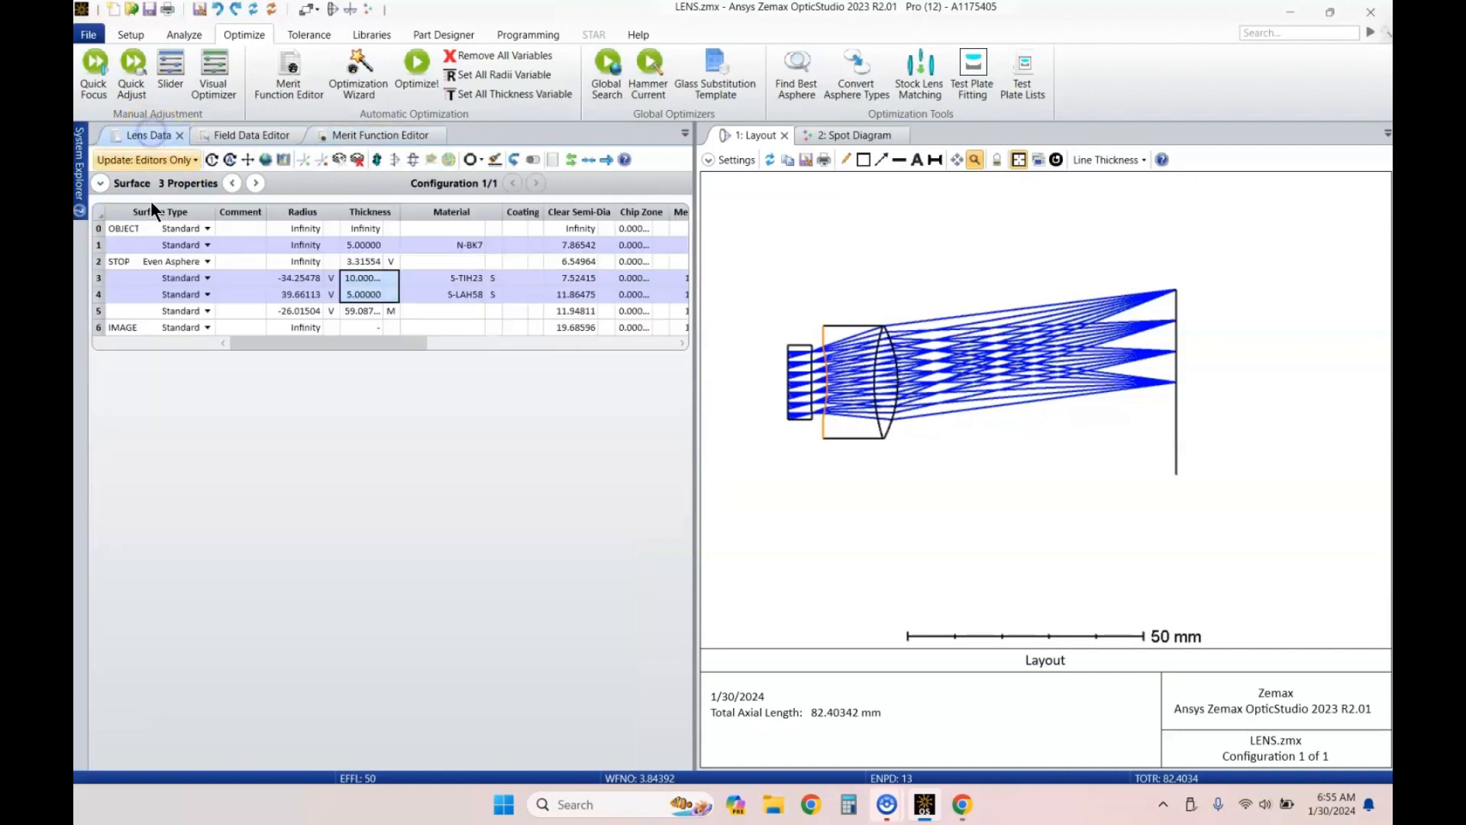
{"action": "left_click", "coordinate": [362, 277]}
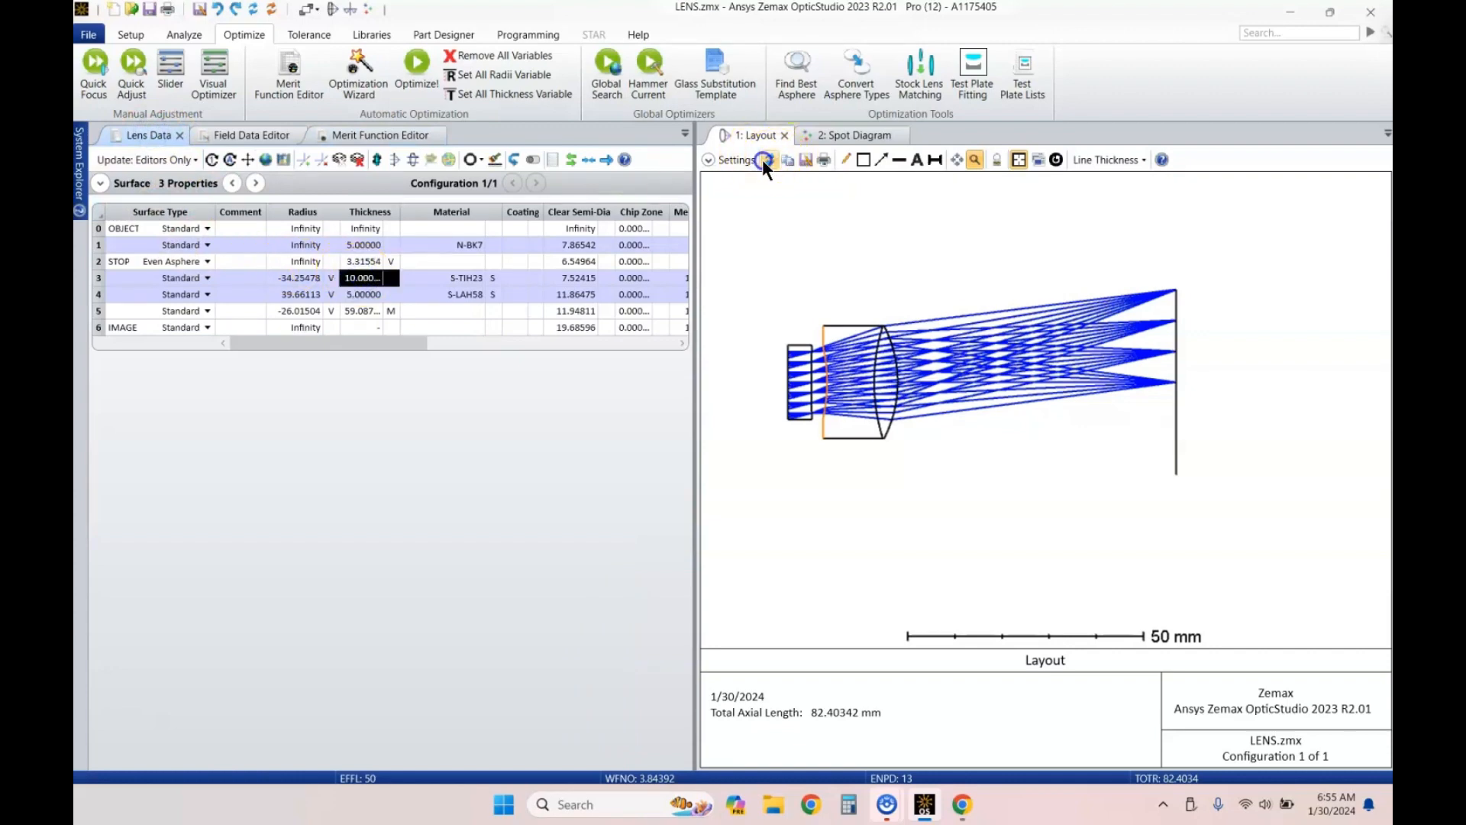
{"action": "left_click", "coordinate": [768, 159]}
{"action": "scroll", "coordinate": [896, 334], "scroll_direction": "up", "scroll_amount": 8}
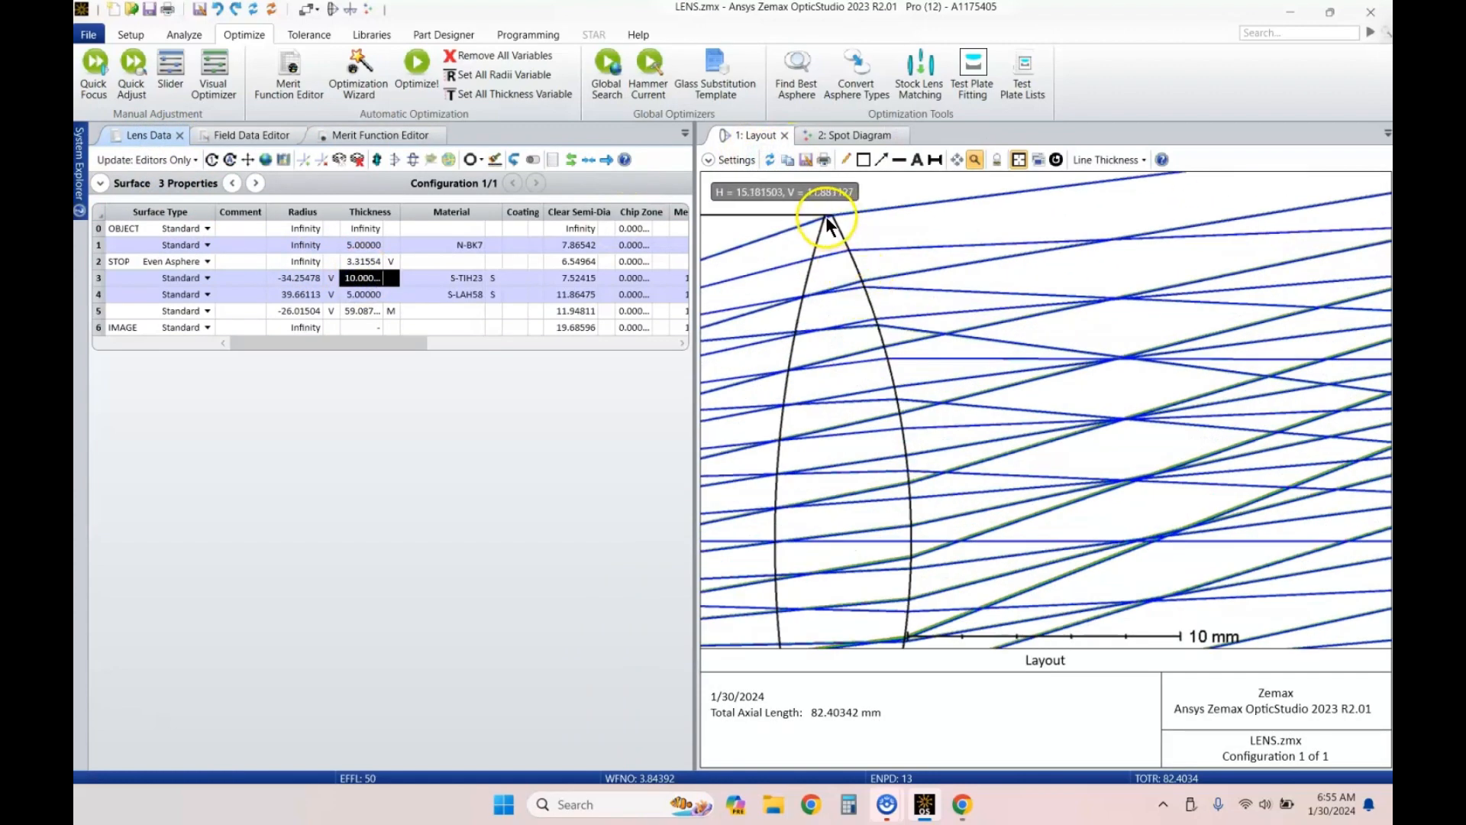
Step: Make the thicknesses of surfaces 3 and 4 variable and run the local optimization with Damped Least Squares
{"action": "scroll", "coordinate": [829, 214], "scroll_direction": "up", "scroll_amount": 1}
{"action": "scroll", "coordinate": [840, 267], "scroll_direction": "down", "scroll_amount": 9}
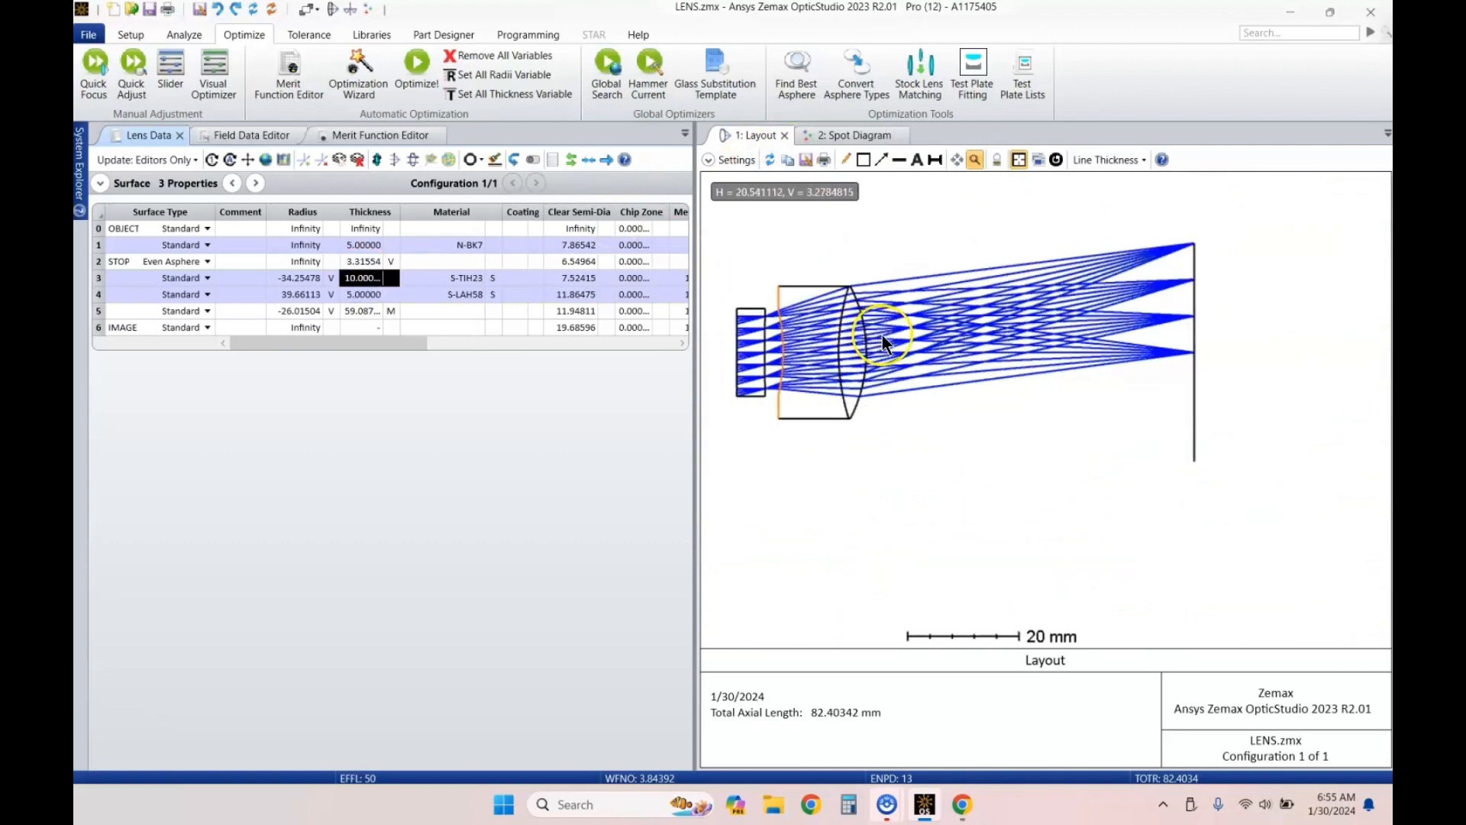
{"action": "left_click", "coordinate": [360, 294], "text": "shift"}
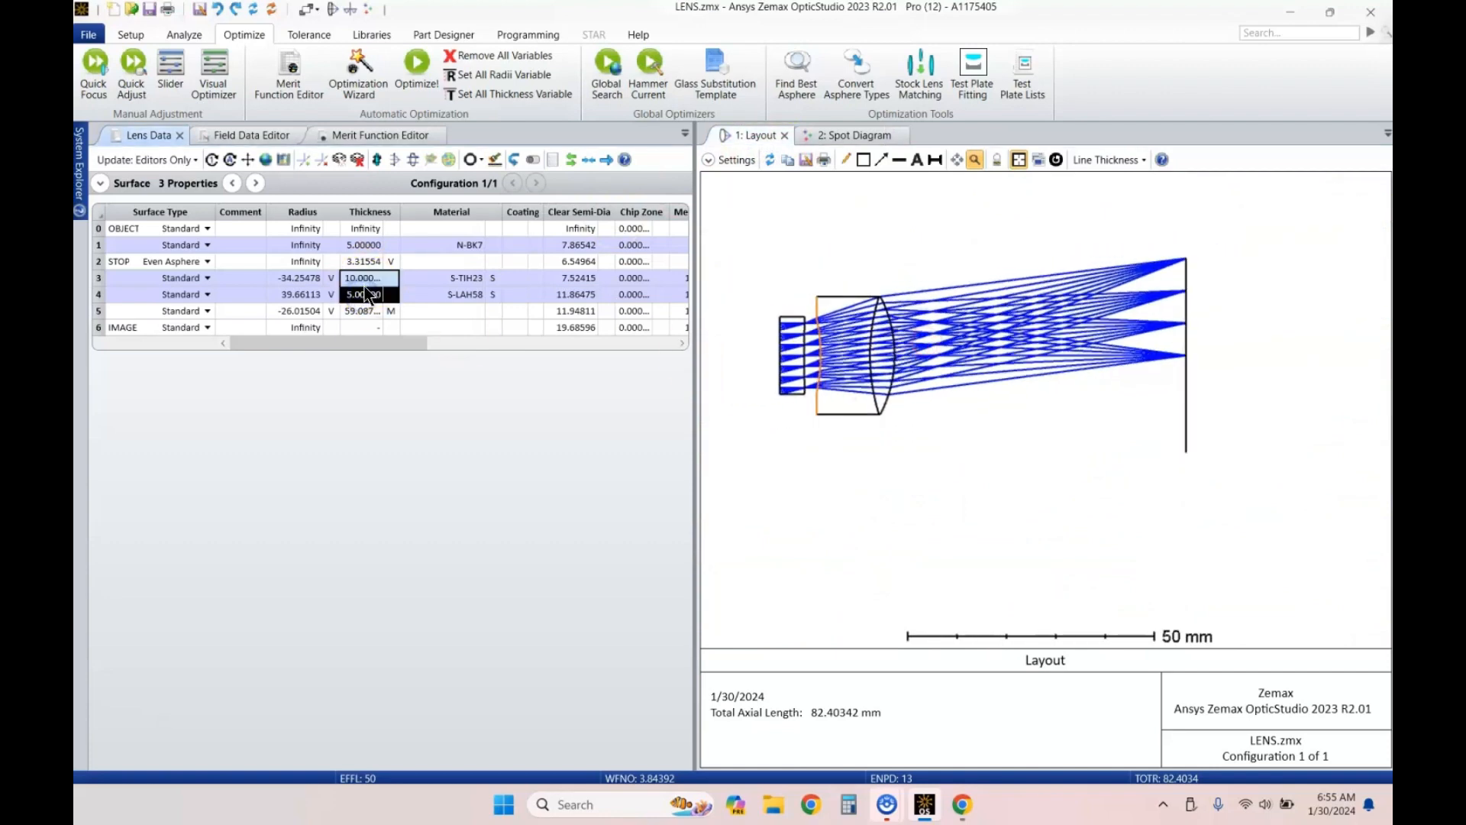
{"action": "left_click", "coordinate": [365, 294]}
{"action": "key", "text": "ctrl+F12"}
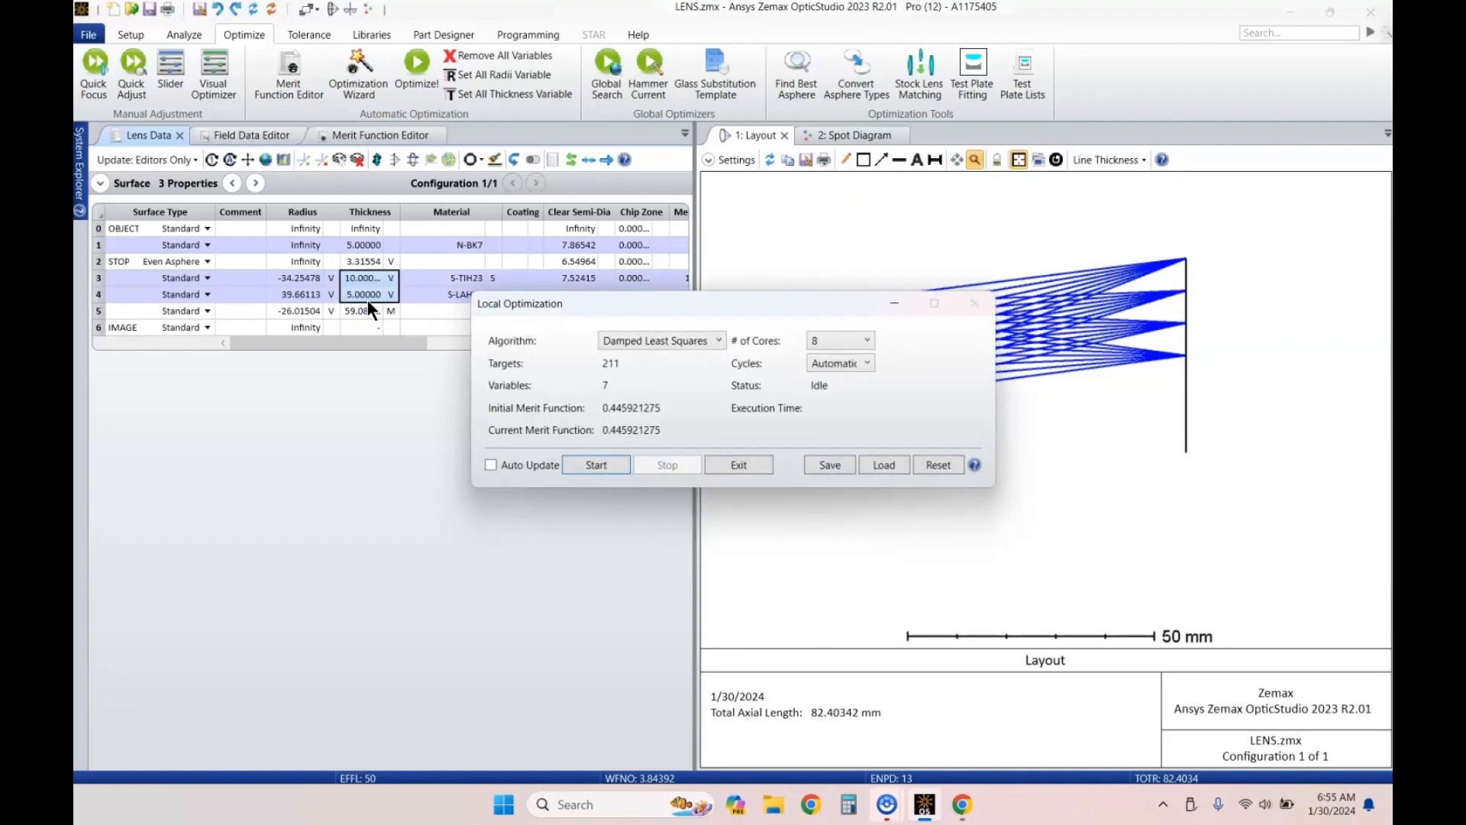
{"action": "key", "text": "Return"}
{"action": "left_click", "coordinate": [734, 463]}
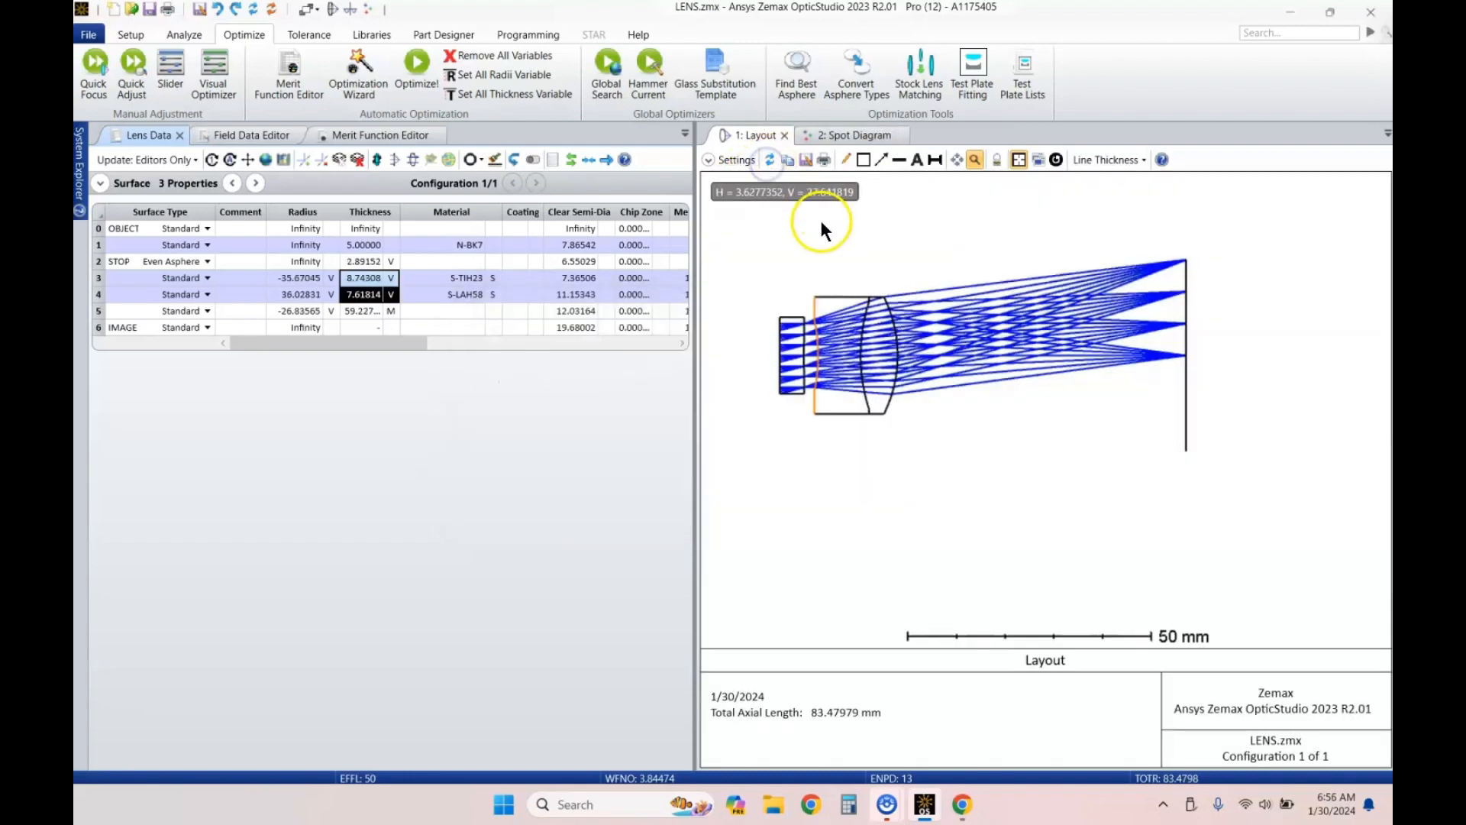
Step: Update the spot diagram and examine the doublet and the ray focus at the image plane in the layout
{"action": "left_click", "coordinate": [855, 135]}
{"action": "left_click", "coordinate": [765, 160]}
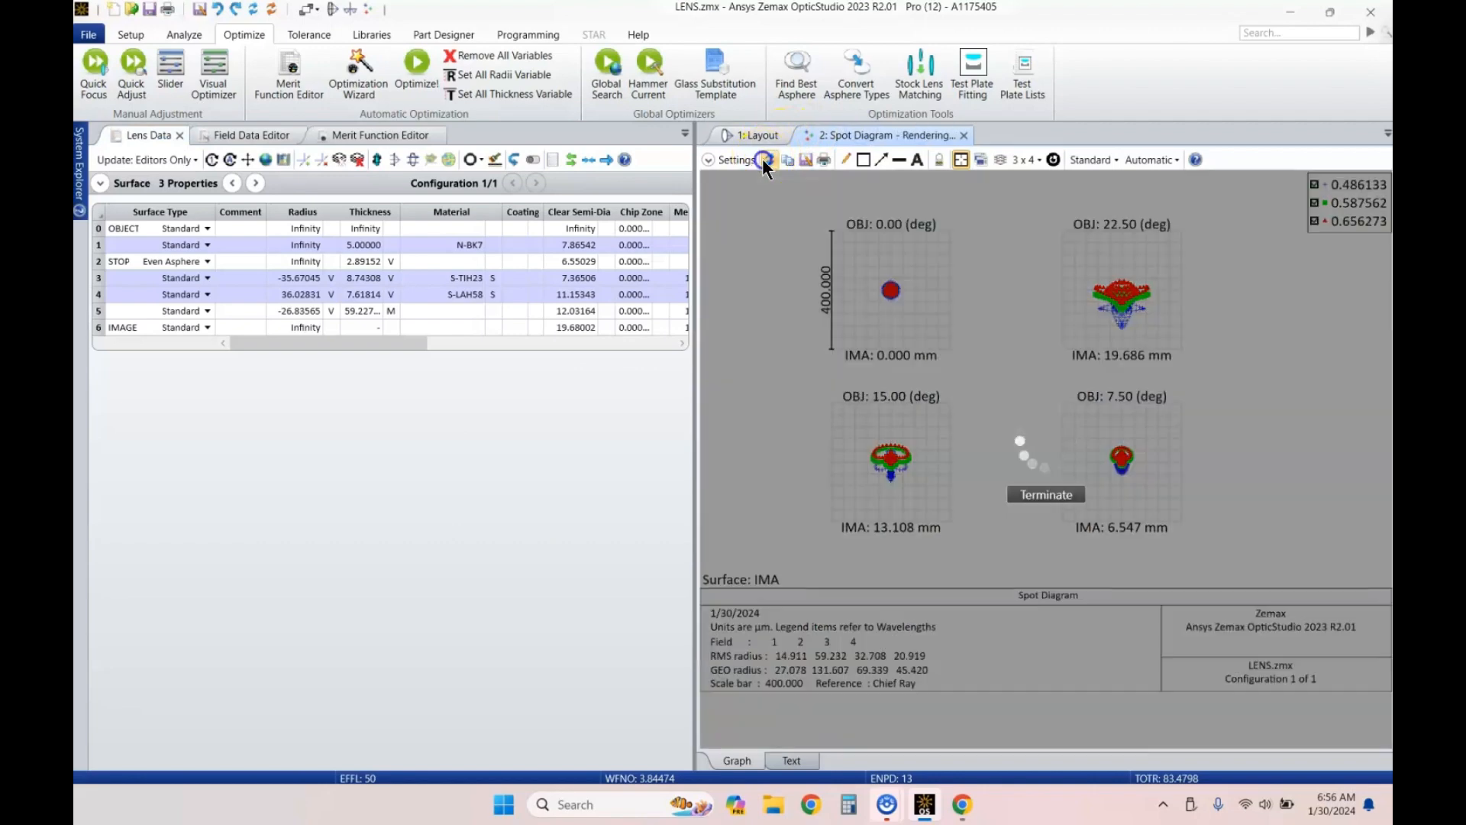
{"action": "left_click", "coordinate": [751, 135]}
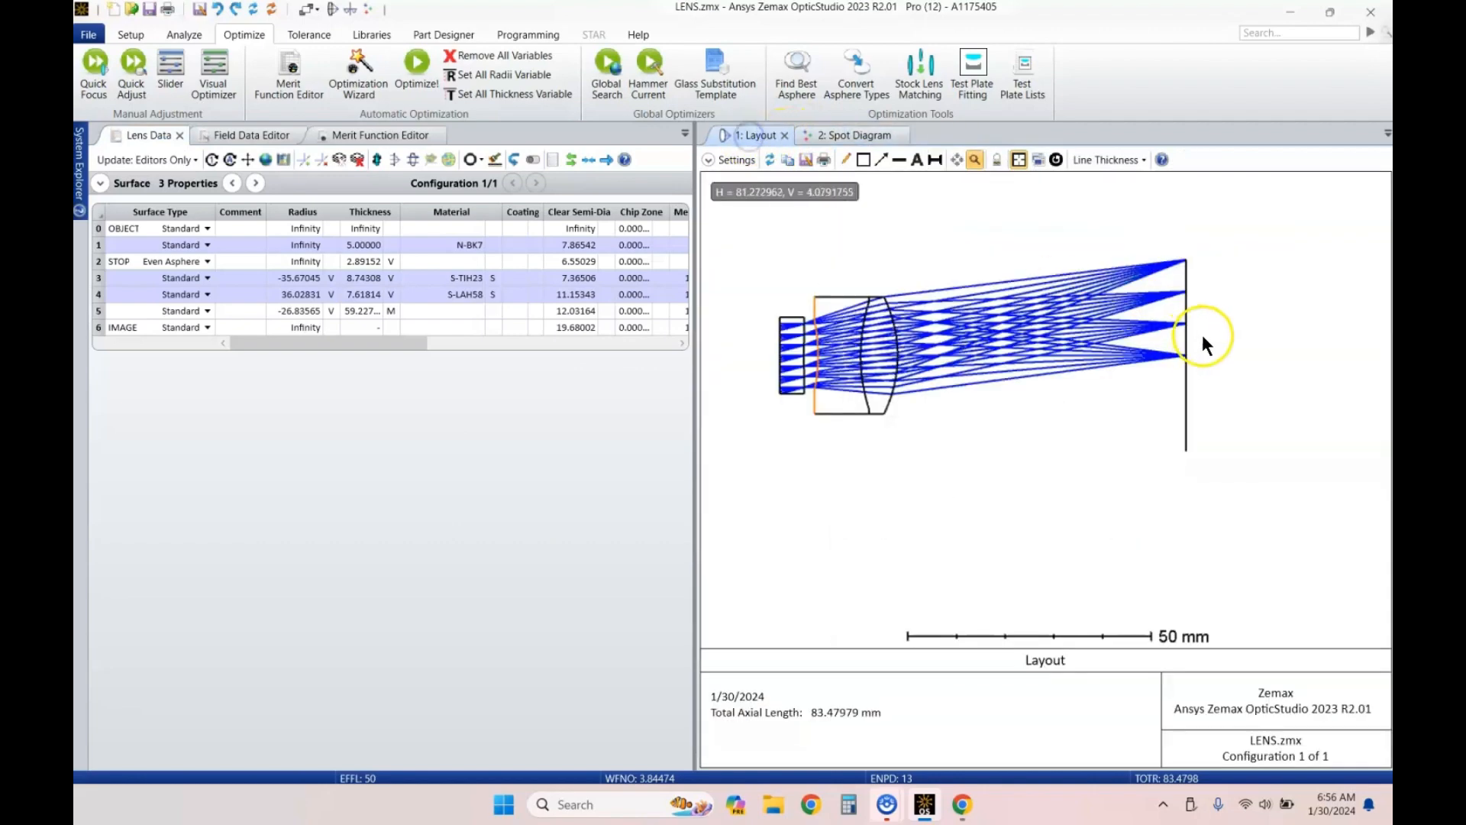
{"action": "scroll", "coordinate": [1203, 337], "scroll_direction": "up", "scroll_amount": 10}
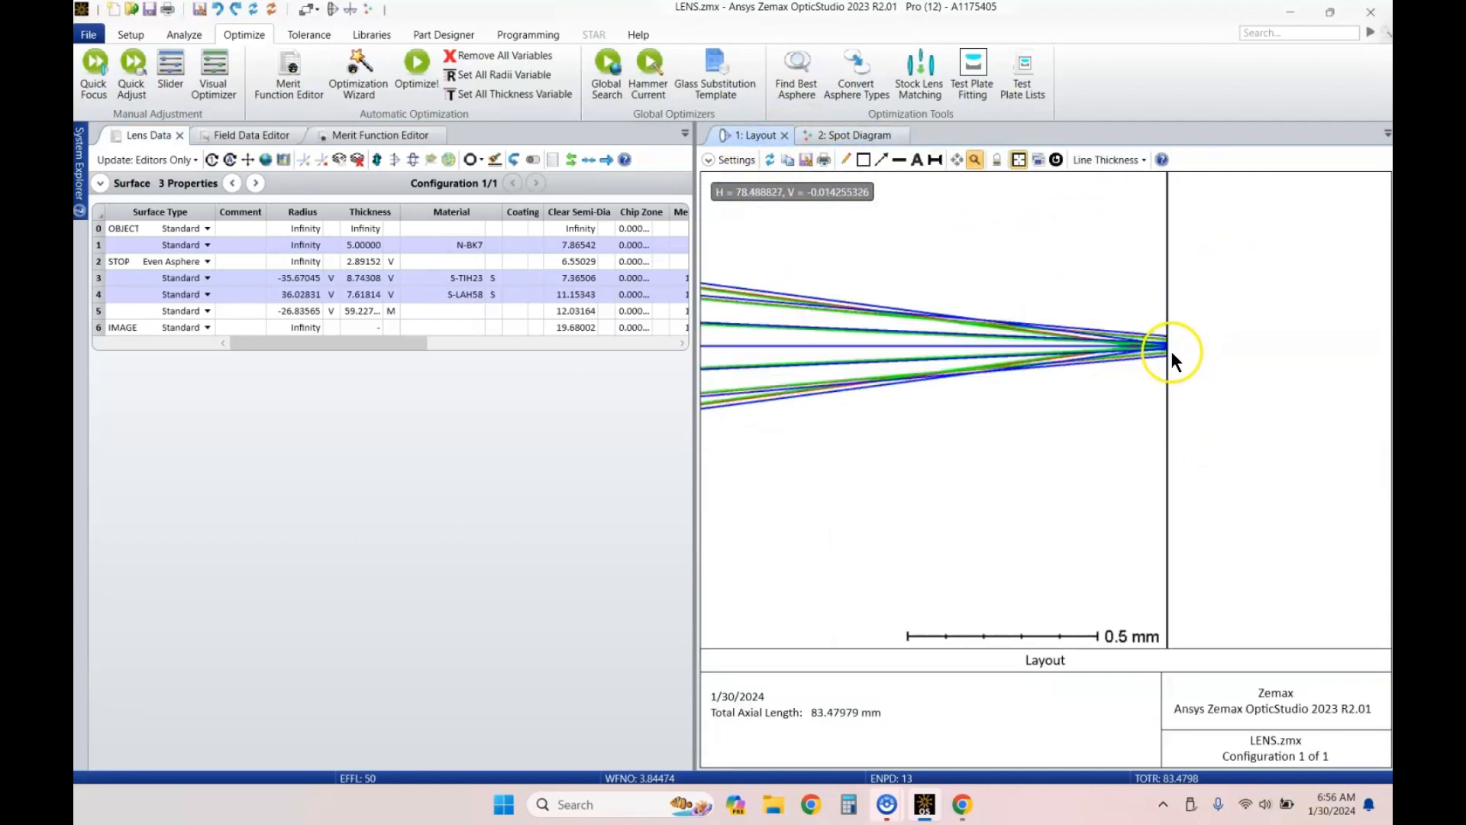
{"action": "scroll", "coordinate": [1166, 345], "scroll_direction": "up", "scroll_amount": 3}
{"action": "left_click", "coordinate": [1056, 159]}
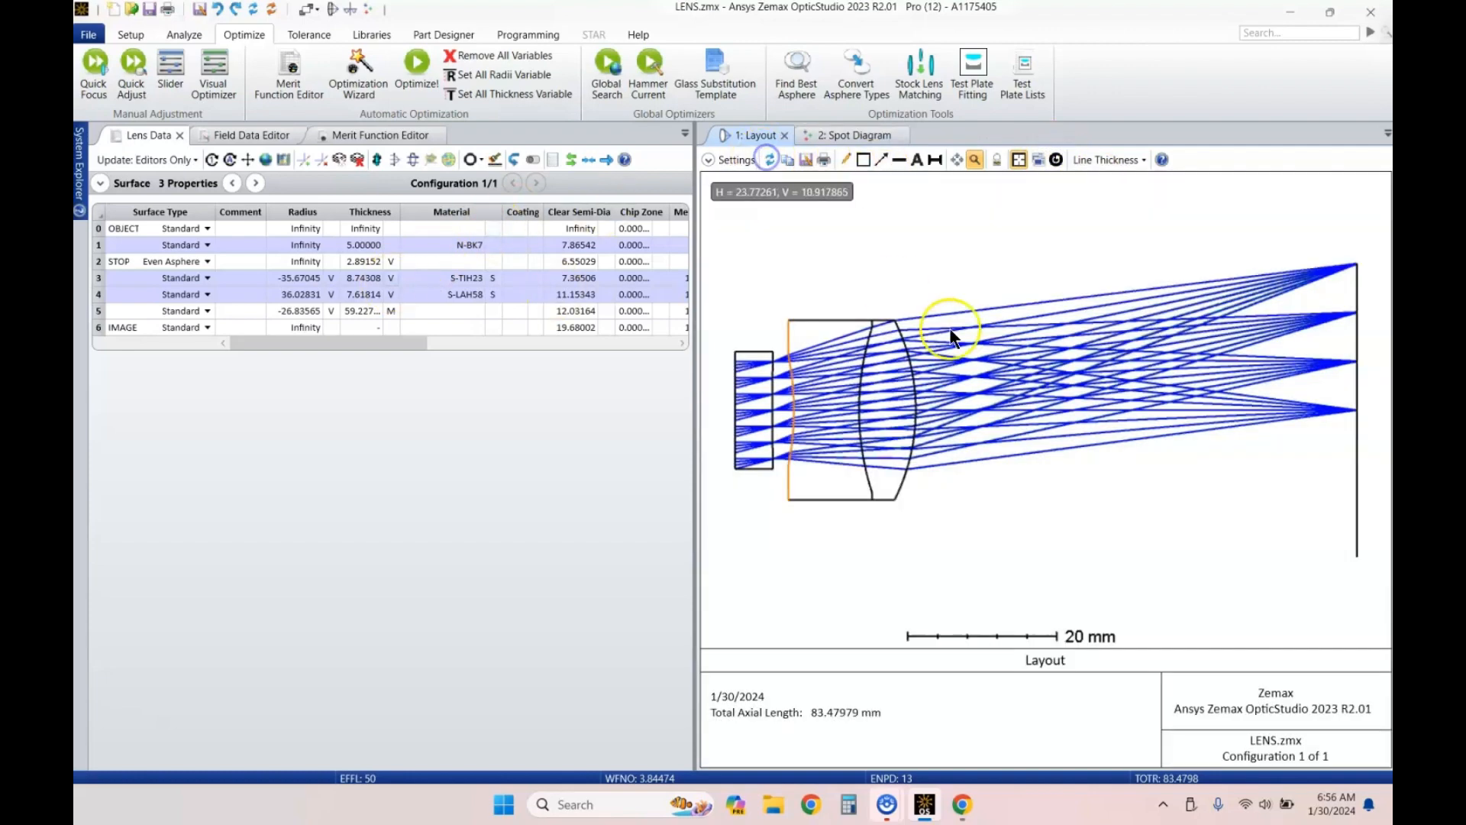
{"action": "scroll", "coordinate": [974, 351], "scroll_direction": "down", "scroll_amount": 1}
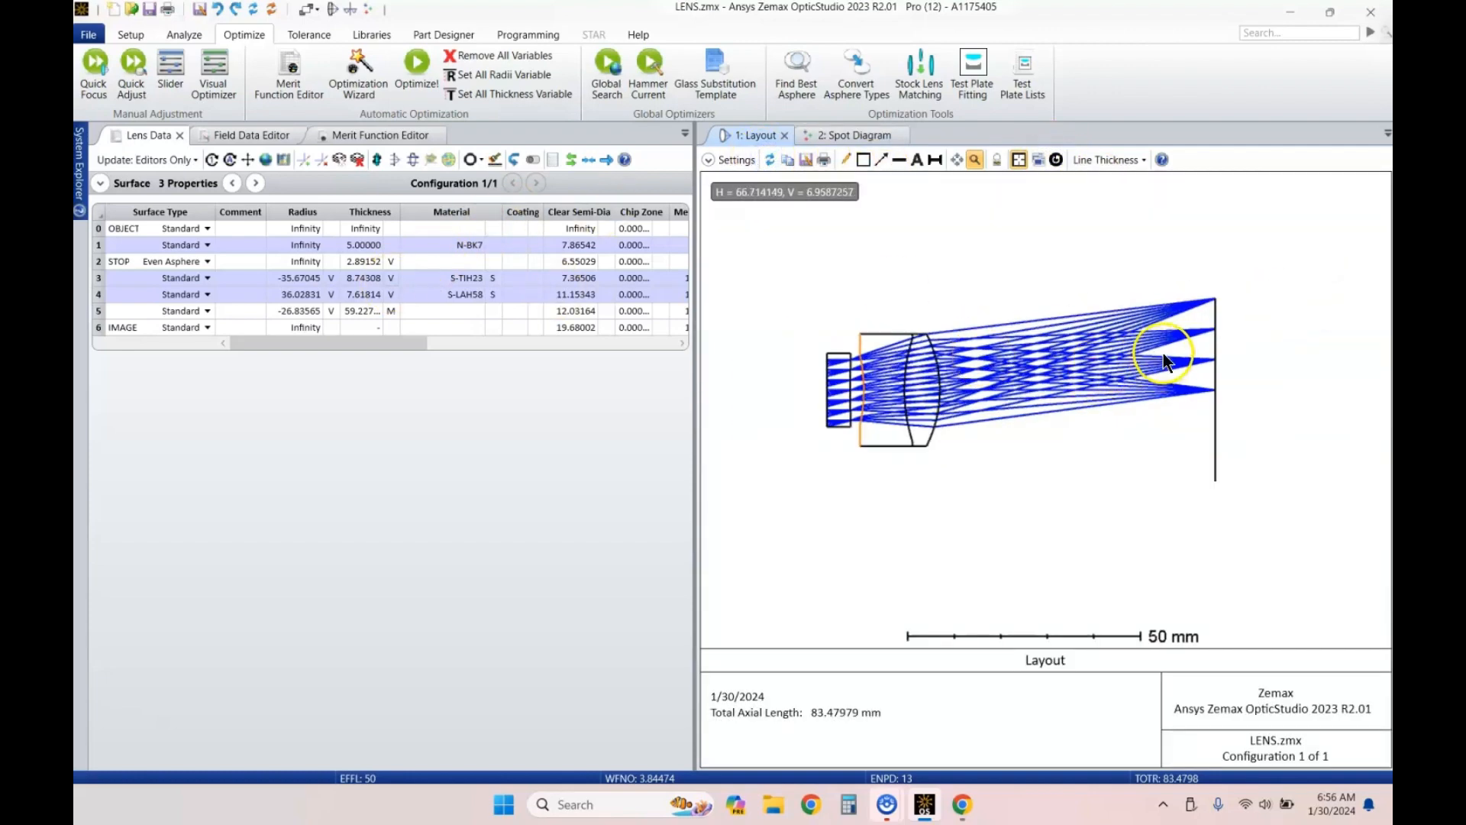
{"action": "scroll", "coordinate": [898, 382], "scroll_direction": "up", "scroll_amount": 1}
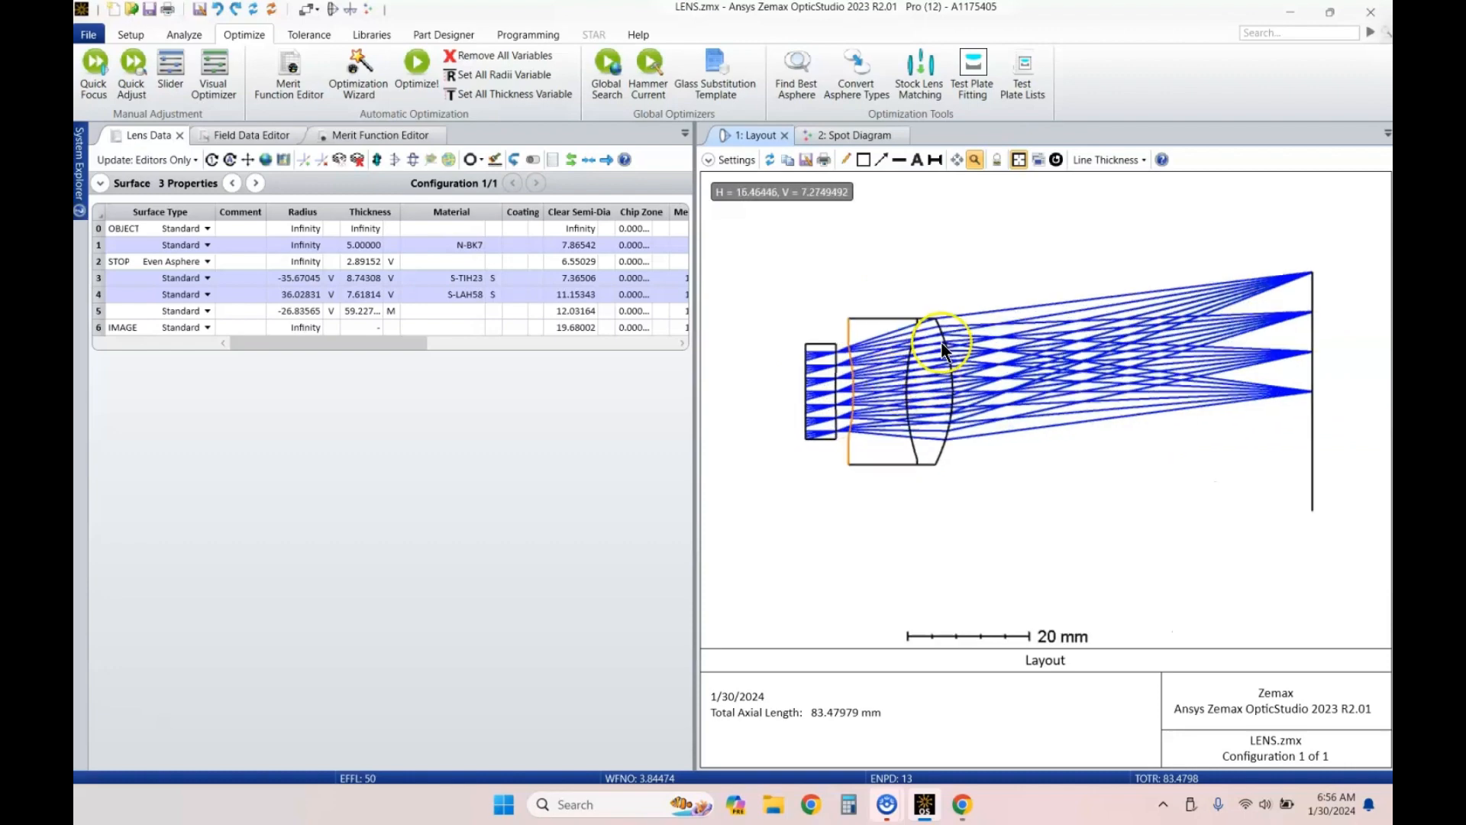
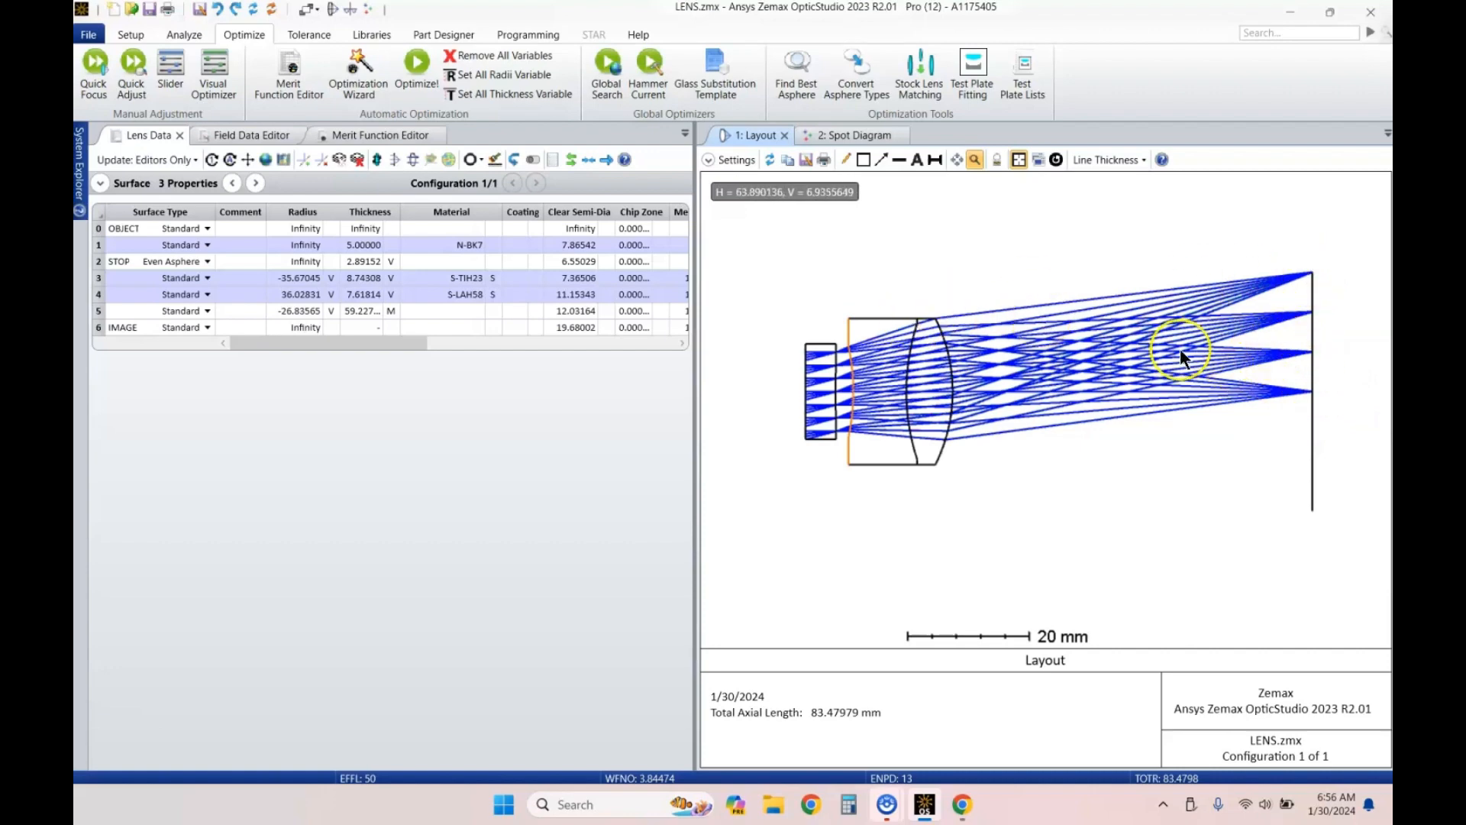
{"action": "scroll", "coordinate": [1130, 363], "scroll_direction": "down", "scroll_amount": 3}
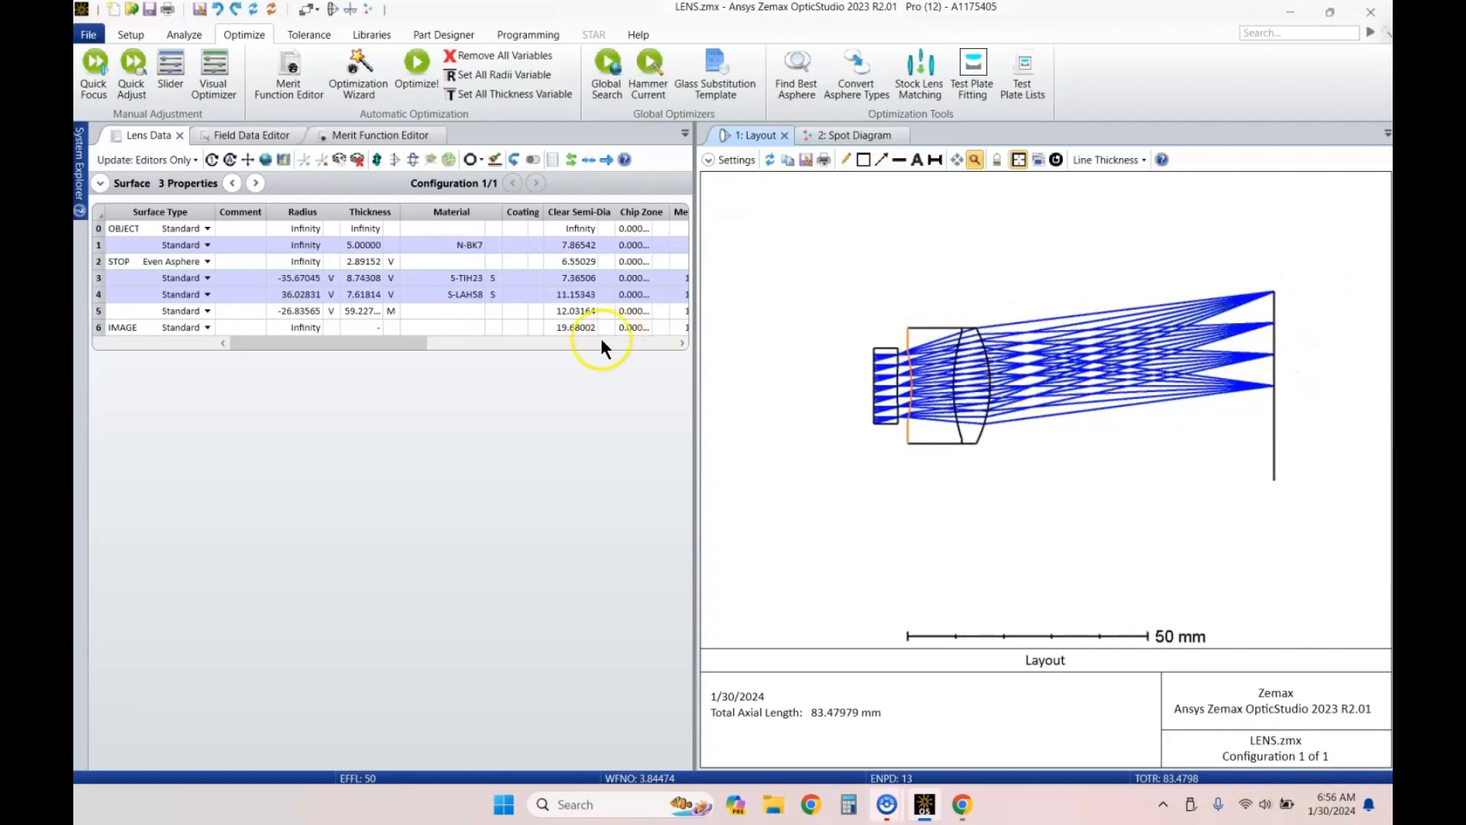
Step: Insert a new surface before the image surface and set its material to N-BK7
{"action": "left_click", "coordinate": [361, 329]}
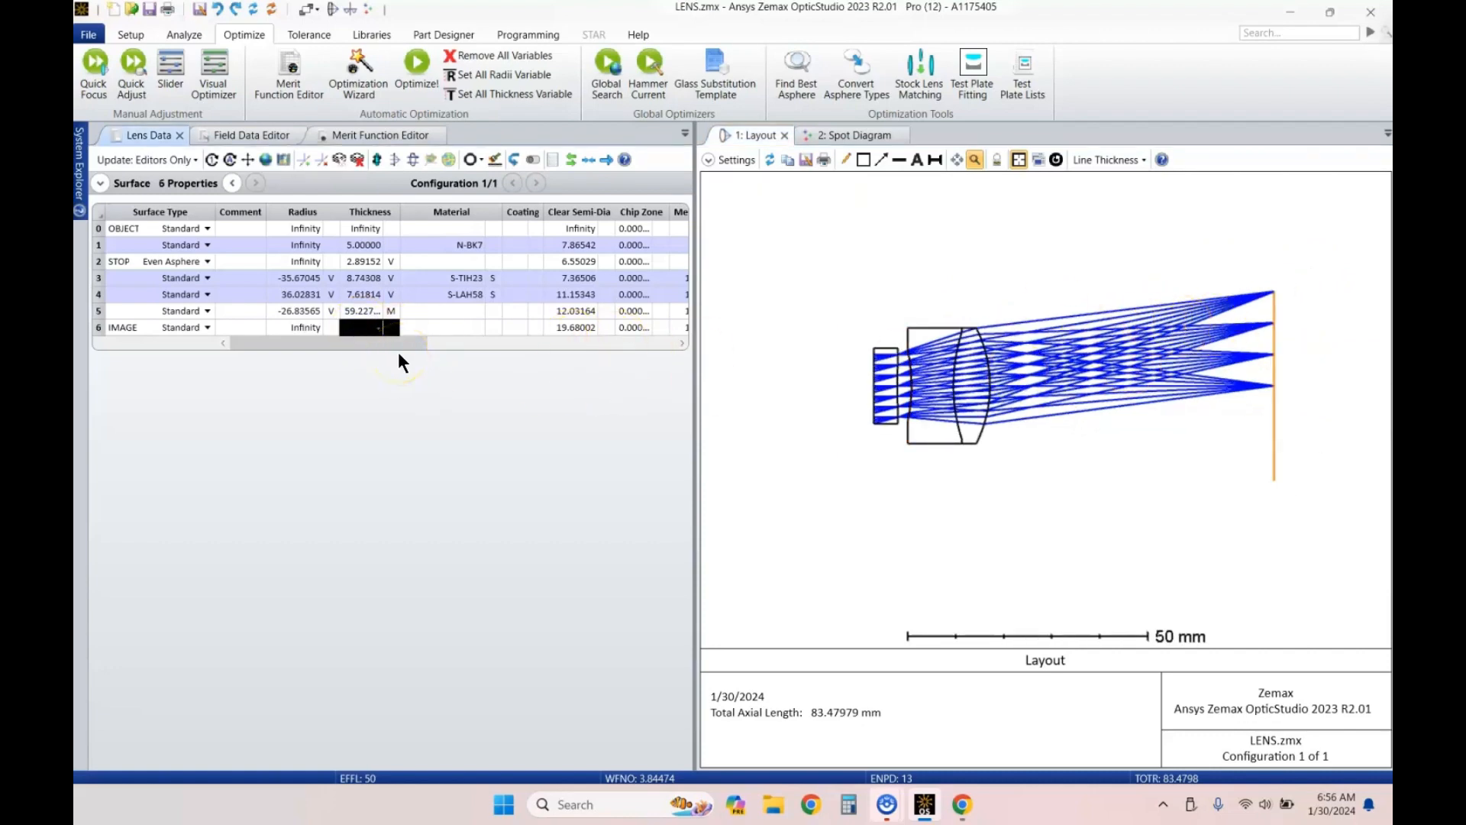
{"action": "key", "text": "Insert"}
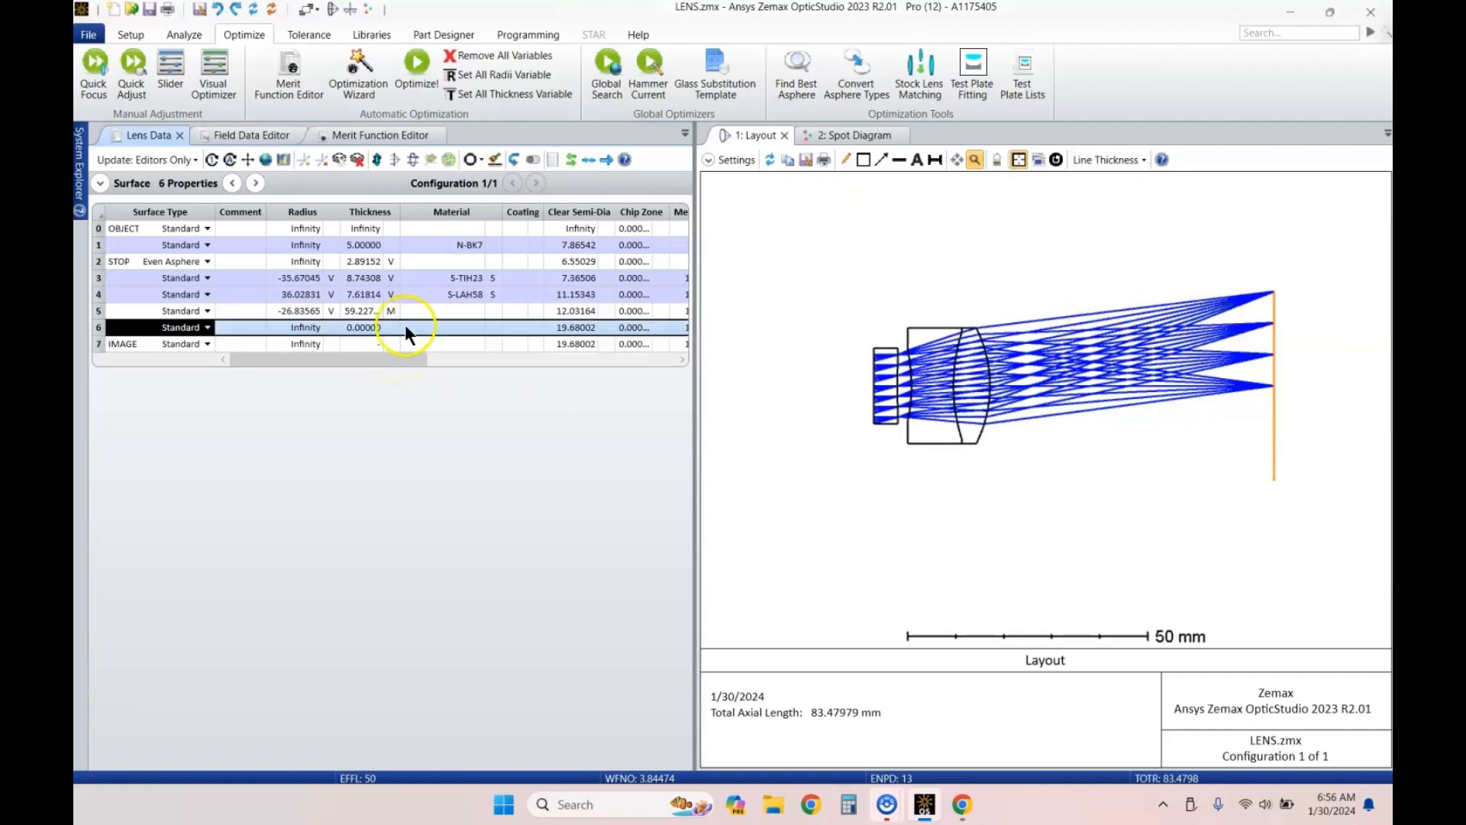
{"action": "left_click", "coordinate": [365, 327]}
{"action": "left_click", "coordinate": [447, 327]}
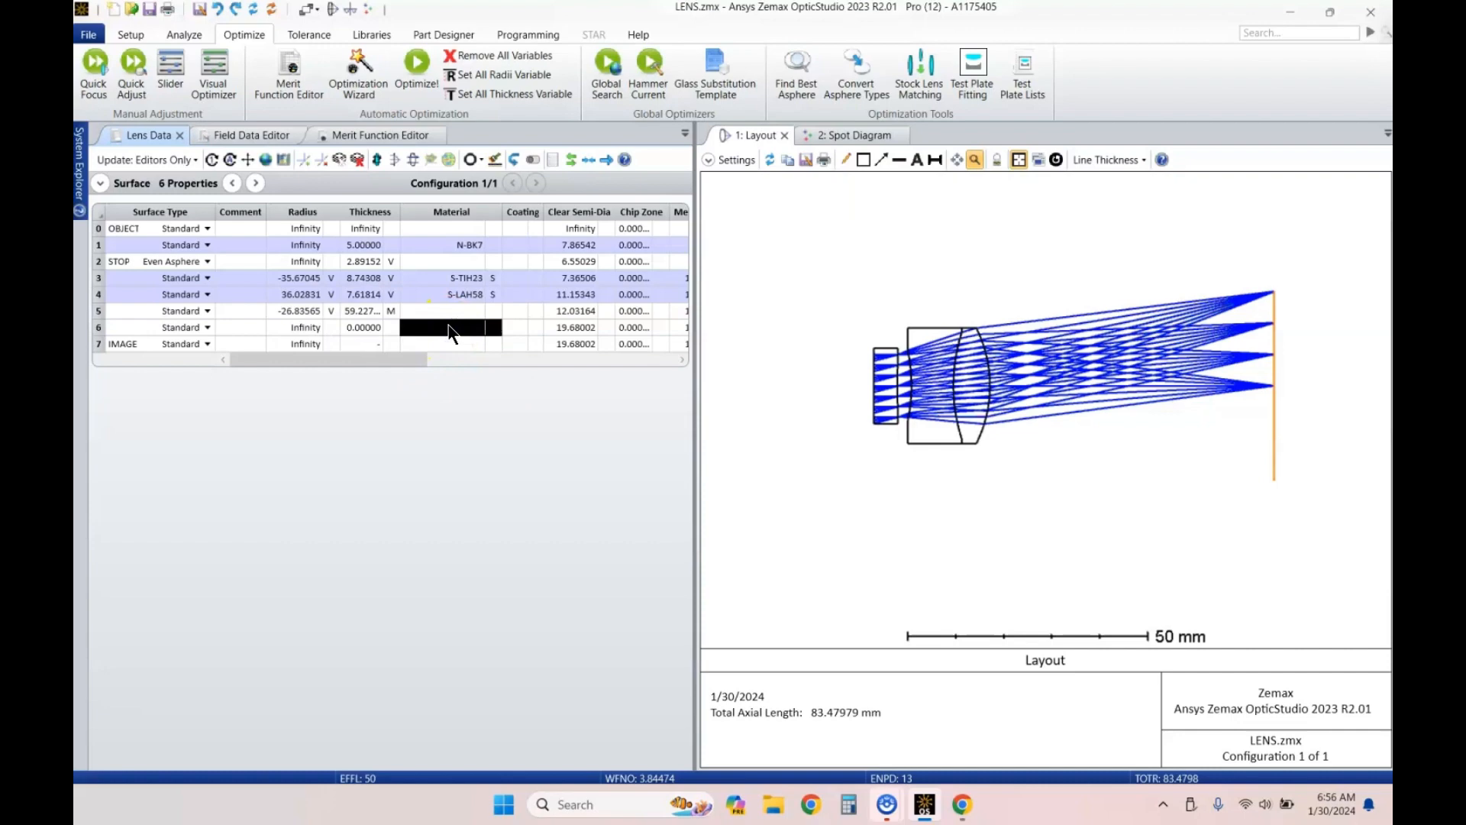
{"action": "type", "text": "N-BK7"}
{"action": "key", "text": "Return"}
{"action": "key", "text": "Left"}
{"action": "key", "text": "Up"}
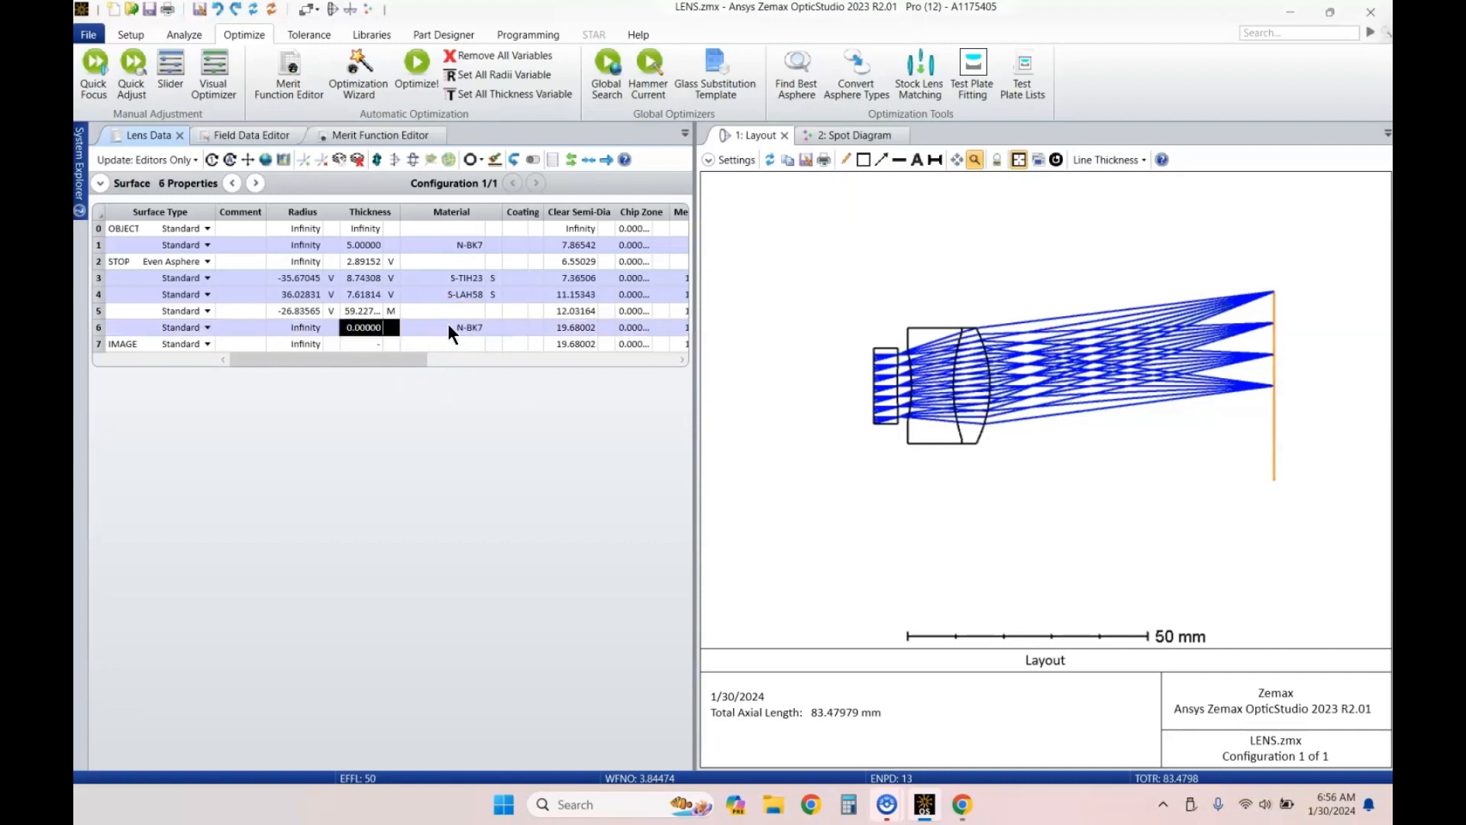
Step: Replace the marginal ray height solve on surface 5's thickness with a fixed value and check the Nikon Z flange focal distance in the browser
{"action": "left_click", "coordinate": [388, 329]}
{"action": "left_click", "coordinate": [391, 311]}
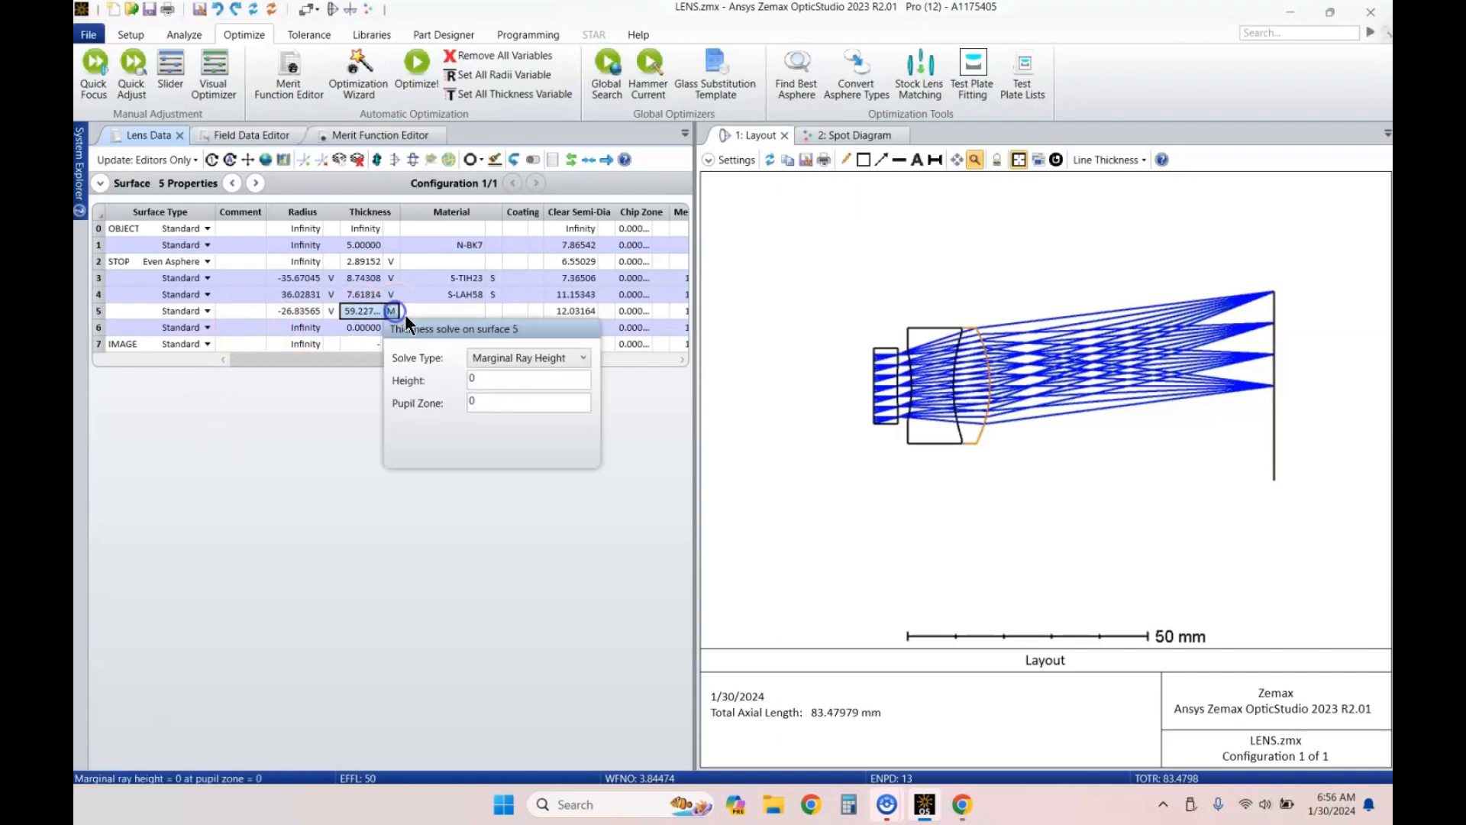
{"action": "left_click", "coordinate": [504, 356]}
{"action": "left_click", "coordinate": [494, 377]}
{"action": "left_click", "coordinate": [356, 313]}
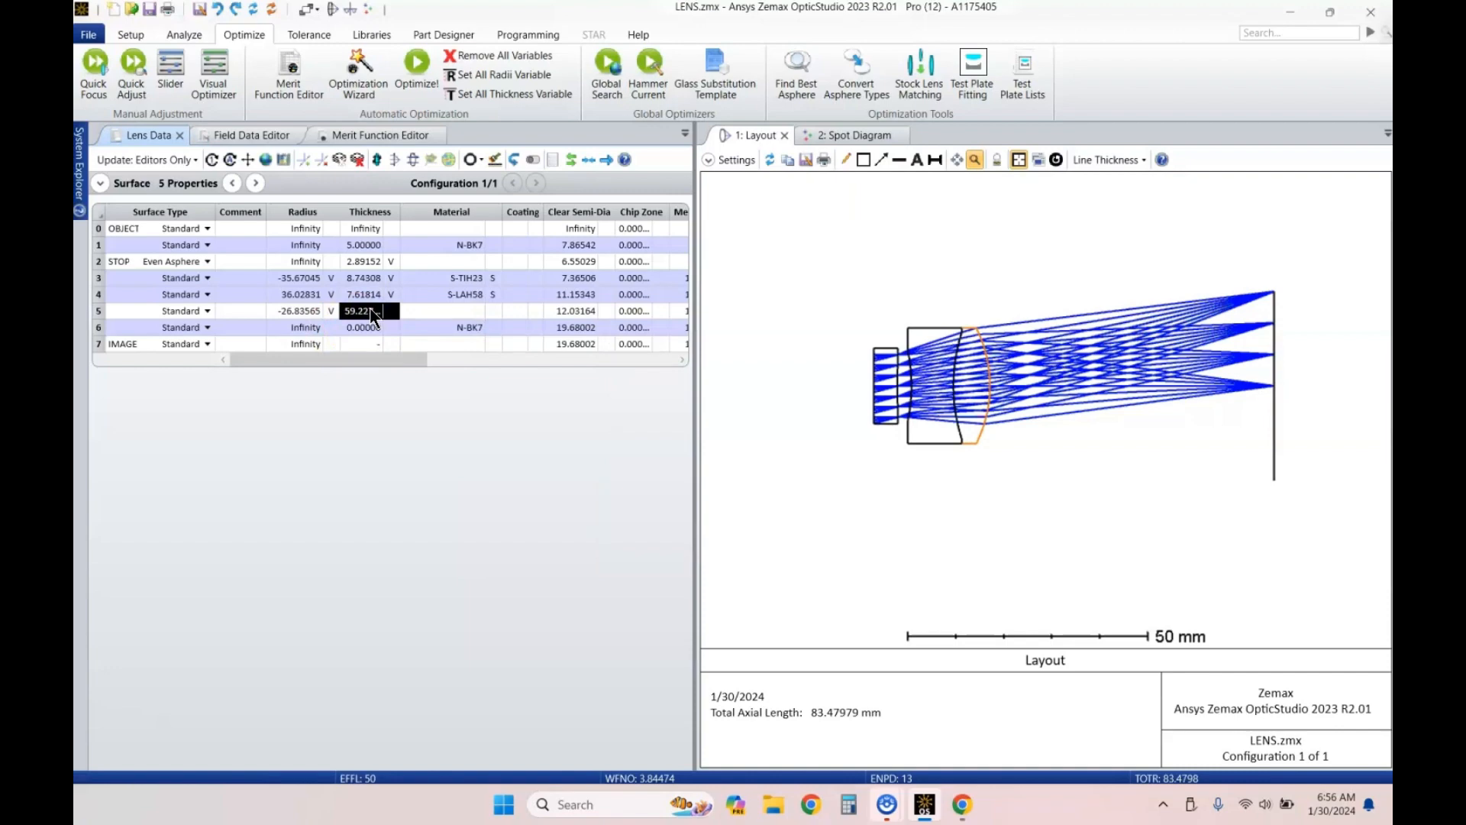
{"action": "left_click", "coordinate": [968, 794]}
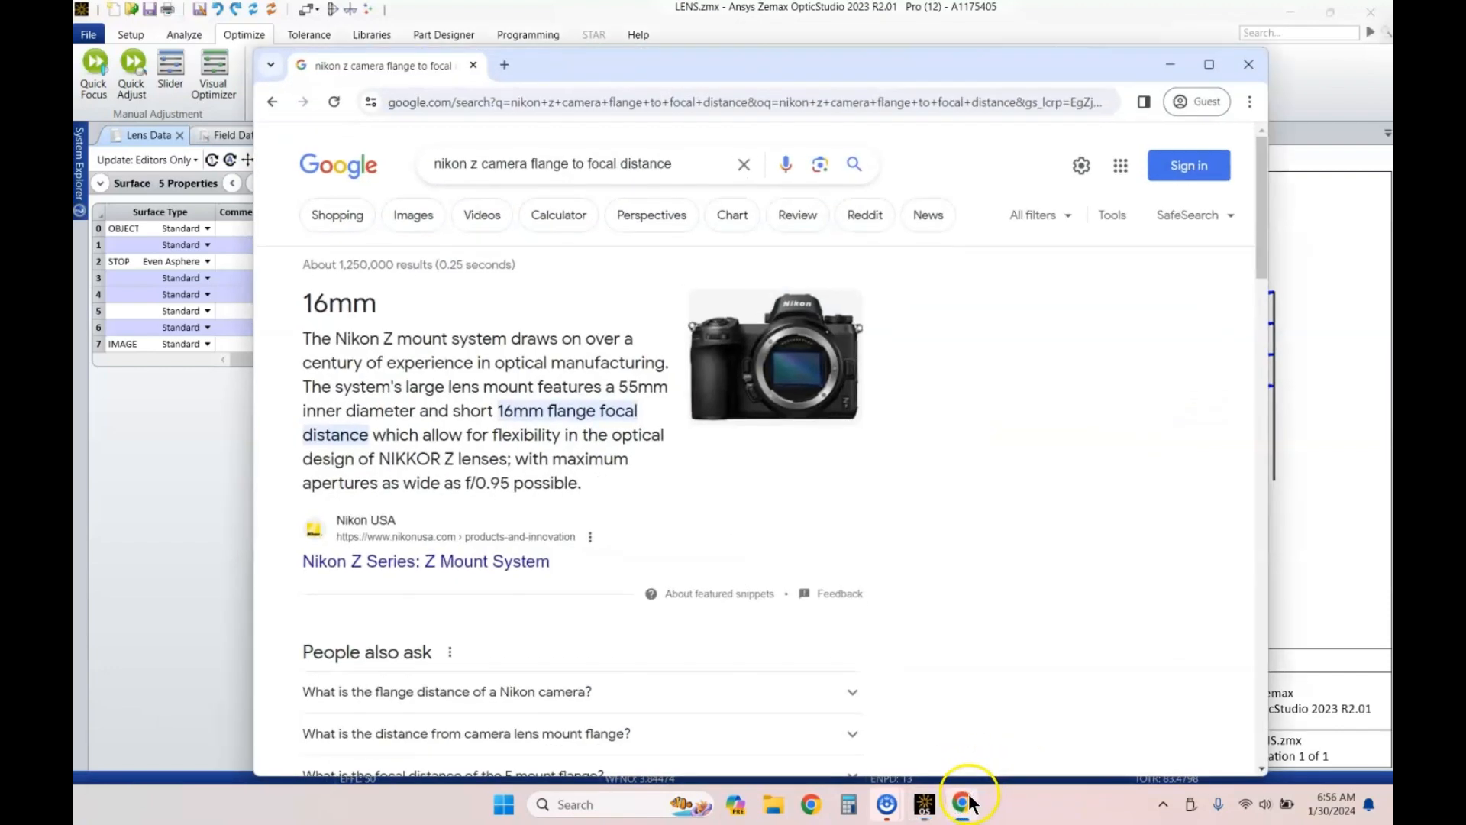
{"action": "left_click", "coordinate": [229, 413]}
Step: Insert another surface directly before the image with a thickness of 17 and refresh the layout
{"action": "double_click", "coordinate": [357, 313]}
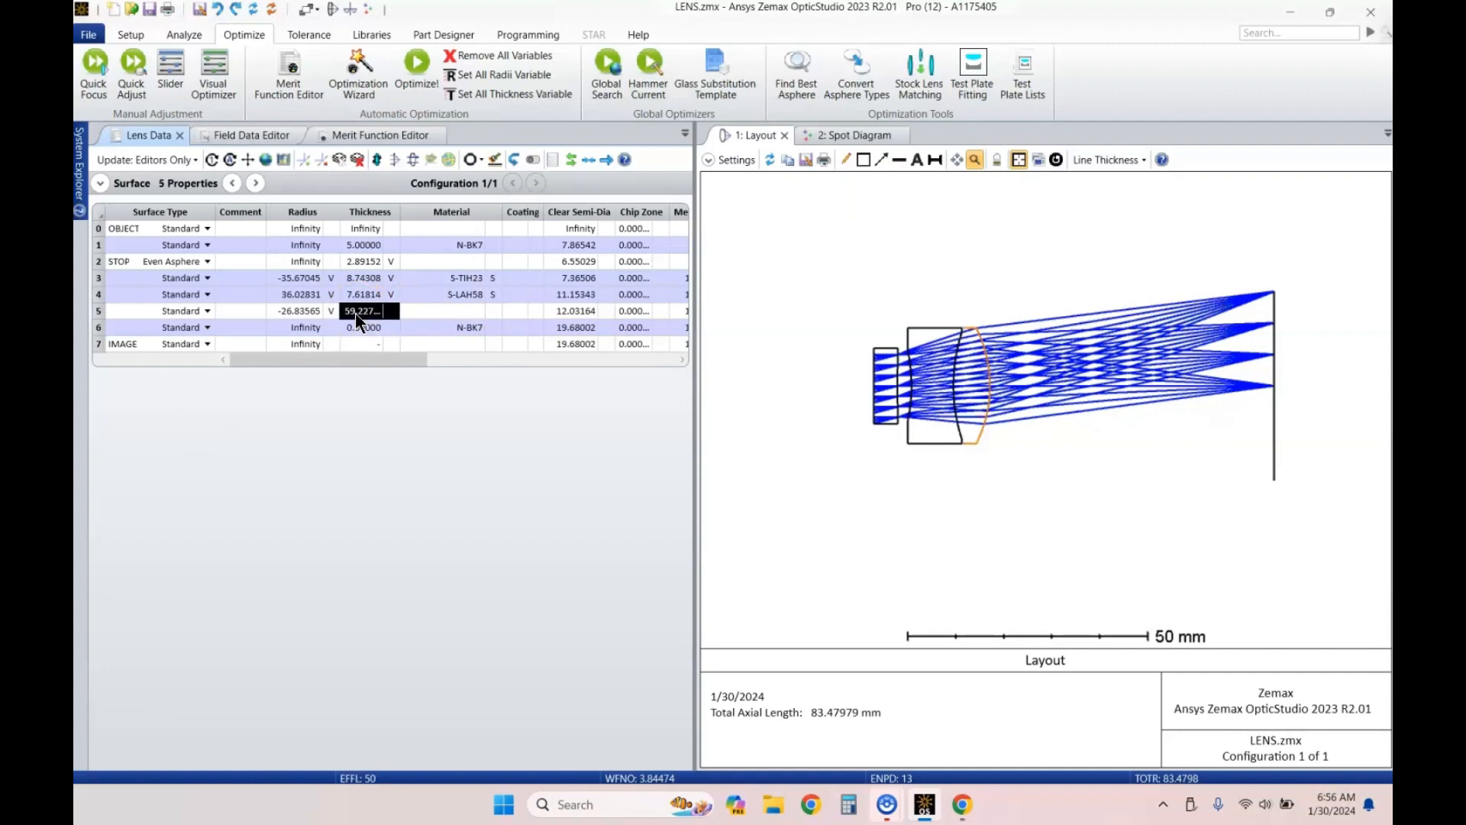
{"action": "key", "text": "Down"}
{"action": "key", "text": "Down"}
{"action": "key", "text": "Insert"}
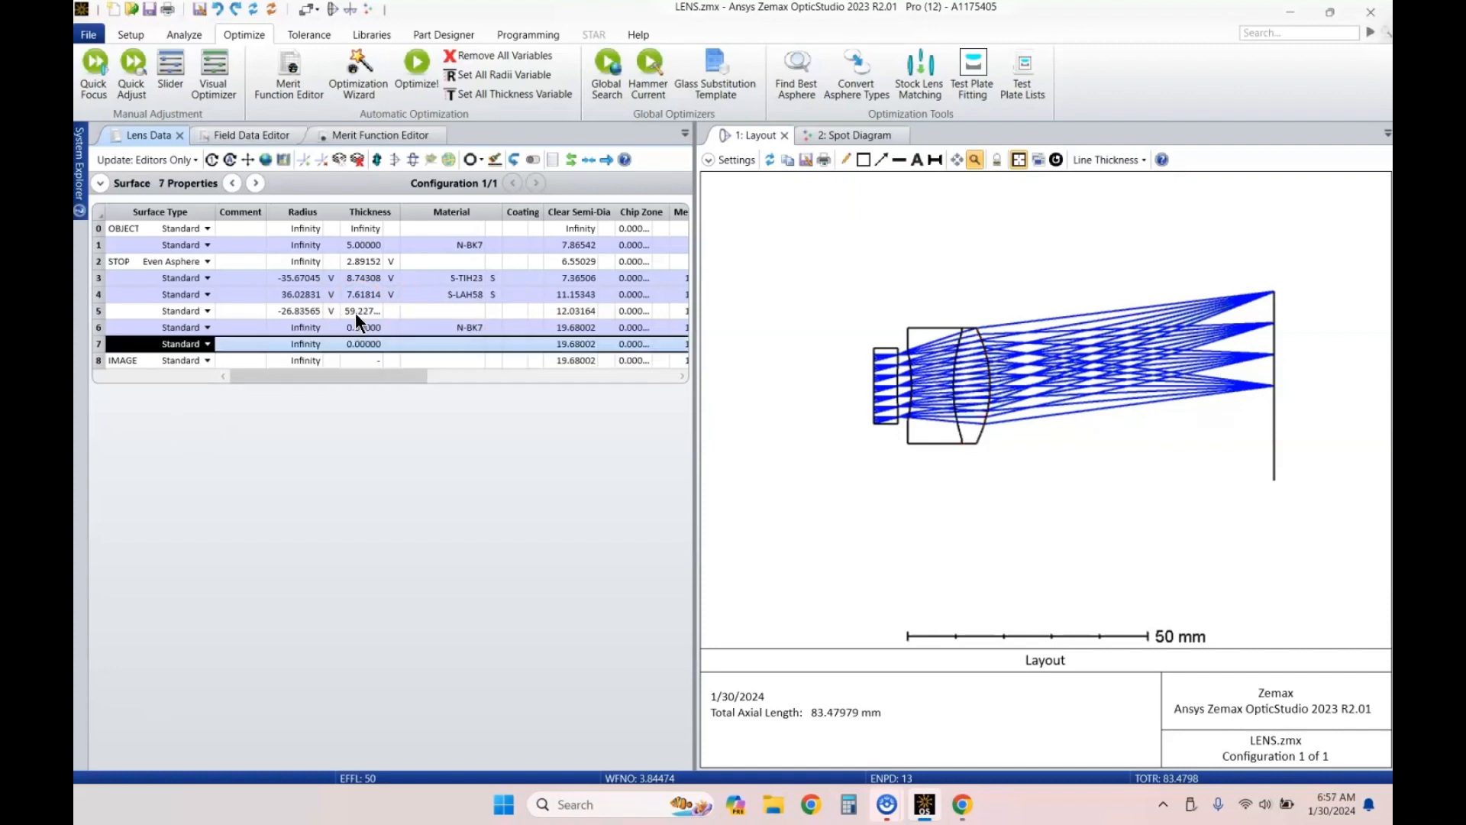
{"action": "key", "text": "Right"}
{"action": "key", "text": "Right"}
{"action": "key", "text": "Right"}
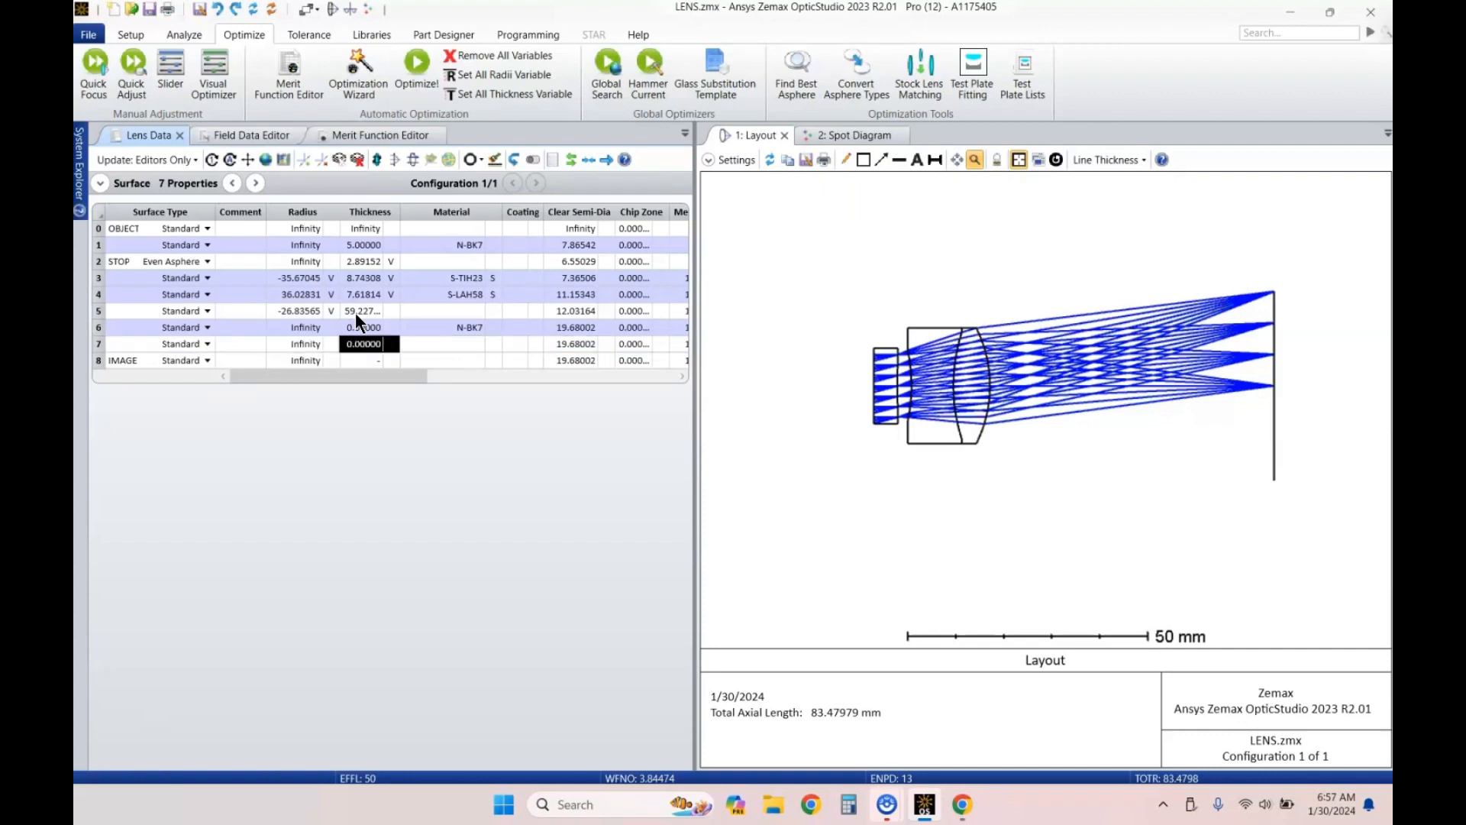
{"action": "key", "text": "Return"}
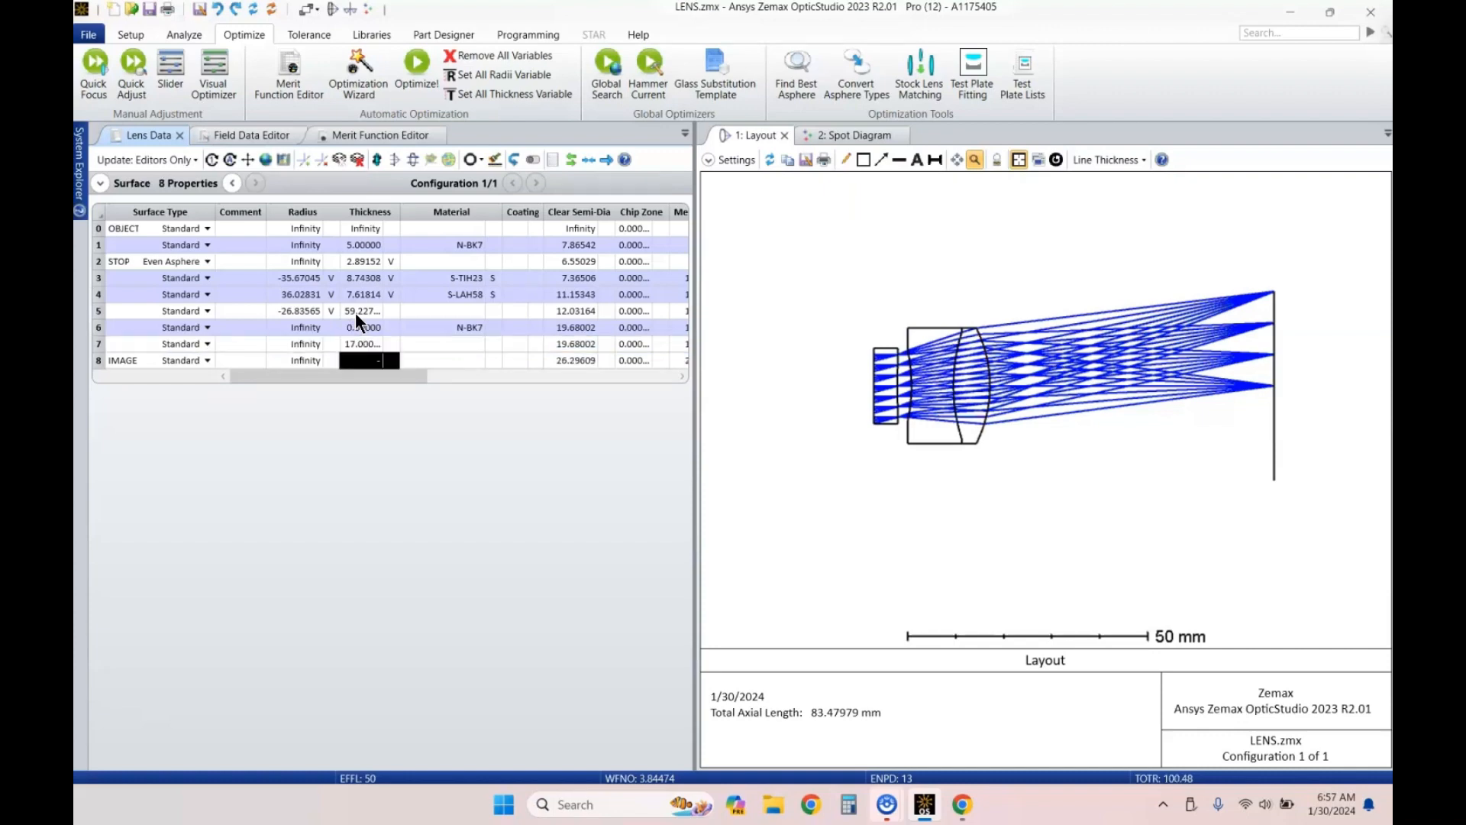
{"action": "left_click", "coordinate": [769, 161]}
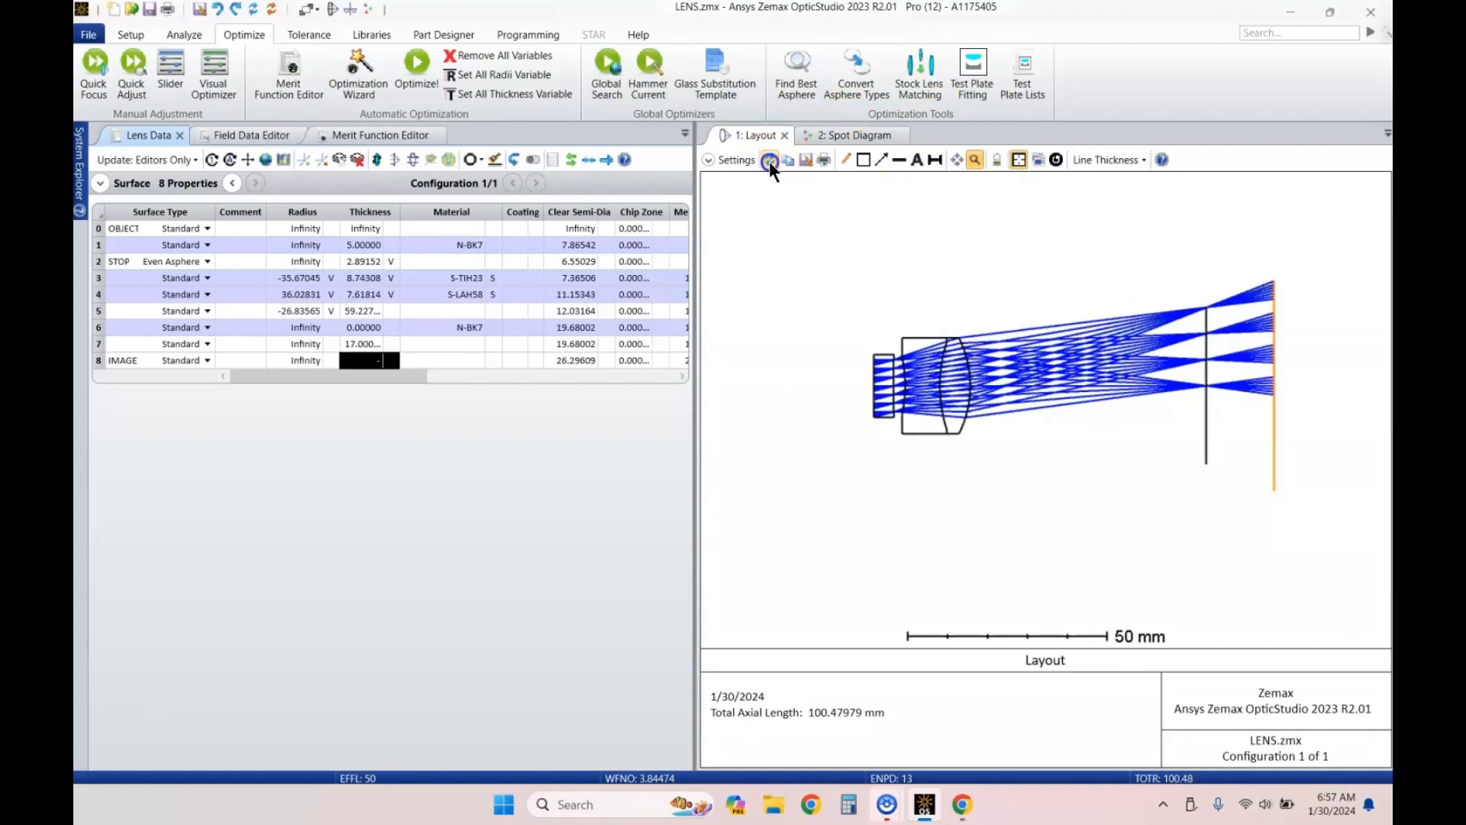
{"action": "left_click", "coordinate": [1186, 302]}
{"action": "scroll", "coordinate": [1261, 333], "scroll_direction": "up", "scroll_amount": 3}
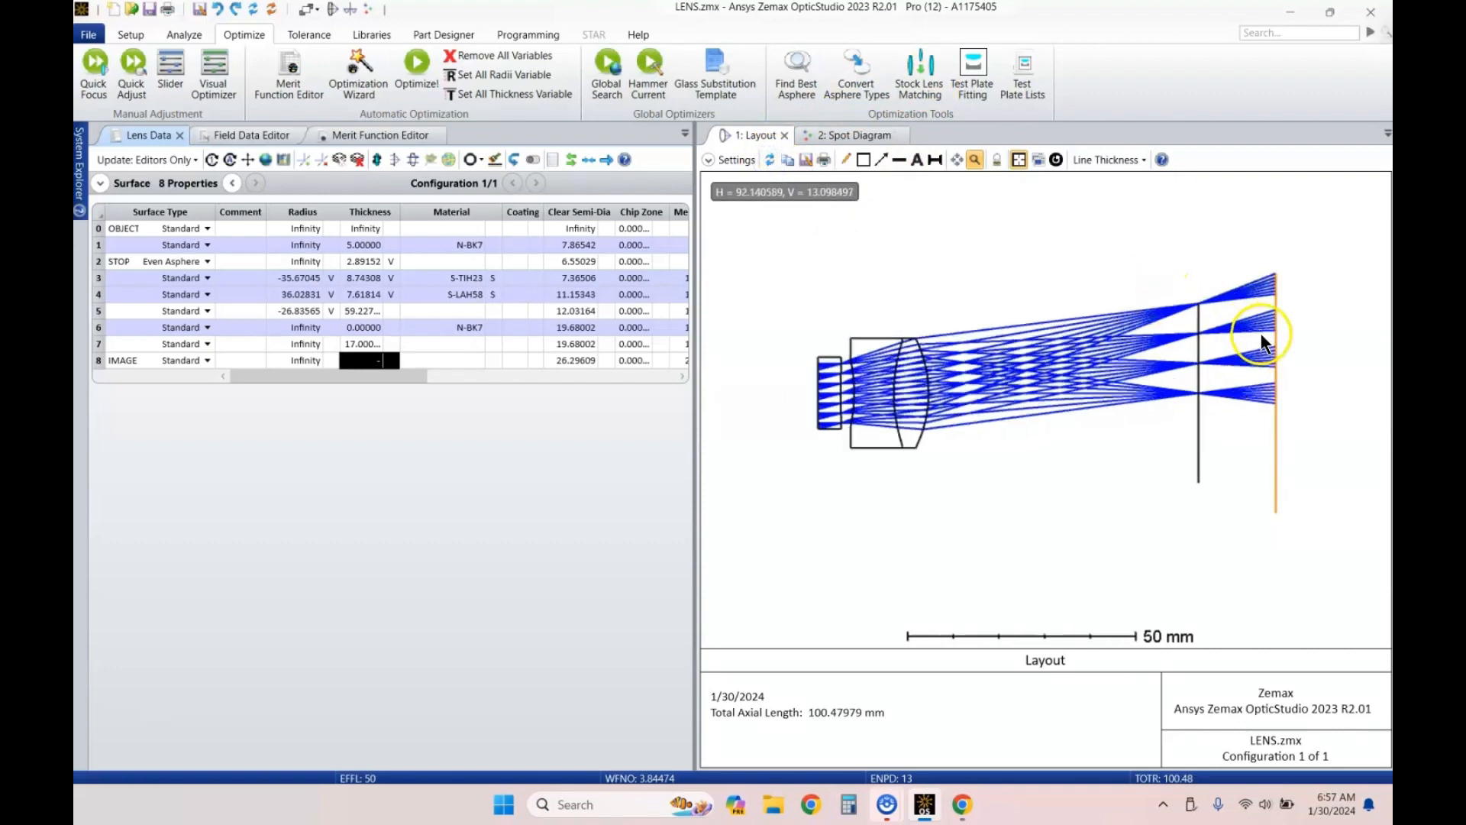
Step: Reduce the thickness of surface 5 by 17 and refresh the layout
{"action": "left_click", "coordinate": [378, 309]}
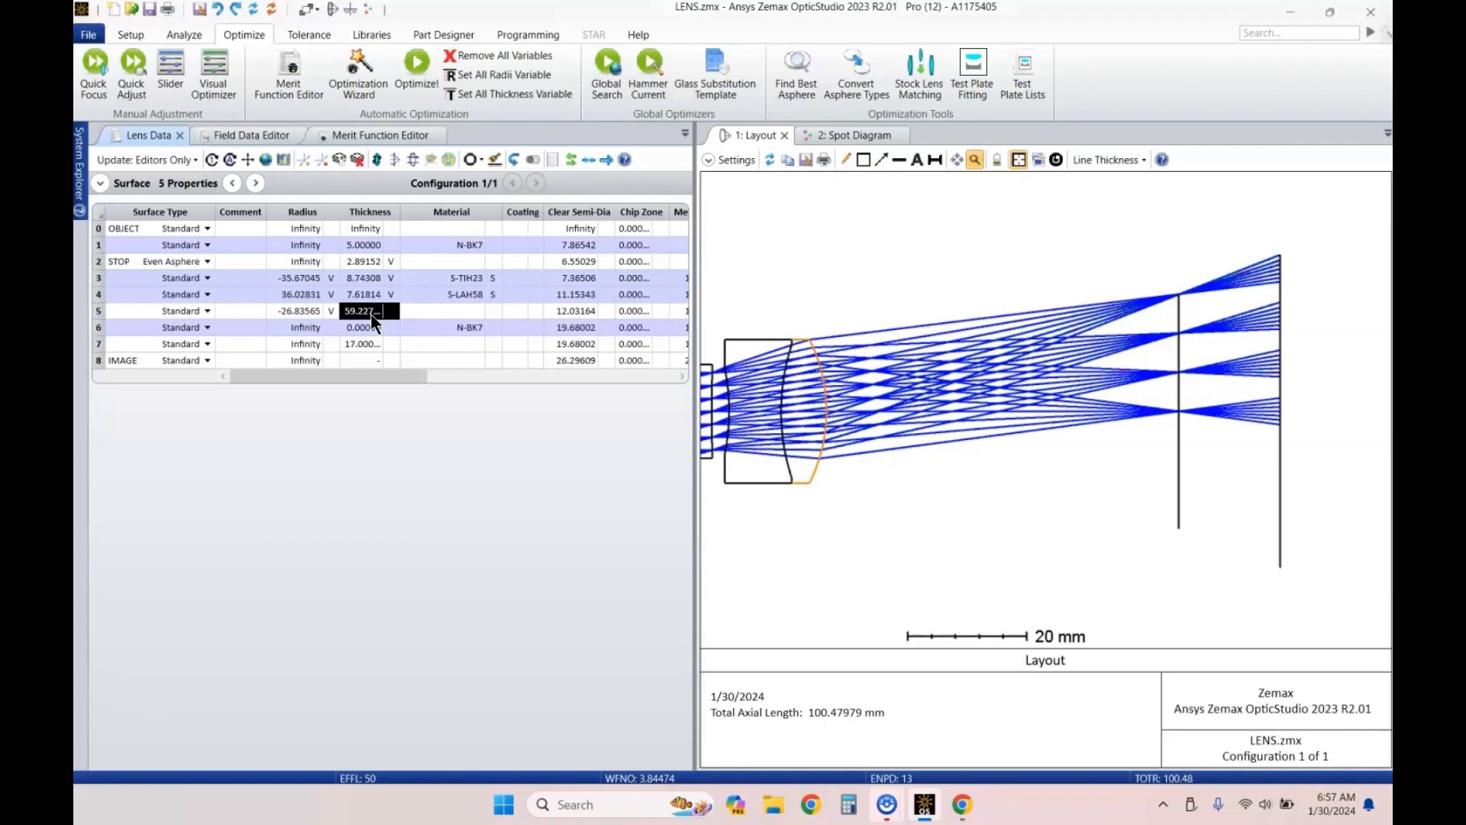
{"action": "key", "text": "BackSpace"}
{"action": "type", "text": "+-17"}
{"action": "key", "text": "Return"}
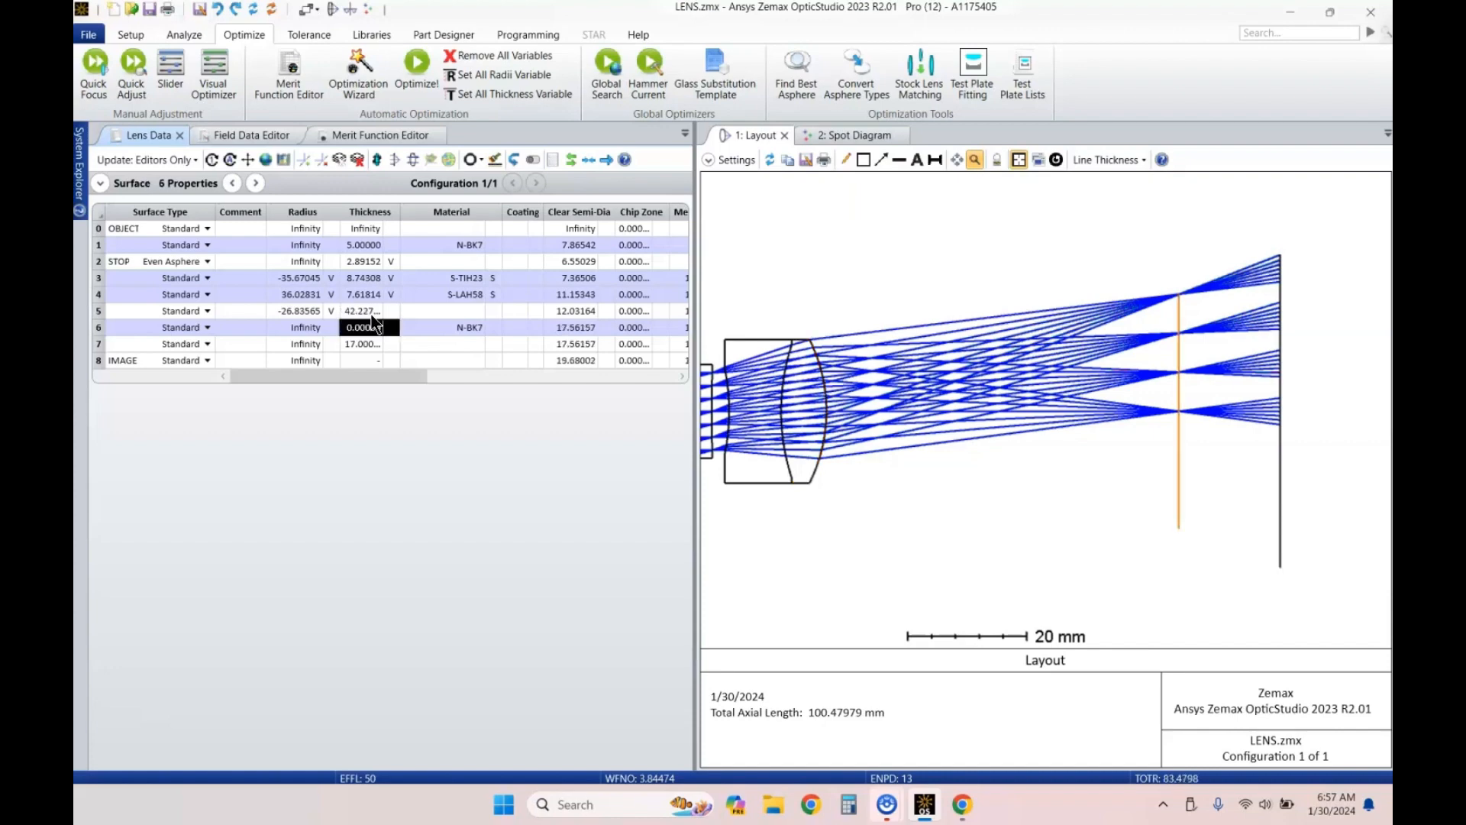
{"action": "left_click", "coordinate": [768, 159]}
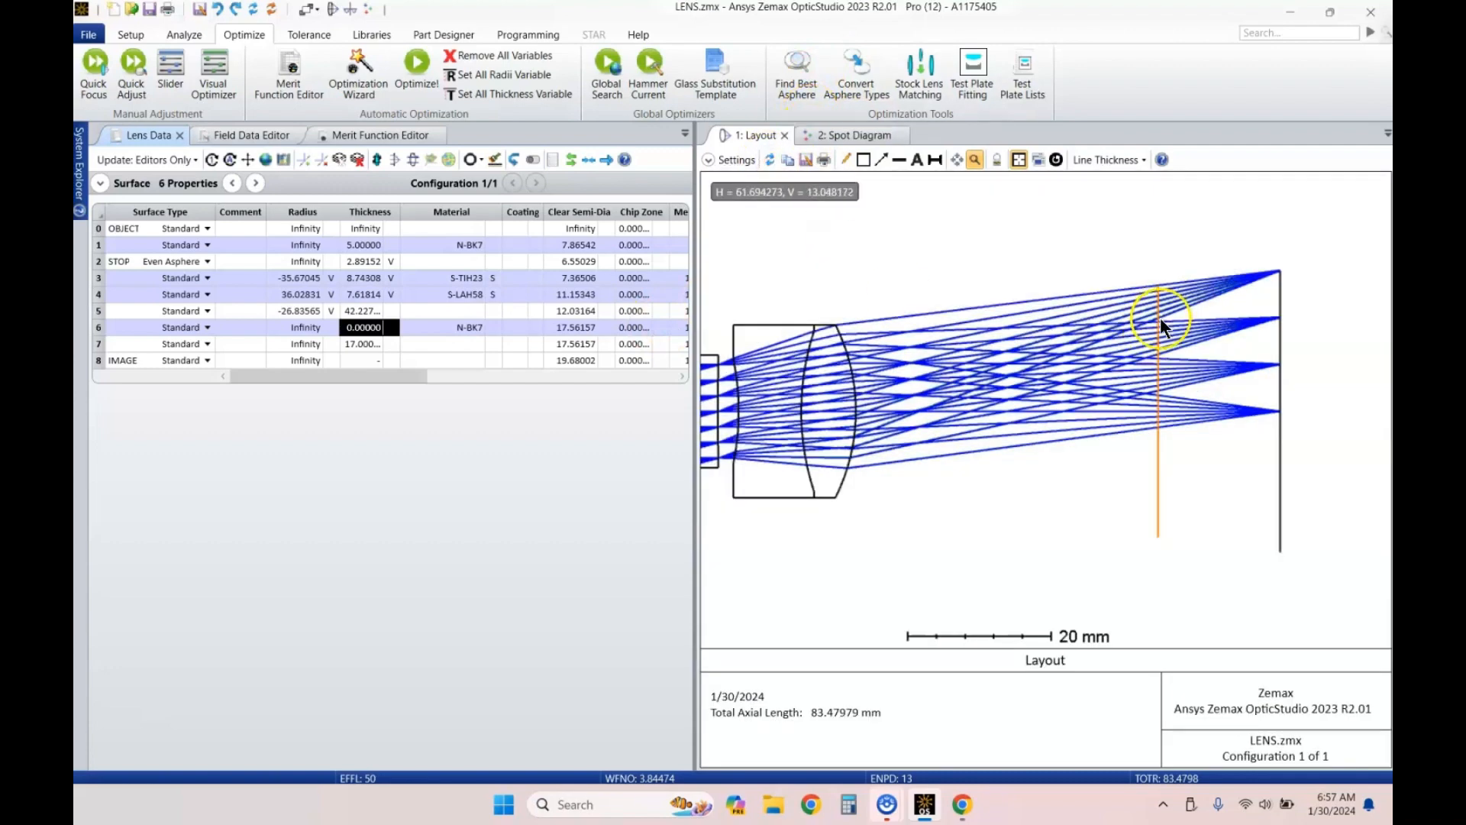
Step: Set the thickness of surface 6 to 4 and review the glass and air boundary values in the Optimization Wizard
{"action": "left_click", "coordinate": [378, 329]}
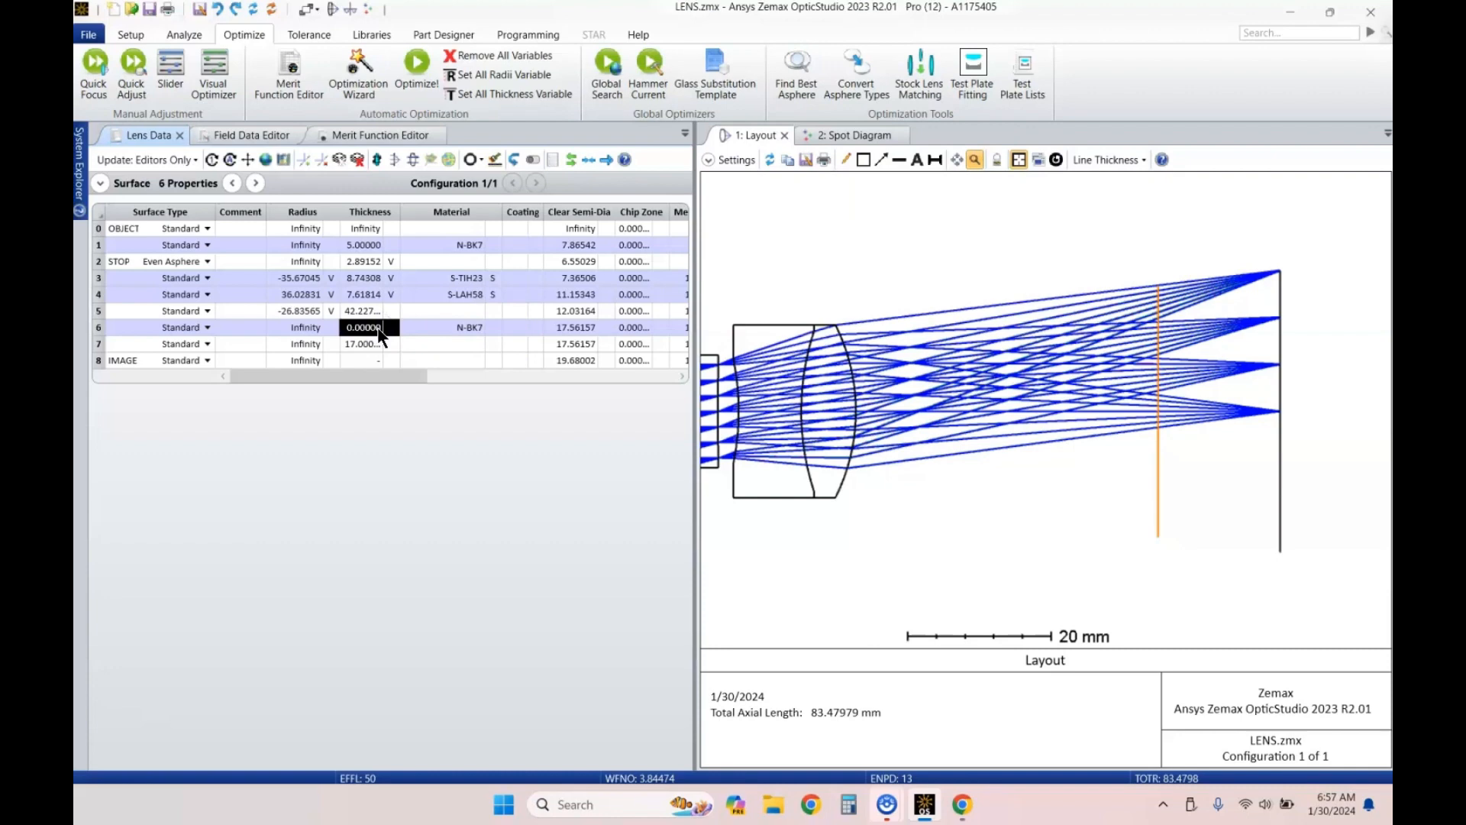
{"action": "type", "text": "4"}
{"action": "key", "text": "Return"}
{"action": "left_click", "coordinate": [380, 134]}
{"action": "left_click", "coordinate": [157, 205]}
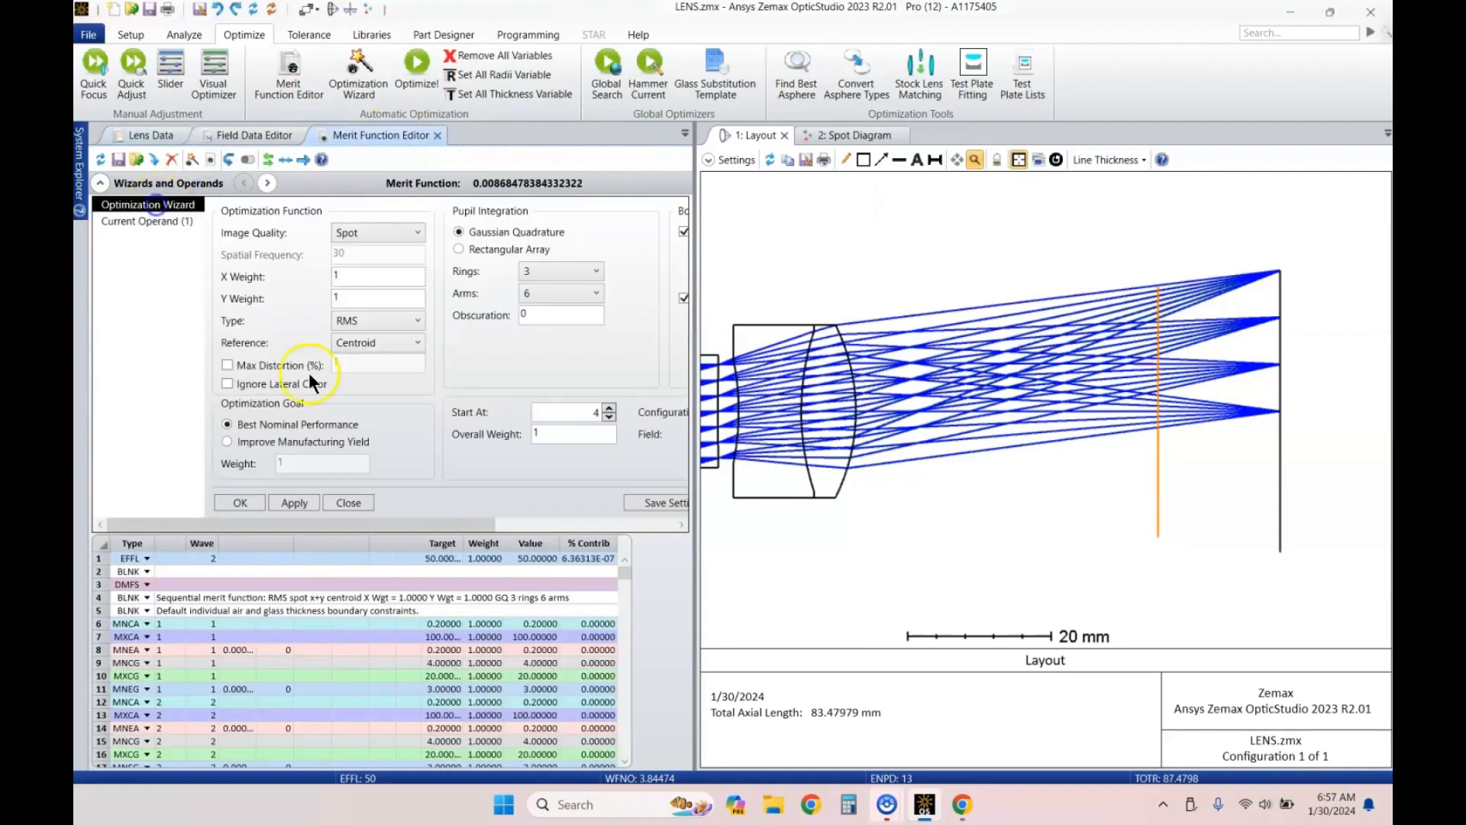
{"action": "left_click_drag", "start_coordinate": [355, 524], "coordinate": [584, 524]}
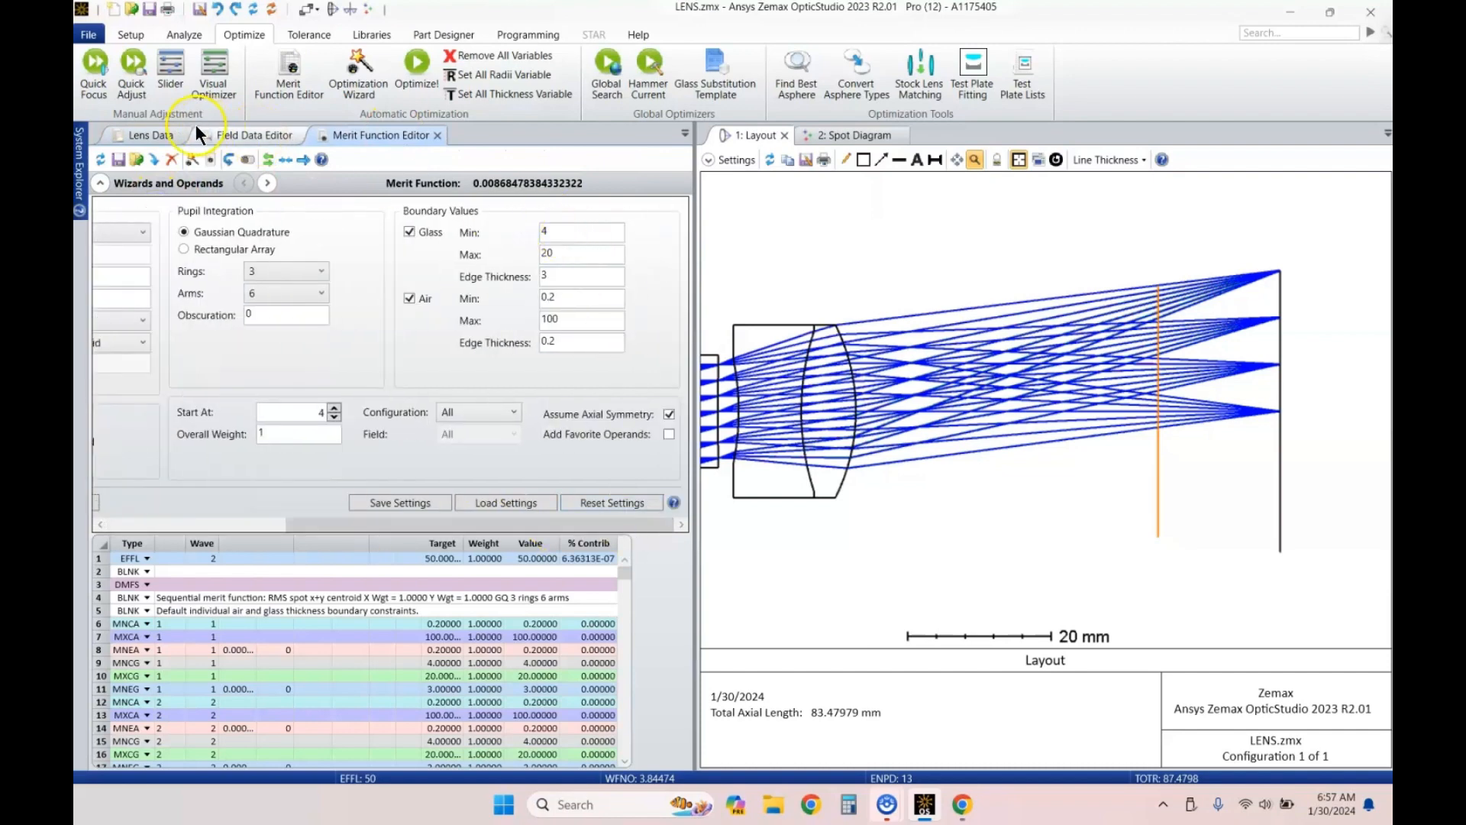
Step: Make the radii of surfaces 6 and 7 and the thickness of surface 5 variable in the lens data, and refresh the layout
{"action": "left_click", "coordinate": [122, 135]}
{"action": "left_click", "coordinate": [307, 326]}
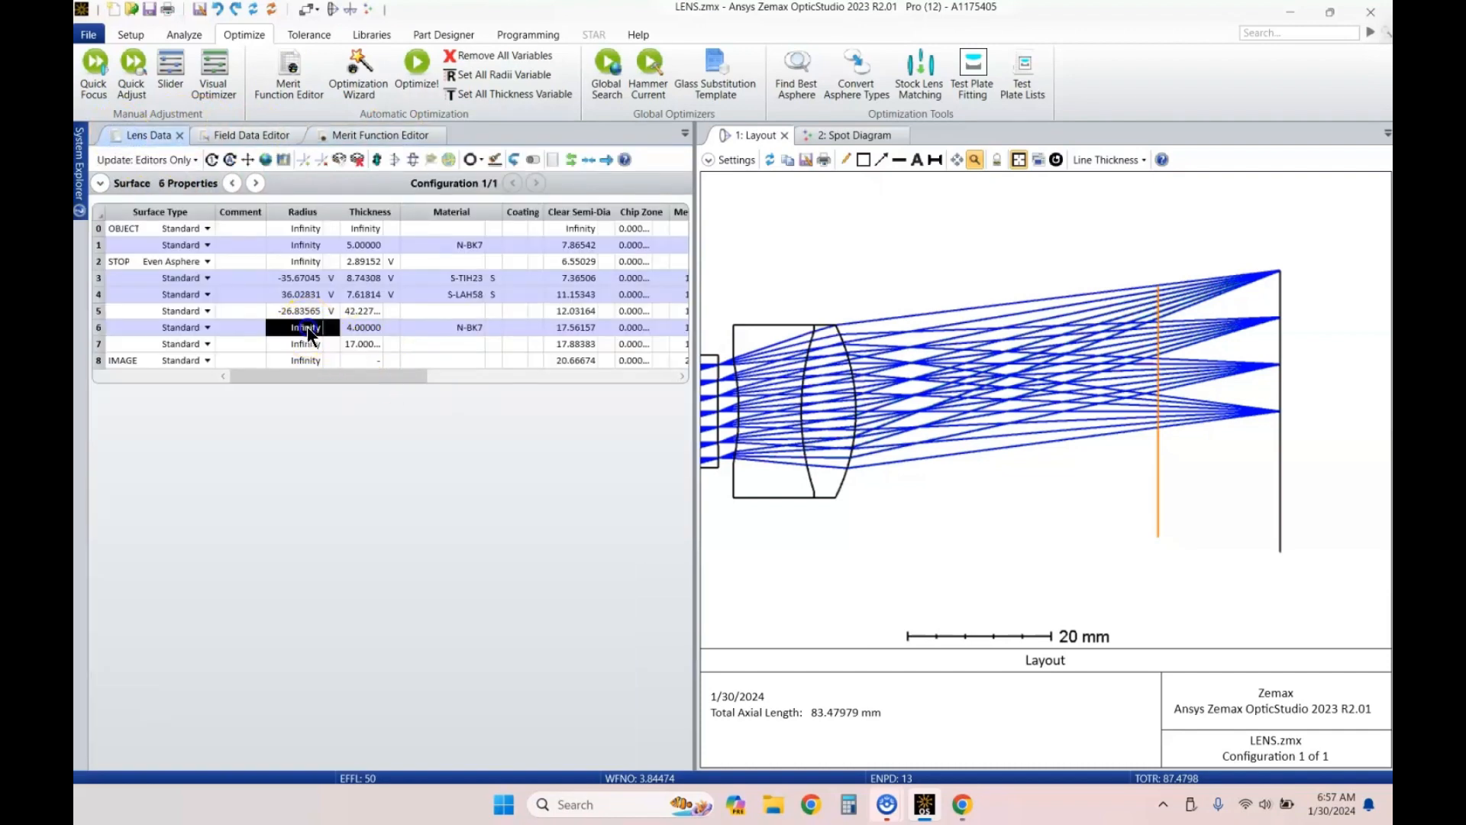
{"action": "left_click", "coordinate": [307, 345]}
{"action": "left_click", "coordinate": [333, 328]}
{"action": "key", "text": "ctrl+z"}
{"action": "left_click", "coordinate": [365, 315]}
{"action": "key", "text": "ctrl+z"}
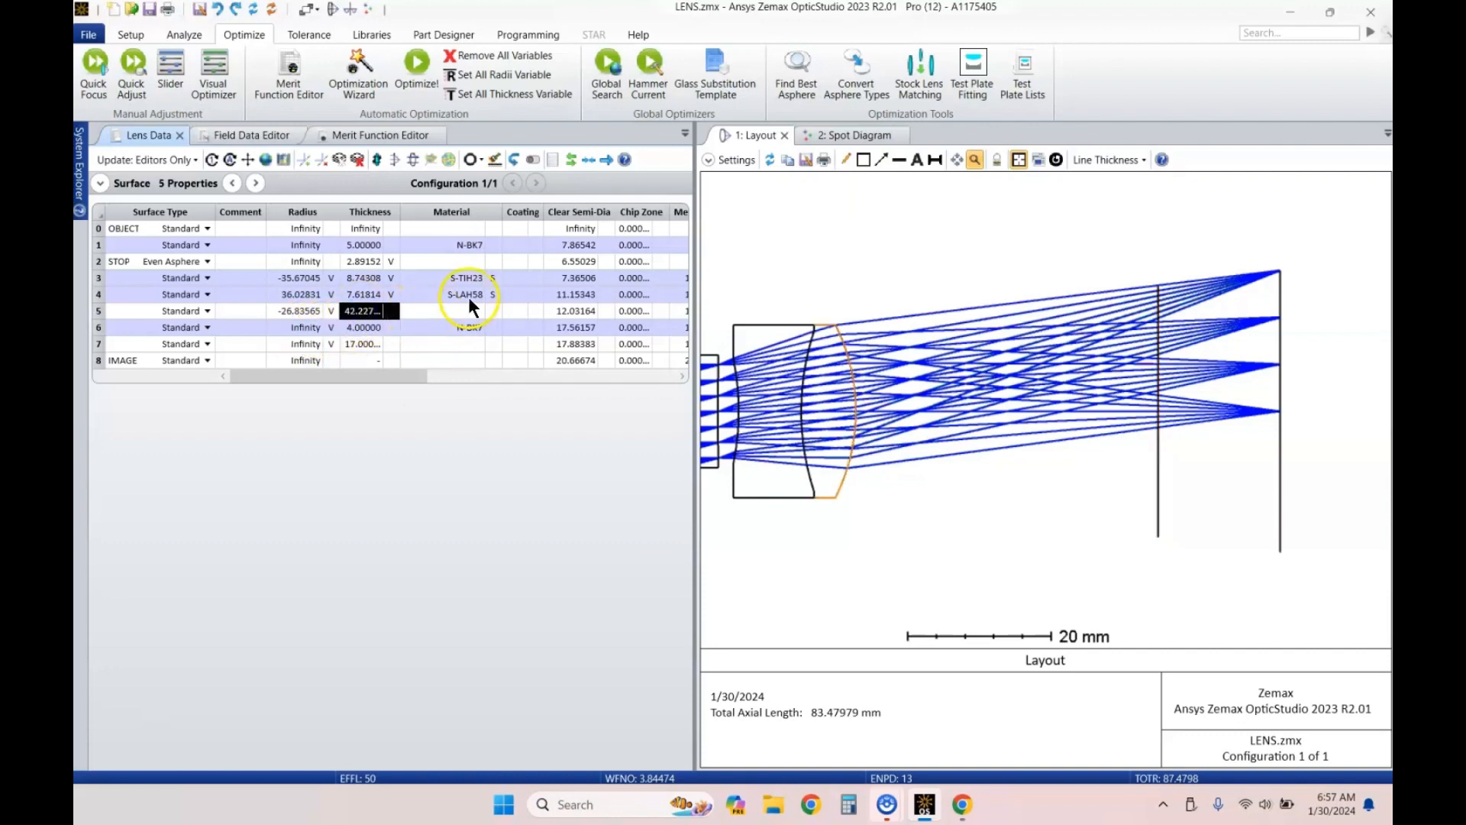
{"action": "left_click", "coordinate": [772, 158]}
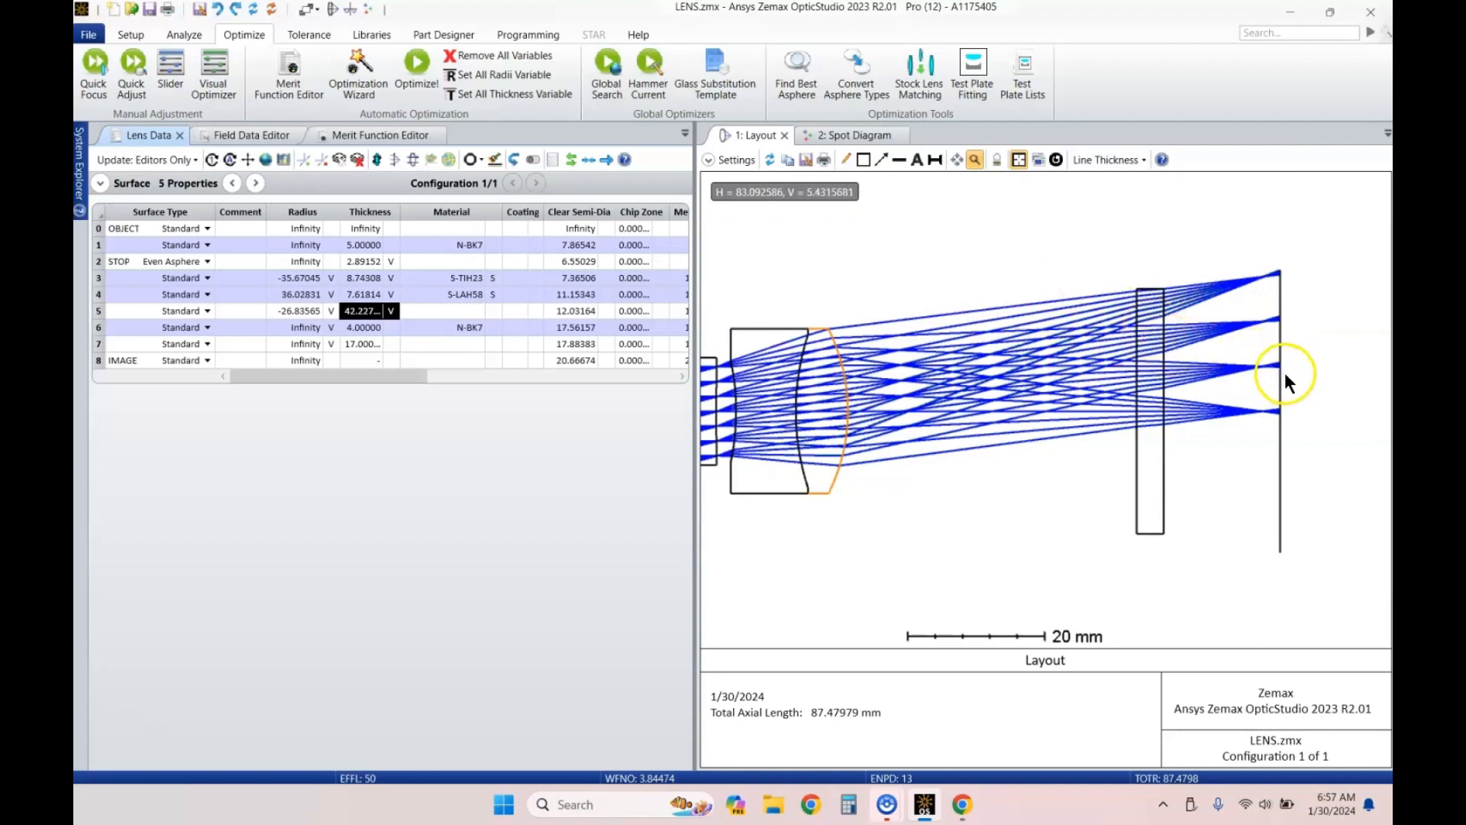
{"action": "scroll", "coordinate": [1284, 373], "scroll_direction": "down", "scroll_amount": 2}
{"action": "scroll", "coordinate": [966, 393], "scroll_direction": "up", "scroll_amount": 1}
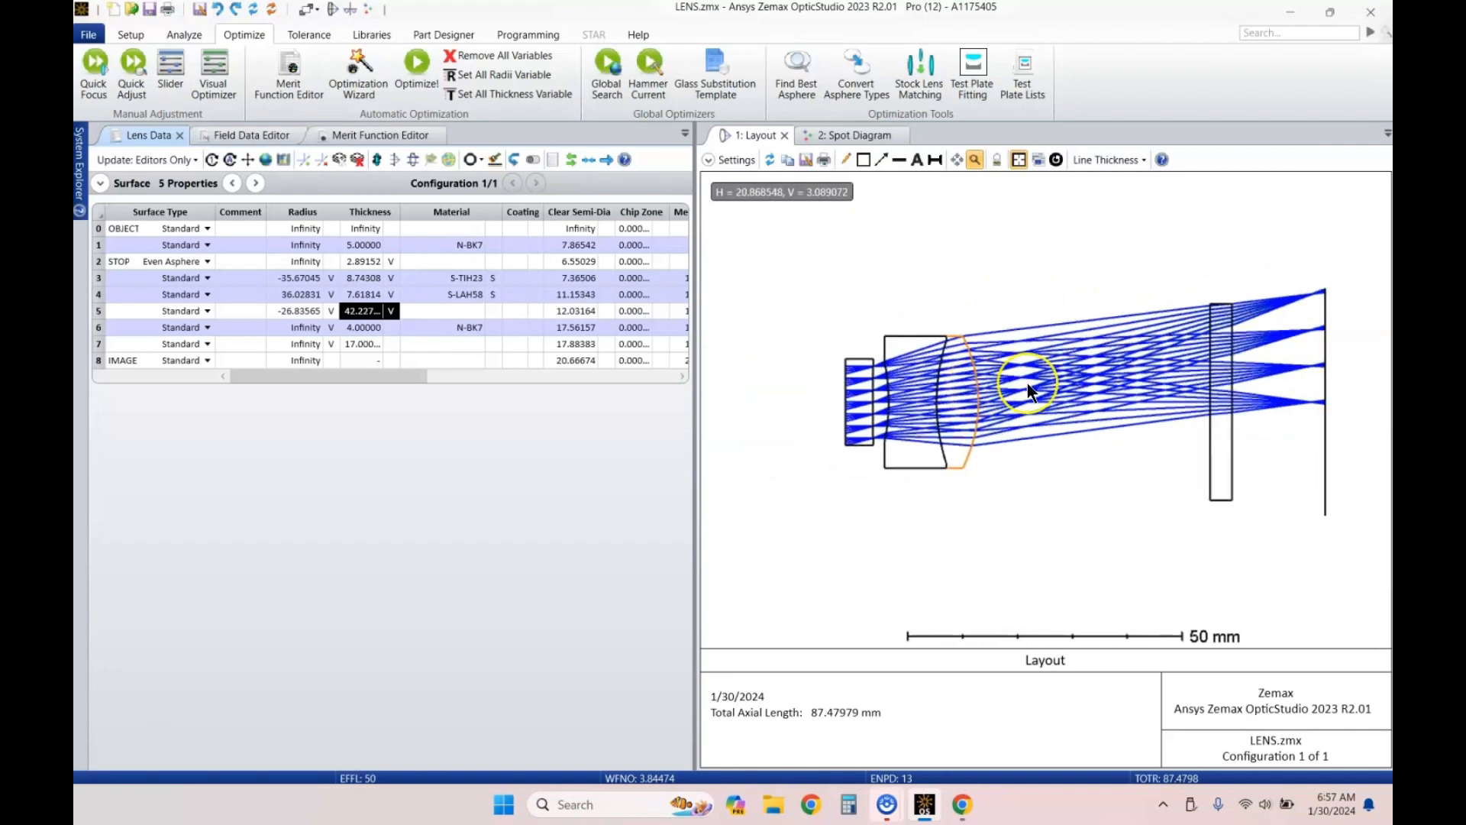
{"action": "left_click_drag", "start_coordinate": [1028, 384], "coordinate": [939, 370]}
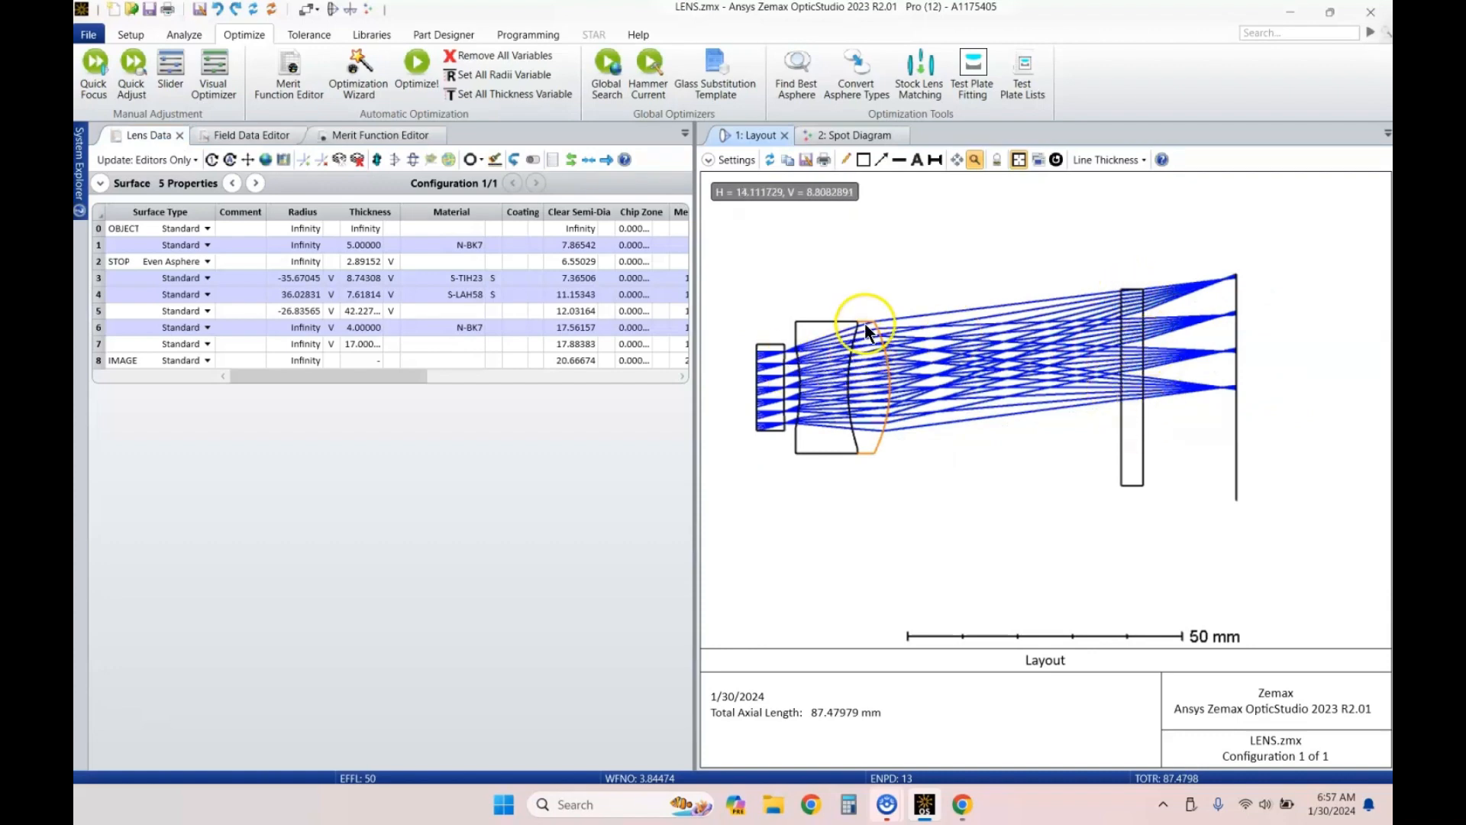
{"action": "scroll", "coordinate": [808, 365], "scroll_direction": "up", "scroll_amount": 3}
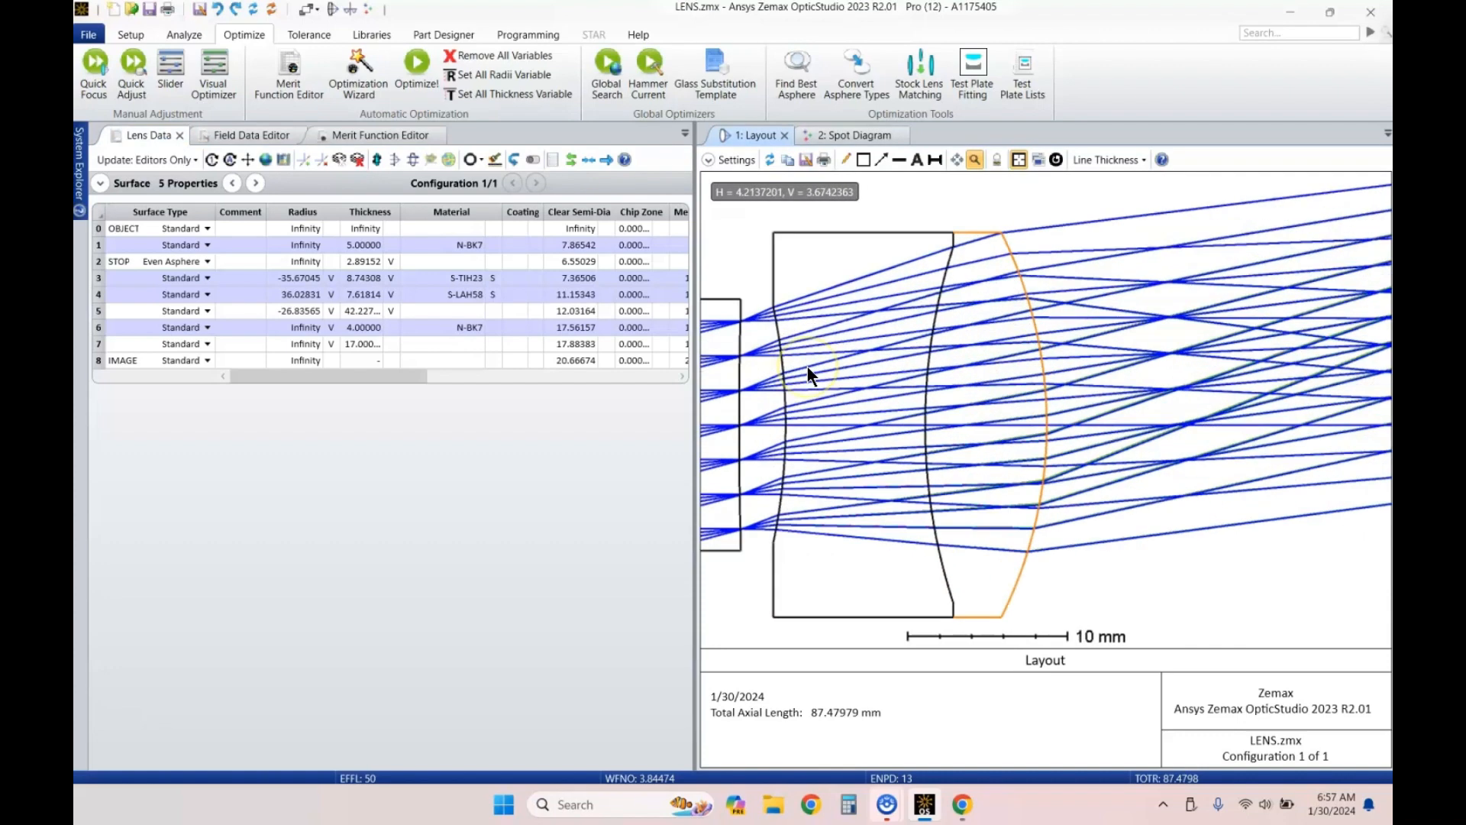
{"action": "scroll", "coordinate": [808, 367], "scroll_direction": "down", "scroll_amount": 2}
{"action": "left_click_drag", "start_coordinate": [844, 360], "coordinate": [921, 340]}
{"action": "scroll", "coordinate": [937, 348], "scroll_direction": "down", "scroll_amount": 1}
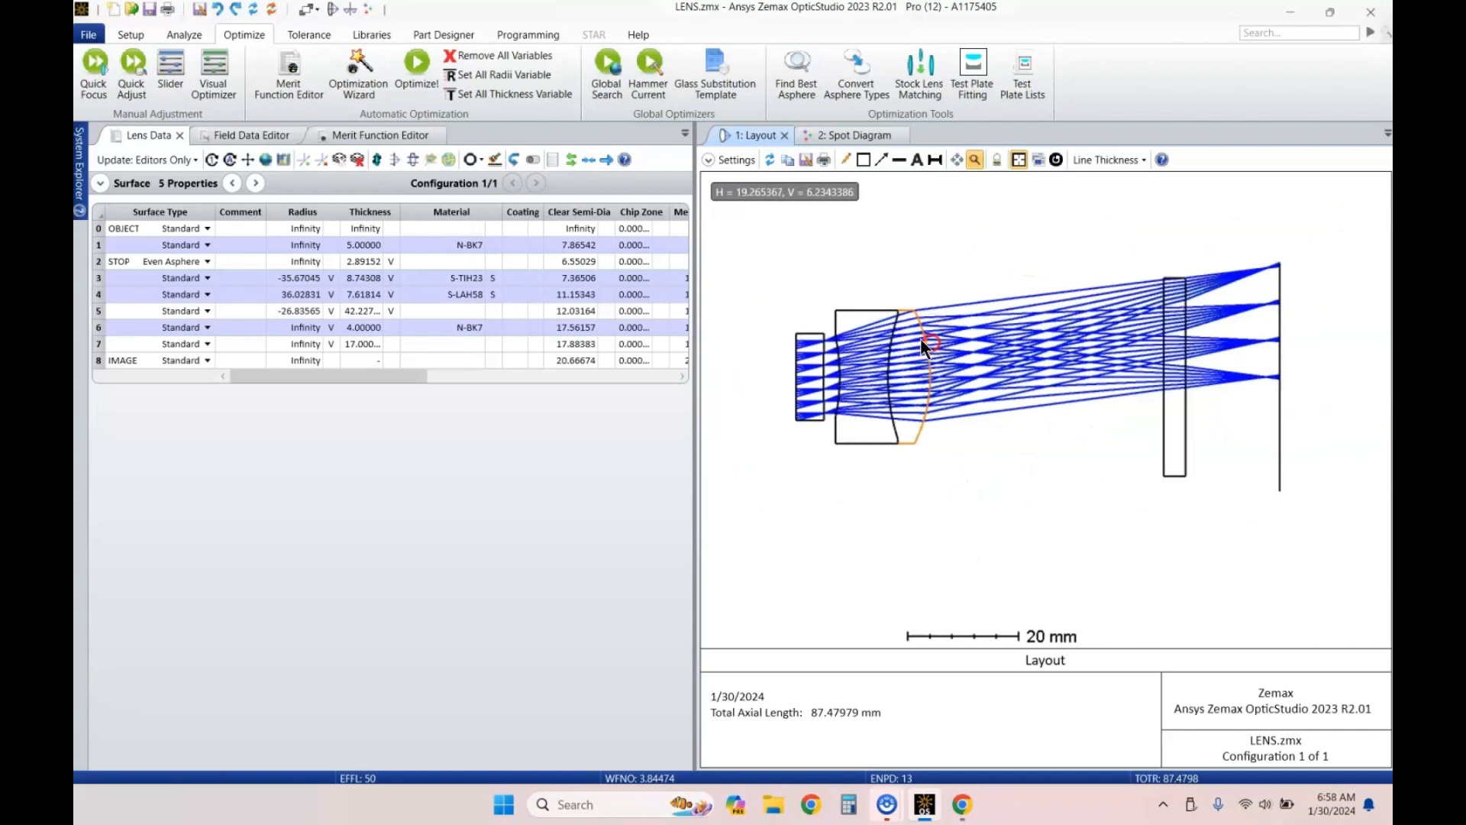
Step: Run a local optimization with the newly added lens variables and refresh the layout
{"action": "left_click", "coordinate": [374, 244]}
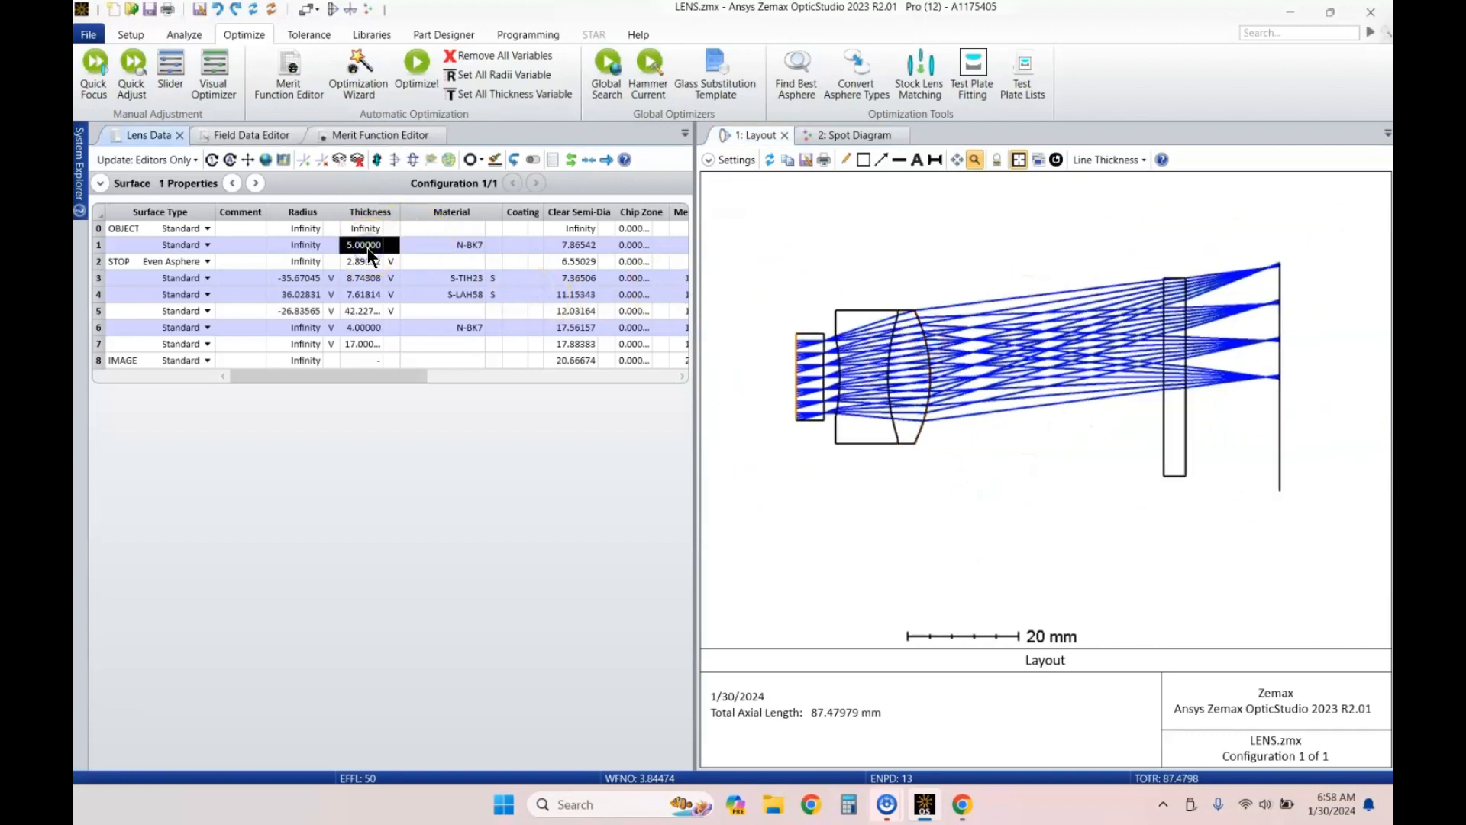
{"action": "key", "text": "ctrl+shift+o"}
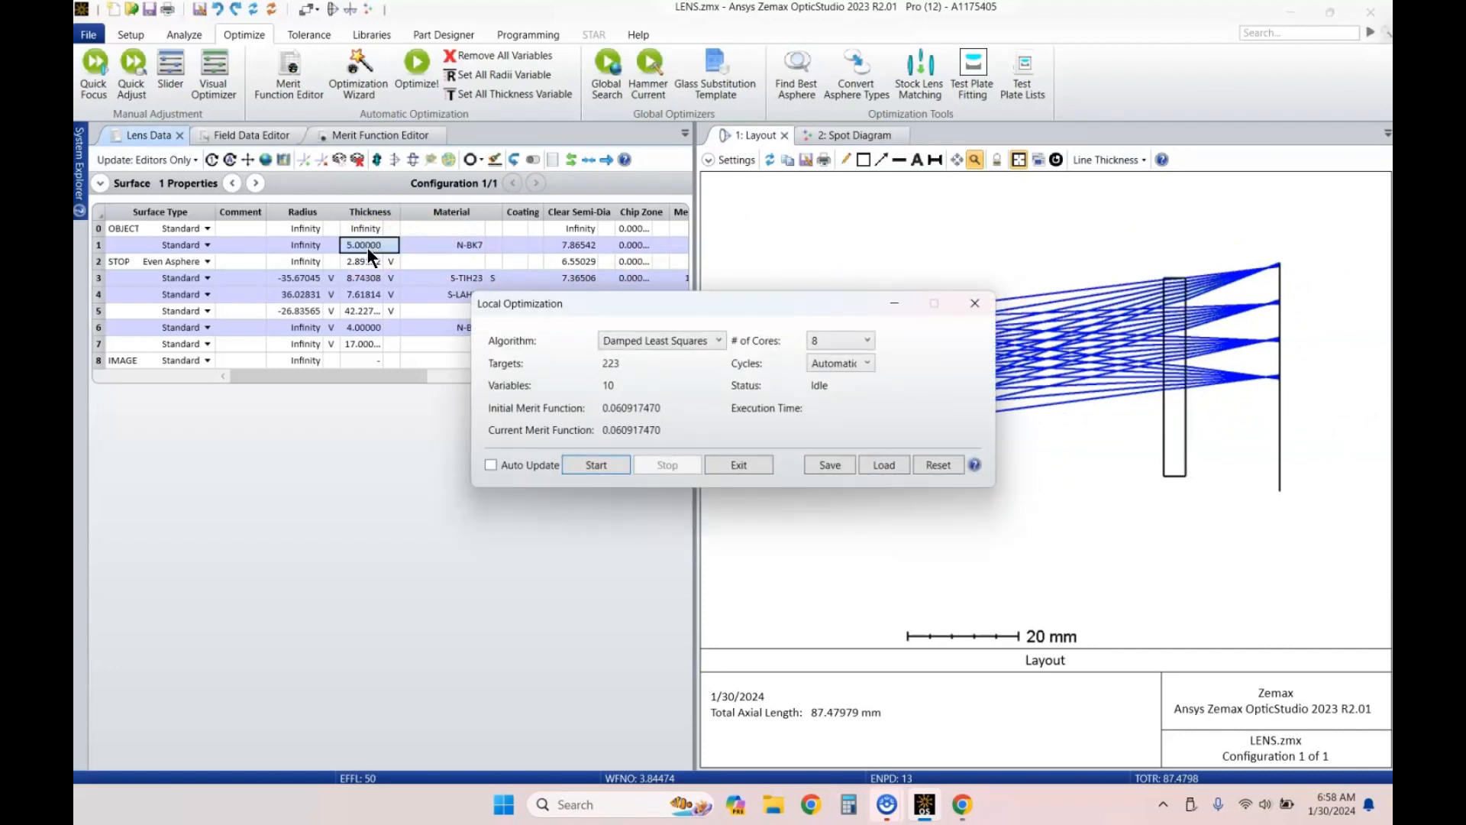
{"action": "key", "text": "Return"}
{"action": "left_click", "coordinate": [751, 464]}
{"action": "left_click", "coordinate": [769, 158]}
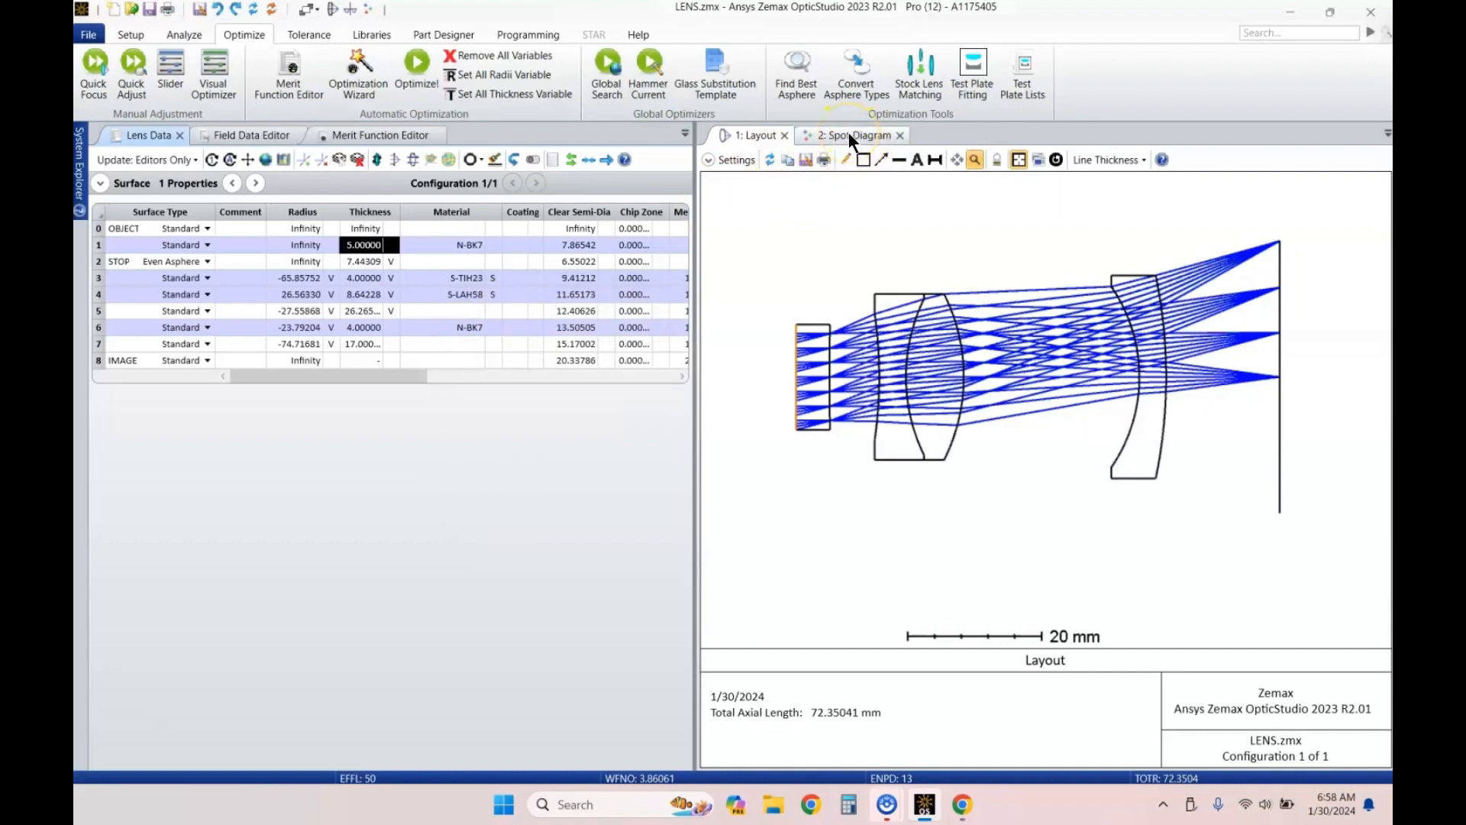
Step: Refresh the spot diagram to check the spots at all fields, and return to the layout
{"action": "left_click", "coordinate": [849, 135]}
{"action": "left_click", "coordinate": [768, 157]}
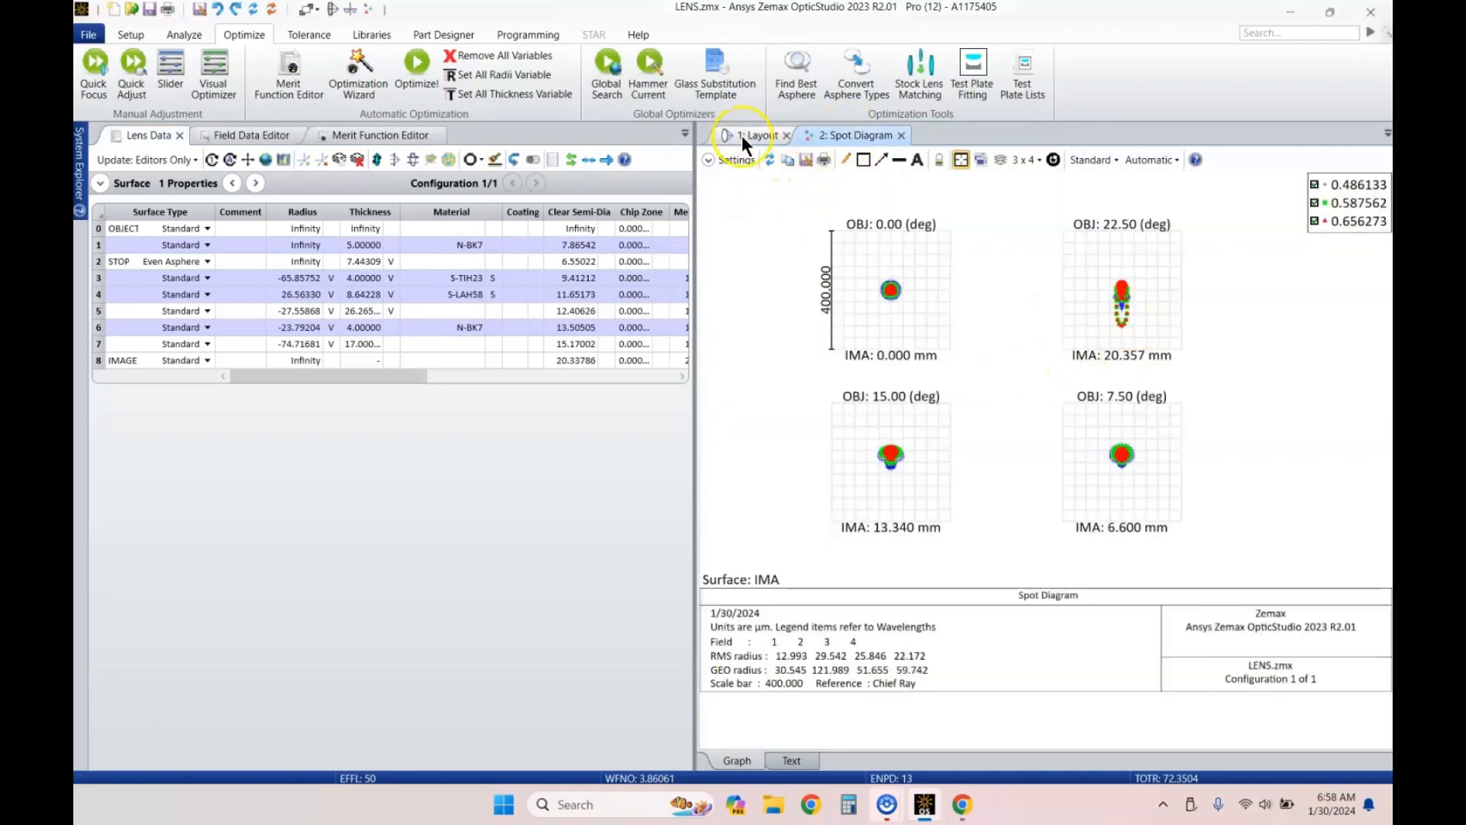
{"action": "left_click", "coordinate": [740, 135]}
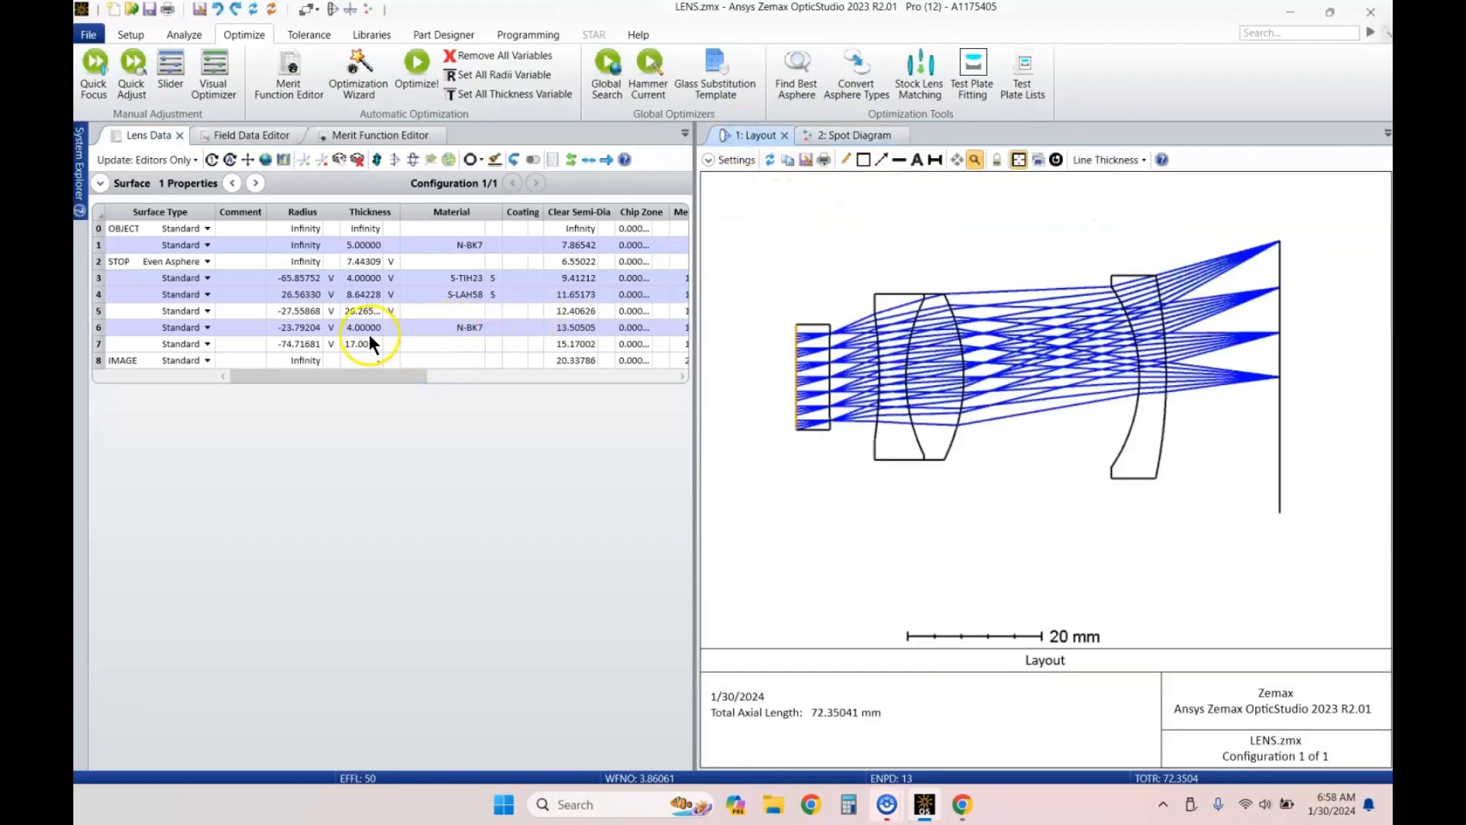
Step: Widen the lens data columns and set the material solve type of surfaces 6 and 1 to Substitute
{"action": "left_click", "coordinate": [607, 159]}
{"action": "left_click", "coordinate": [438, 328]}
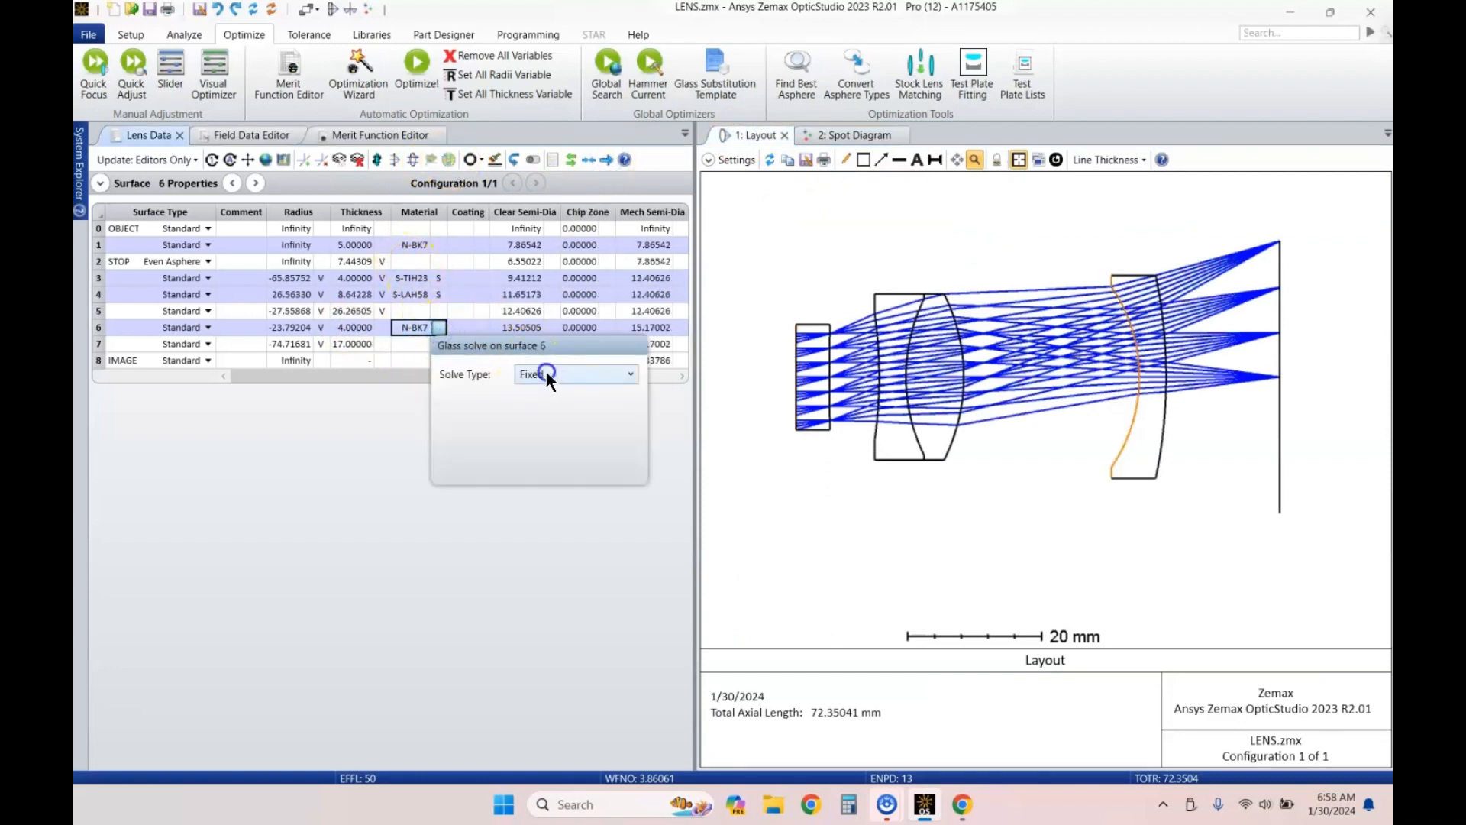
{"action": "left_click", "coordinate": [547, 372]}
{"action": "left_click", "coordinate": [552, 442]}
{"action": "left_click", "coordinate": [461, 281]}
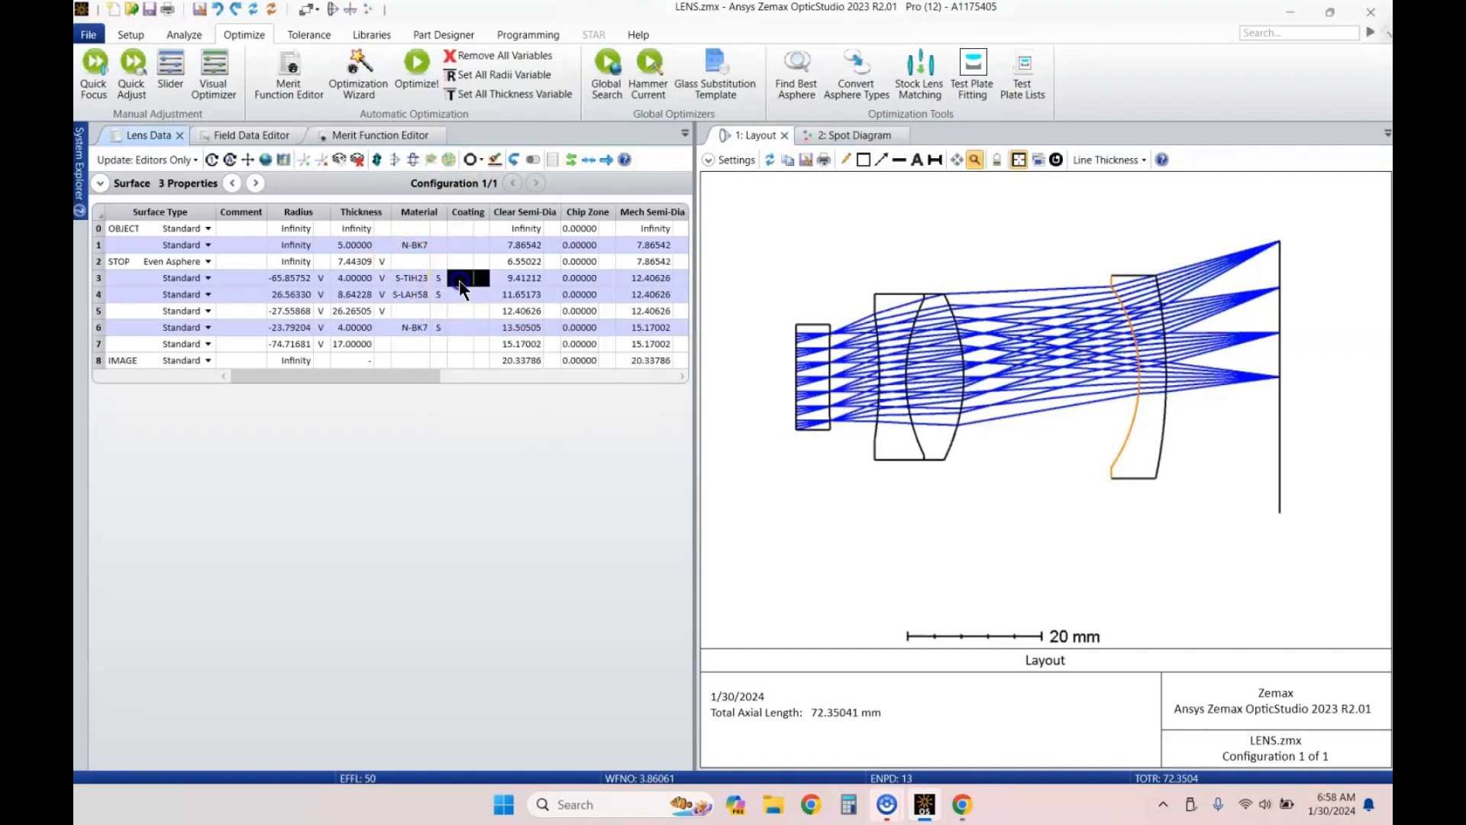
{"action": "left_click", "coordinate": [436, 241]}
{"action": "left_click", "coordinate": [547, 294]}
{"action": "left_click", "coordinate": [562, 351]}
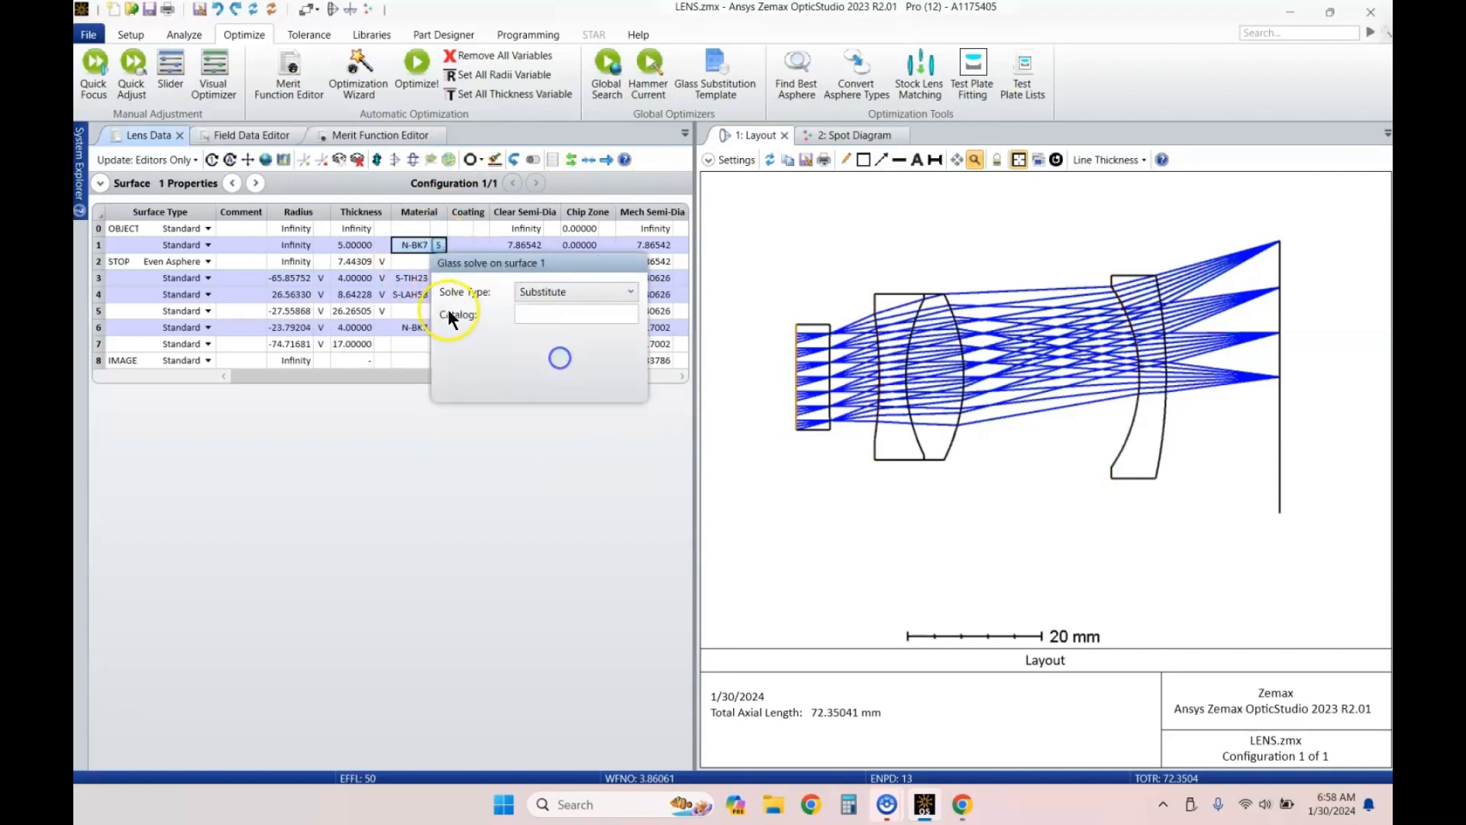
Step: Run a Hammer optimization with the substitute glasses, stopping it after several seconds
{"action": "left_click", "coordinate": [420, 280]}
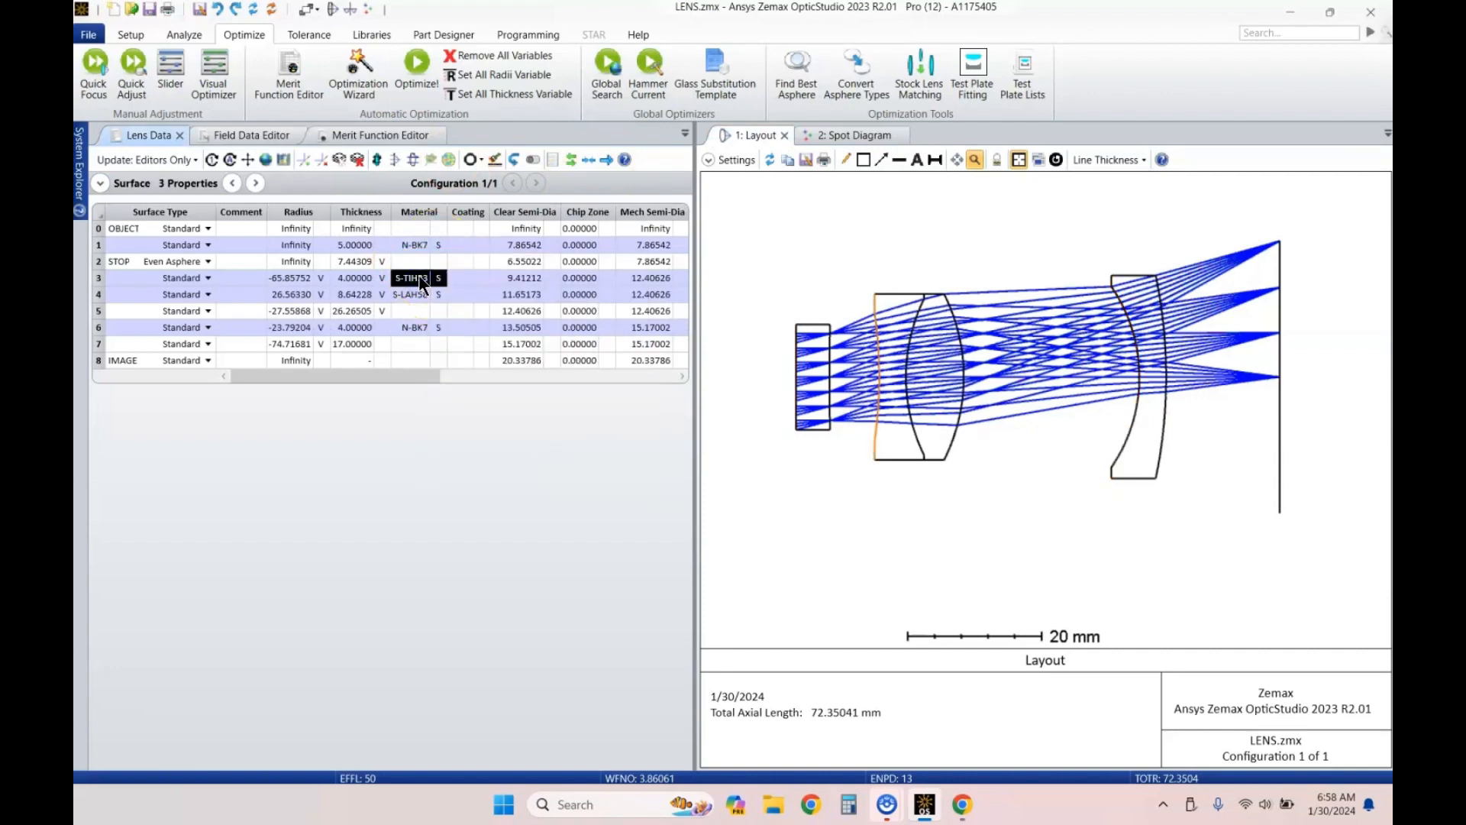
{"action": "key", "text": "ctrl+shift+h"}
{"action": "key", "text": "Return"}
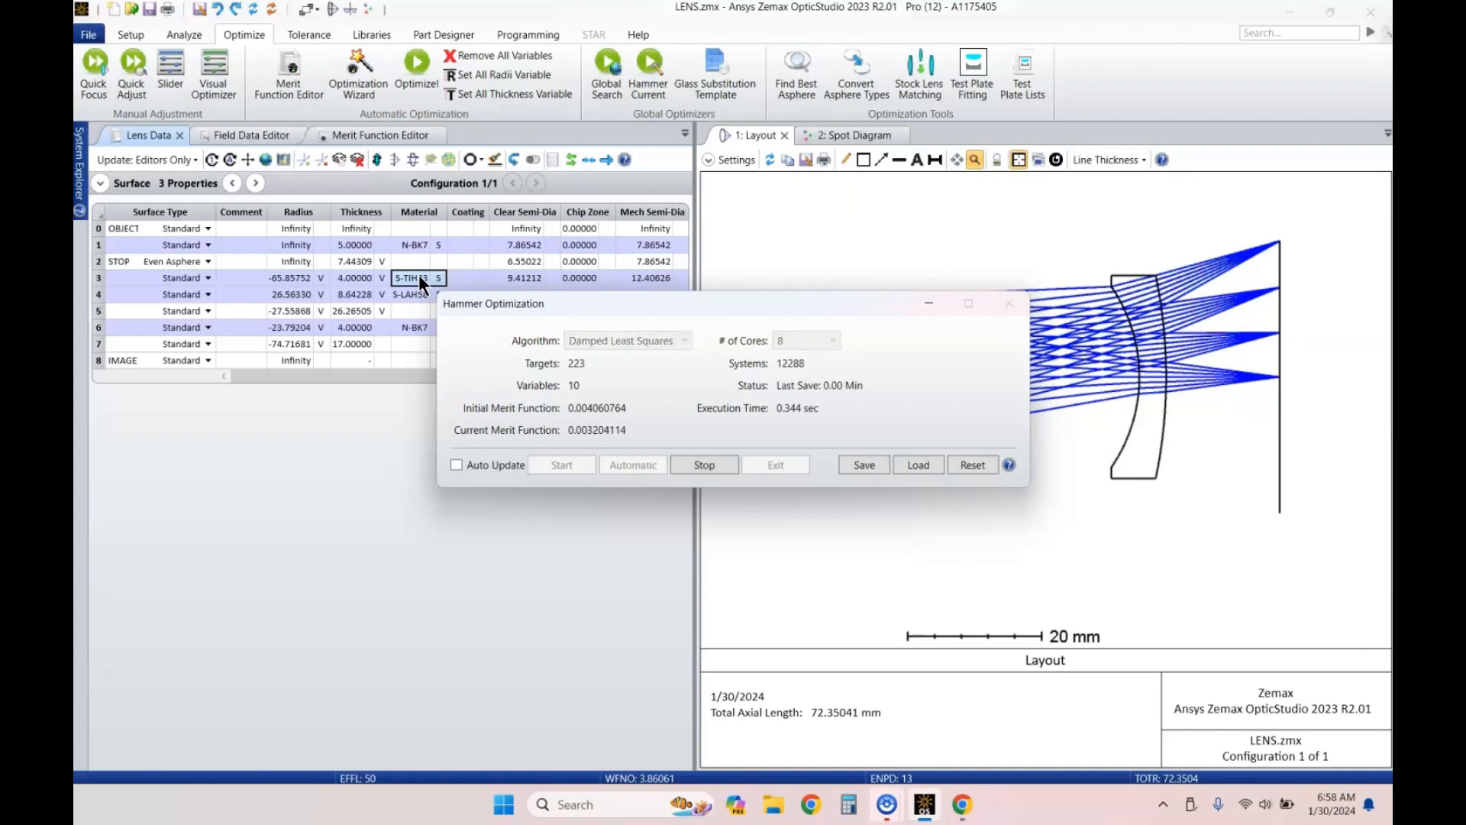
{"action": "left_click", "coordinate": [741, 356]}
{"action": "left_click", "coordinate": [707, 461]}
{"action": "left_click", "coordinate": [763, 464]}
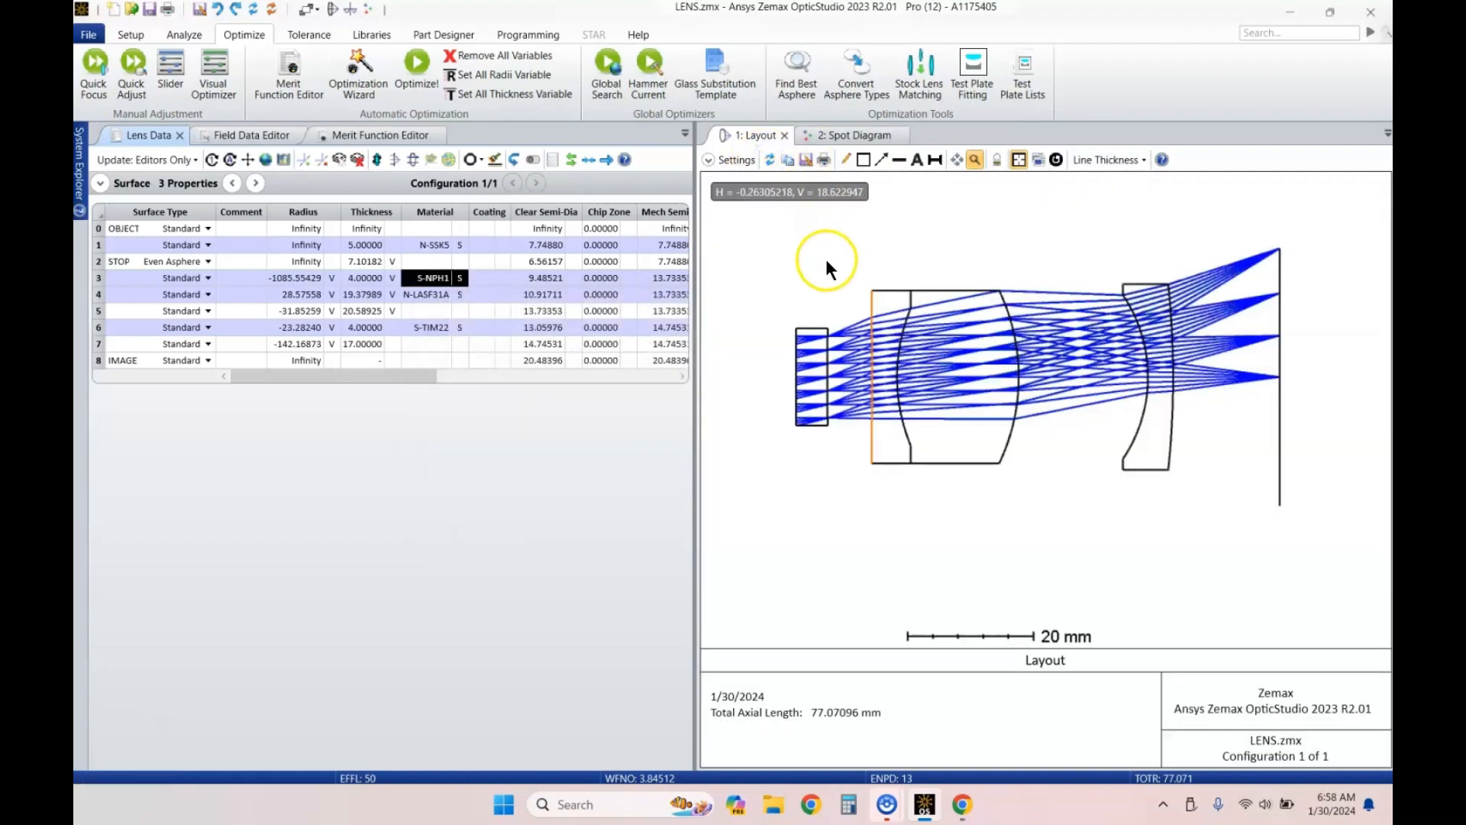
Step: Refresh the spot diagram to review the Hammer result, and return to the layout
{"action": "left_click", "coordinate": [855, 136]}
{"action": "left_click", "coordinate": [769, 159]}
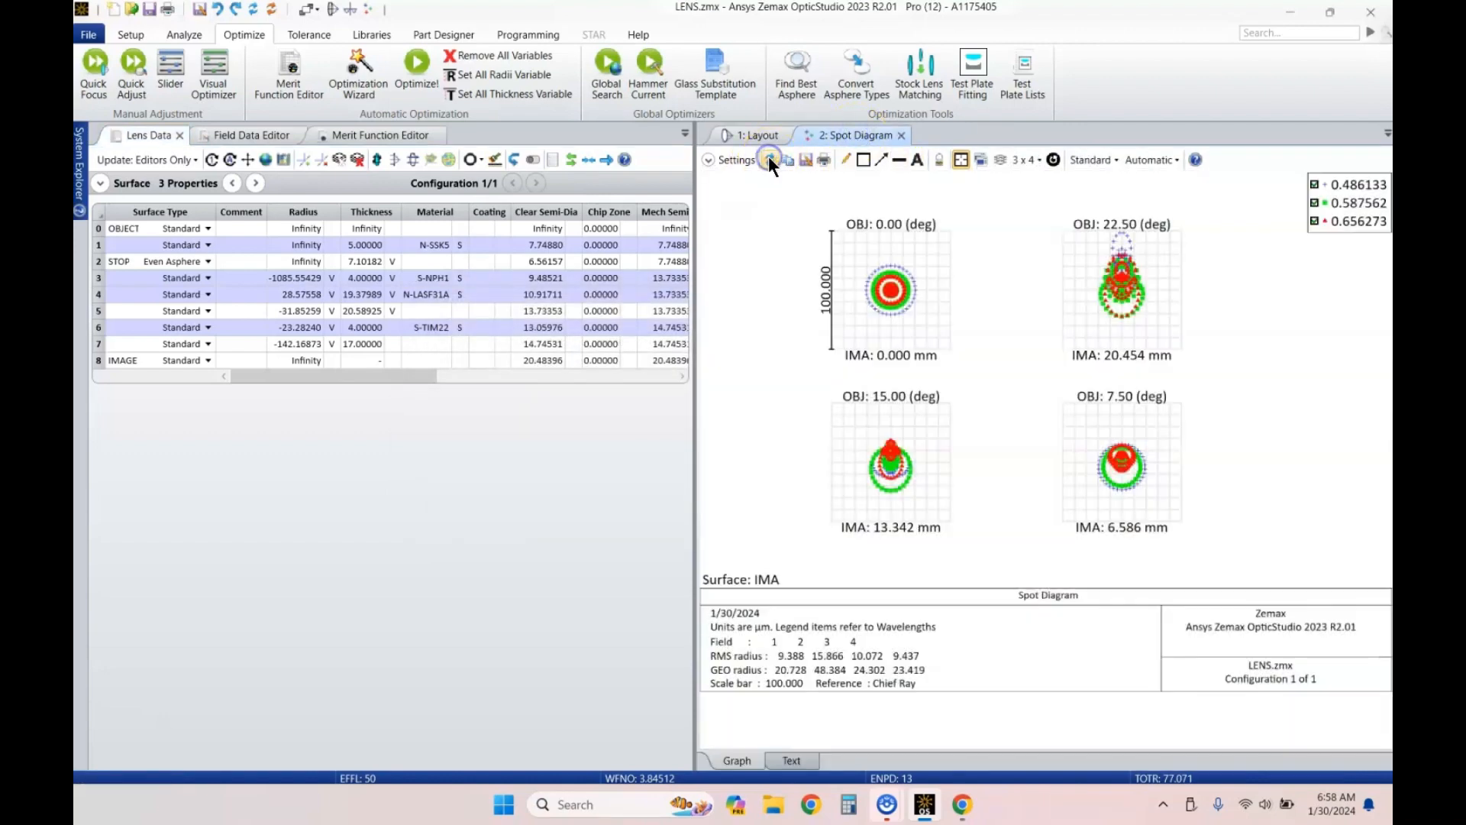
{"action": "left_click", "coordinate": [734, 135]}
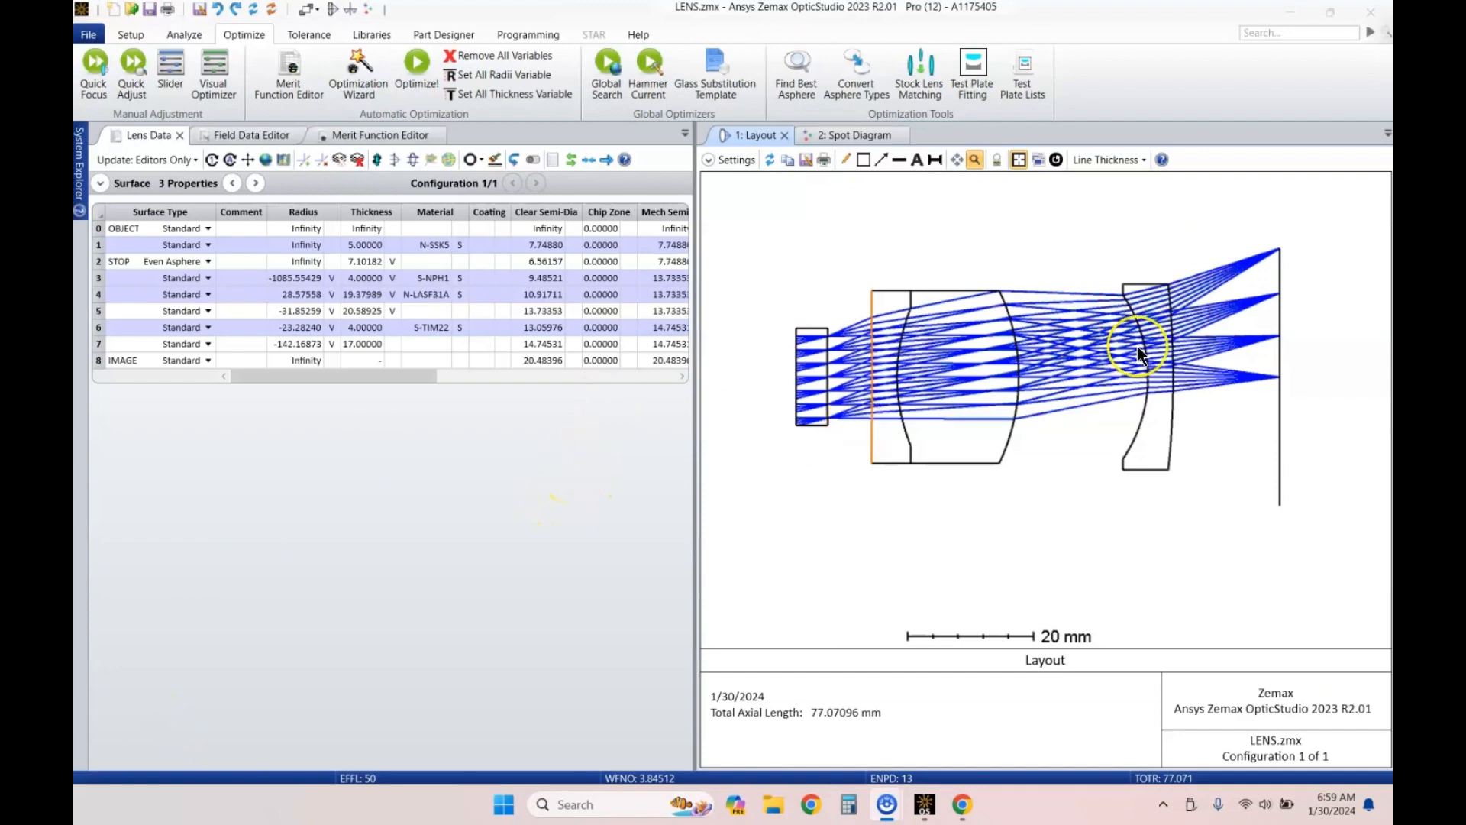
{"action": "scroll", "coordinate": [1016, 320], "scroll_direction": "up", "scroll_amount": 1}
{"action": "scroll", "coordinate": [1016, 328], "scroll_direction": "down", "scroll_amount": 2}
{"action": "scroll", "coordinate": [1117, 328], "scroll_direction": "up", "scroll_amount": 2}
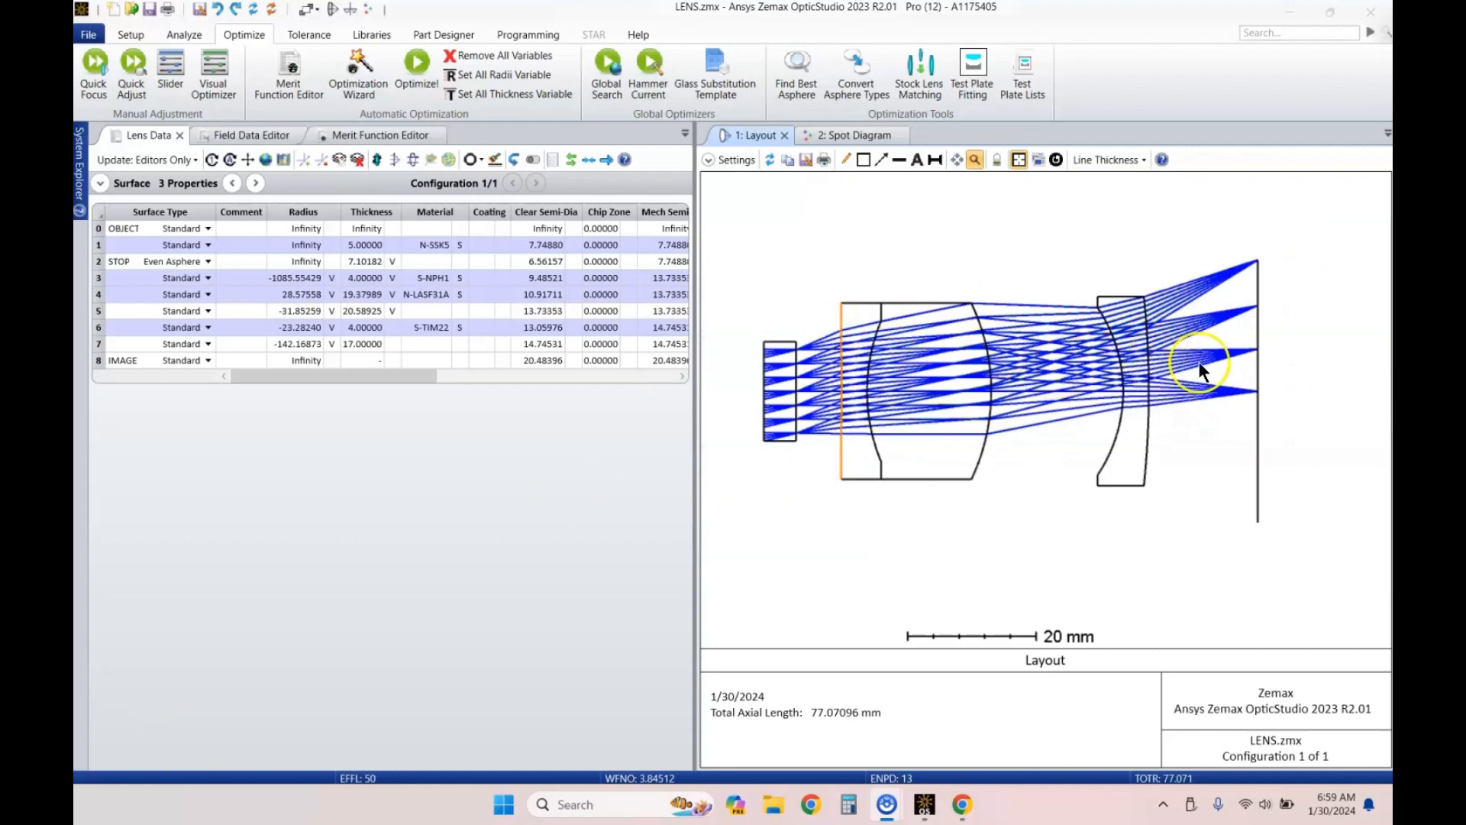
{"action": "scroll", "coordinate": [1156, 373], "scroll_direction": "up", "scroll_amount": 1}
{"action": "scroll", "coordinate": [1131, 370], "scroll_direction": "down", "scroll_amount": 2}
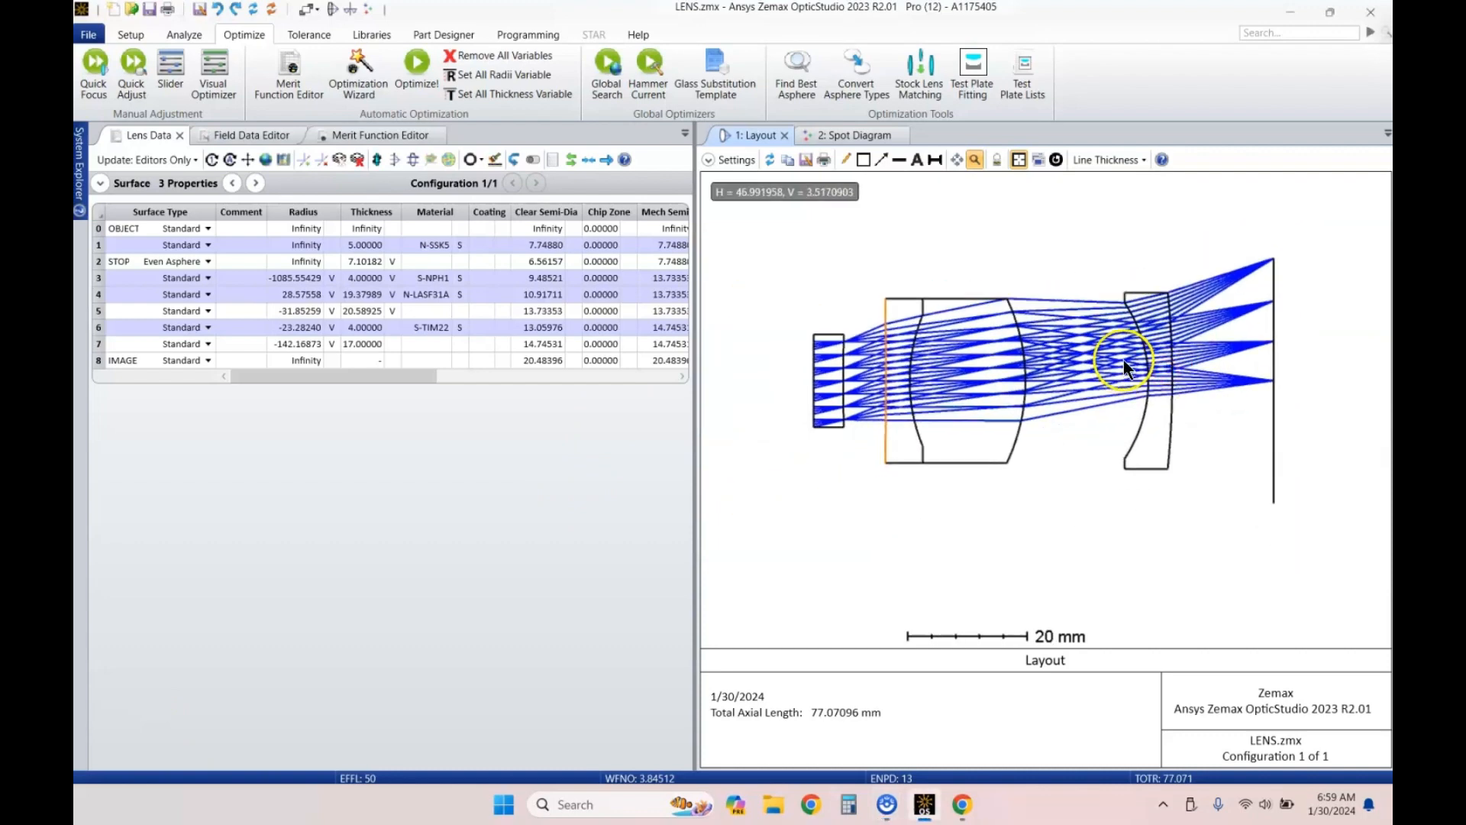
{"action": "scroll", "coordinate": [1059, 377], "scroll_direction": "up", "scroll_amount": 2}
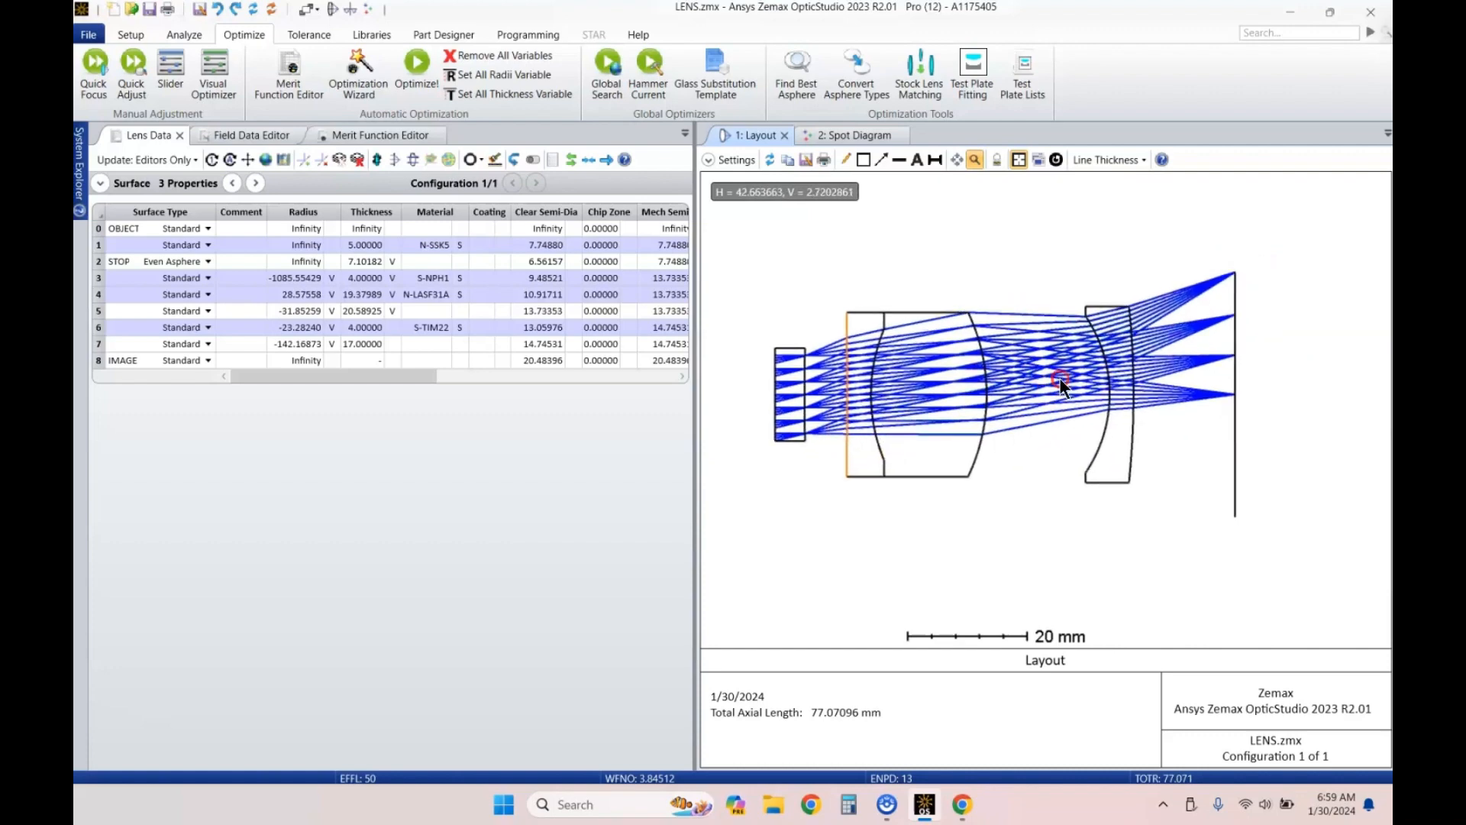
Step: Set the maximum glass thickness boundary to 15 in the Optimization Wizard and apply it to the merit function
{"action": "left_click", "coordinate": [368, 296]}
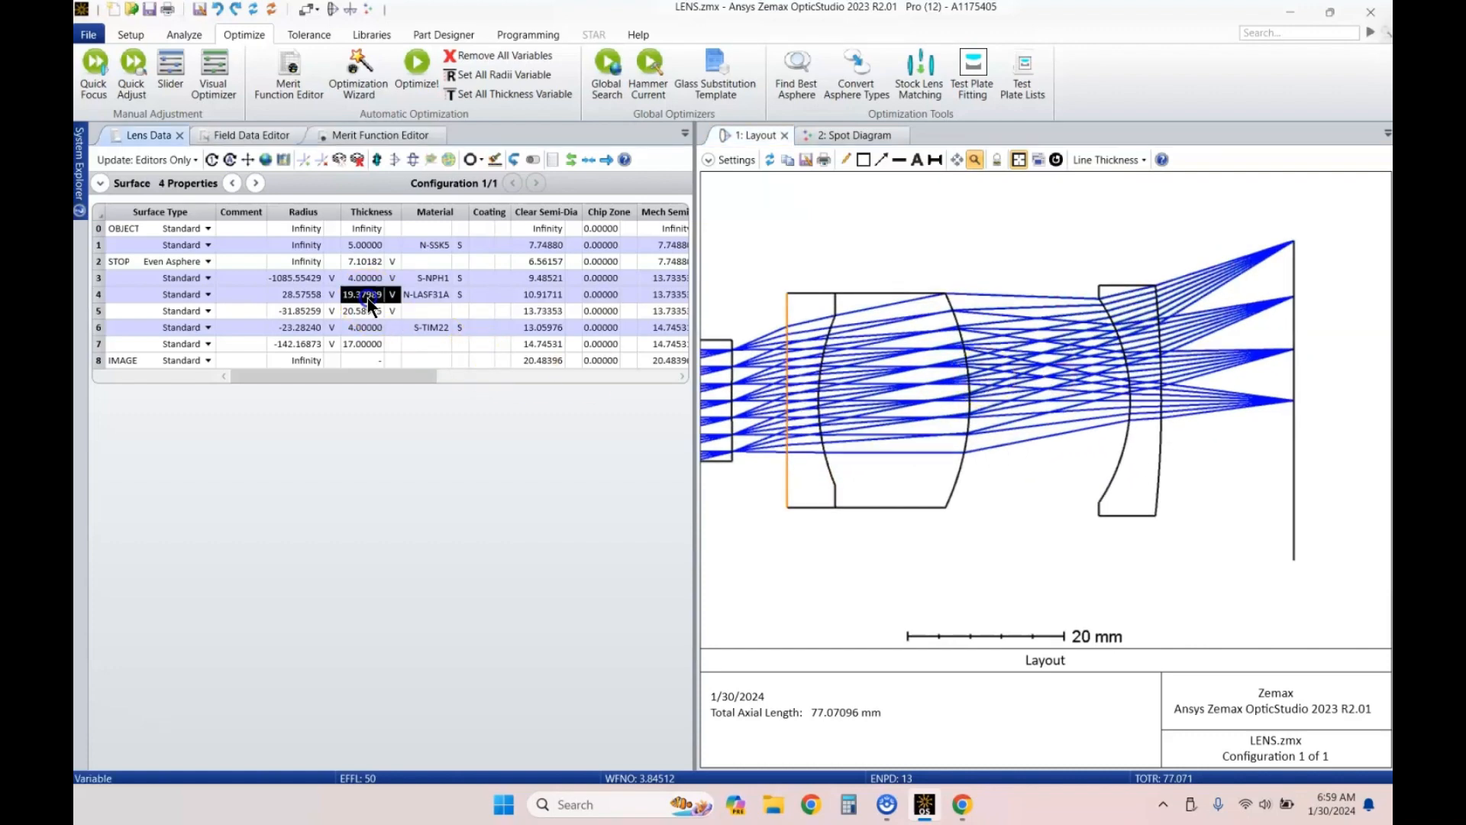
{"action": "left_click", "coordinate": [358, 135]}
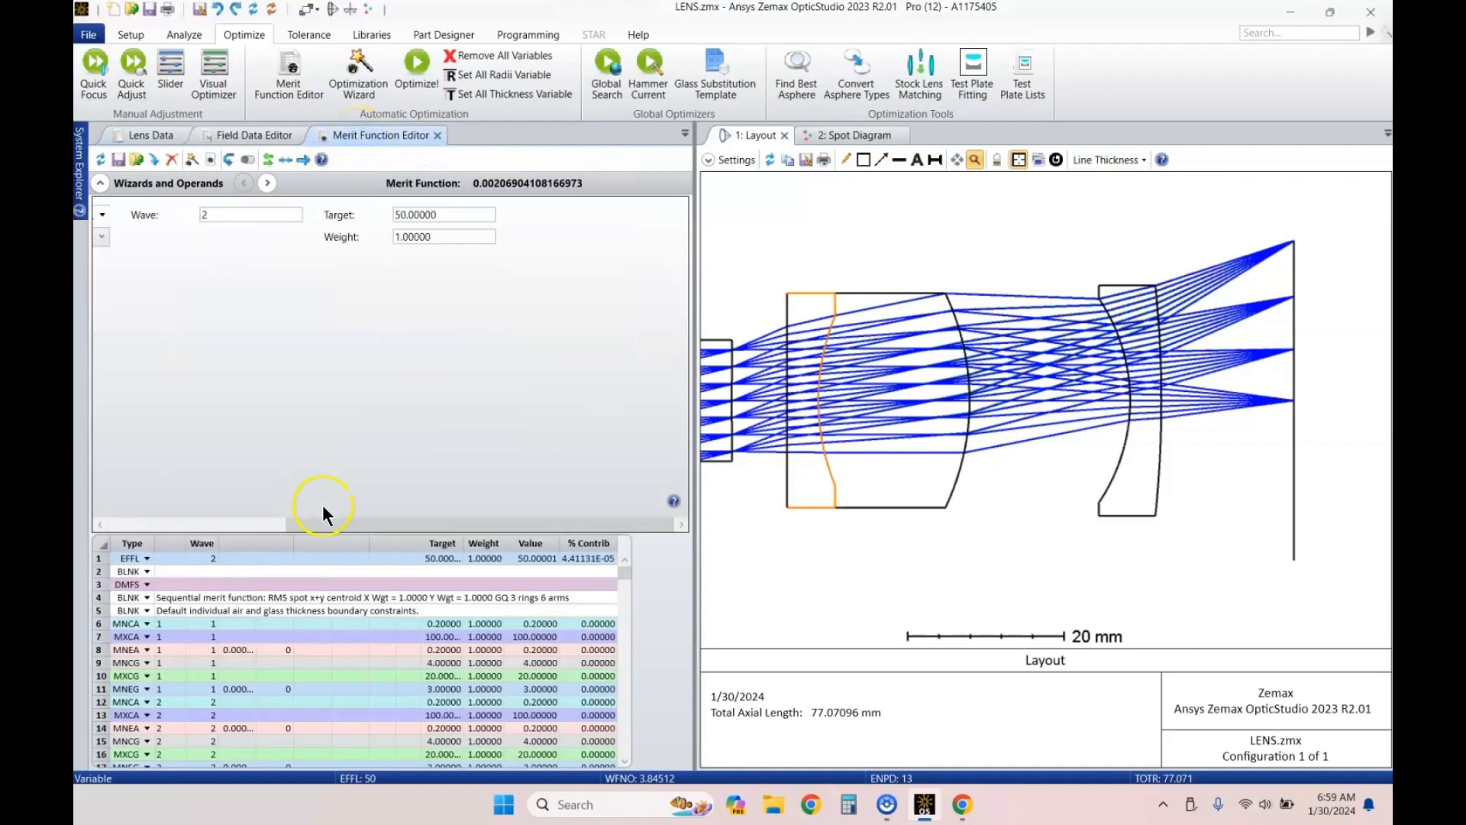
{"action": "left_click_drag", "start_coordinate": [327, 520], "coordinate": [105, 497]}
{"action": "left_click", "coordinate": [152, 204]}
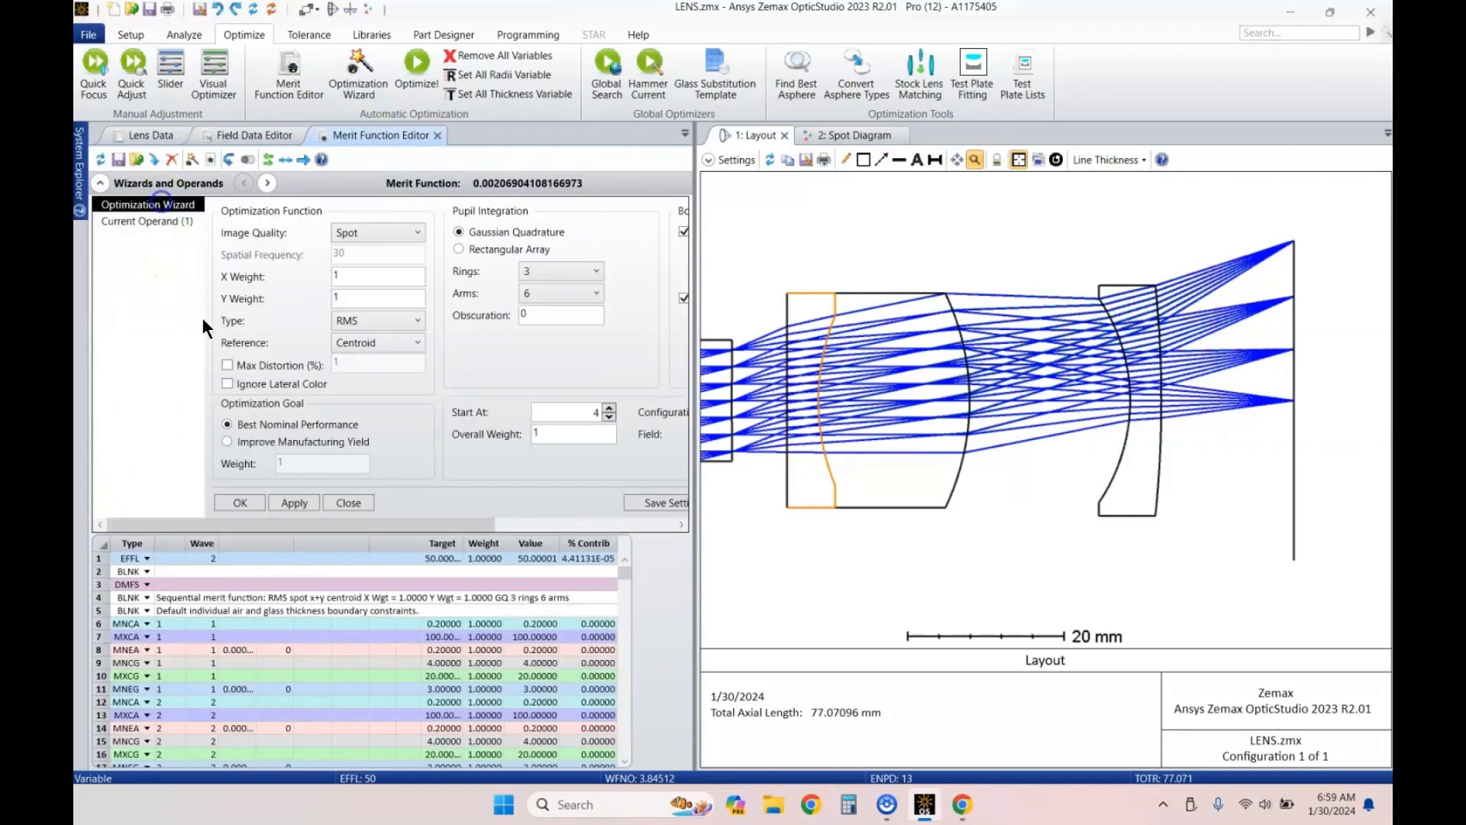
{"action": "left_click_drag", "start_coordinate": [300, 525], "coordinate": [480, 526]}
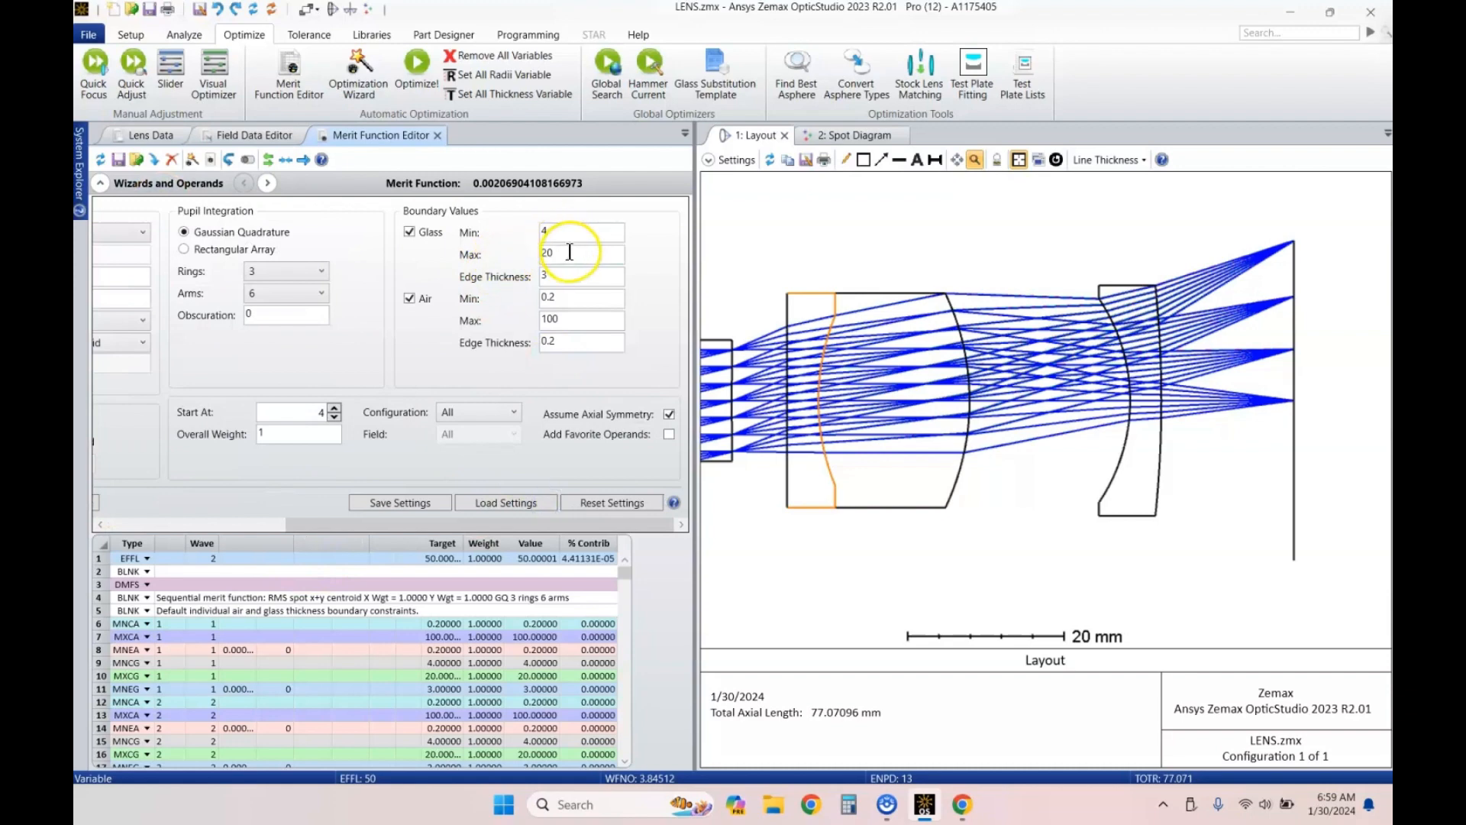
{"action": "left_click_drag", "start_coordinate": [563, 252], "coordinate": [451, 252]}
{"action": "type", "text": "15"}
{"action": "left_click_drag", "start_coordinate": [336, 524], "coordinate": [145, 524]}
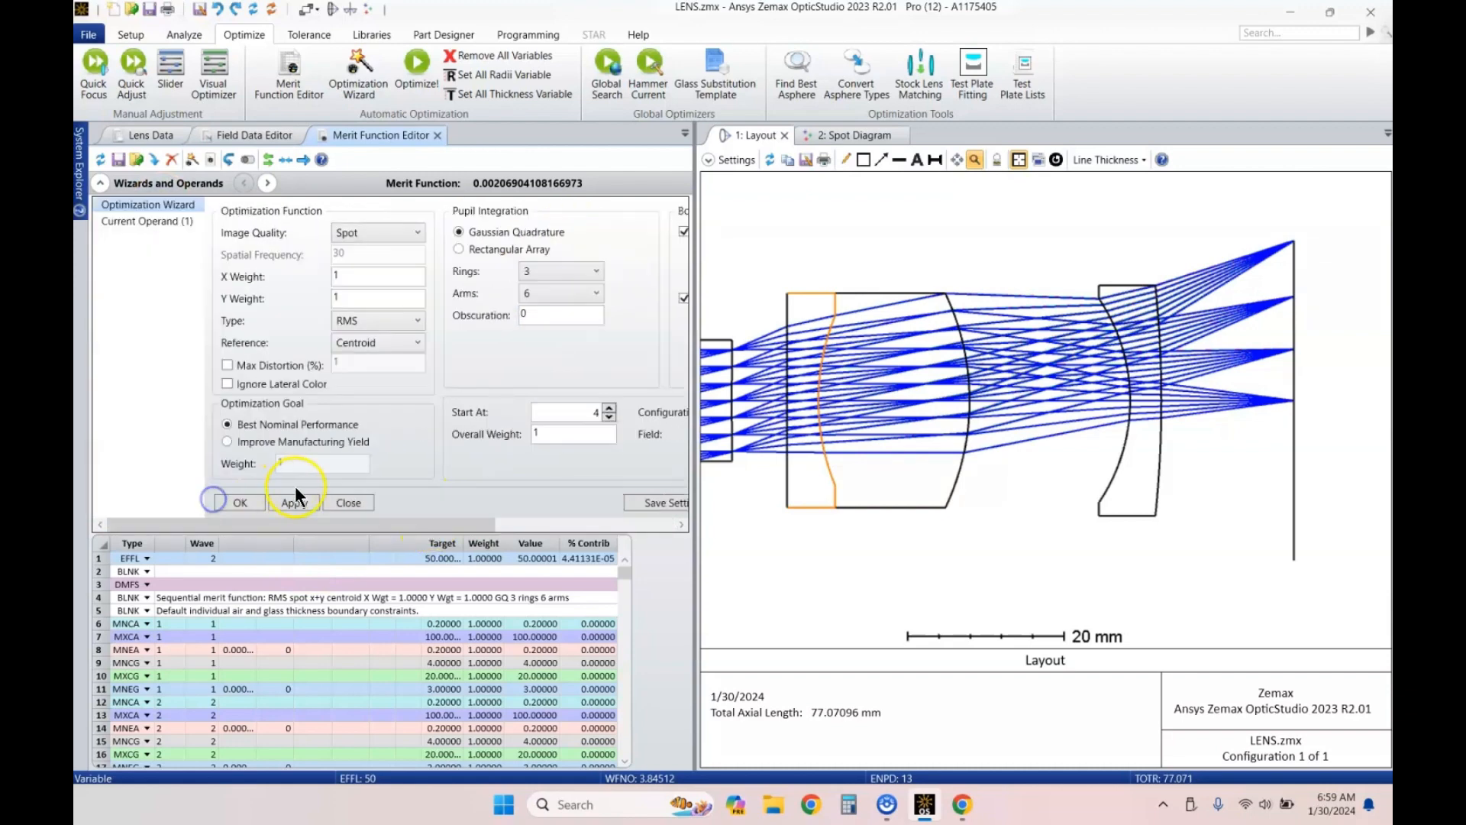
{"action": "left_click", "coordinate": [296, 501]}
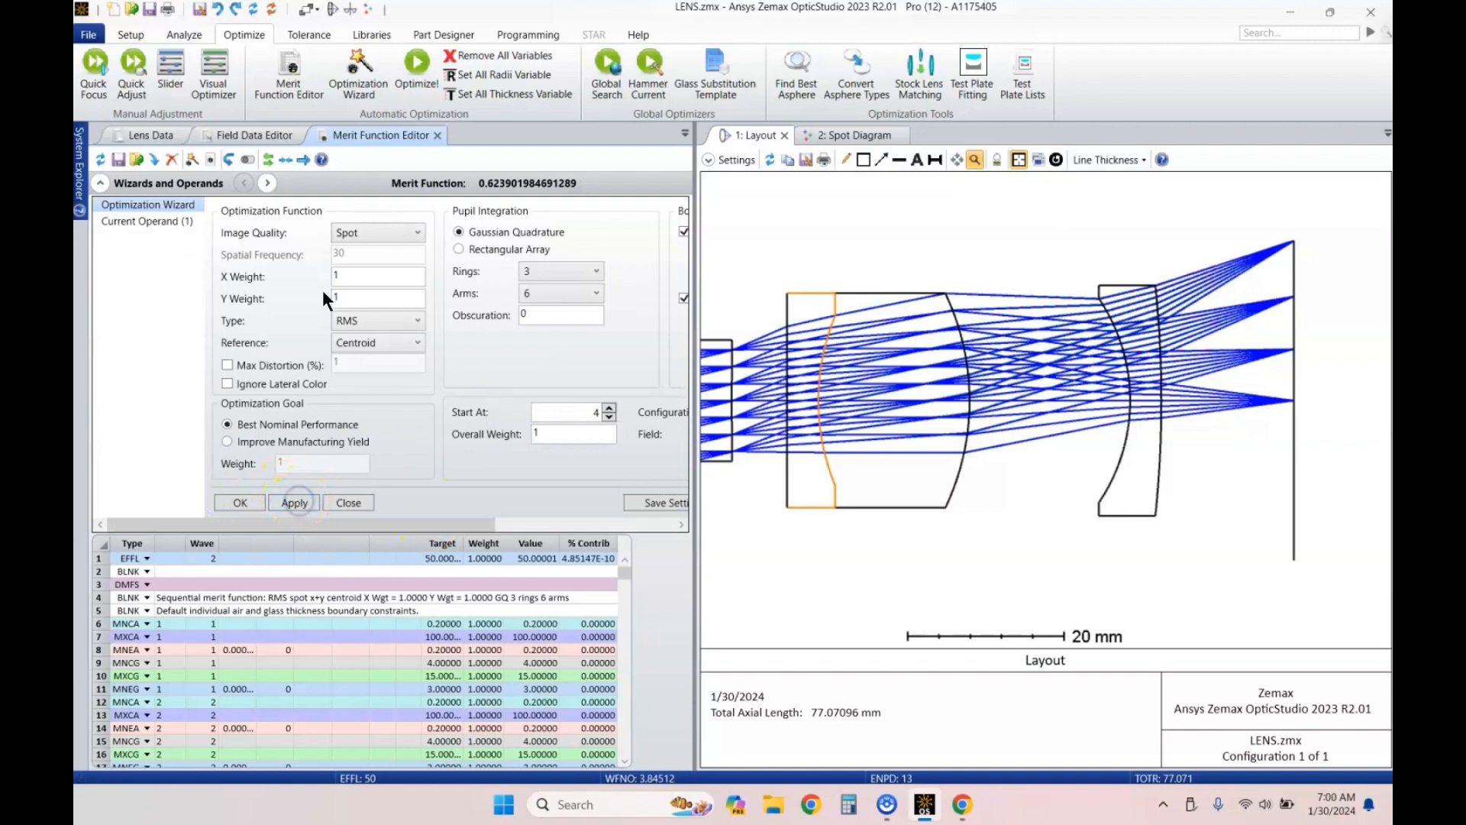
Step: Run a local optimization under the 15 mm glass thickness limit and refresh the layout
{"action": "left_click", "coordinate": [127, 134]}
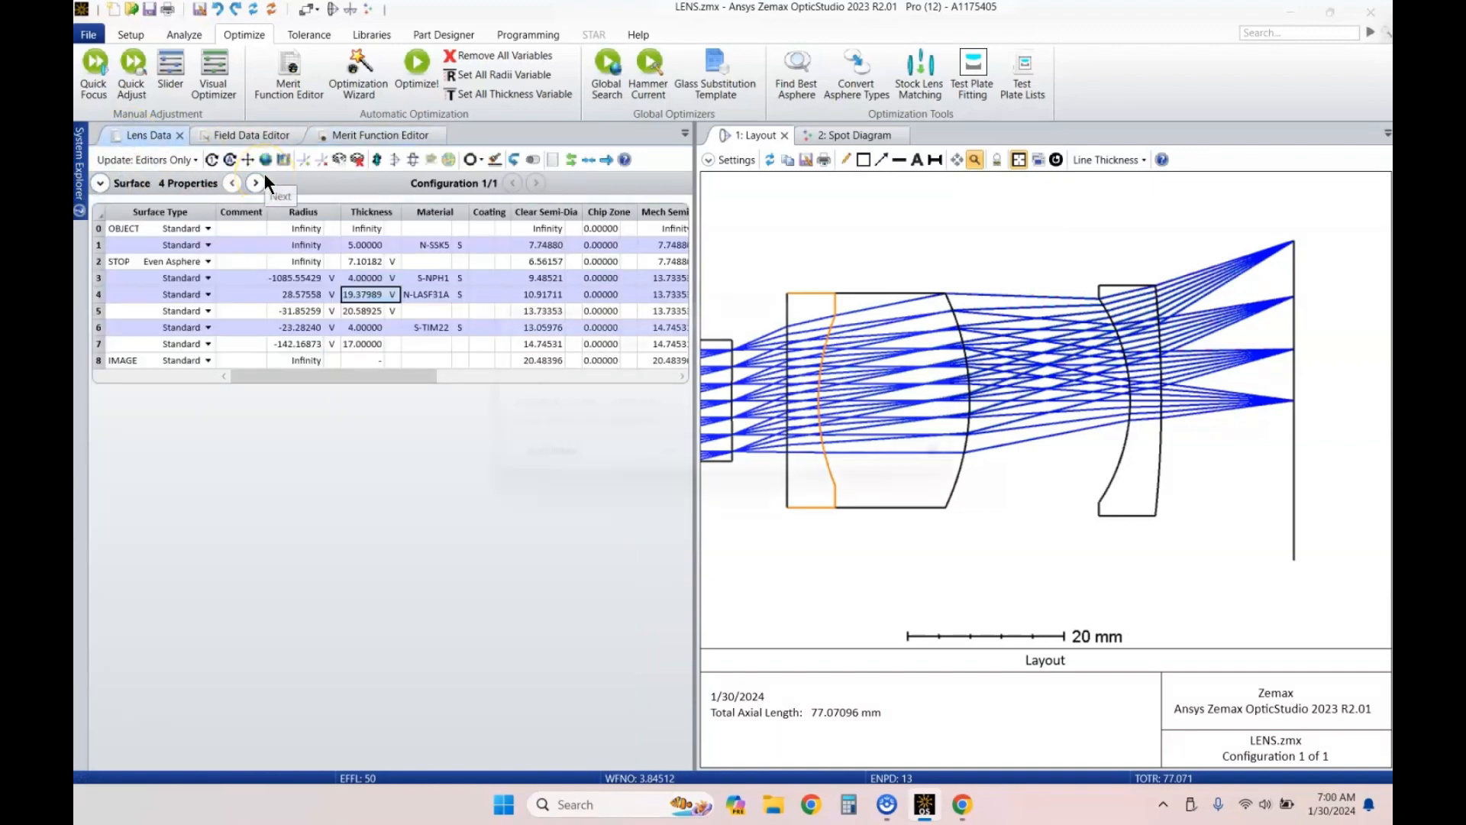
{"action": "key", "text": "ctrl+F12"}
{"action": "key", "text": "Return"}
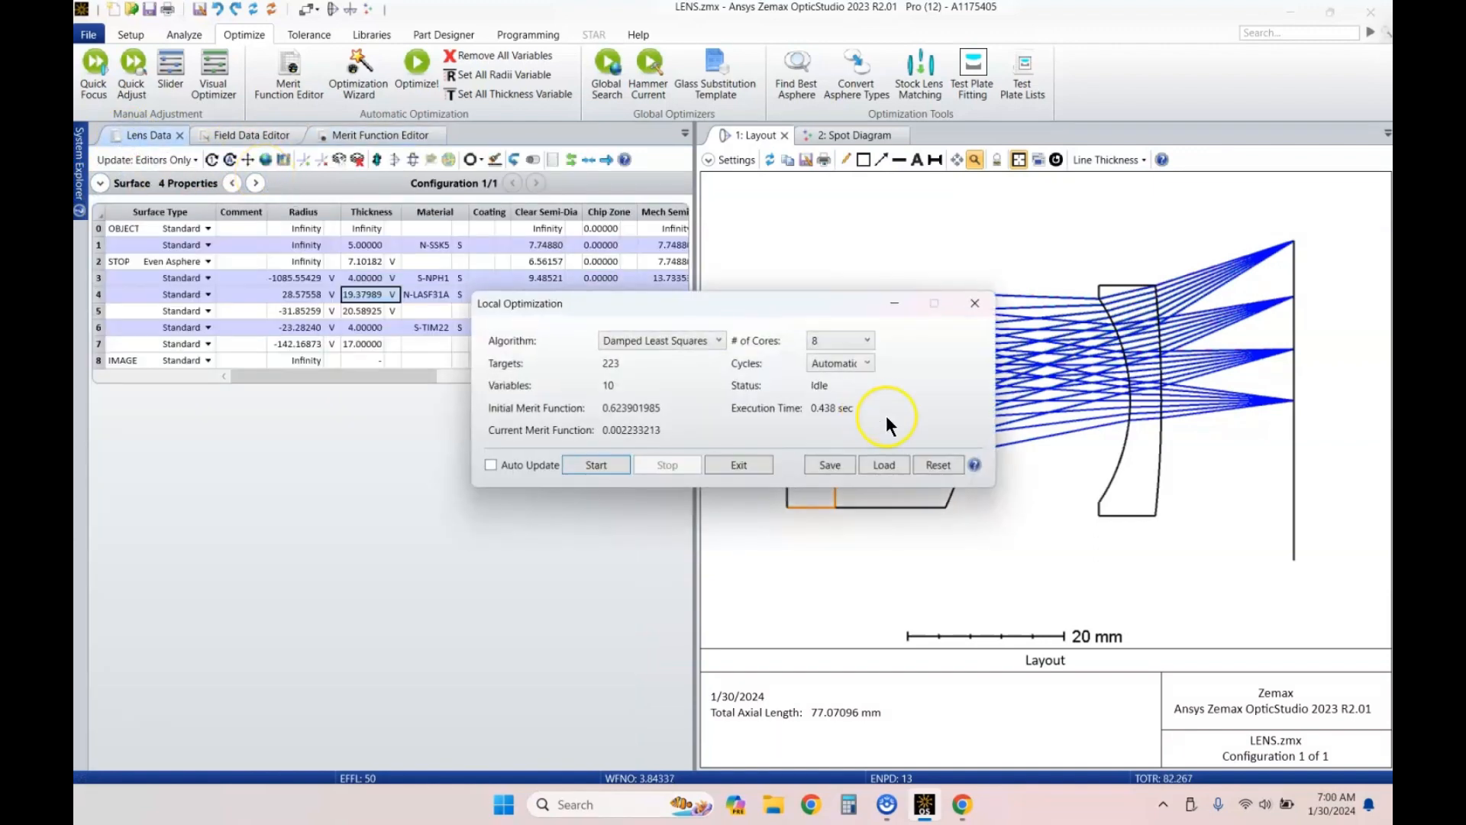
{"action": "left_click", "coordinate": [739, 465]}
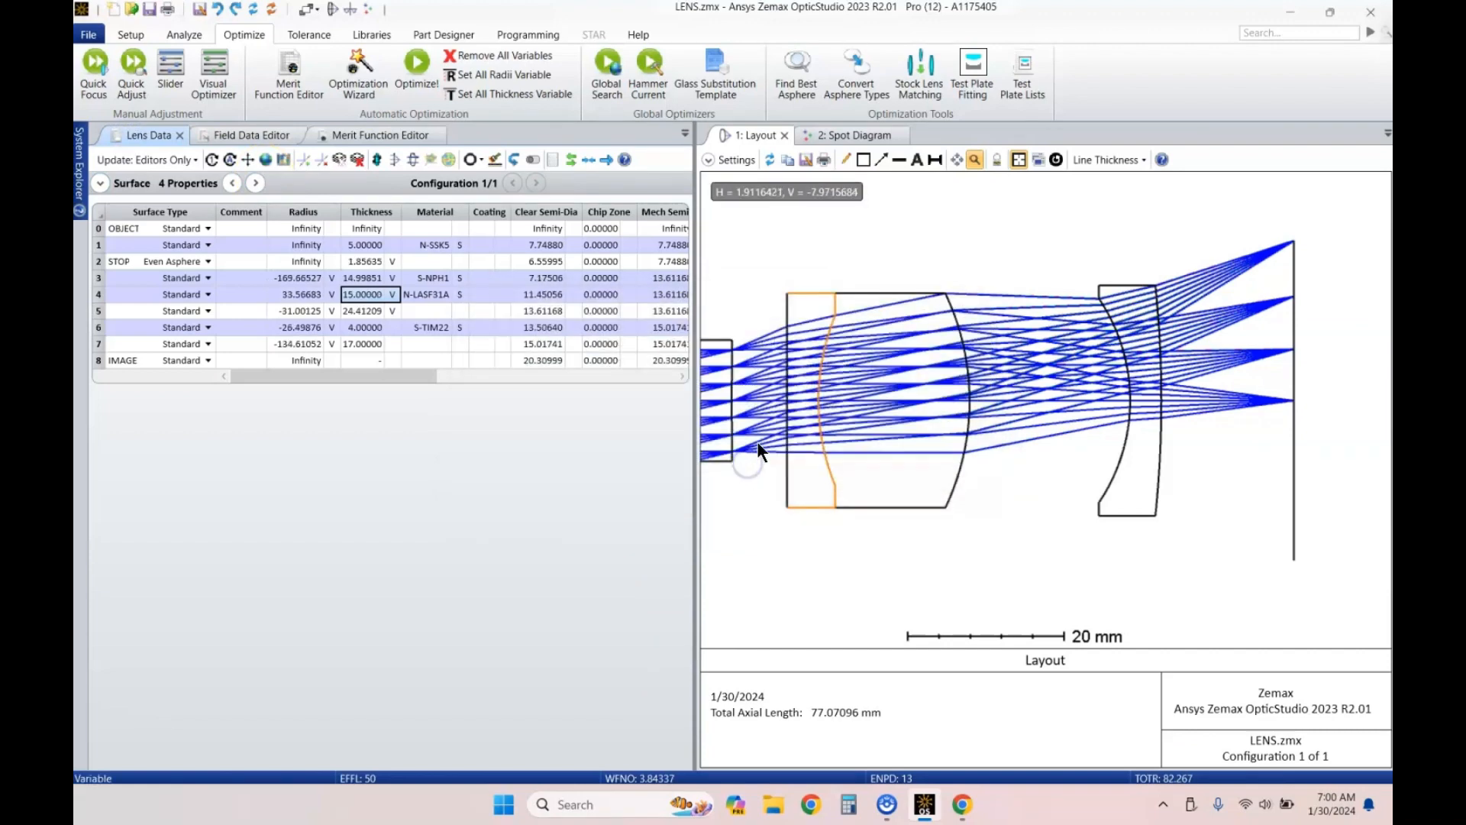
{"action": "left_click", "coordinate": [769, 158]}
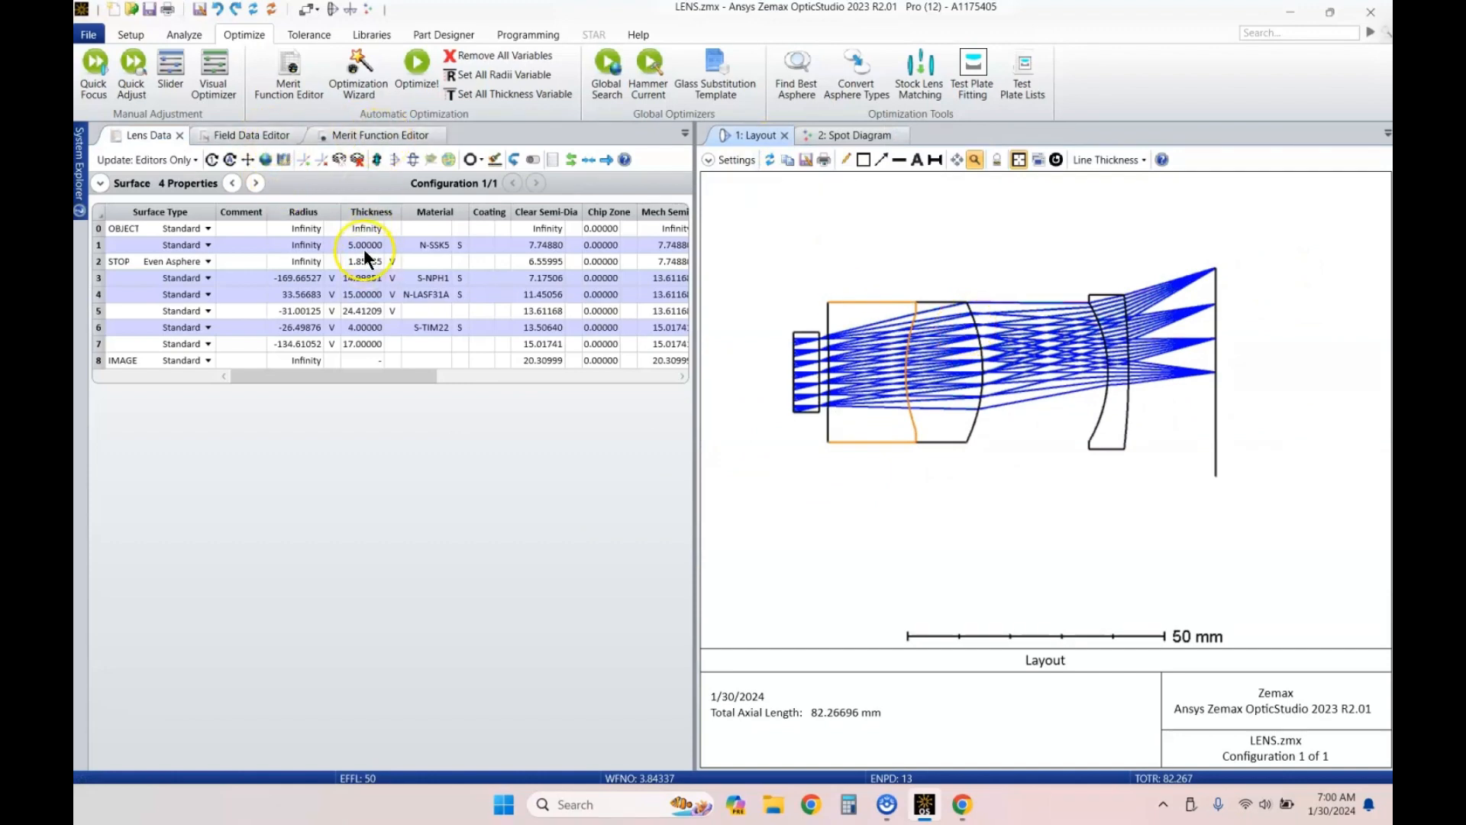
Step: Lower the maximum glass thickness boundary to 10 in the Optimization Wizard and apply it to the merit function
{"action": "left_click", "coordinate": [384, 137]}
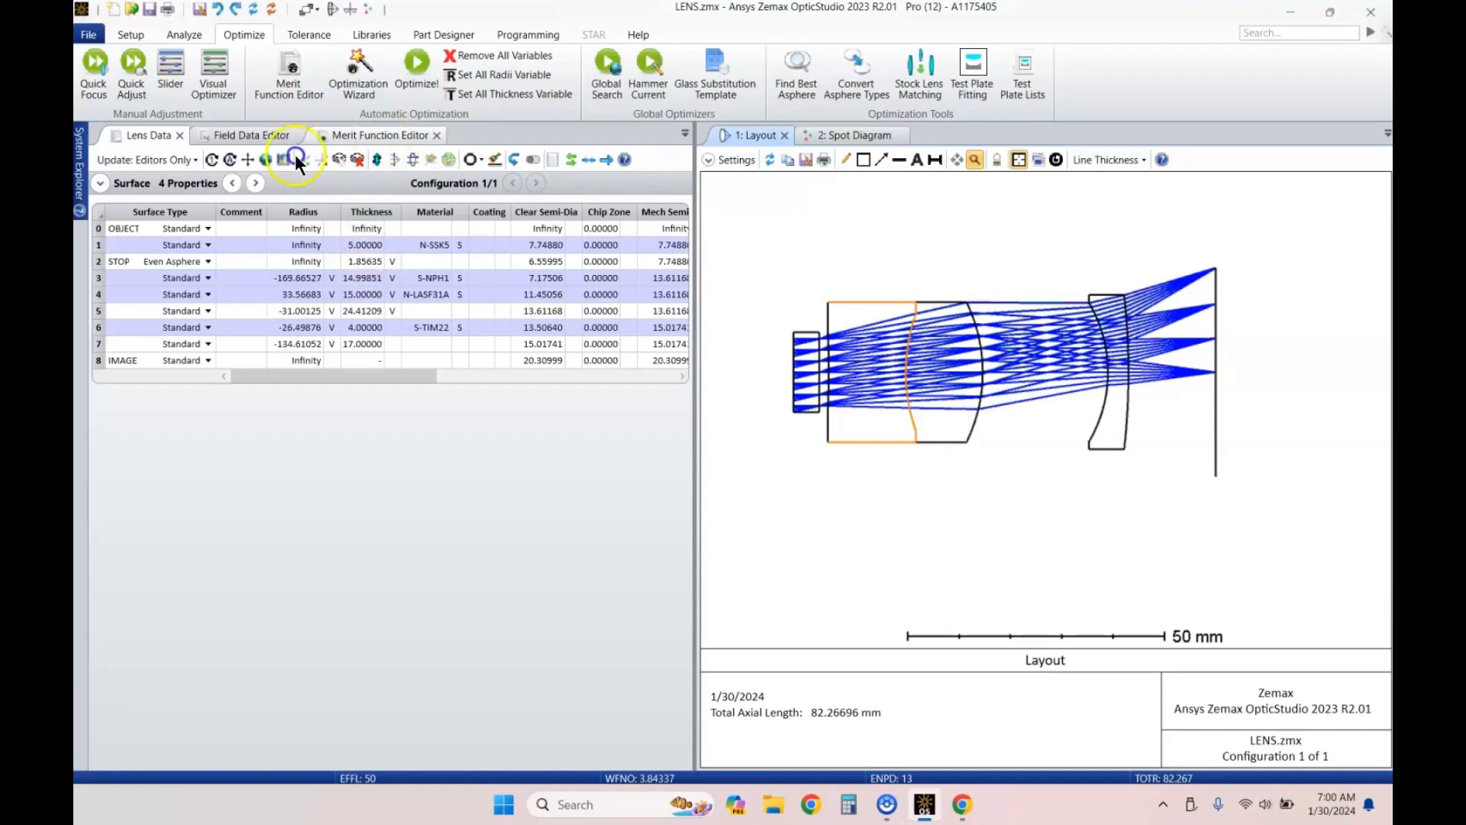
{"action": "left_click", "coordinate": [100, 183]}
{"action": "left_click", "coordinate": [127, 200]}
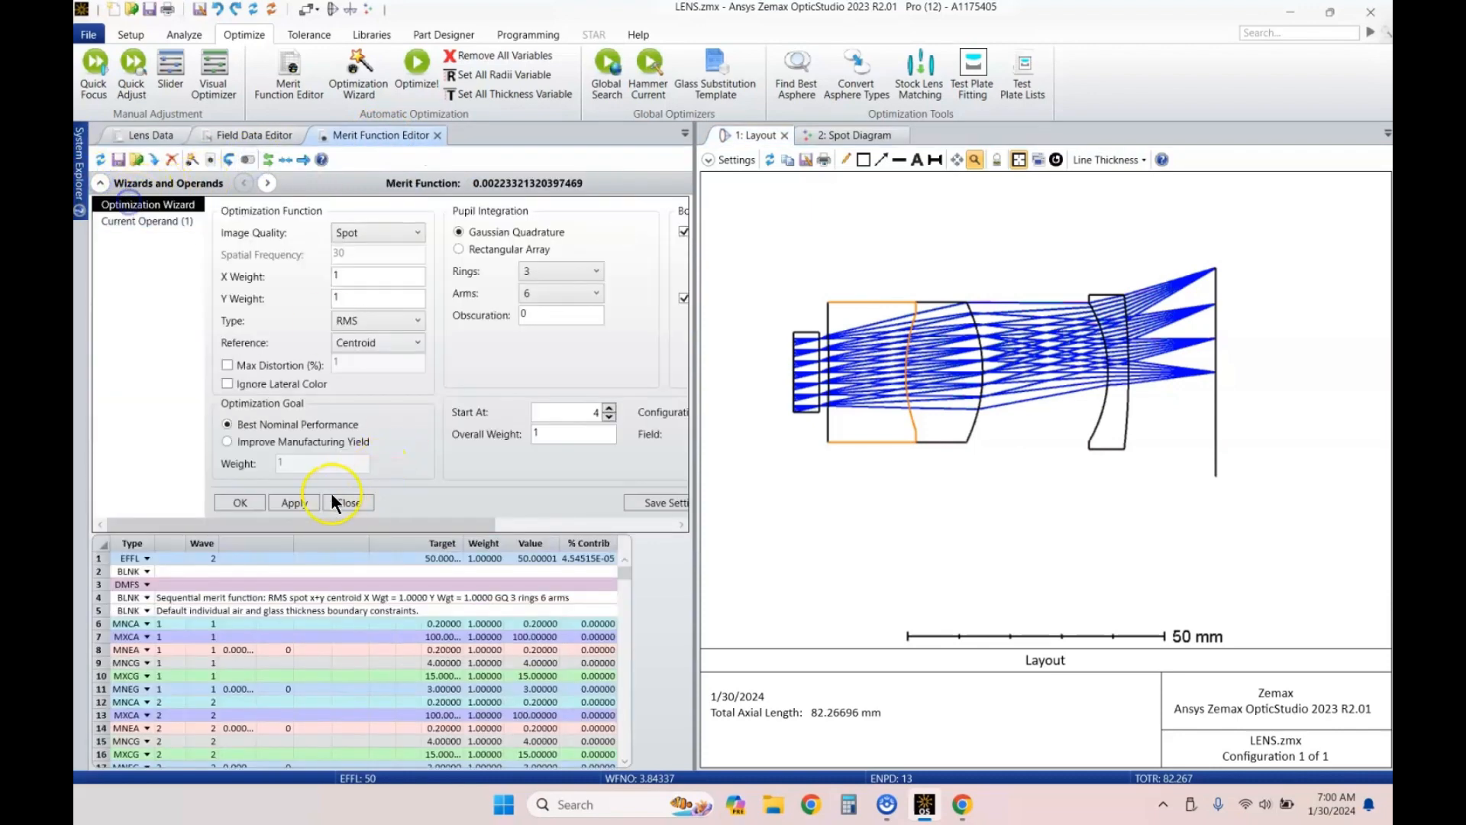
{"action": "left_click_drag", "start_coordinate": [356, 525], "coordinate": [535, 525]}
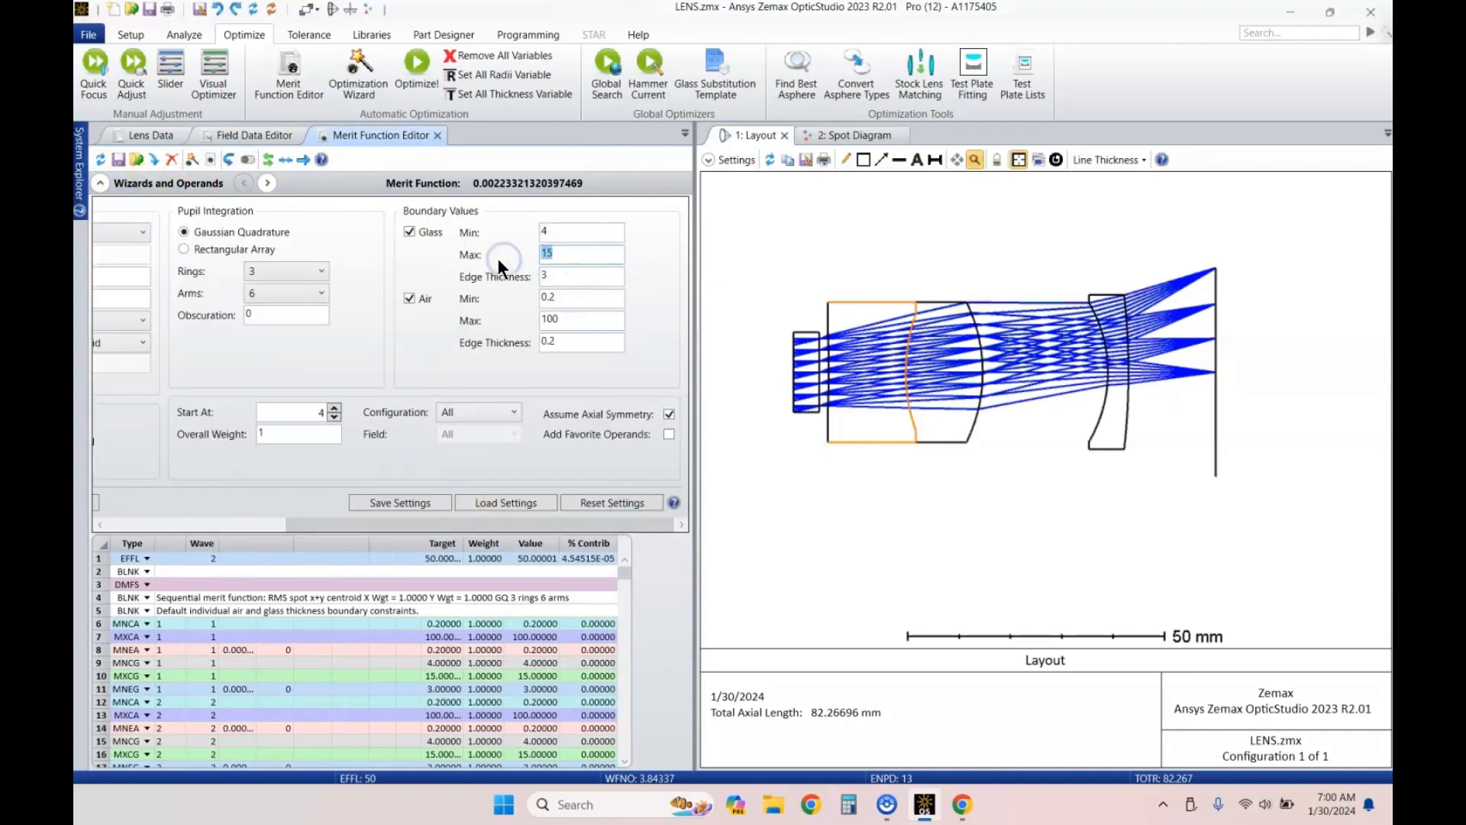
{"action": "type", "text": "10"}
{"action": "left_click", "coordinate": [566, 281]}
{"action": "left_click_drag", "start_coordinate": [452, 533], "coordinate": [272, 533]}
{"action": "left_click", "coordinate": [298, 502]}
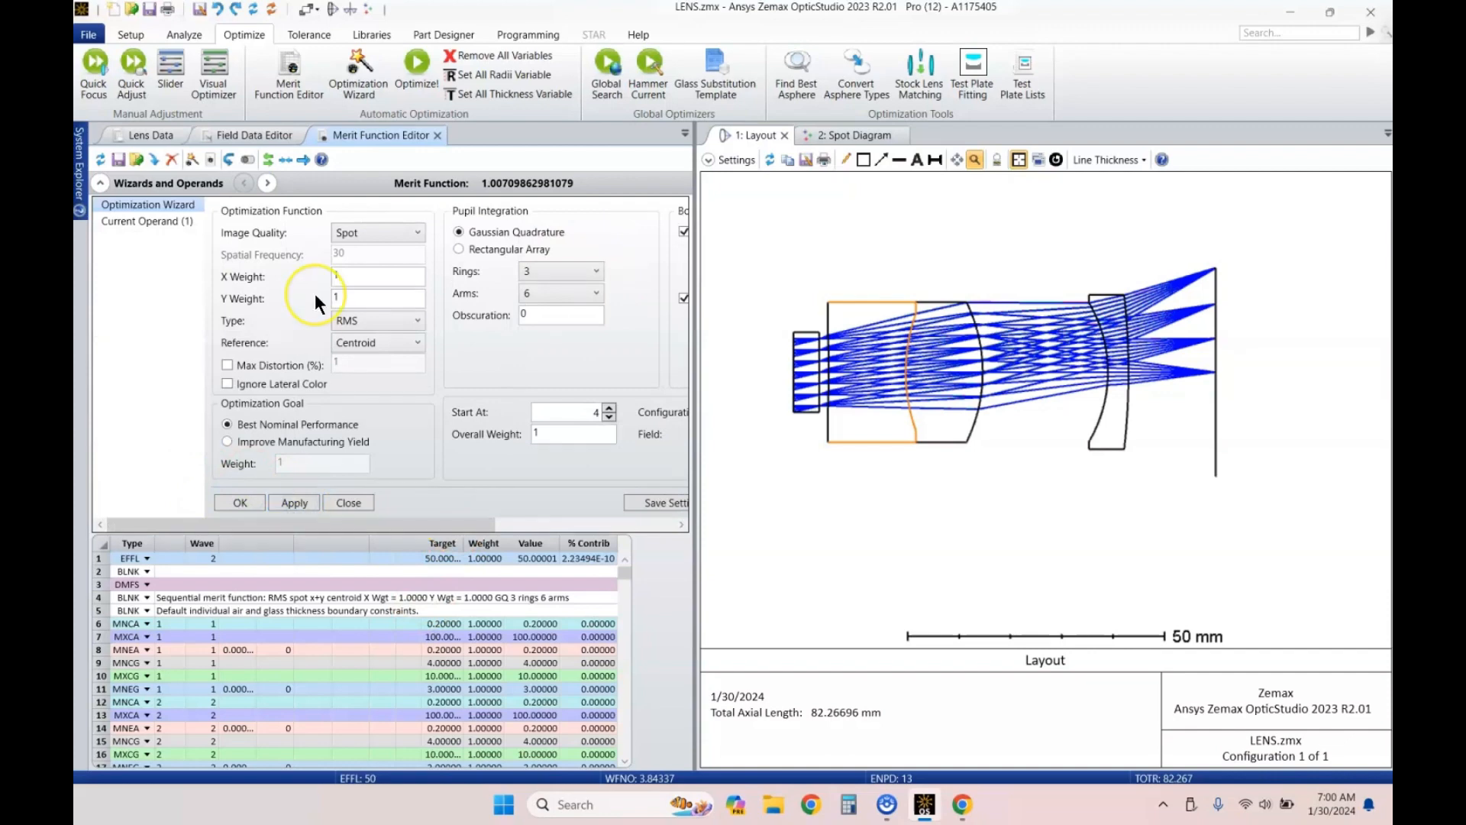
Step: Run a local optimization under the 10 mm glass thickness limit and refresh the layout
{"action": "key", "text": "ctrl+shift+o"}
{"action": "key", "text": "Return"}
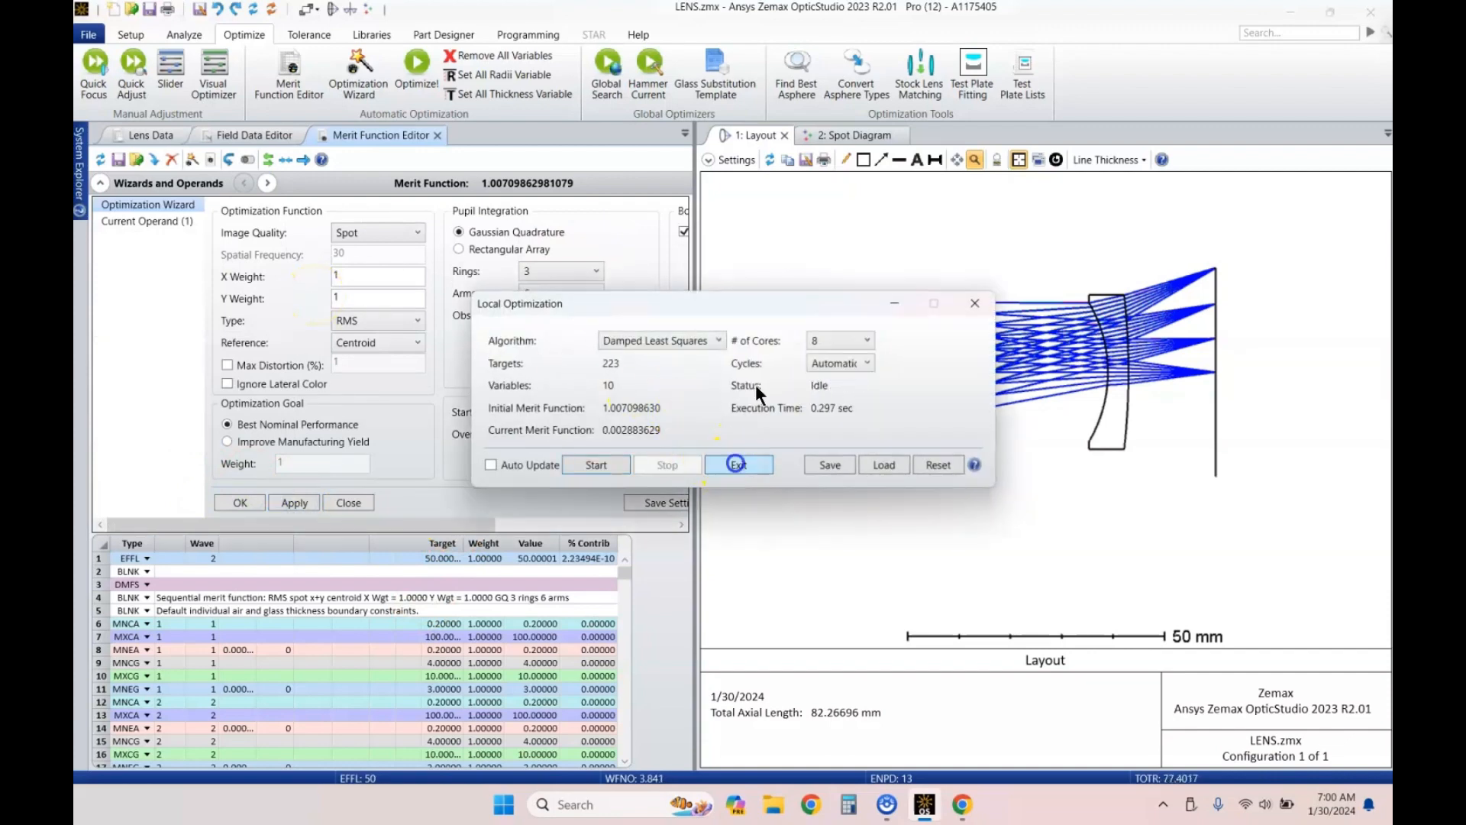
{"action": "left_click", "coordinate": [771, 159]}
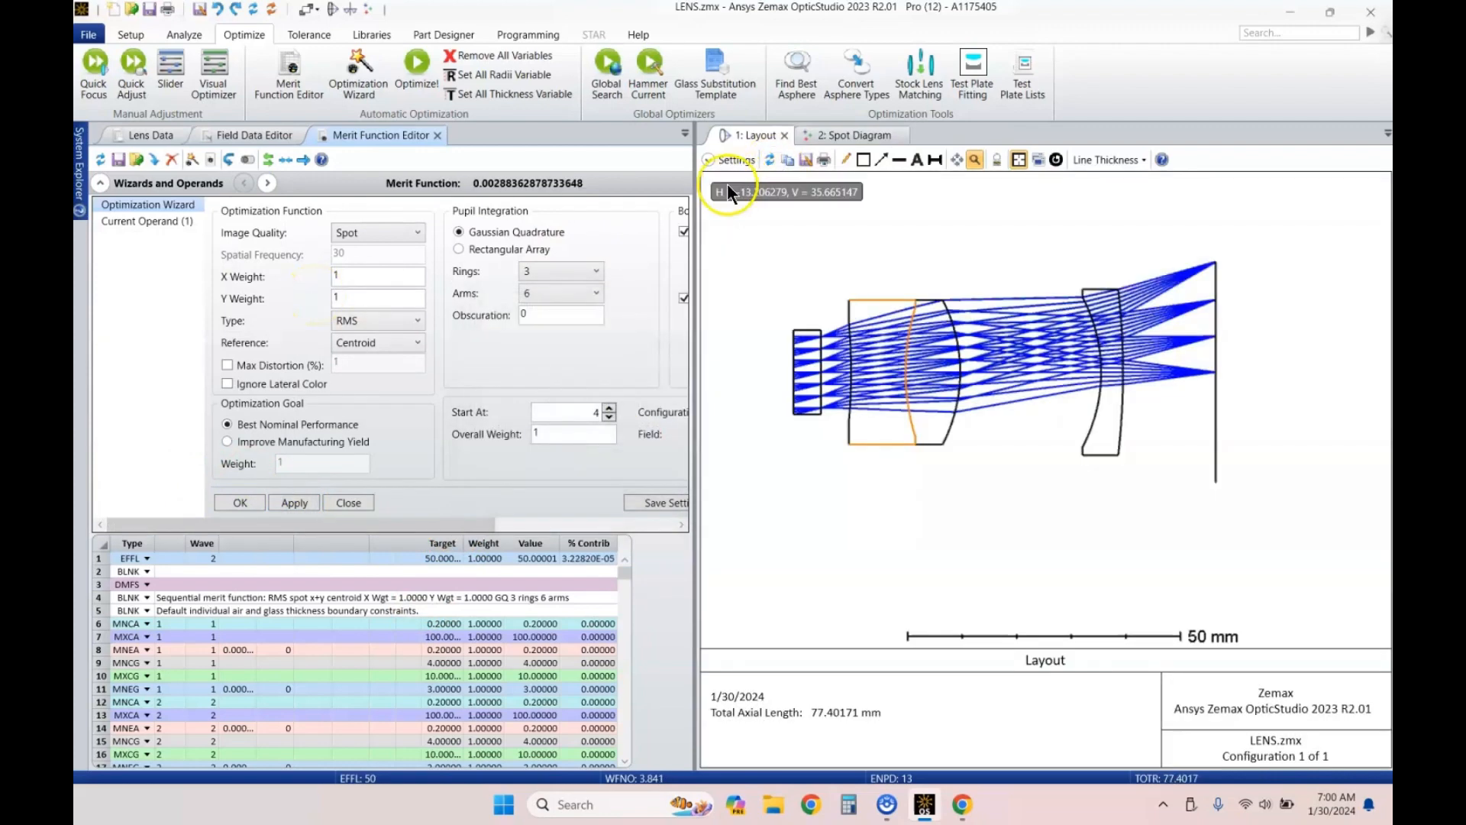
Step: Review the lens data and update the spot diagram for the 10 mm thickness-limited design
{"action": "left_click", "coordinate": [146, 135]}
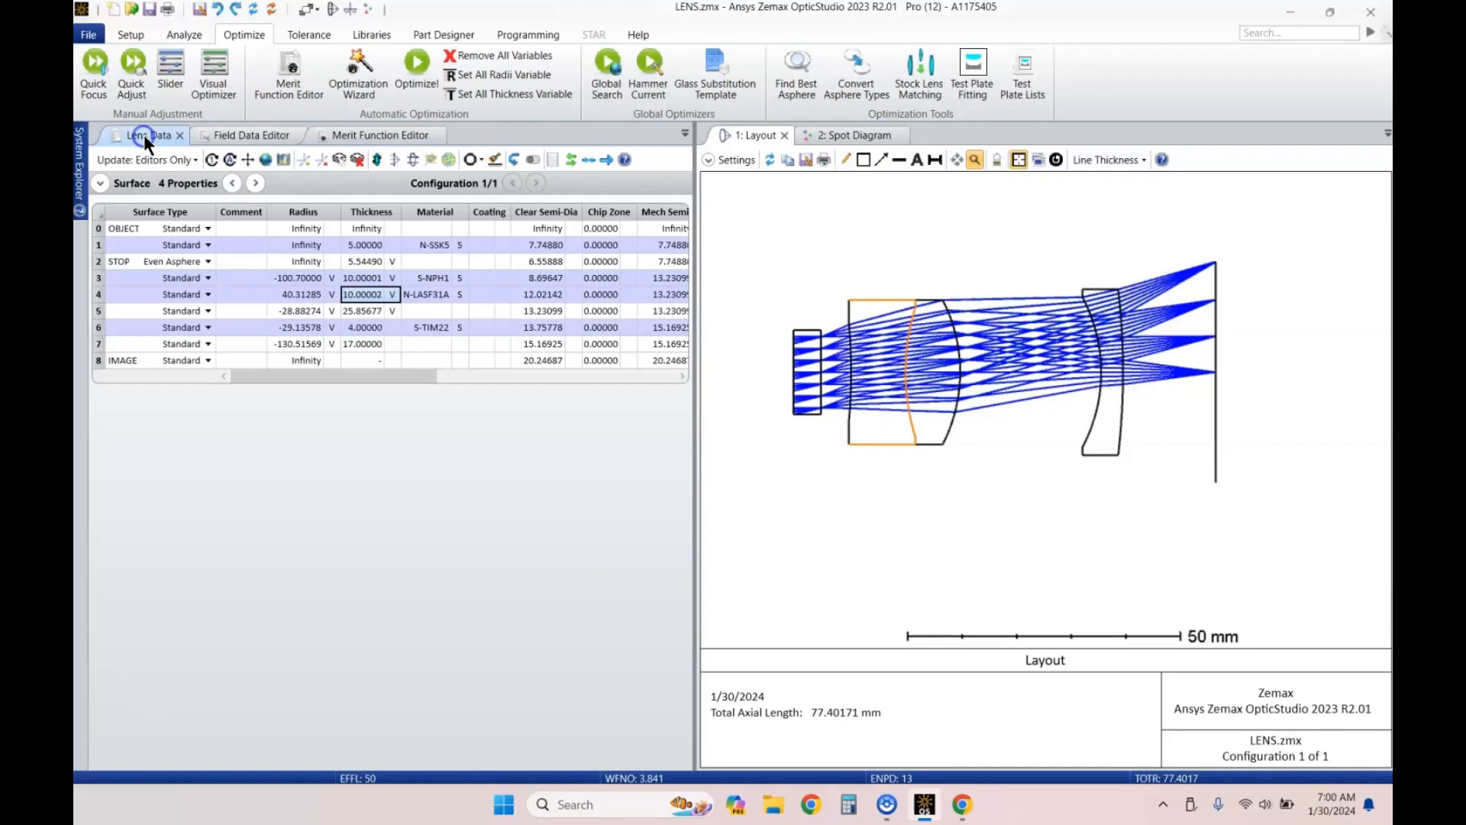
{"action": "left_click", "coordinate": [367, 343]}
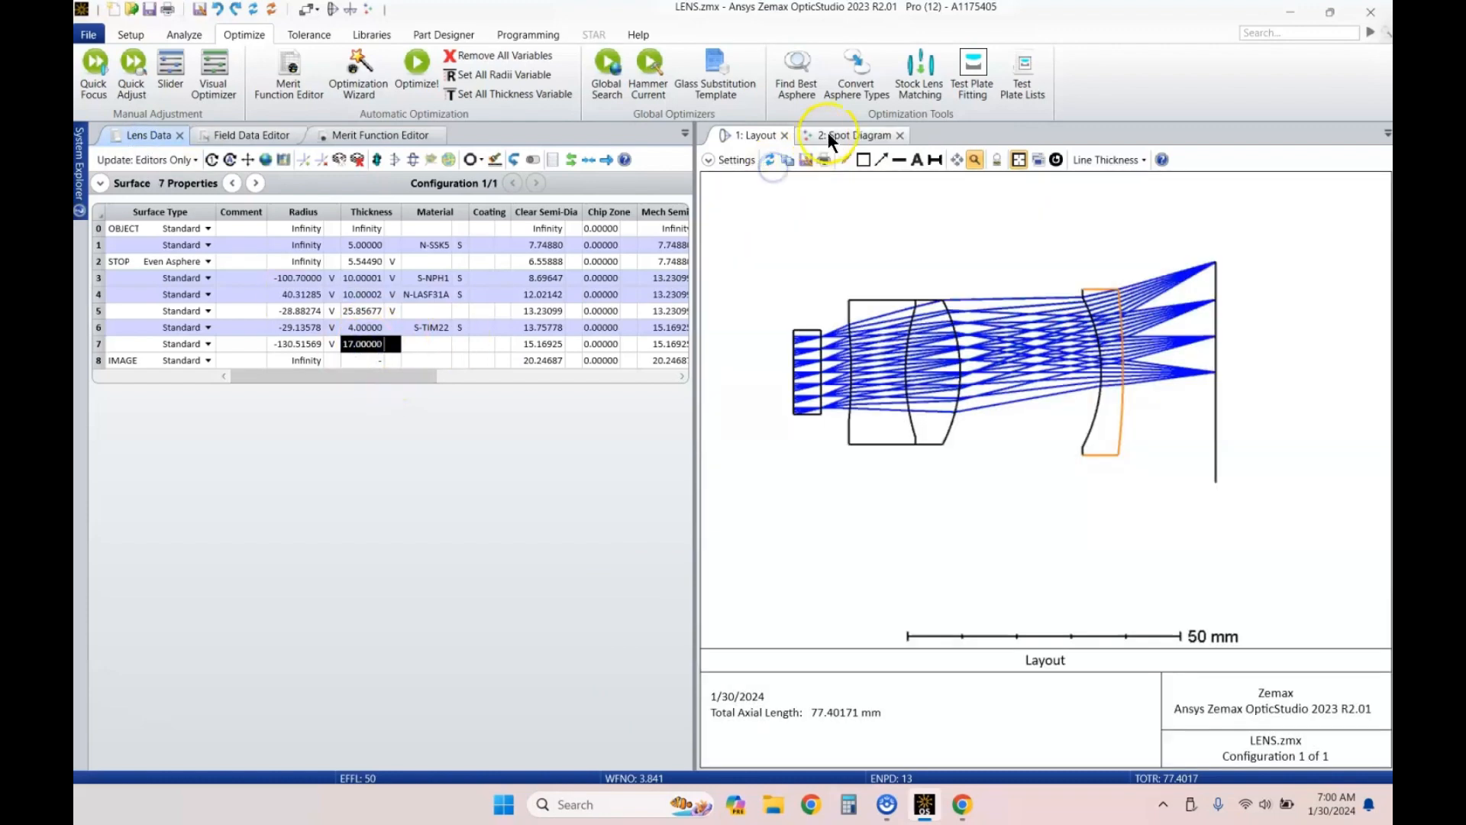
{"action": "left_click", "coordinate": [828, 135]}
{"action": "left_click", "coordinate": [768, 158]}
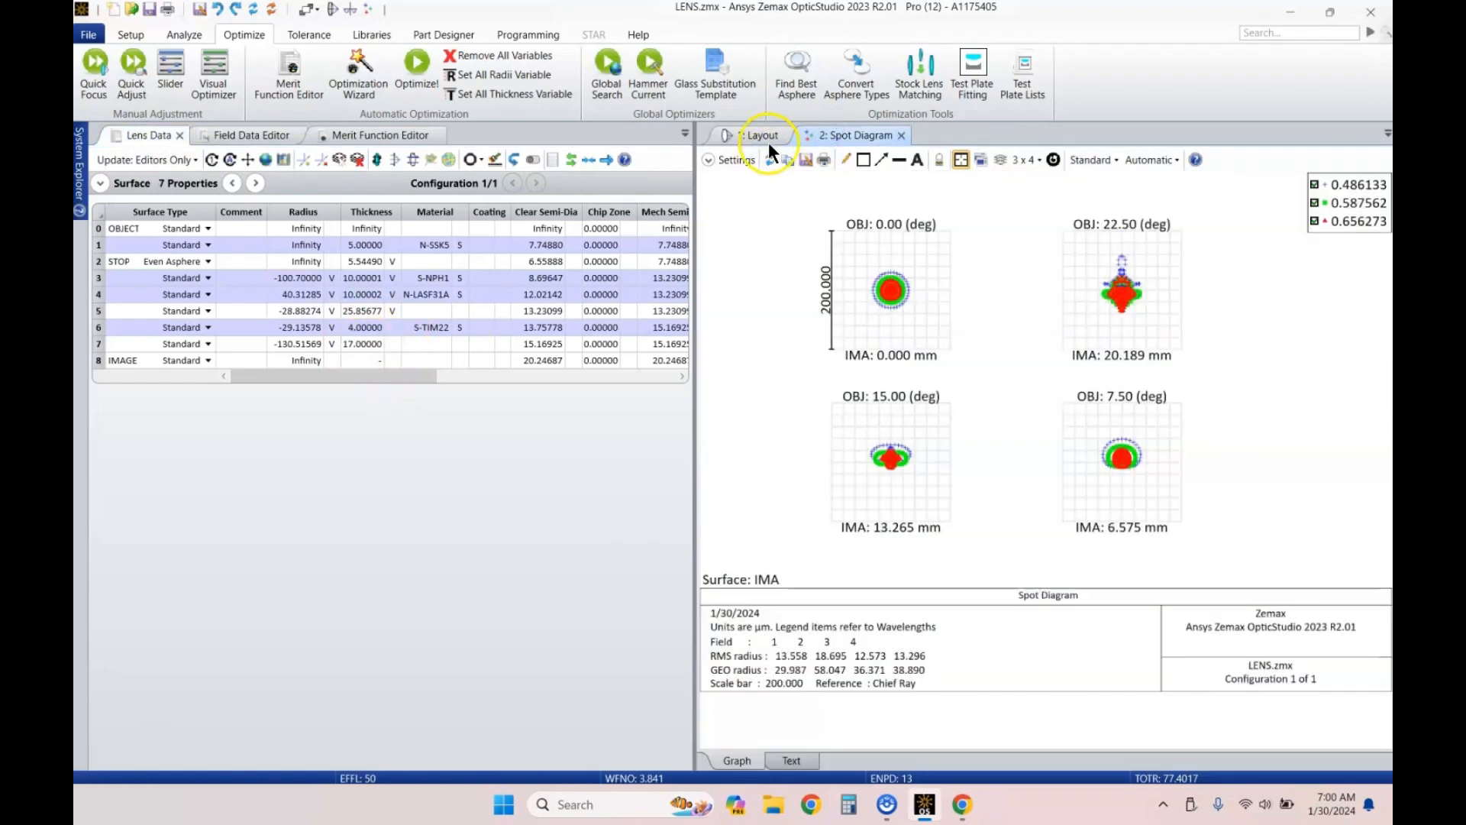
{"action": "left_click", "coordinate": [759, 131]}
Step: Examine the stop's clear semi-diameter and the shapes and spacing of the corrector plate, doublet and rear lens in the layout
{"action": "left_click", "coordinate": [552, 260]}
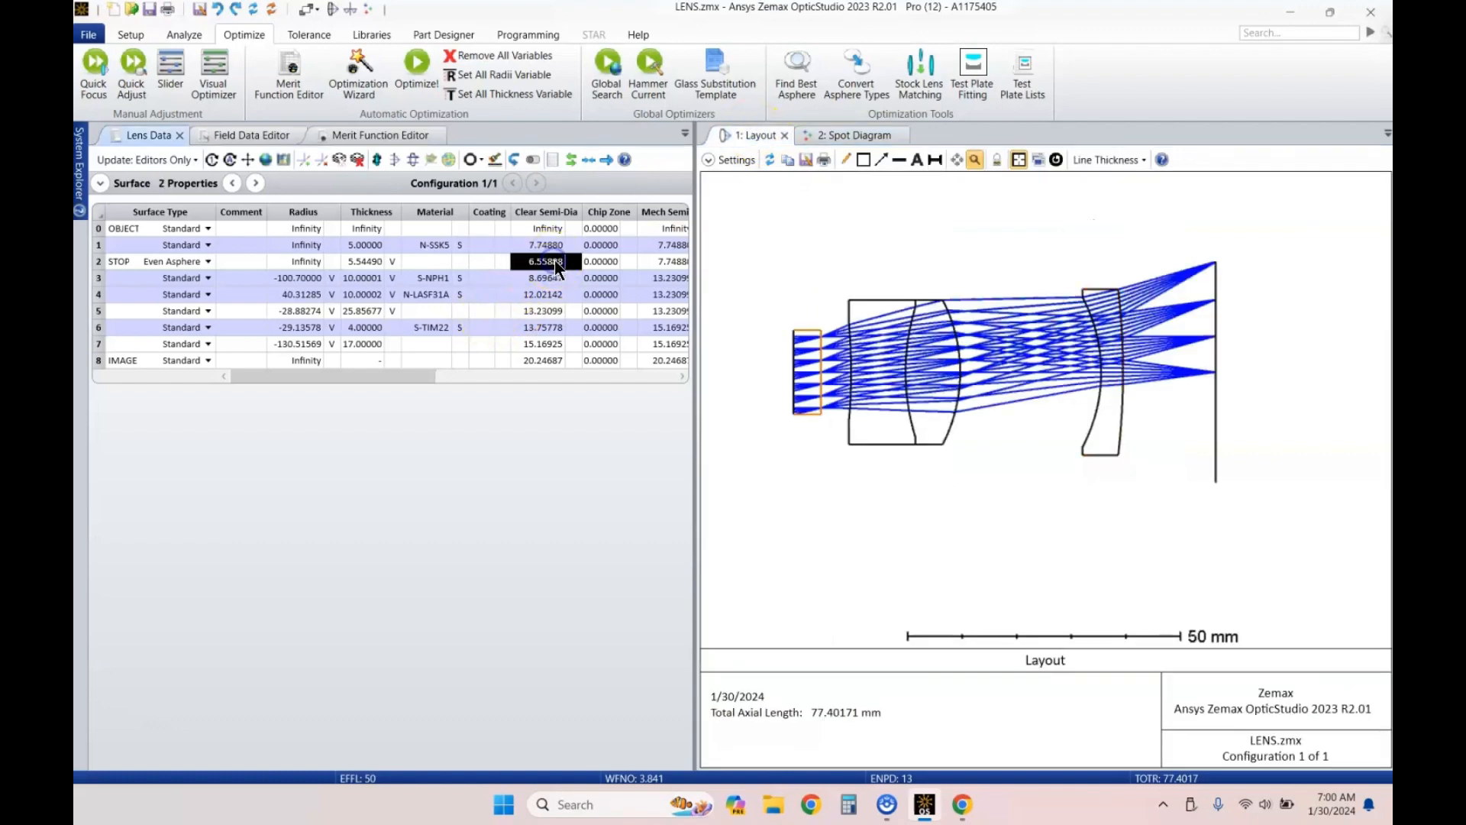
{"action": "scroll", "coordinate": [959, 334], "scroll_direction": "up", "scroll_amount": 3}
{"action": "scroll", "coordinate": [952, 333], "scroll_direction": "down", "scroll_amount": 2}
{"action": "mouse_move", "coordinate": [978, 337]}
{"action": "left_mouse_down"}
{"action": "mouse_move", "coordinate": [953, 334]}
{"action": "mouse_move", "coordinate": [1006, 331]}
{"action": "left_mouse_up"}
{"action": "scroll", "coordinate": [1015, 328], "scroll_direction": "down", "scroll_amount": 2}
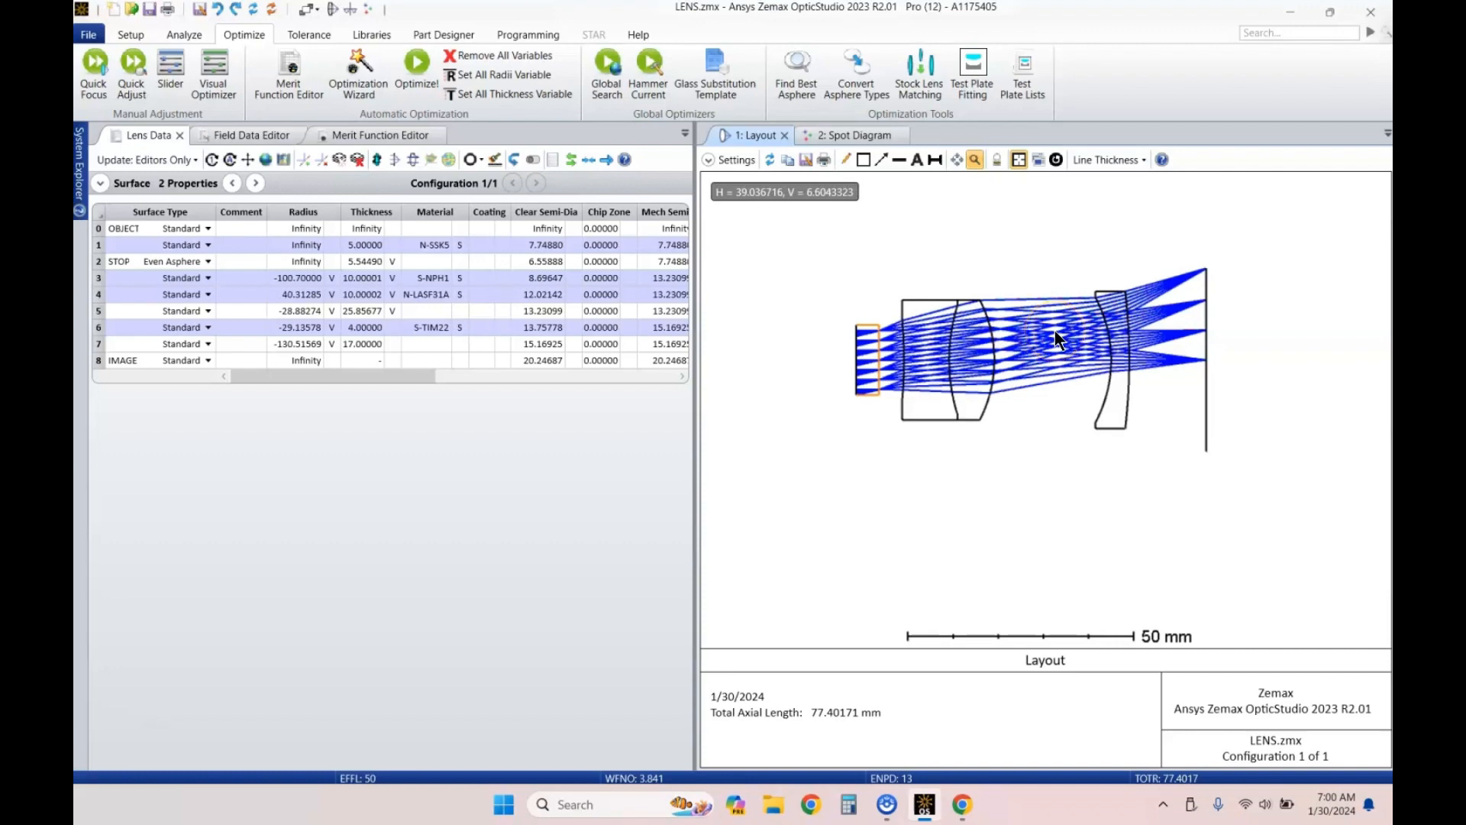
{"action": "scroll", "coordinate": [1033, 334], "scroll_direction": "up", "scroll_amount": 3}
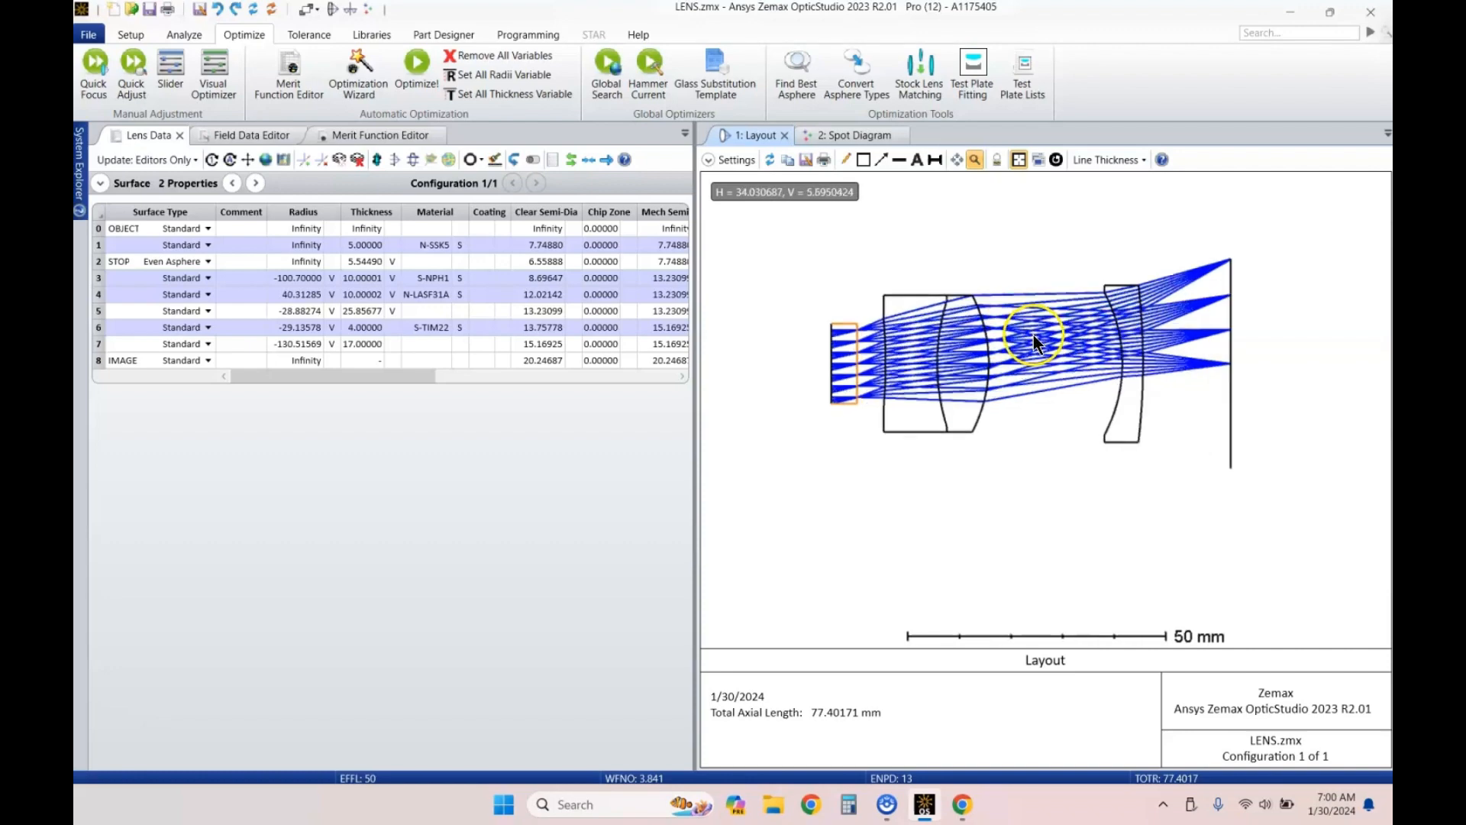
{"action": "scroll", "coordinate": [855, 365], "scroll_direction": "up", "scroll_amount": 1}
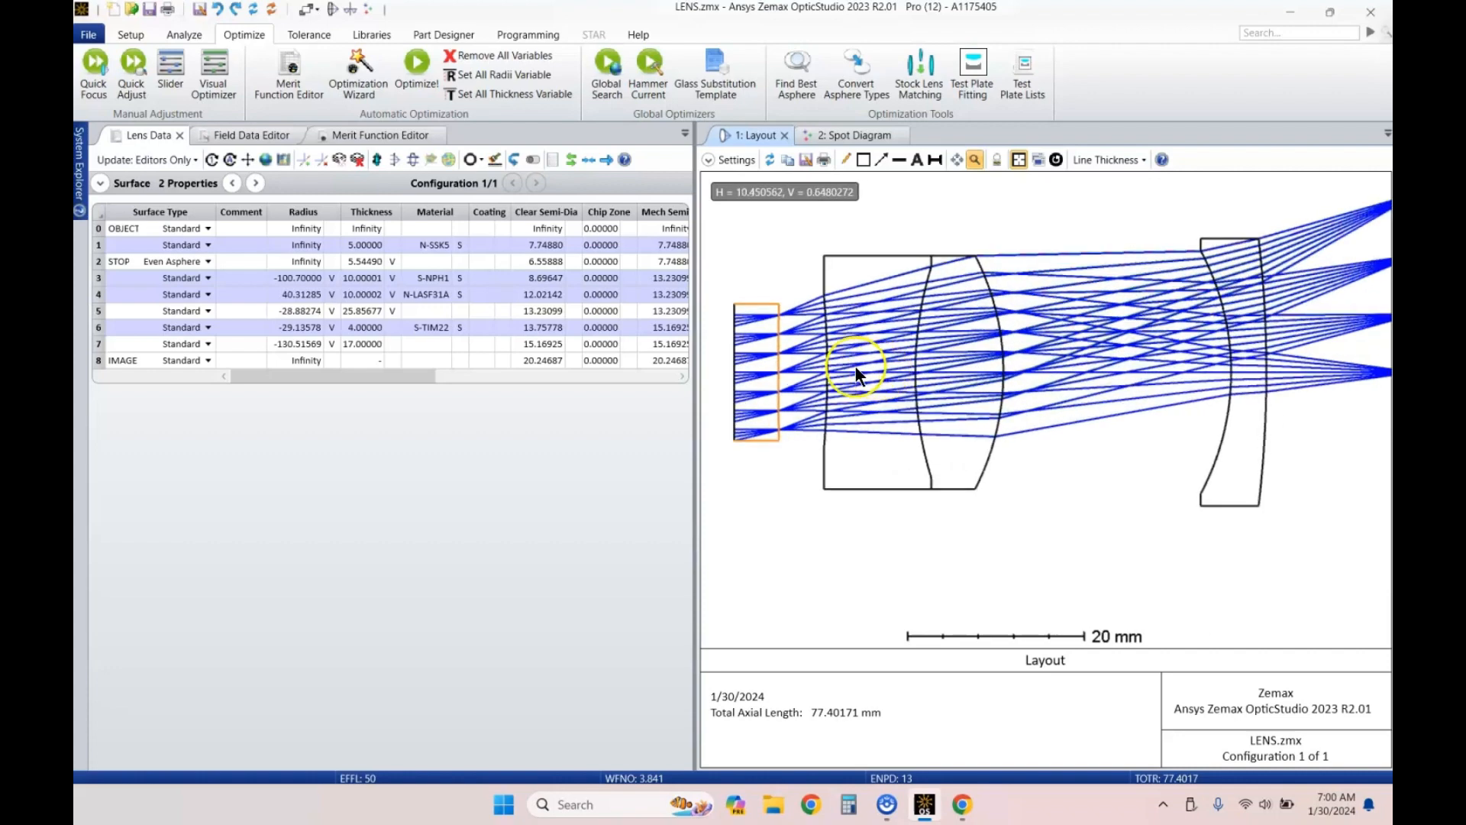
{"action": "scroll", "coordinate": [992, 359], "scroll_direction": "down", "scroll_amount": 2}
{"action": "left_click_drag", "start_coordinate": [977, 359], "coordinate": [988, 346]}
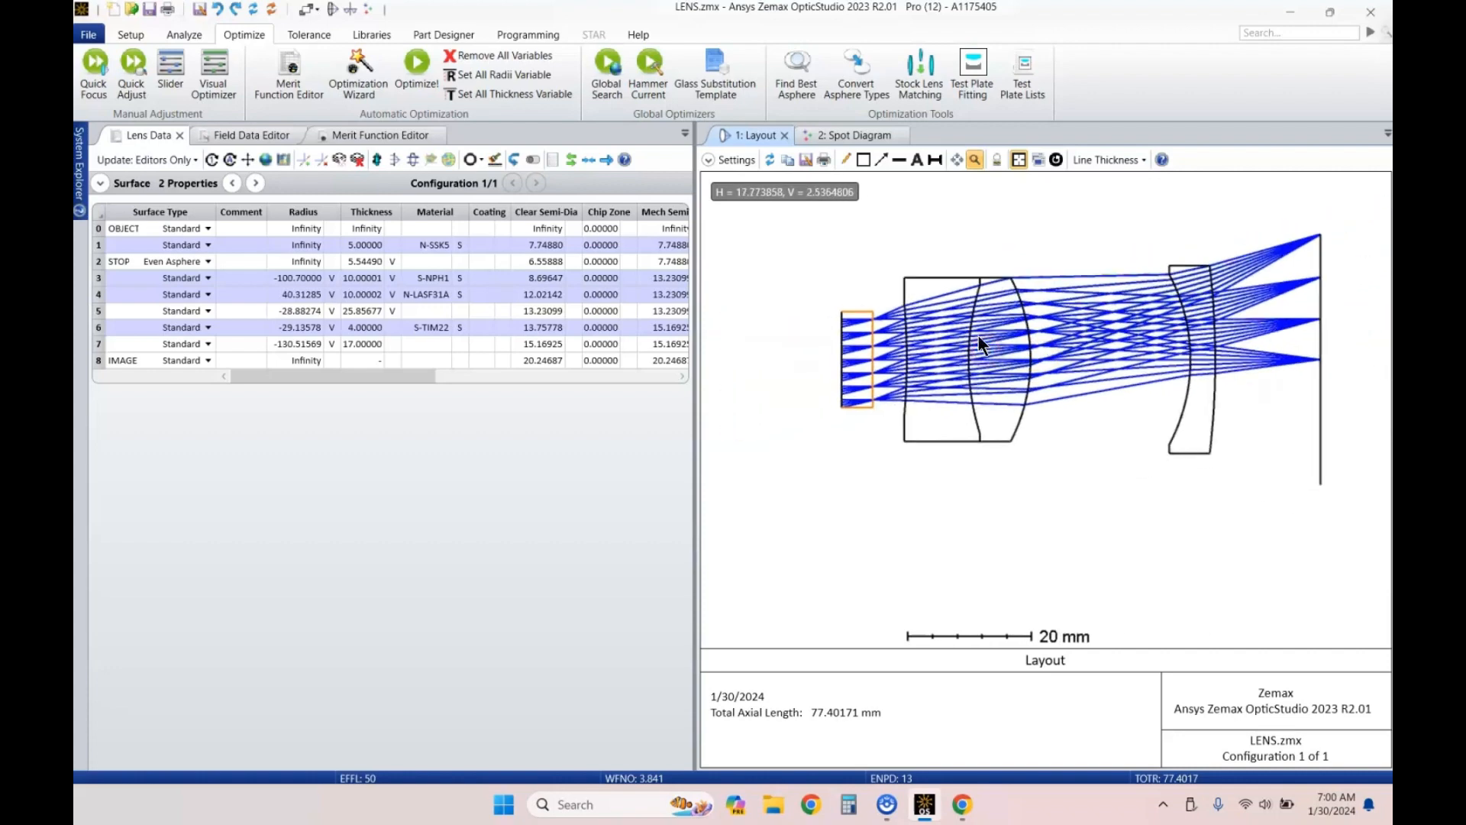
Step: Make the radii of both corrector plate surfaces, 1 and 2, variable
{"action": "left_click", "coordinate": [298, 244]}
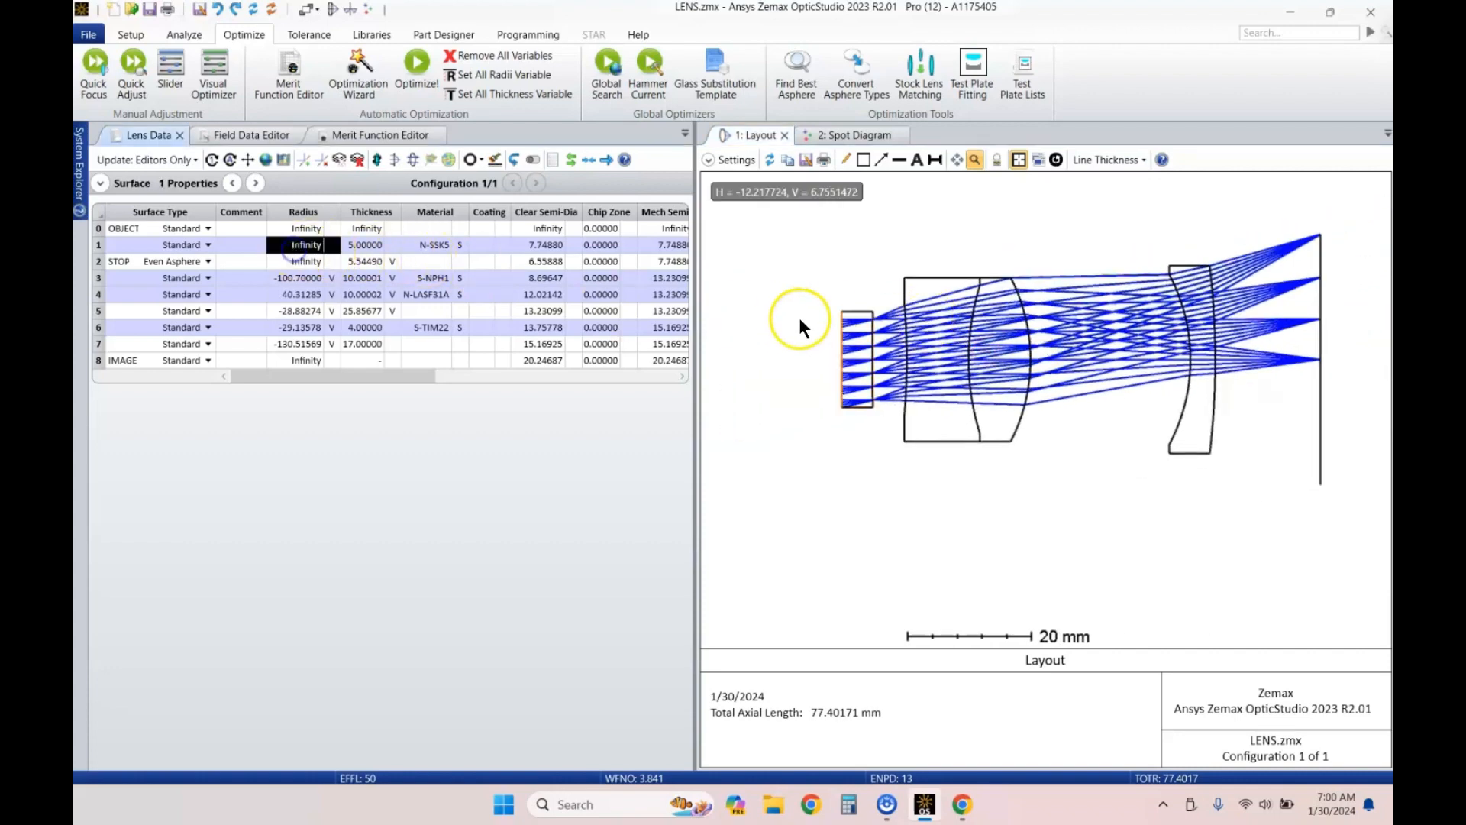
{"action": "scroll", "coordinate": [871, 356], "scroll_direction": "up", "scroll_amount": 3}
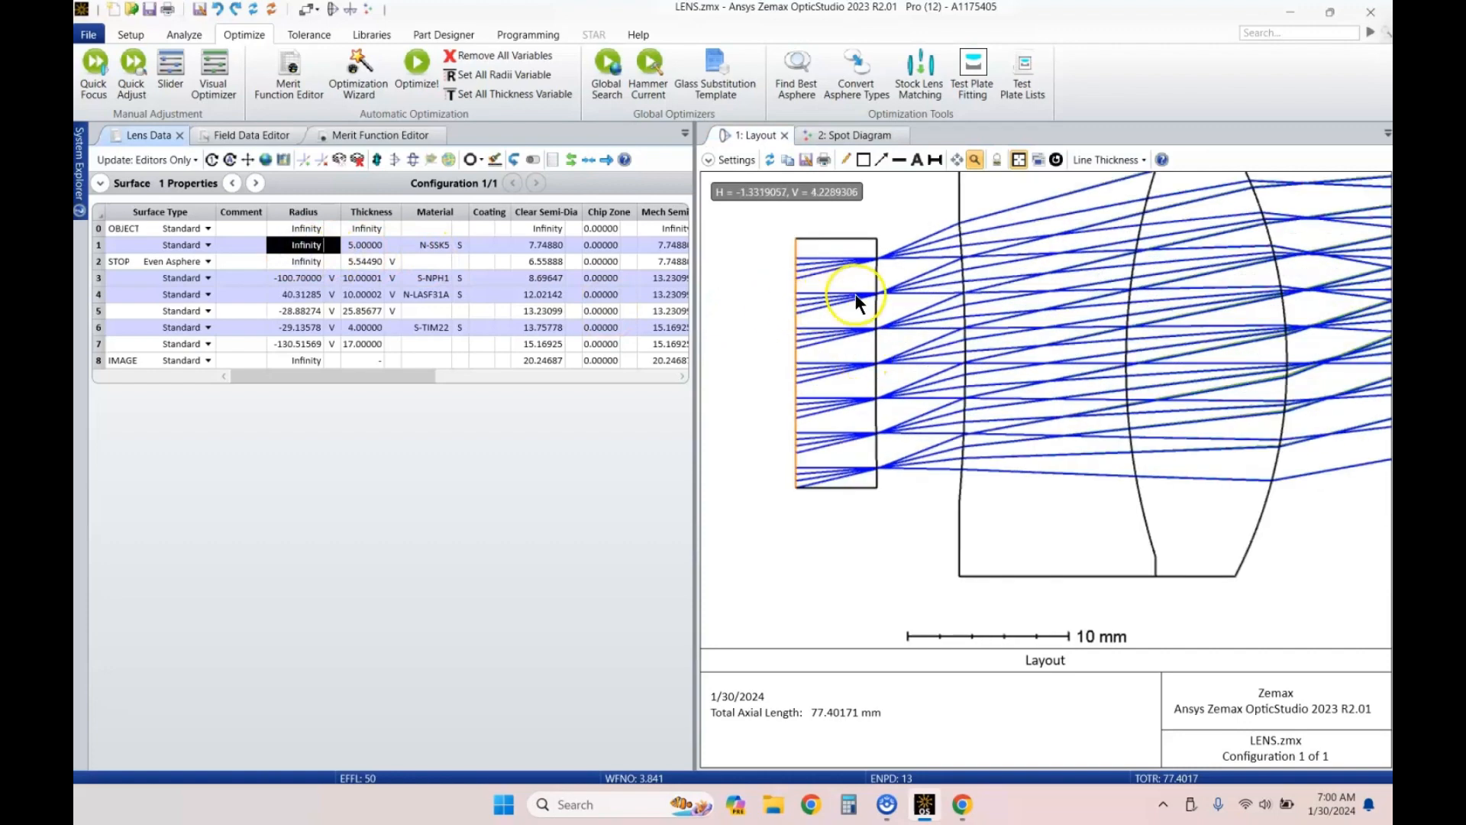
{"action": "scroll", "coordinate": [859, 305], "scroll_direction": "down", "scroll_amount": 3}
{"action": "scroll", "coordinate": [878, 314], "scroll_direction": "up", "scroll_amount": 4}
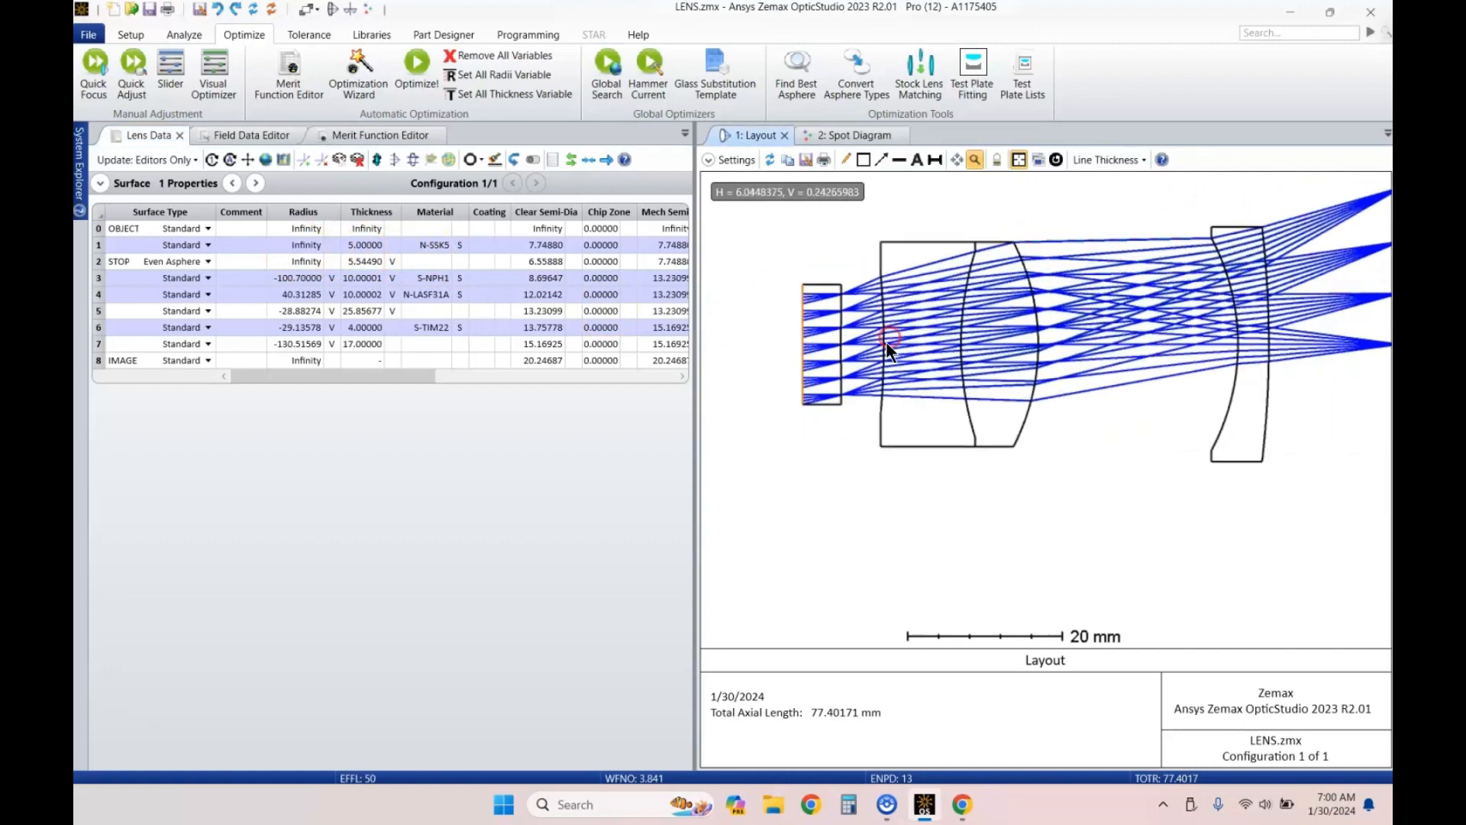
{"action": "left_click_drag", "start_coordinate": [308, 243], "coordinate": [300, 260]}
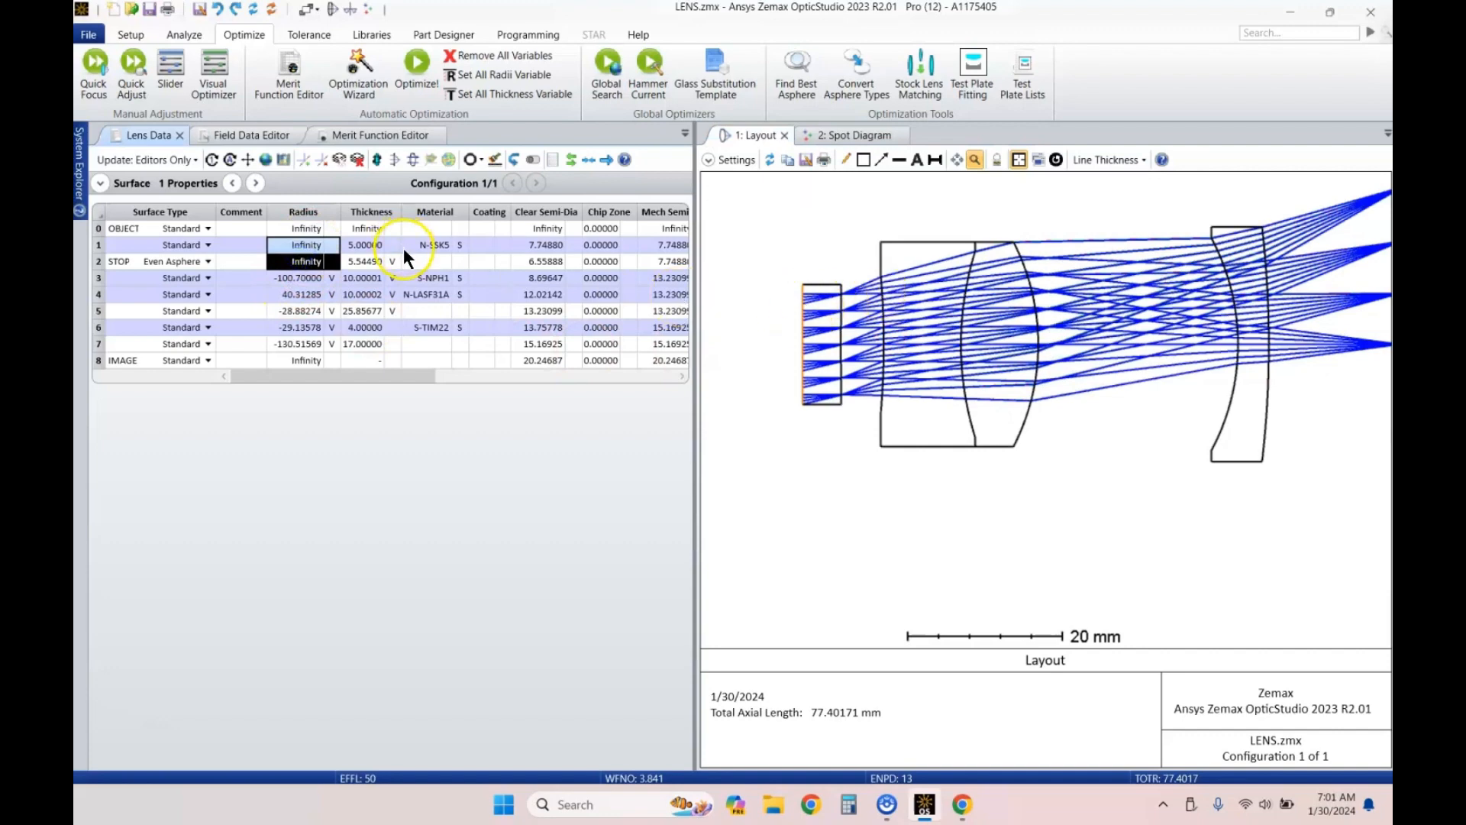
{"action": "left_click", "coordinate": [368, 229]}
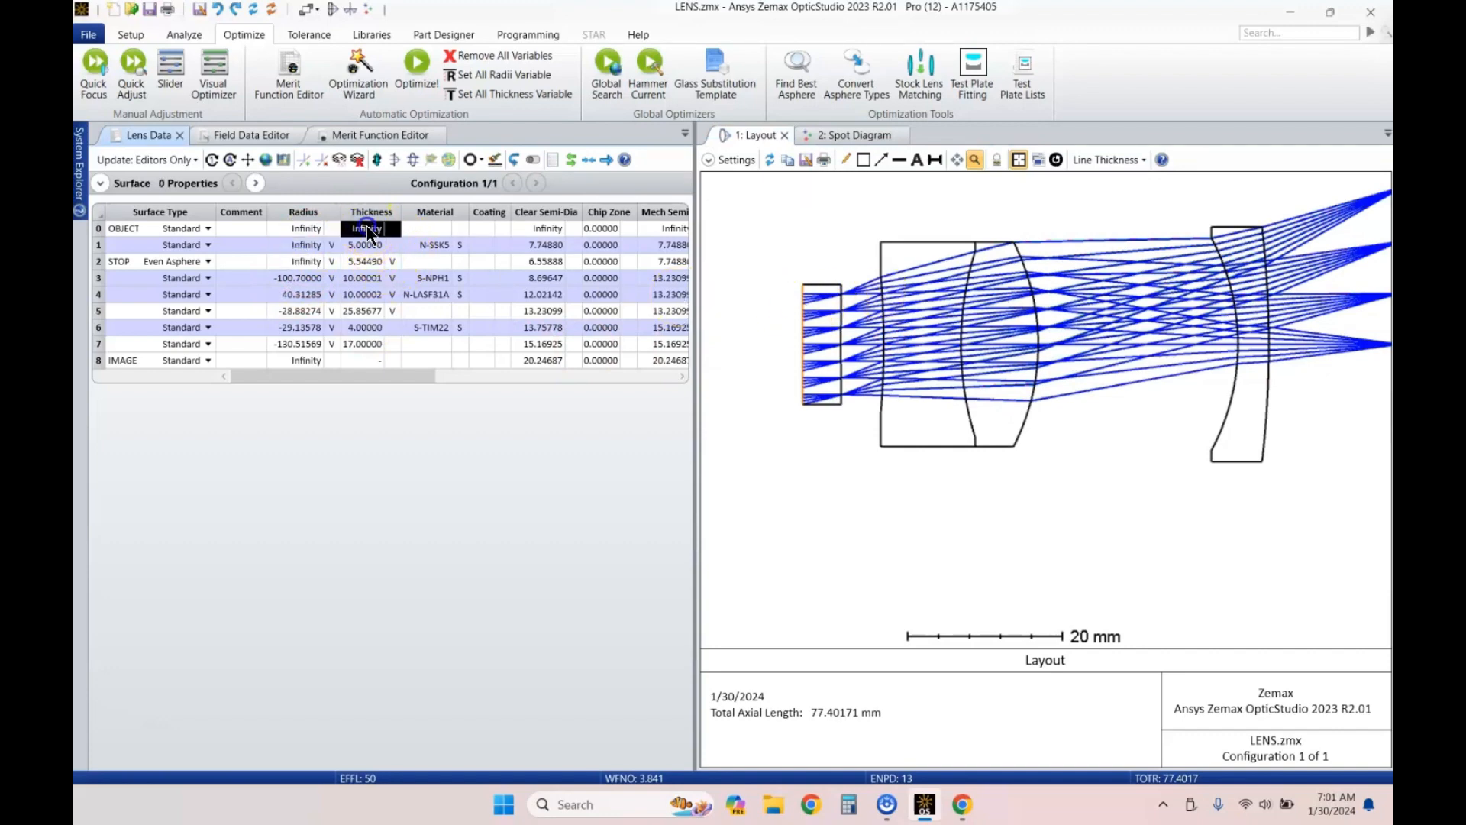
Step: Run a local optimization with the corrector plate radii as variables and refresh the layout
{"action": "key", "text": "ctrl+shift+o"}
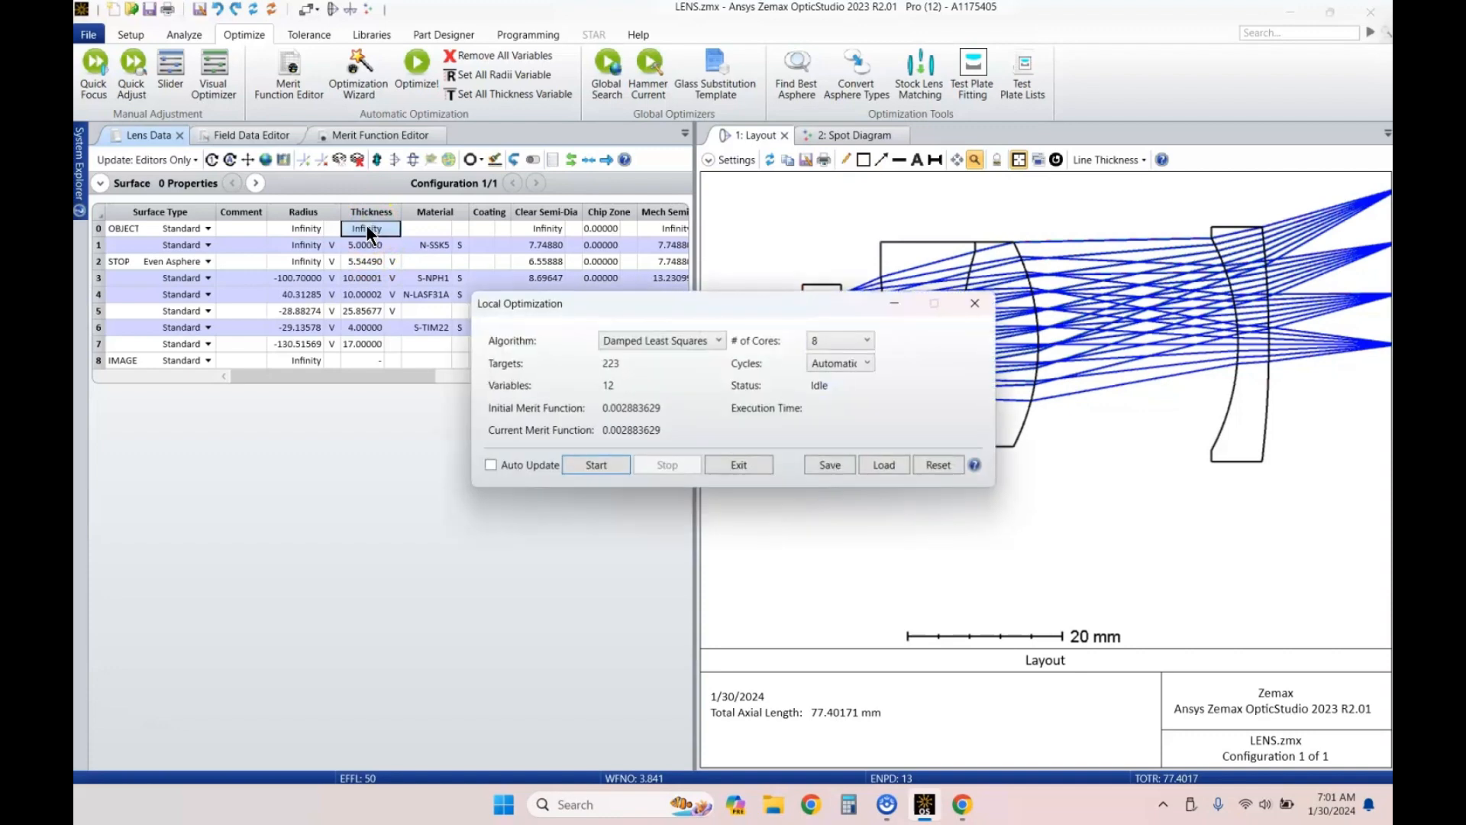
{"action": "key", "text": "Return"}
{"action": "left_click", "coordinate": [739, 465]}
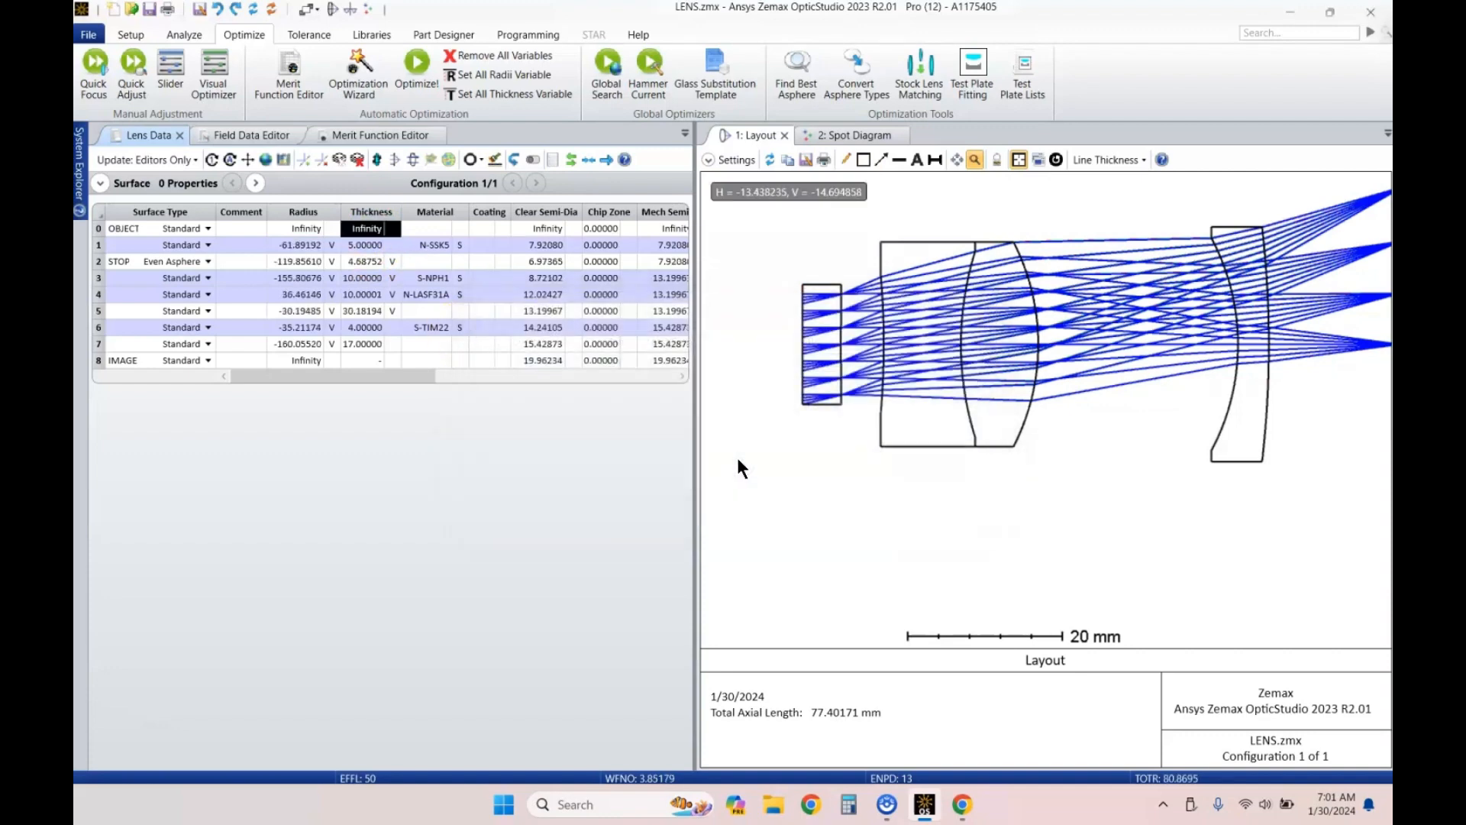
{"action": "left_click", "coordinate": [772, 159]}
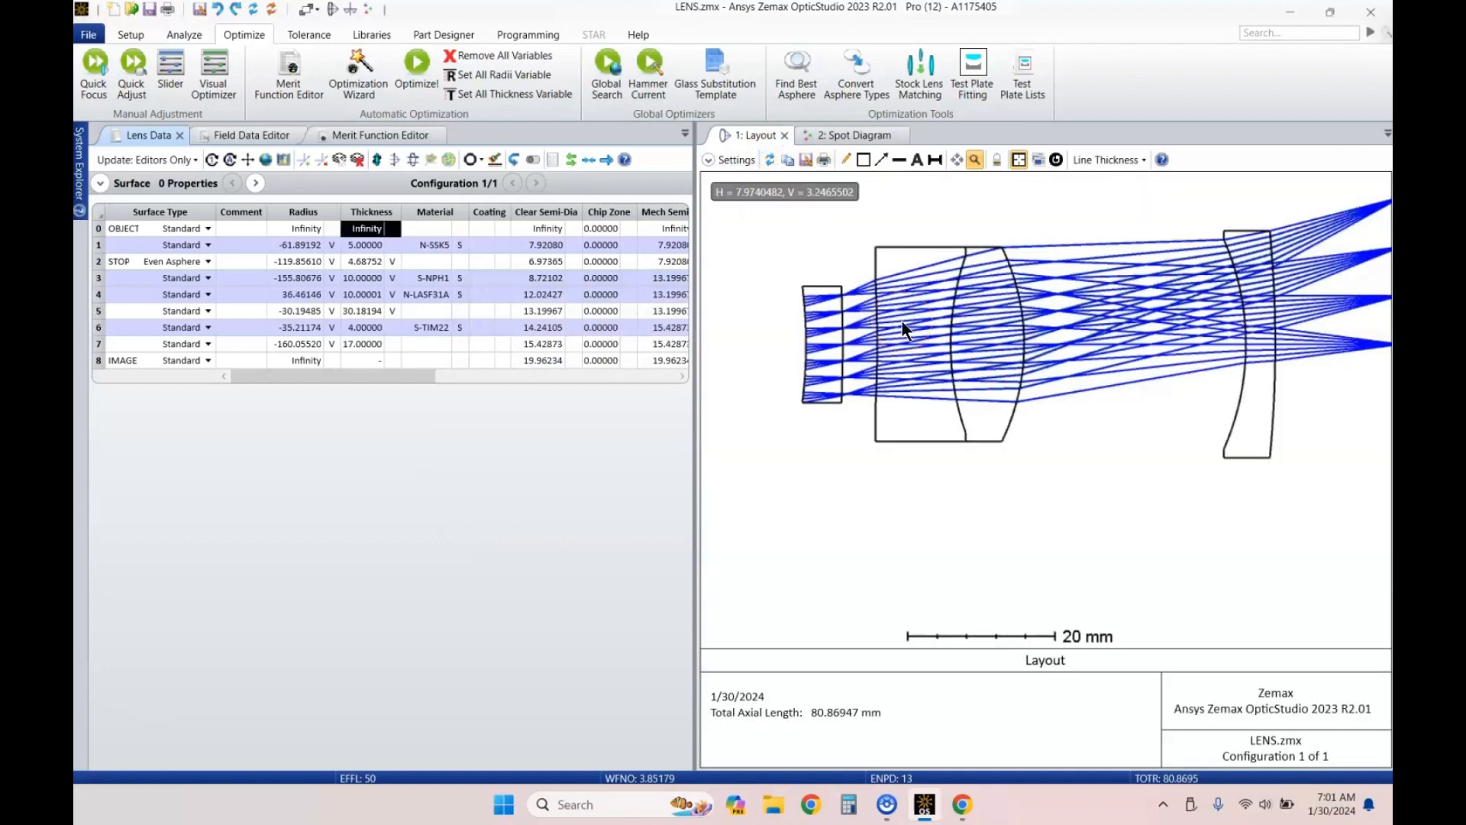
Step: Run a Hammer optimization with the corrector plate radii as variables, stop it after about 18 seconds and refresh the layout
{"action": "key", "text": "ctrl+shift+h"}
{"action": "key", "text": "Return"}
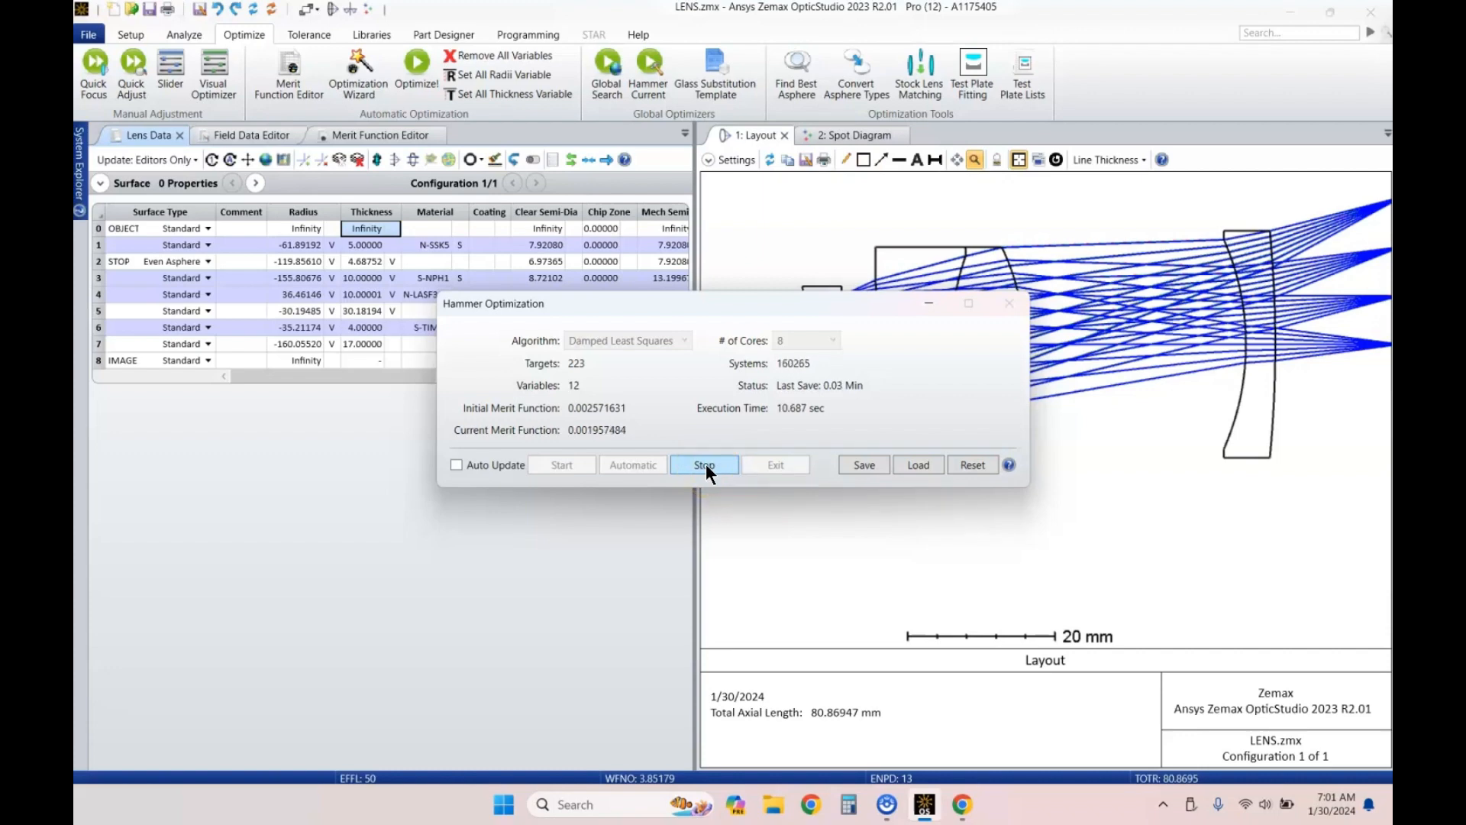
{"action": "left_click", "coordinate": [701, 458]}
{"action": "left_click", "coordinate": [699, 465]}
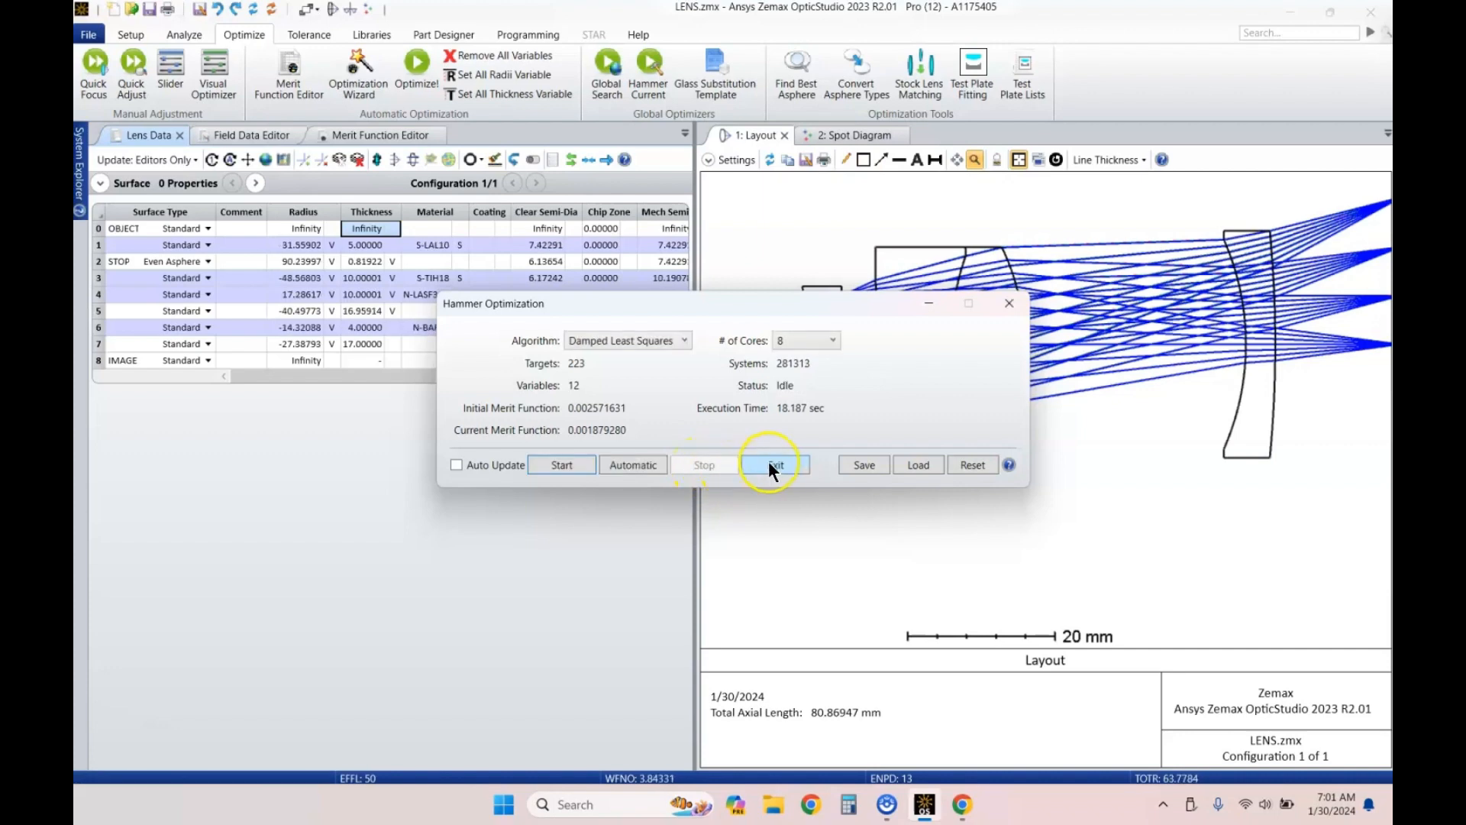
{"action": "left_click", "coordinate": [768, 461]}
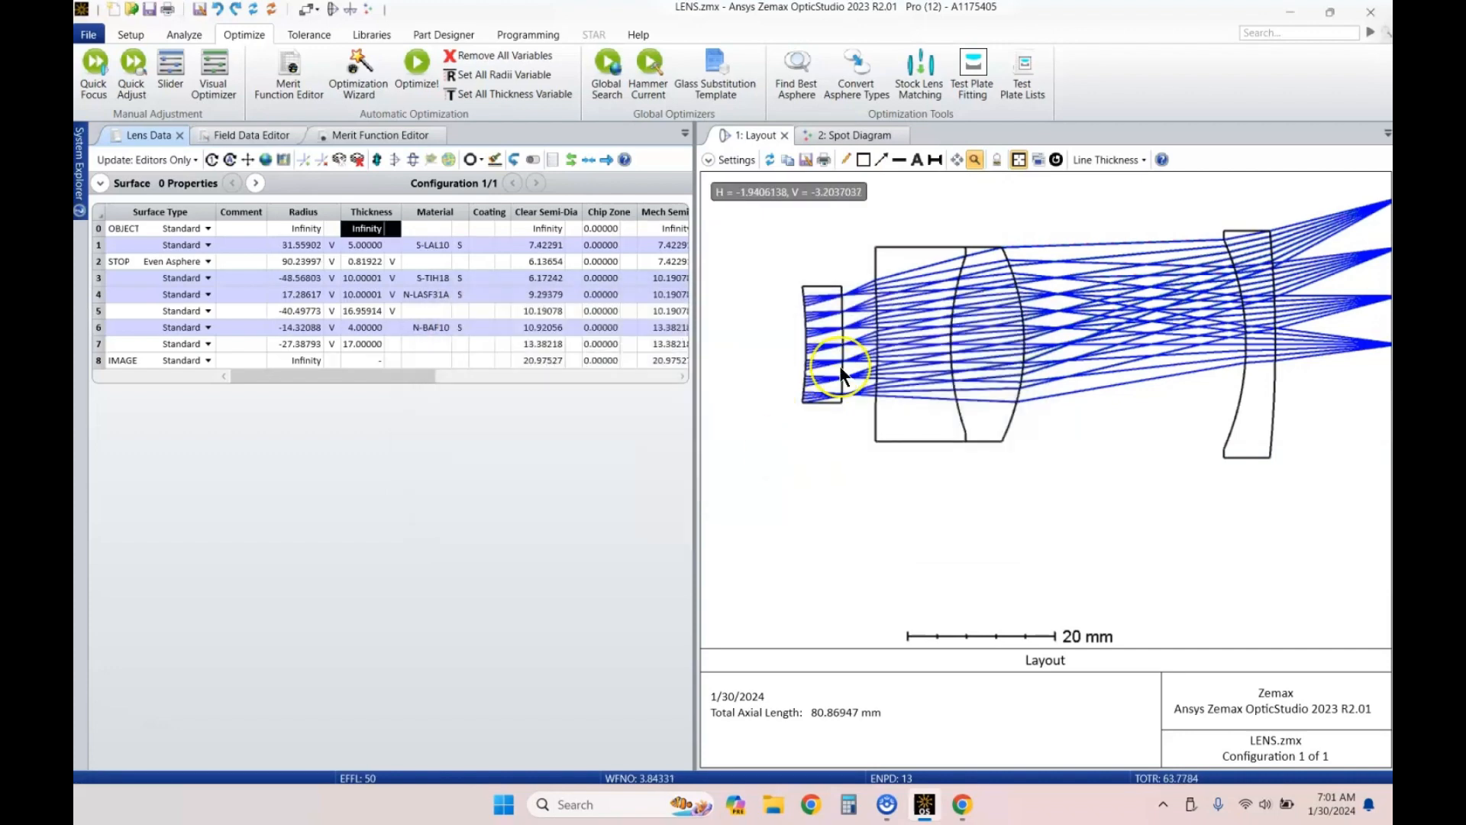
{"action": "left_click", "coordinate": [769, 159]}
{"action": "right_click", "coordinate": [996, 375]}
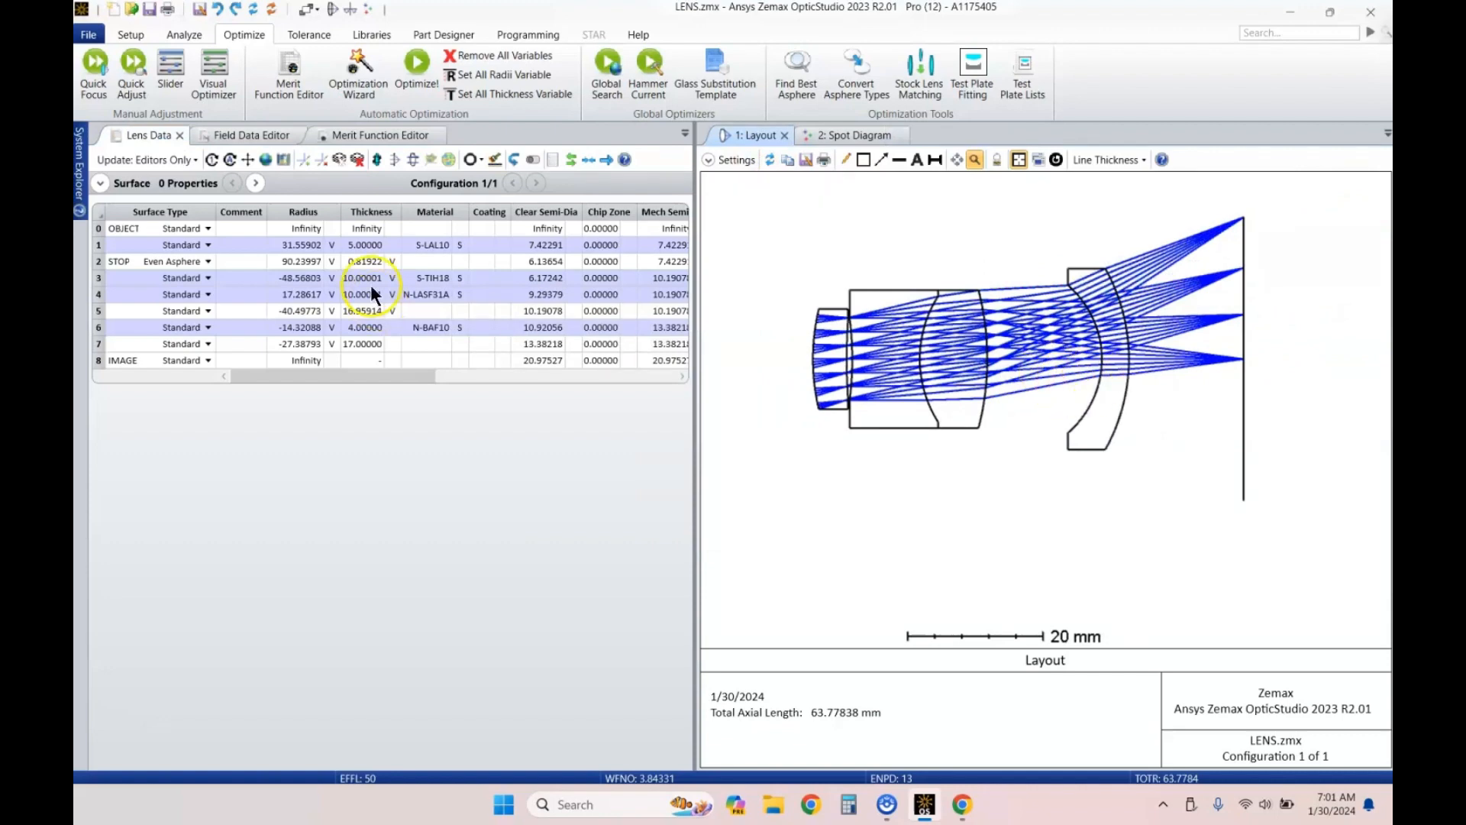
Step: Examine the updated spot diagram, the air gap after the corrector plate and the rear lens shape in the layout
{"action": "left_click", "coordinate": [360, 261]}
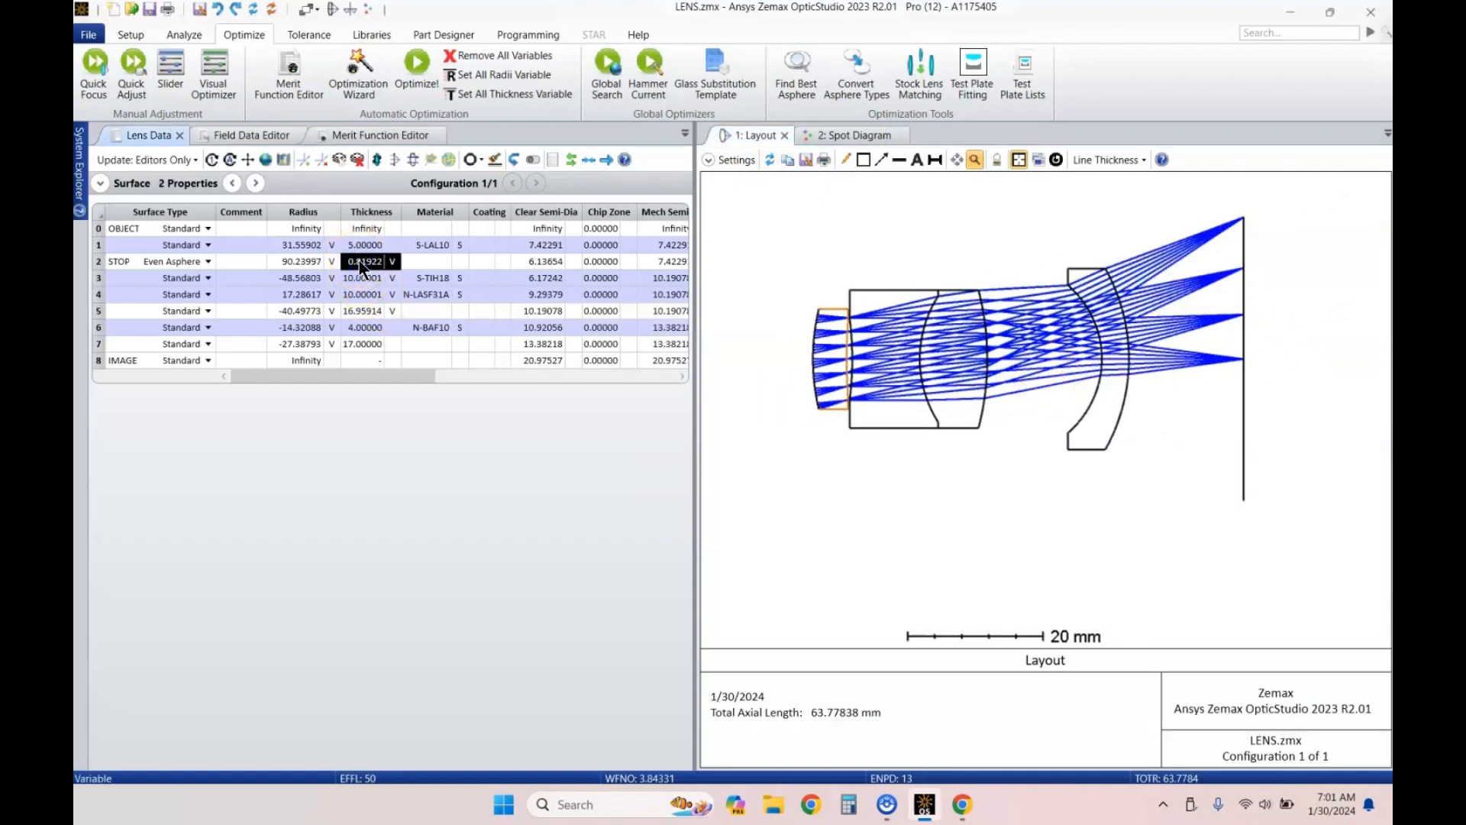
{"action": "left_click", "coordinate": [831, 135]}
{"action": "left_click", "coordinate": [769, 160]}
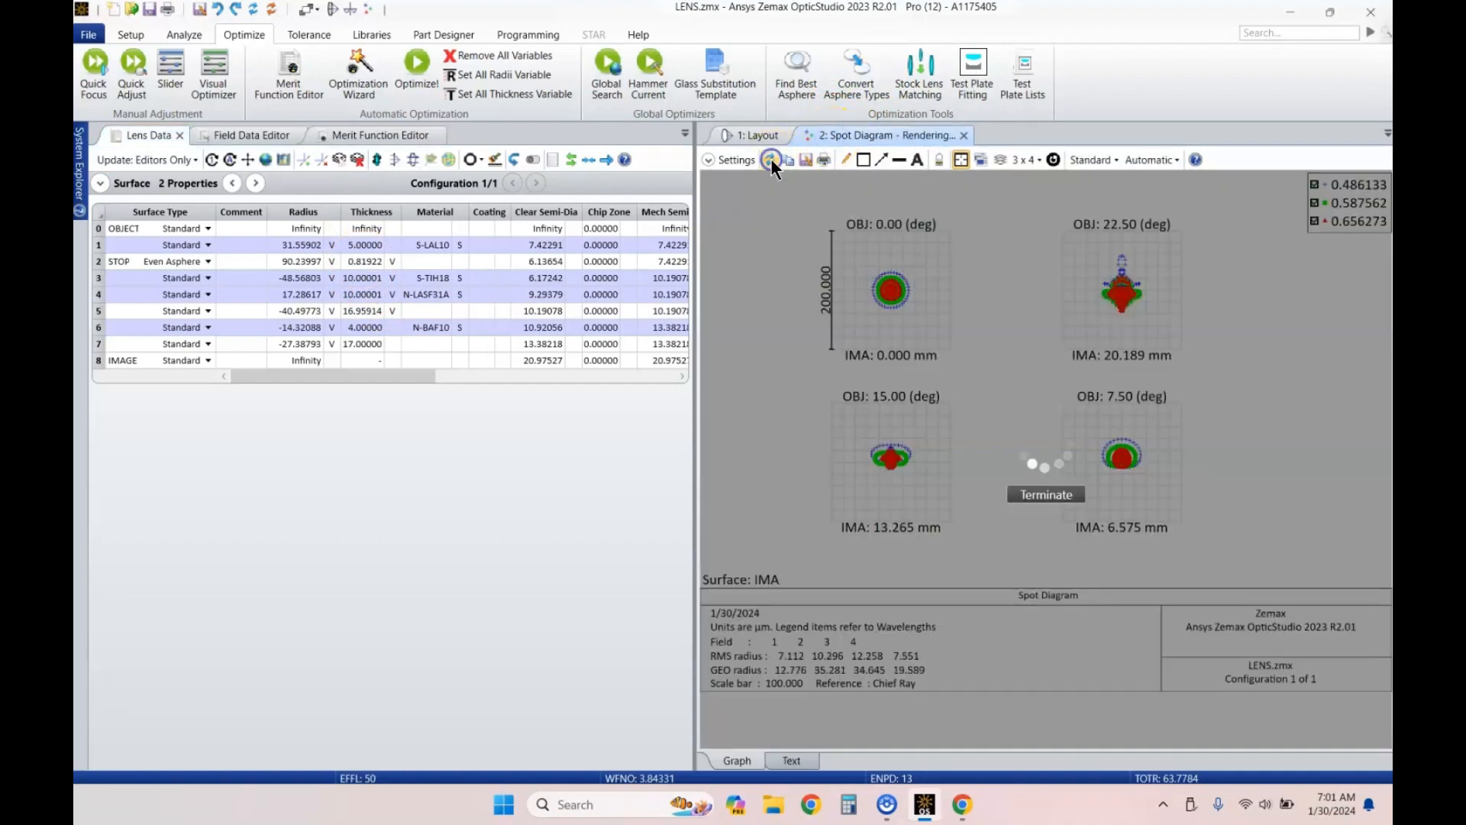
{"action": "left_click", "coordinate": [757, 135]}
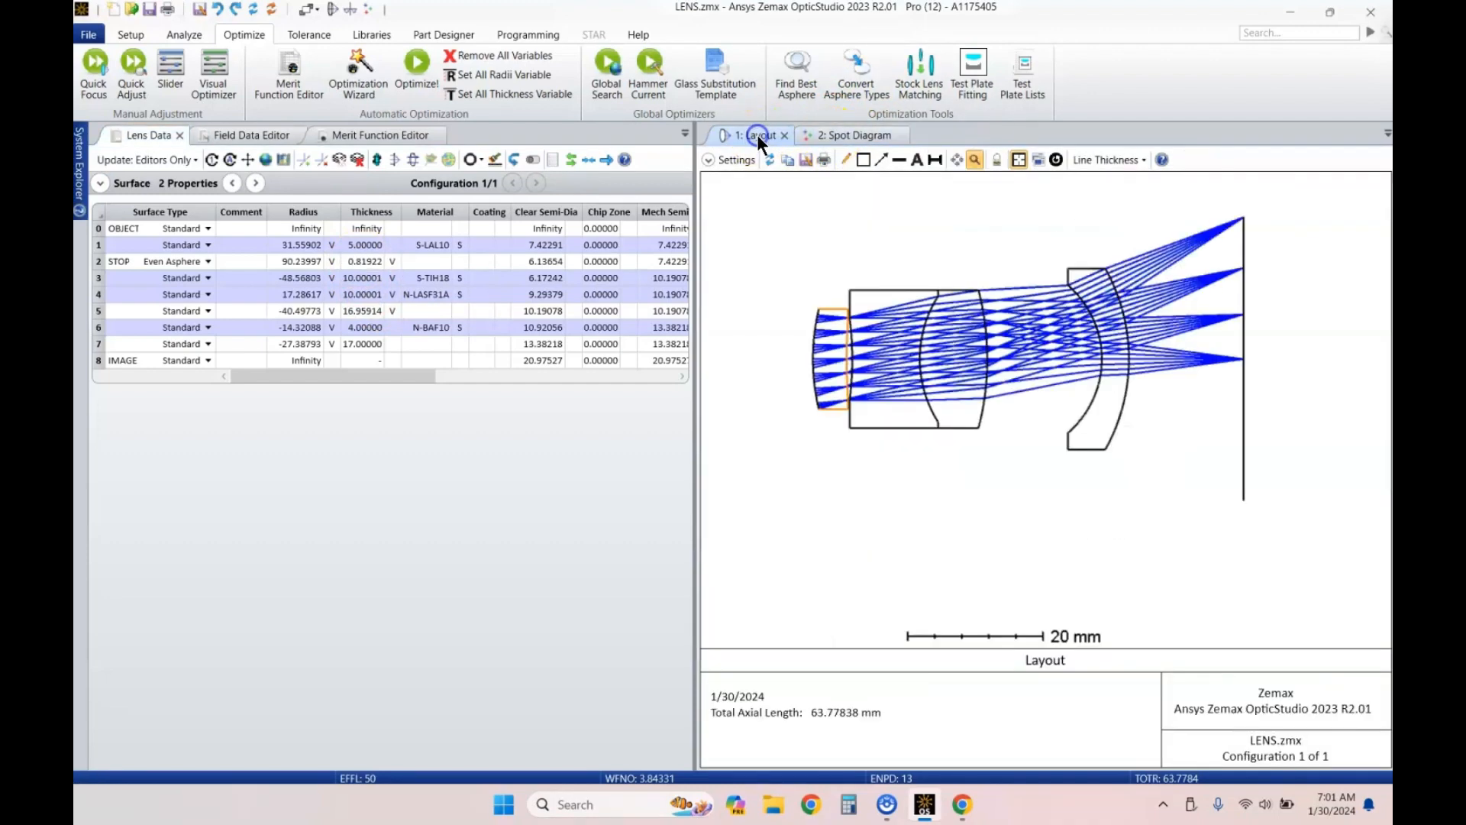
{"action": "scroll", "coordinate": [868, 323], "scroll_direction": "up", "scroll_amount": 5}
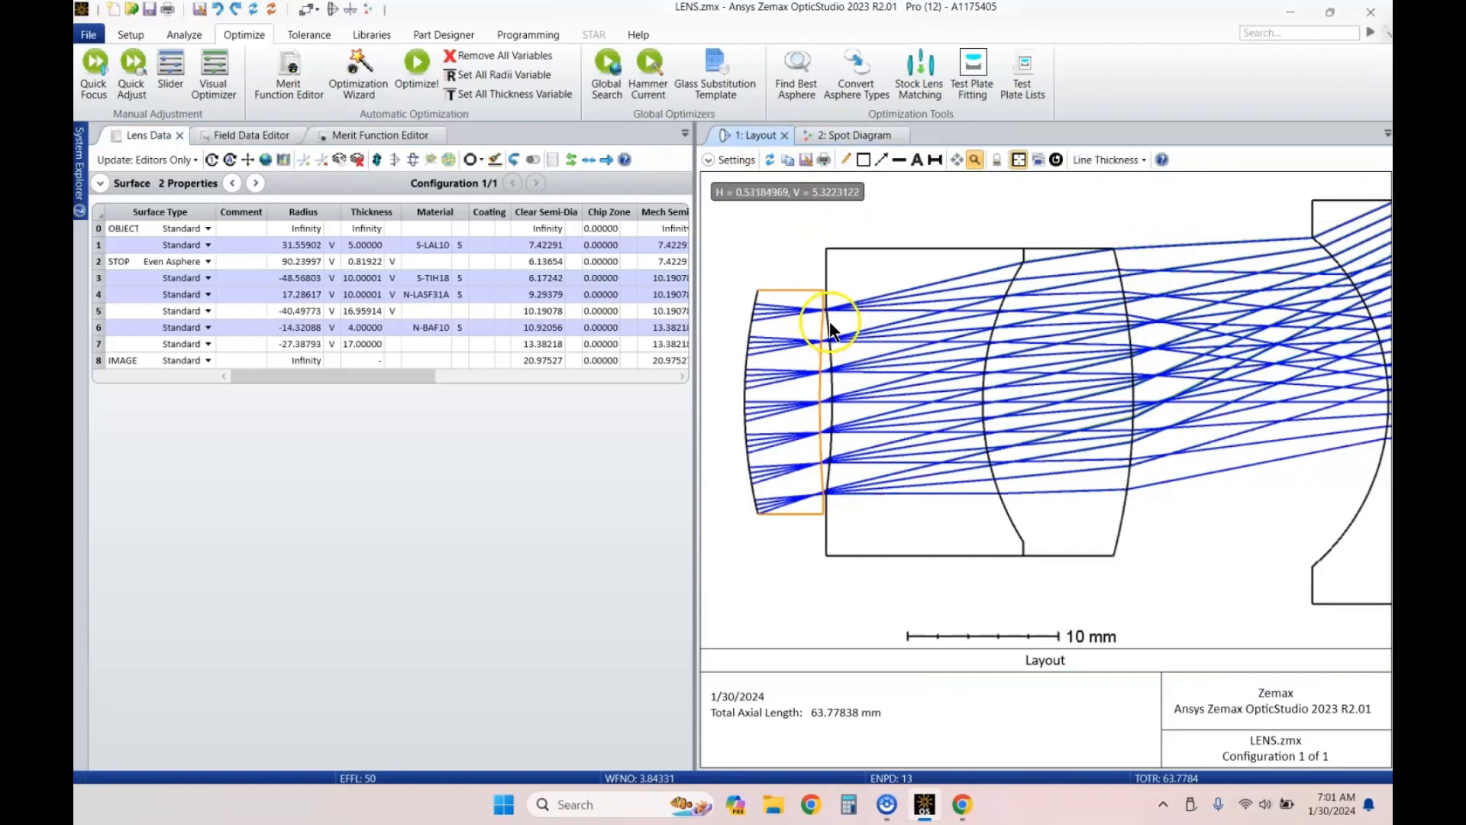
{"action": "scroll", "coordinate": [1074, 306], "scroll_direction": "down", "scroll_amount": 3}
{"action": "scroll", "coordinate": [1139, 306], "scroll_direction": "up", "scroll_amount": 1}
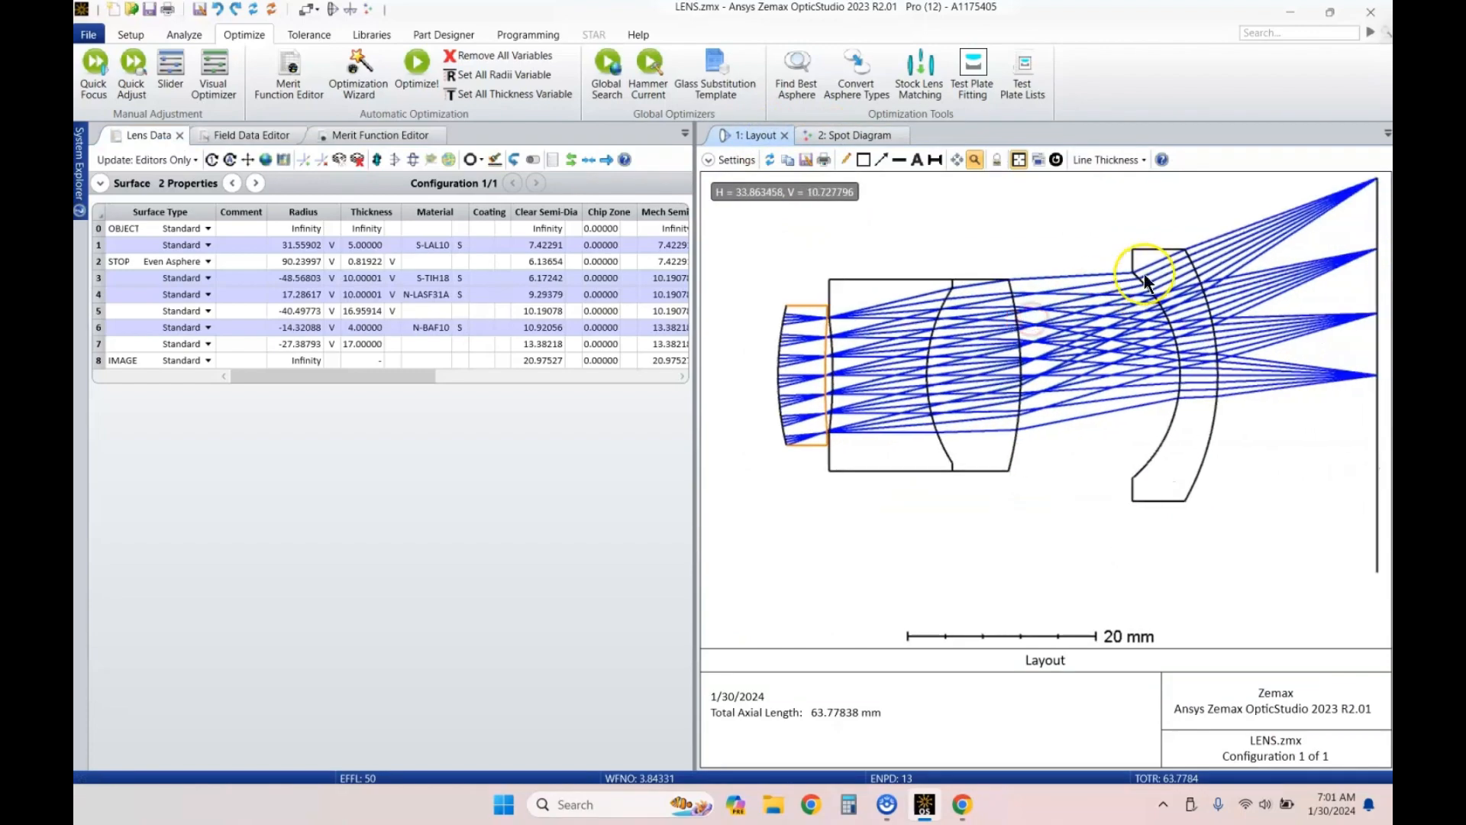
{"action": "scroll", "coordinate": [1143, 272], "scroll_direction": "up", "scroll_amount": 2}
{"action": "scroll", "coordinate": [1115, 277], "scroll_direction": "down", "scroll_amount": 5}
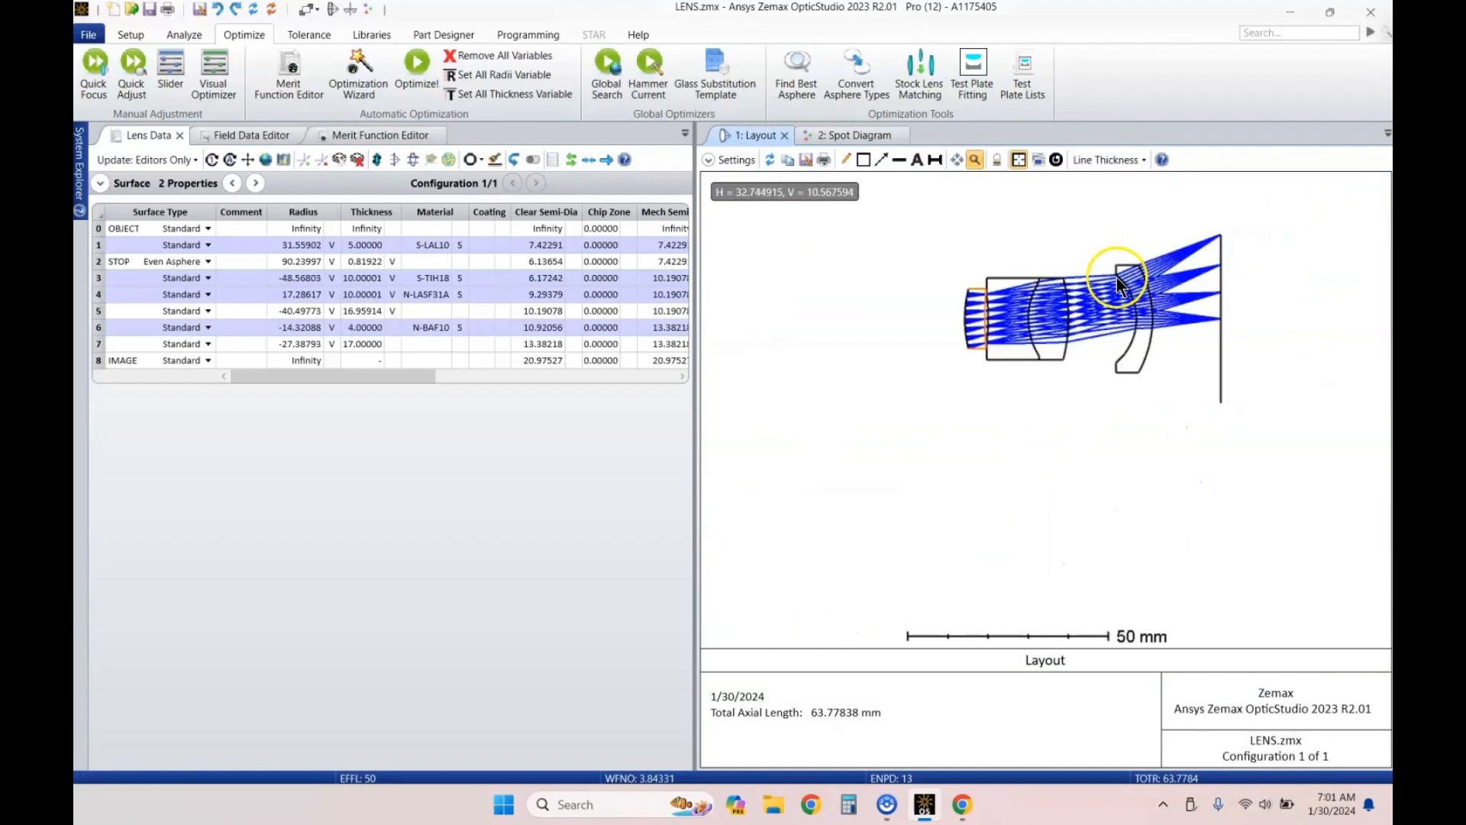
{"action": "left_click", "coordinate": [363, 261]}
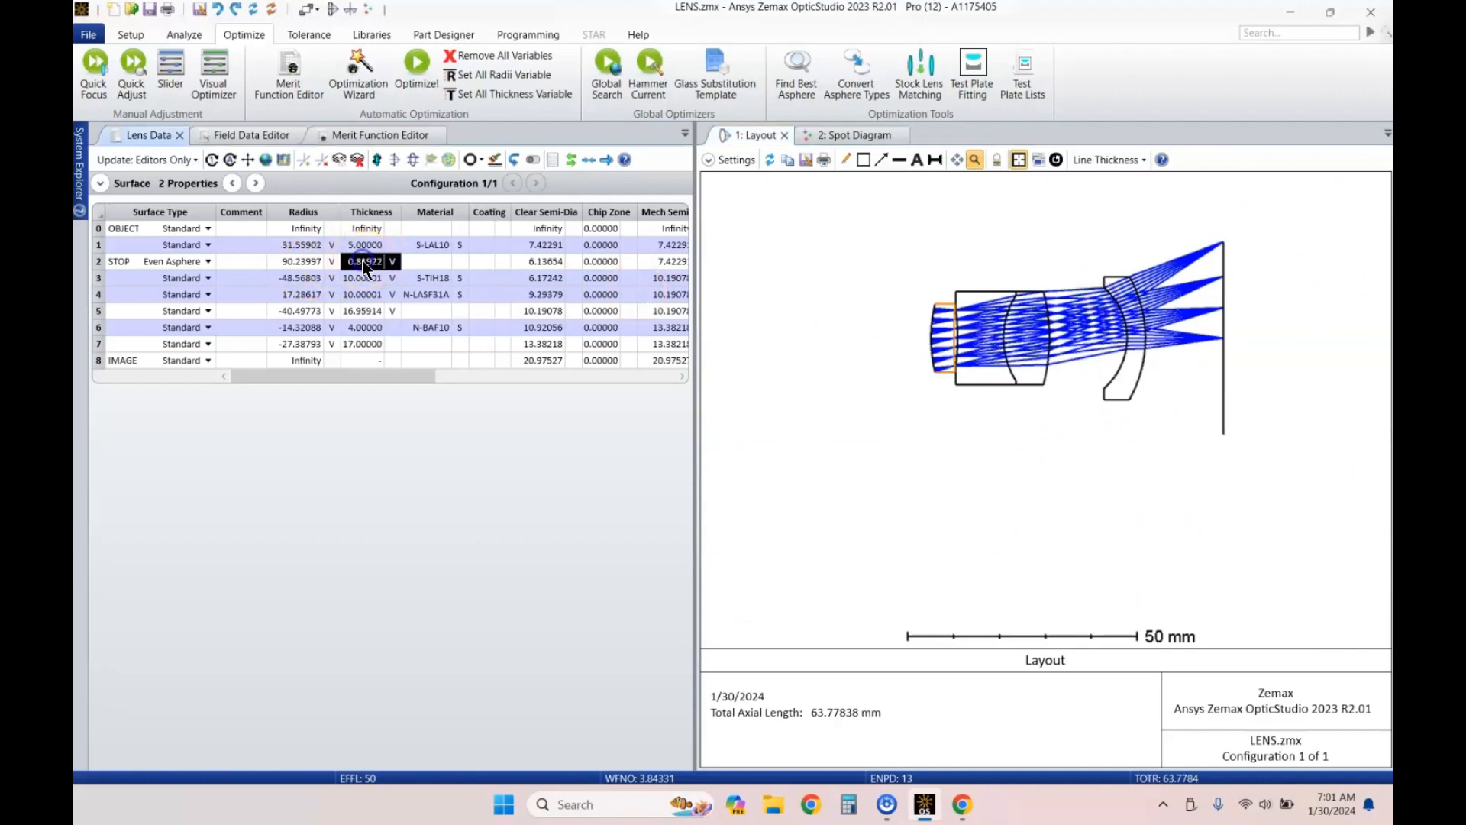
Step: Set the Optimization Wizard goal to Improve Manufacturing Yield with weight 1 and apply it to the merit function
{"action": "left_click", "coordinate": [368, 135]}
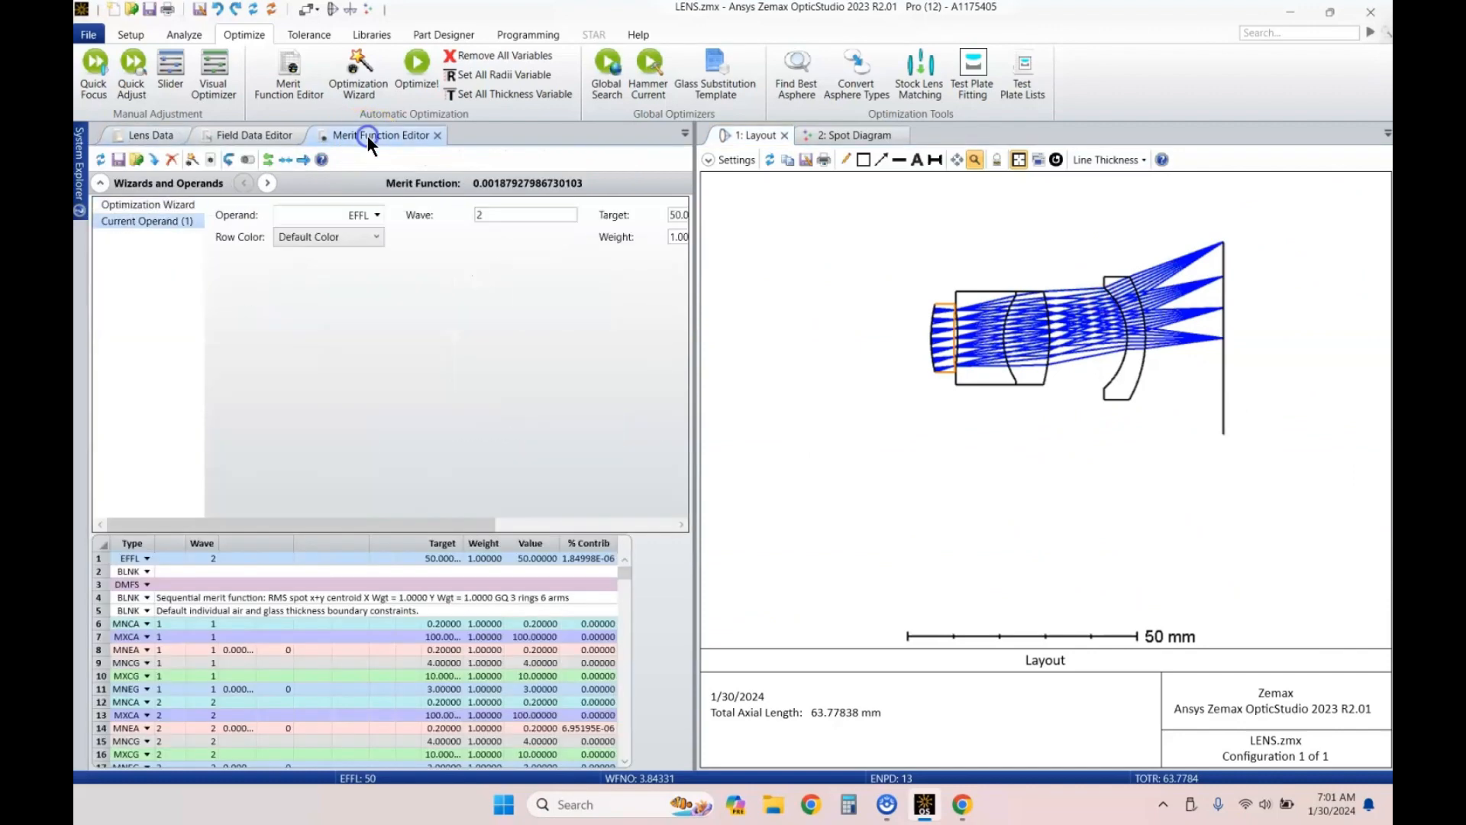
{"action": "left_click", "coordinate": [171, 205]}
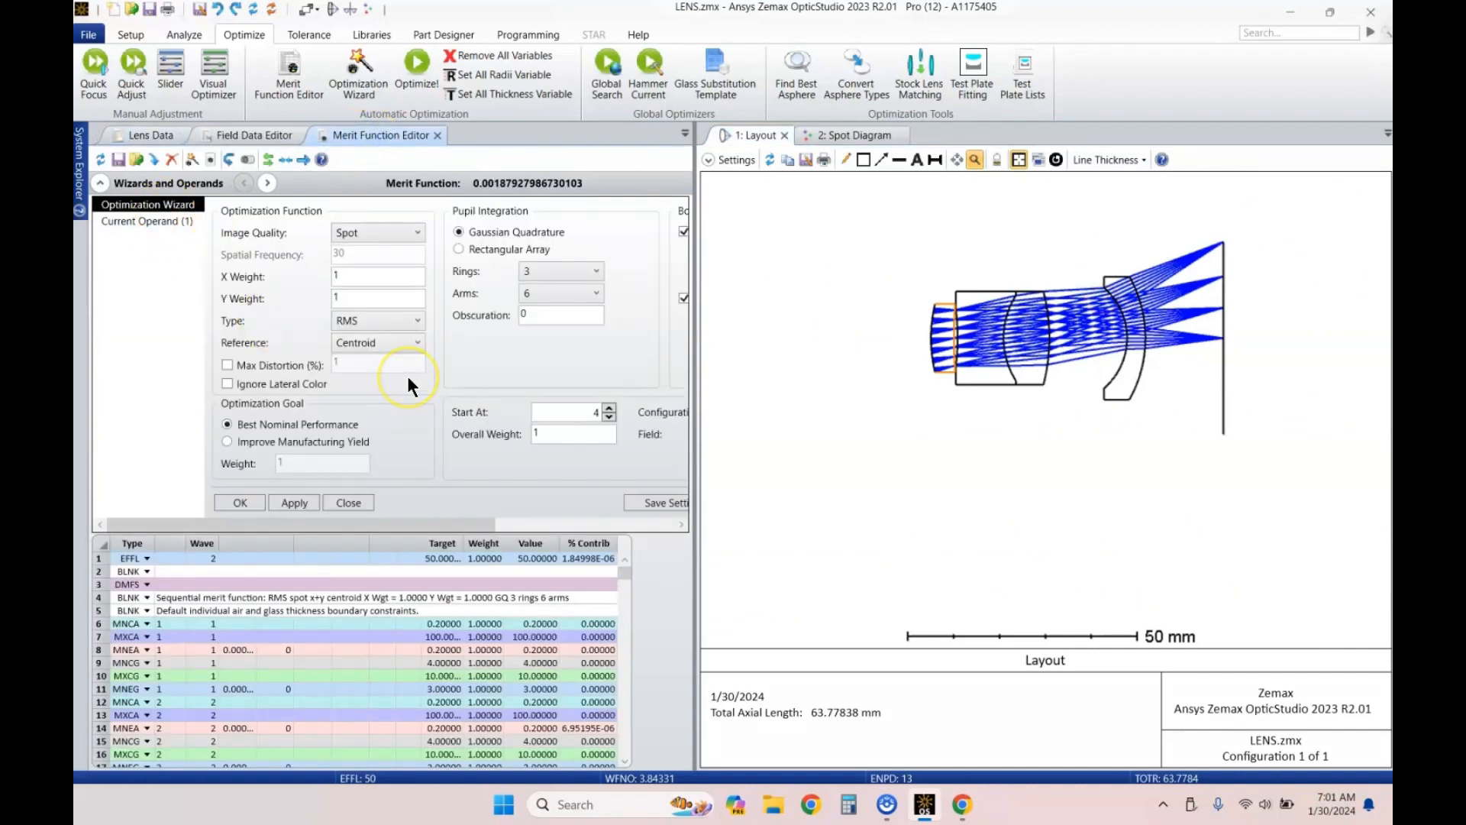
{"action": "left_click", "coordinate": [227, 442]}
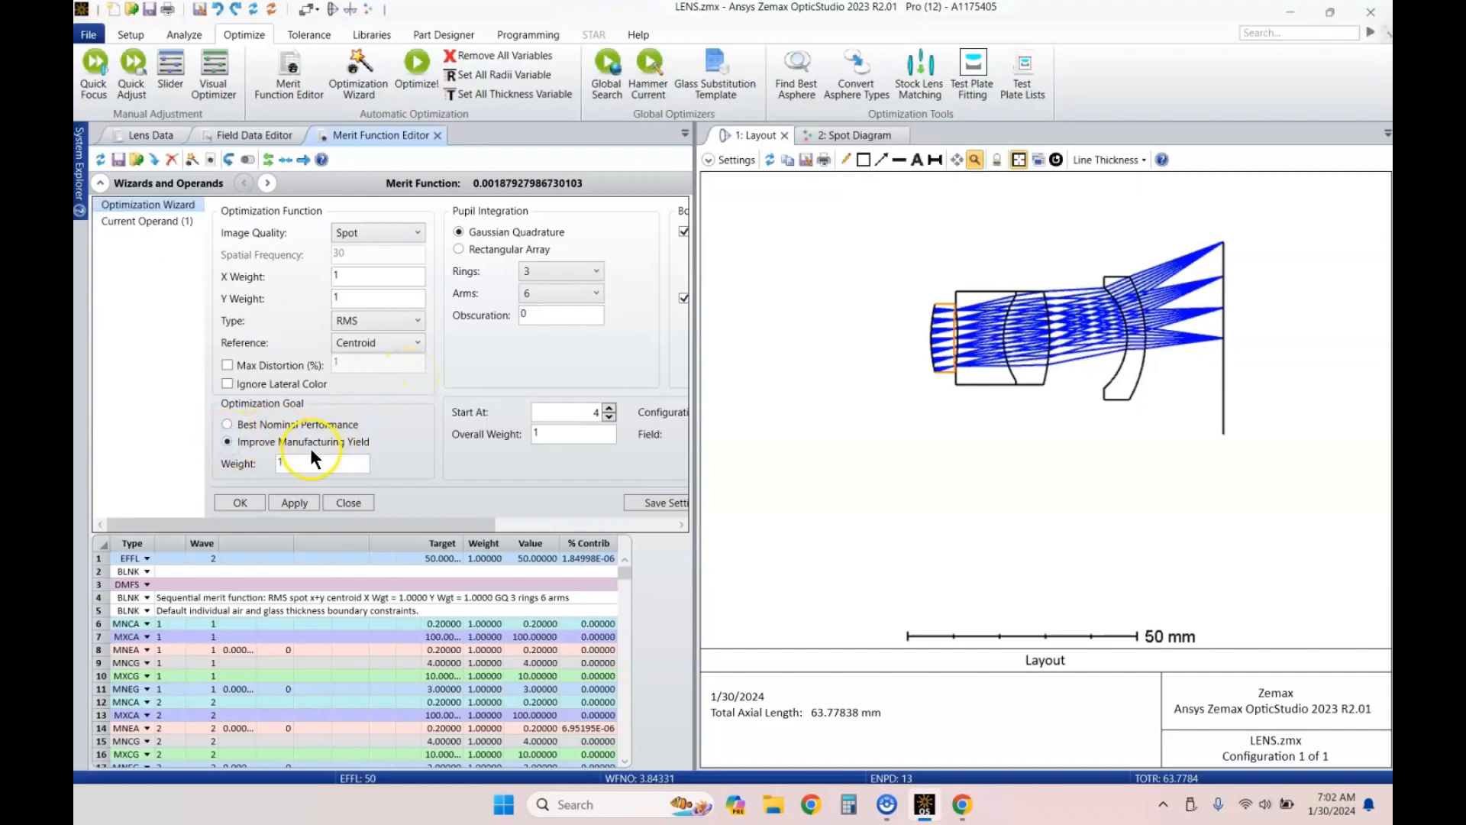
{"action": "left_click", "coordinate": [301, 504]}
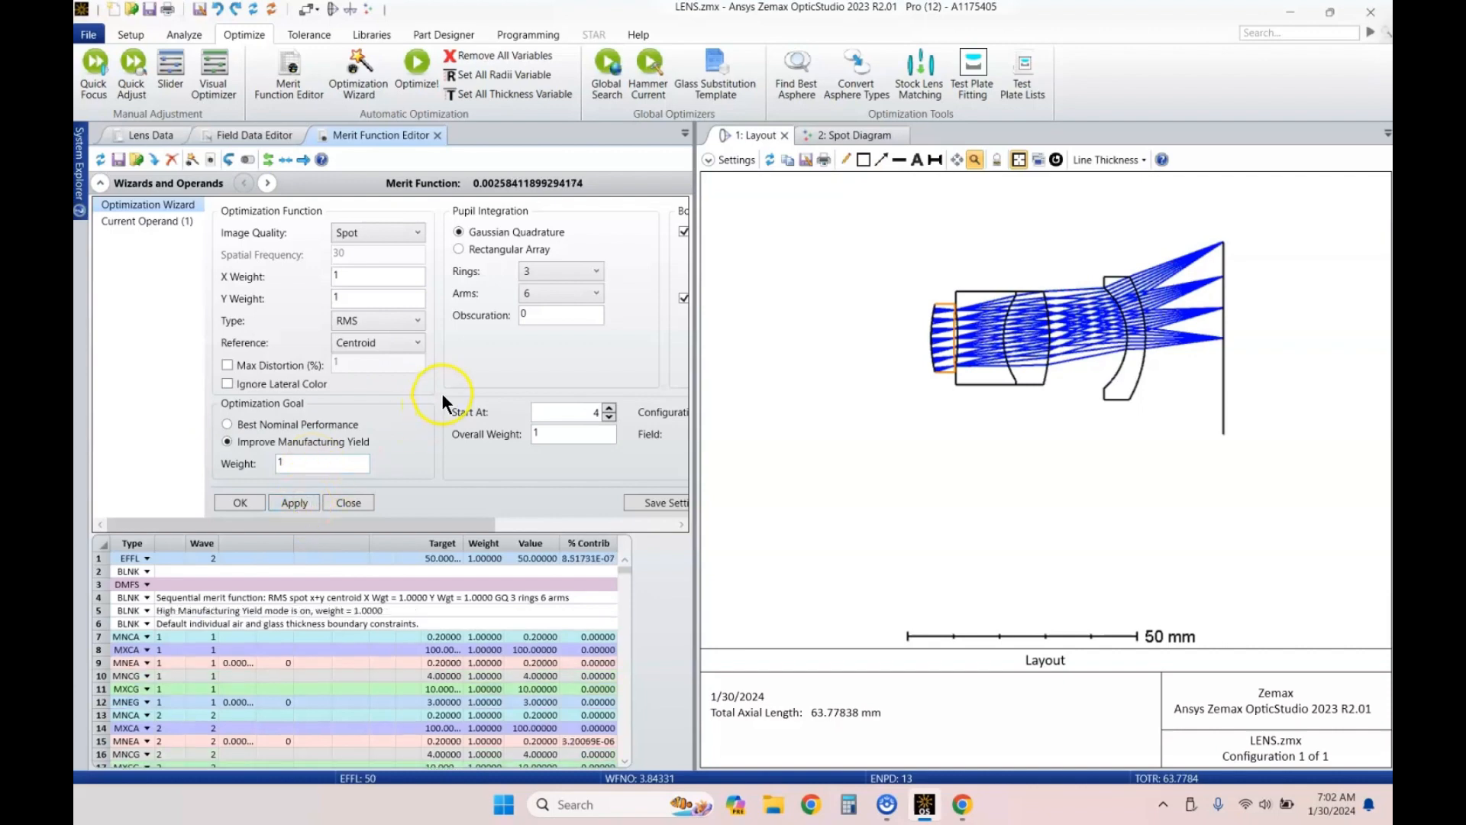
Step: Run a local optimization with the manufacturing-yield merit function and refresh the layout
{"action": "key", "text": "ctrl+shift+o"}
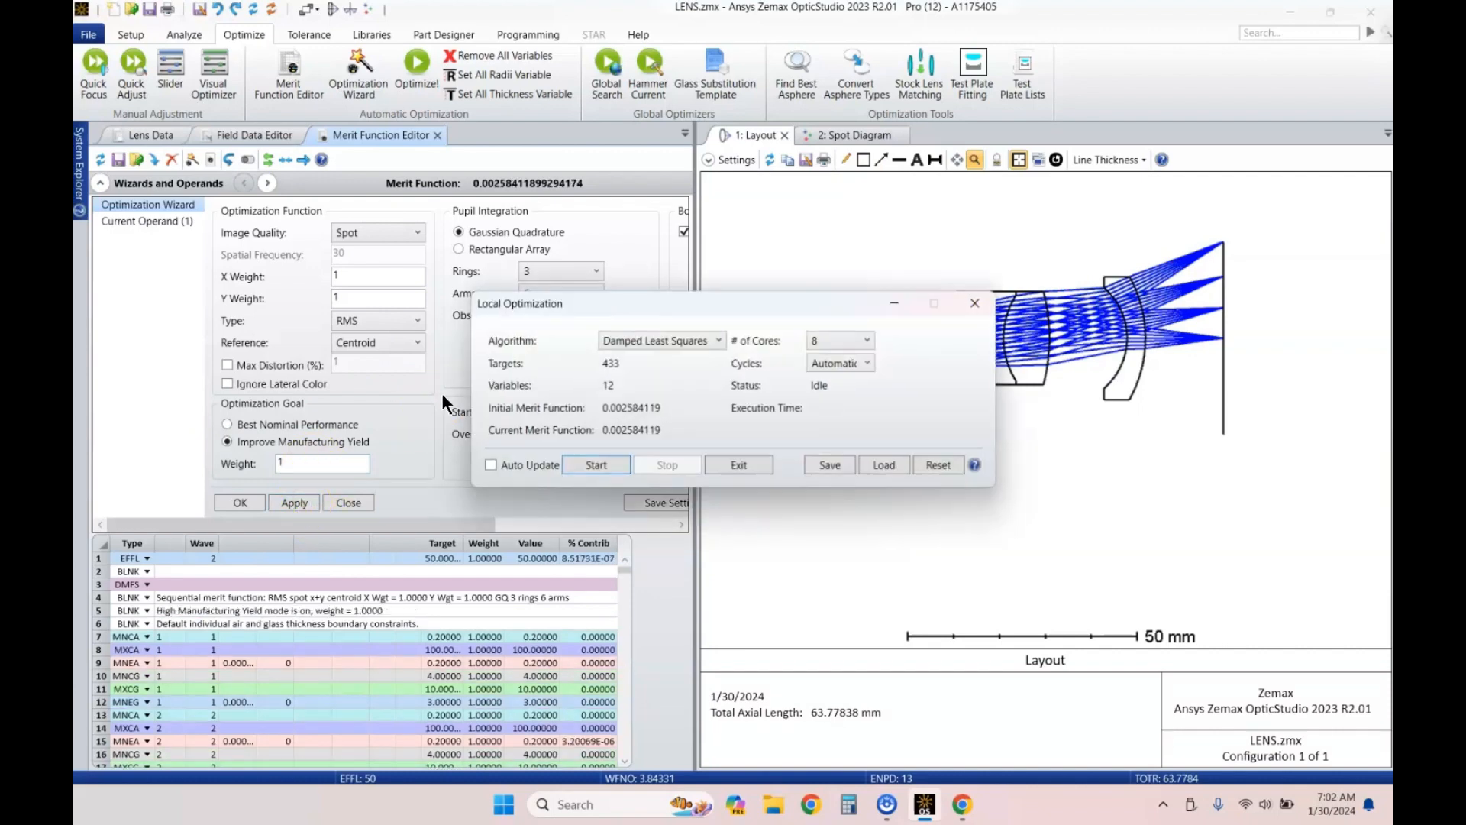
{"action": "key", "text": "Return"}
{"action": "left_click", "coordinate": [749, 464]}
{"action": "left_click", "coordinate": [770, 160]}
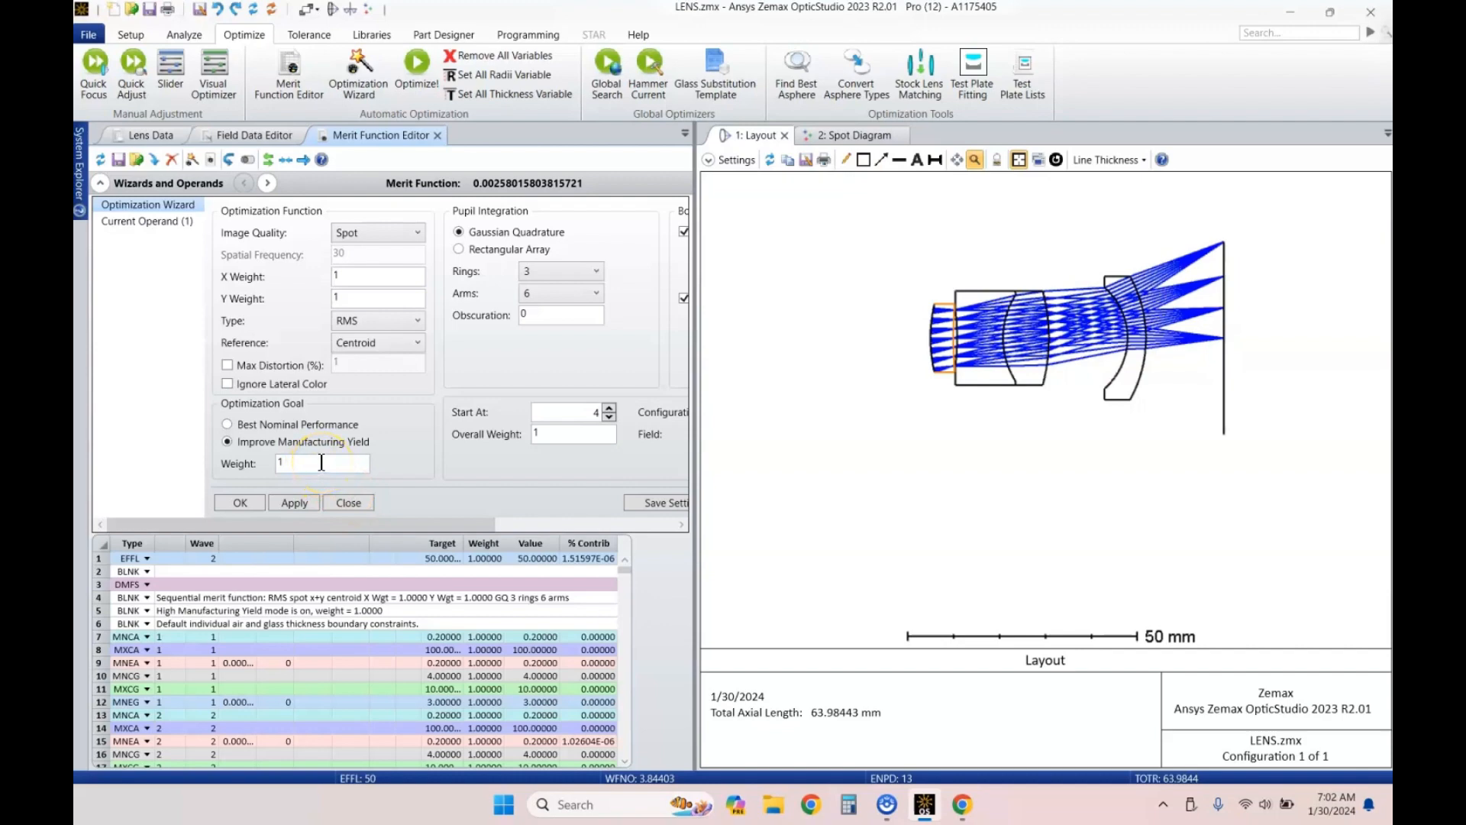
Step: Run a Hammer optimization with the manufacturing-yield weight of 1, stop it after about 12 seconds and refresh the layout
{"action": "key", "text": "ctrl+shift+h"}
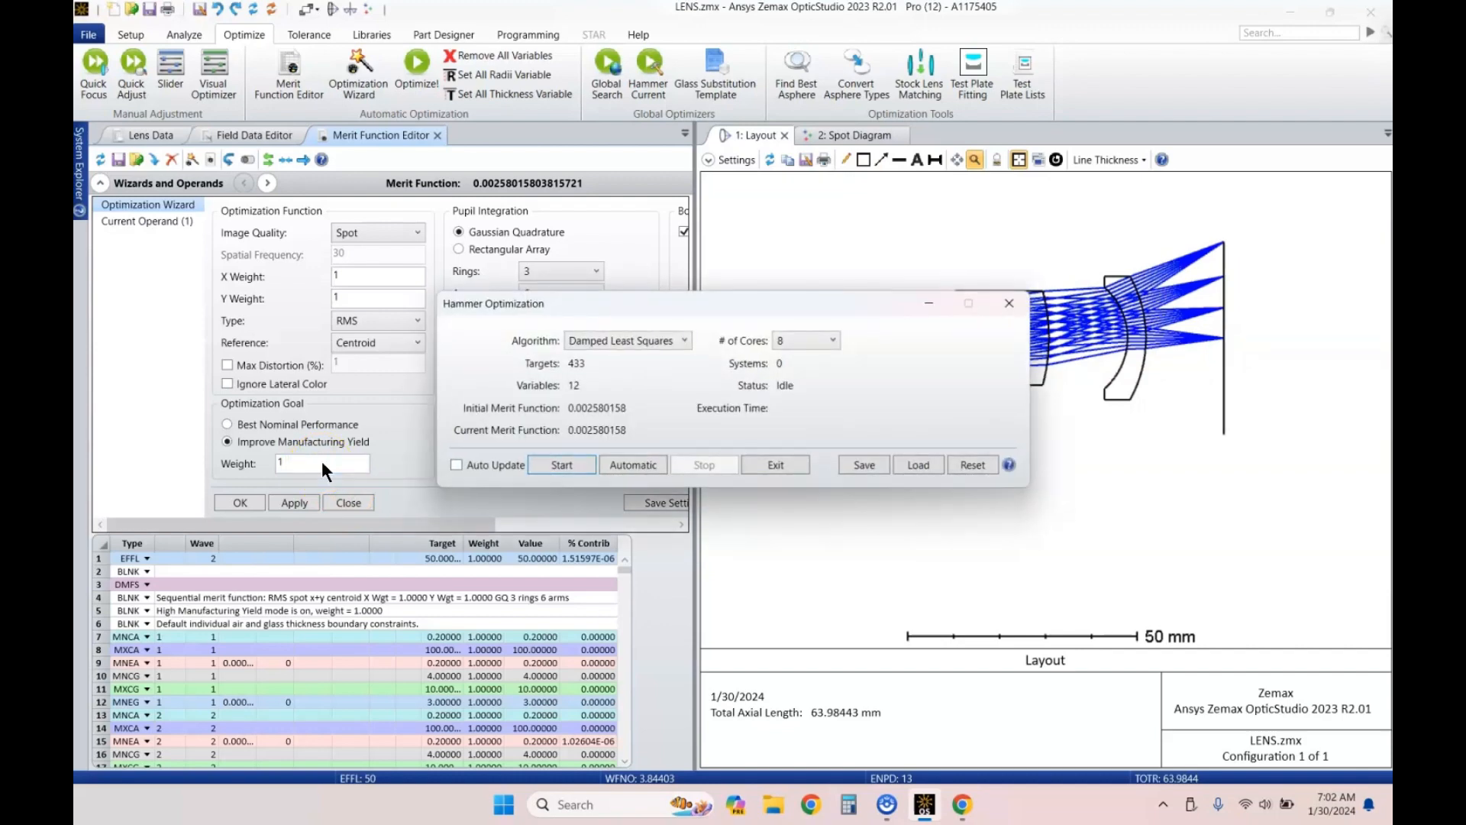
{"action": "key", "text": "Return"}
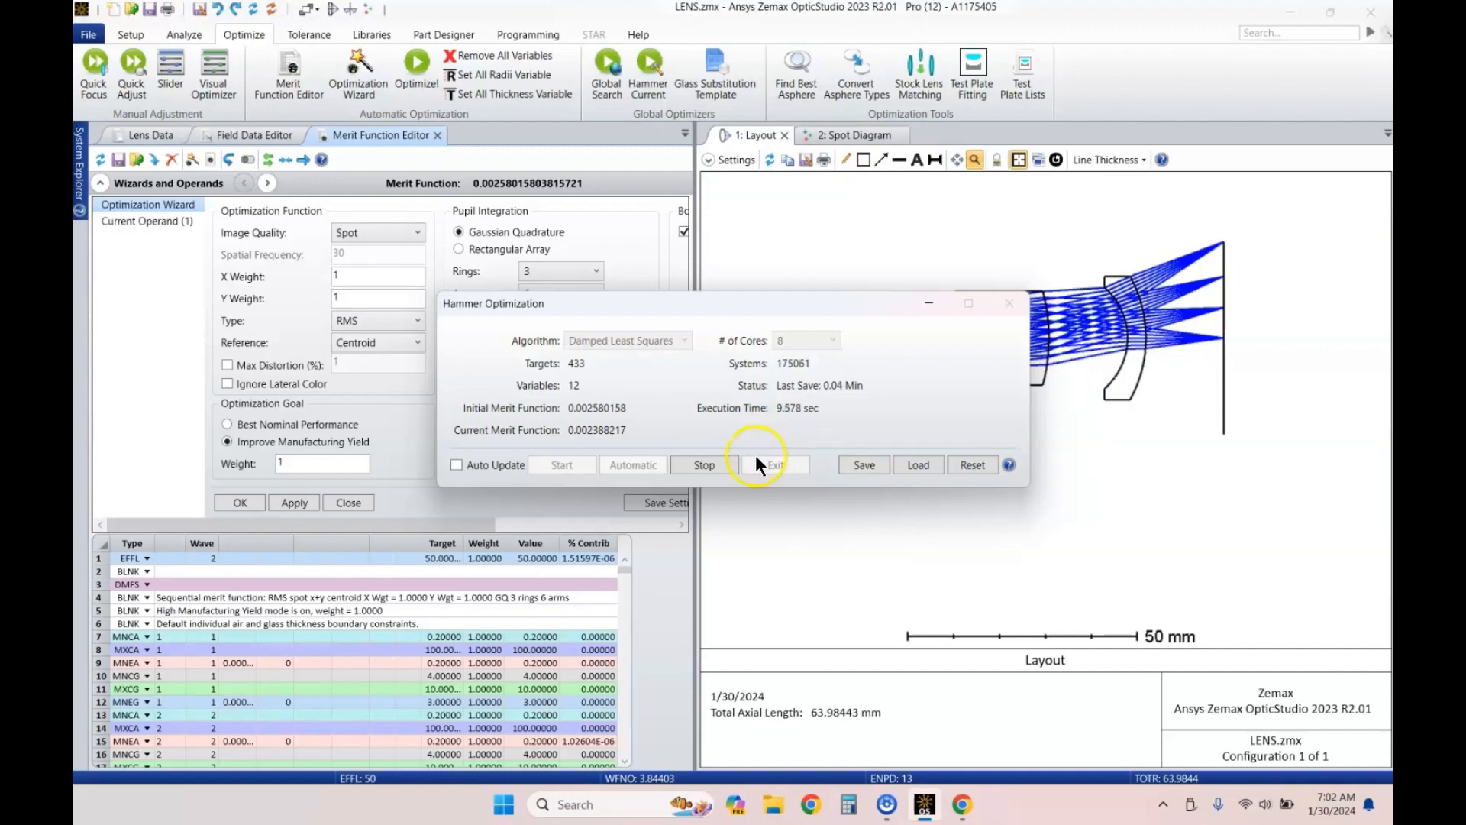
{"action": "left_click", "coordinate": [704, 465]}
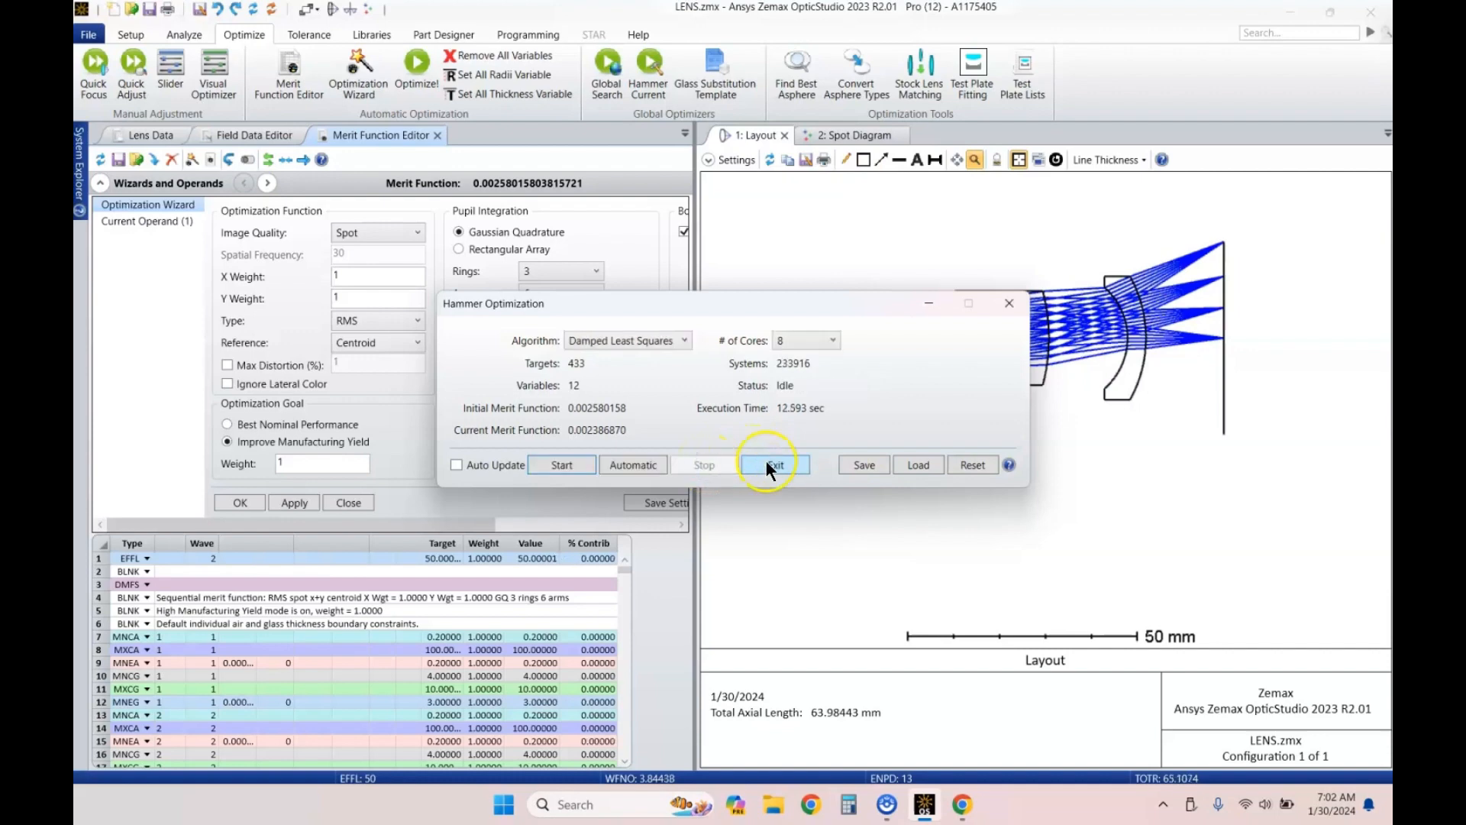
{"action": "left_click", "coordinate": [769, 159]}
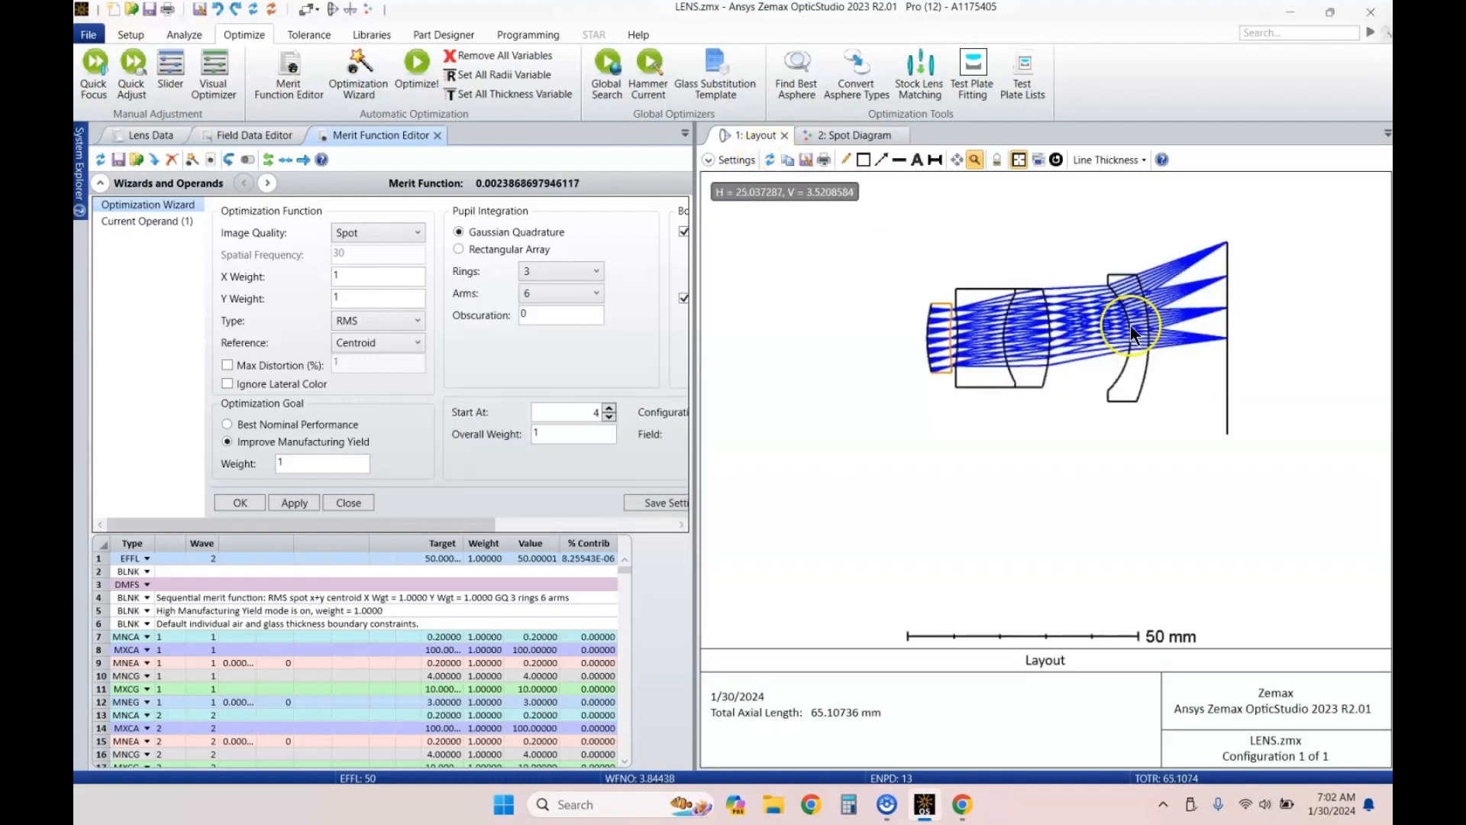
{"action": "scroll", "coordinate": [1136, 324], "scroll_direction": "up", "scroll_amount": 3}
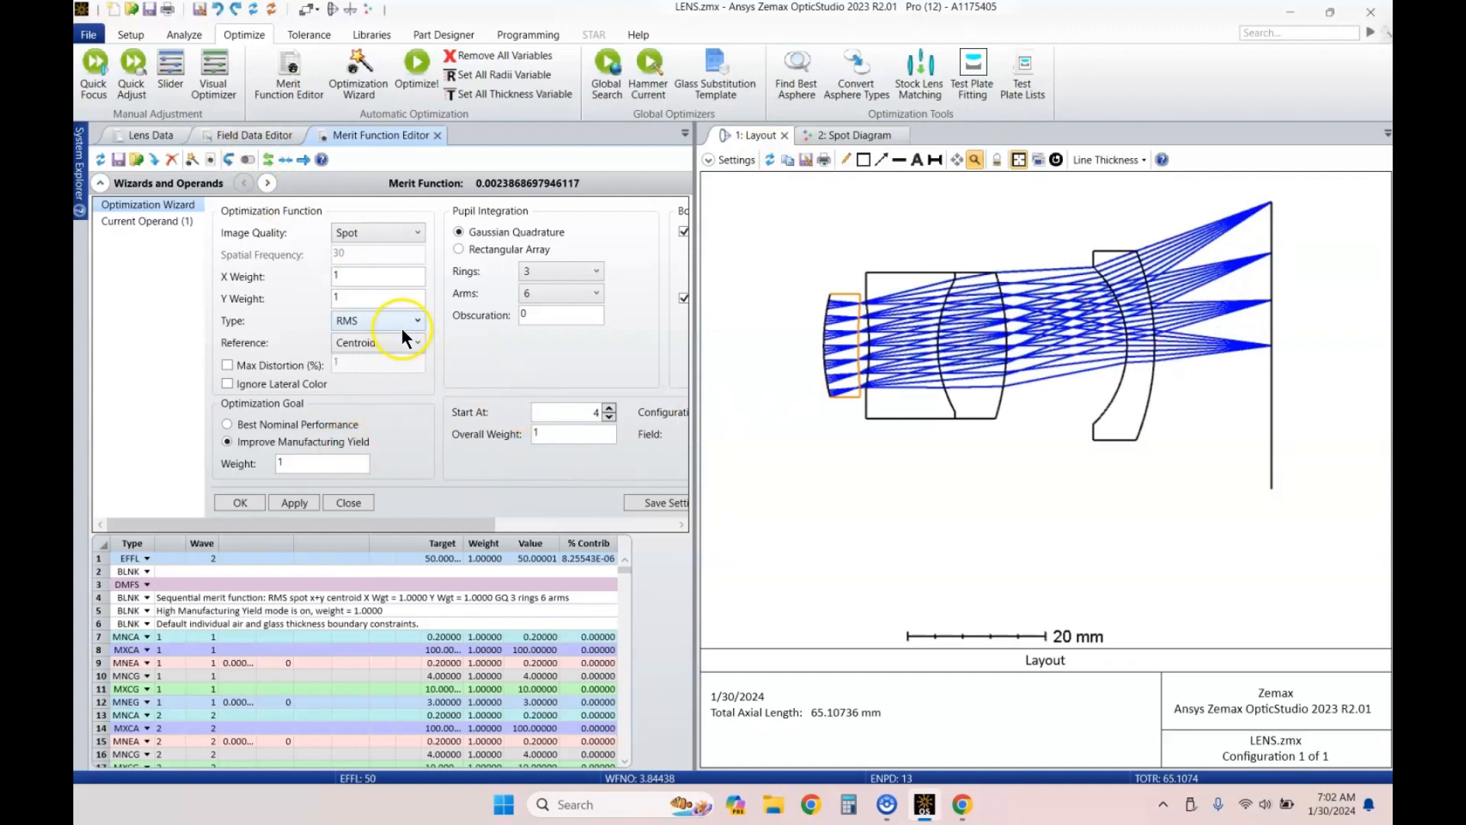
Step: Refresh the spot diagram to check the spots at all field angles, and return to the lens layout
{"action": "left_click", "coordinate": [817, 135]}
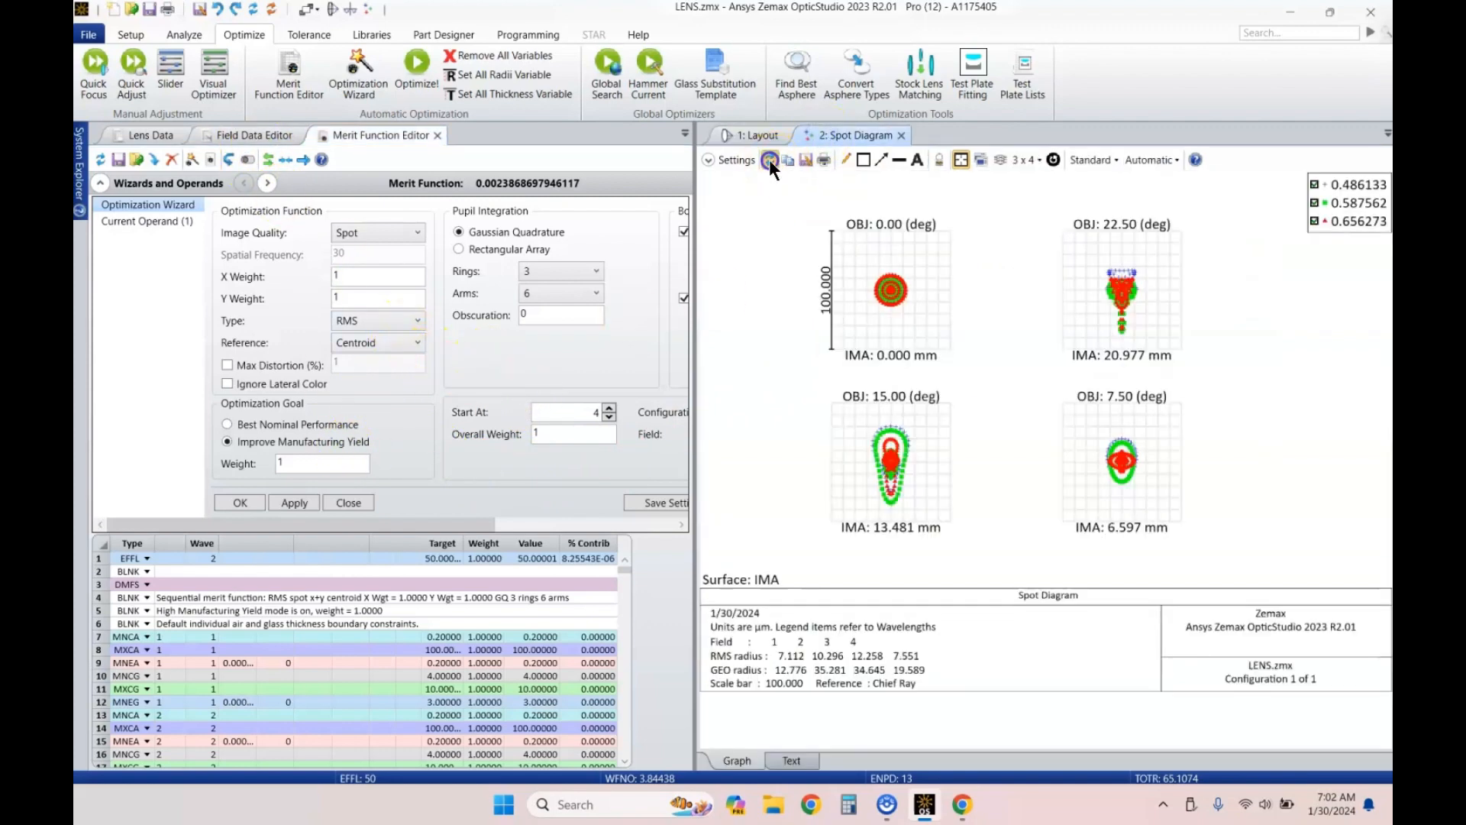
{"action": "left_click", "coordinate": [768, 159]}
{"action": "left_click", "coordinate": [764, 134]}
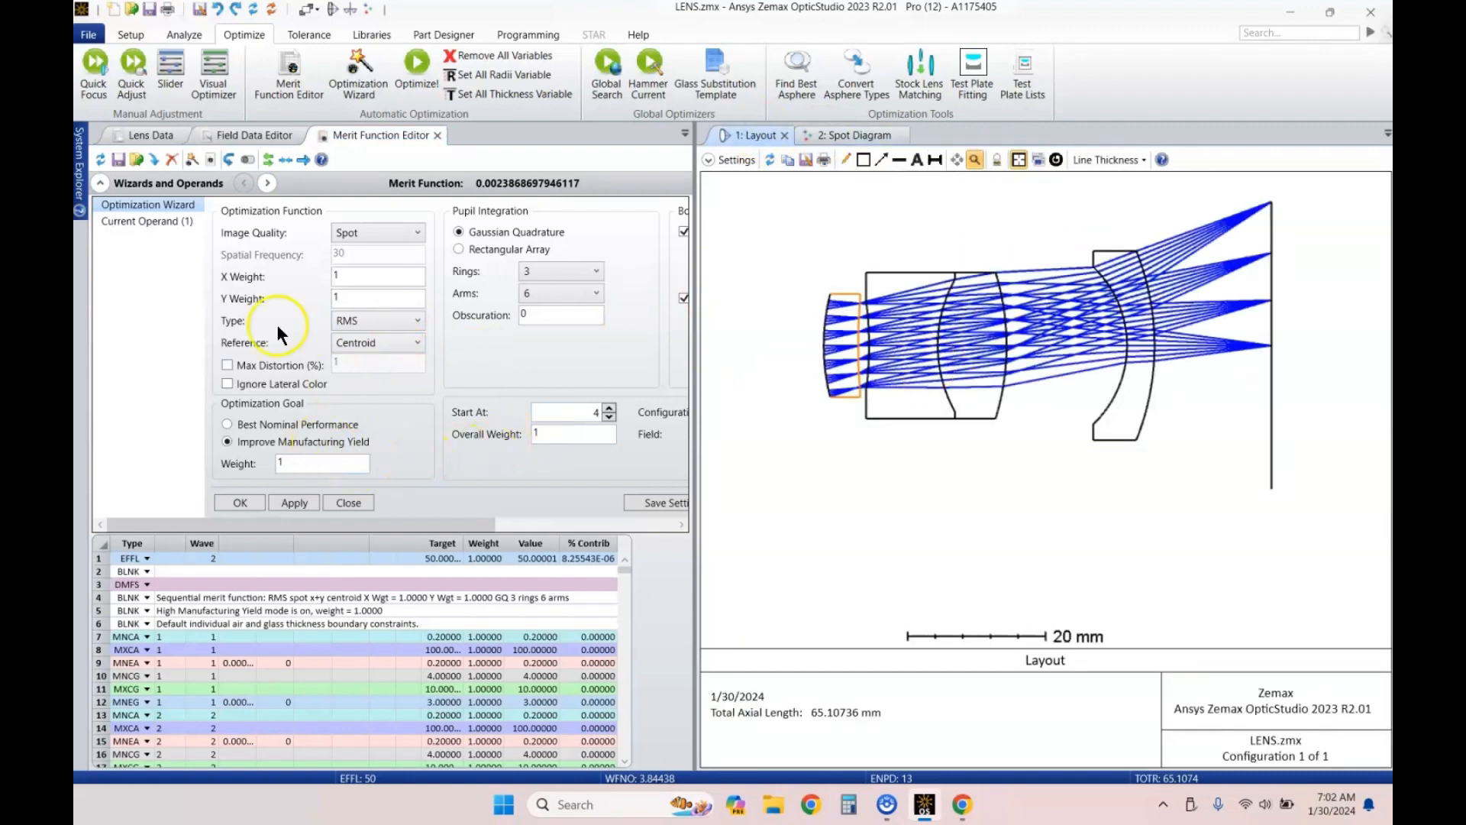
{"action": "left_click_drag", "start_coordinate": [418, 523], "coordinate": [370, 511]}
{"action": "scroll", "coordinate": [1024, 345], "scroll_direction": "up", "scroll_amount": 2}
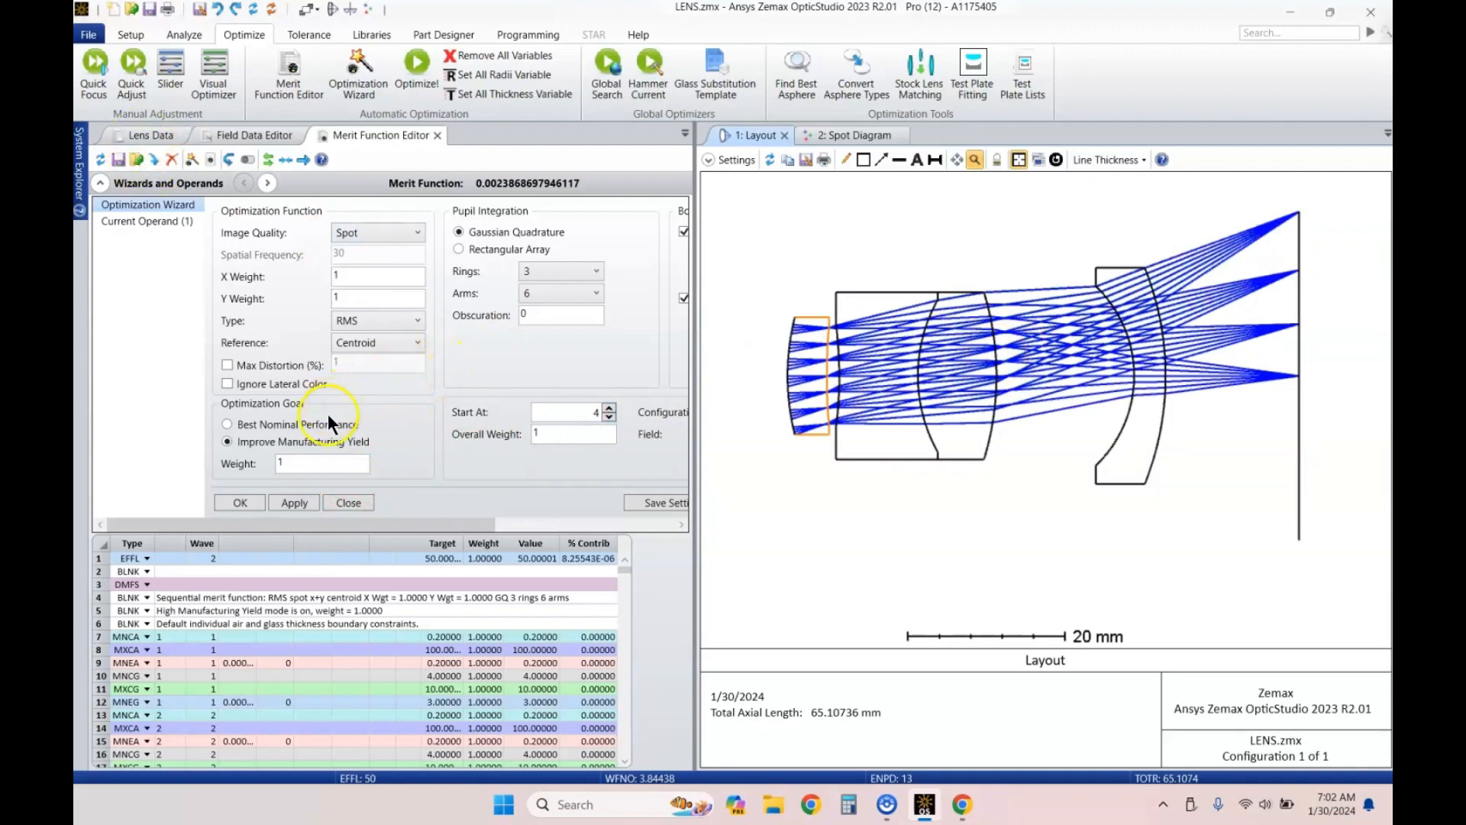
Step: Set the Improve Manufacturing Yield weight to 10 and apply it to the merit function
{"action": "left_click", "coordinate": [288, 462]}
{"action": "type", "text": "0"}
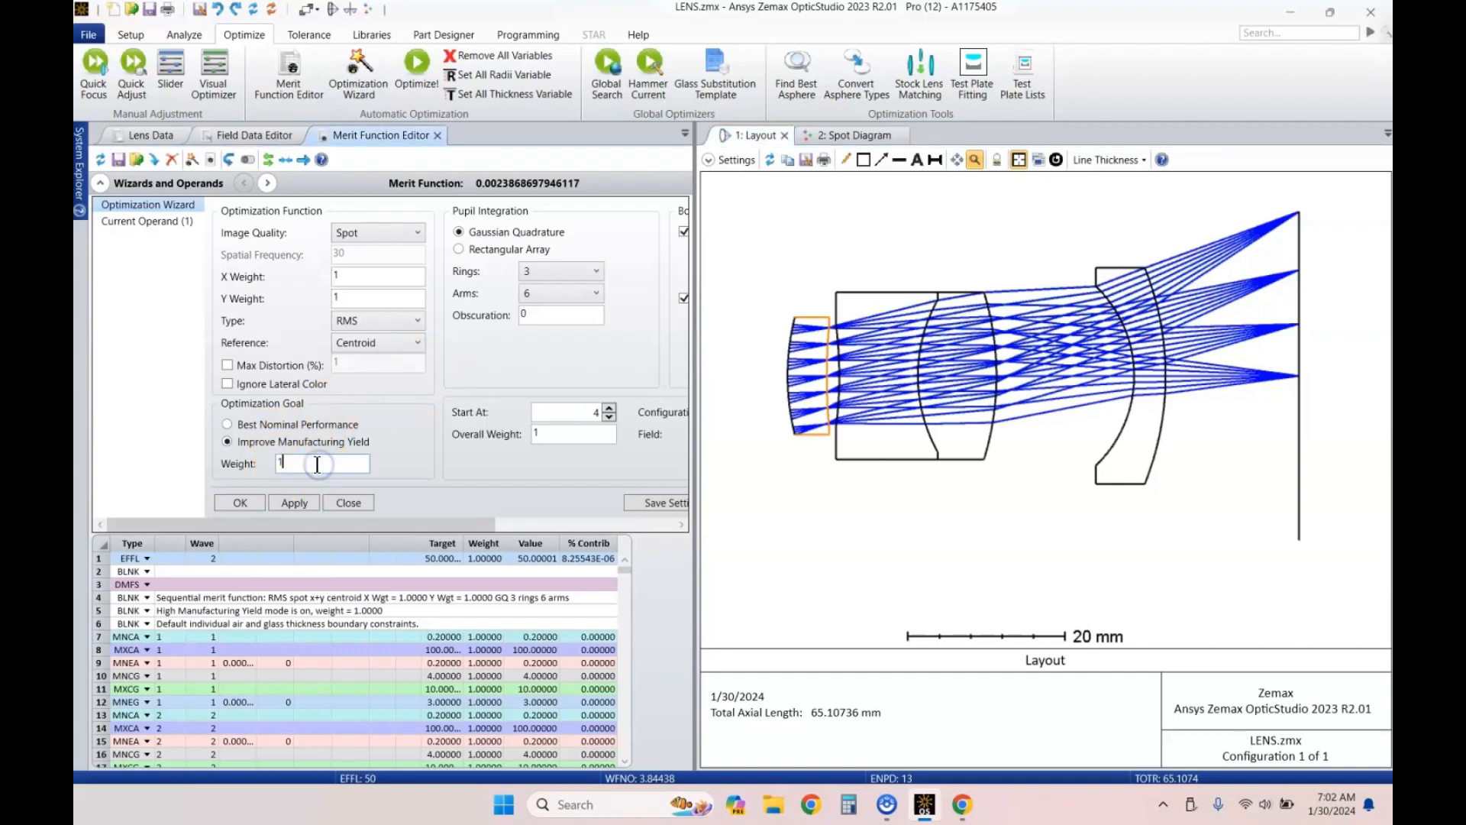
{"action": "left_click", "coordinate": [301, 500]}
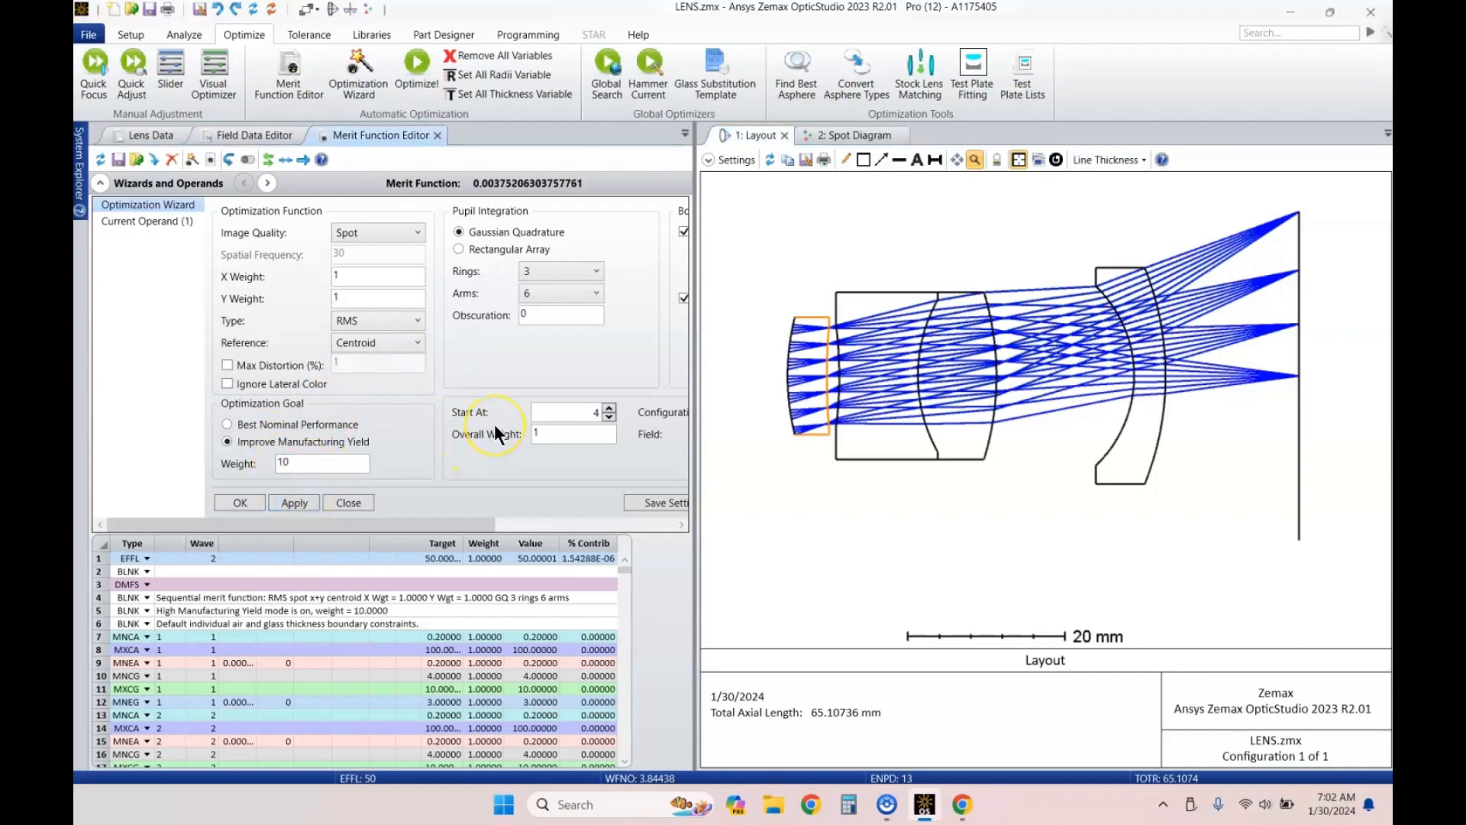
Step: Run a local optimization with the yield weight of 10 and refresh the layout
{"action": "key", "text": "ctrl+l"}
{"action": "key", "text": "Return"}
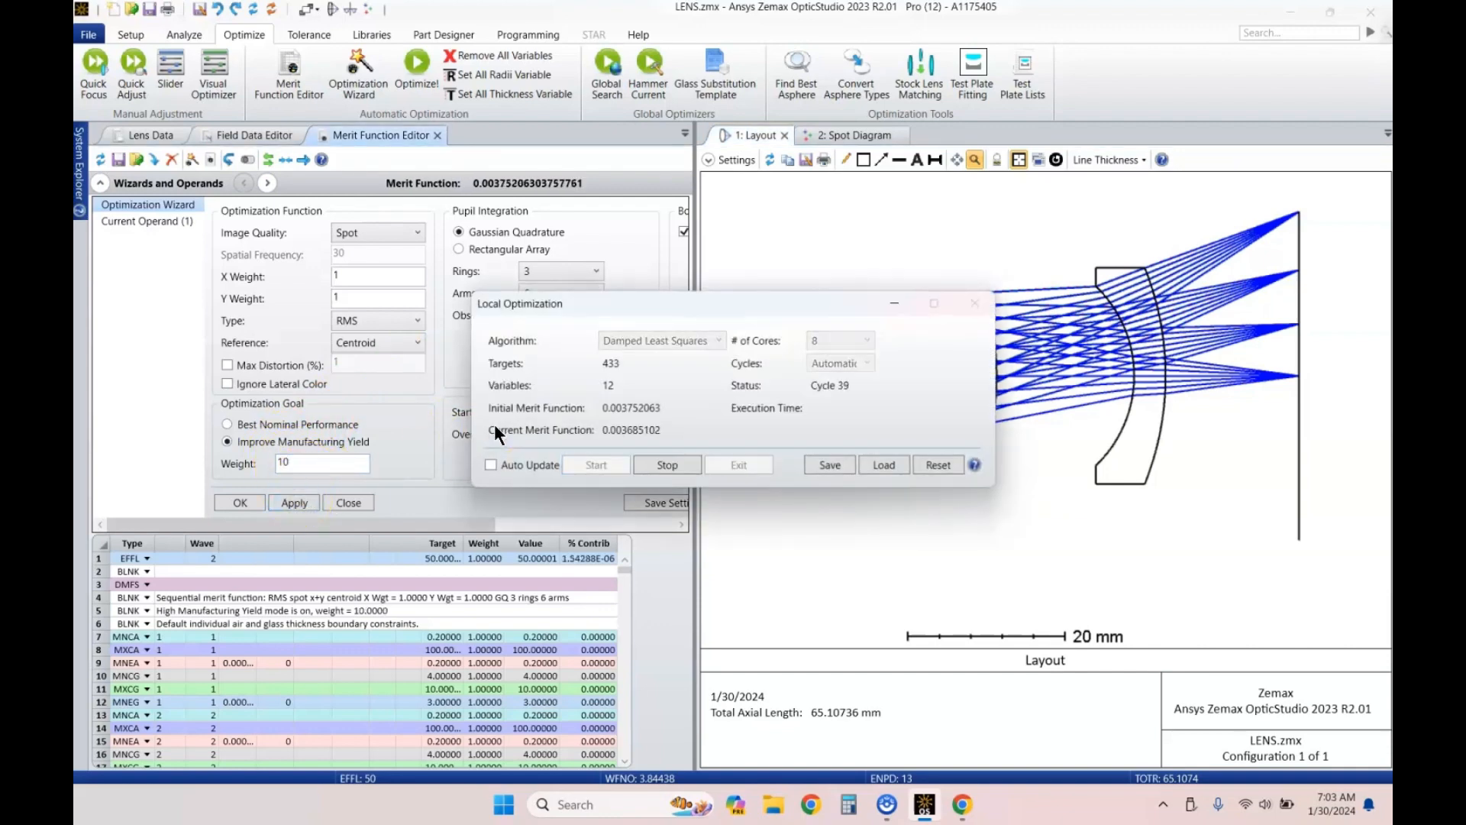
{"action": "key", "text": "Escape"}
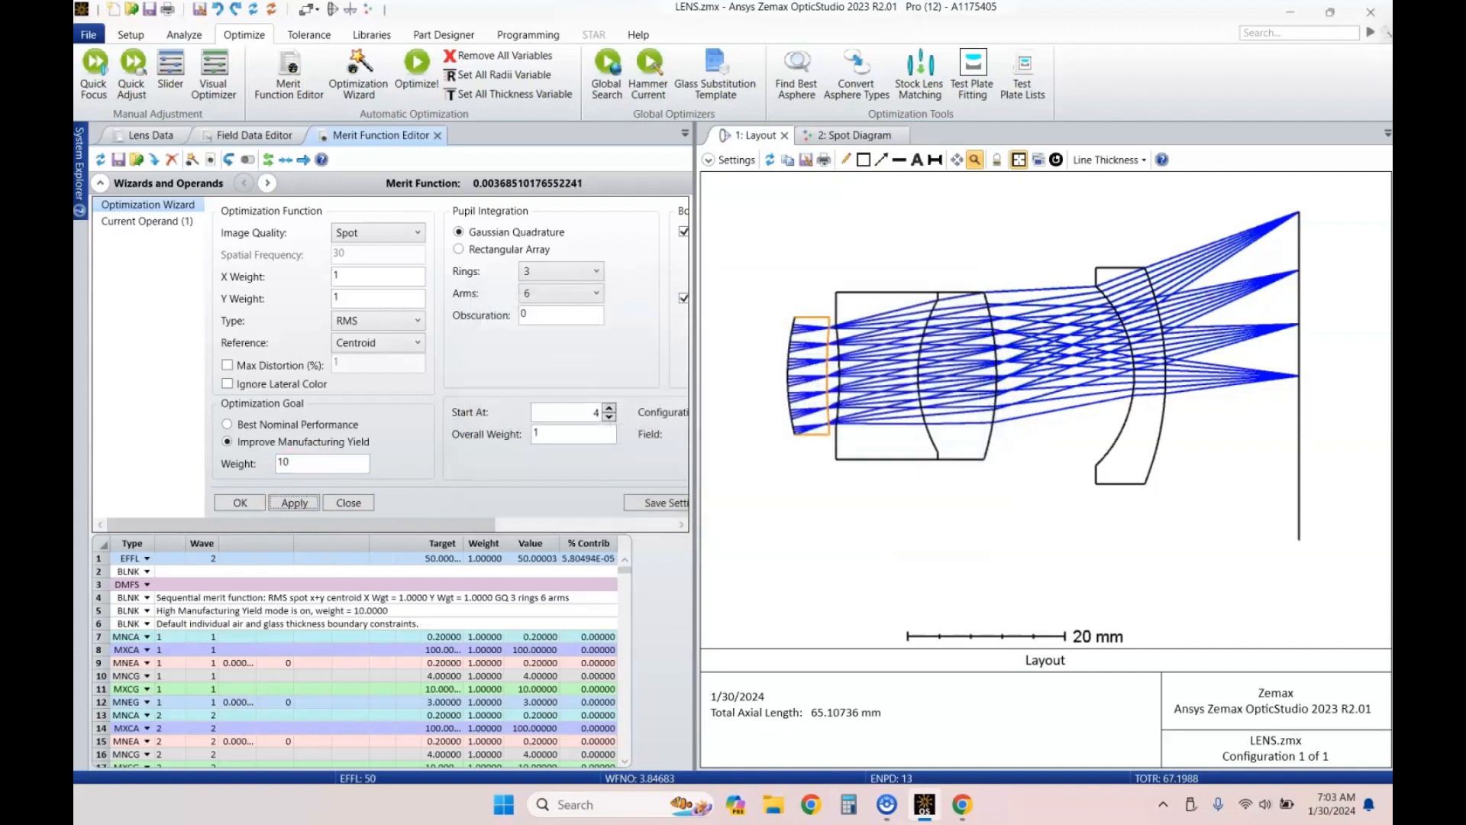
{"action": "left_click", "coordinate": [768, 158]}
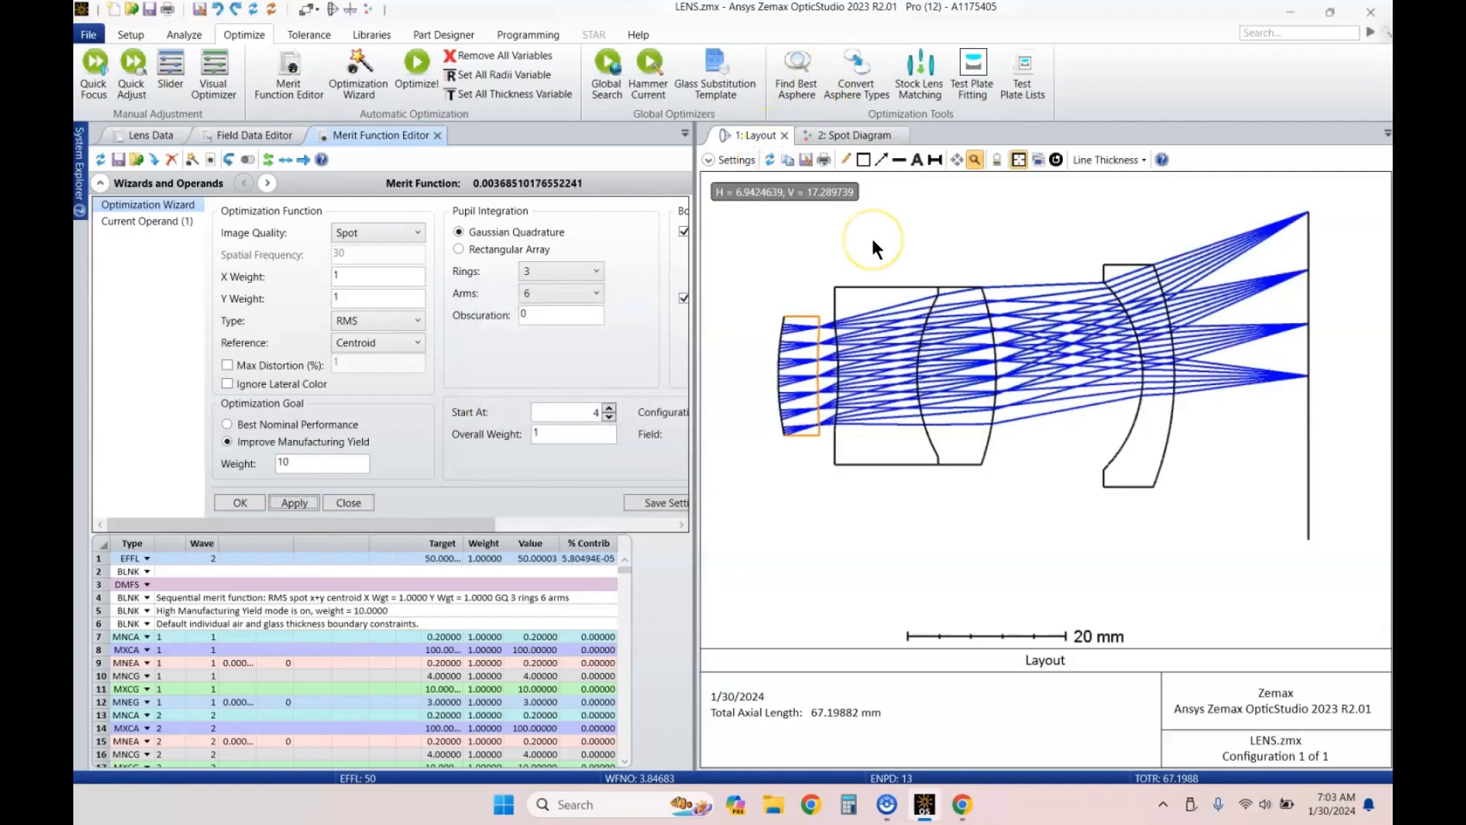
Step: Run a Hammer optimization with the yield weight of 10, stop it after about 15 seconds and refresh the layout
{"action": "key", "text": "ctrl+h"}
{"action": "key", "text": "Return"}
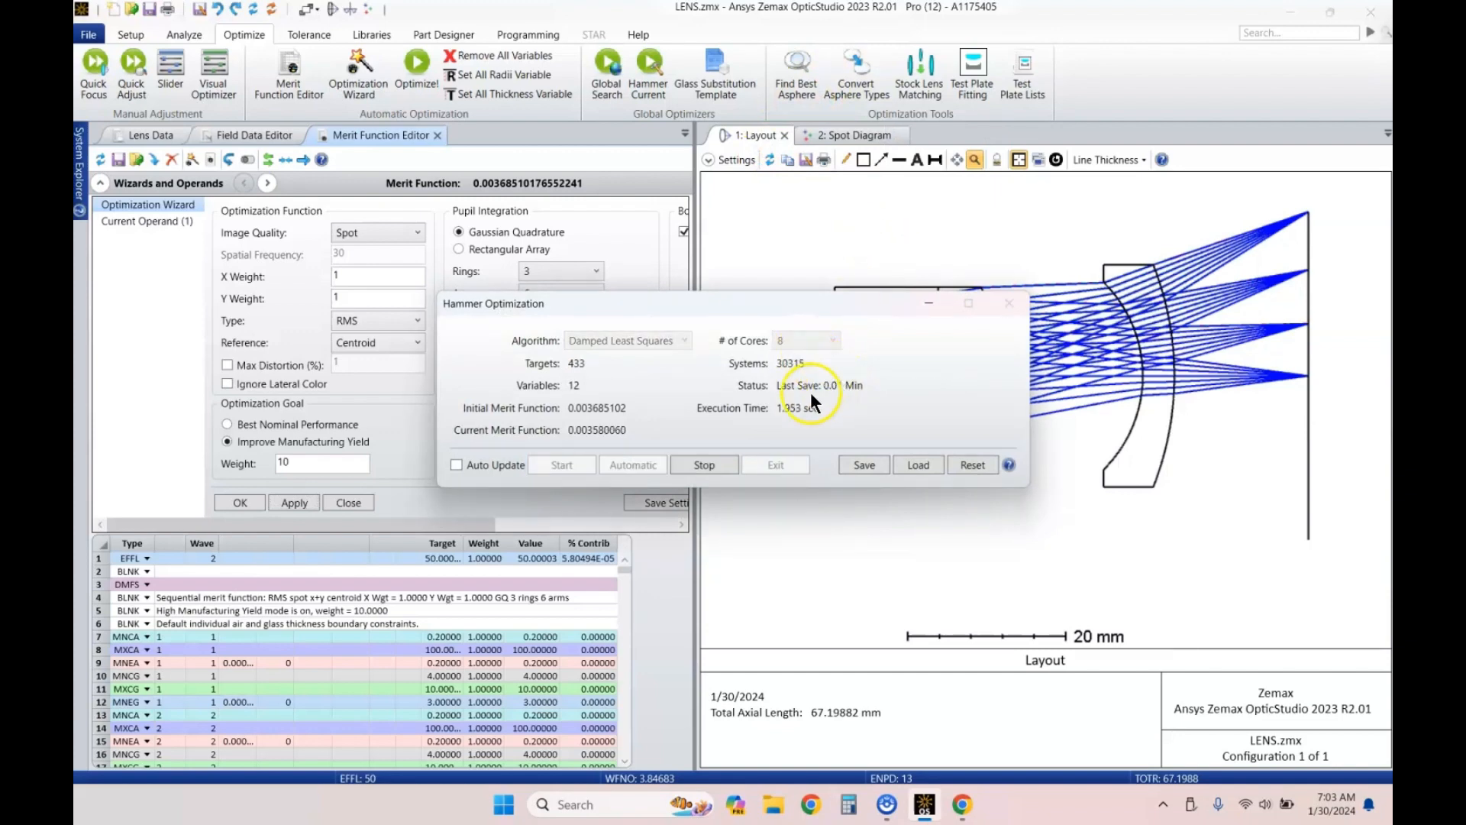
{"action": "left_click", "coordinate": [708, 467]}
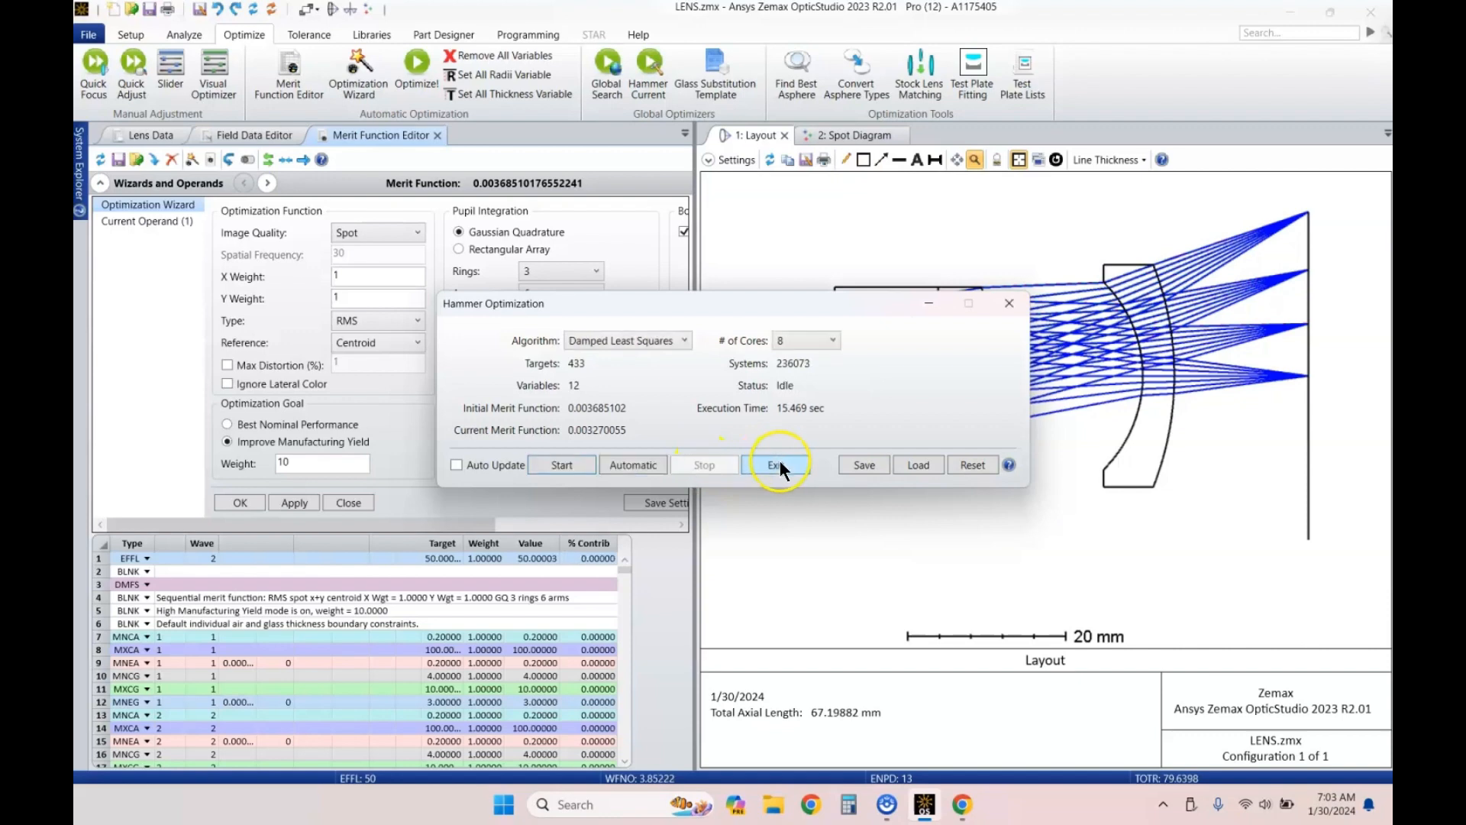
{"action": "left_click", "coordinate": [777, 464]}
{"action": "left_click", "coordinate": [765, 160]}
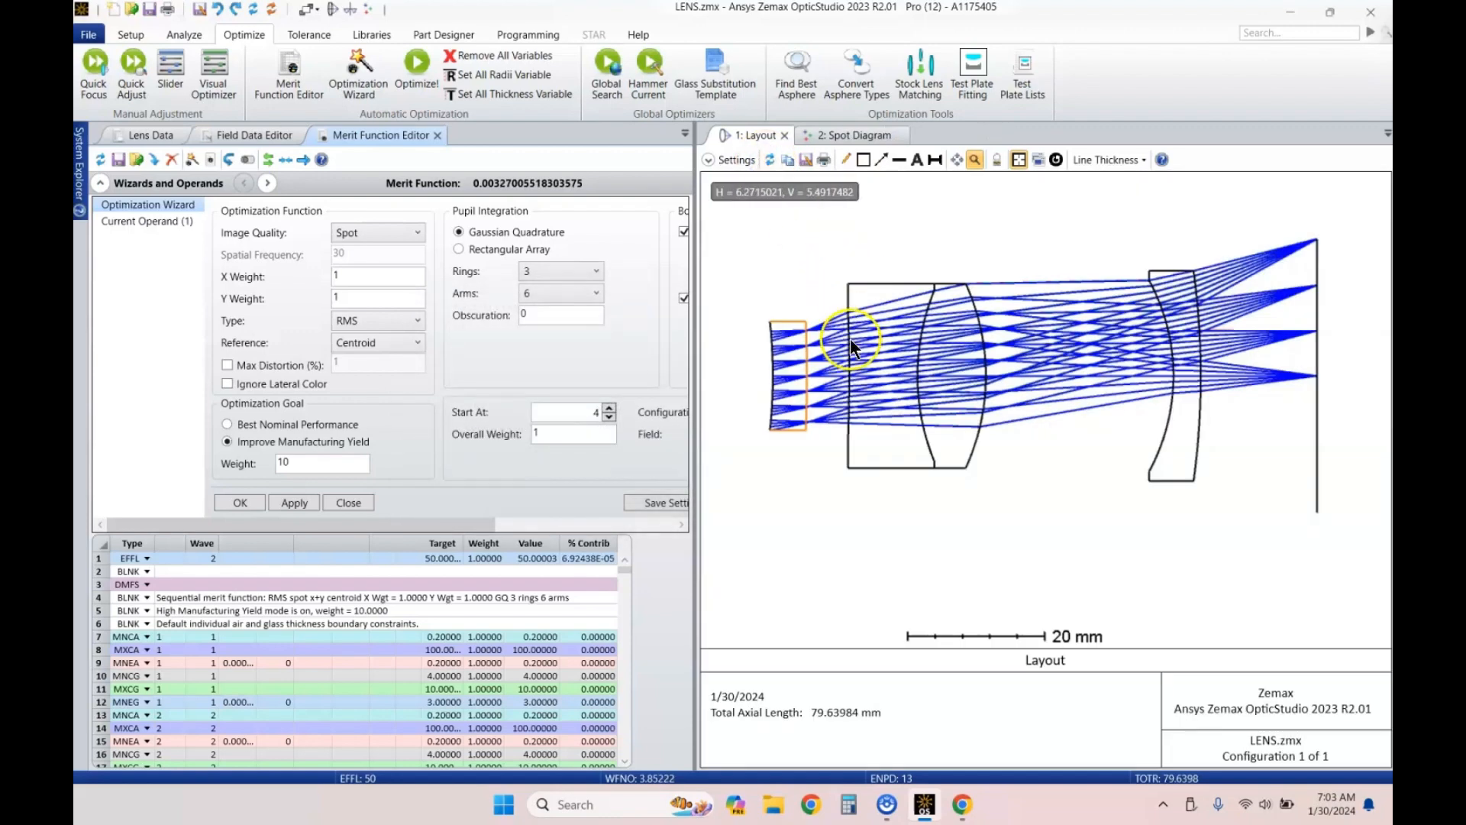
{"action": "left_click", "coordinate": [905, 328]}
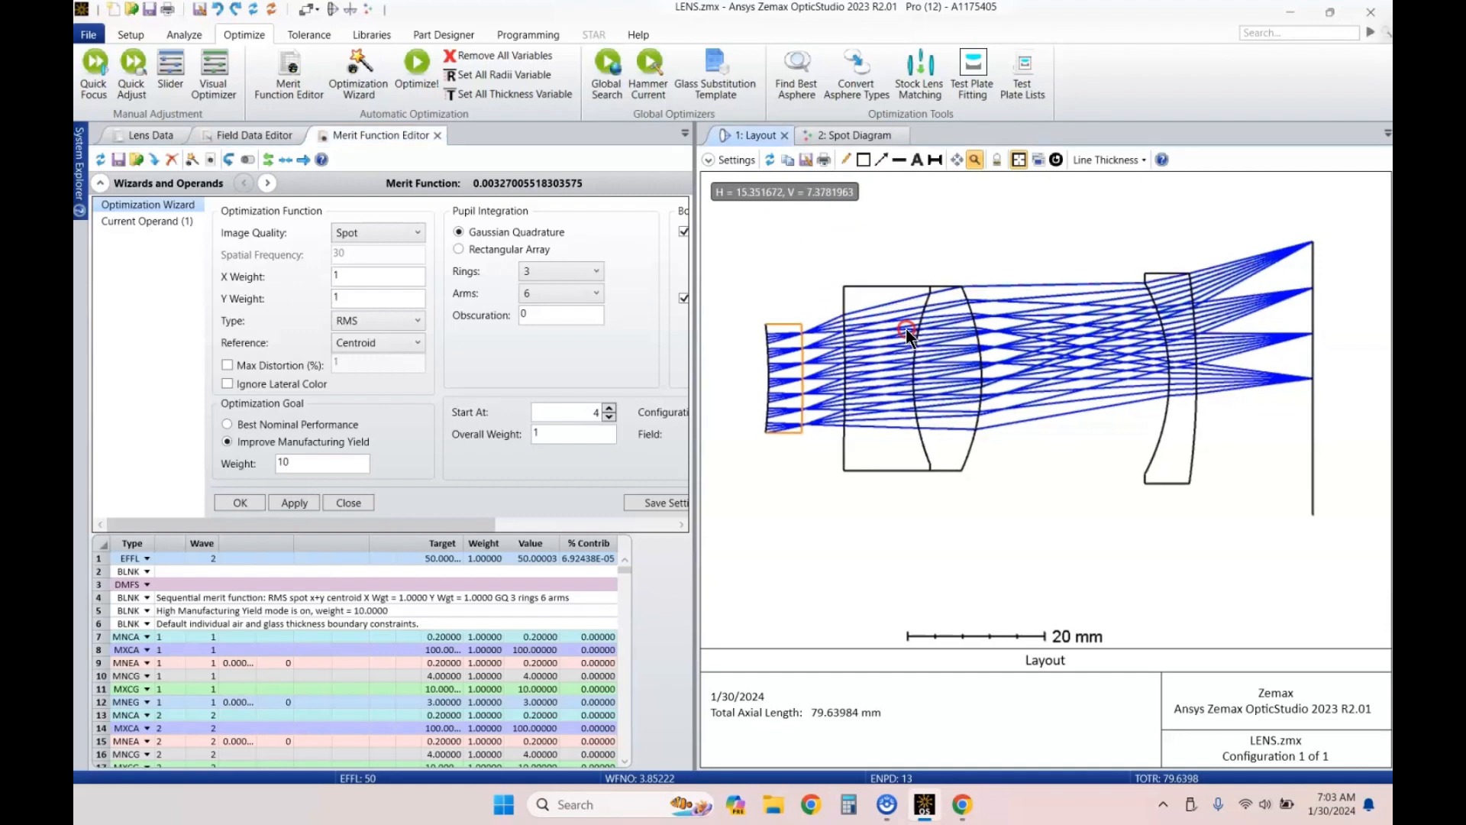
Step: Examine the optimized lens data, the refreshed spot diagram and the air spaces and lens shapes in the layout
{"action": "left_click", "coordinate": [162, 135]}
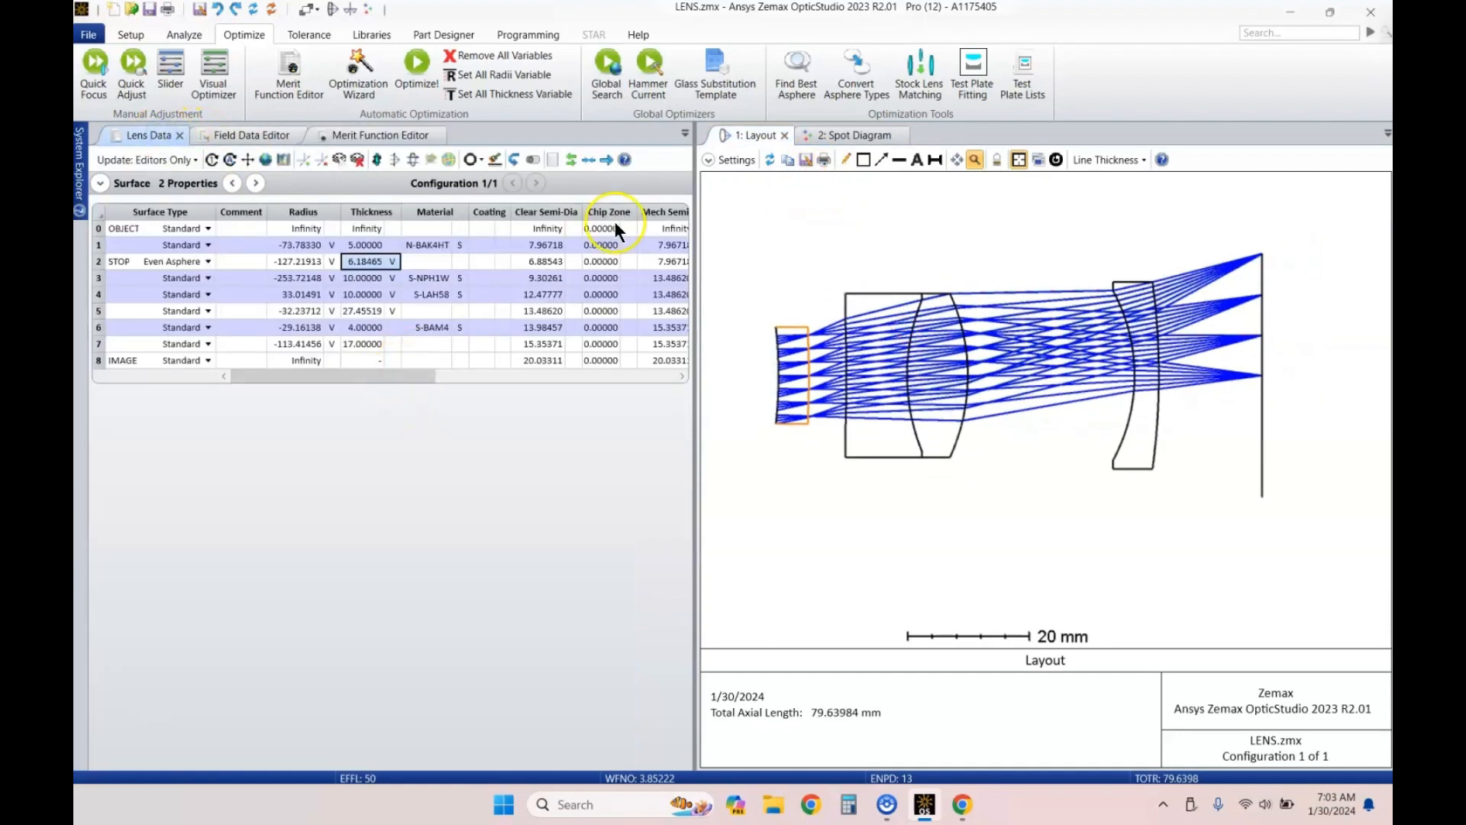
{"action": "left_click", "coordinate": [888, 130]}
{"action": "left_click", "coordinate": [768, 158]}
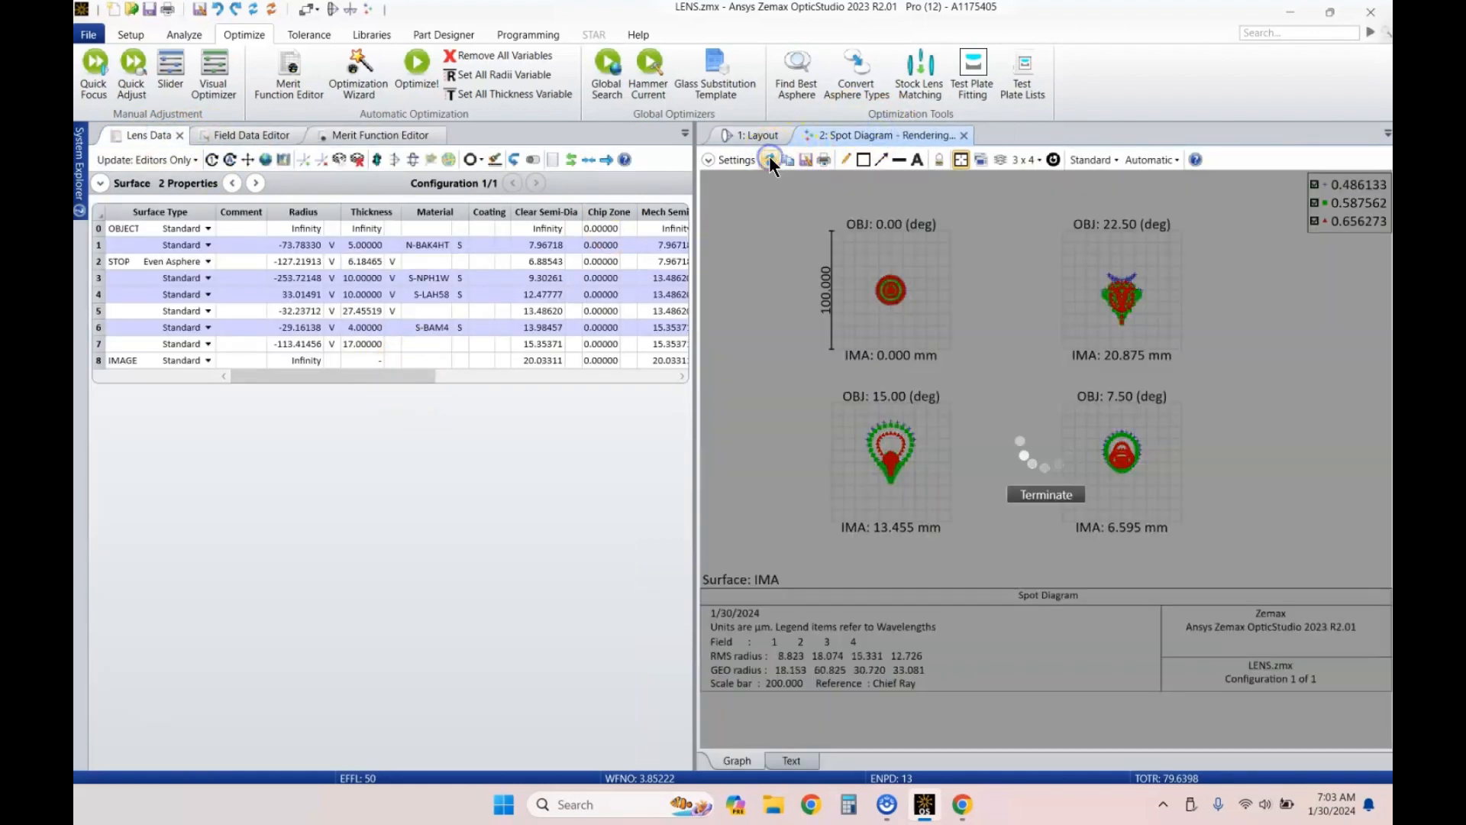
{"action": "left_click", "coordinate": [754, 135]}
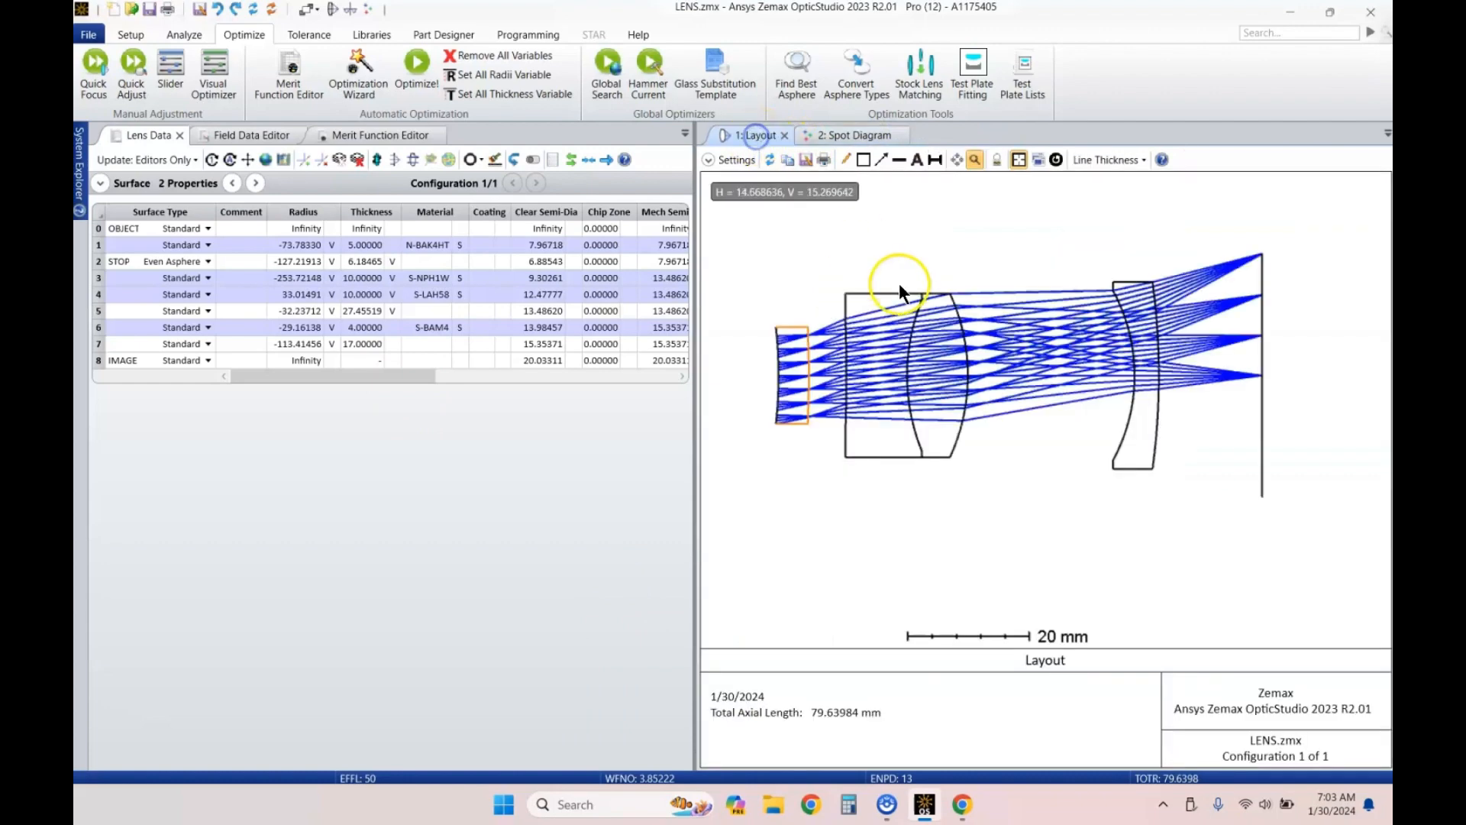
{"action": "left_click", "coordinate": [766, 162]}
{"action": "scroll", "coordinate": [1095, 355], "scroll_direction": "down", "scroll_amount": 1}
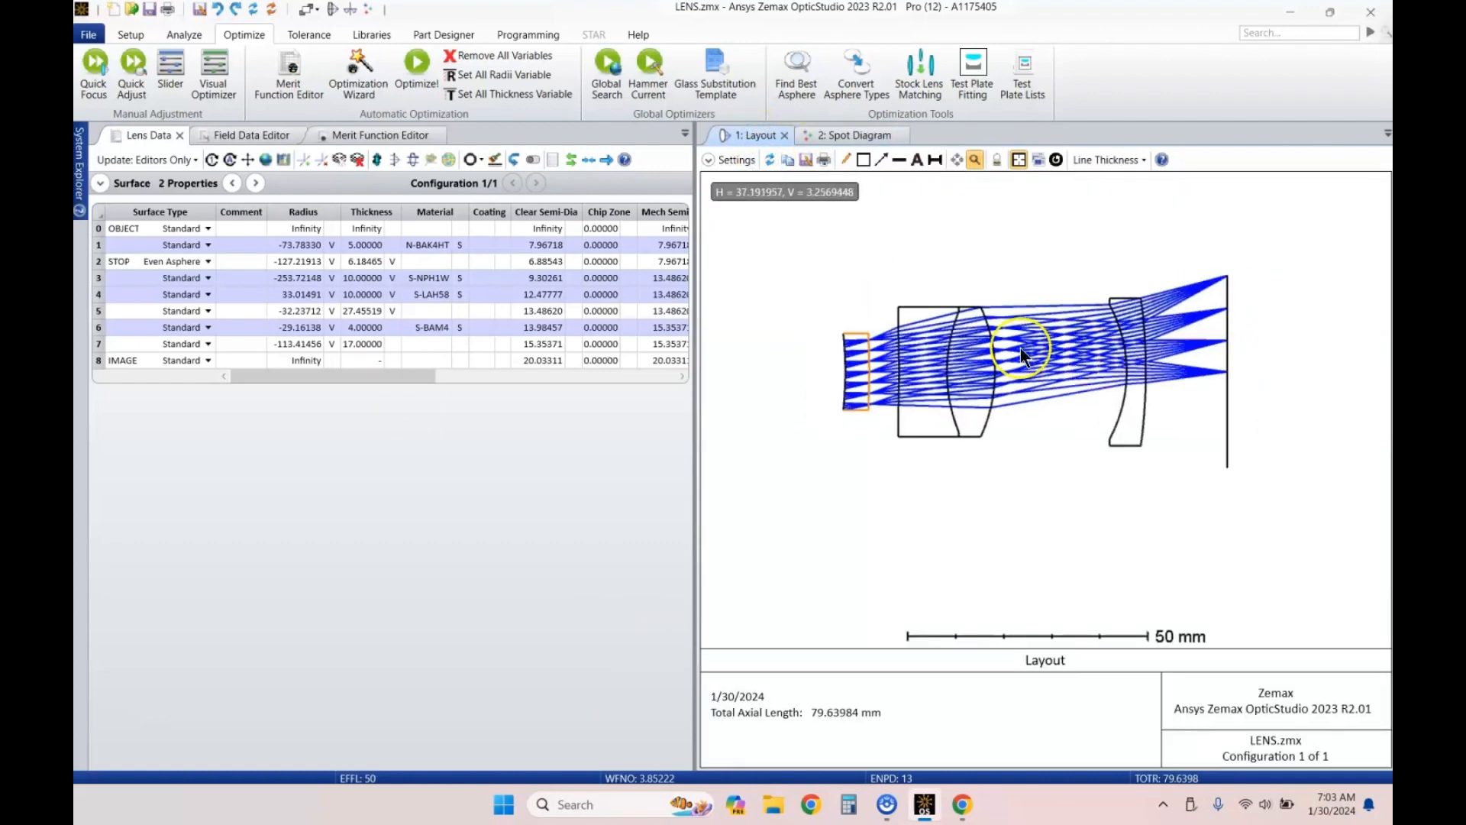
{"action": "scroll", "coordinate": [992, 322], "scroll_direction": "up", "scroll_amount": 3}
{"action": "scroll", "coordinate": [960, 317], "scroll_direction": "down", "scroll_amount": 3}
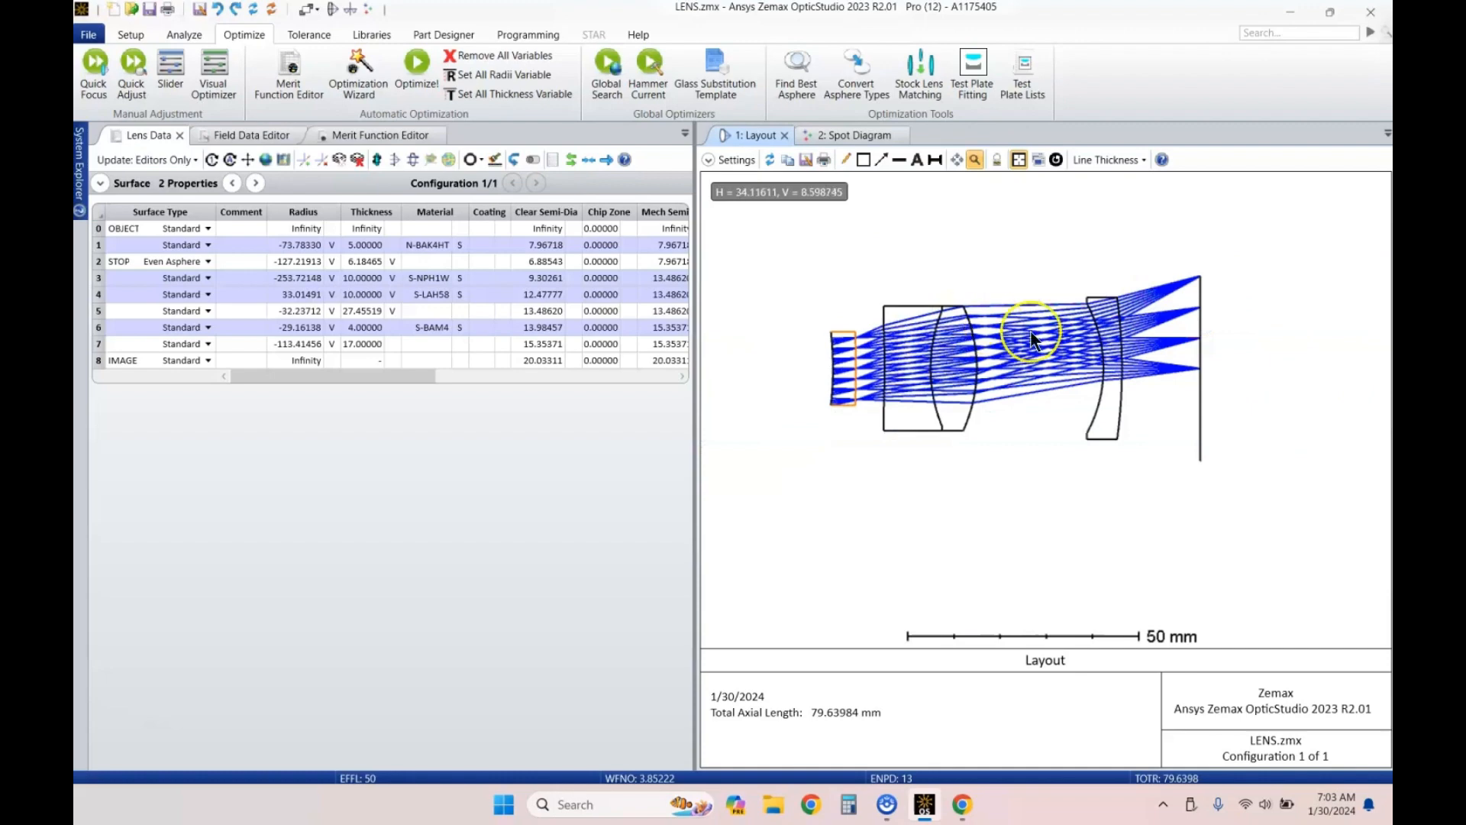
Step: View the optical path difference fans for all fields, refresh them and close the OPD Fan analysis
{"action": "left_click", "coordinate": [184, 35]}
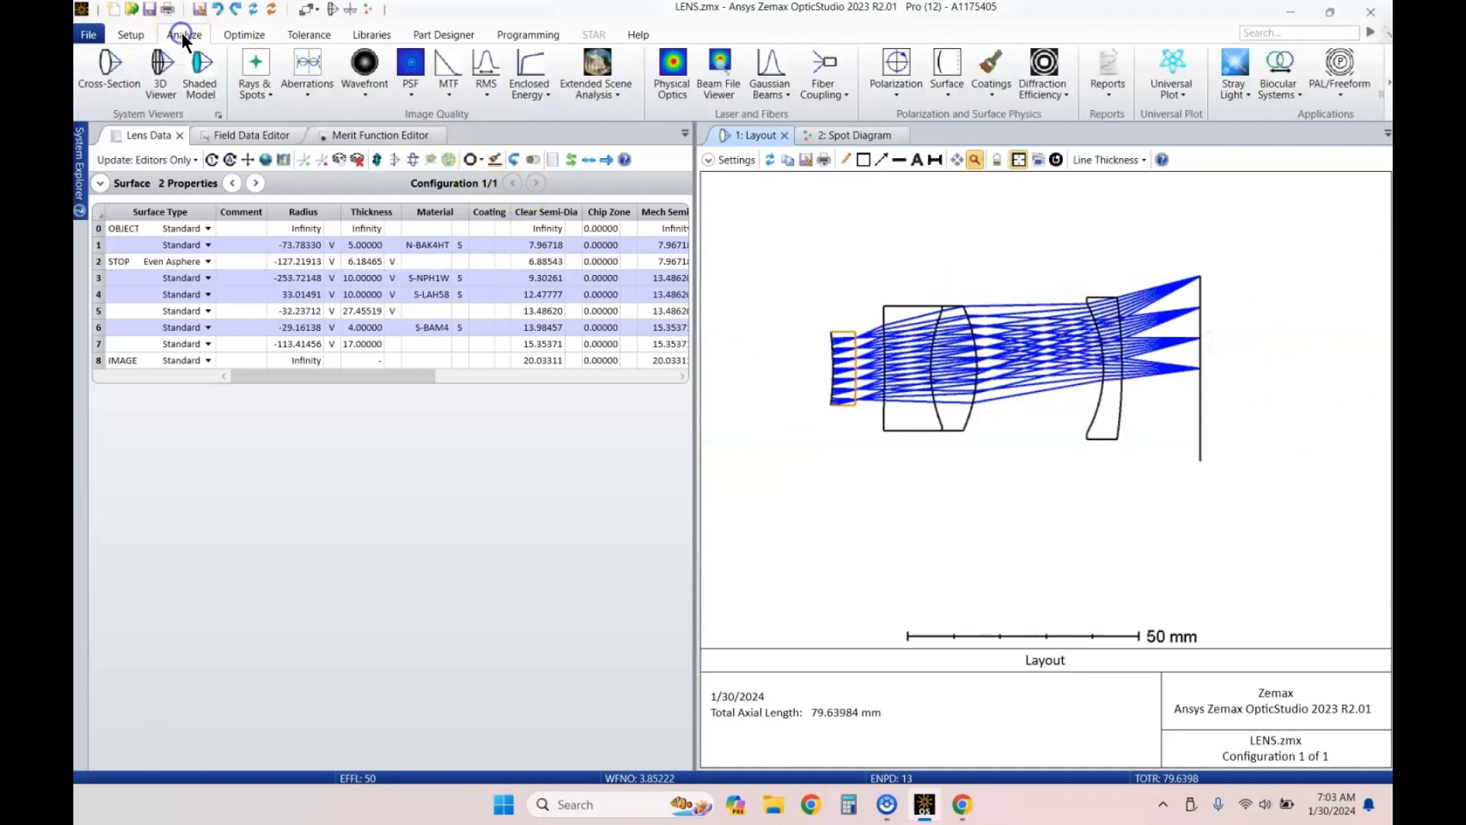
{"action": "left_click", "coordinate": [533, 84]}
{"action": "left_click", "coordinate": [532, 88]}
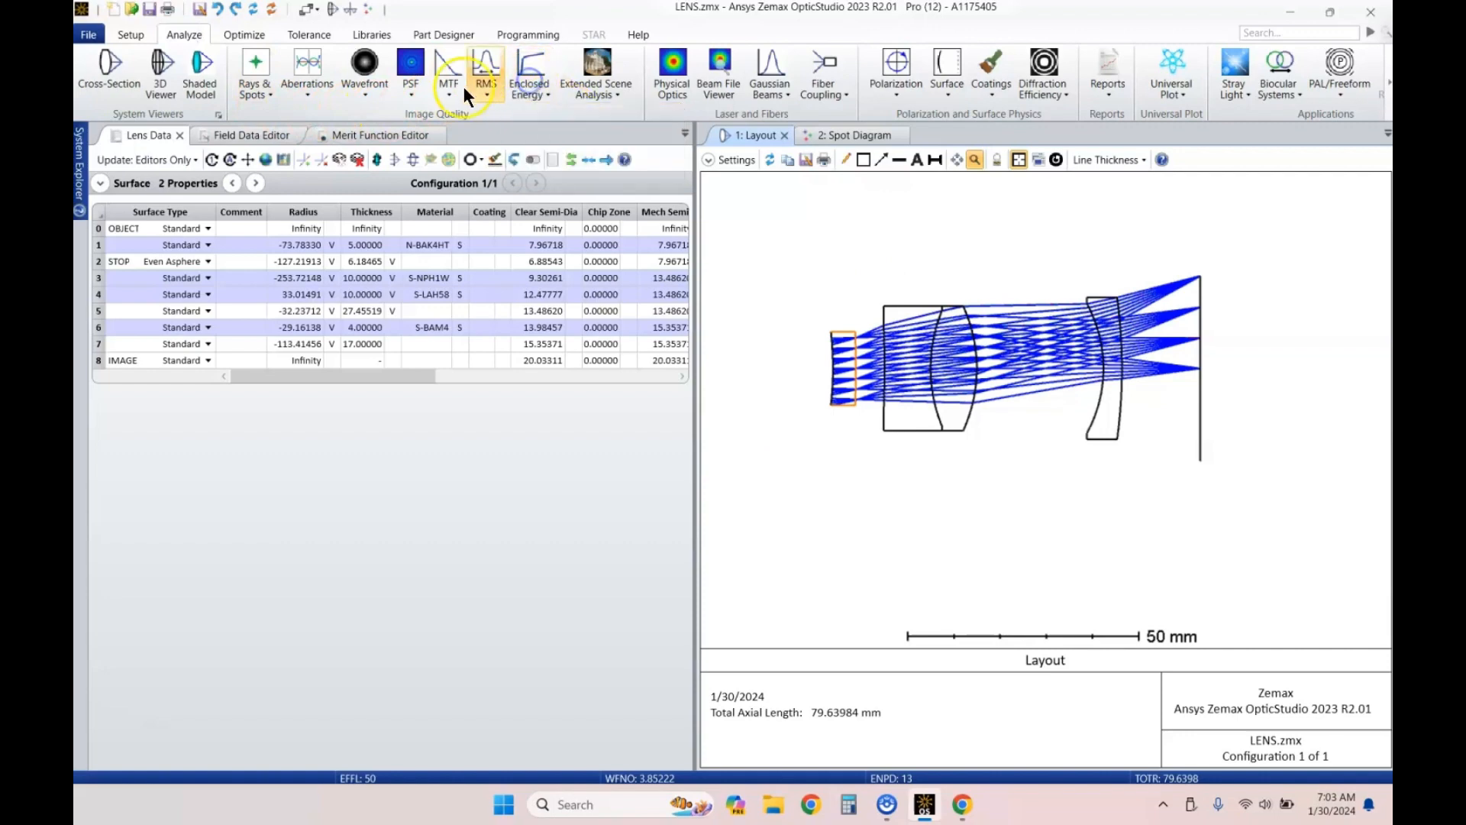
{"action": "left_click", "coordinate": [364, 84]}
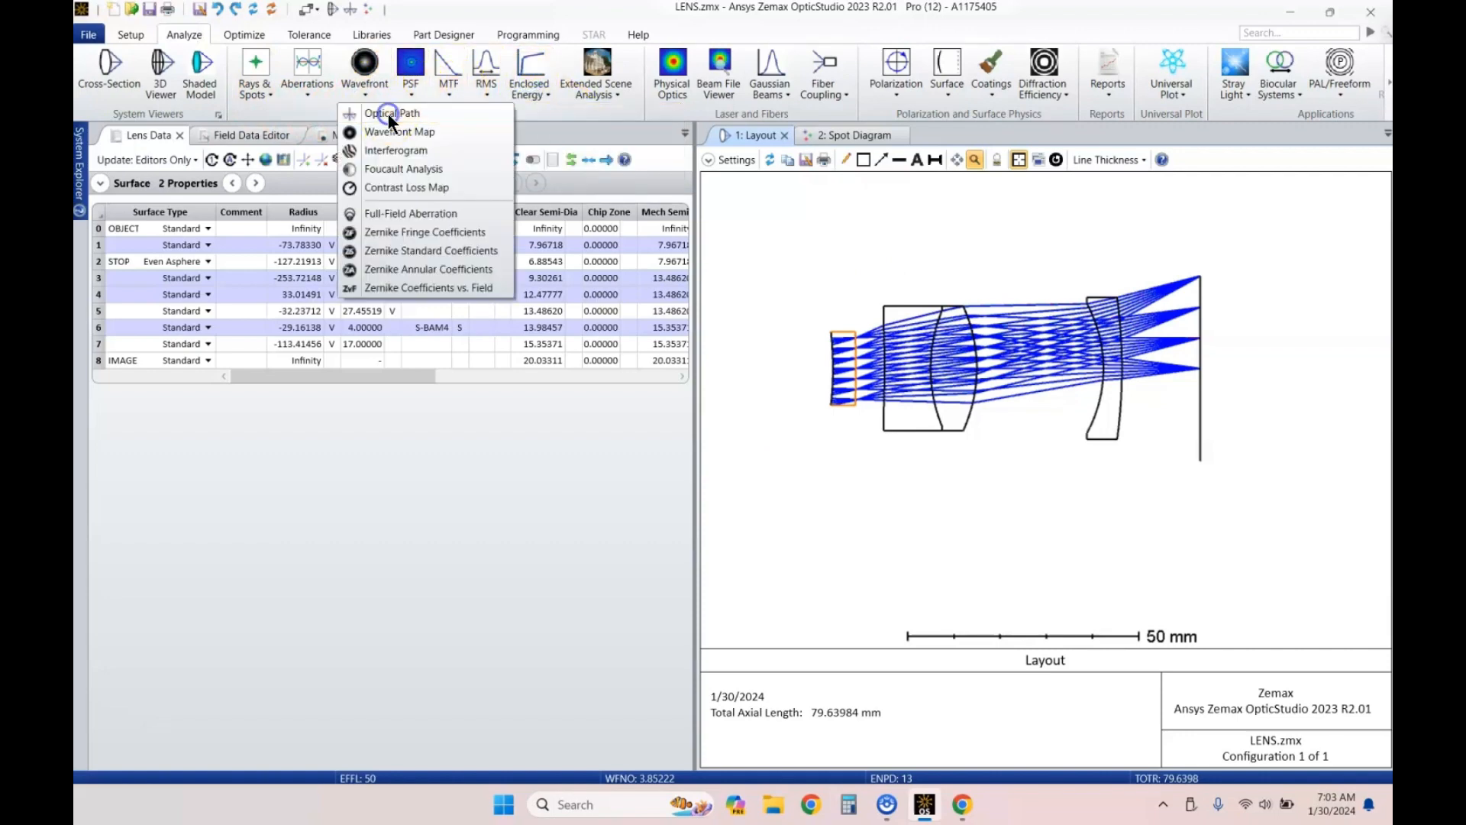
{"action": "left_click", "coordinate": [388, 113]}
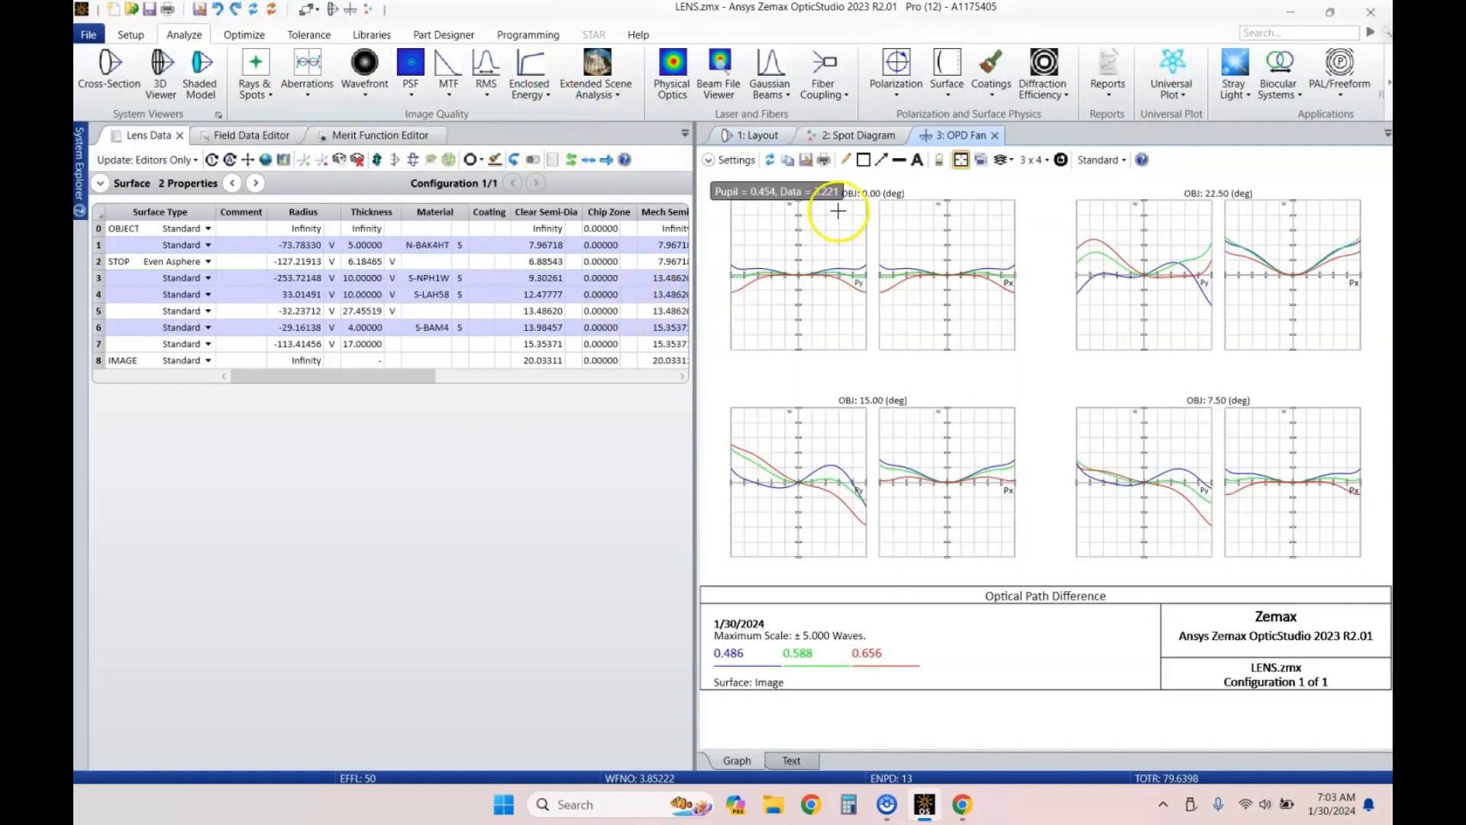
{"action": "left_click", "coordinate": [769, 161]}
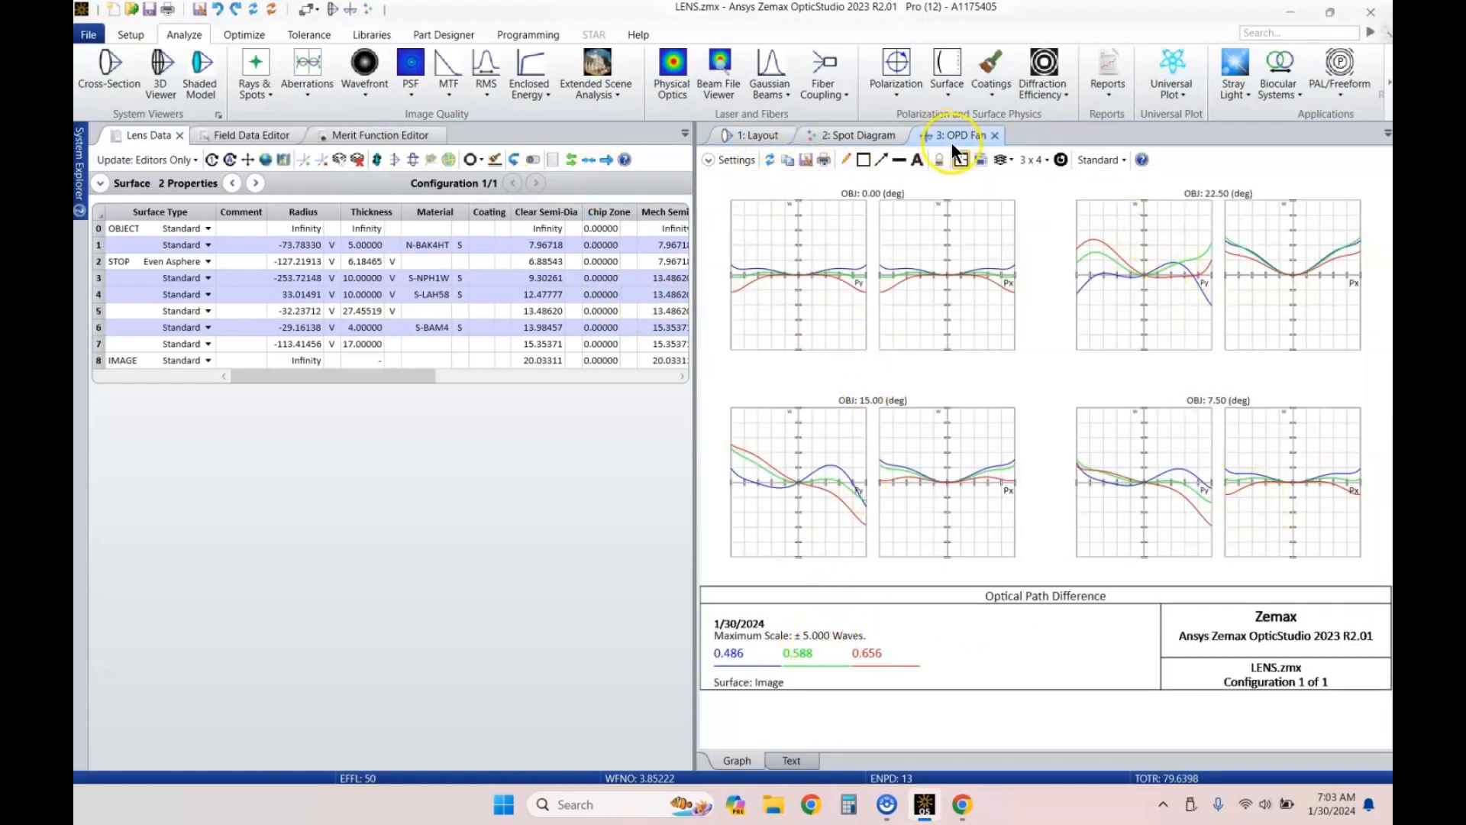
{"action": "left_click", "coordinate": [995, 136]}
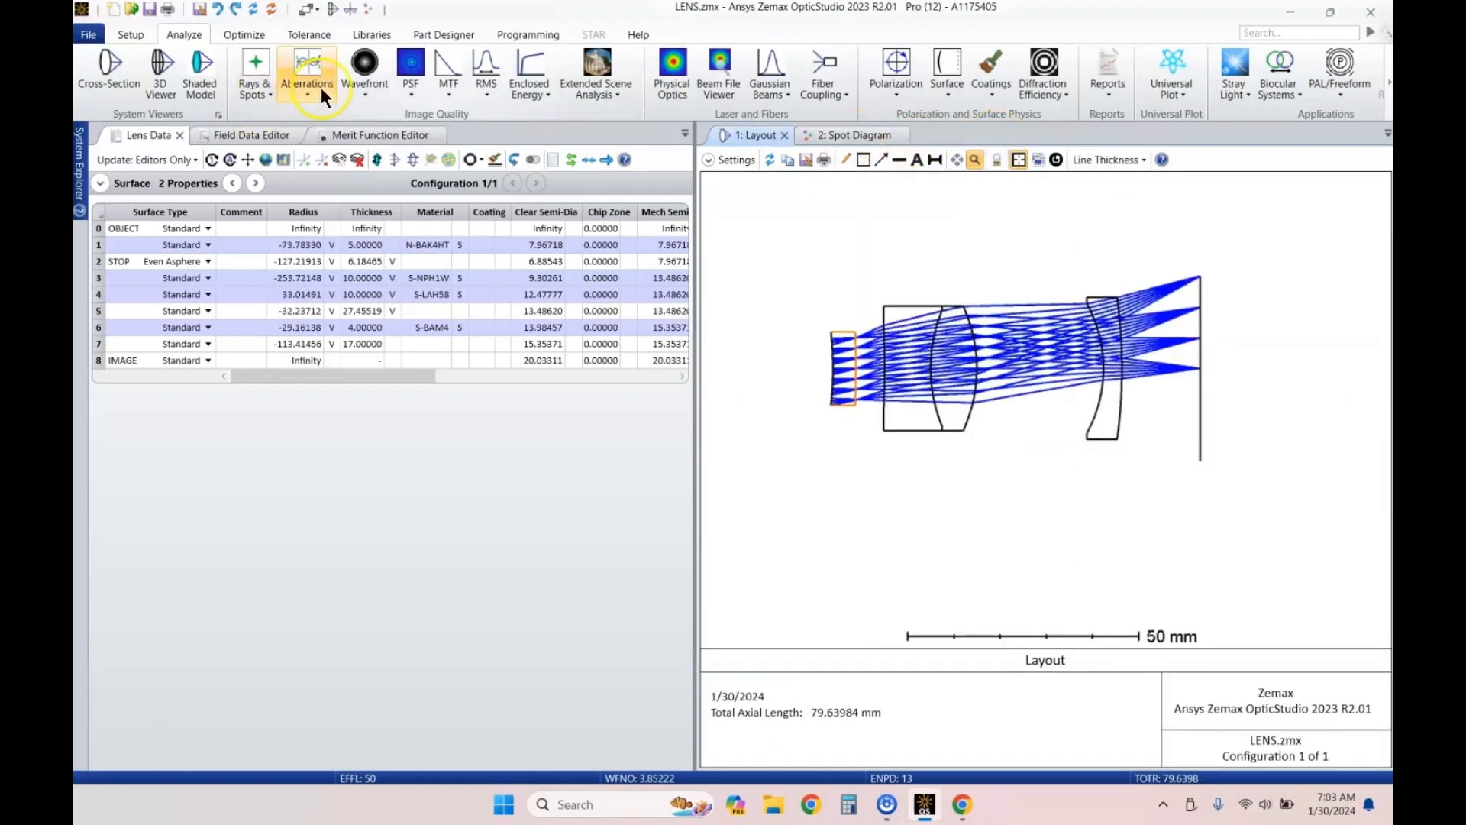
Step: Create a Diffraction Encircled Energy analysis for the lens
{"action": "left_click", "coordinate": [539, 76]}
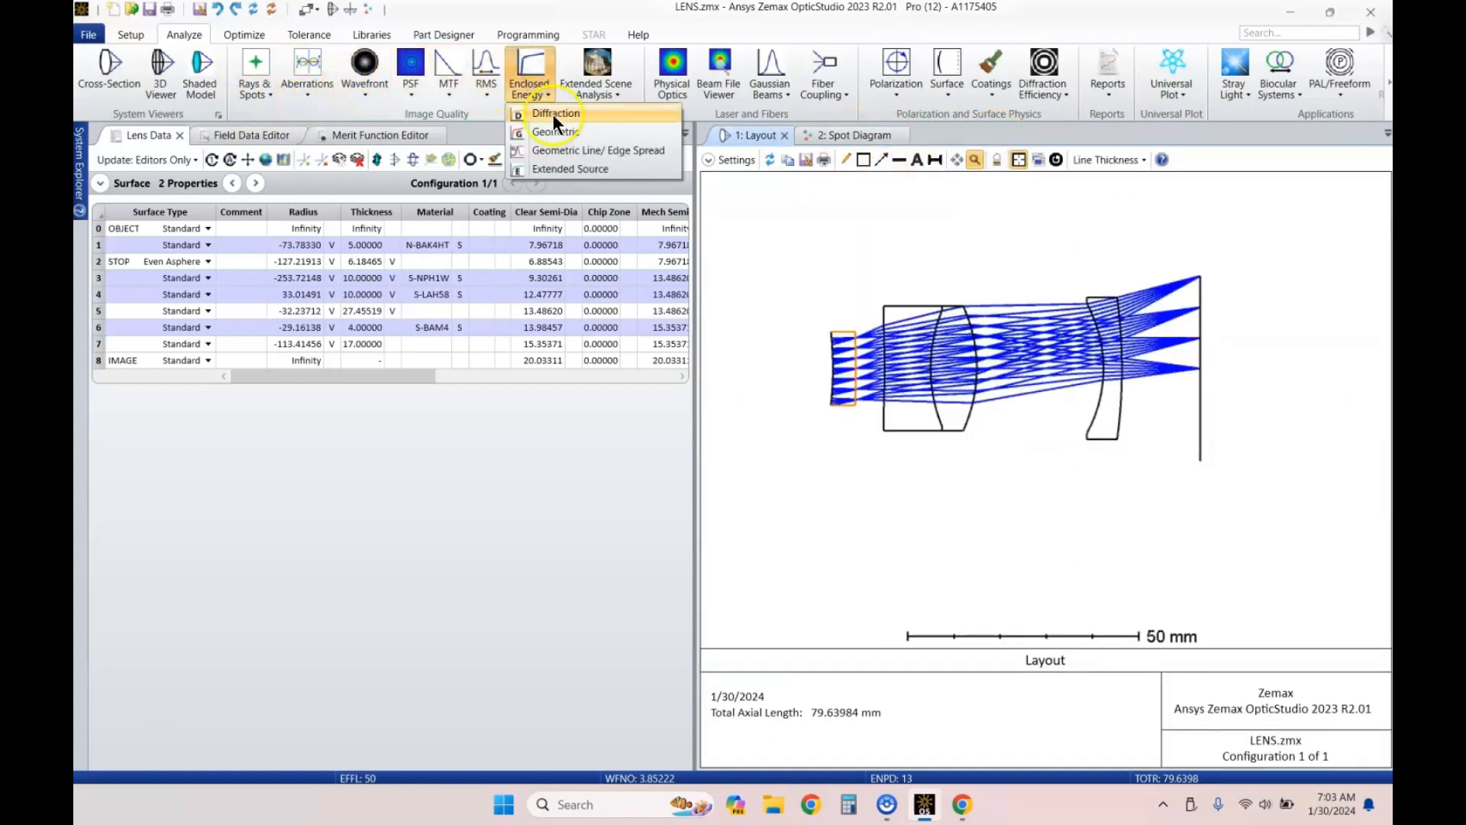
{"action": "left_click", "coordinate": [166, 35]}
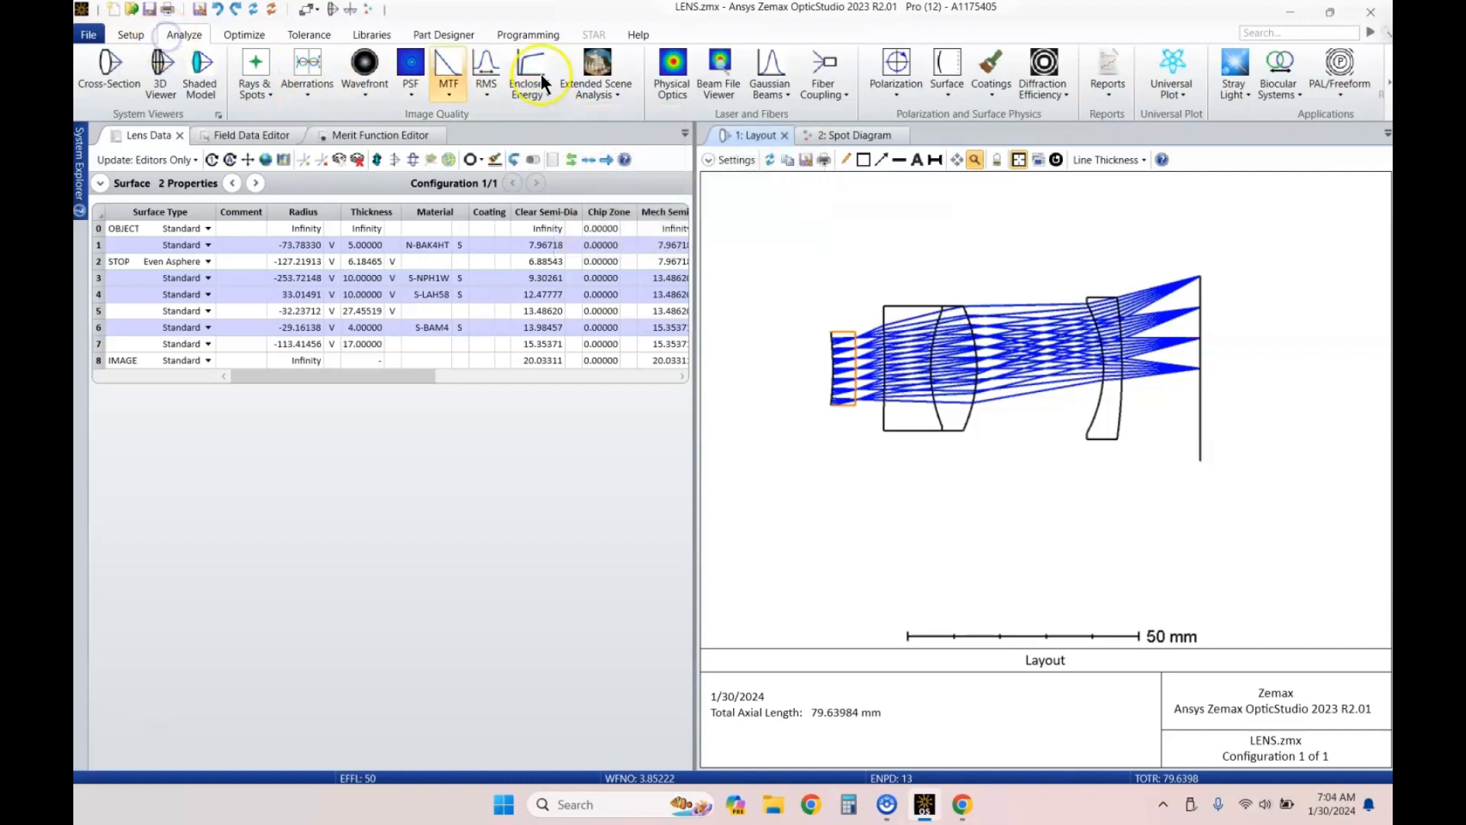
{"action": "left_click", "coordinate": [540, 74]}
{"action": "left_click", "coordinate": [579, 113]}
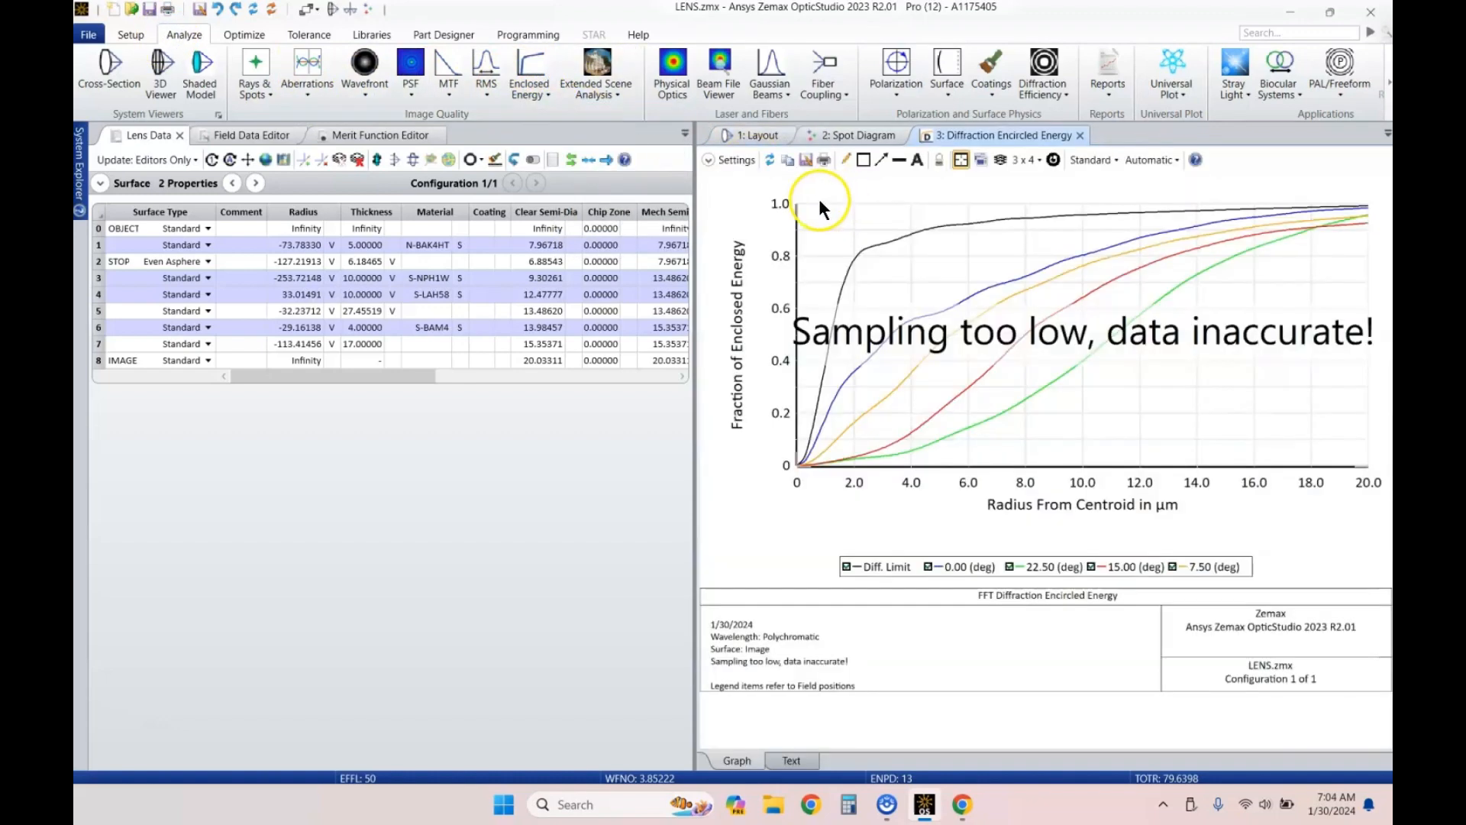
Step: Set the encircled energy analysis pupil sampling to 256 x 256 and inspect the recalculated curves
{"action": "left_click", "coordinate": [722, 162]}
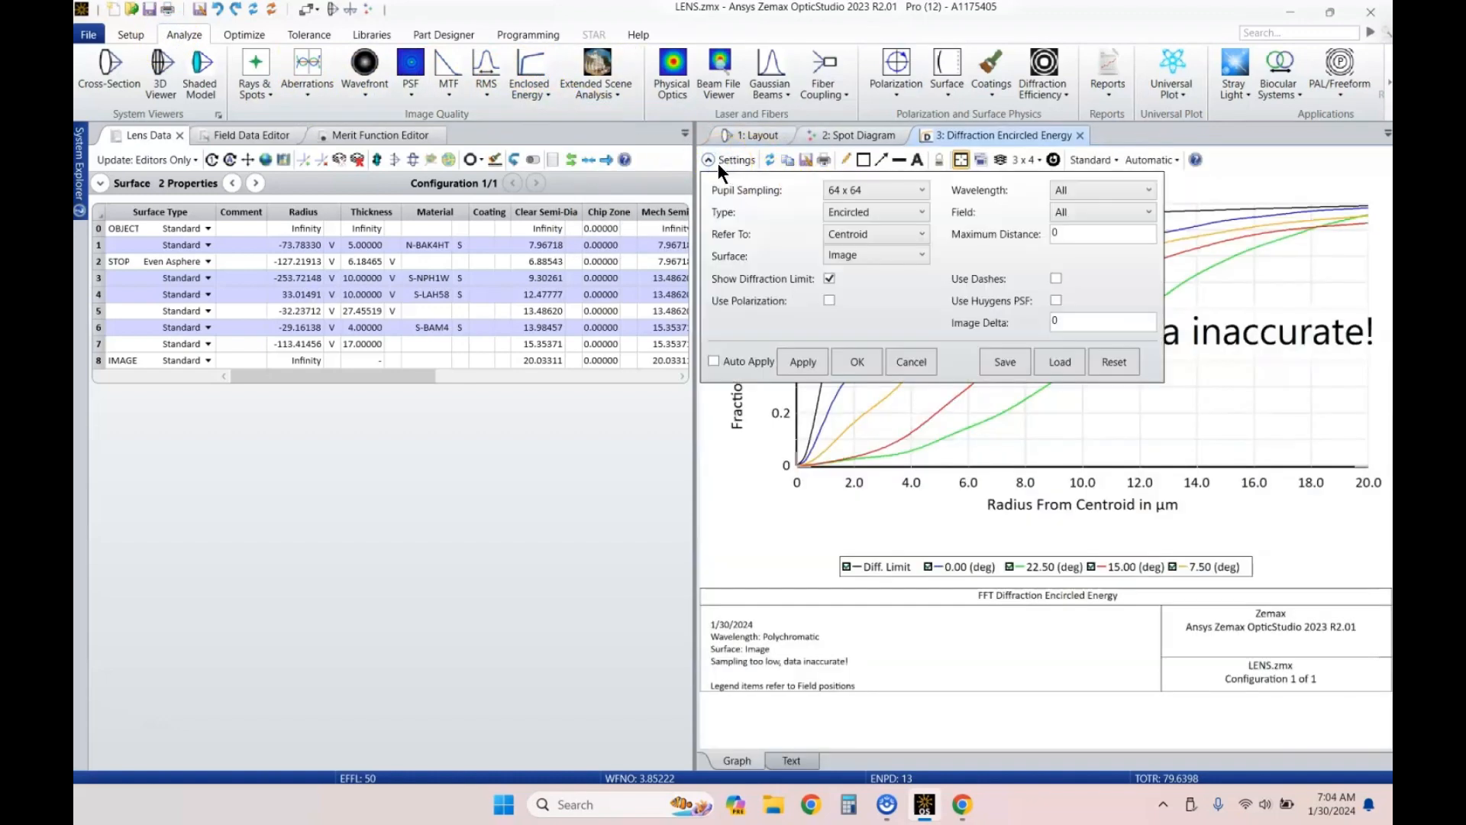
{"action": "left_click", "coordinate": [872, 190]}
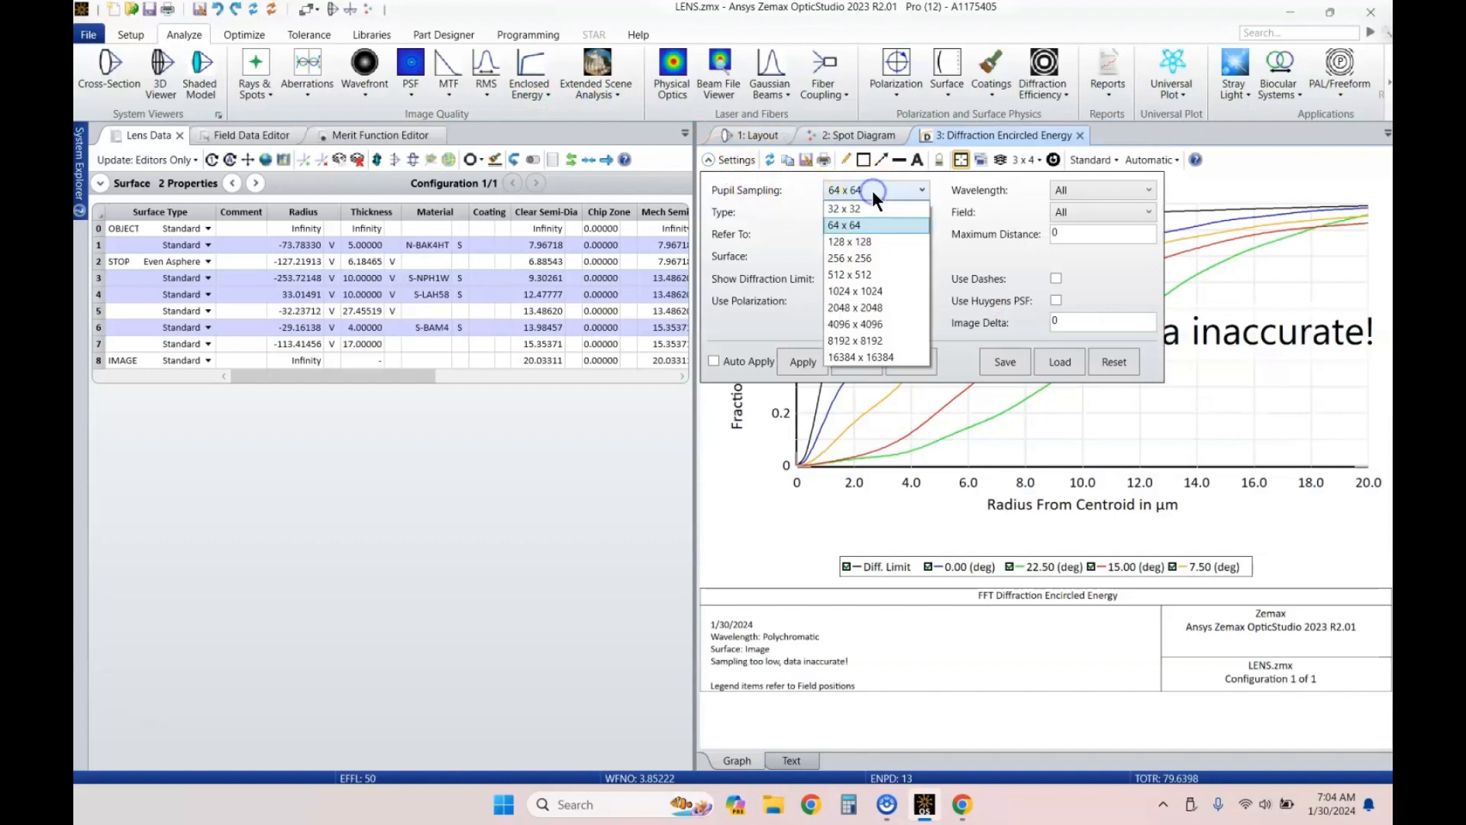
{"action": "left_click", "coordinate": [877, 252]}
{"action": "left_click", "coordinate": [857, 361]}
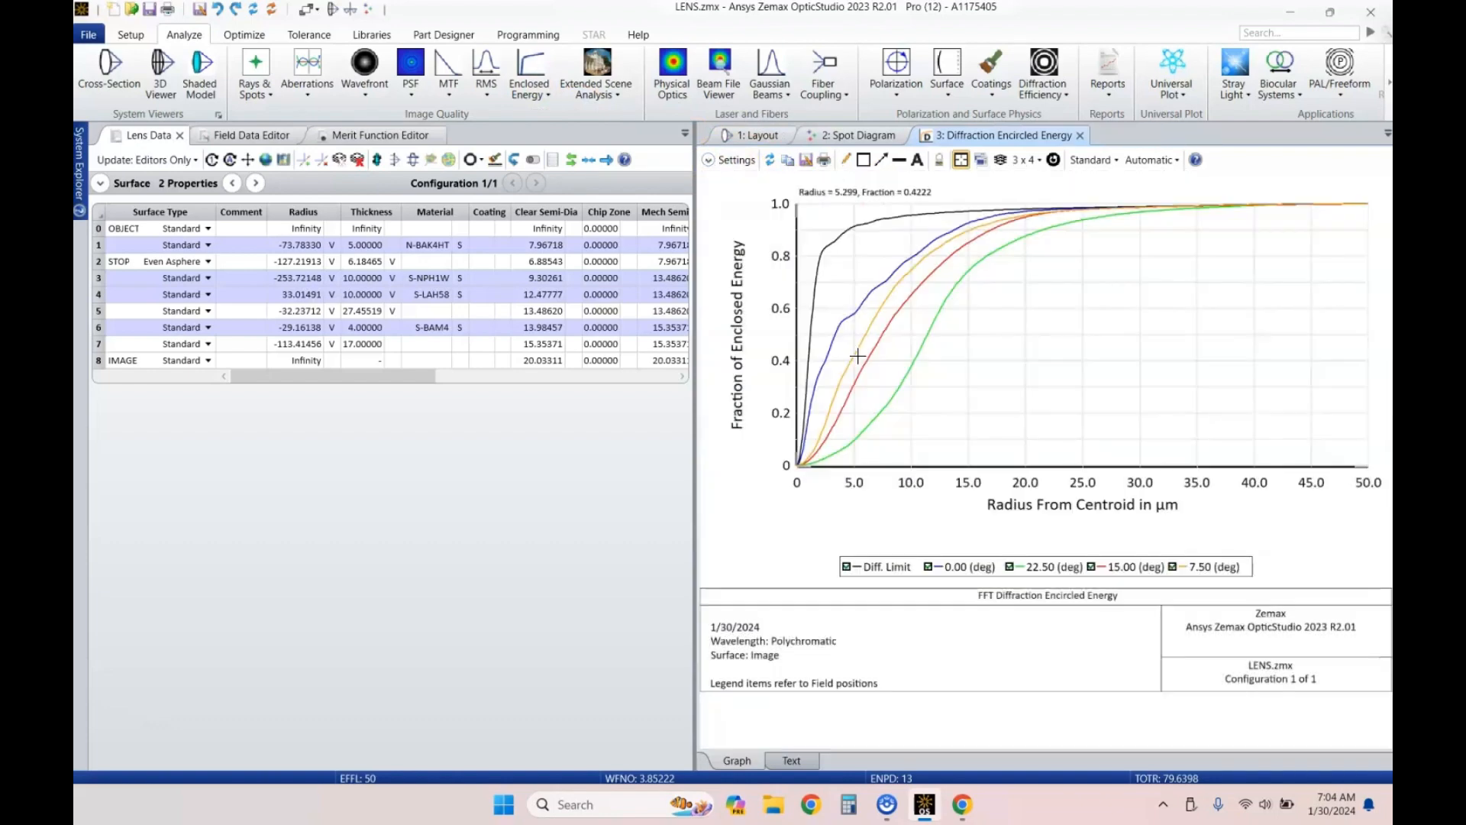
{"action": "left_click", "coordinate": [865, 371]}
{"action": "left_click", "coordinate": [980, 328]}
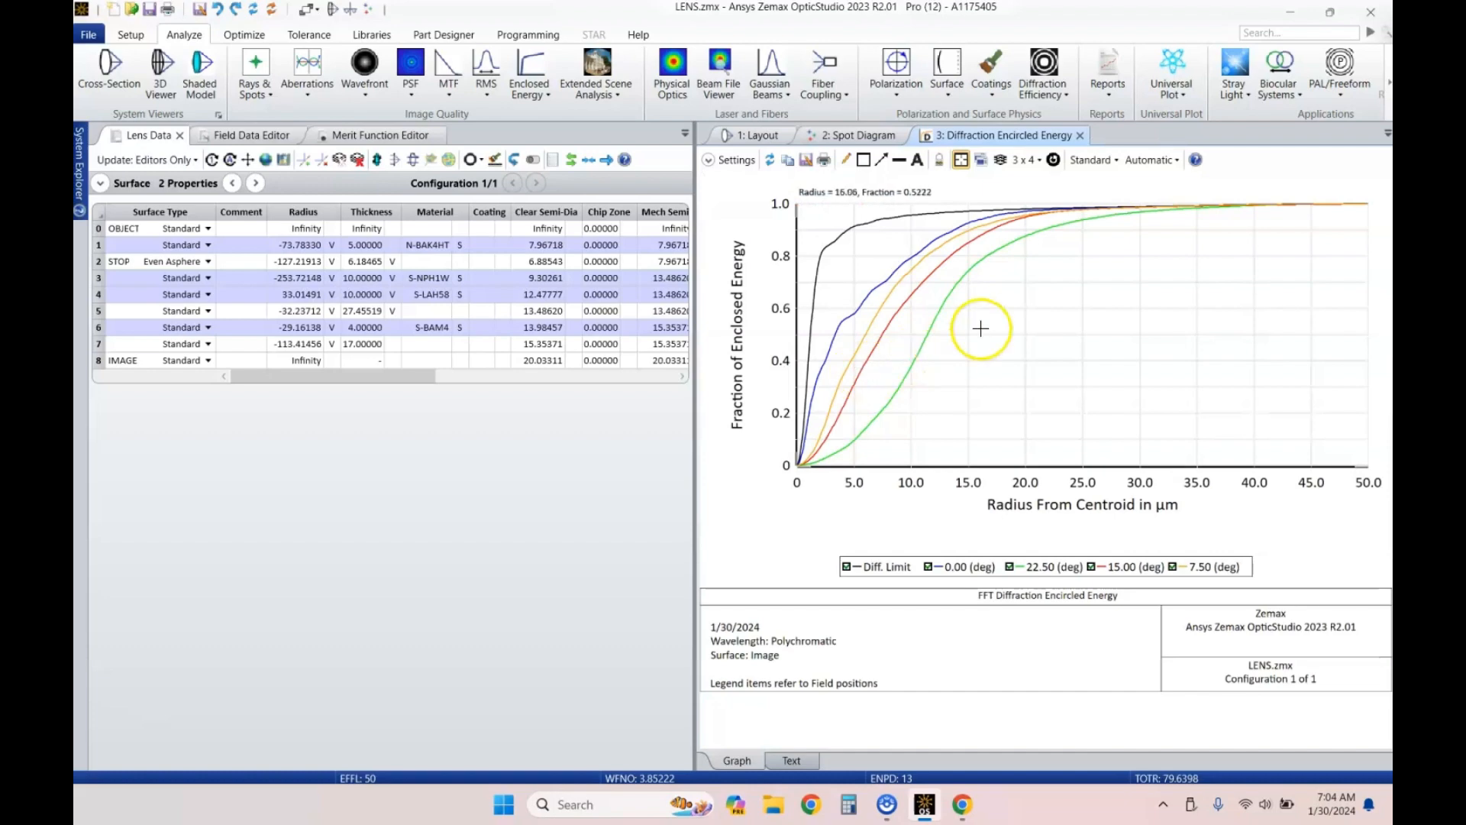
Step: Examine the enclosed energy fraction of the field curves around the 10 to 15 µm radius
{"action": "left_click", "coordinate": [968, 436]}
{"action": "left_click_drag", "start_coordinate": [968, 436], "coordinate": [912, 258]}
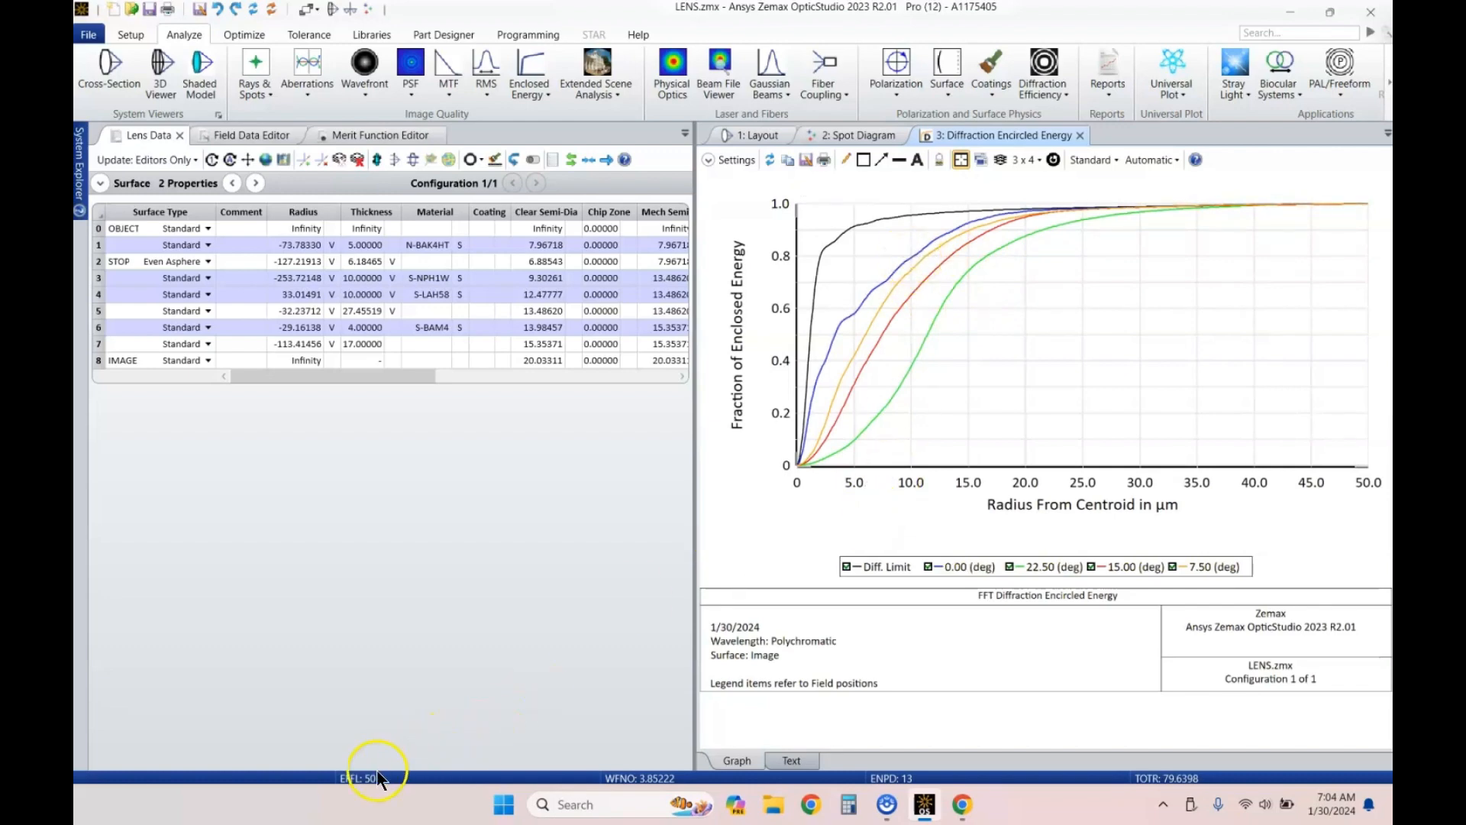
{"action": "left_click", "coordinate": [441, 574]}
Step: Switch to Calculator and compute 0.01 ÷ 50 × 8 × 12 × 25.4, then return to OpticStudio
{"action": "left_click", "coordinate": [856, 813]}
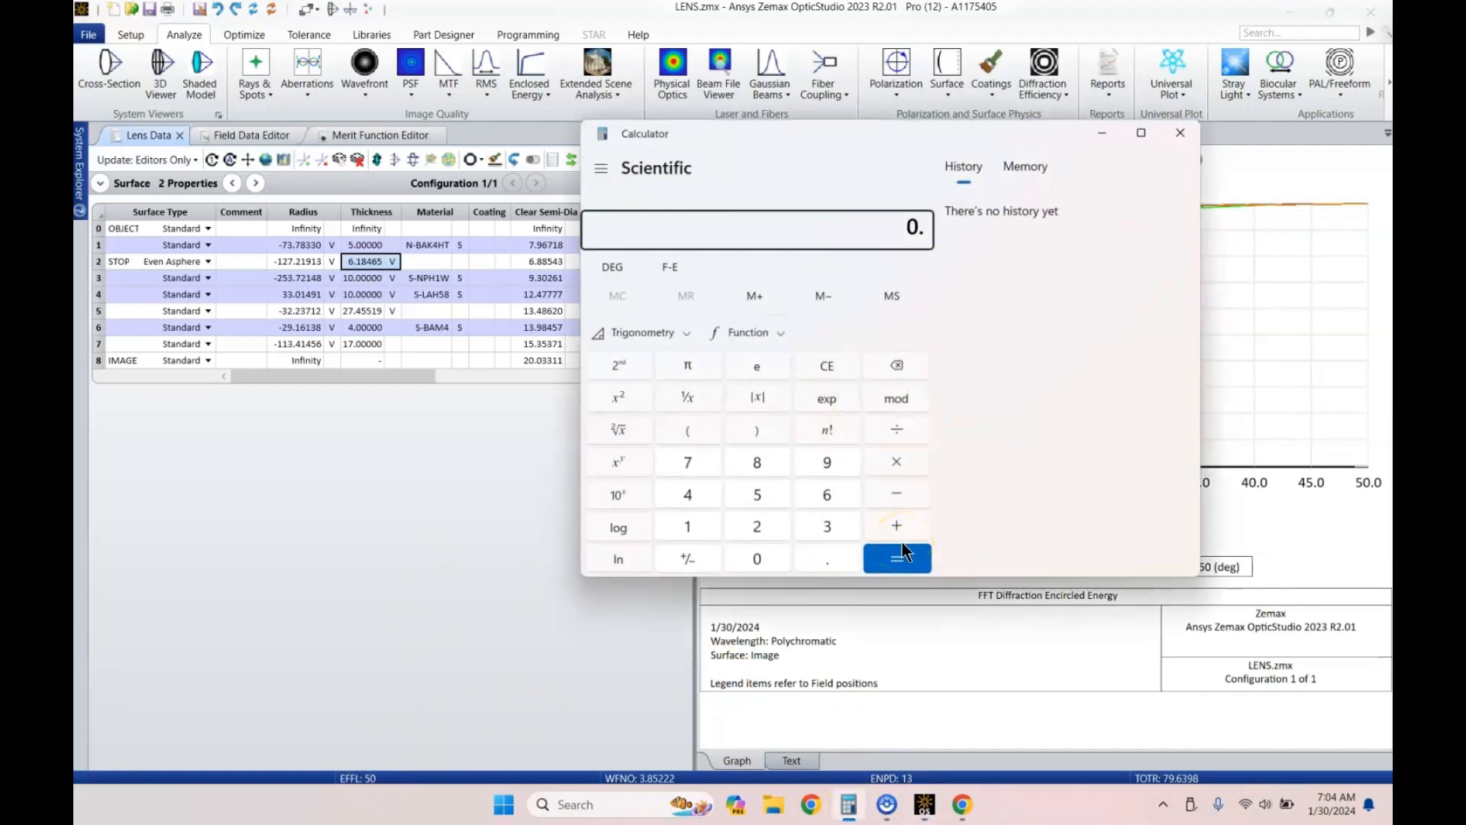
{"action": "type", "text": "0.01/50"}
{"action": "left_click", "coordinate": [904, 552]}
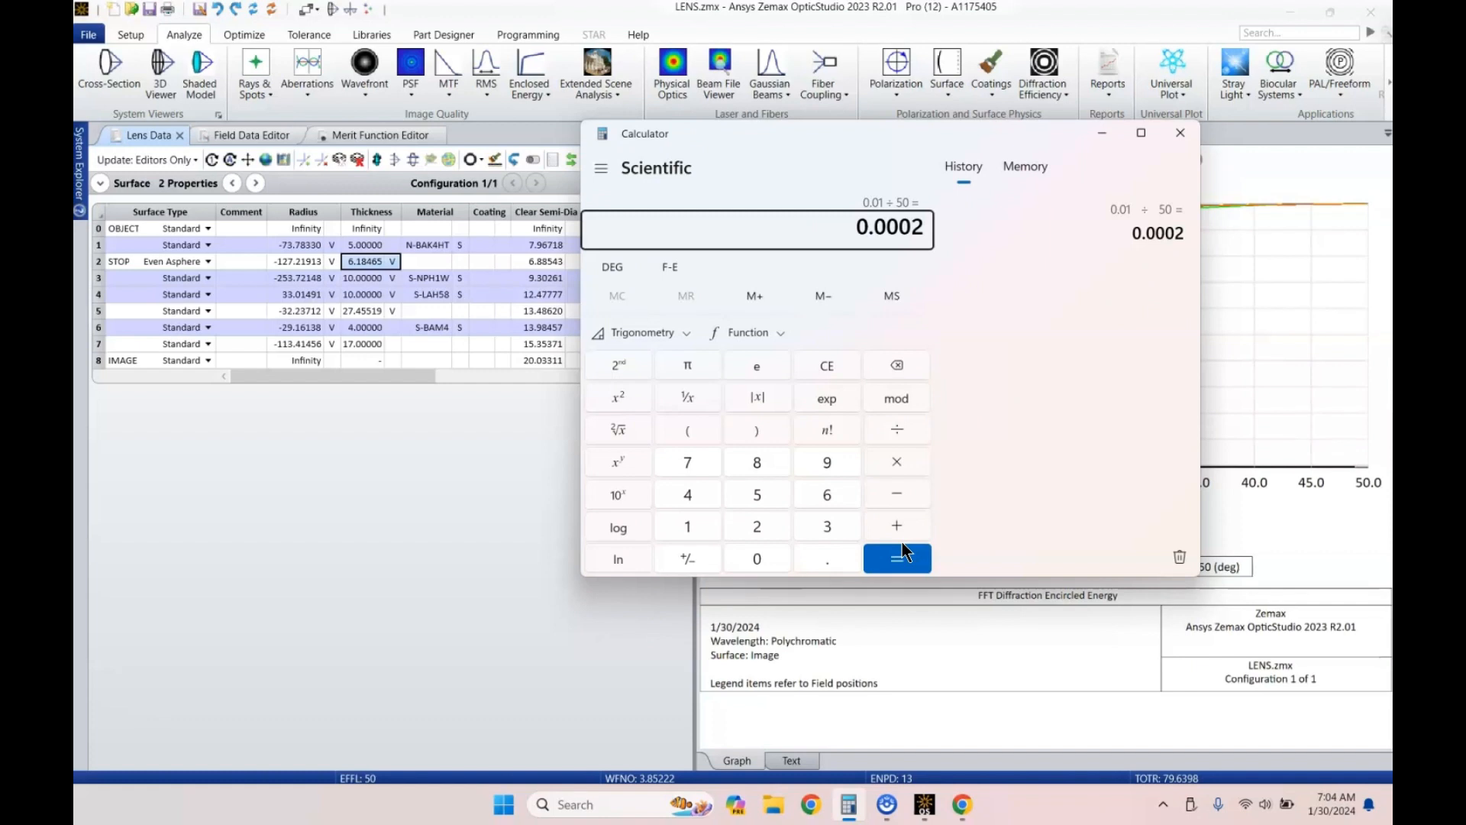
{"action": "type", "text": "*8"}
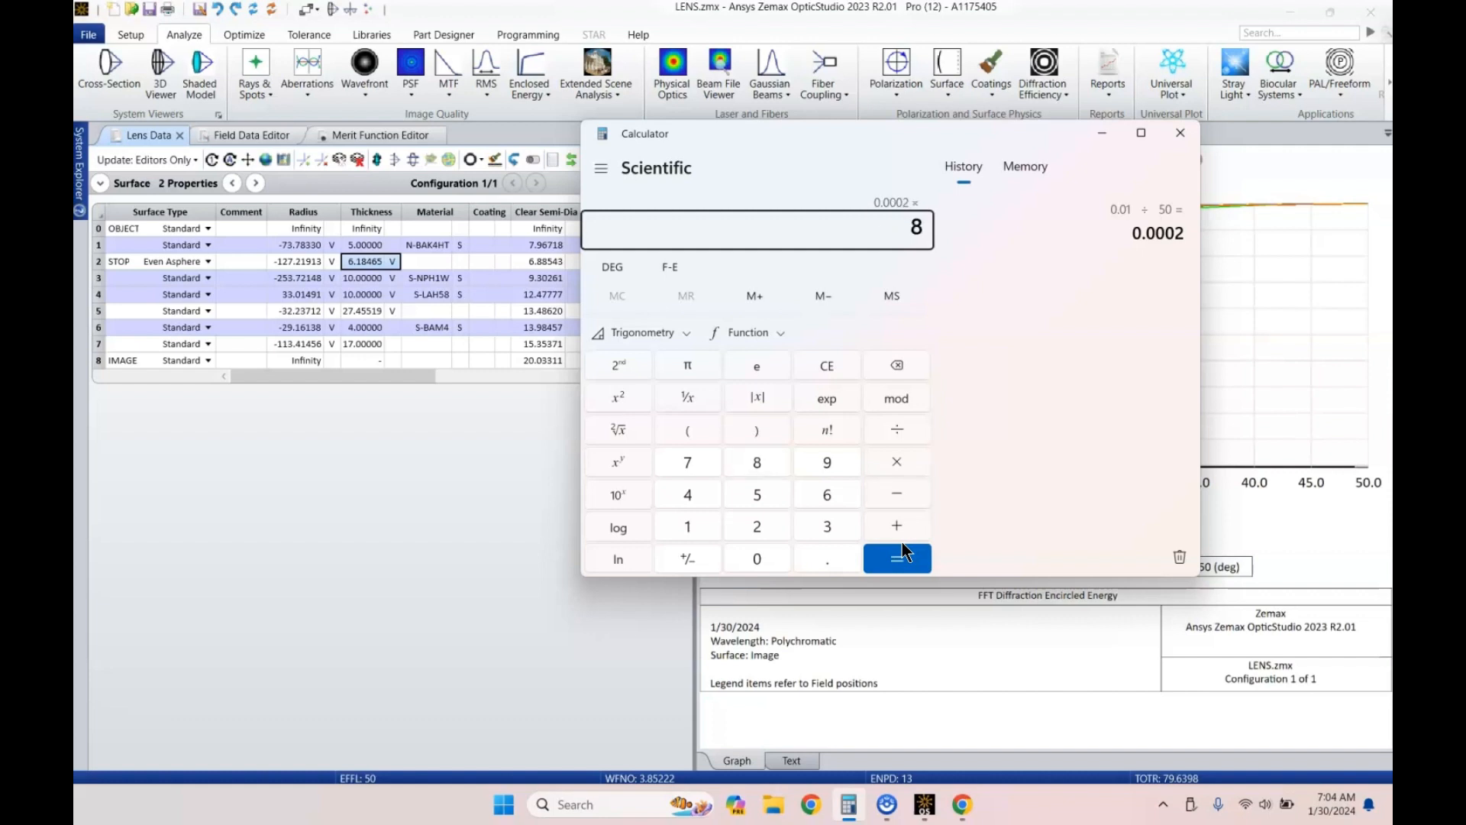
{"action": "key", "text": "Return"}
{"action": "type", "text": "*12"}
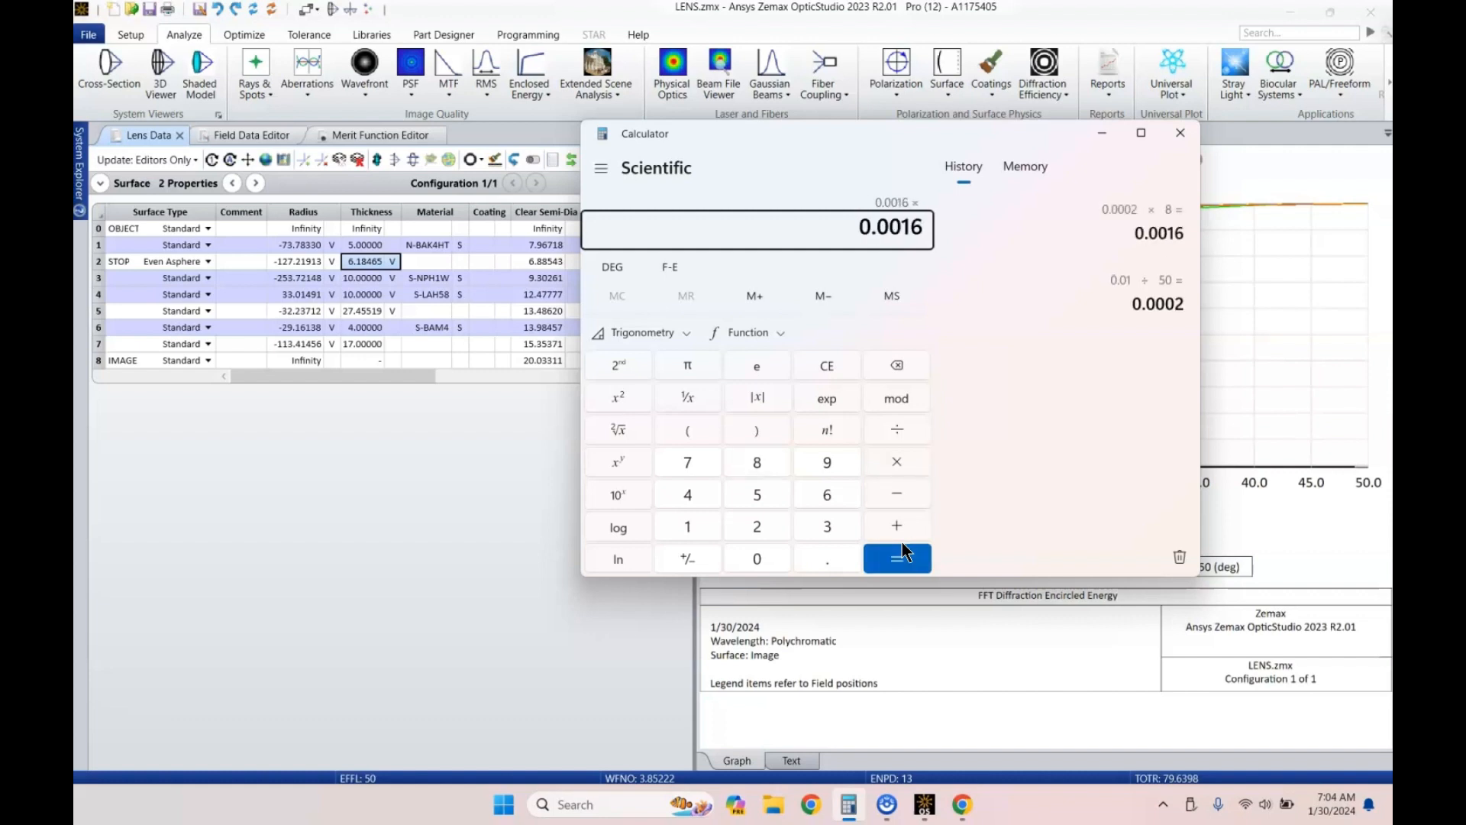
{"action": "key", "text": "Return"}
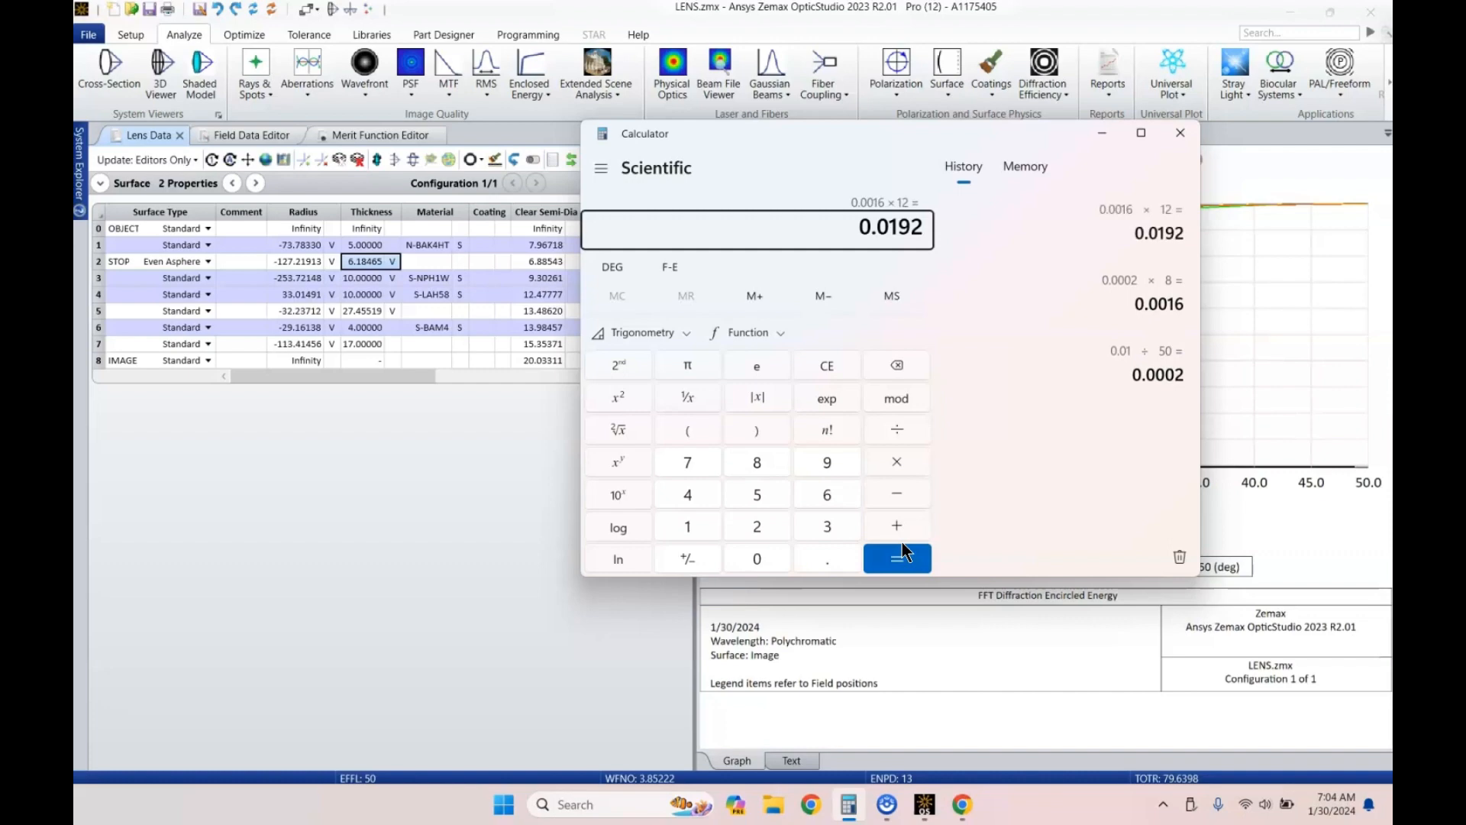
{"action": "left_click", "coordinate": [1115, 355]}
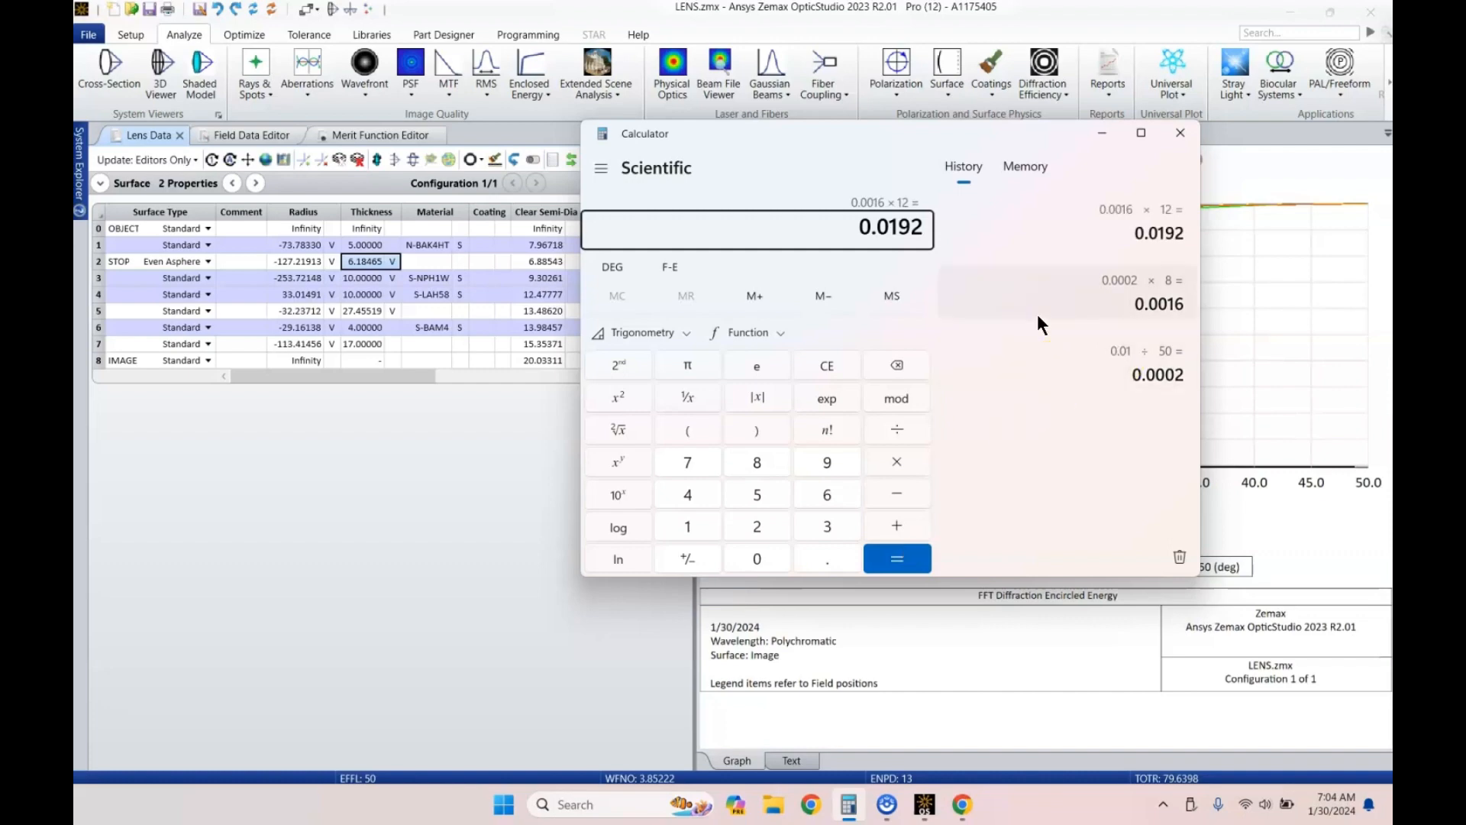
{"action": "type", "text": "*25.4"}
{"action": "key", "text": "Return"}
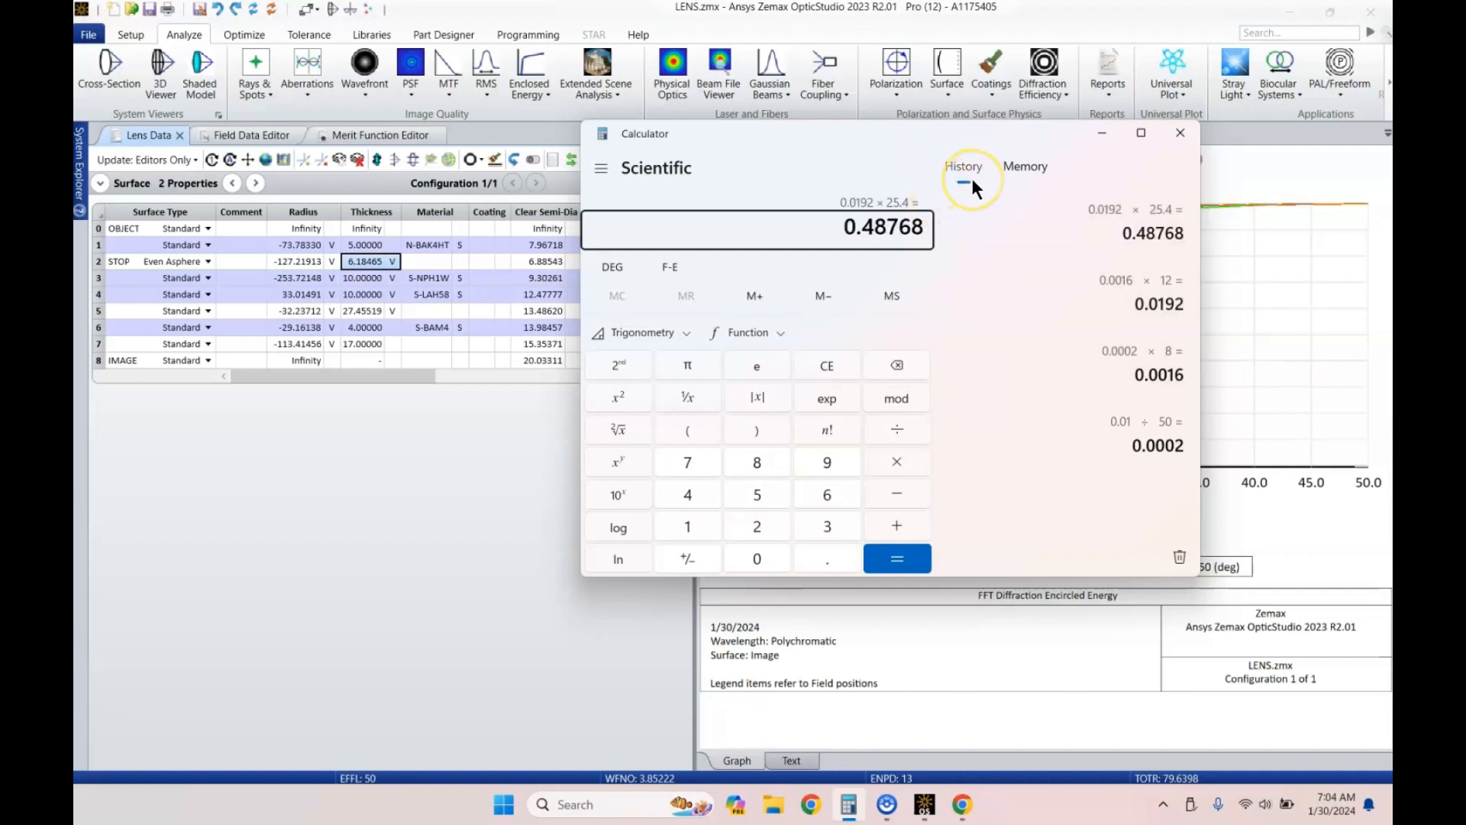
{"action": "left_click", "coordinate": [1105, 135]}
Step: Refresh the encircled energy plot and the layout, and inspect the lens elements in the cross-section up close
{"action": "left_click", "coordinate": [367, 230]}
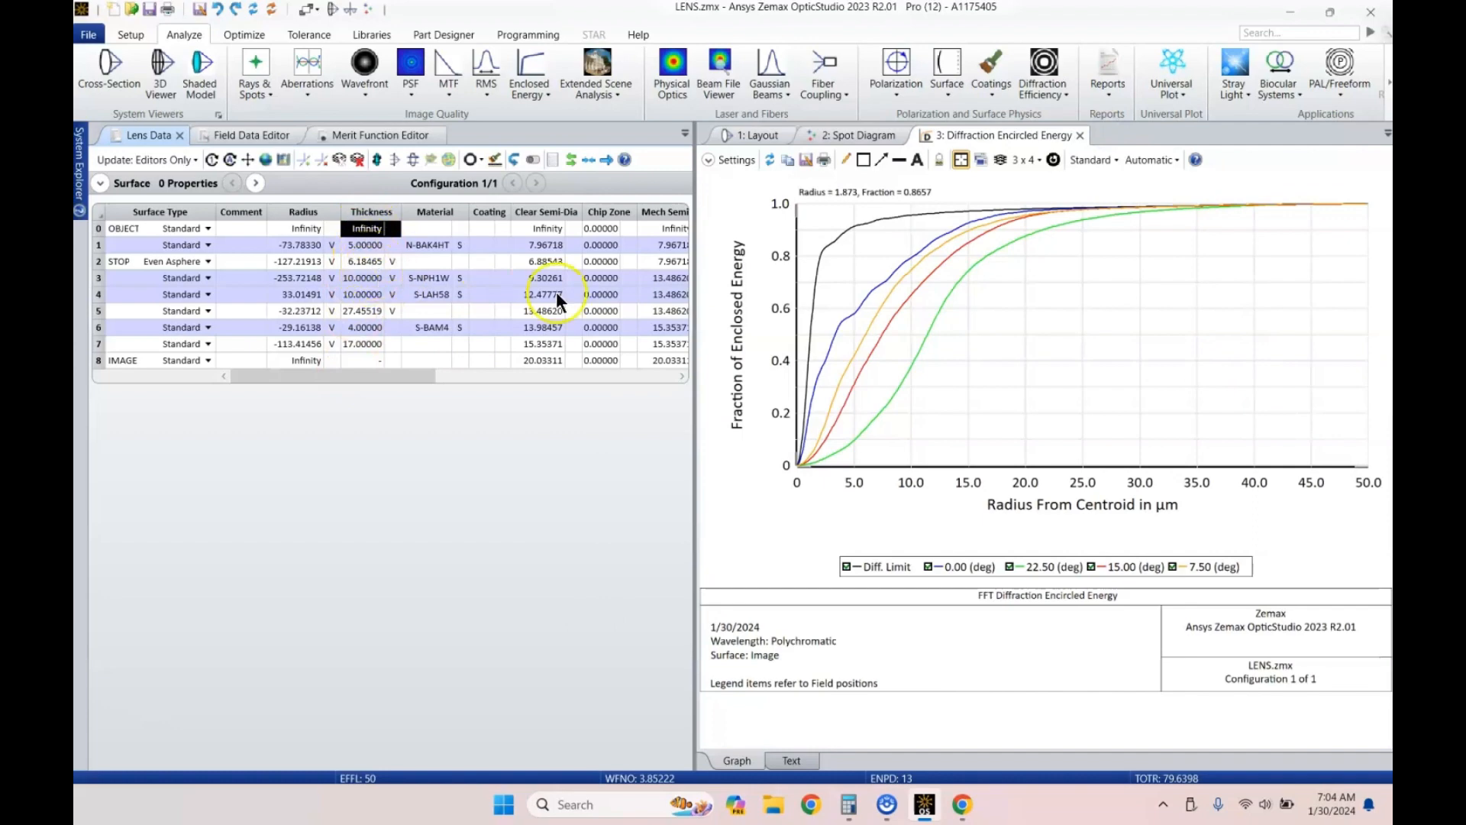
{"action": "left_click", "coordinate": [770, 159]}
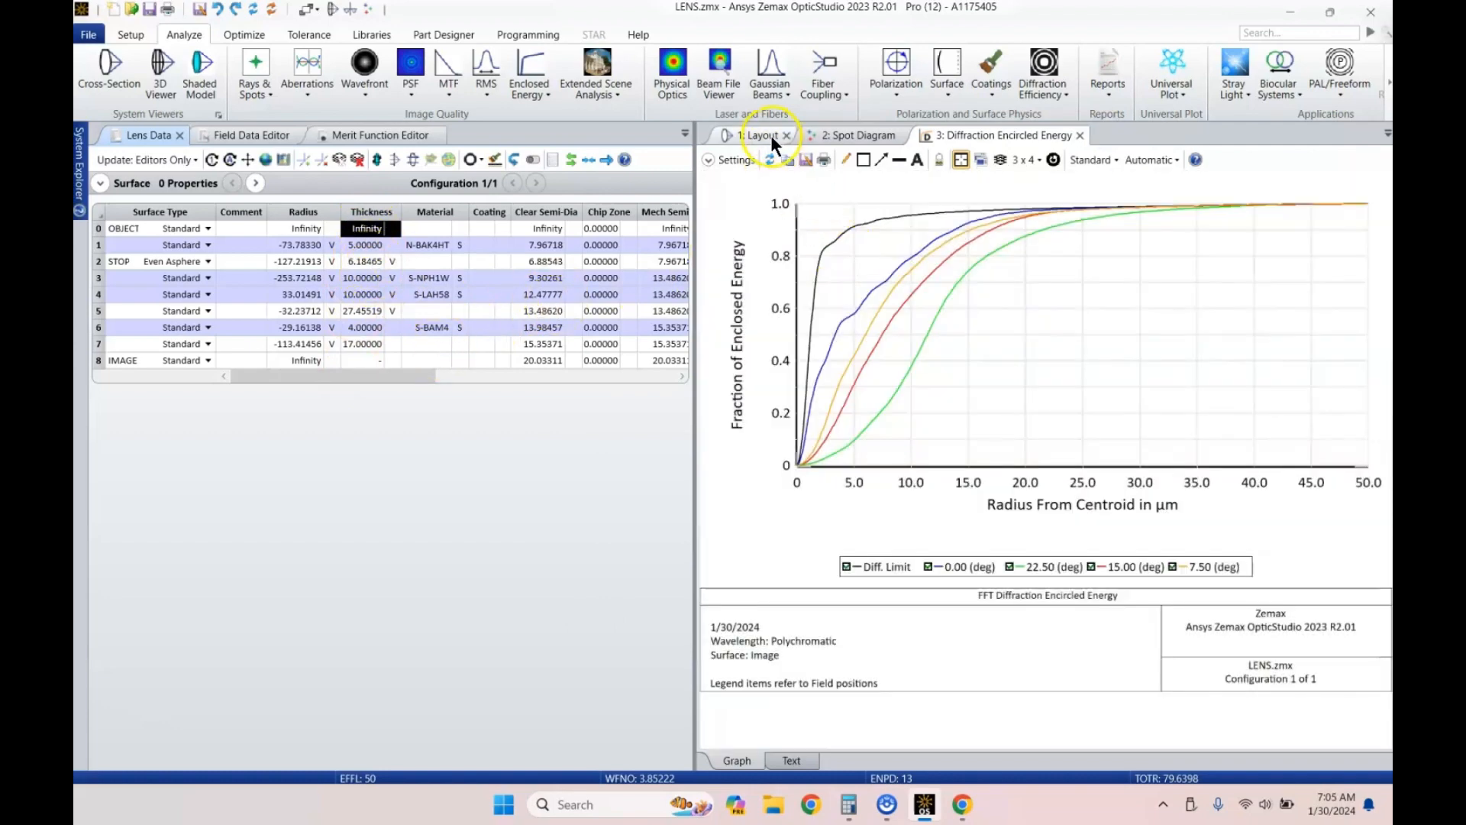
{"action": "left_click", "coordinate": [771, 135]}
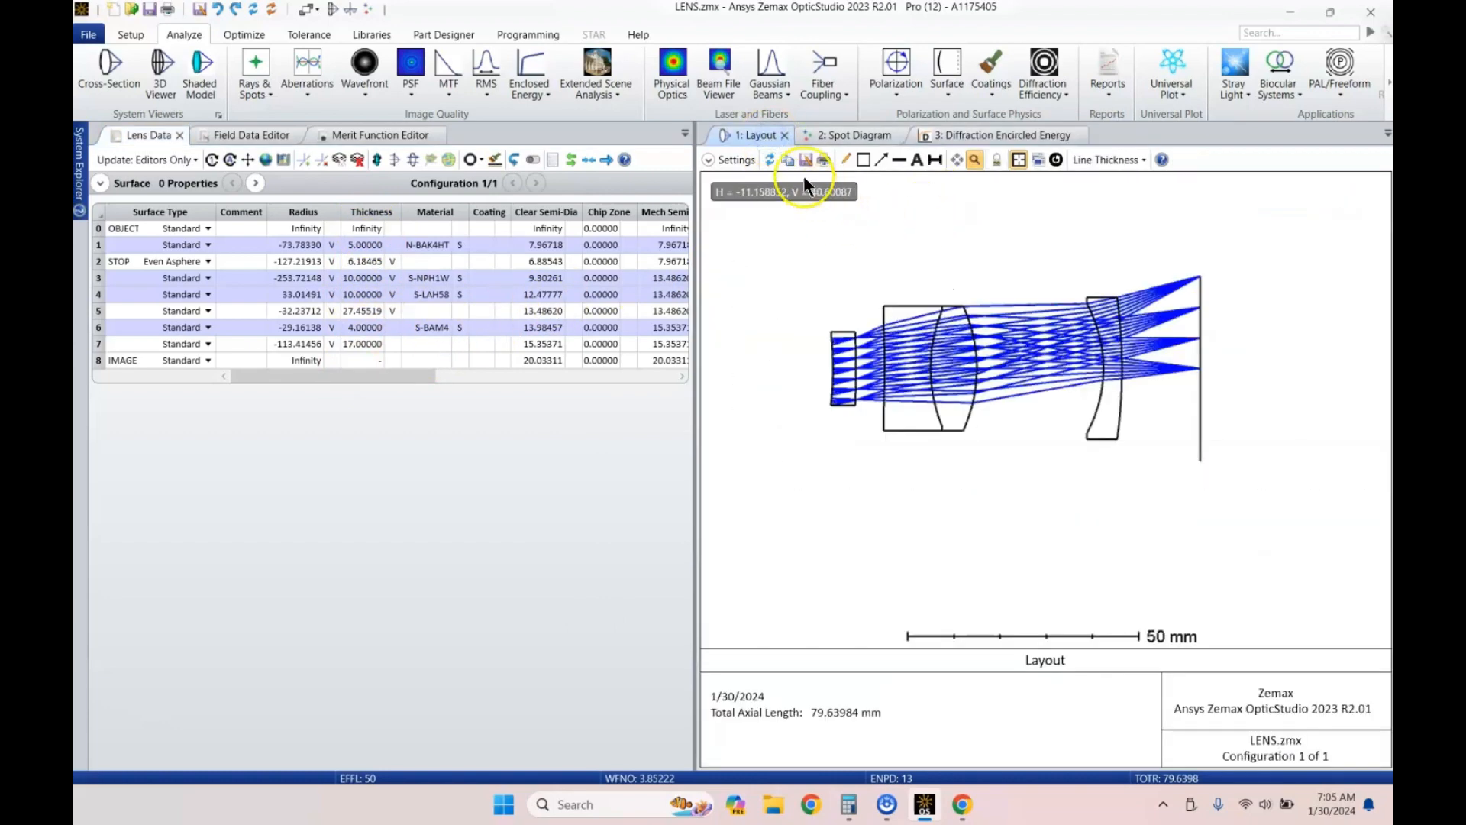
{"action": "left_click", "coordinate": [768, 157]}
{"action": "left_click", "coordinate": [1013, 380]}
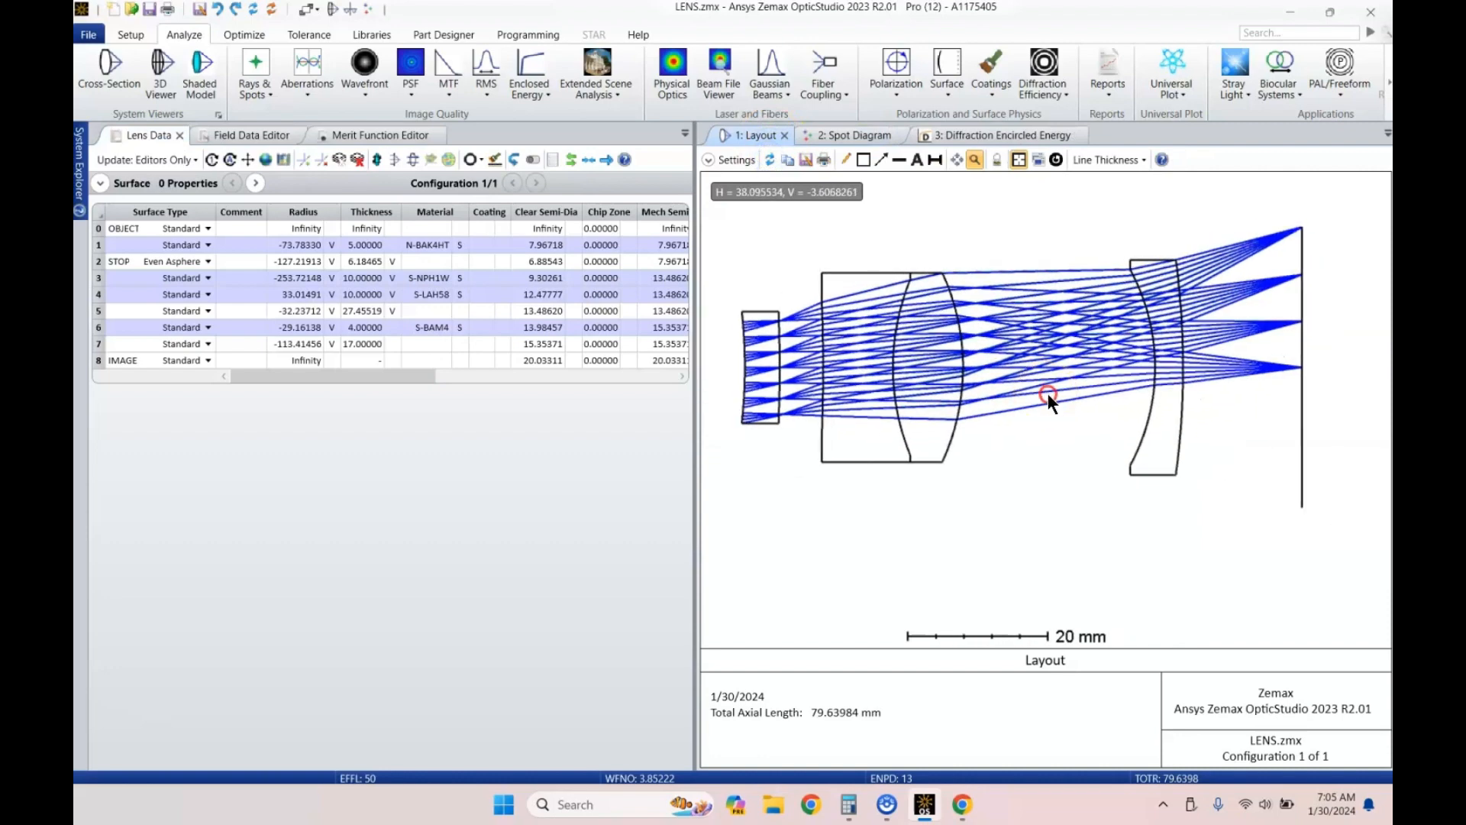
{"action": "scroll", "coordinate": [1075, 410], "scroll_direction": "down", "scroll_amount": 1}
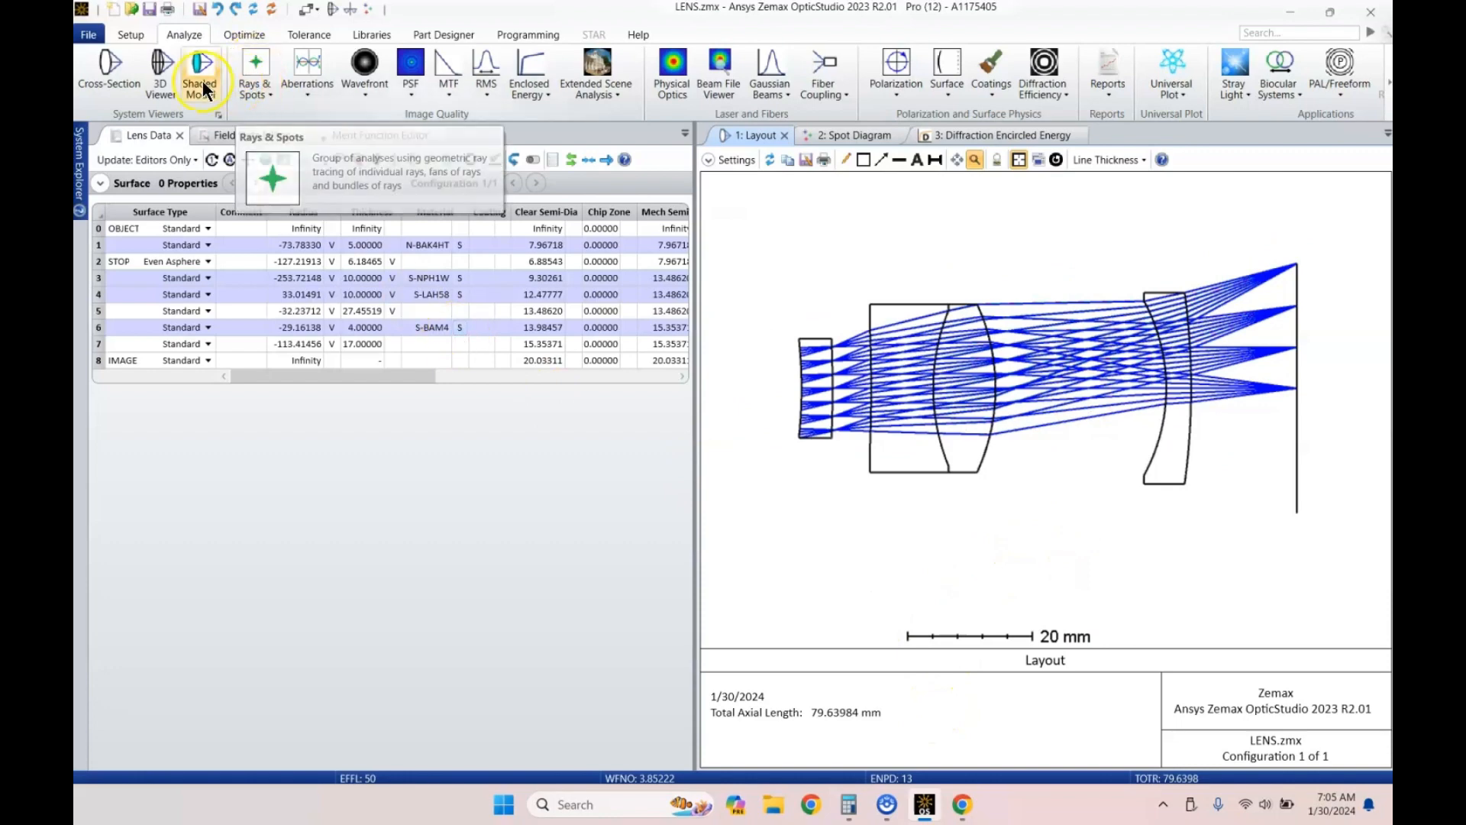
Step: Save the lens in the Samples folder under the new name wollaston_mod_50mm
{"action": "left_click", "coordinate": [94, 35]}
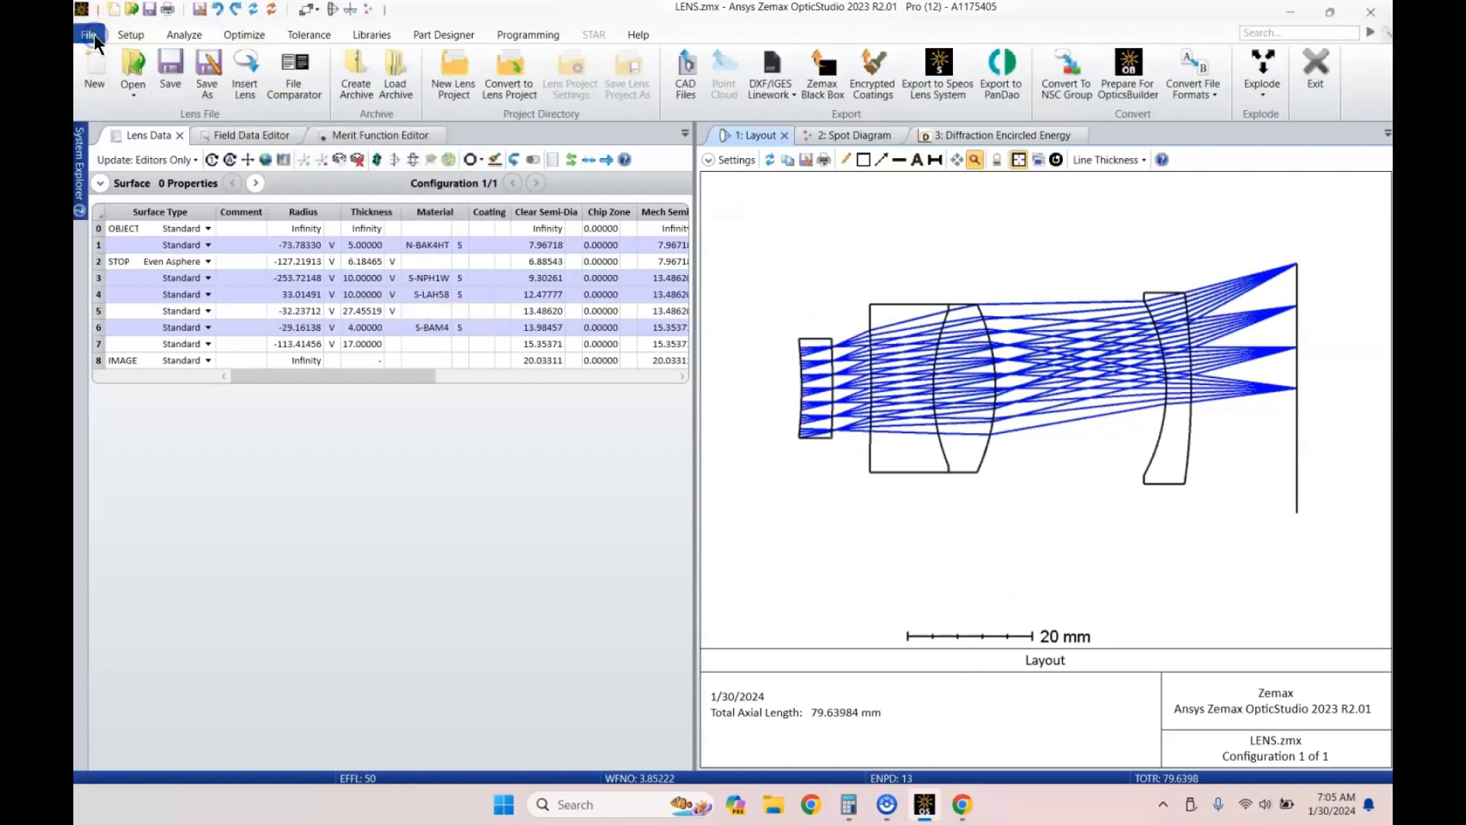
{"action": "left_click", "coordinate": [130, 90]}
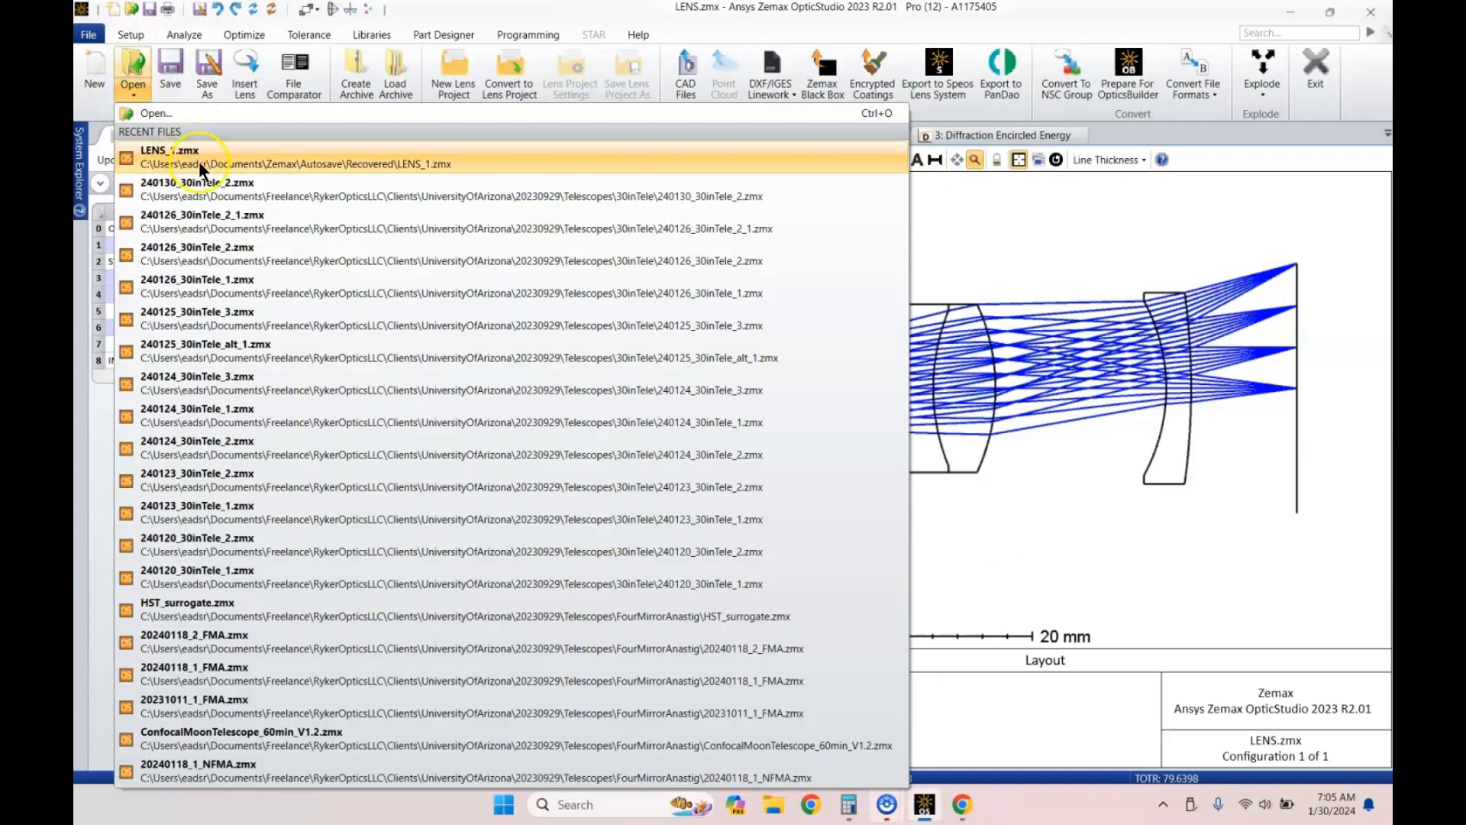
{"action": "left_click", "coordinate": [135, 94]}
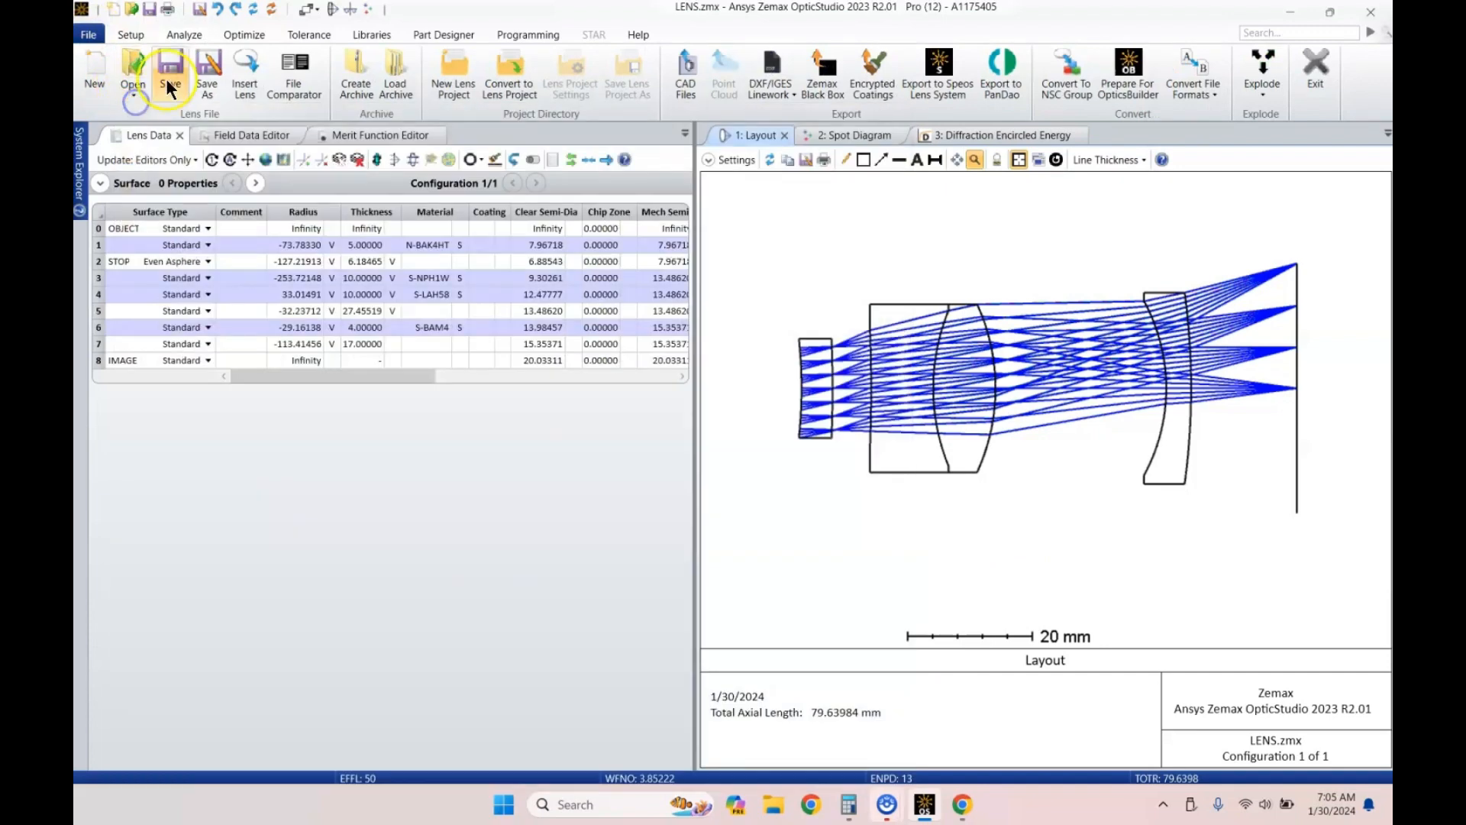
{"action": "left_click", "coordinate": [212, 77]}
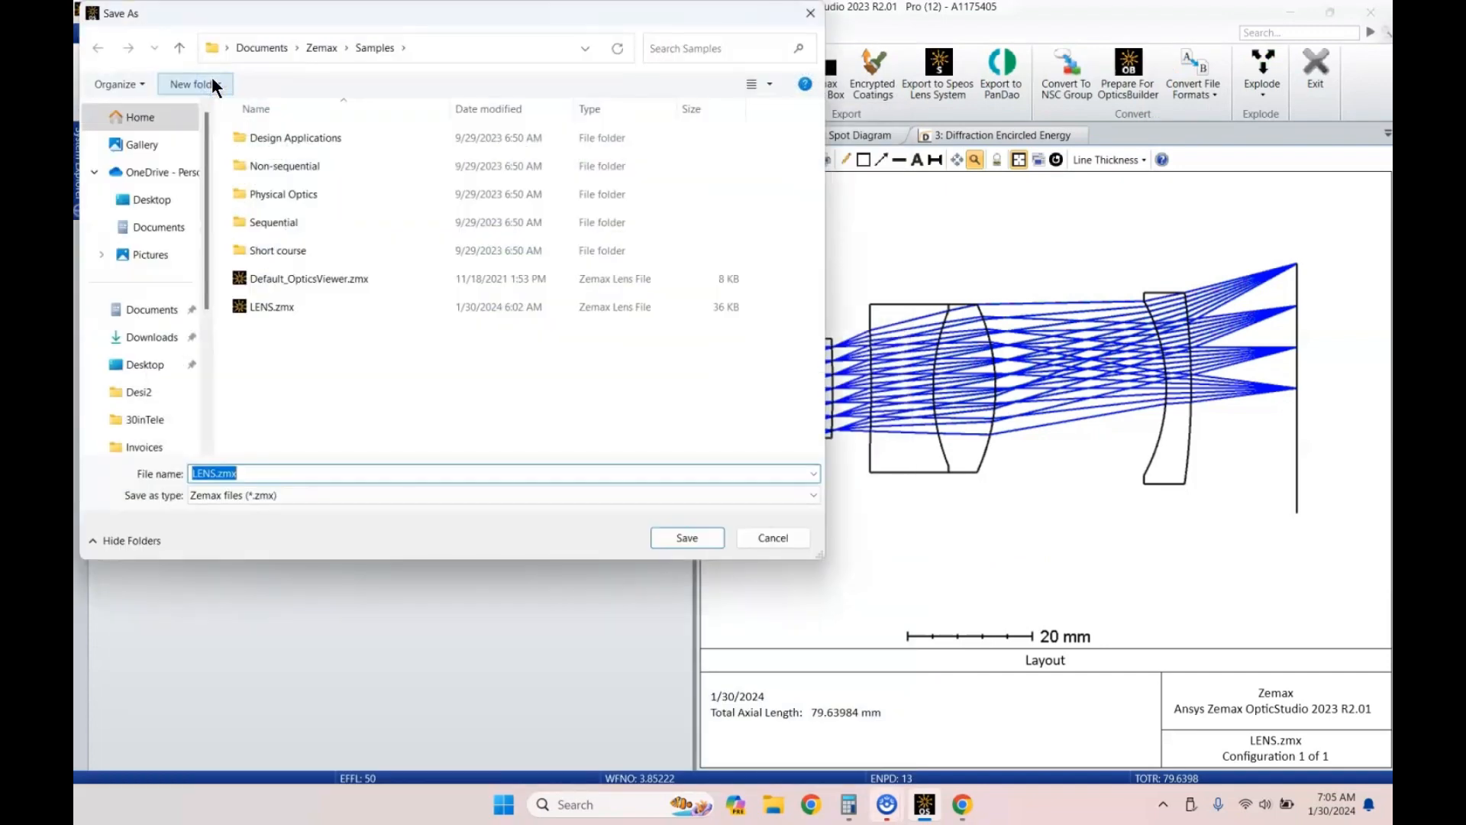
{"action": "type", "text": "wo"}
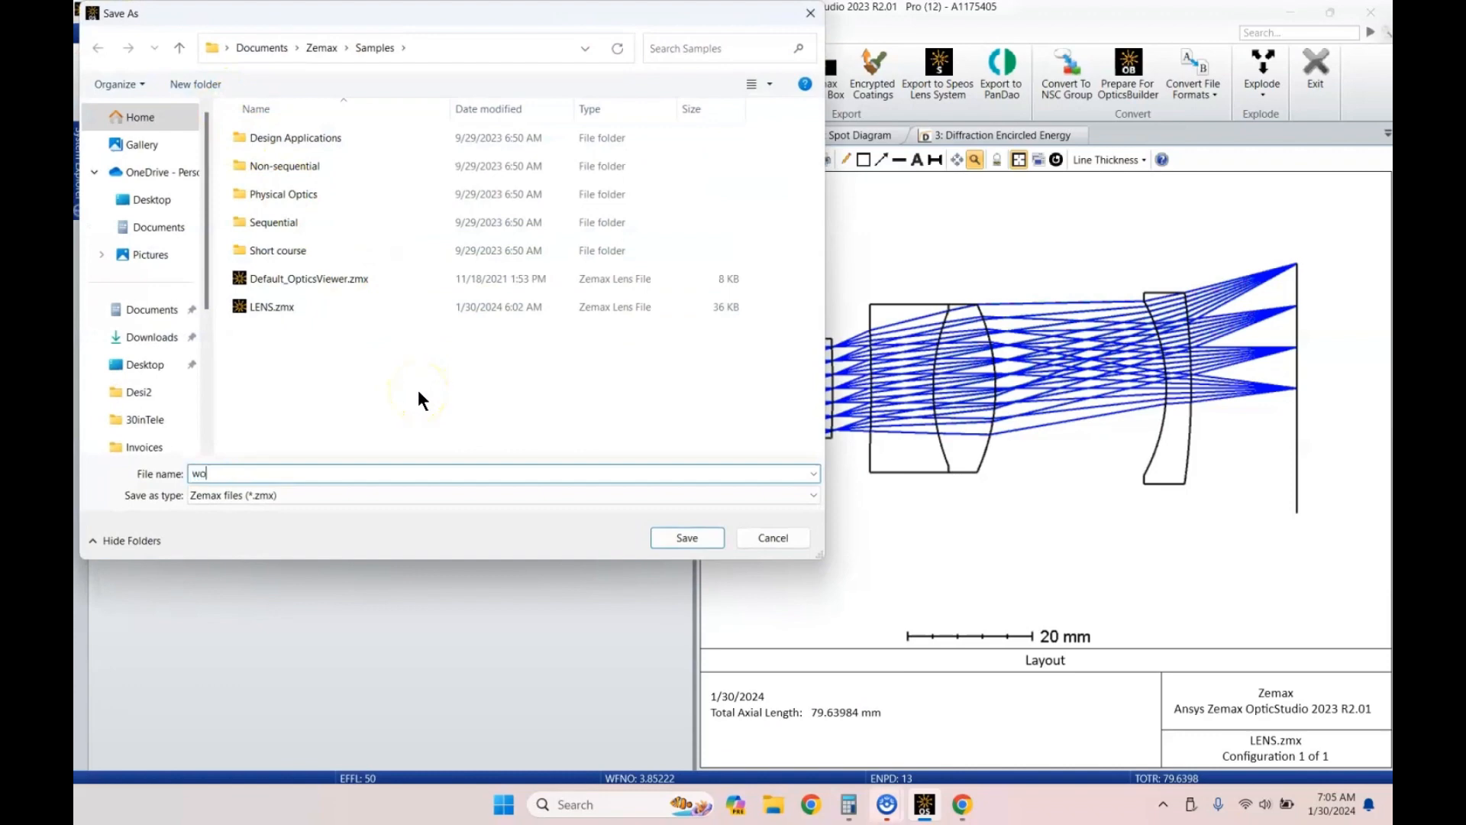
{"action": "type", "text": "llaston_mod_50mm"}
{"action": "key", "text": "Return"}
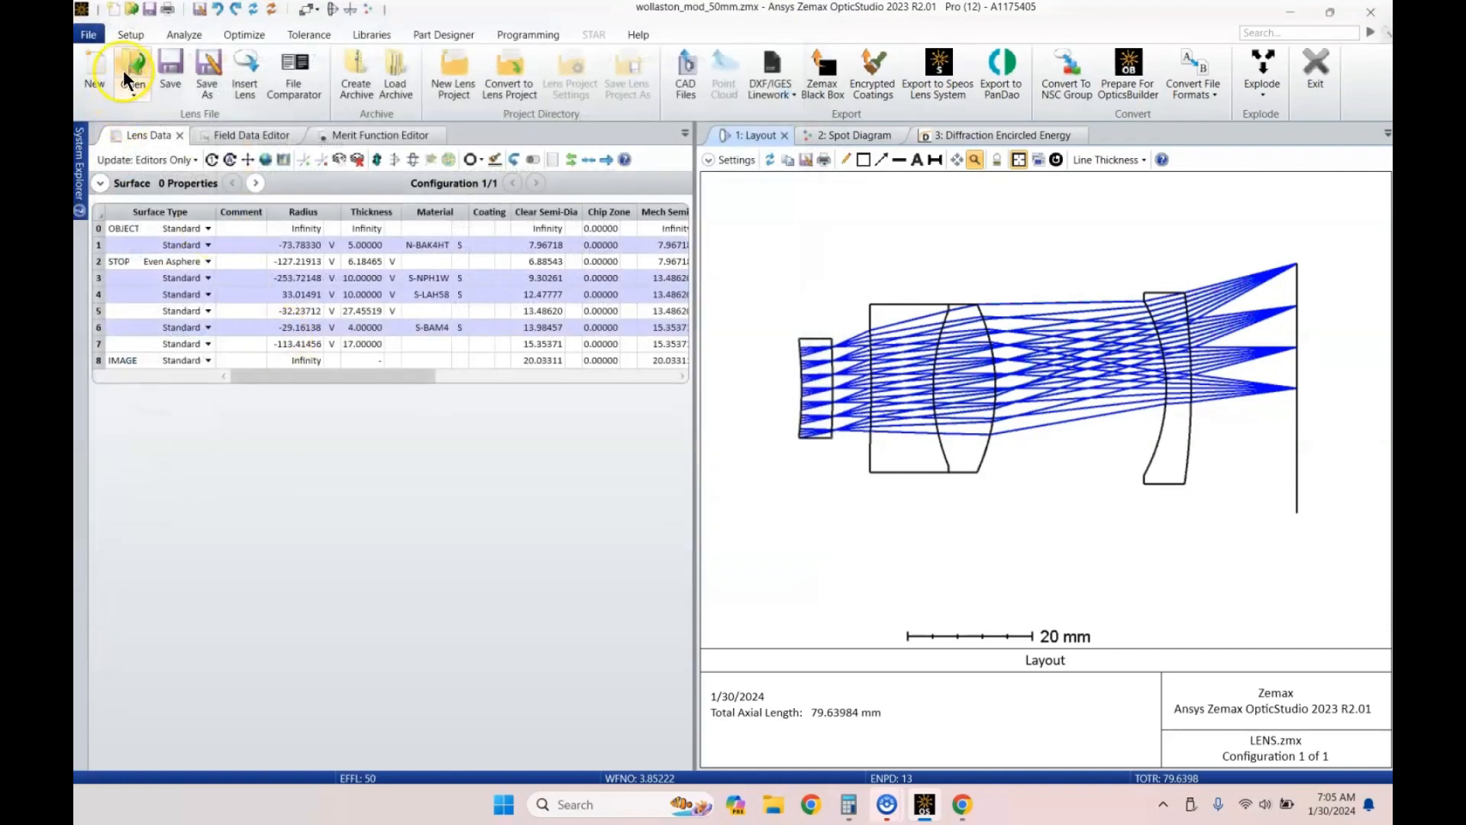
Step: Open the recovered lens file LENS_1.zmx and create a cross-section layout of it
{"action": "left_click", "coordinate": [139, 86]}
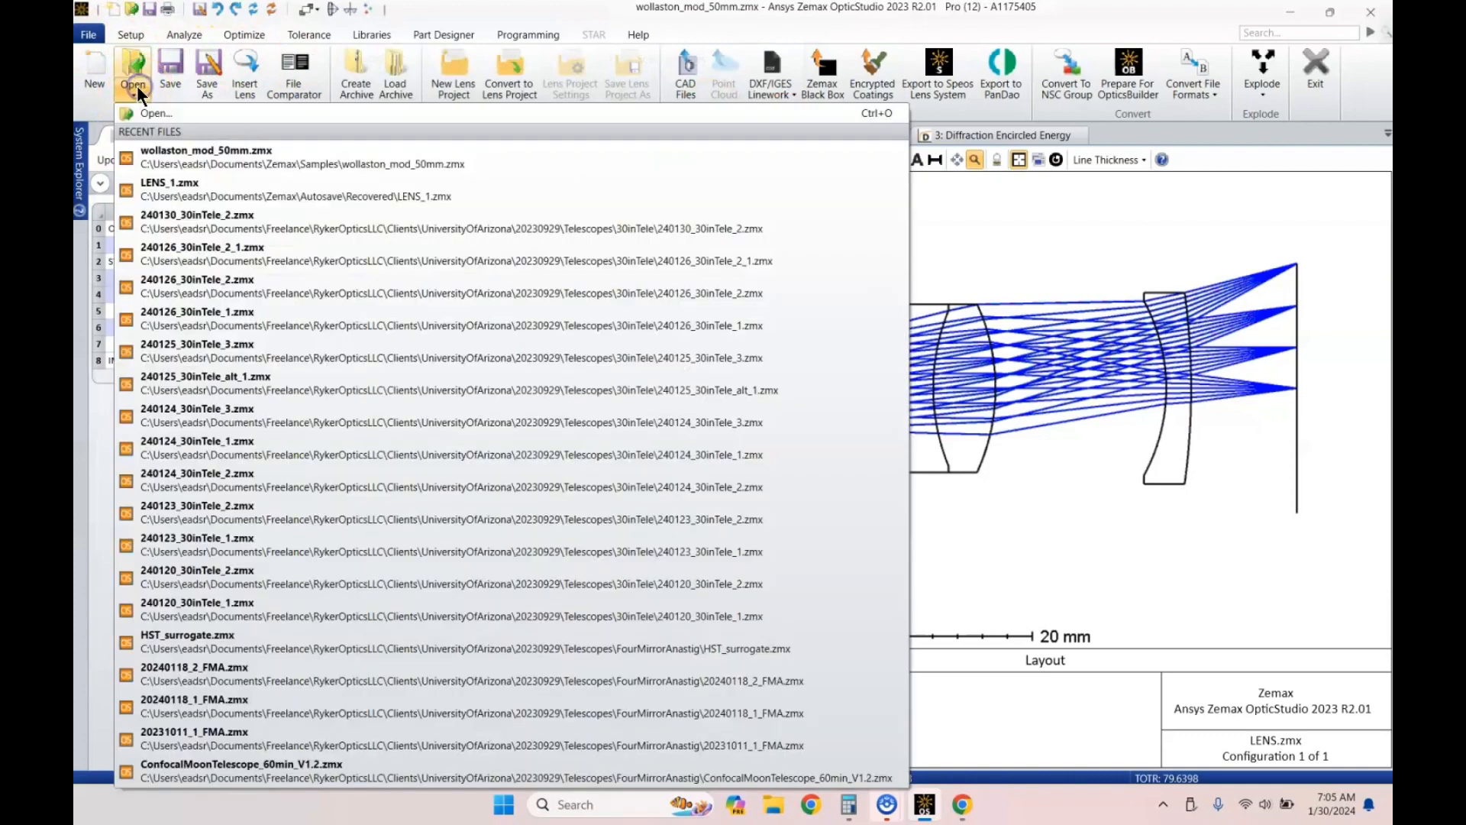
{"action": "left_click", "coordinate": [217, 190]}
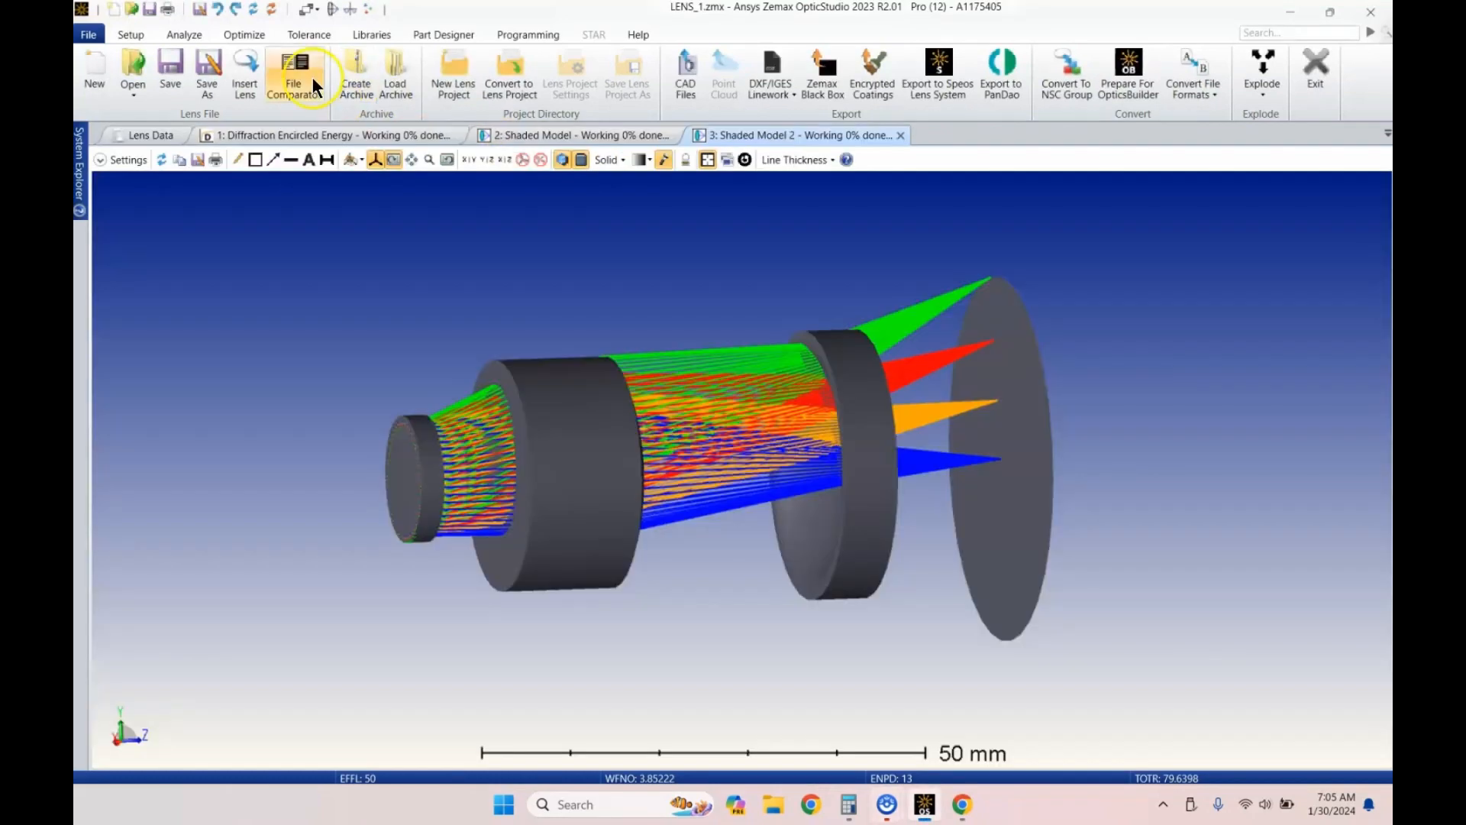
{"action": "left_click", "coordinate": [182, 34]}
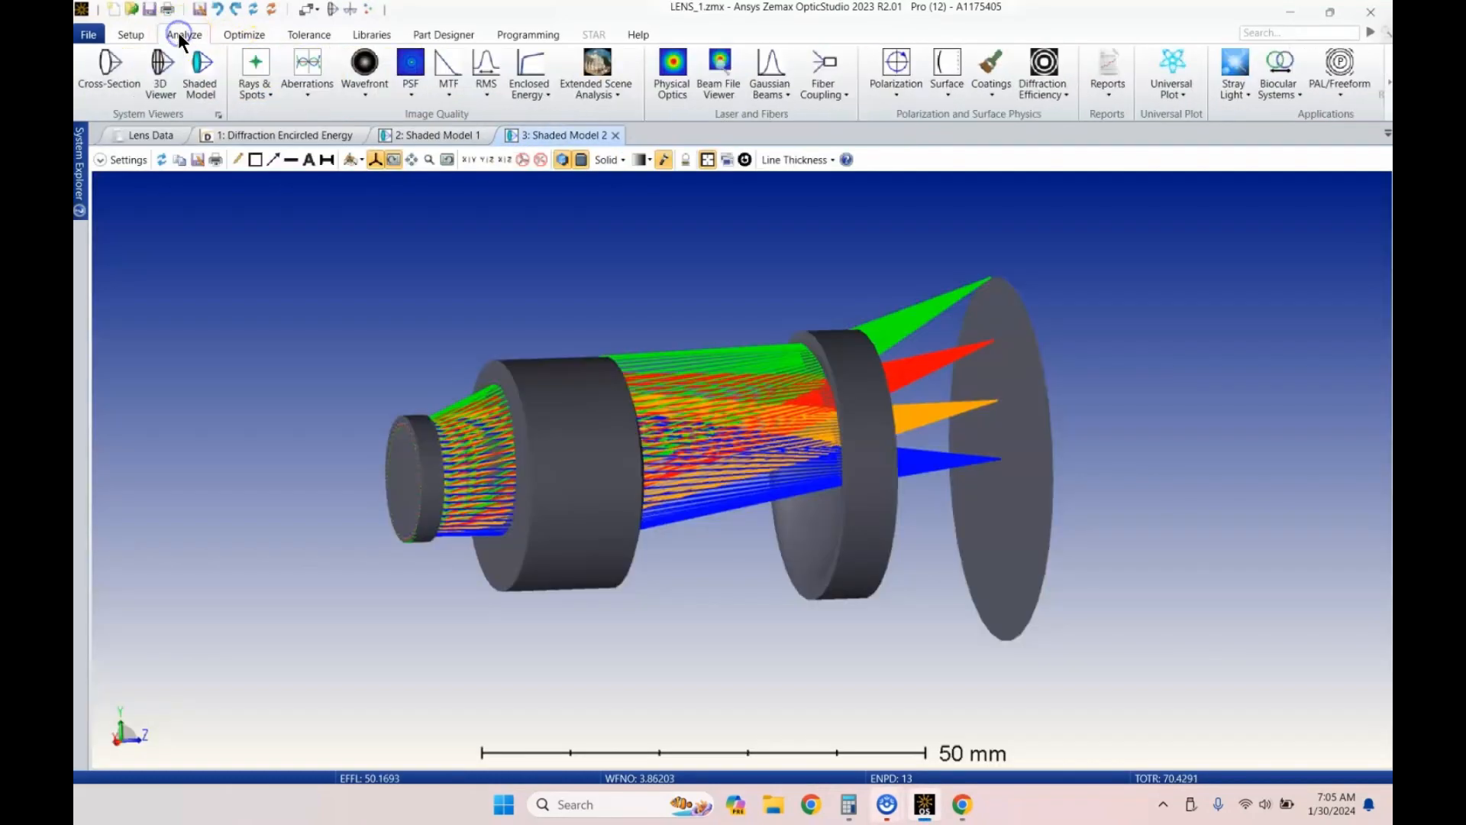
{"action": "left_click", "coordinate": [105, 76]}
{"action": "left_click", "coordinate": [500, 291]}
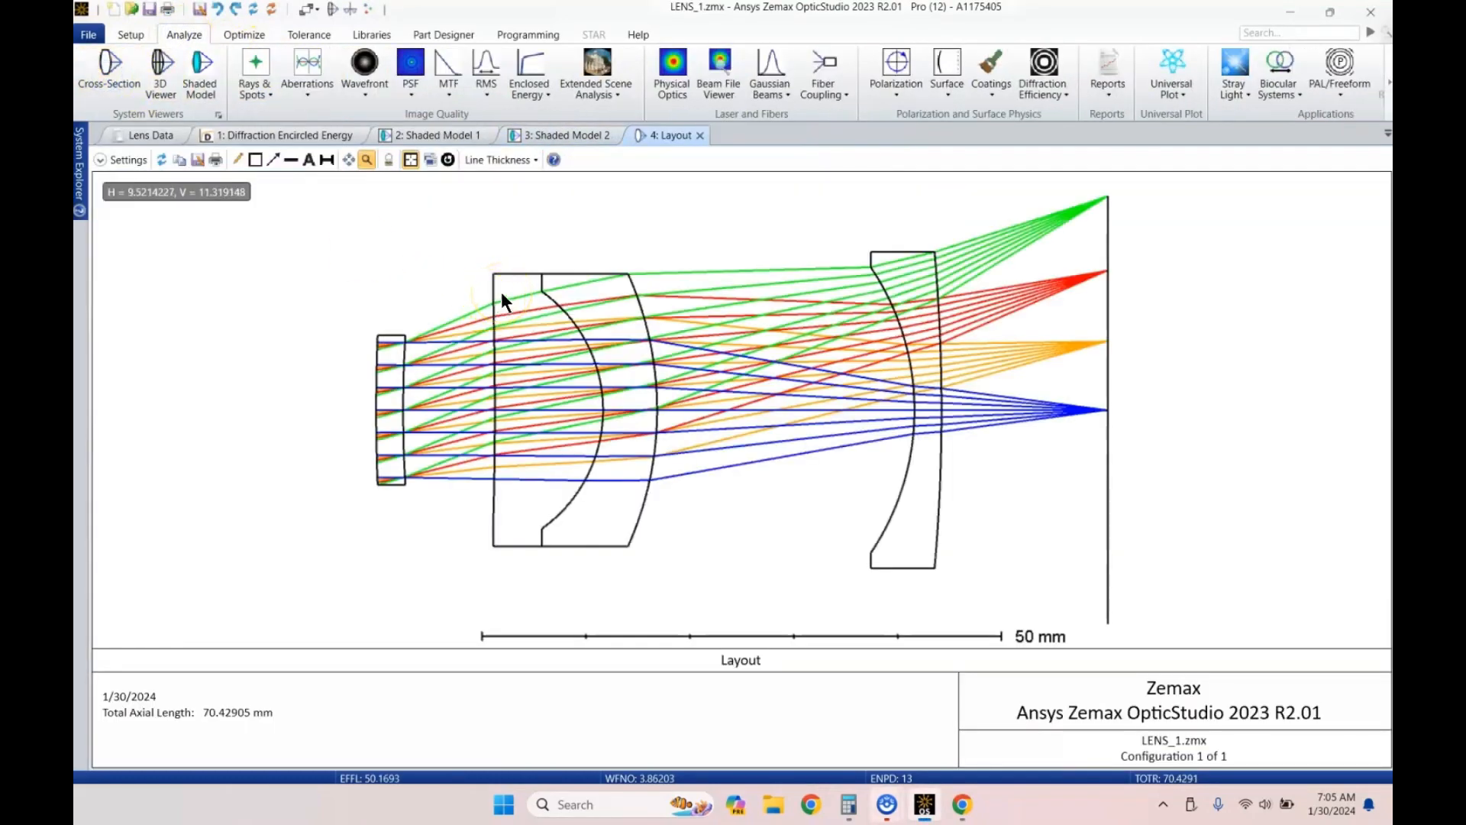
Step: Examine the element shapes and the steeply curved cemented doublet in the LENS_1 layout for comparison
{"action": "left_click", "coordinate": [507, 295]}
{"action": "left_click", "coordinate": [366, 243]}
{"action": "left_click", "coordinate": [678, 376]}
{"action": "left_click", "coordinate": [561, 348]}
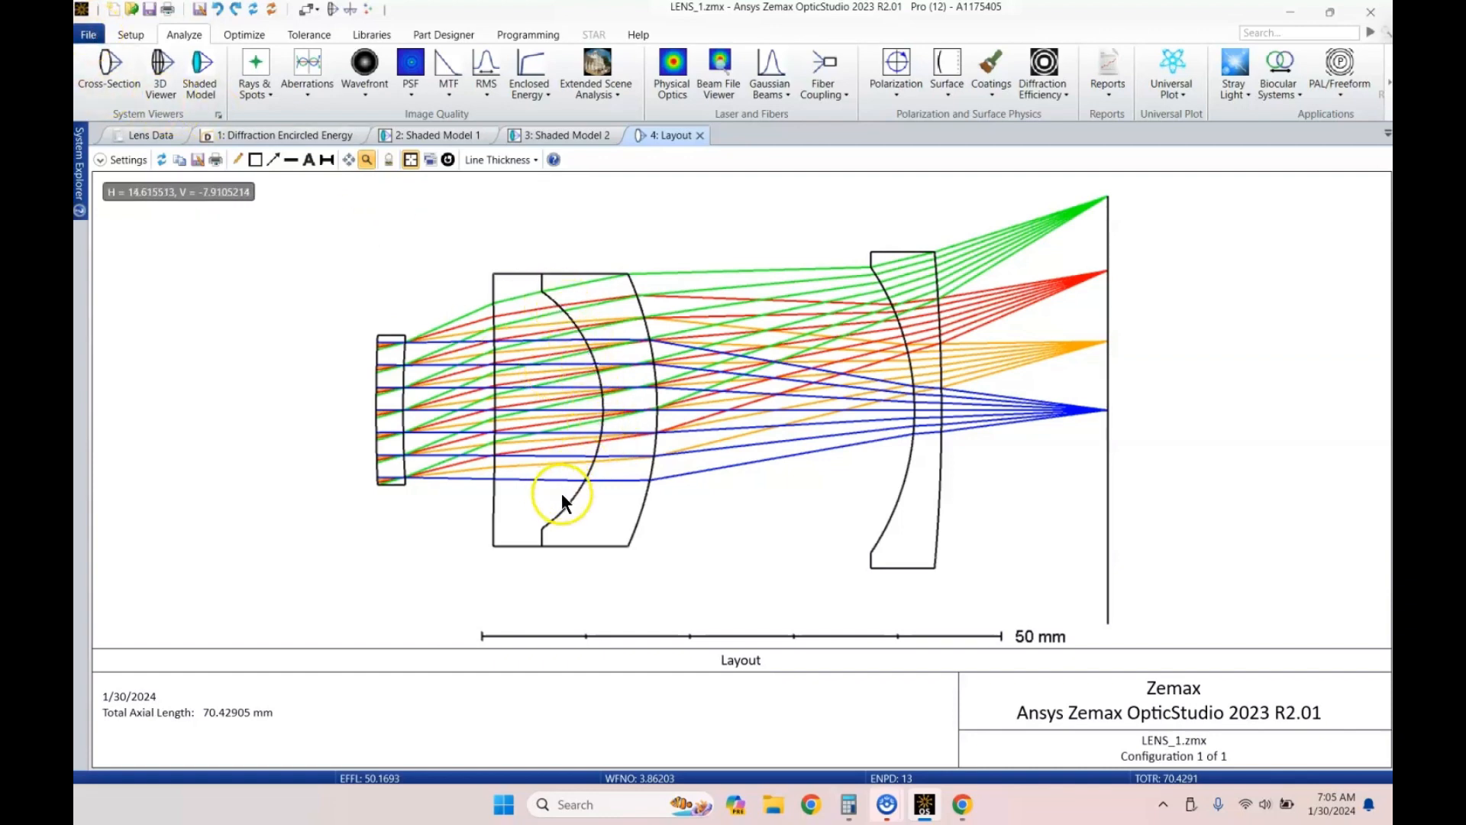
Step: Reopen wollaston_mod_50mm.zmx, discarding the changes to LENS_1.zmx
{"action": "left_click", "coordinate": [88, 42]}
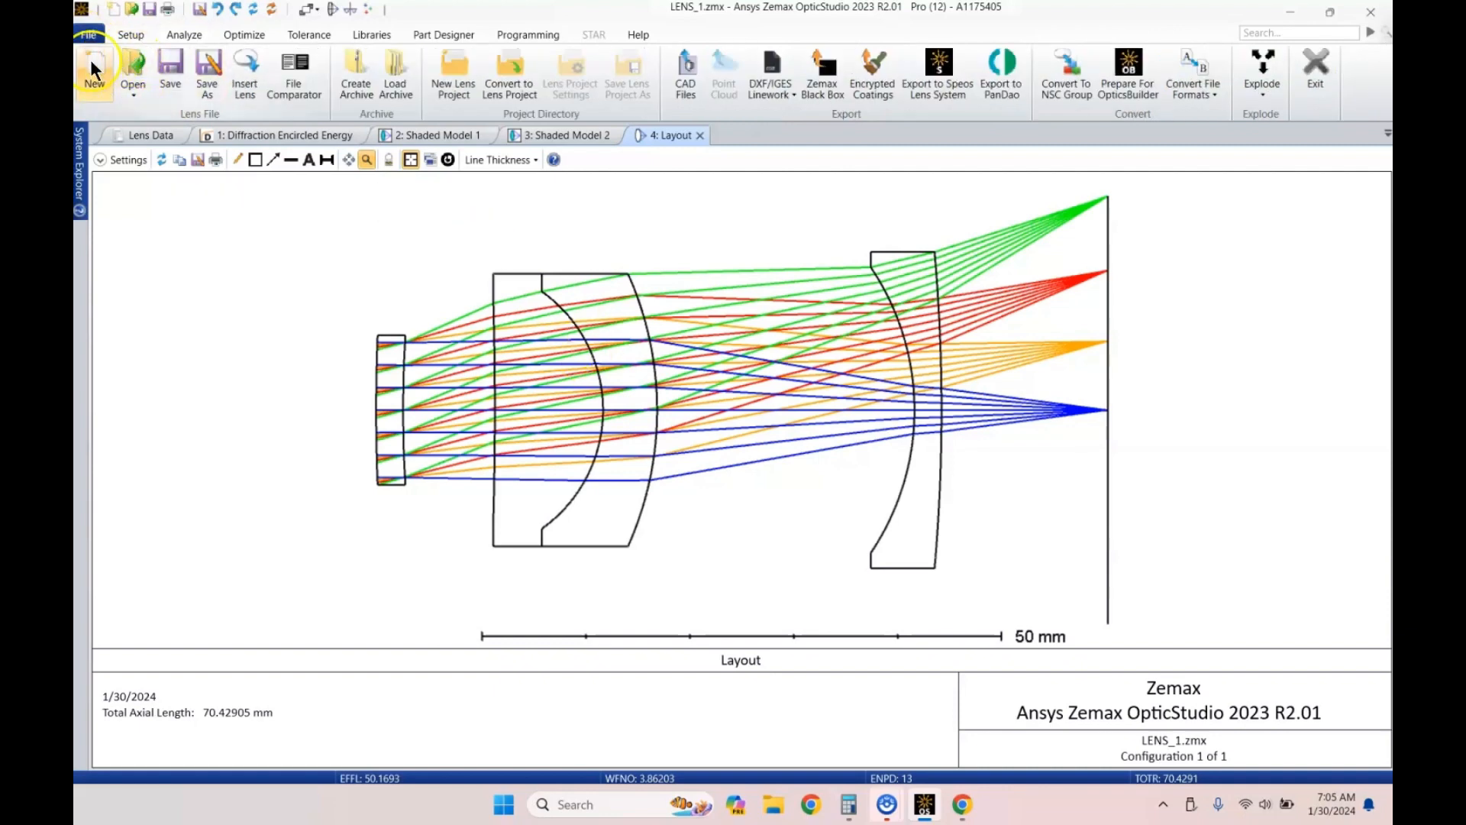
{"action": "left_click", "coordinate": [137, 93]}
{"action": "left_click", "coordinate": [280, 202]}
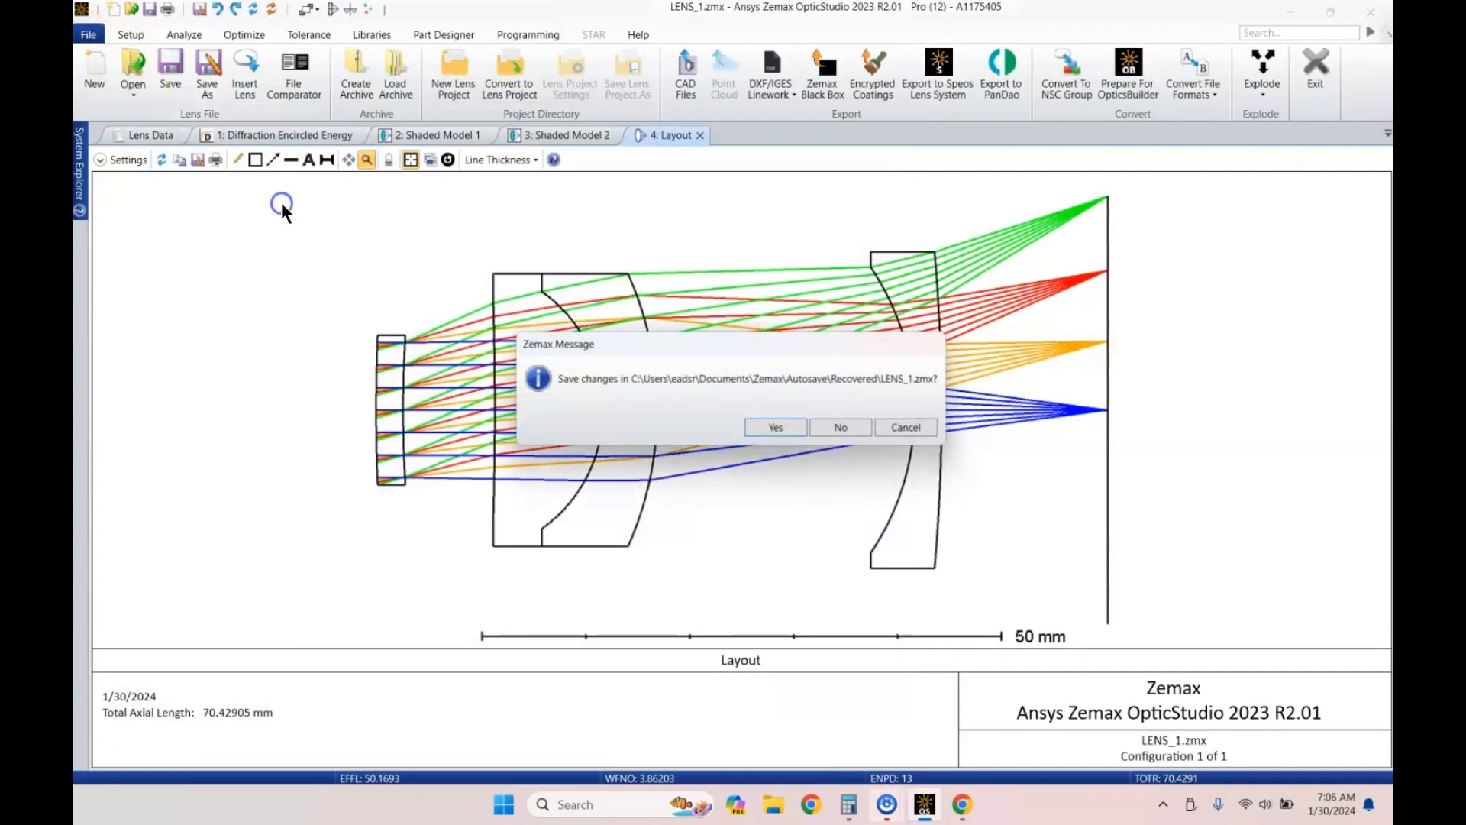
{"action": "left_click", "coordinate": [843, 428]}
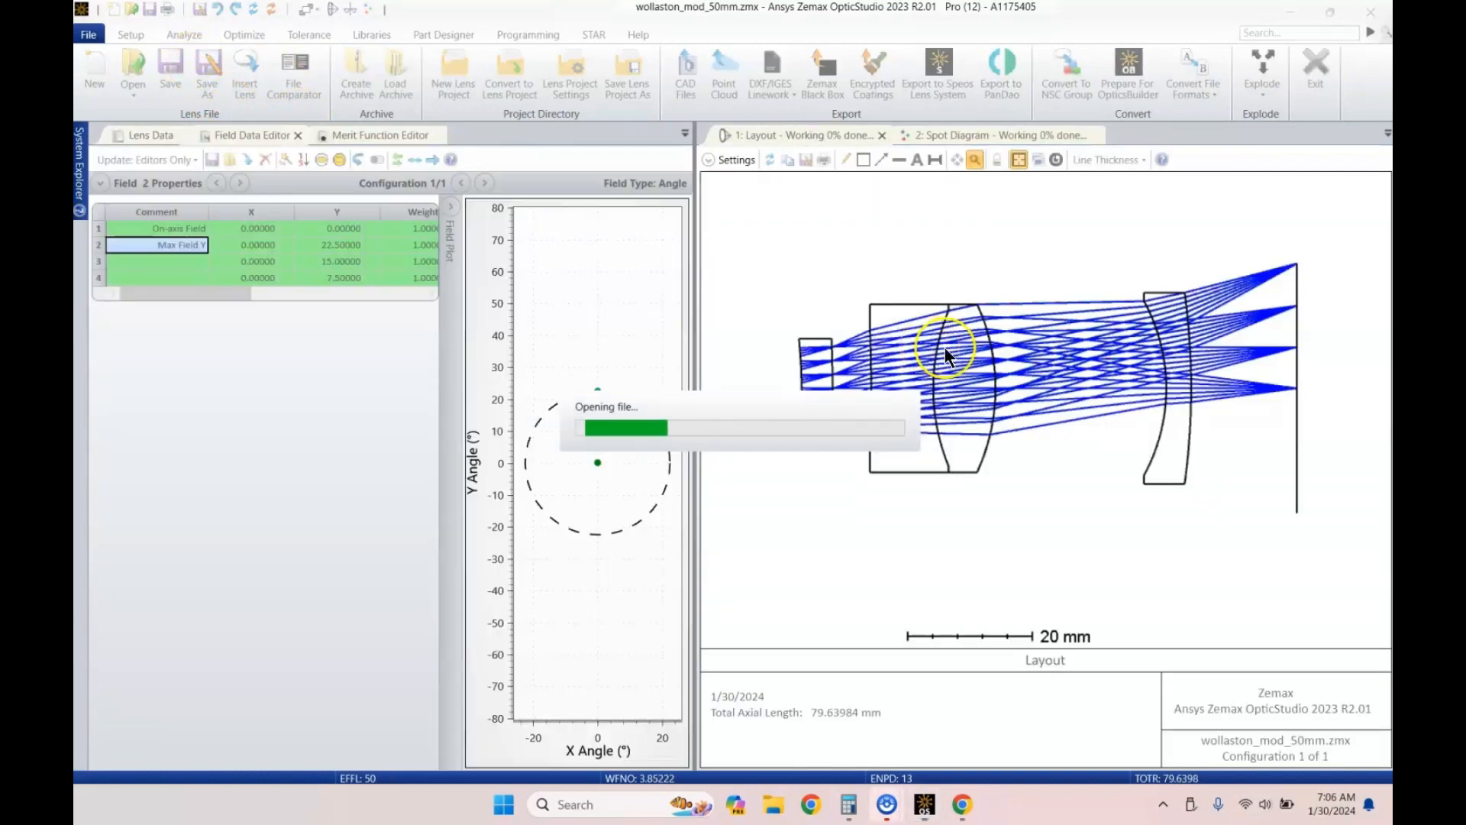
Step: Review the thickness and glass materials in the lens data, and inspect the element shapes in the layout
{"action": "left_click", "coordinate": [363, 278]}
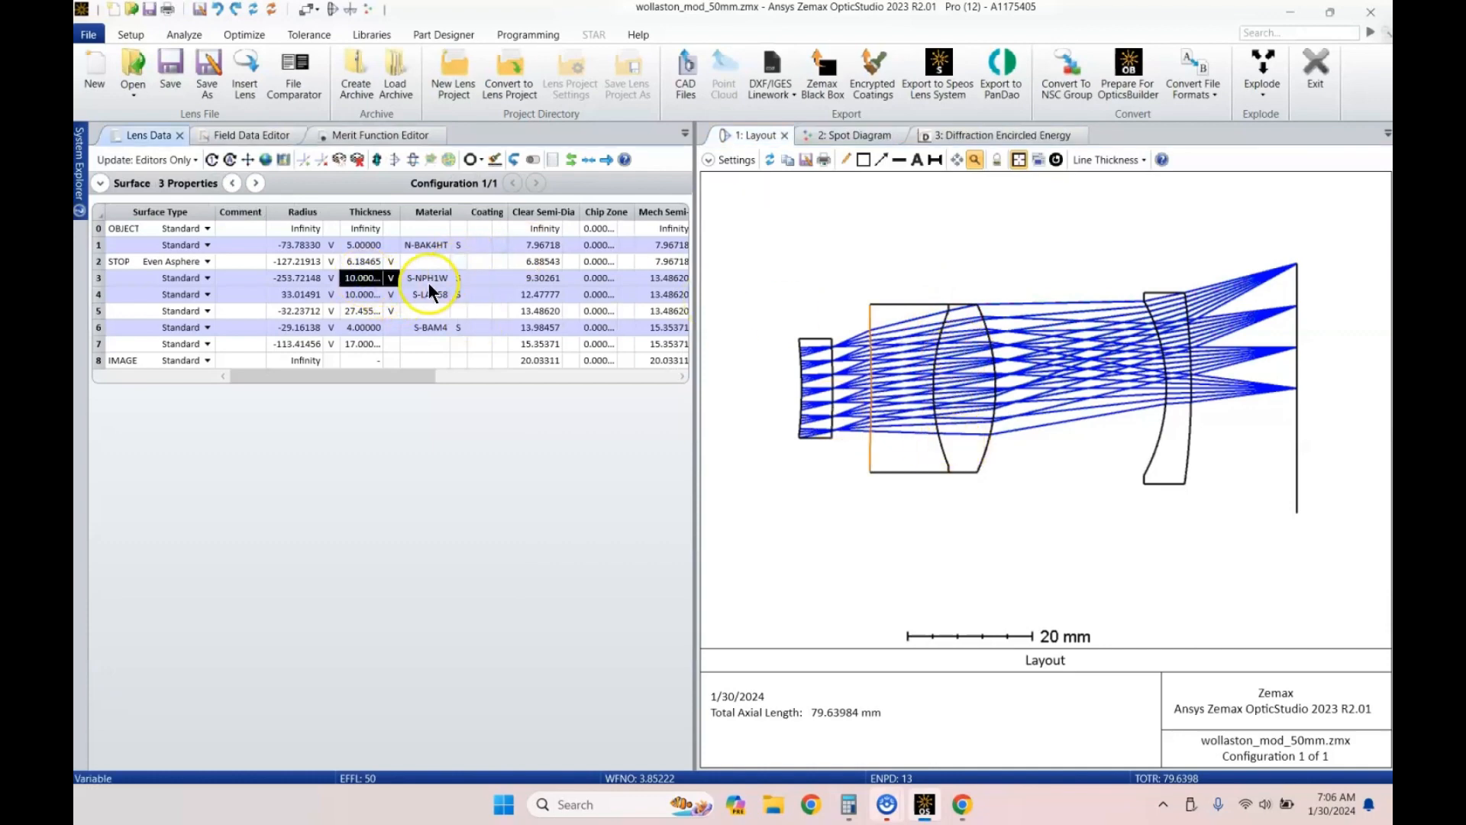
{"action": "left_click", "coordinate": [428, 280]}
{"action": "left_click", "coordinate": [604, 159]}
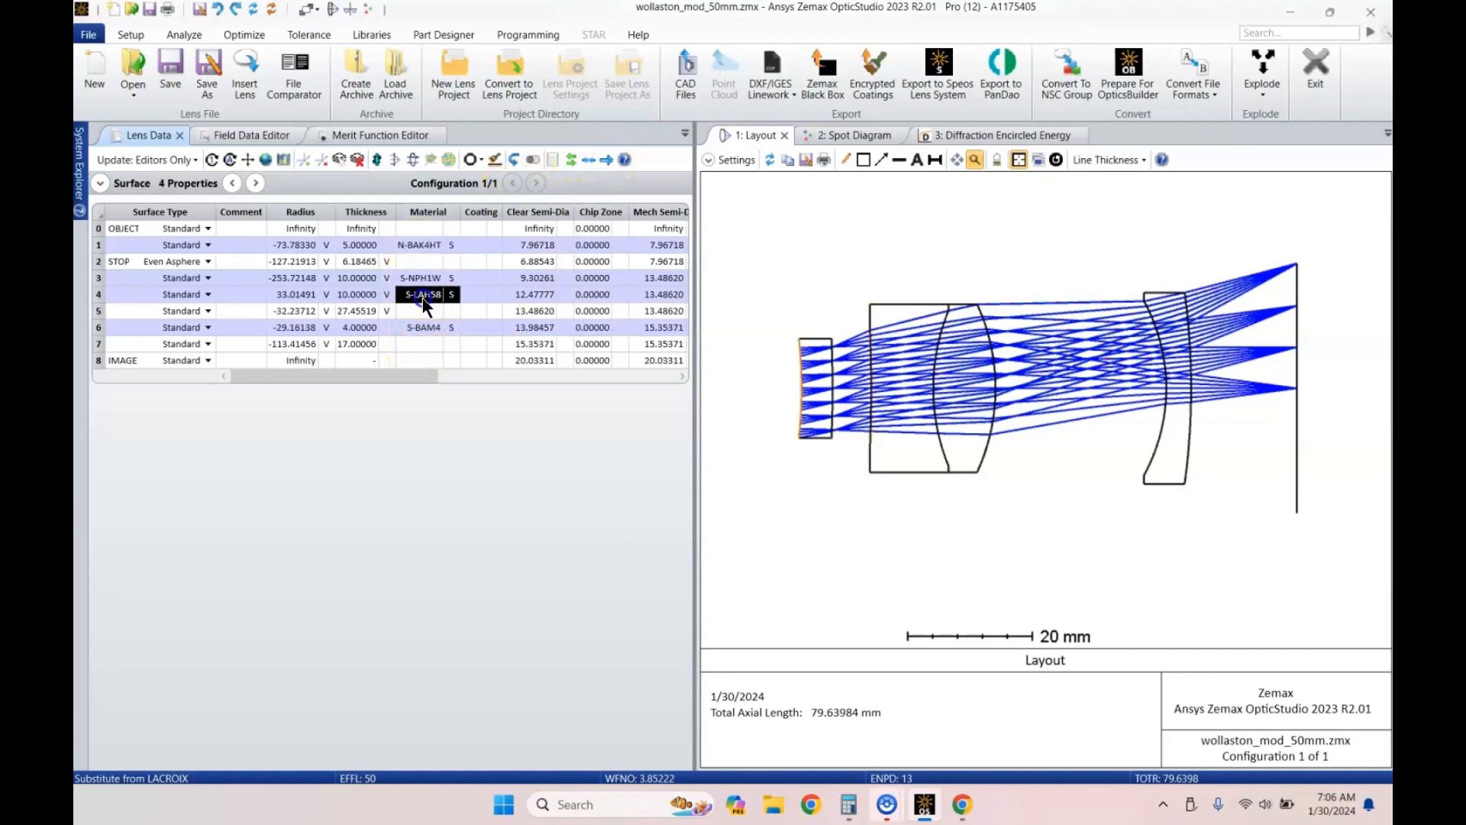
{"action": "left_click", "coordinate": [422, 328]}
{"action": "left_click", "coordinate": [425, 228]}
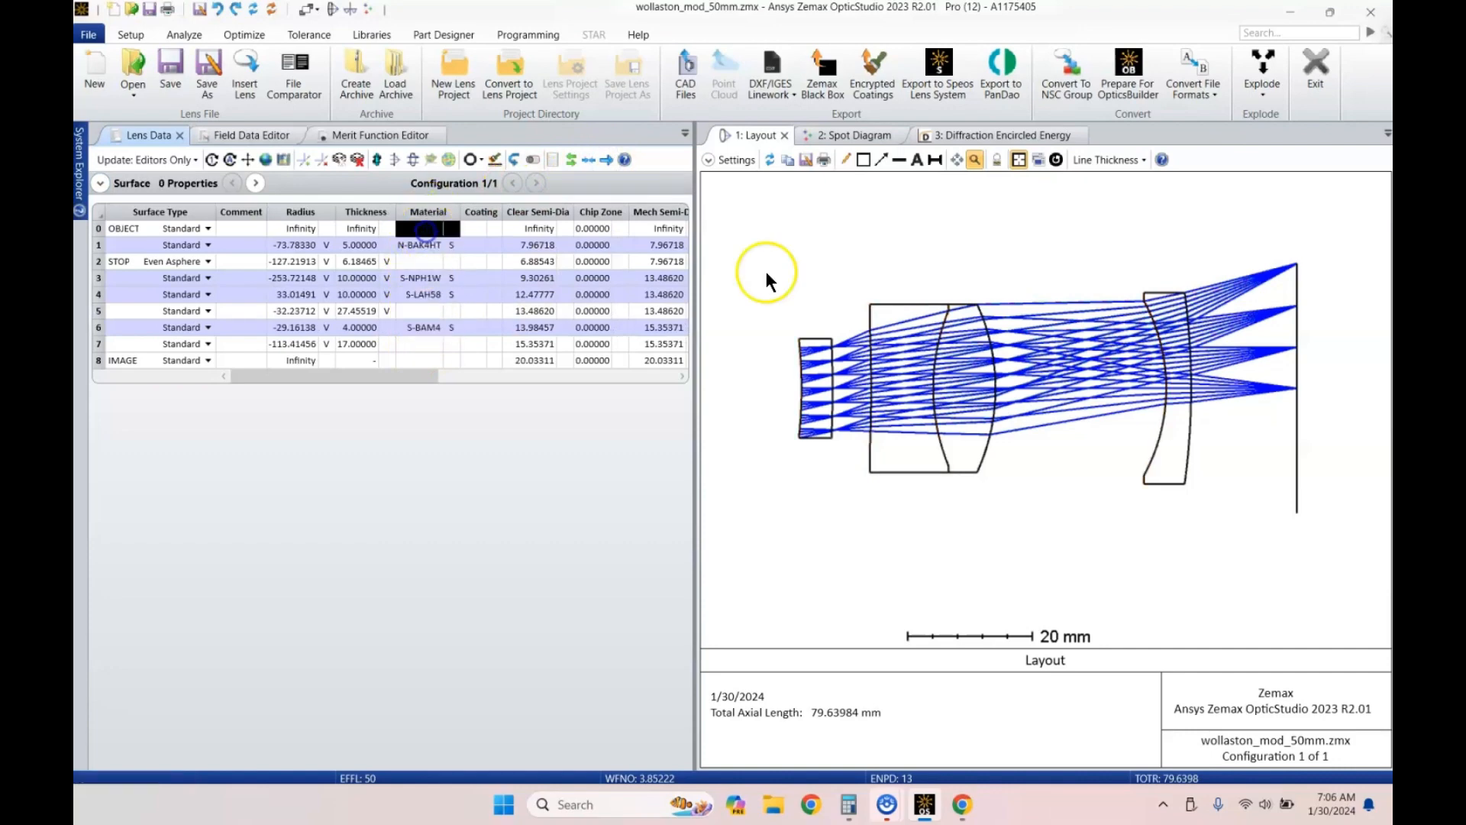
{"action": "left_click", "coordinate": [1180, 313]}
{"action": "scroll", "coordinate": [1327, 348], "scroll_direction": "up", "scroll_amount": 1}
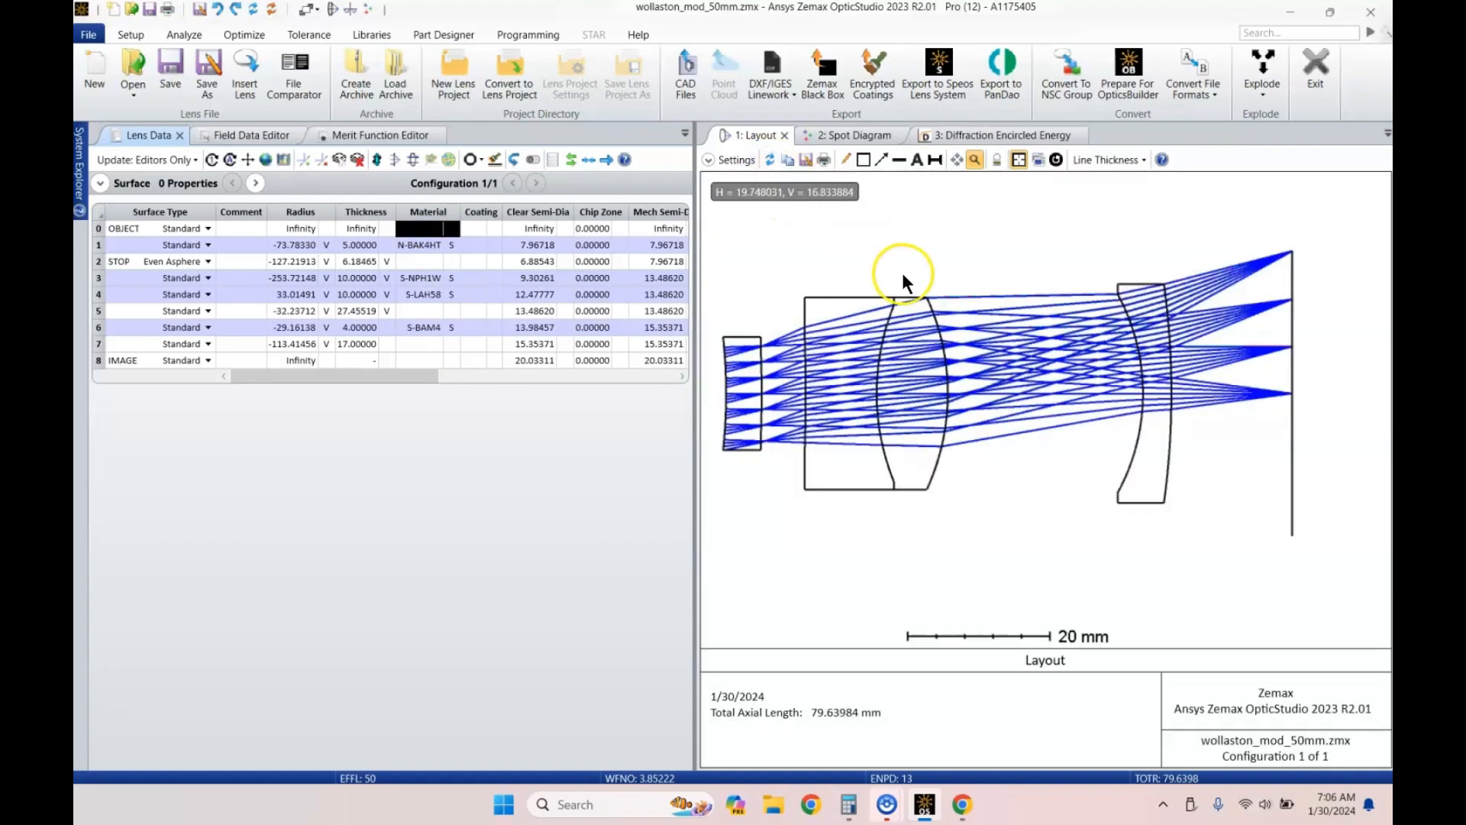
{"action": "left_click_drag", "start_coordinate": [864, 293], "coordinate": [877, 305]}
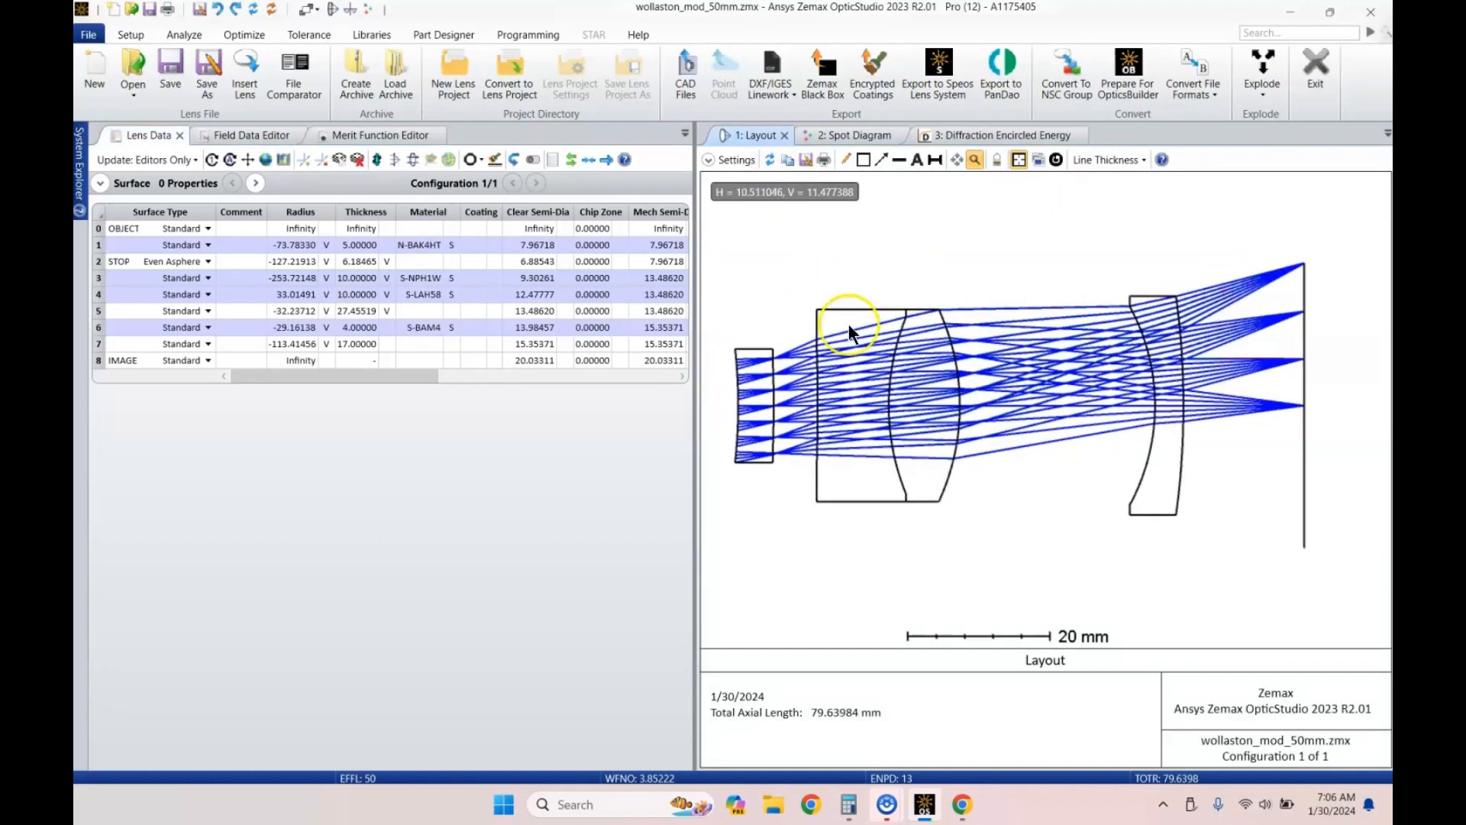
Step: Refresh and review the Diffraction Encircled Energy plot and the spot diagram of the saved lens
{"action": "left_click", "coordinate": [946, 138]}
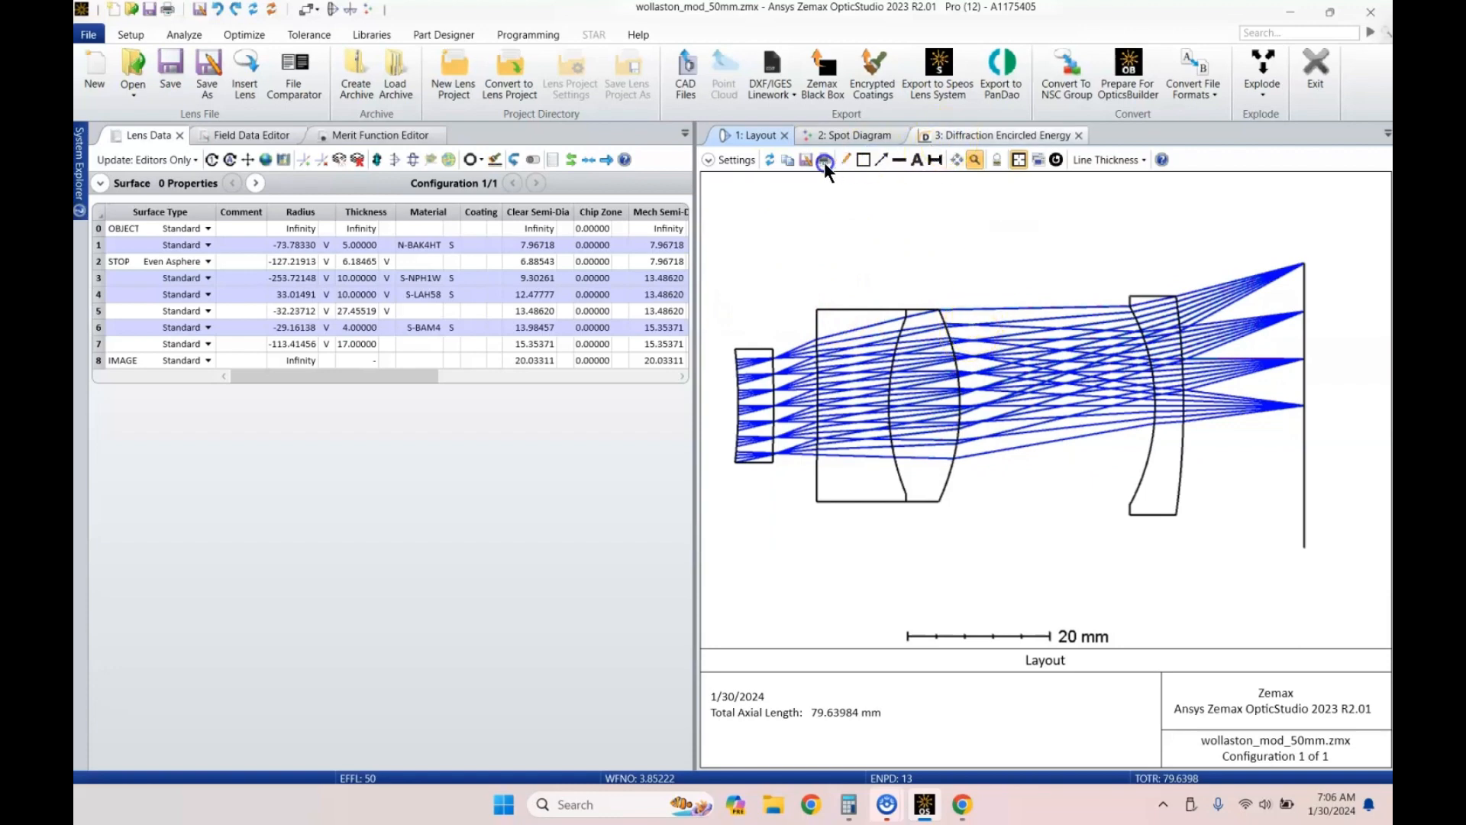
{"action": "left_click", "coordinate": [769, 161]}
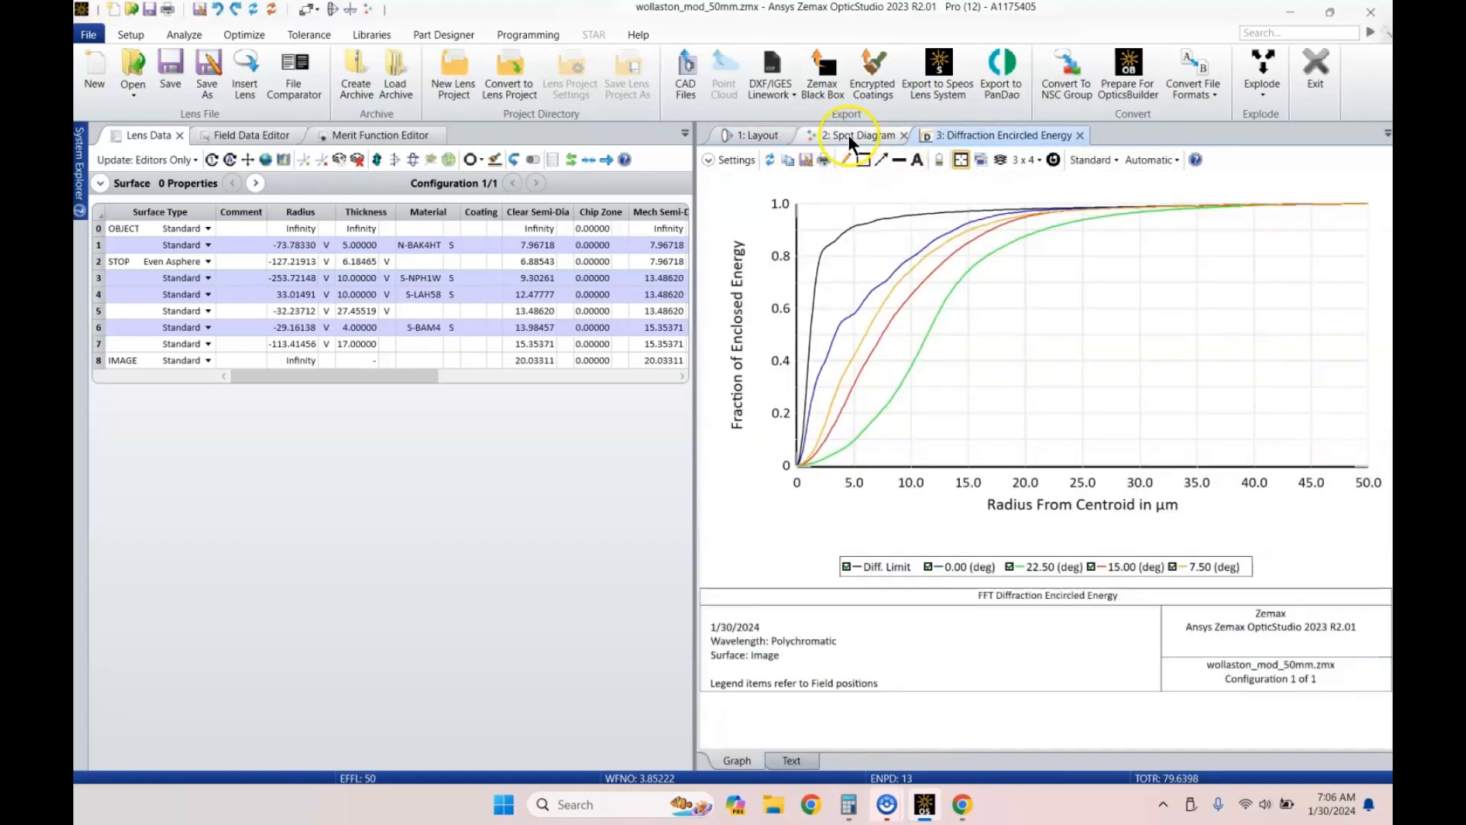
{"action": "left_click", "coordinate": [831, 137]}
{"action": "left_click", "coordinate": [767, 161]}
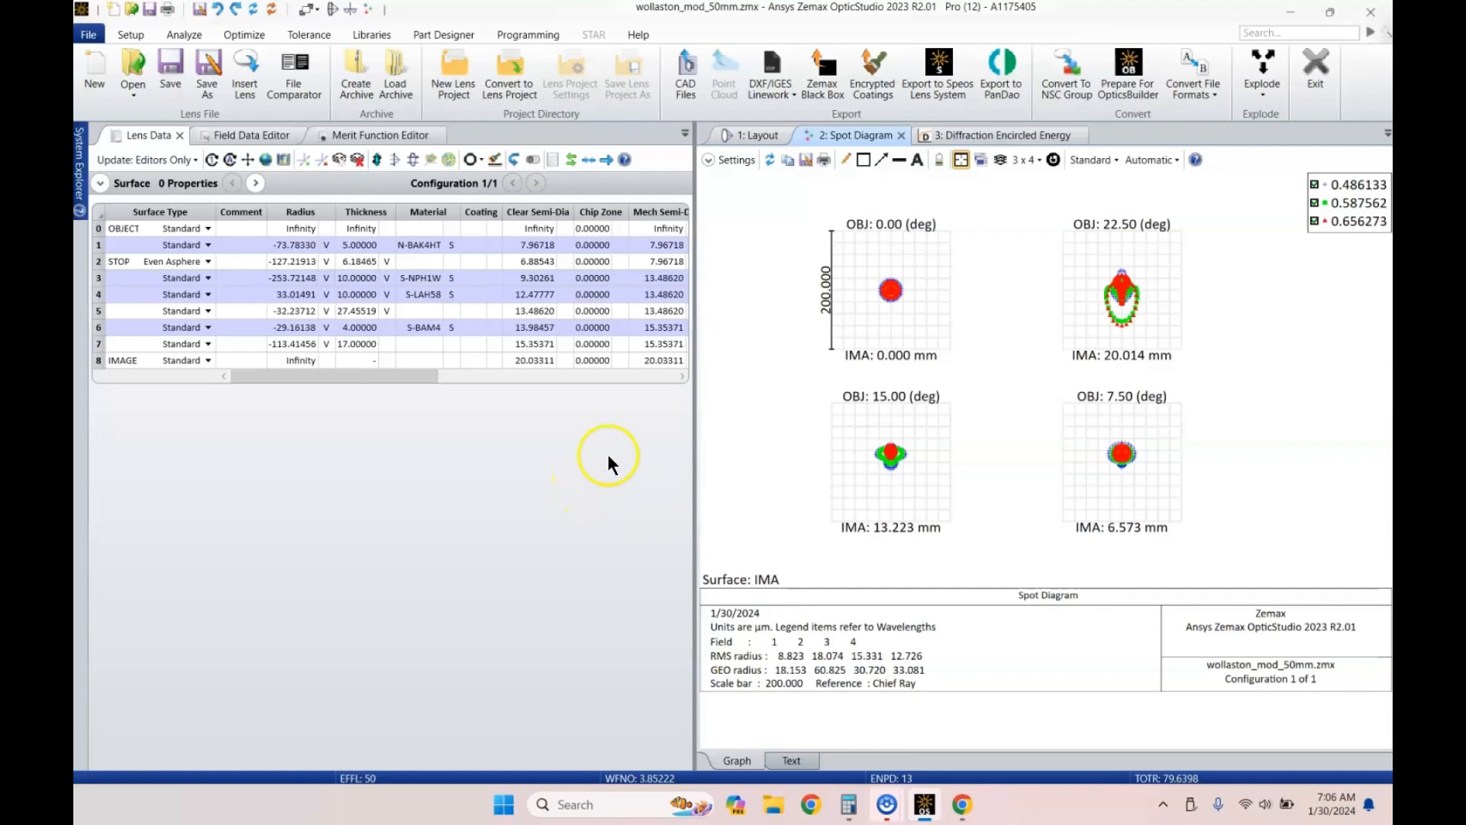
Step: Examine the lens layout, checking the rear meniscus element and the ray paths from it to the image plane
{"action": "left_click", "coordinate": [414, 229]}
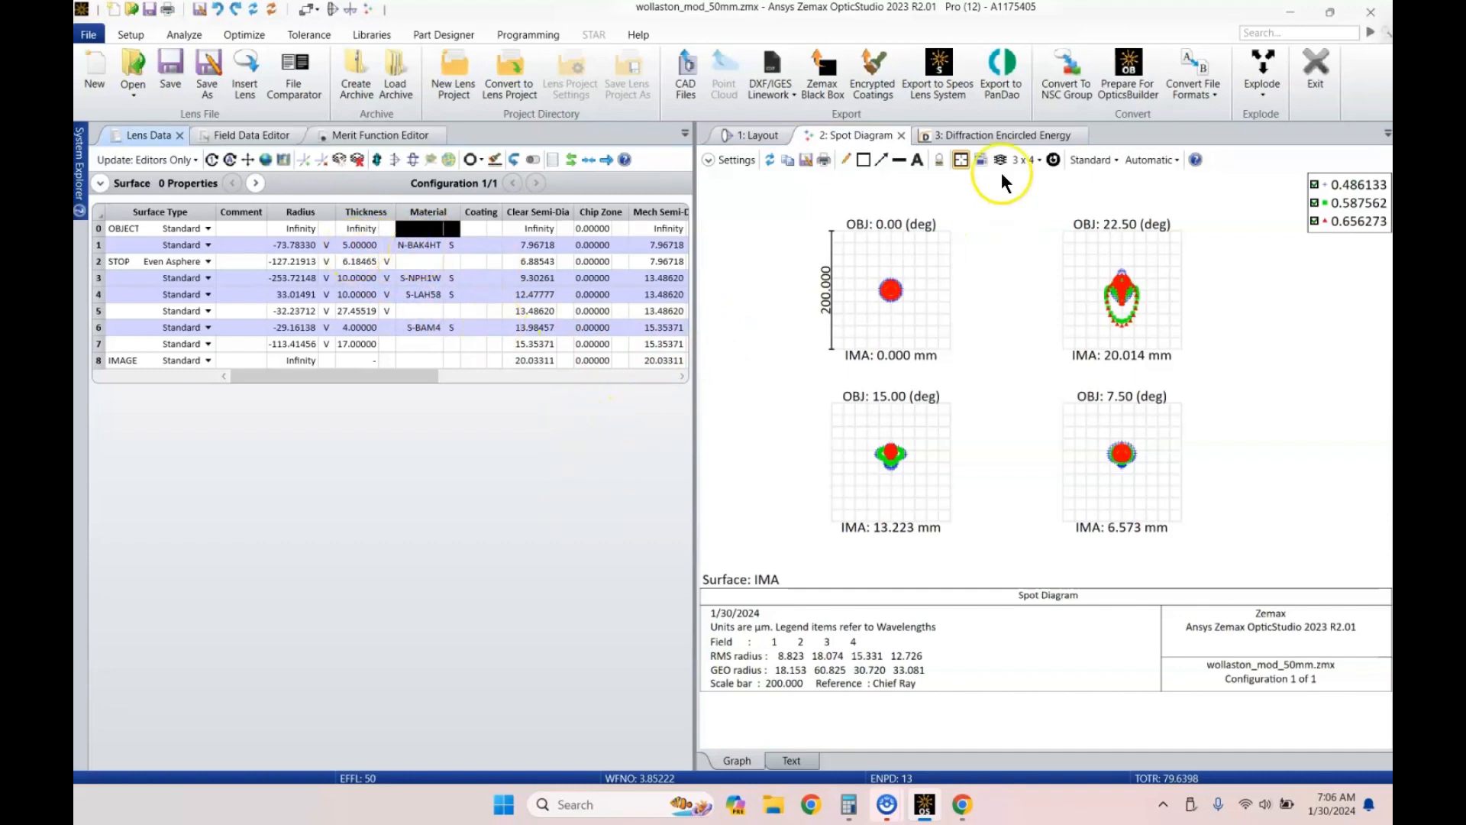
{"action": "left_click", "coordinate": [762, 135]}
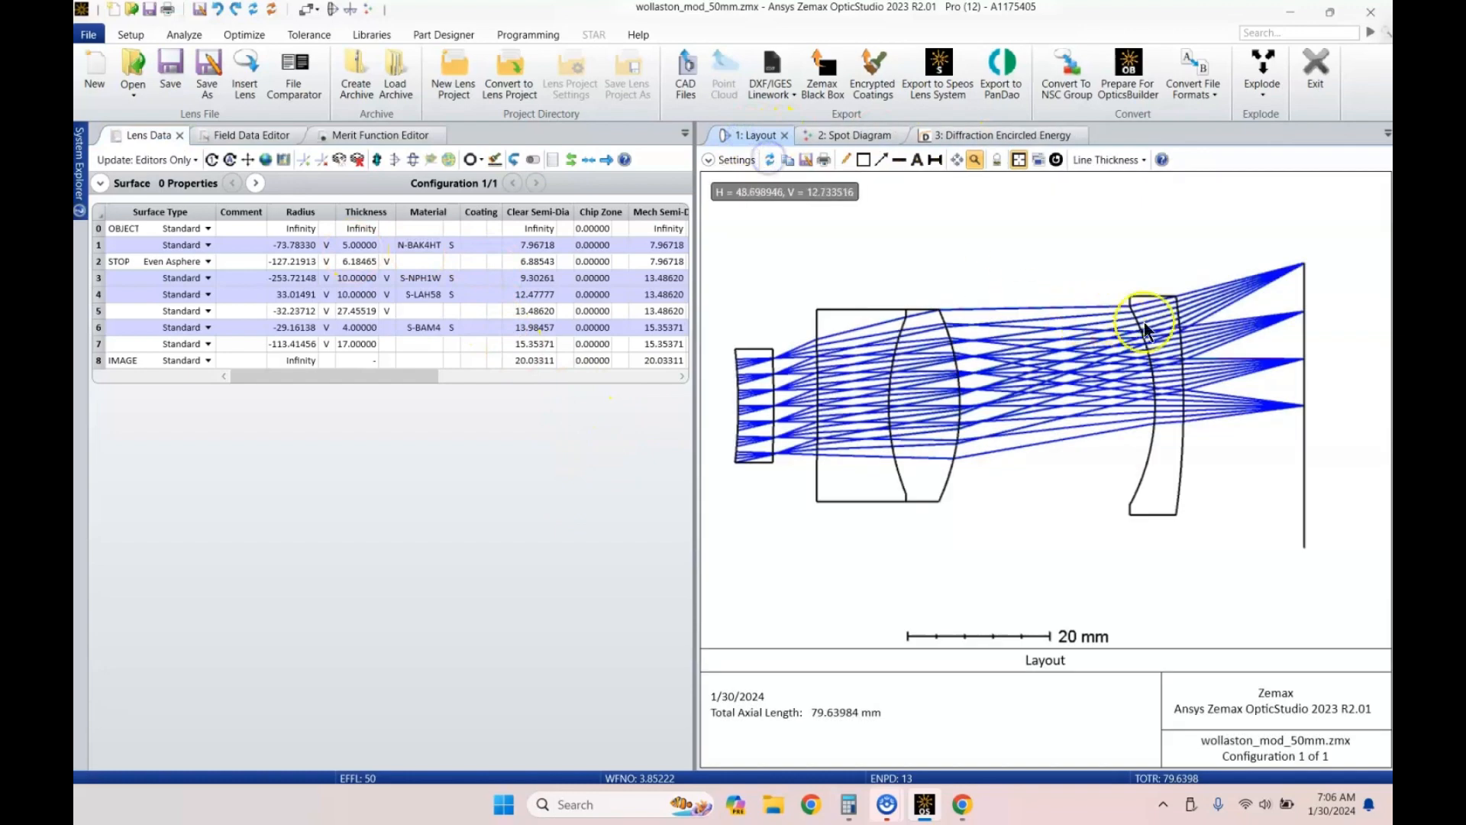
{"action": "left_click", "coordinate": [1136, 331]}
{"action": "scroll", "coordinate": [1260, 349], "scroll_direction": "up", "scroll_amount": 2}
{"action": "scroll", "coordinate": [1259, 349], "scroll_direction": "down", "scroll_amount": 3}
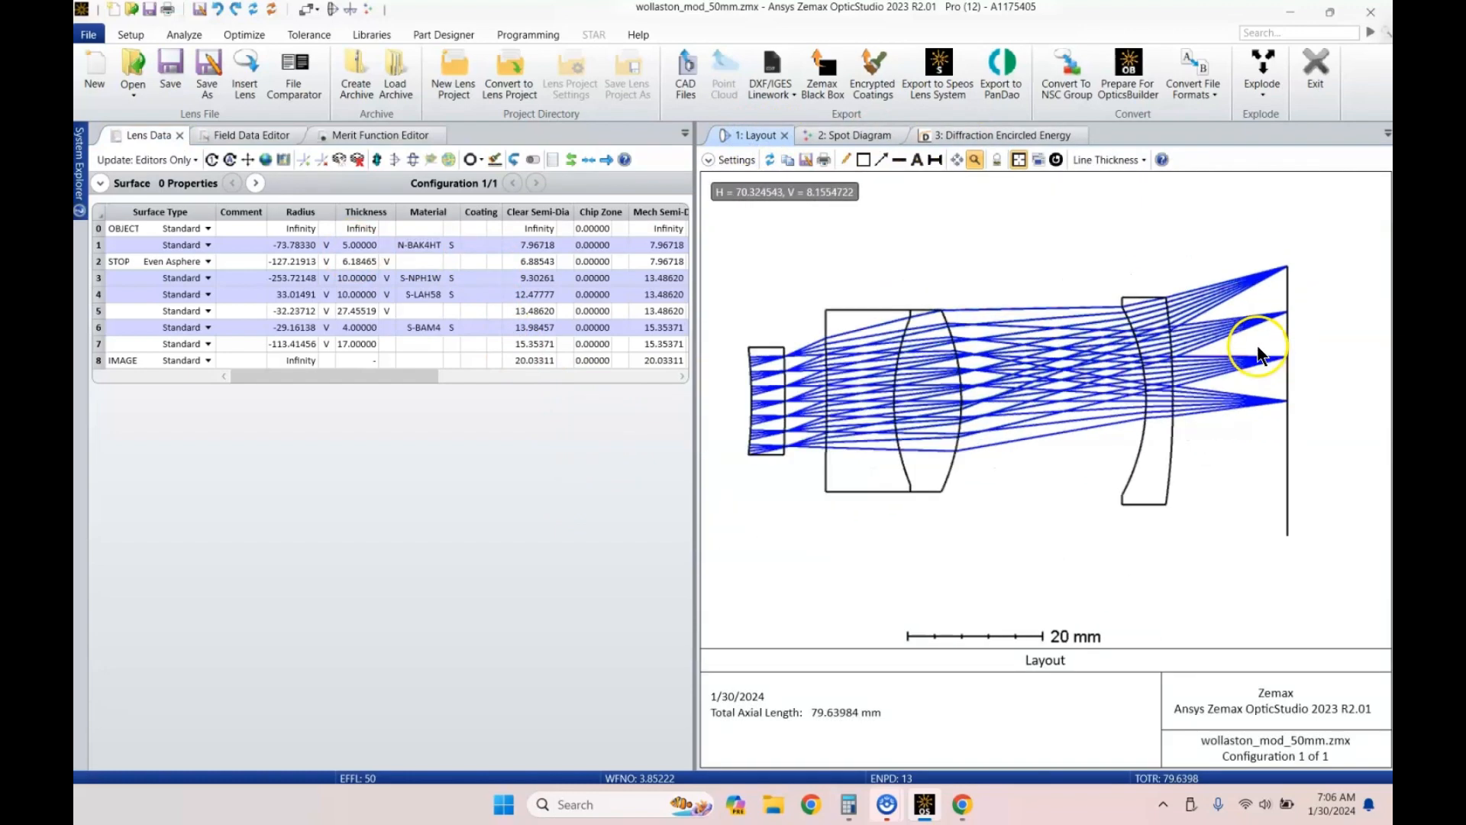
{"action": "scroll", "coordinate": [1259, 355], "scroll_direction": "up", "scroll_amount": 2}
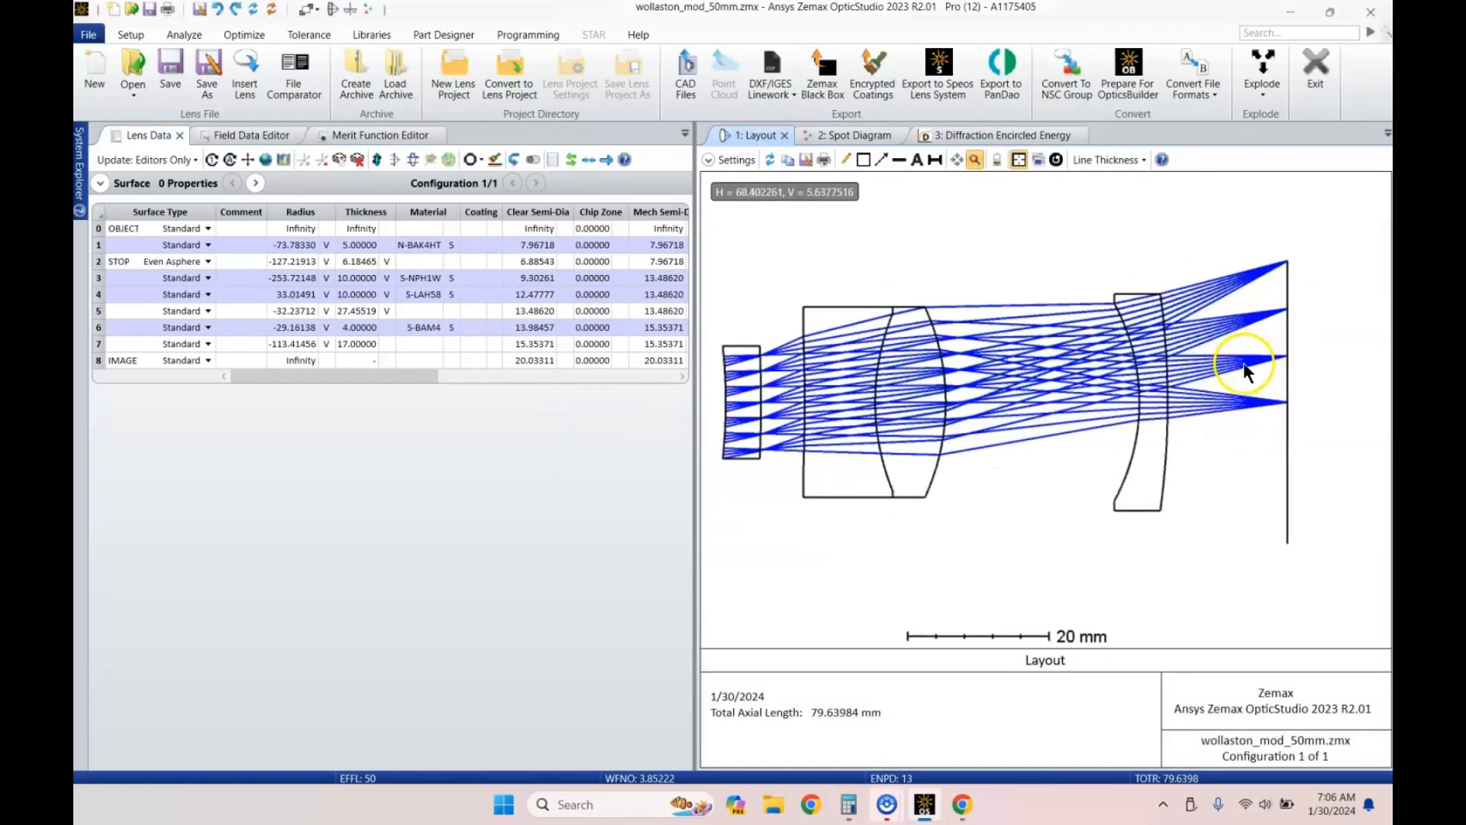
{"action": "scroll", "coordinate": [1277, 337], "scroll_direction": "down", "scroll_amount": 1}
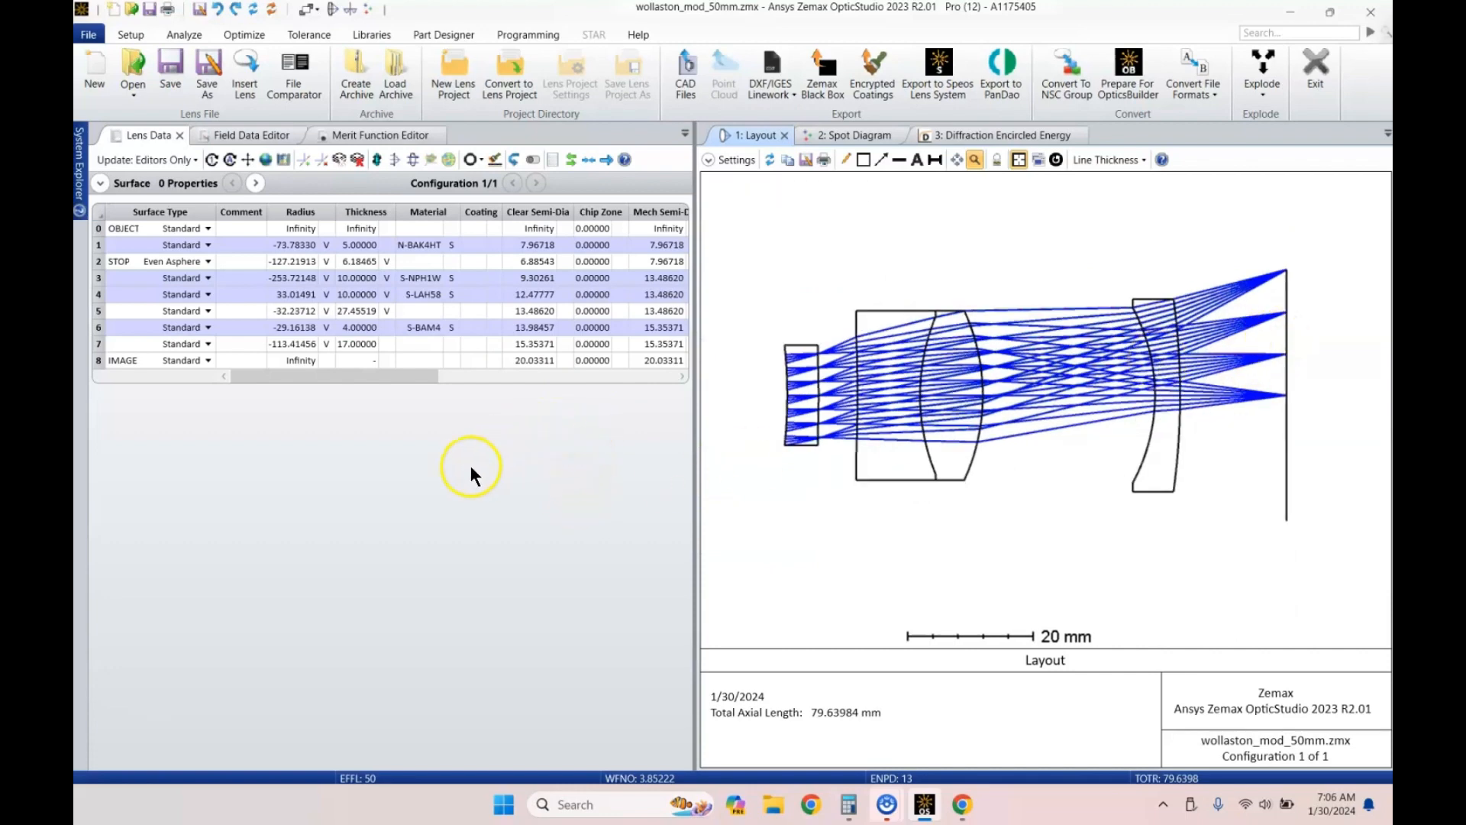
{"action": "scroll", "coordinate": [1226, 398], "scroll_direction": "up", "scroll_amount": 1}
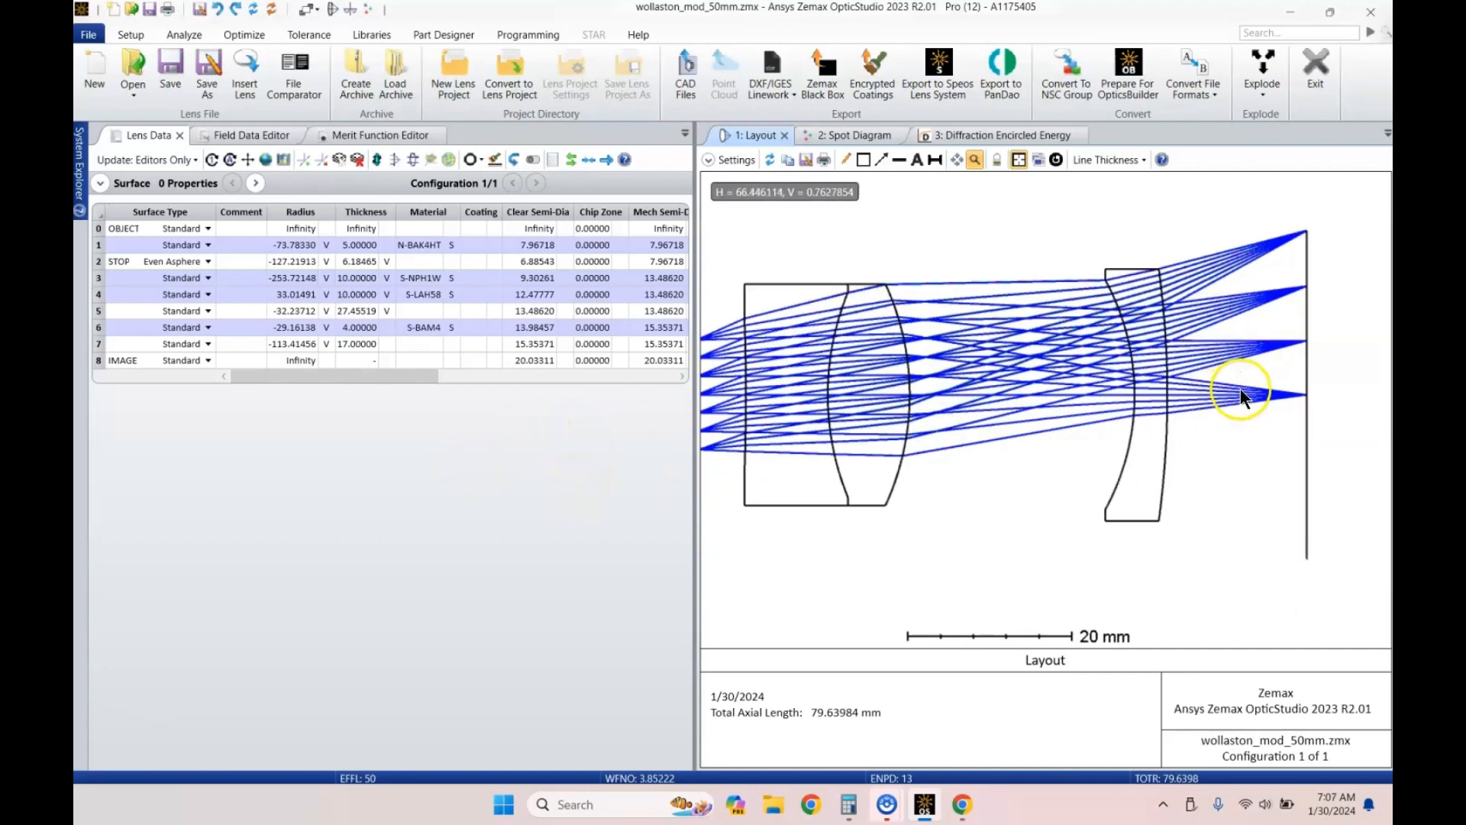
{"action": "scroll", "coordinate": [1239, 388], "scroll_direction": "down", "scroll_amount": 1}
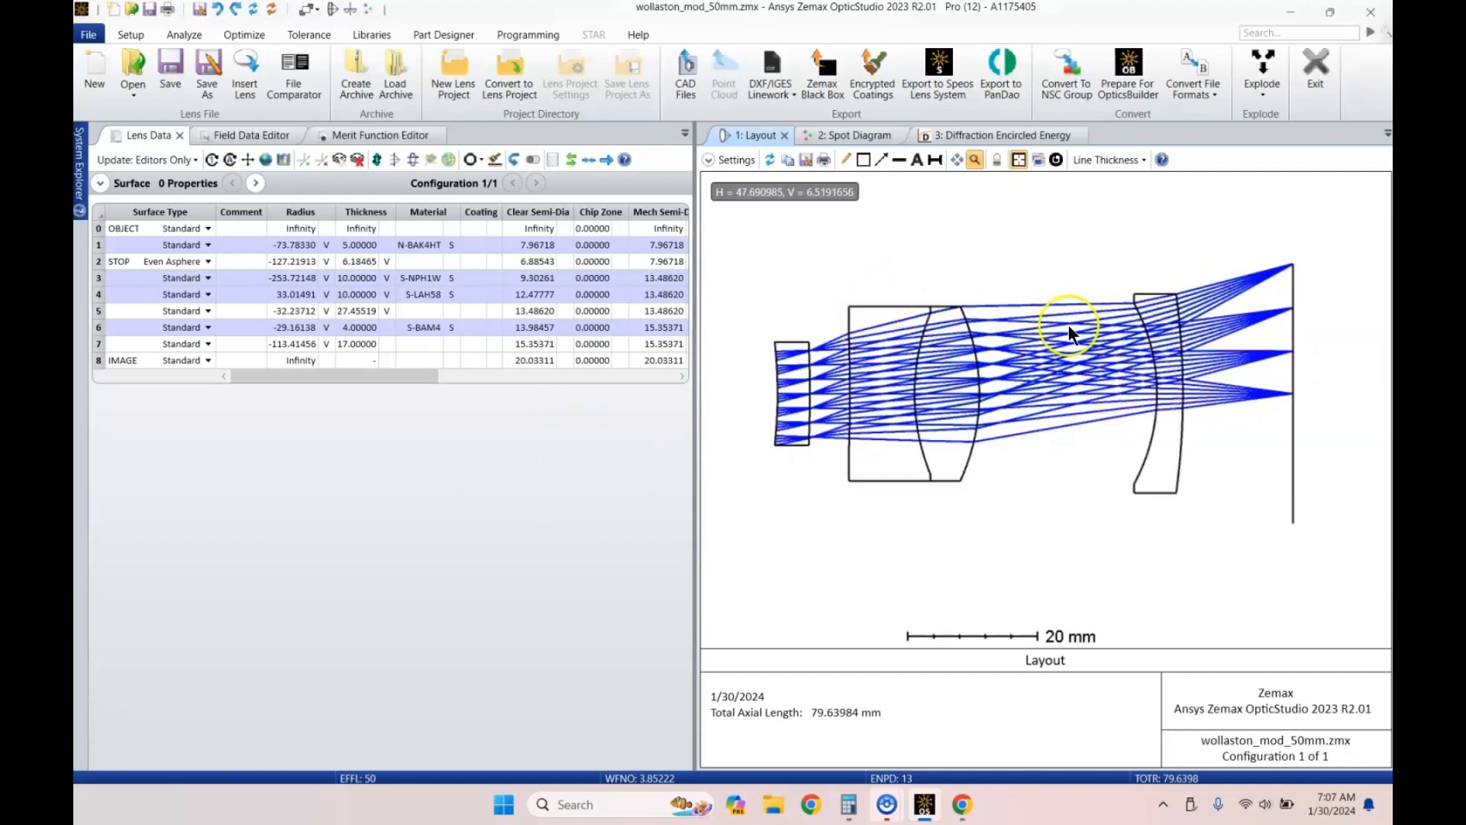